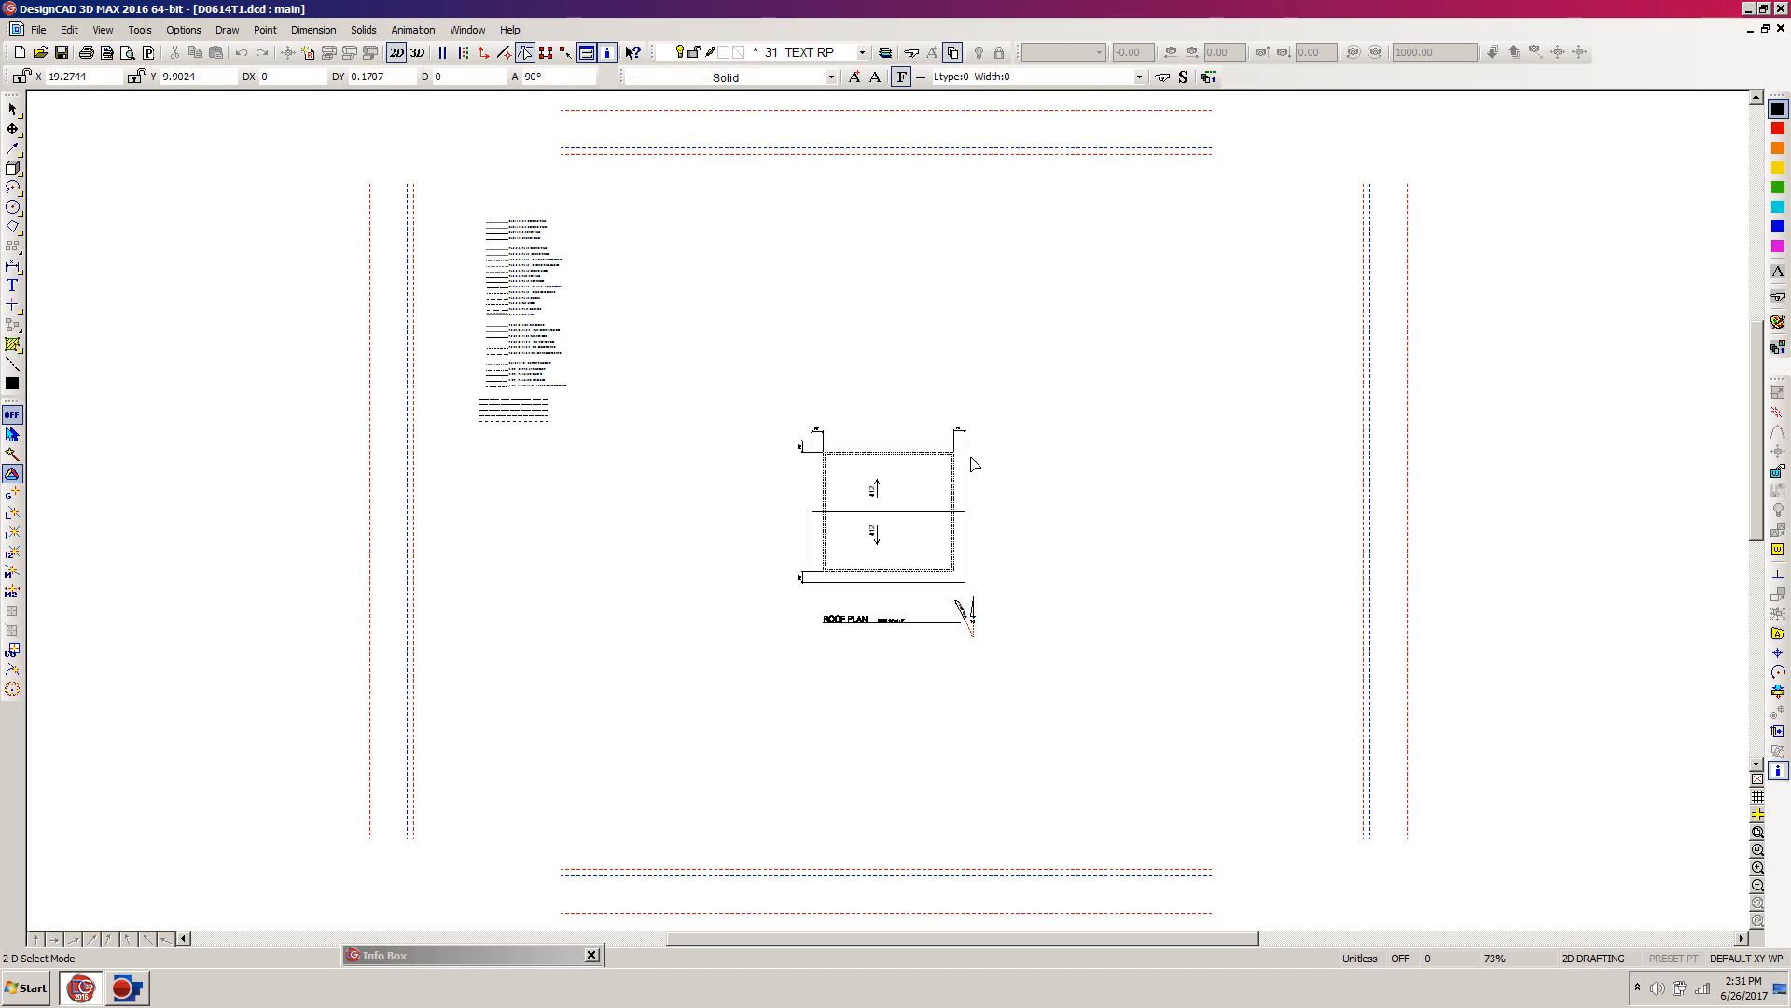
# Show and unlock the MFLR PLN layer, and make the SEC A layer the current drawing layer
pyautogui.click(821, 8)
pyautogui.hotkey('ctrl', 'l')
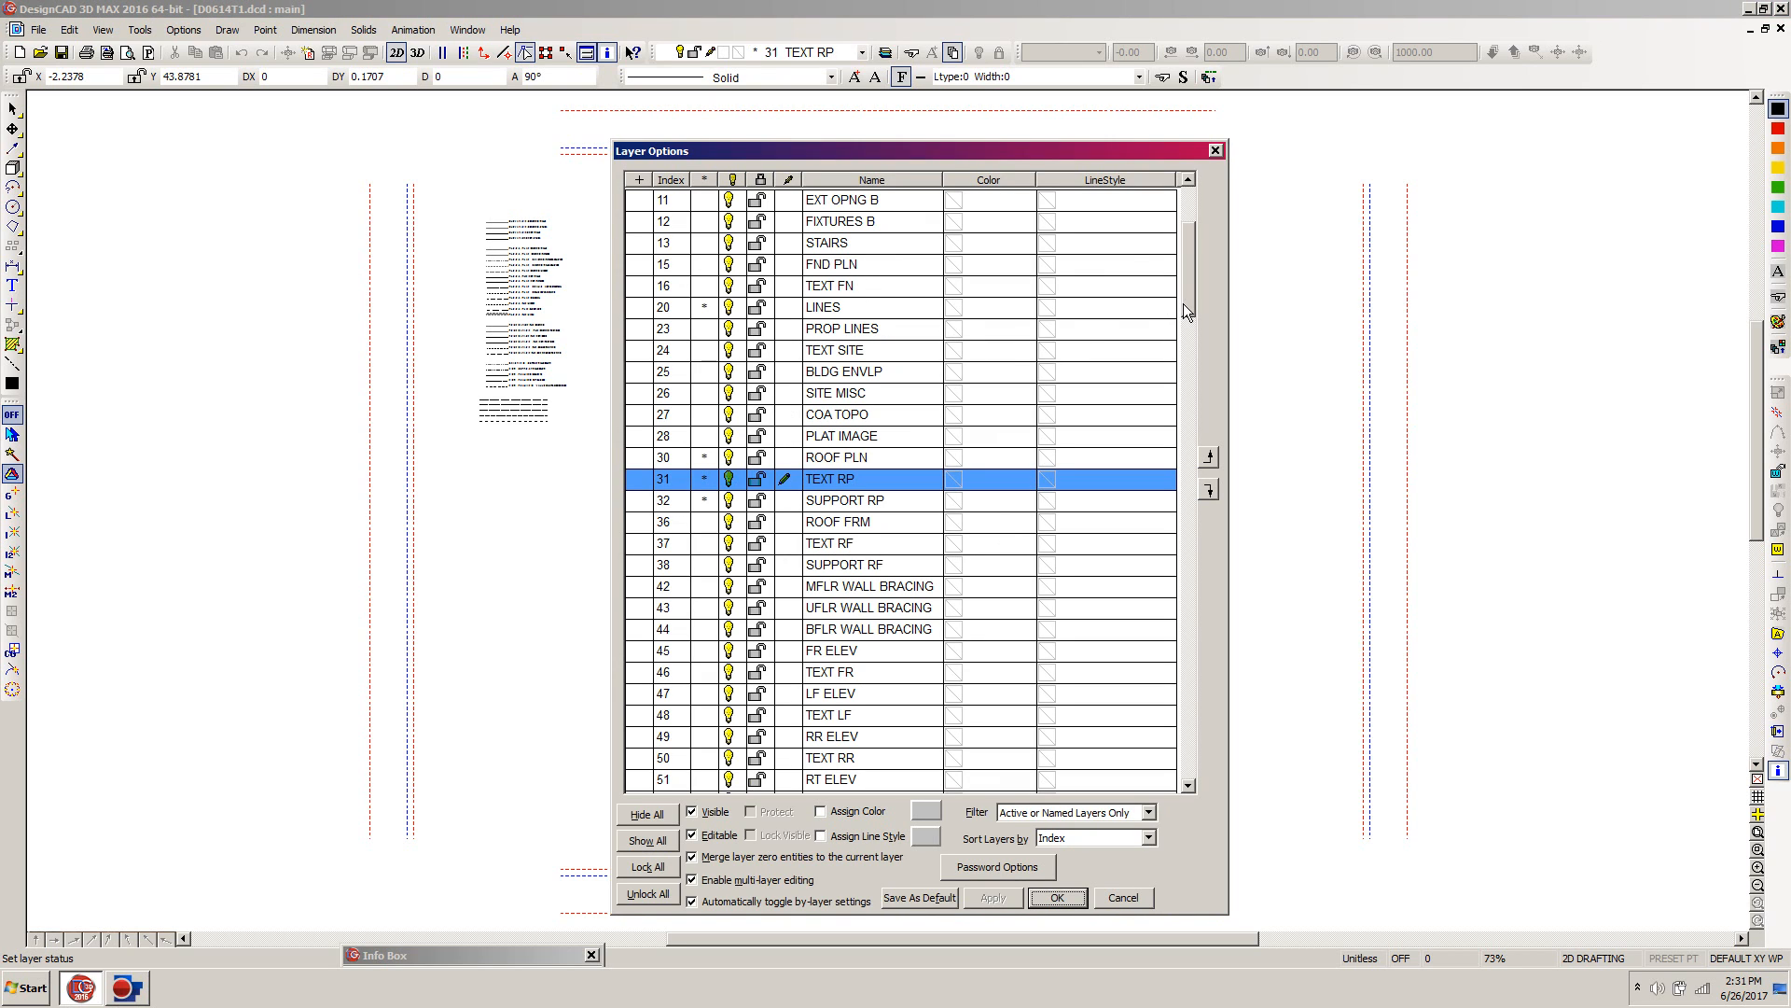
pyautogui.scroll(4, 1183, 304)
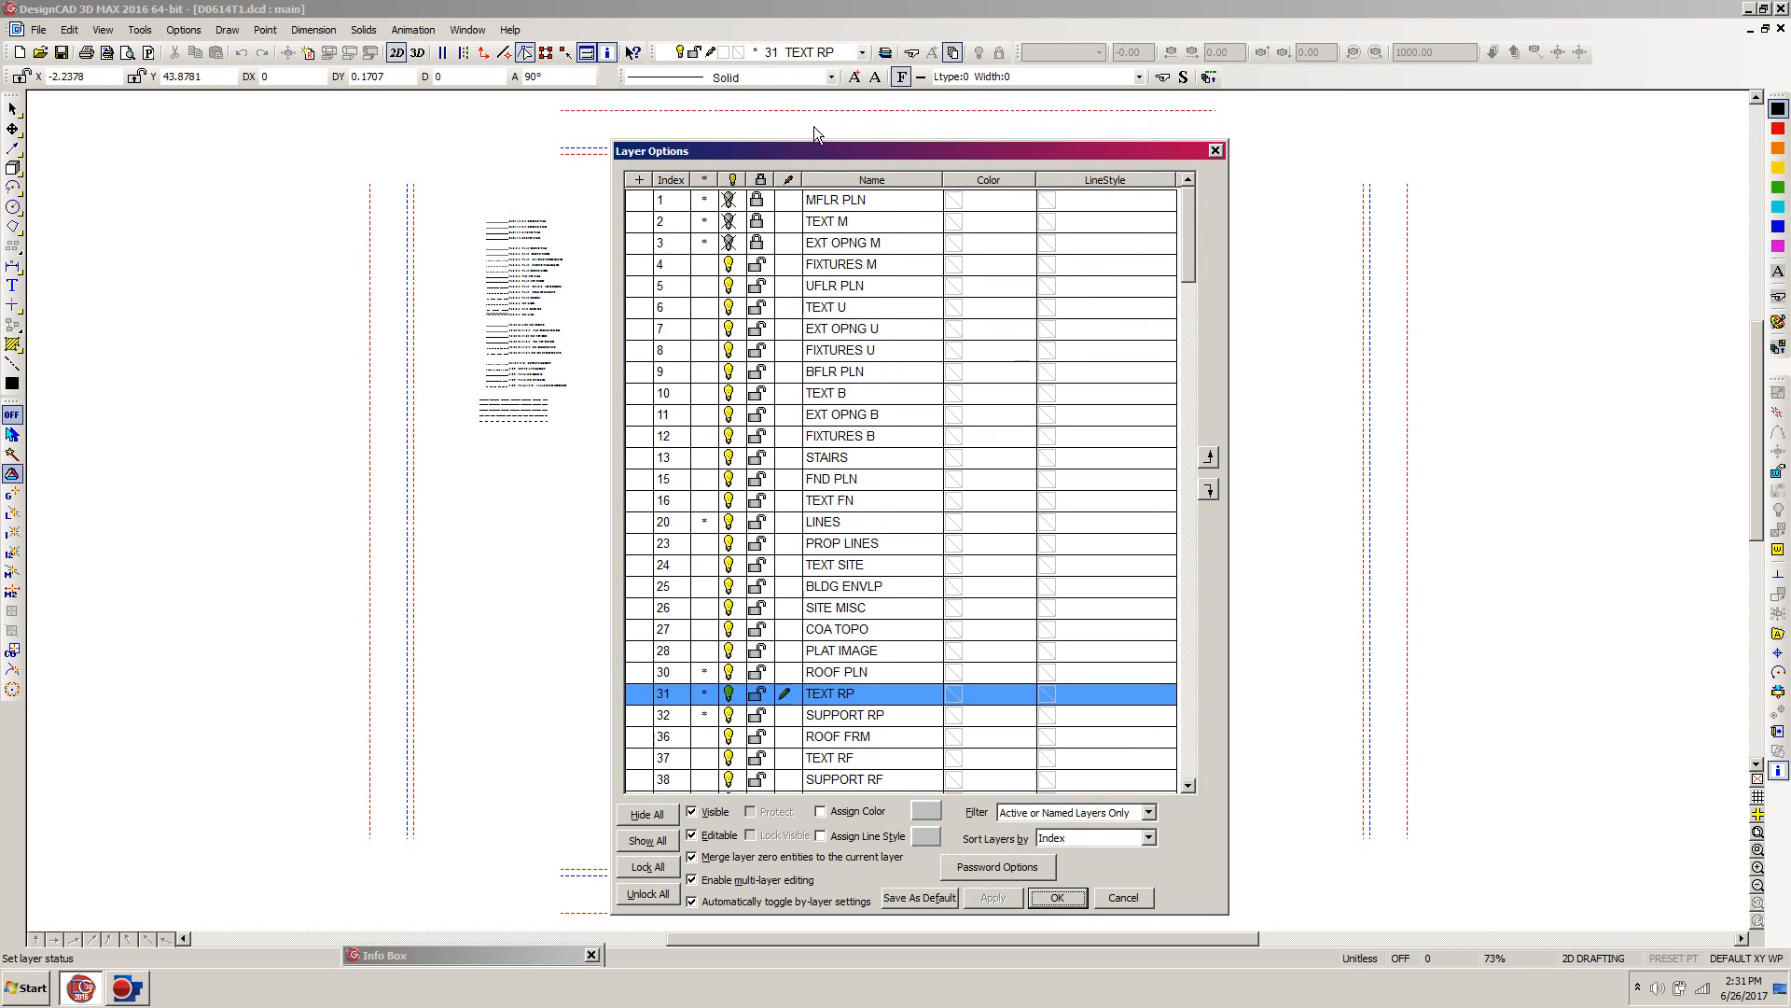
pyautogui.click(757, 200)
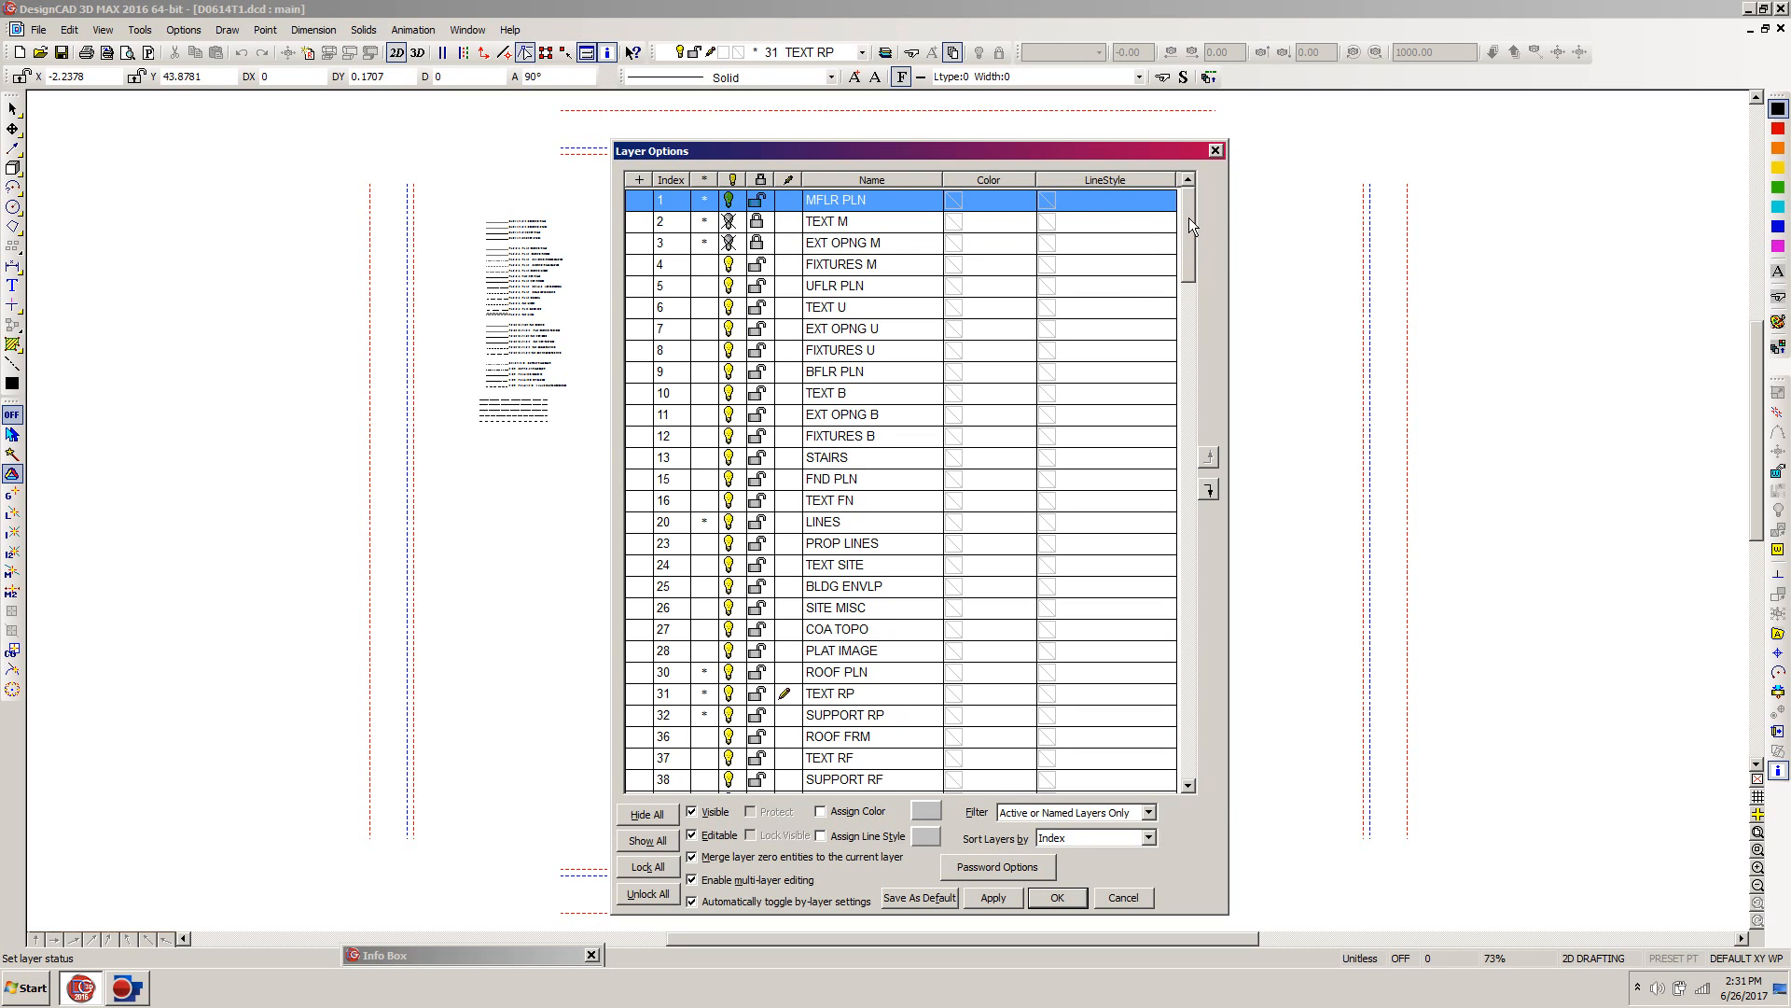
pyautogui.moveTo(1189, 216); pyautogui.dragTo(1193, 353)
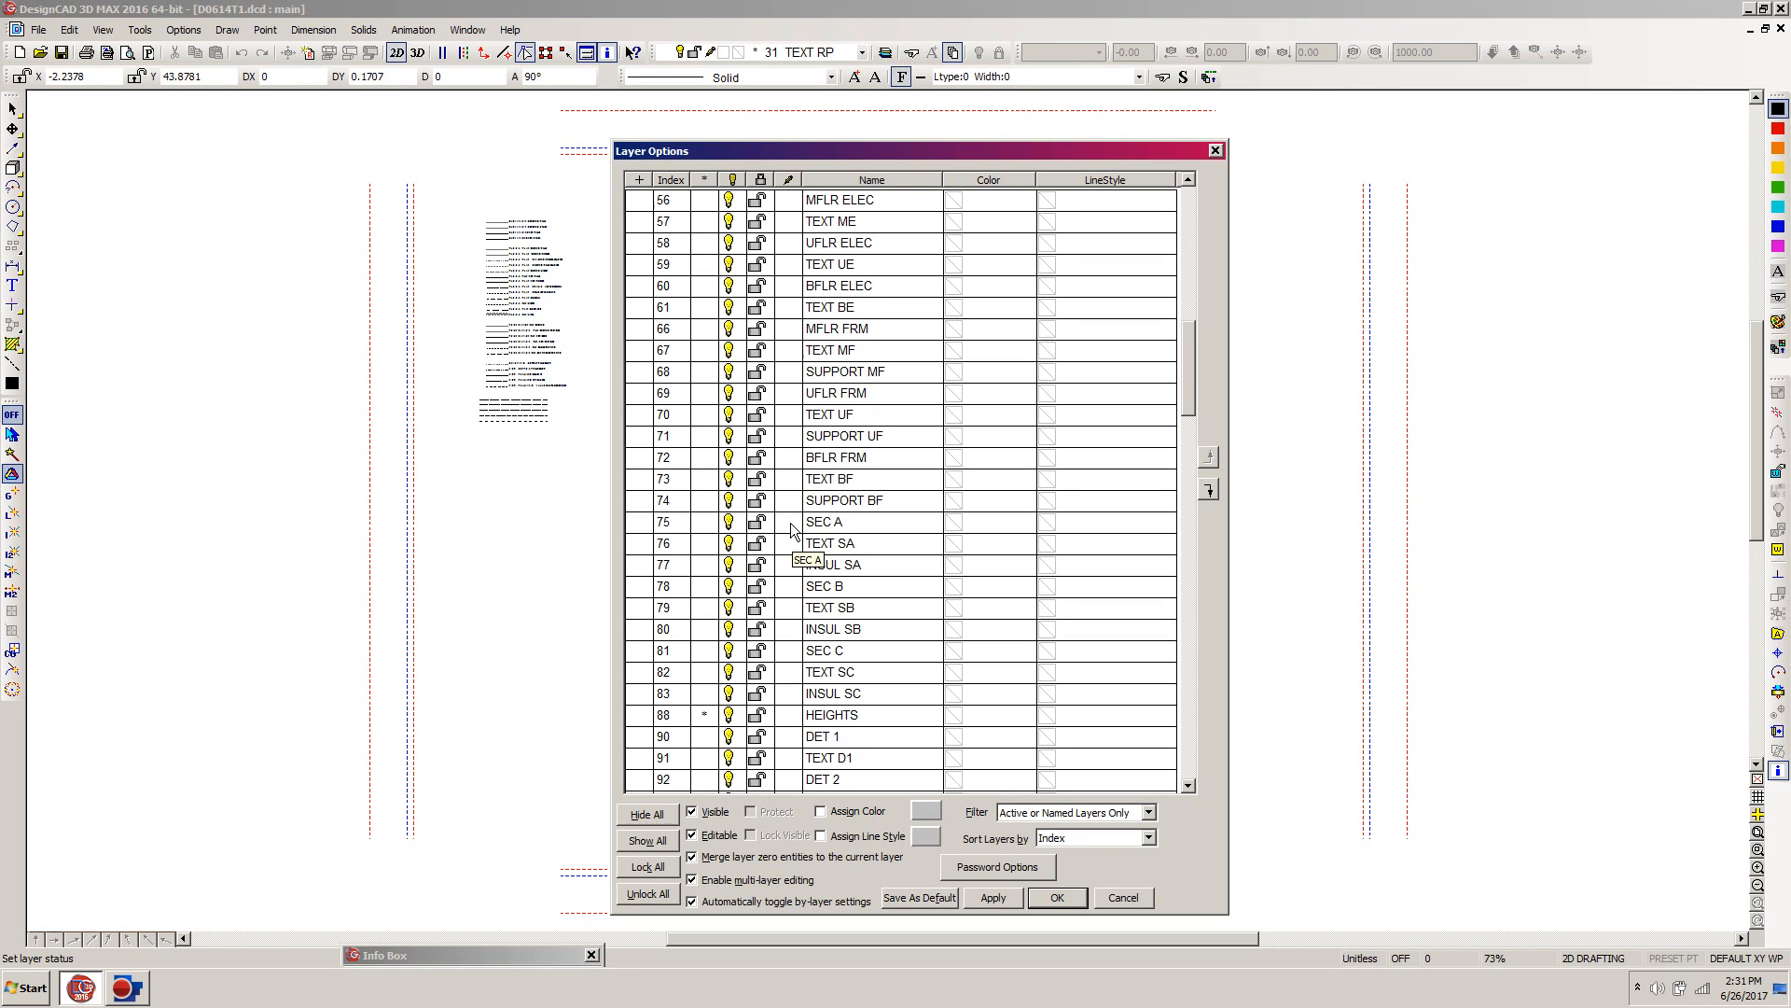
pyautogui.click(791, 529)
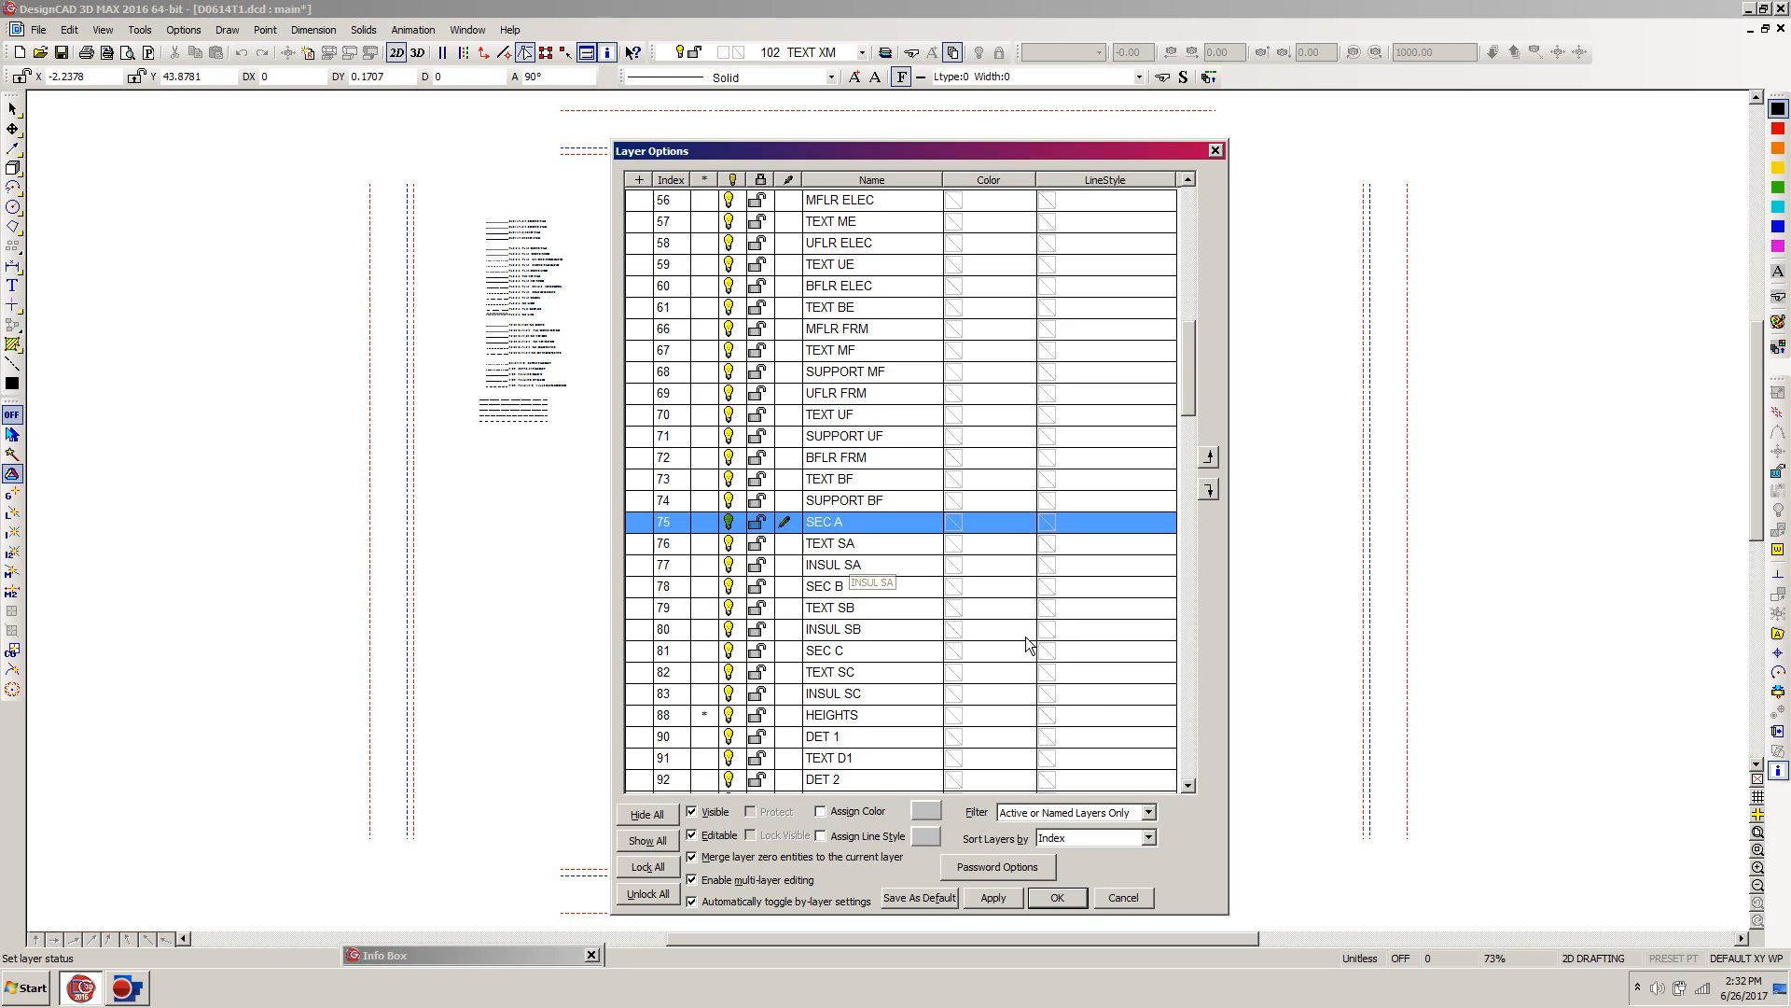
pyautogui.click(1057, 898)
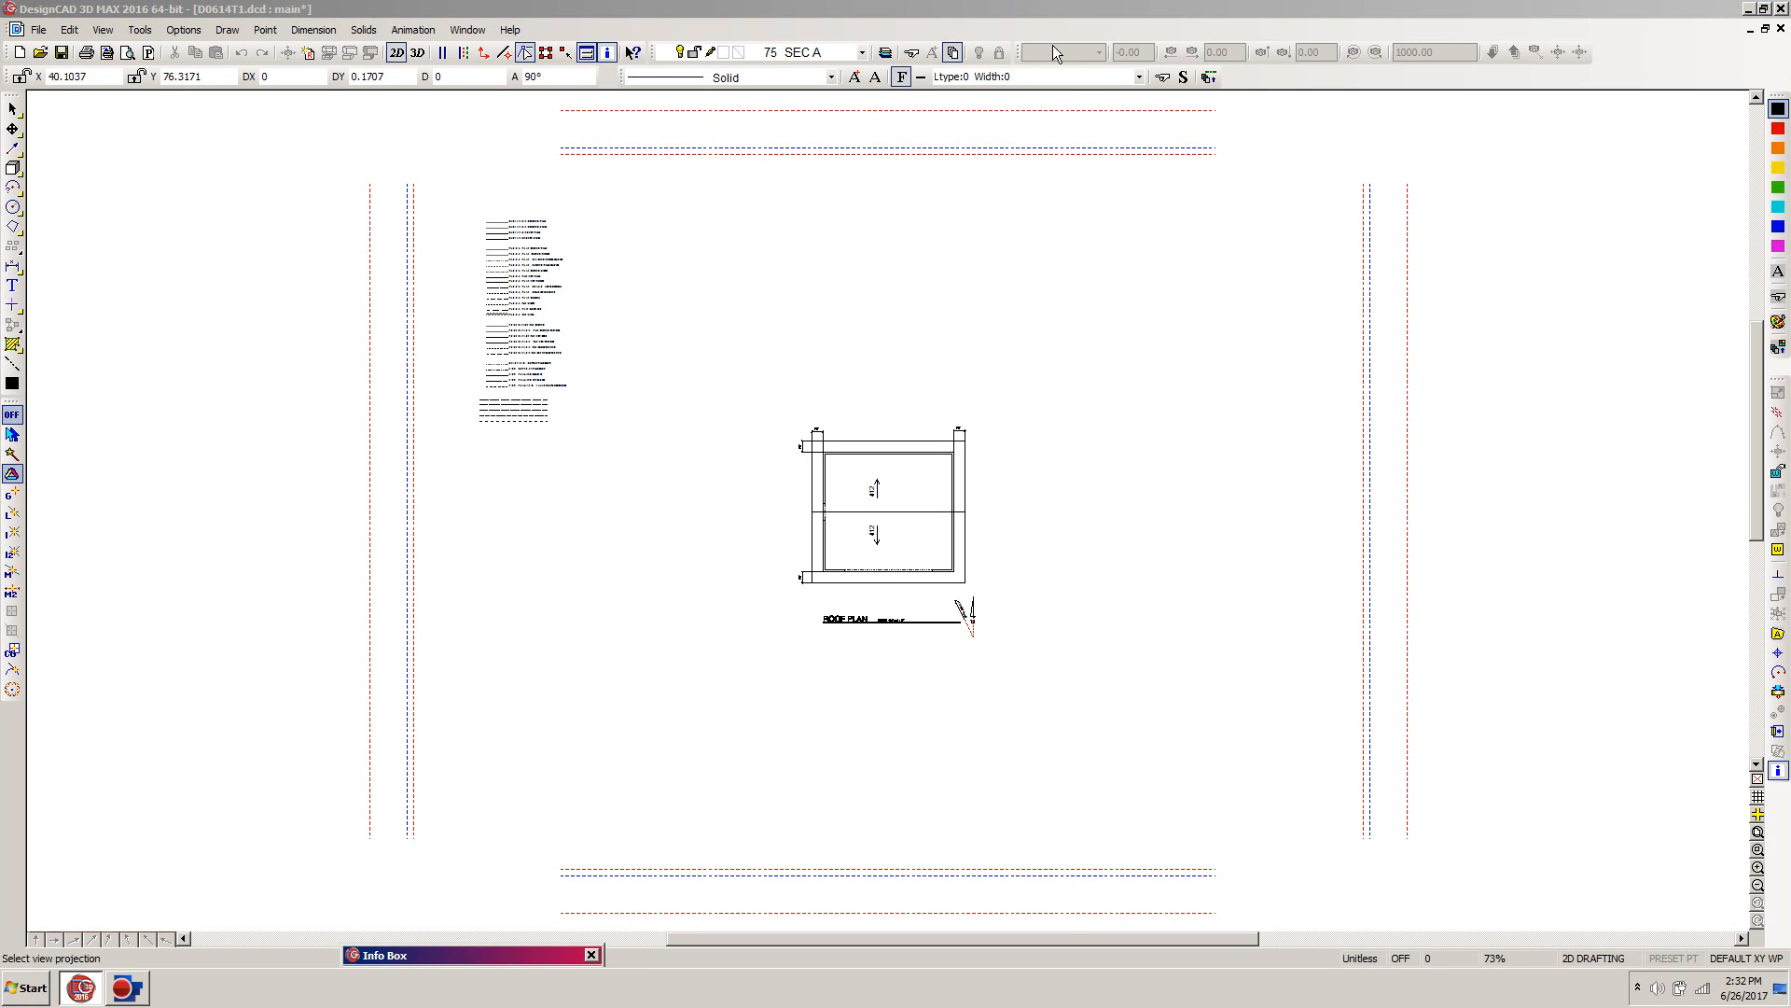
# Draw an orange vertical section line about 41 units long through the roof plan, starting at DX -7, DY -10 from the outer wall's lower-right corner
pyautogui.click(1042, 9)
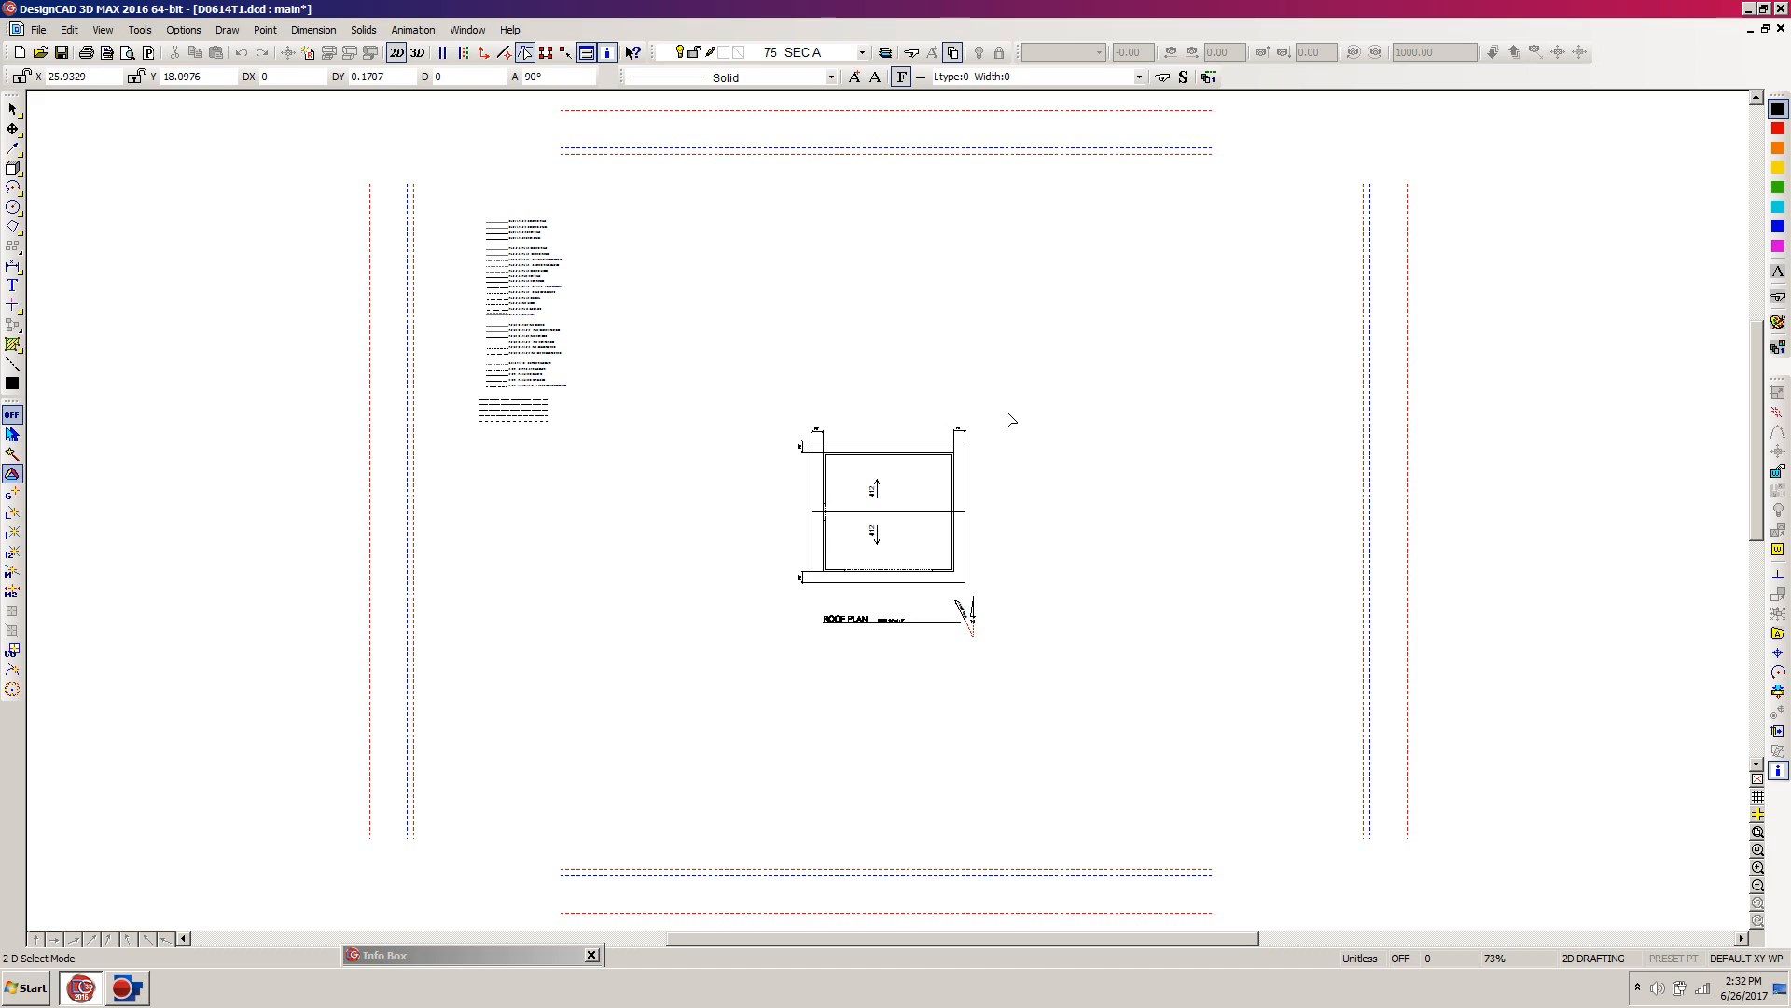
pyautogui.press('z')
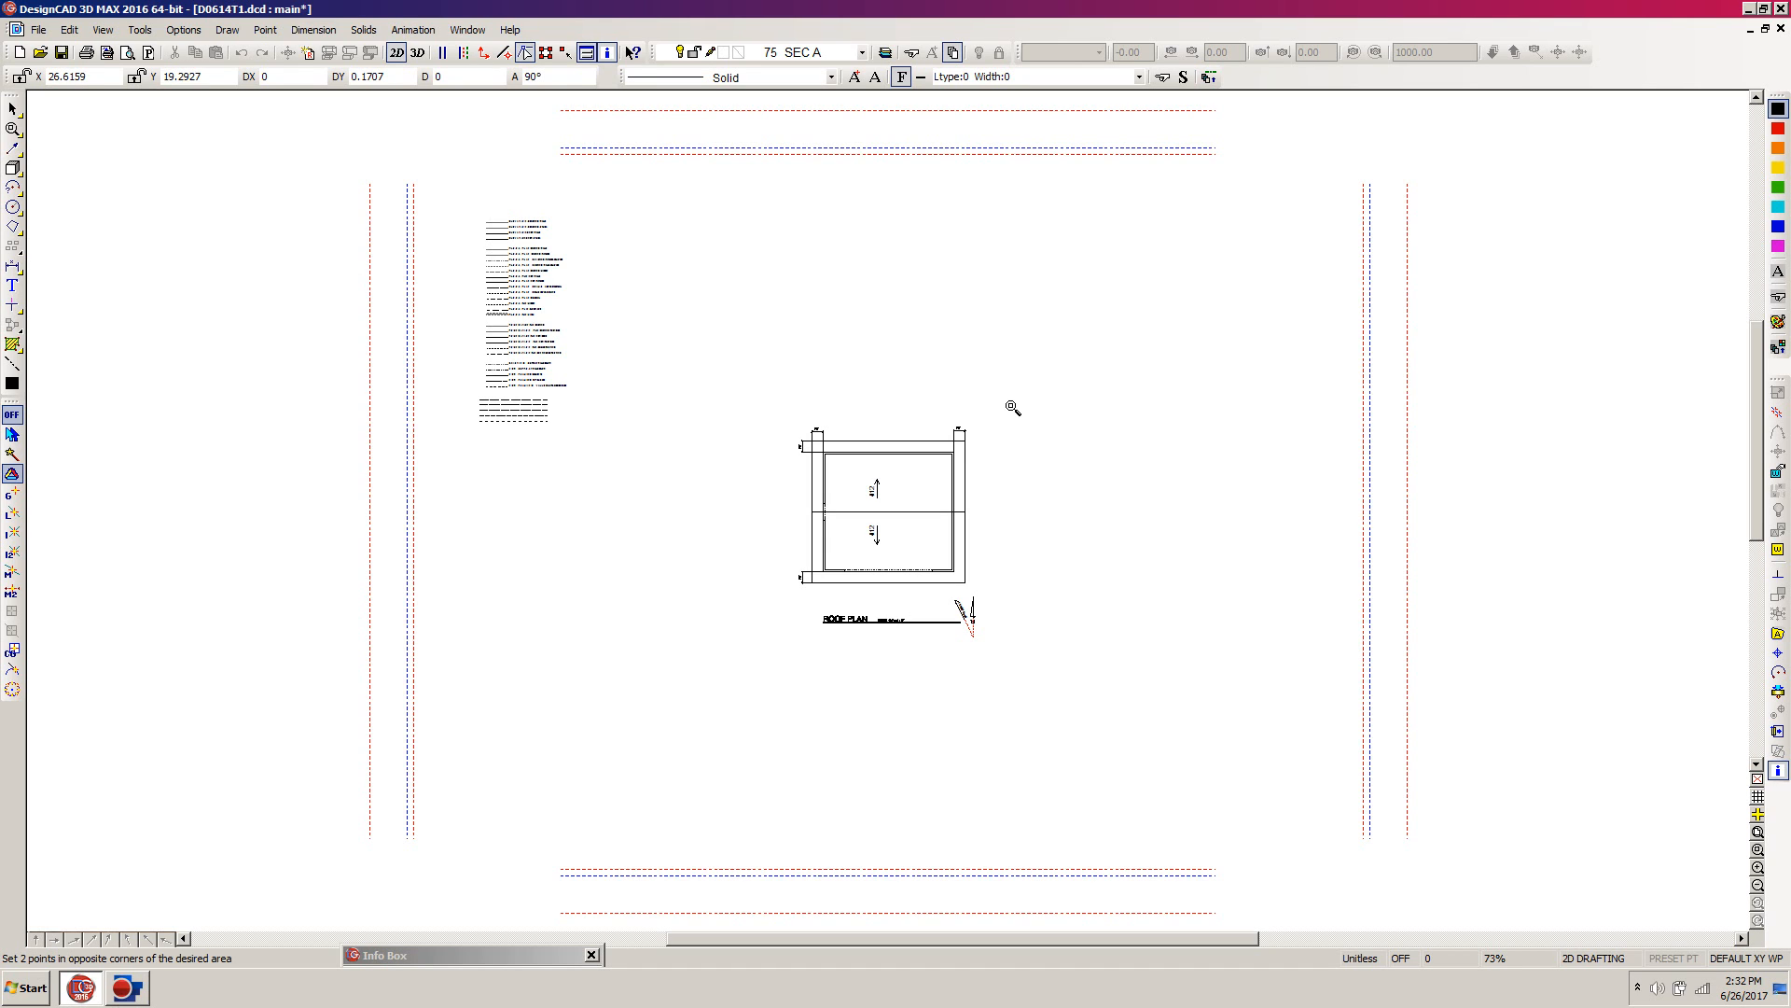
pyautogui.click(1029, 390)
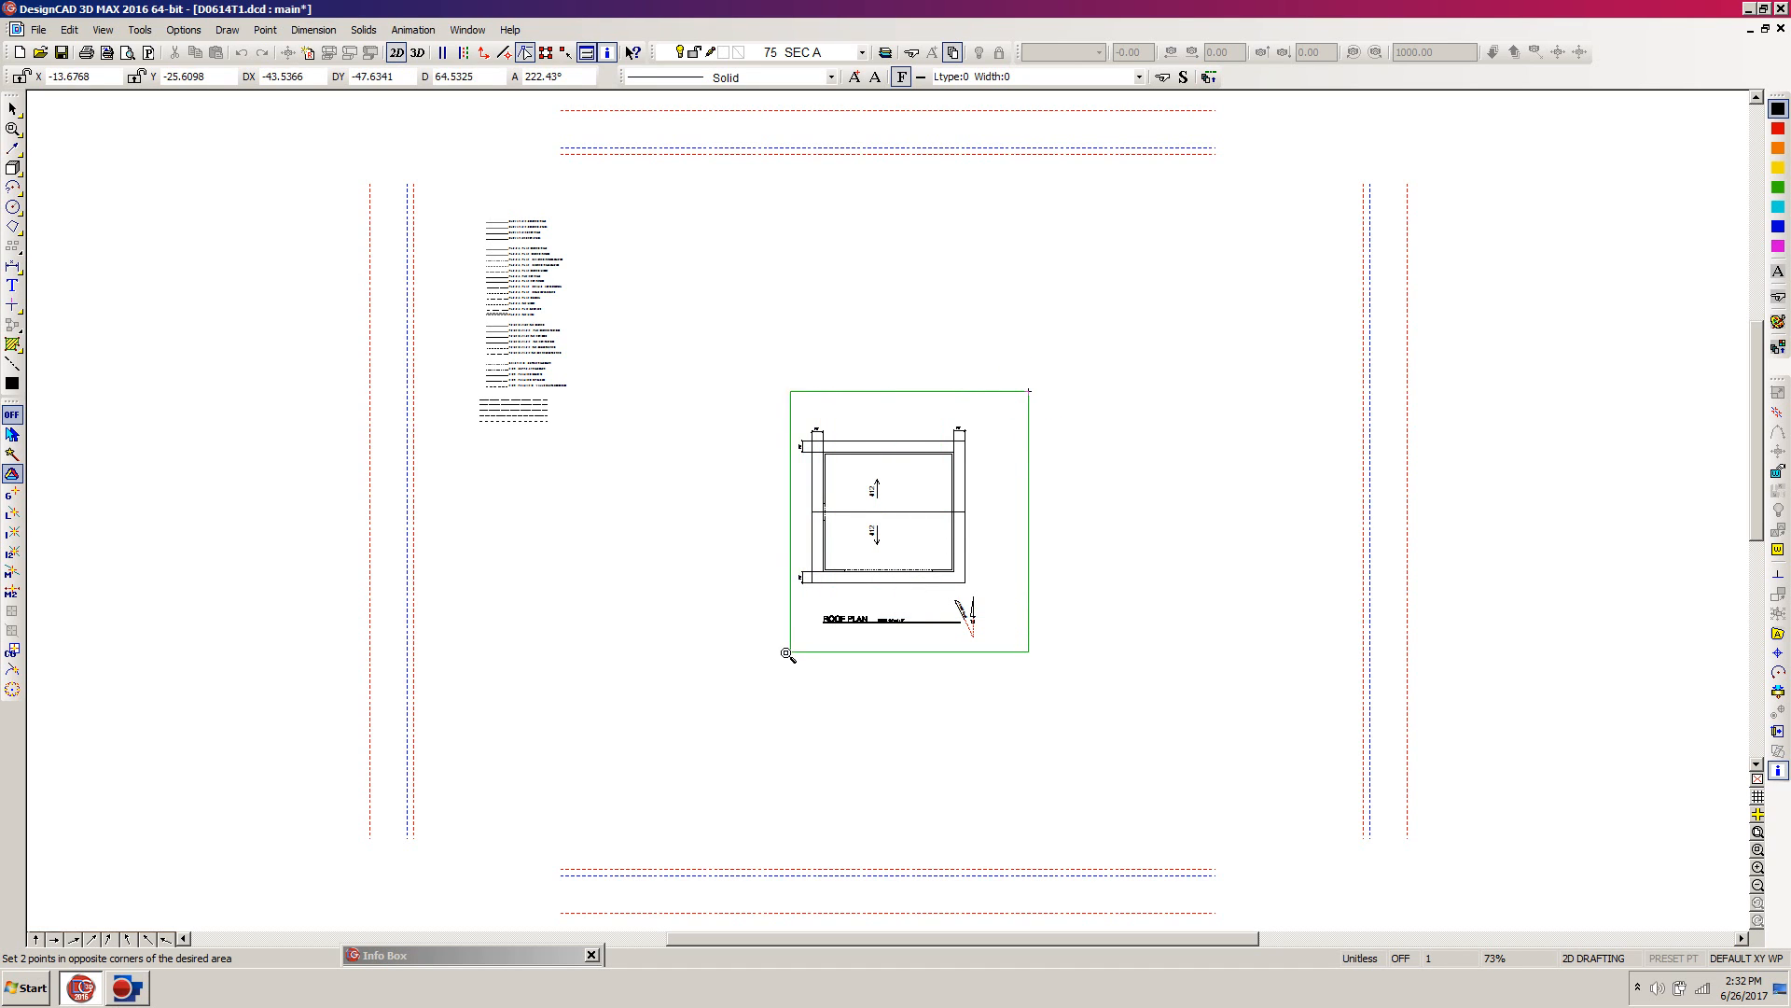
pyautogui.click(740, 652)
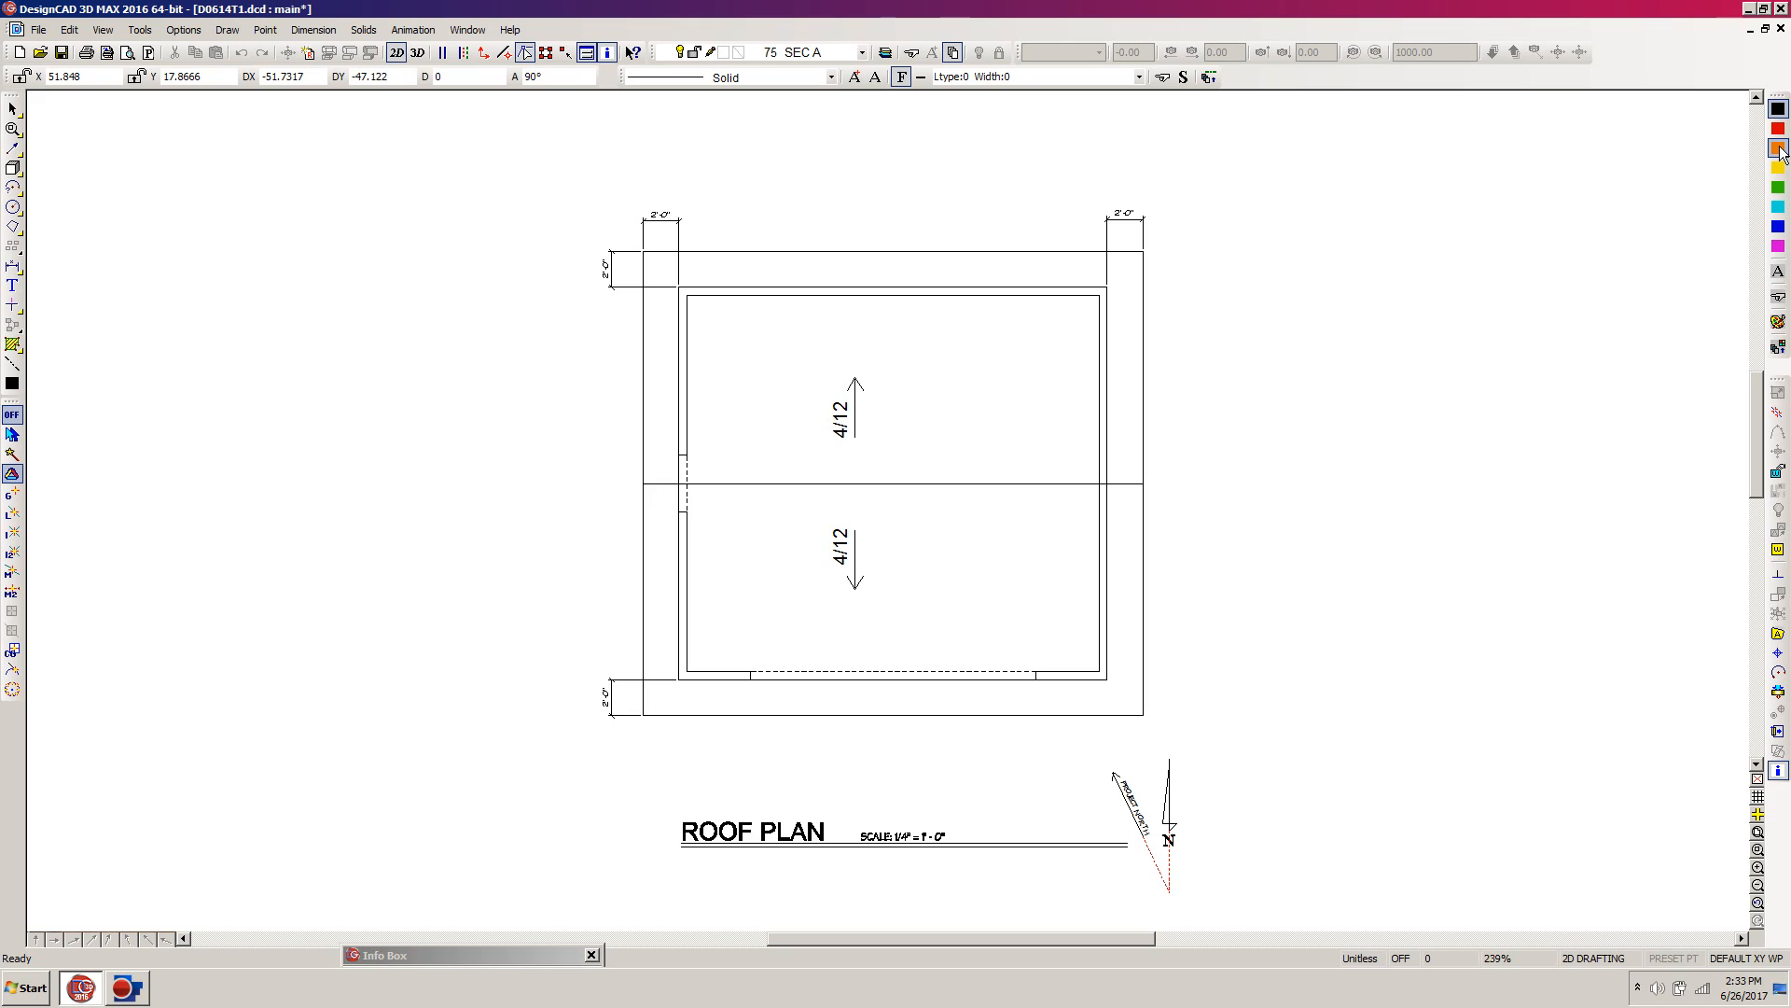
pyautogui.click(1779, 147)
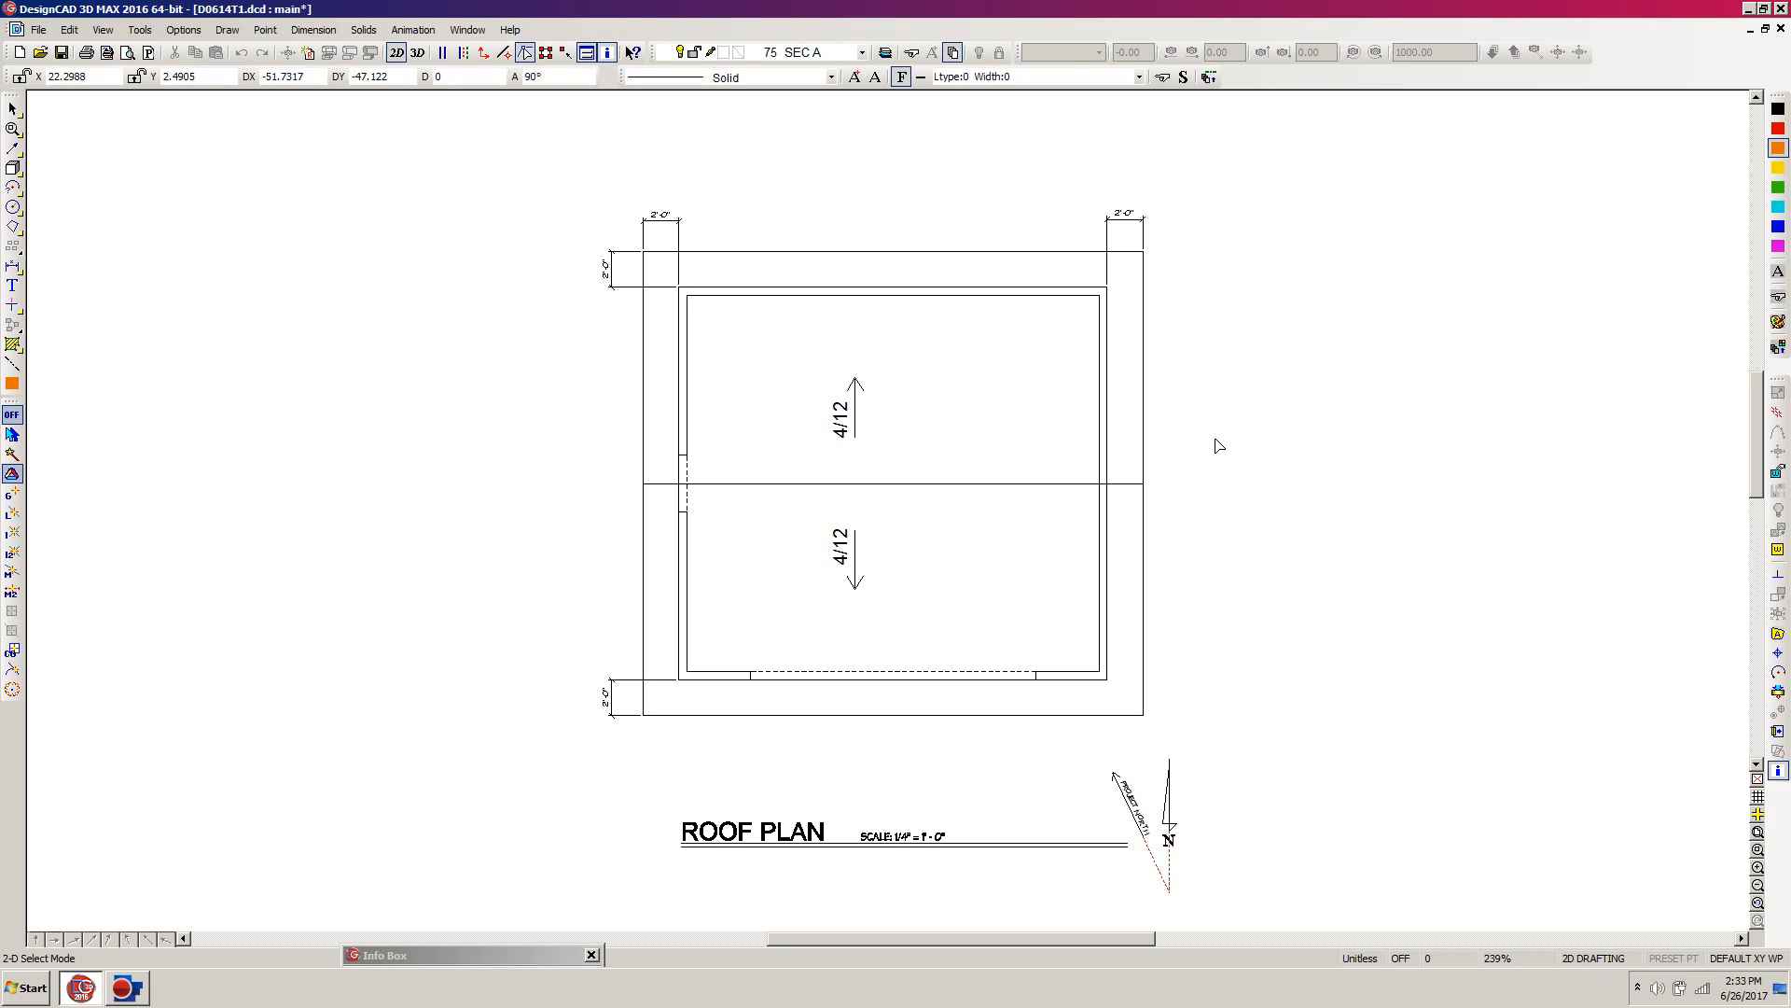
pyautogui.press('l')
pyautogui.press("'")
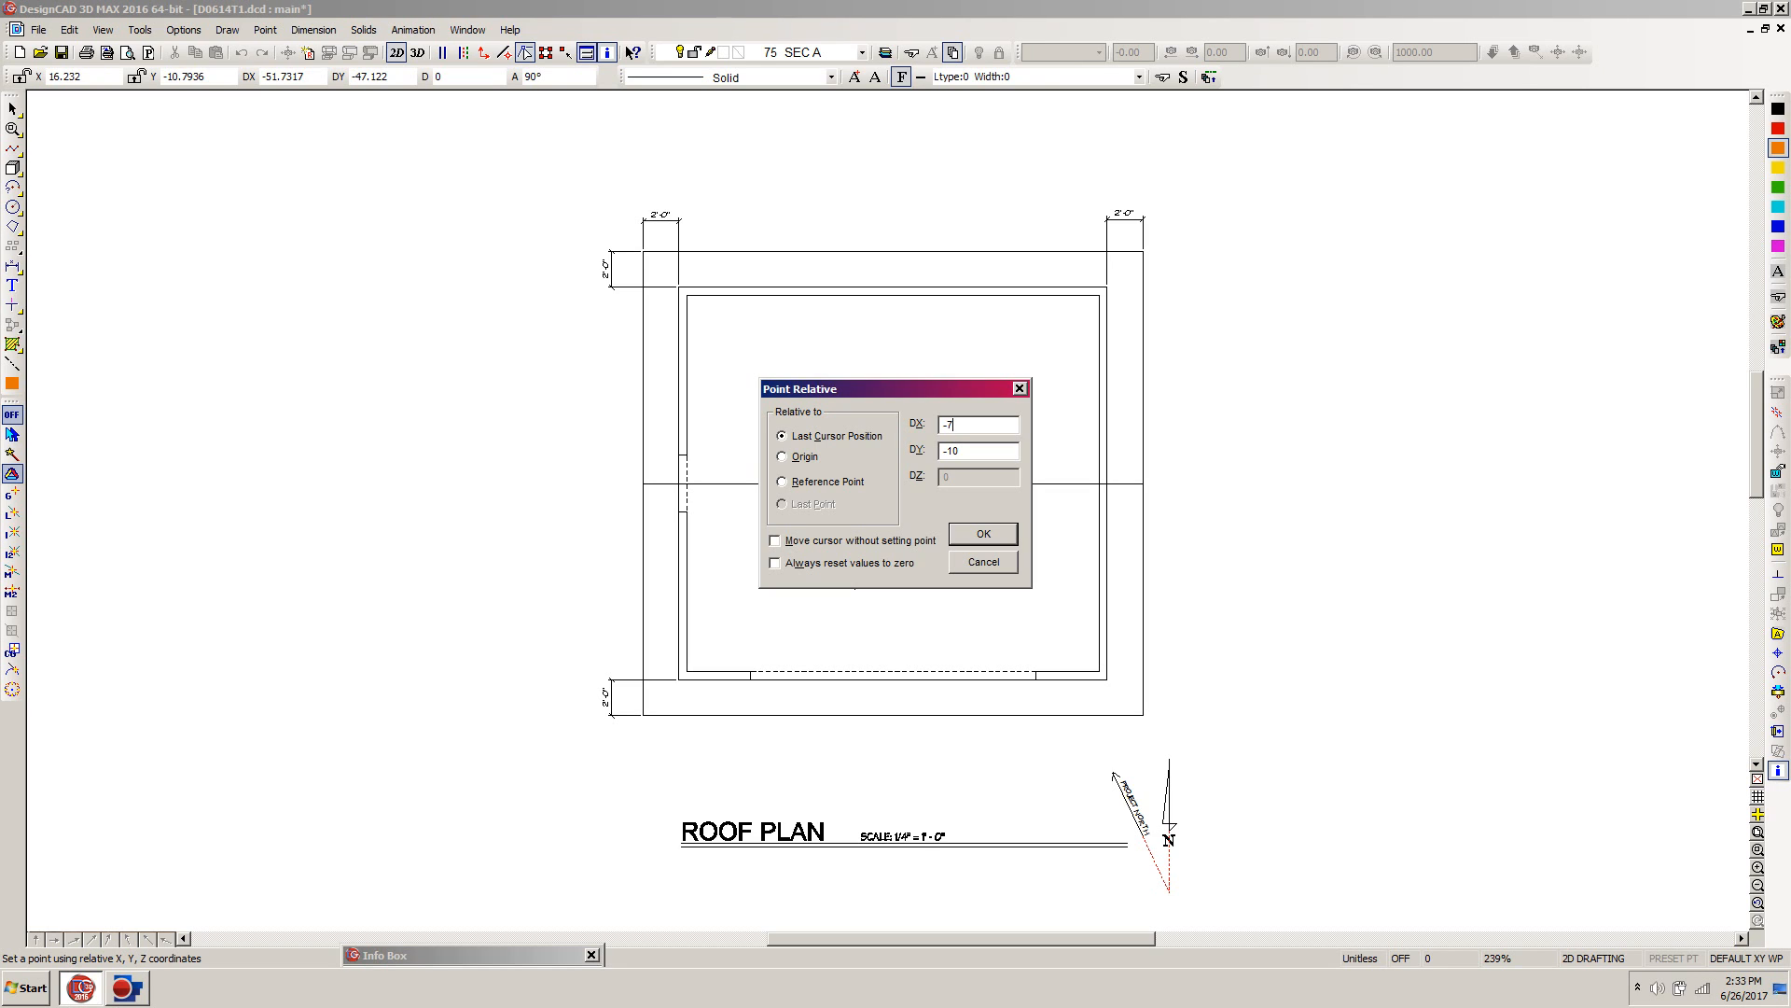
pyautogui.press('Tab')
pyautogui.write('10')
pyautogui.press('Return')
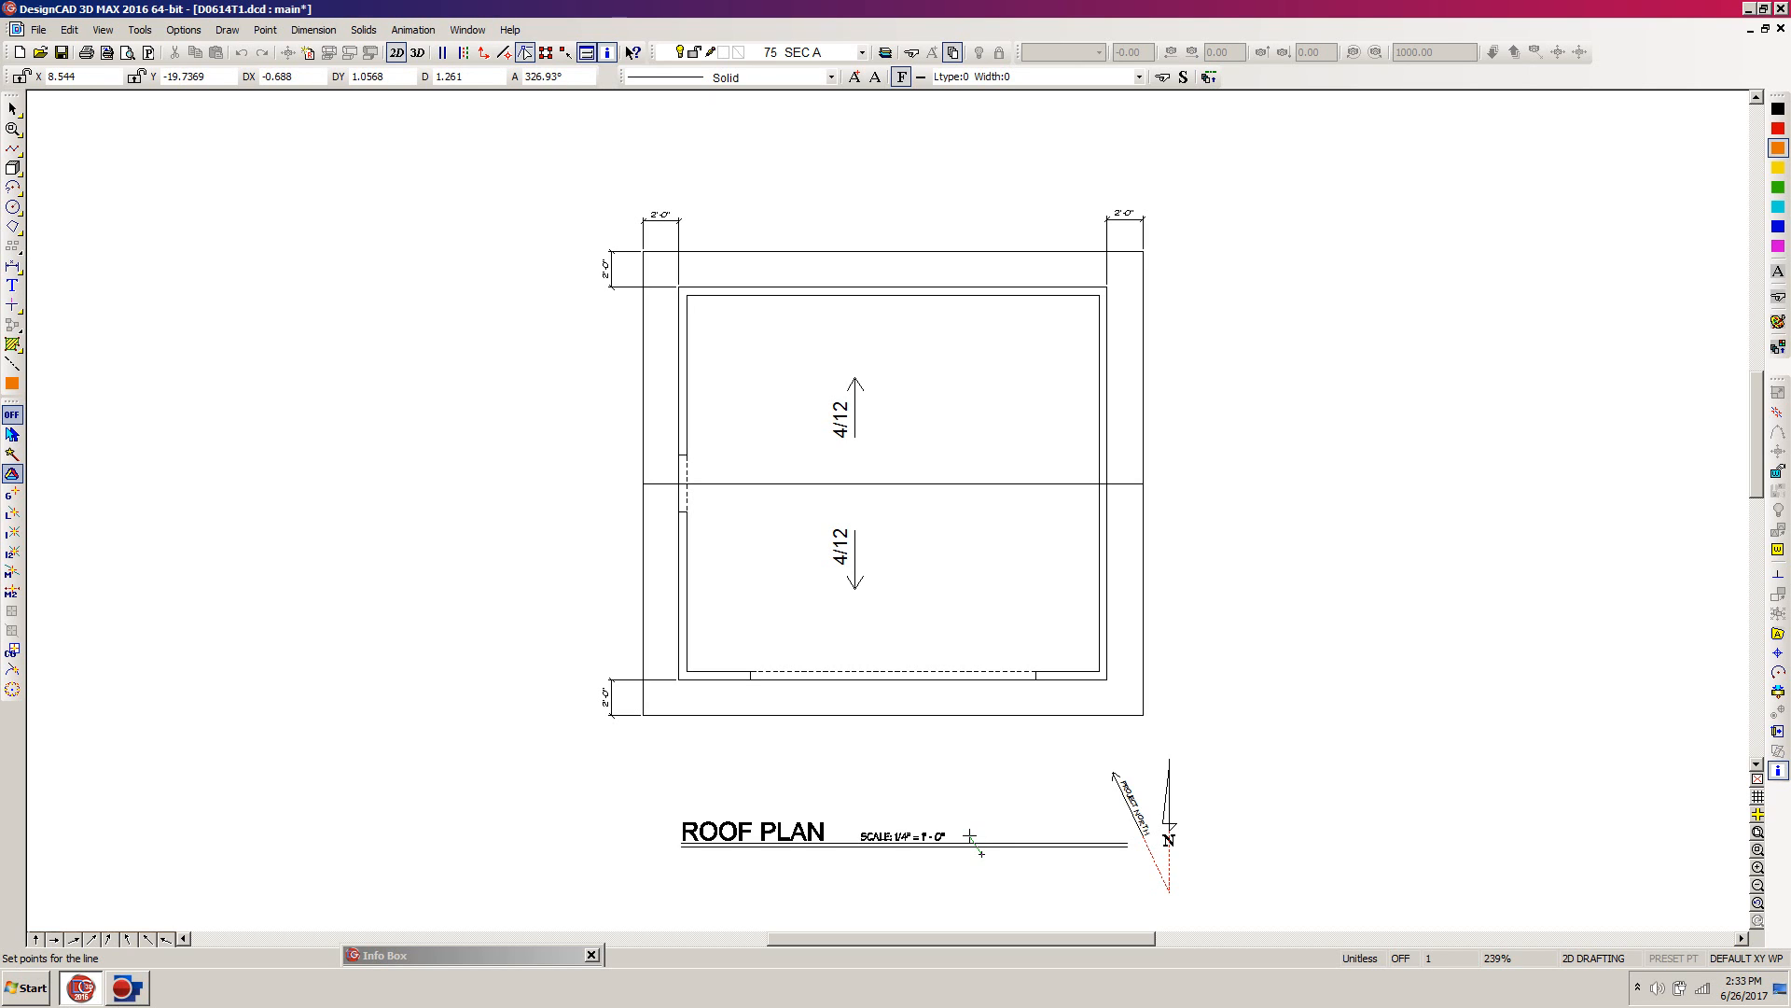
pyautogui.press('o')
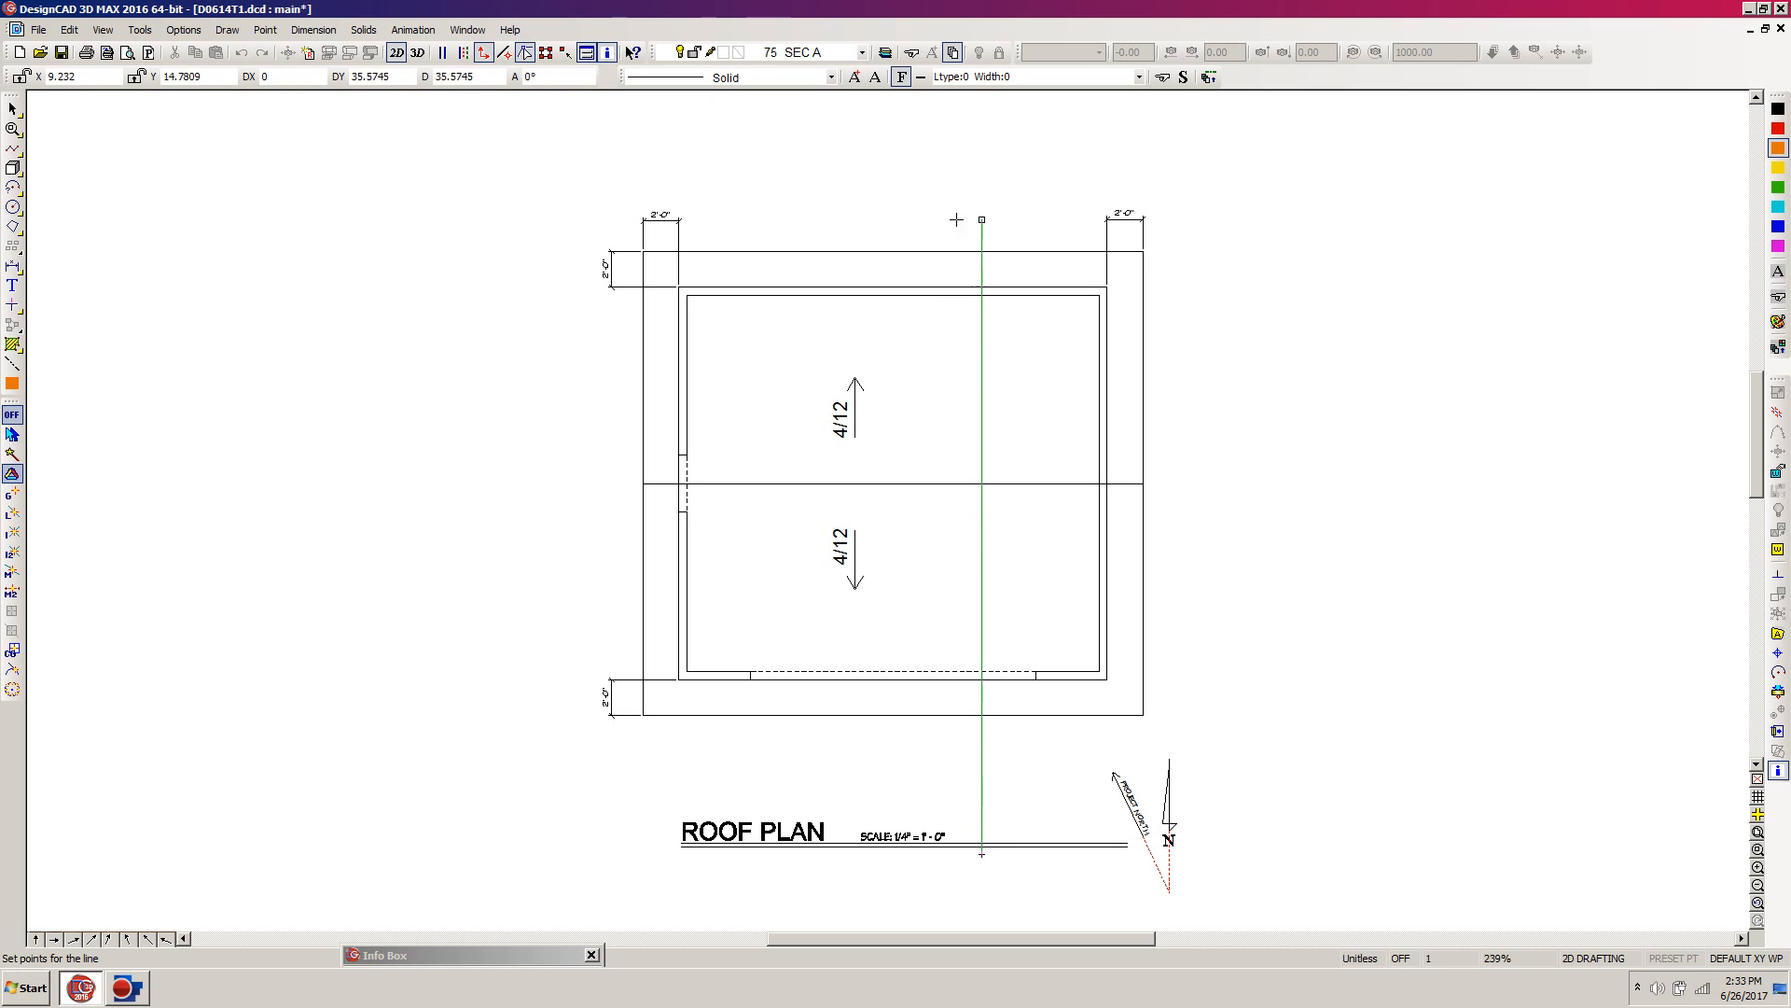
pyautogui.click(957, 121)
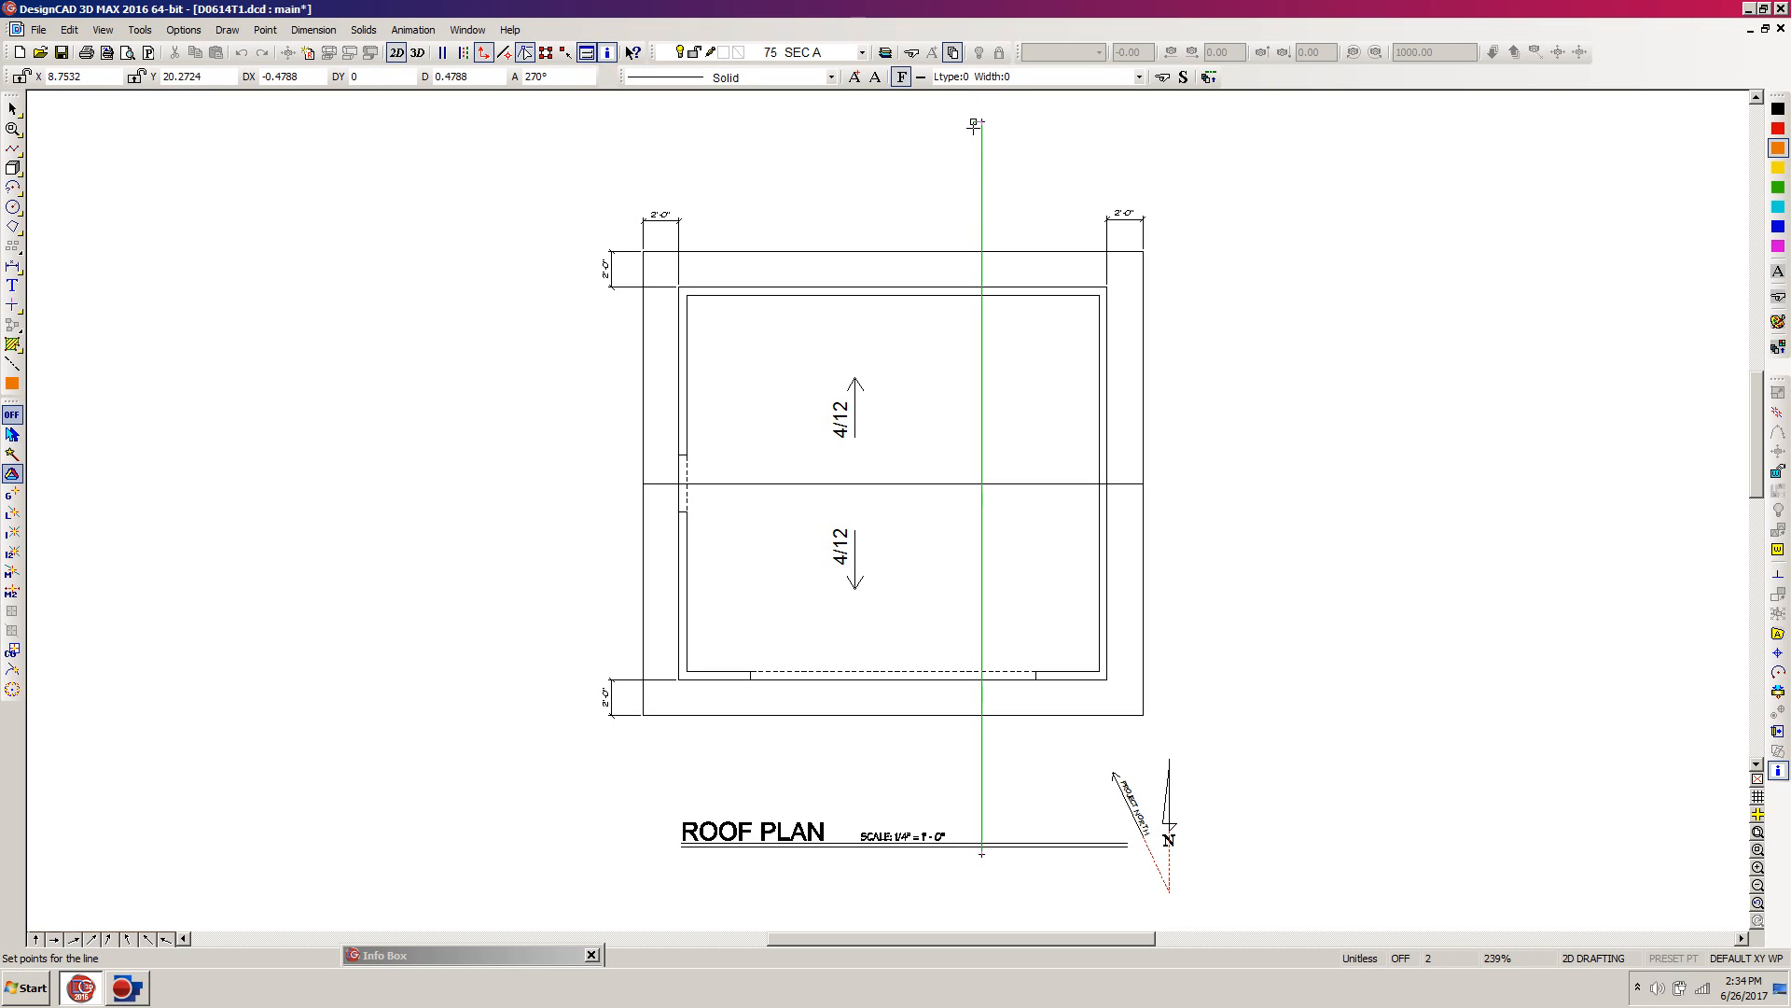
pyautogui.press('Escape')
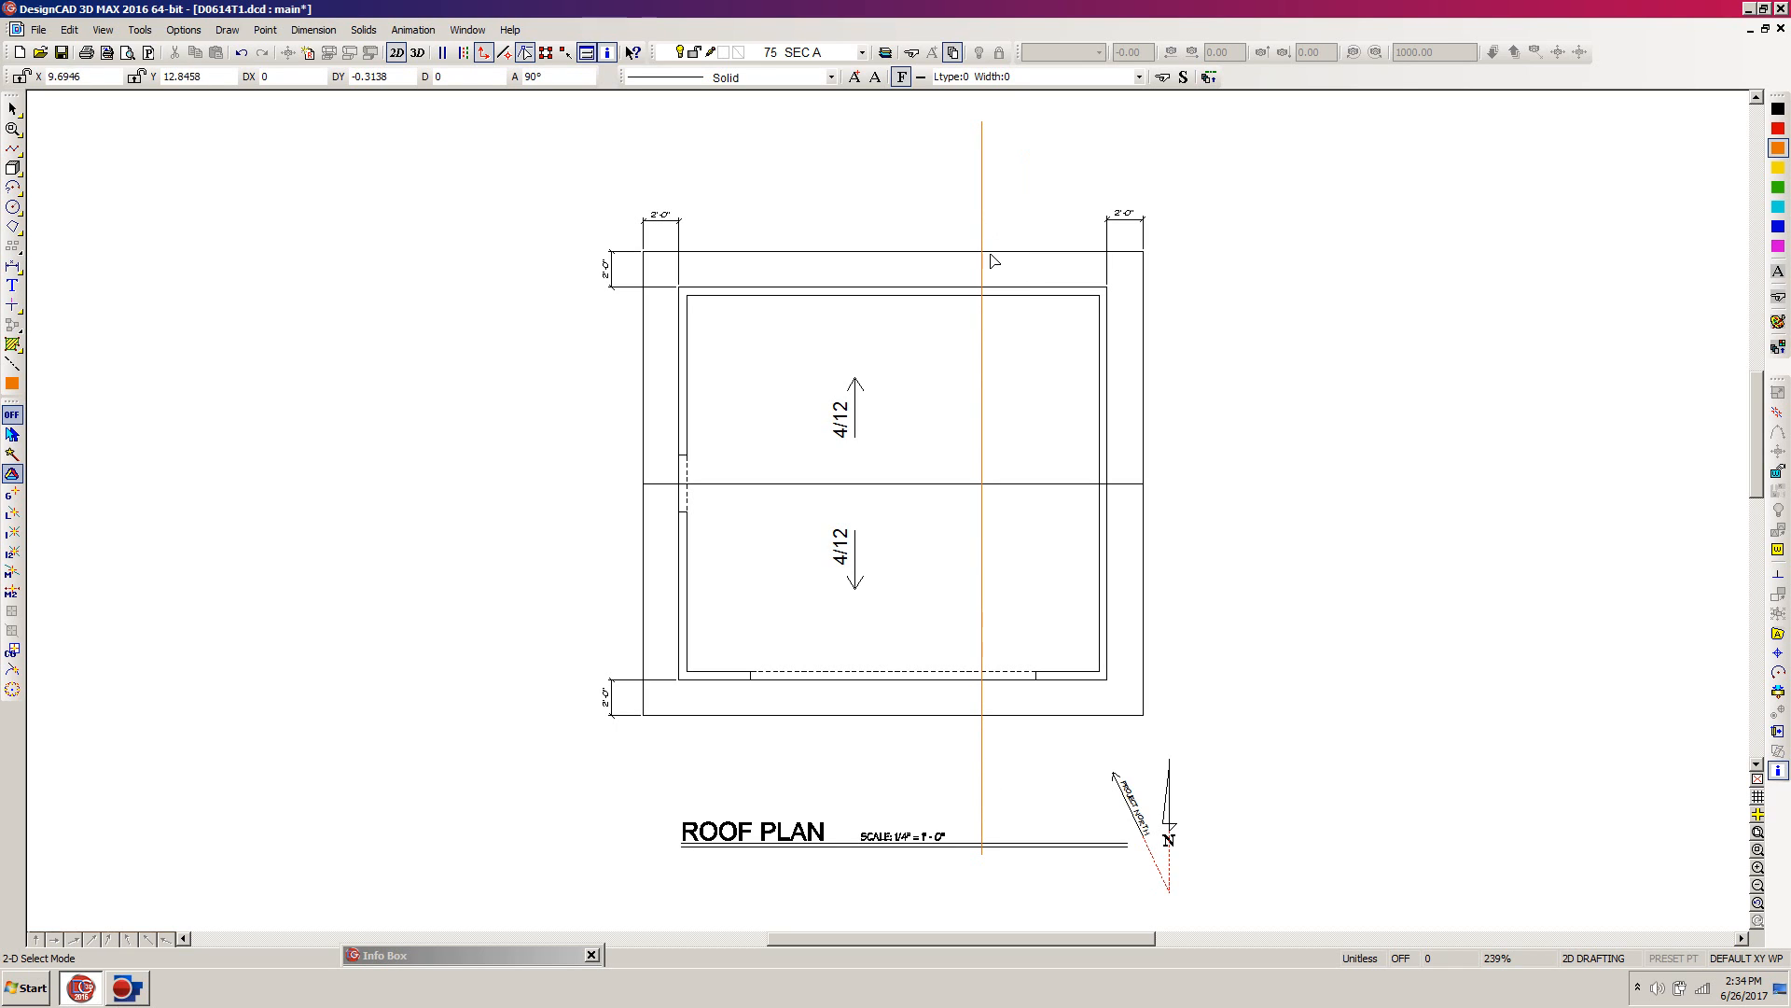
# Draw an arrow about 4.4 units long pointing left from the section line's upper end, with arrowhead size 1
pyautogui.click(485, 54)
pyautogui.press('a')
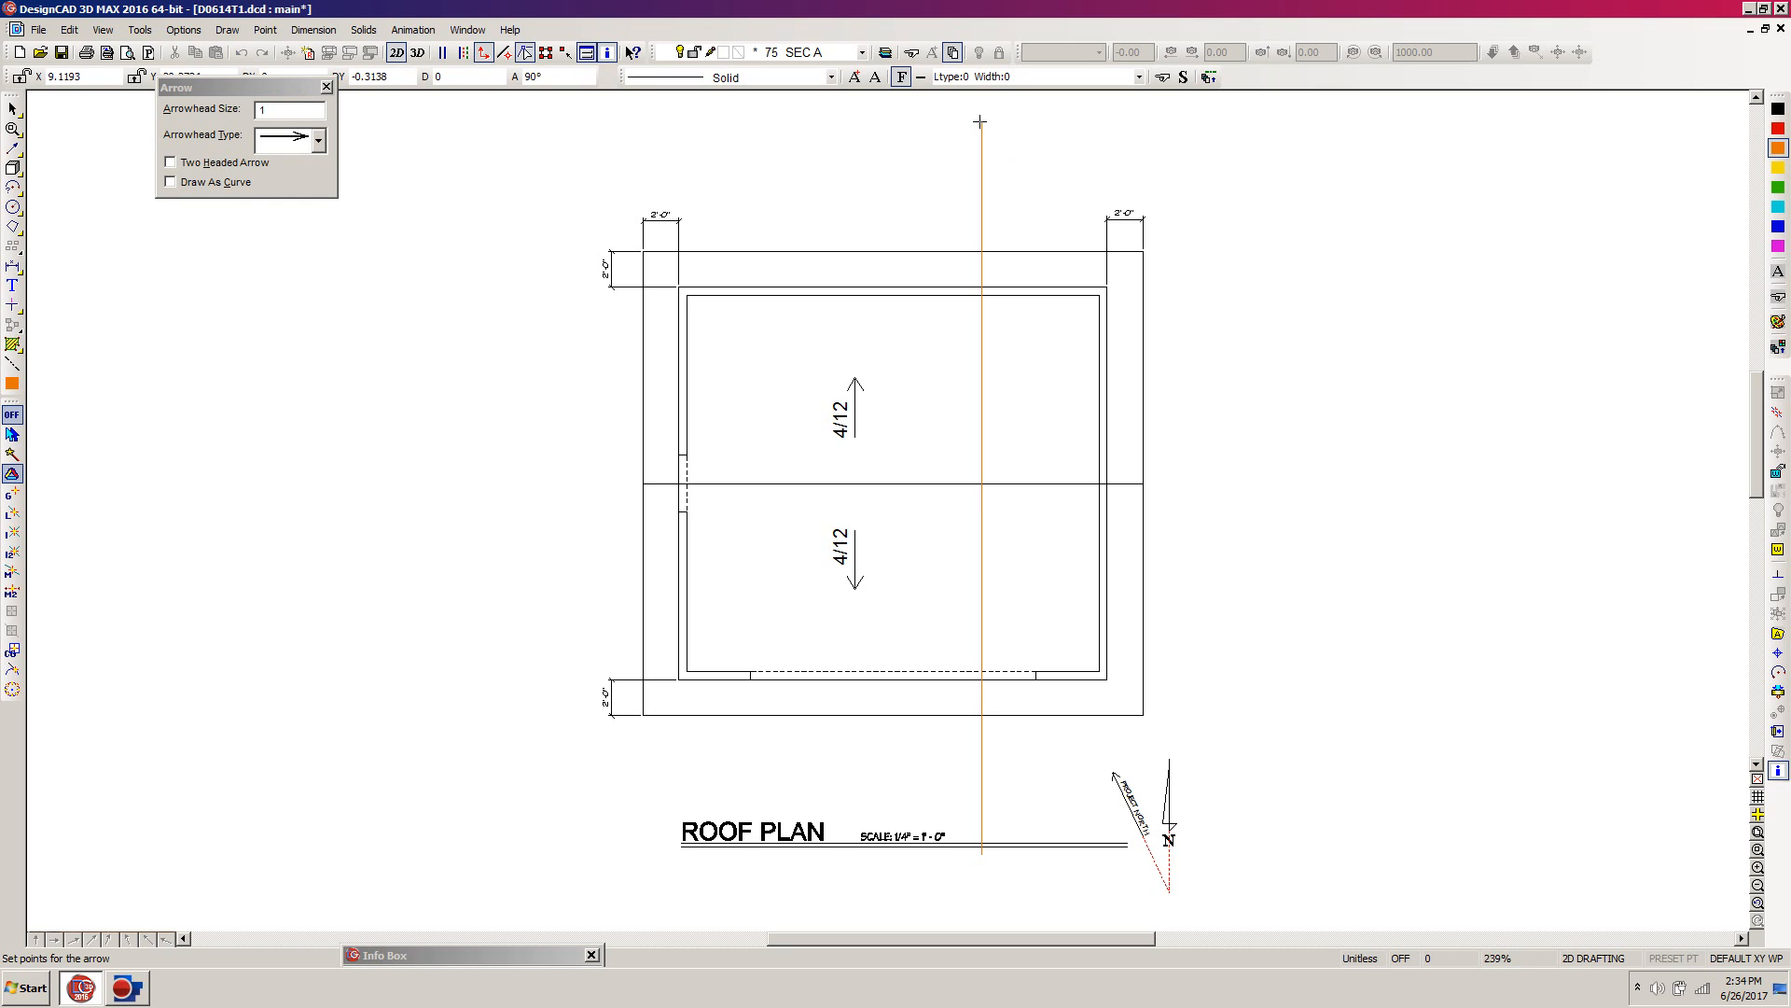
pyautogui.click(980, 120)
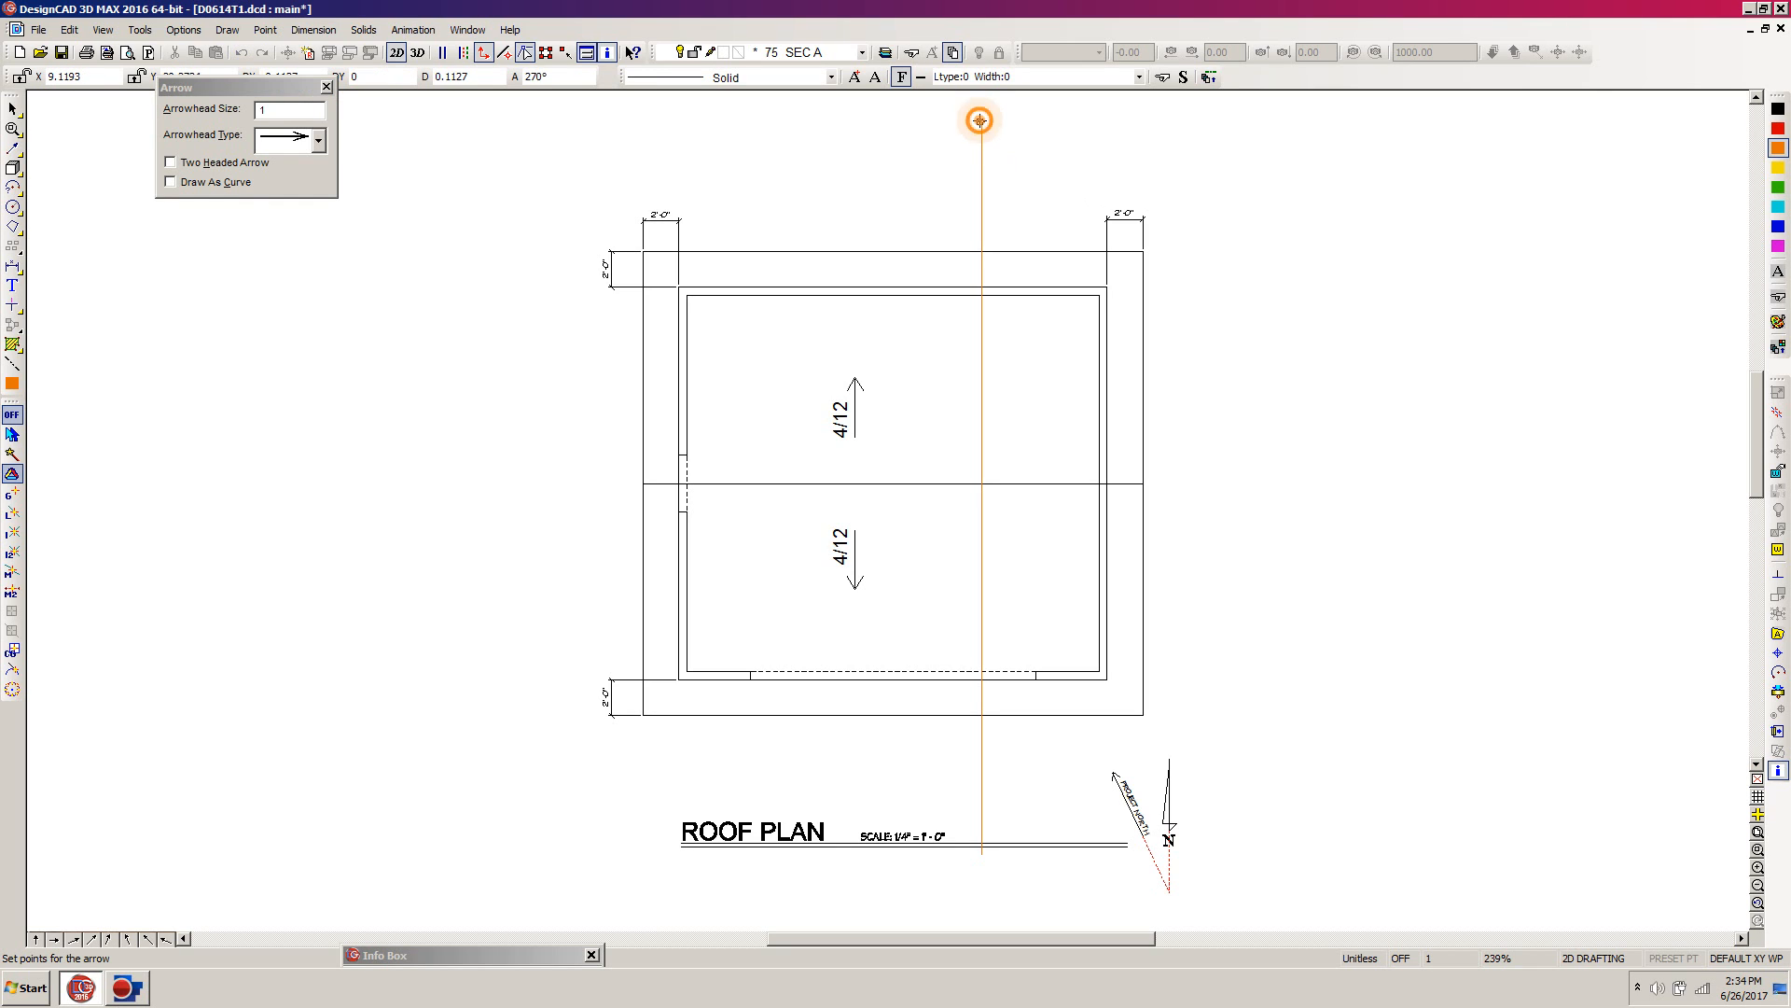
pyautogui.click(901, 122)
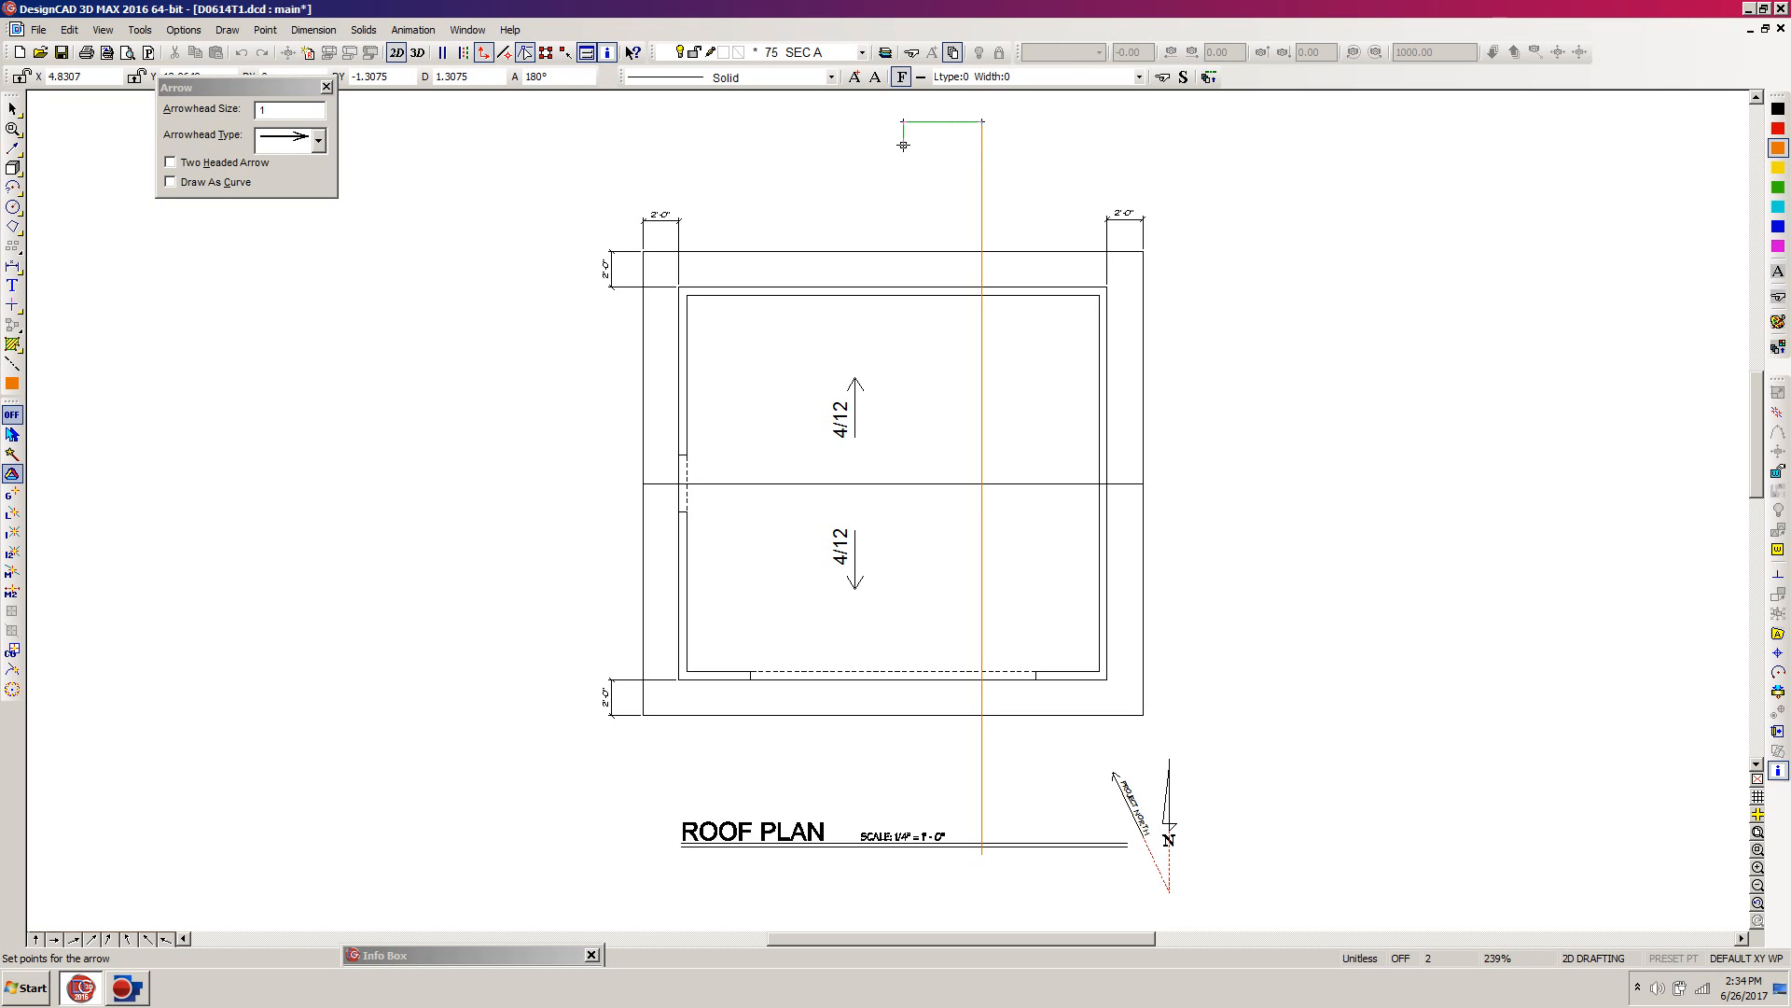
pyautogui.press('Return')
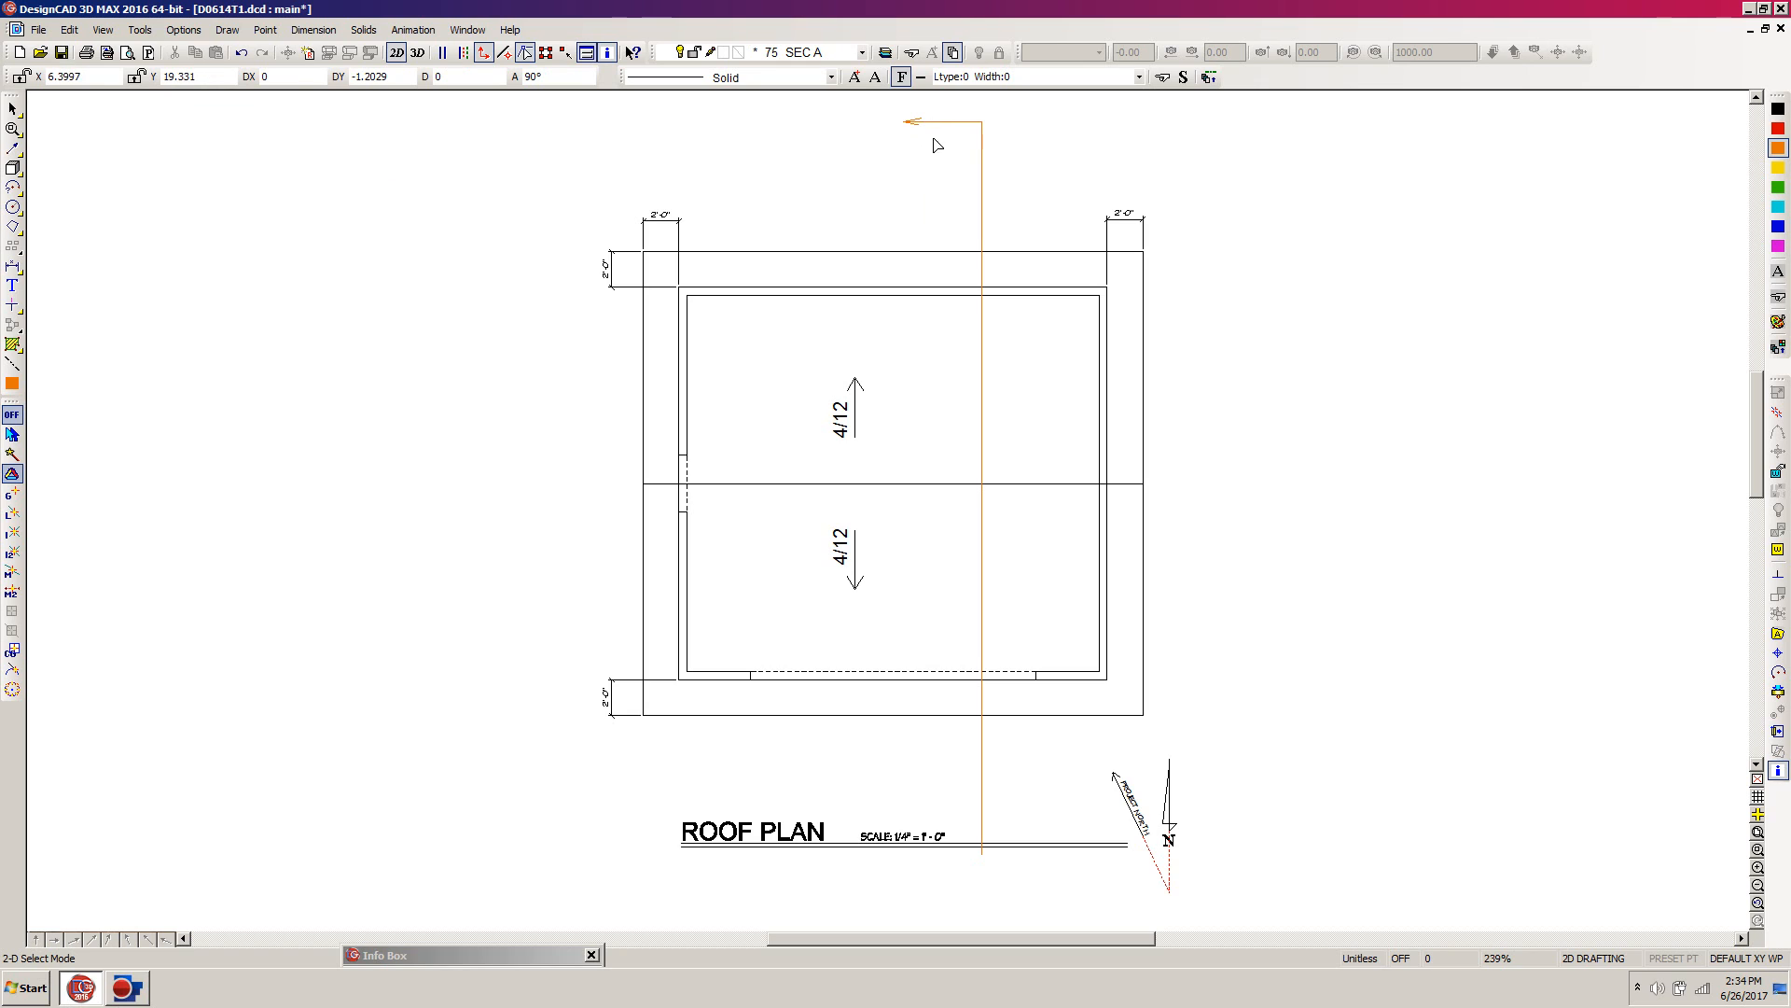
# Copy the section arrow from the section line's upper end to its lower end
pyautogui.click(987, 123)
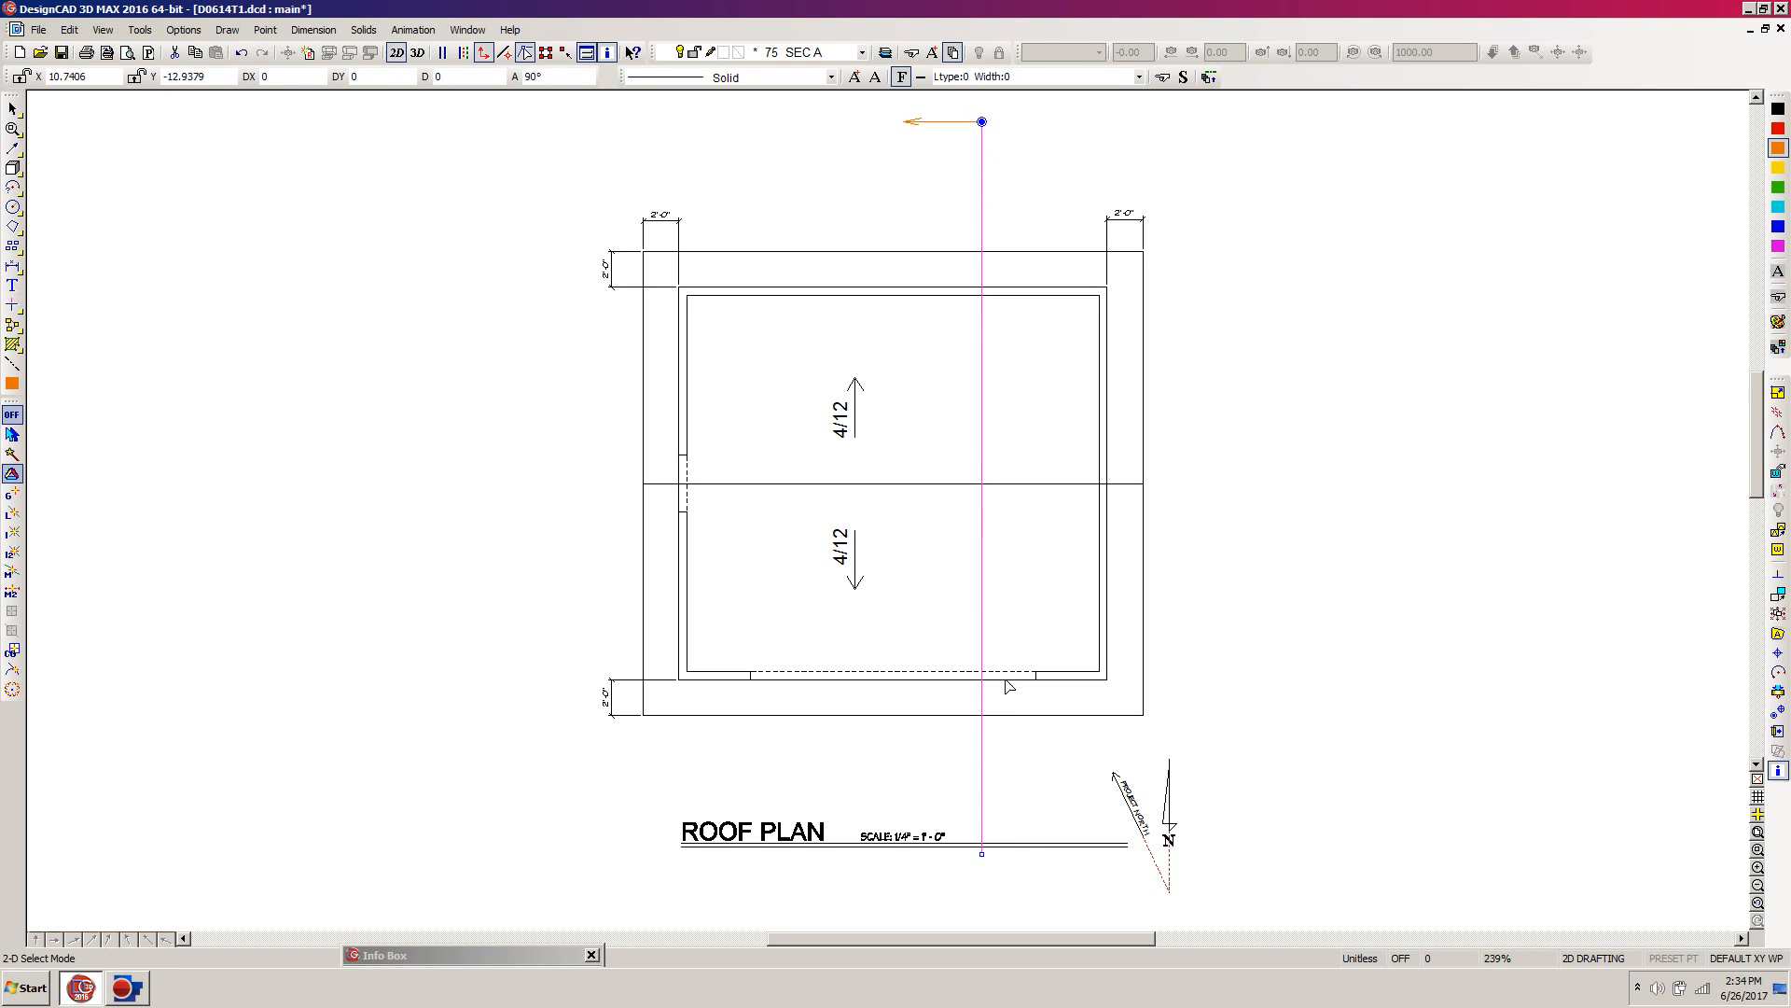
pyautogui.click(985, 134)
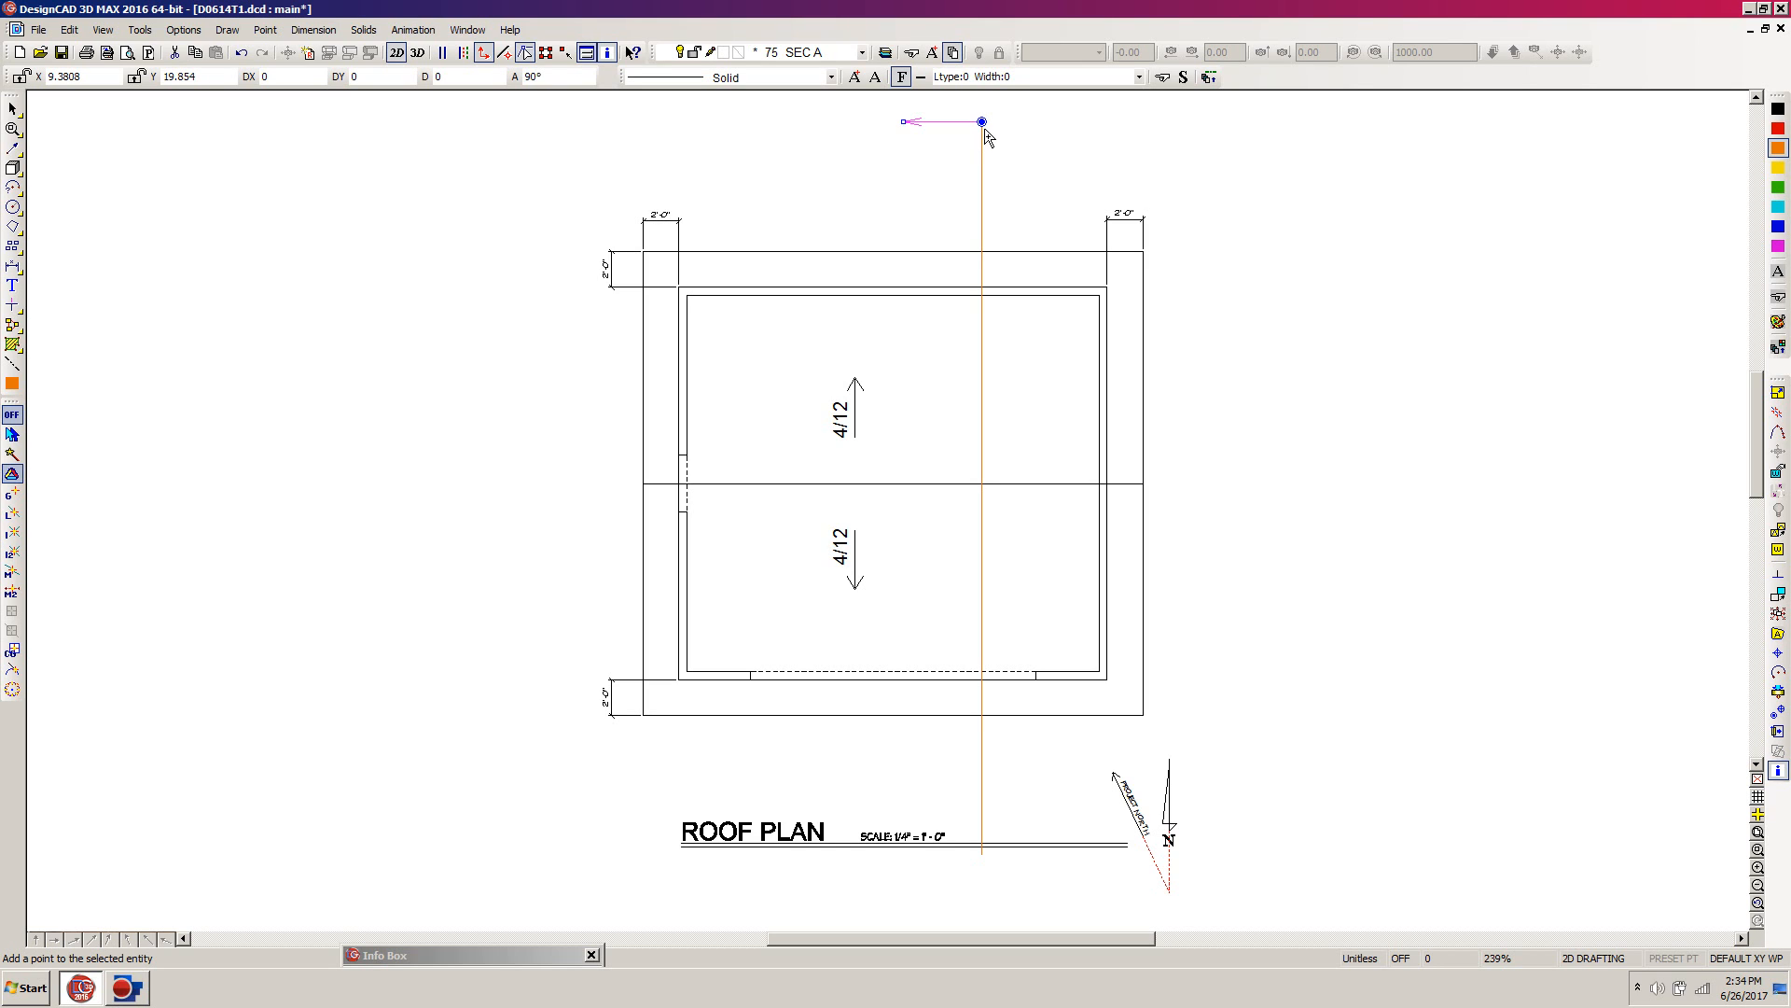
pyautogui.hotkey('ctrl', 'd')
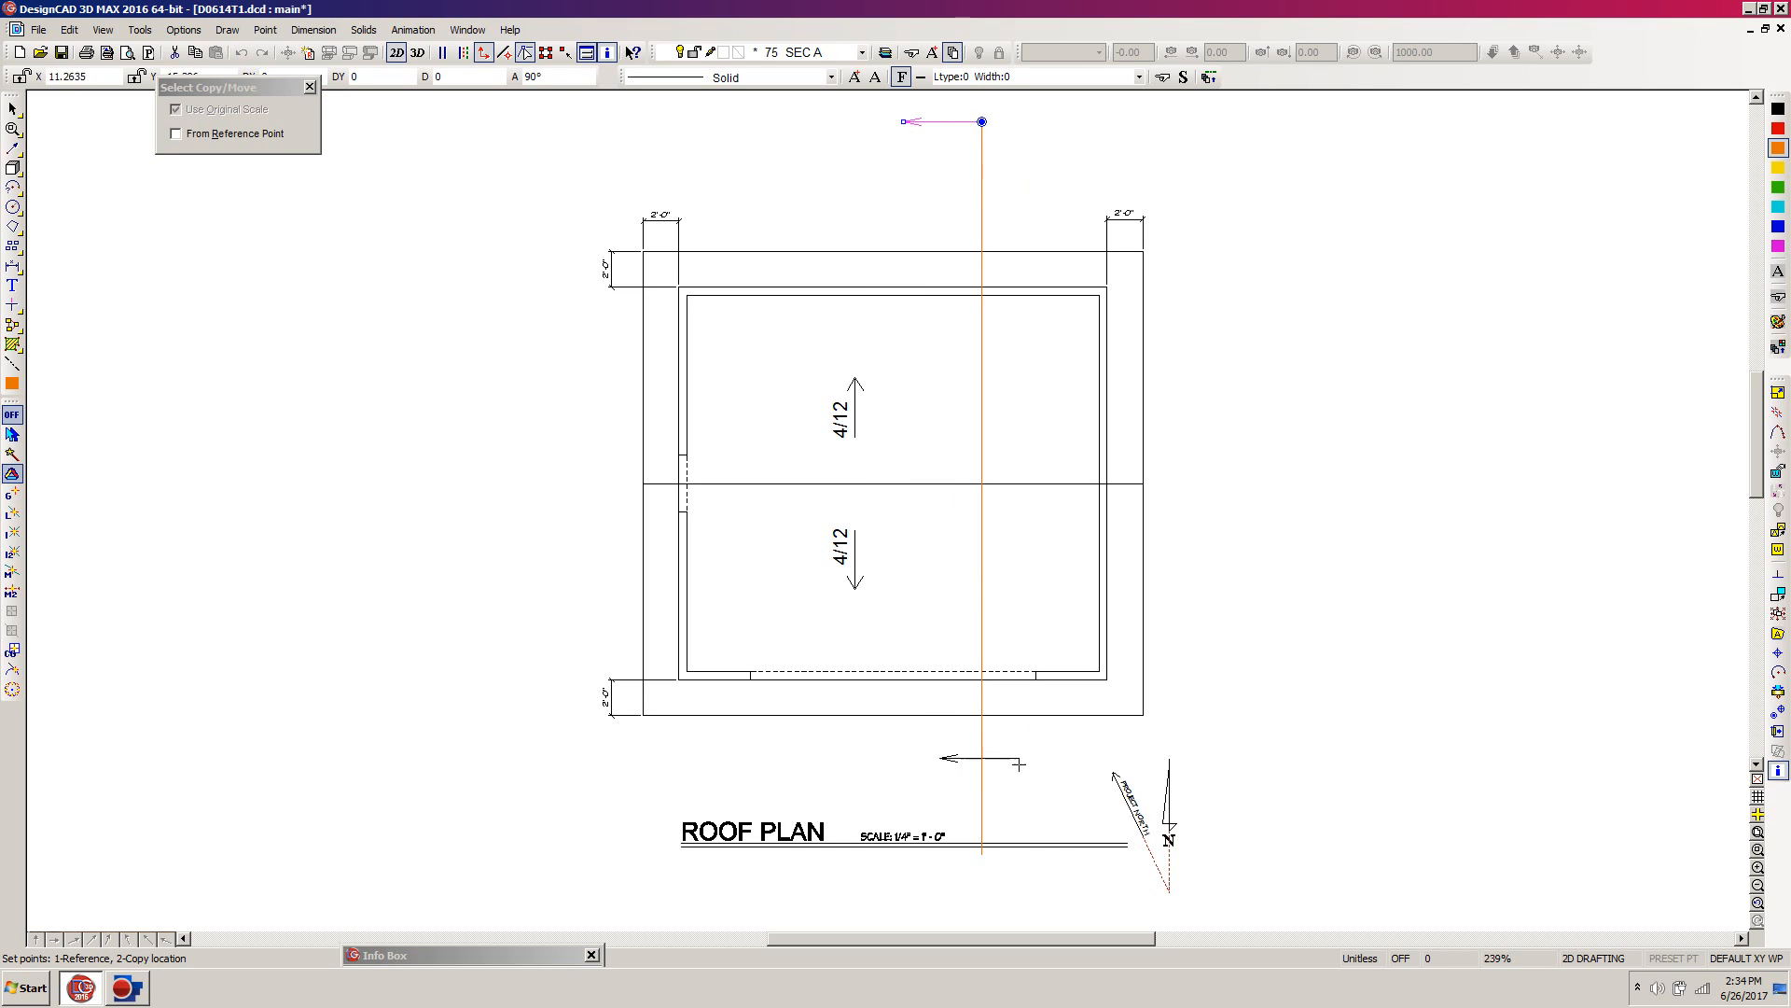
pyautogui.click(982, 852)
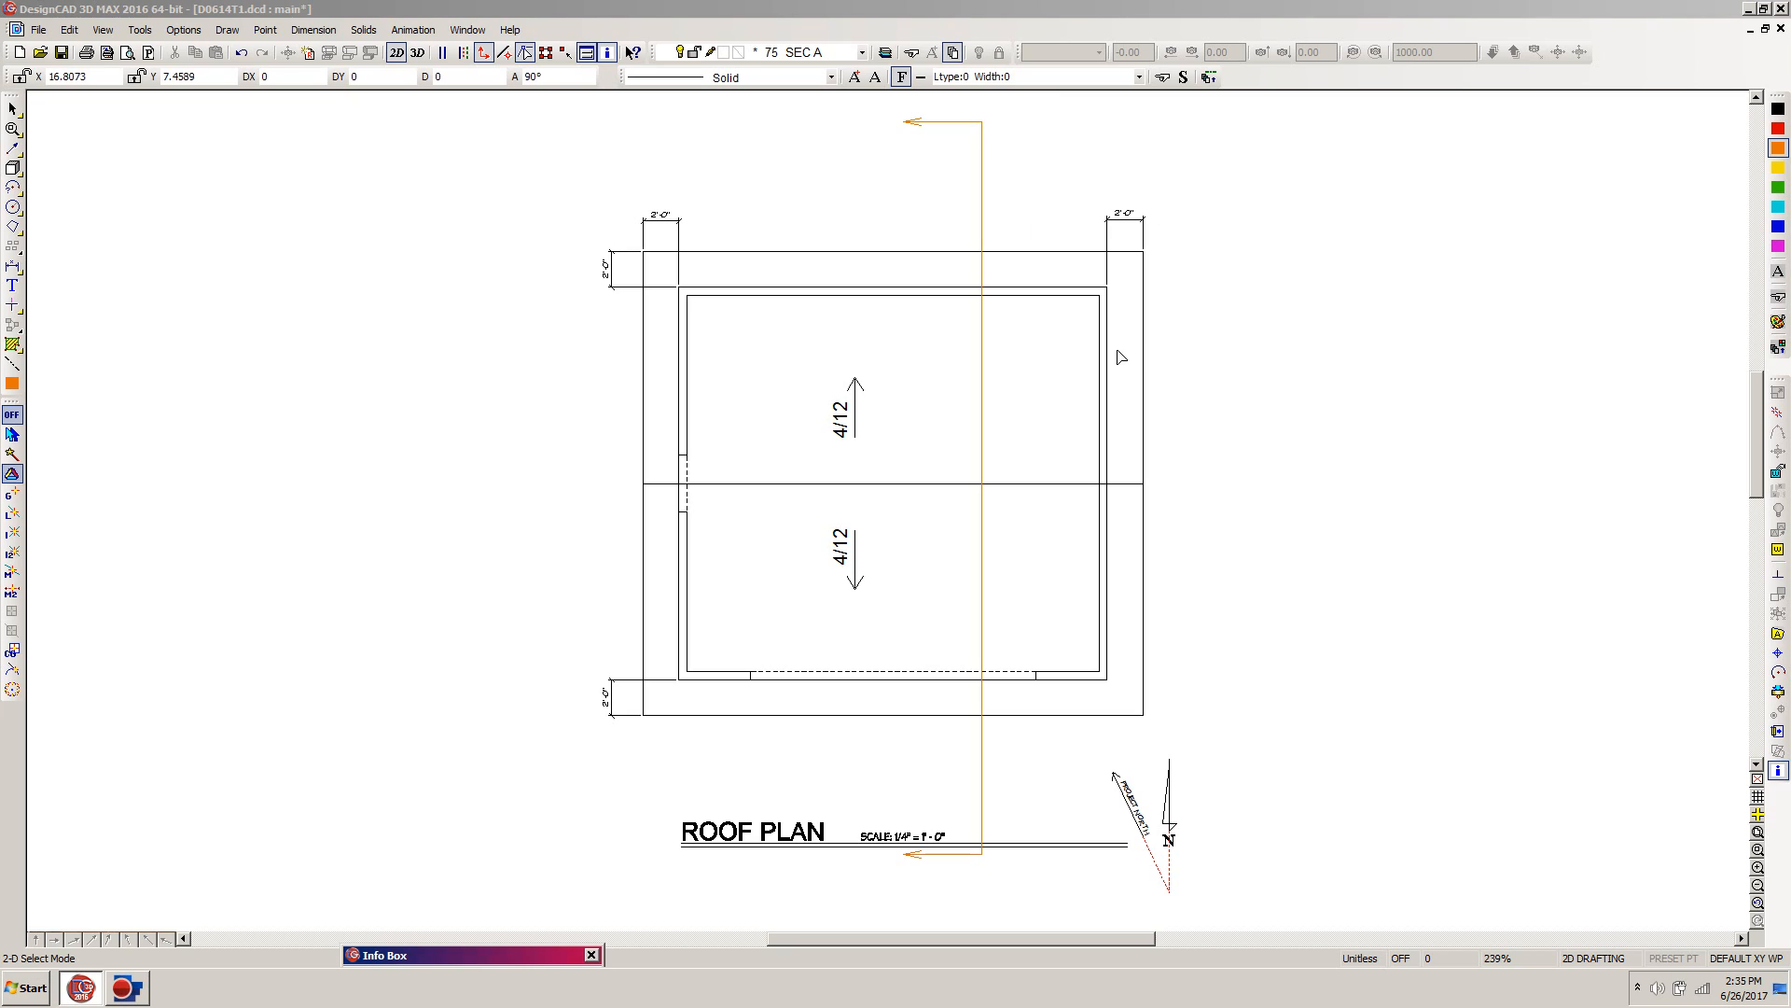
# Hide the TEXT RP and SUPPORT RP layers
pyautogui.click(1032, 17)
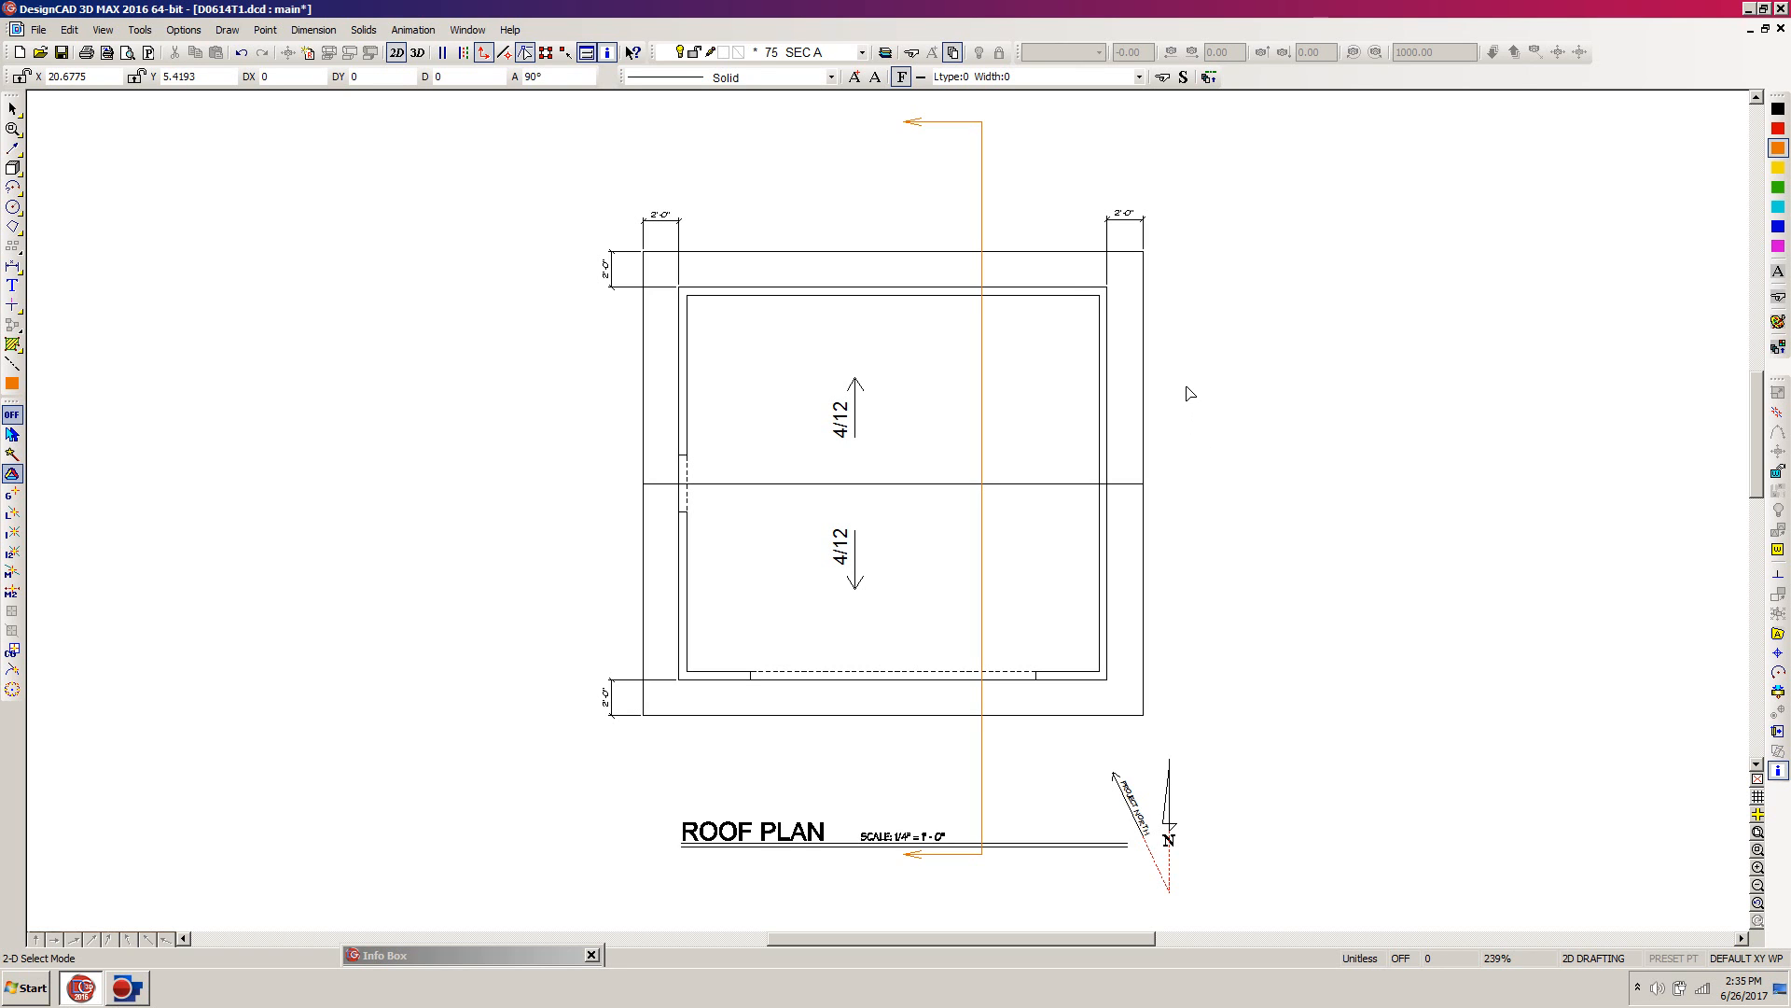
pyautogui.press('l')
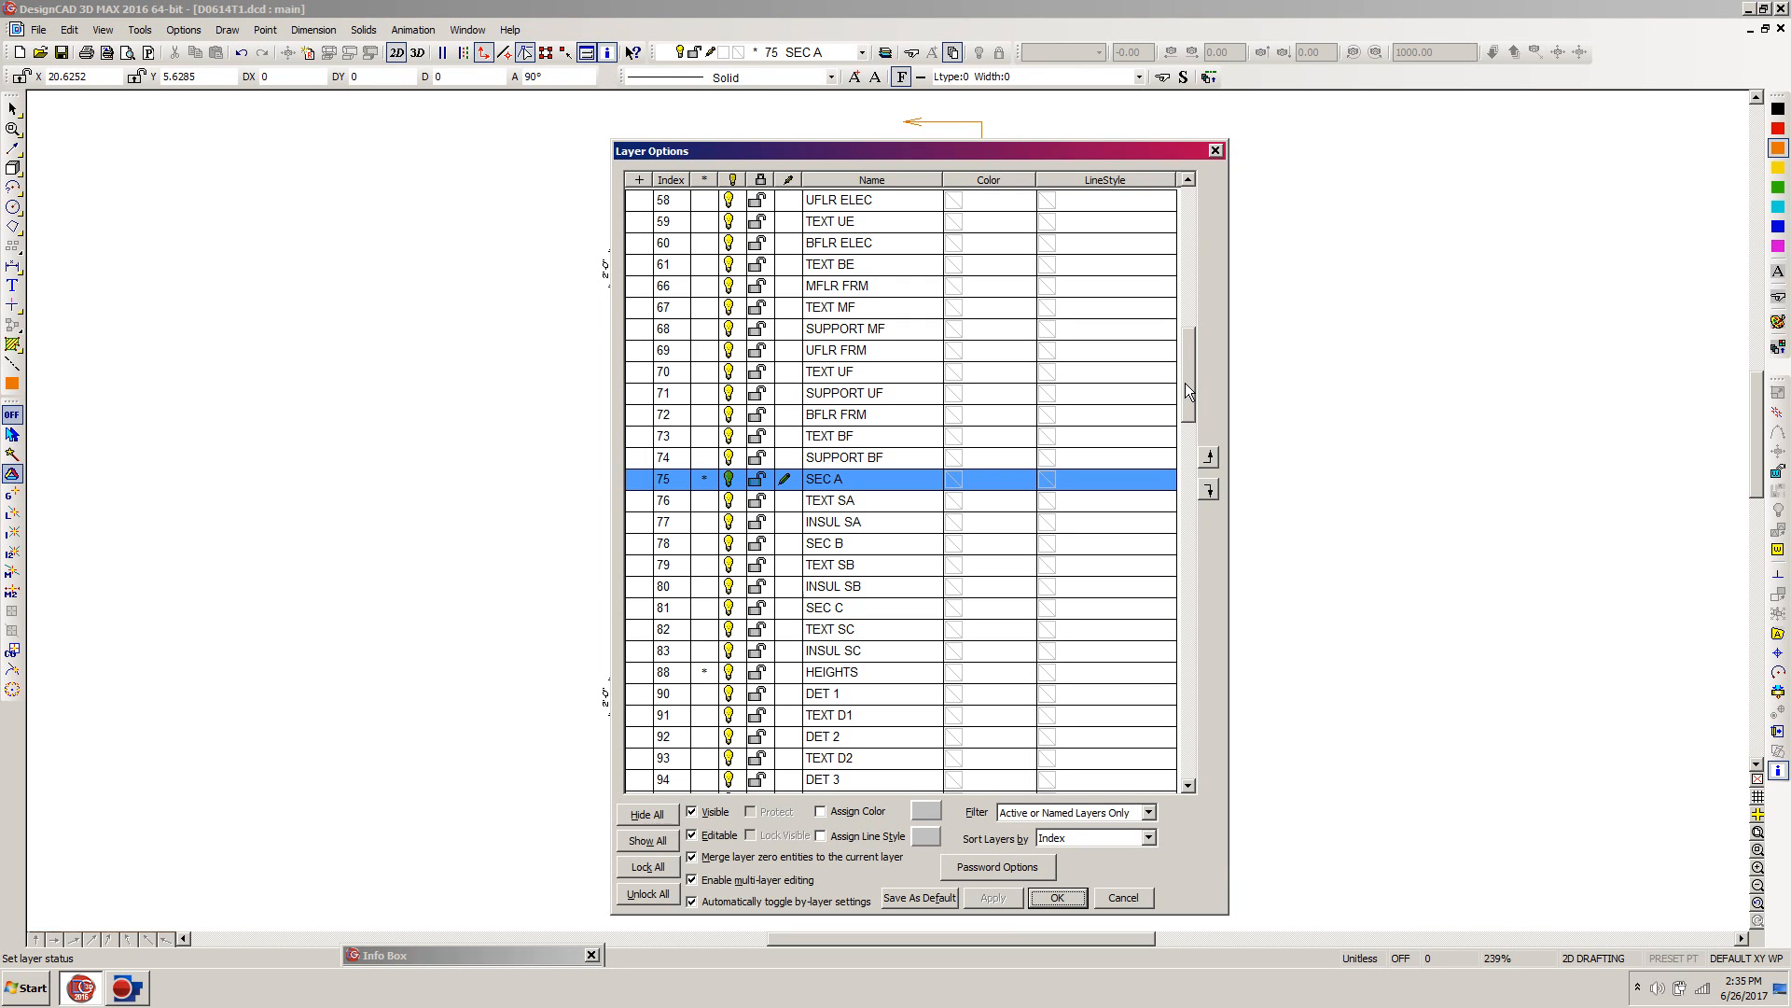
pyautogui.moveTo(1190, 373); pyautogui.dragTo(1180, 284)
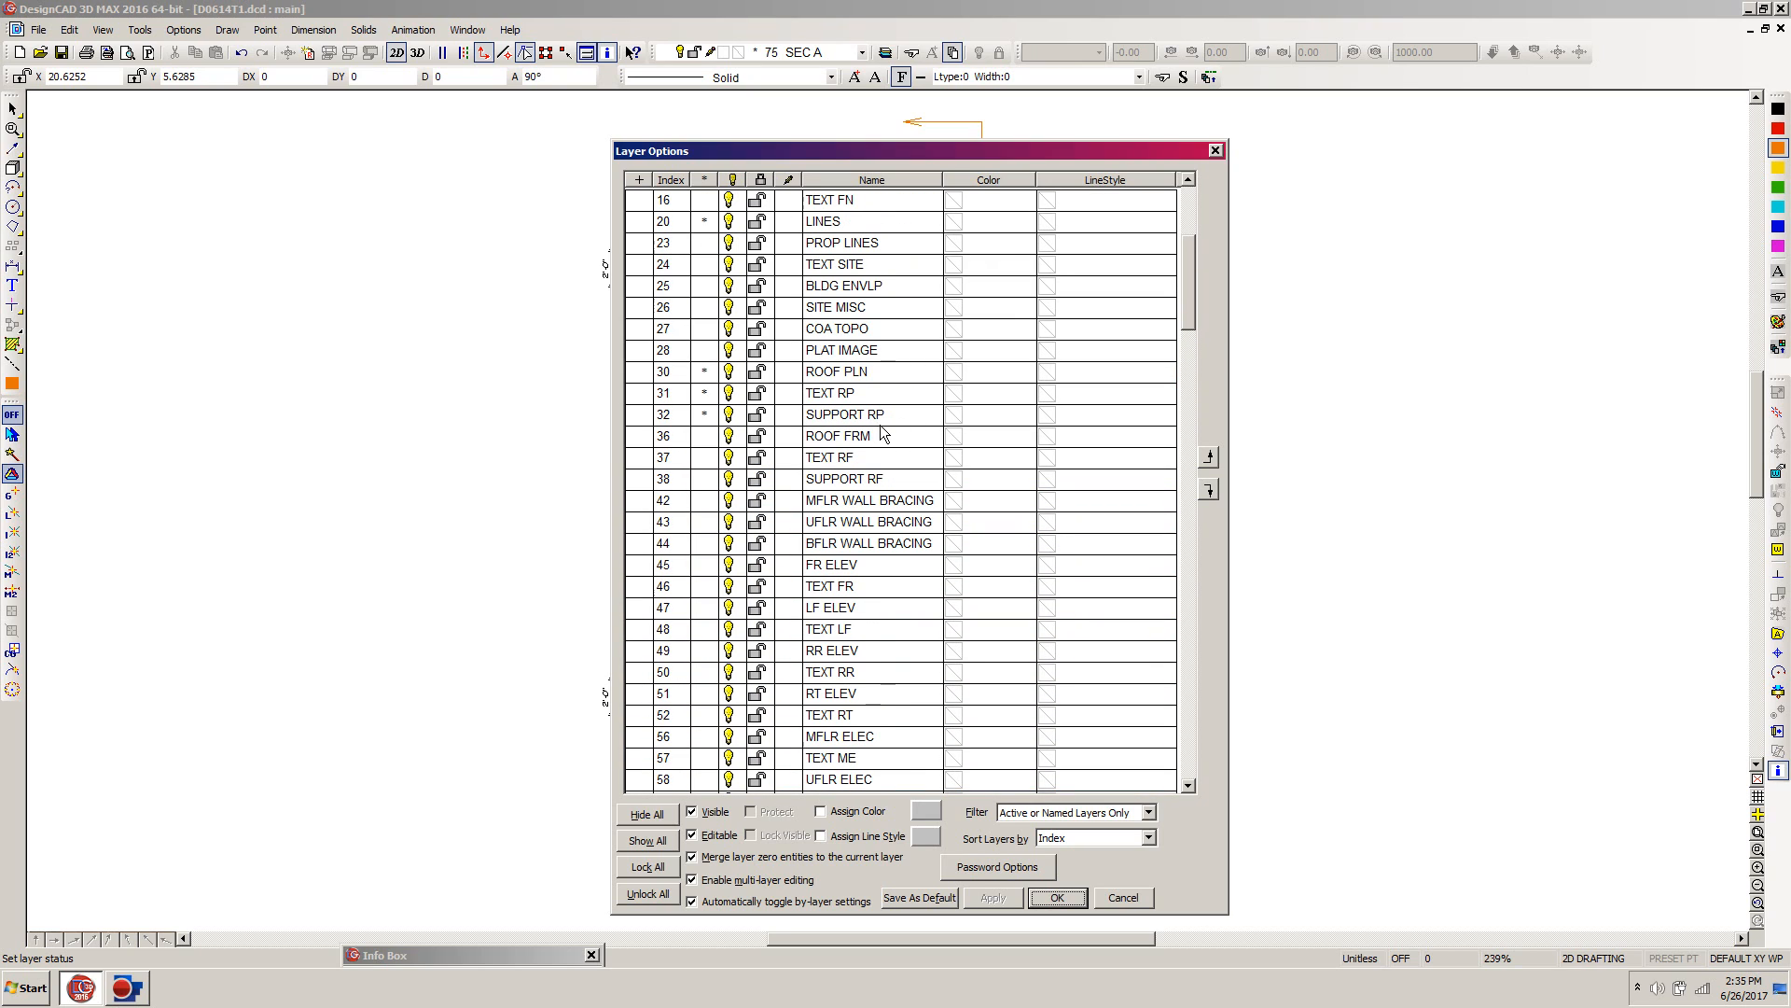
pyautogui.click(829, 396)
pyautogui.keyDown('shift'); pyautogui.click(856, 414); pyautogui.keyUp('shift')
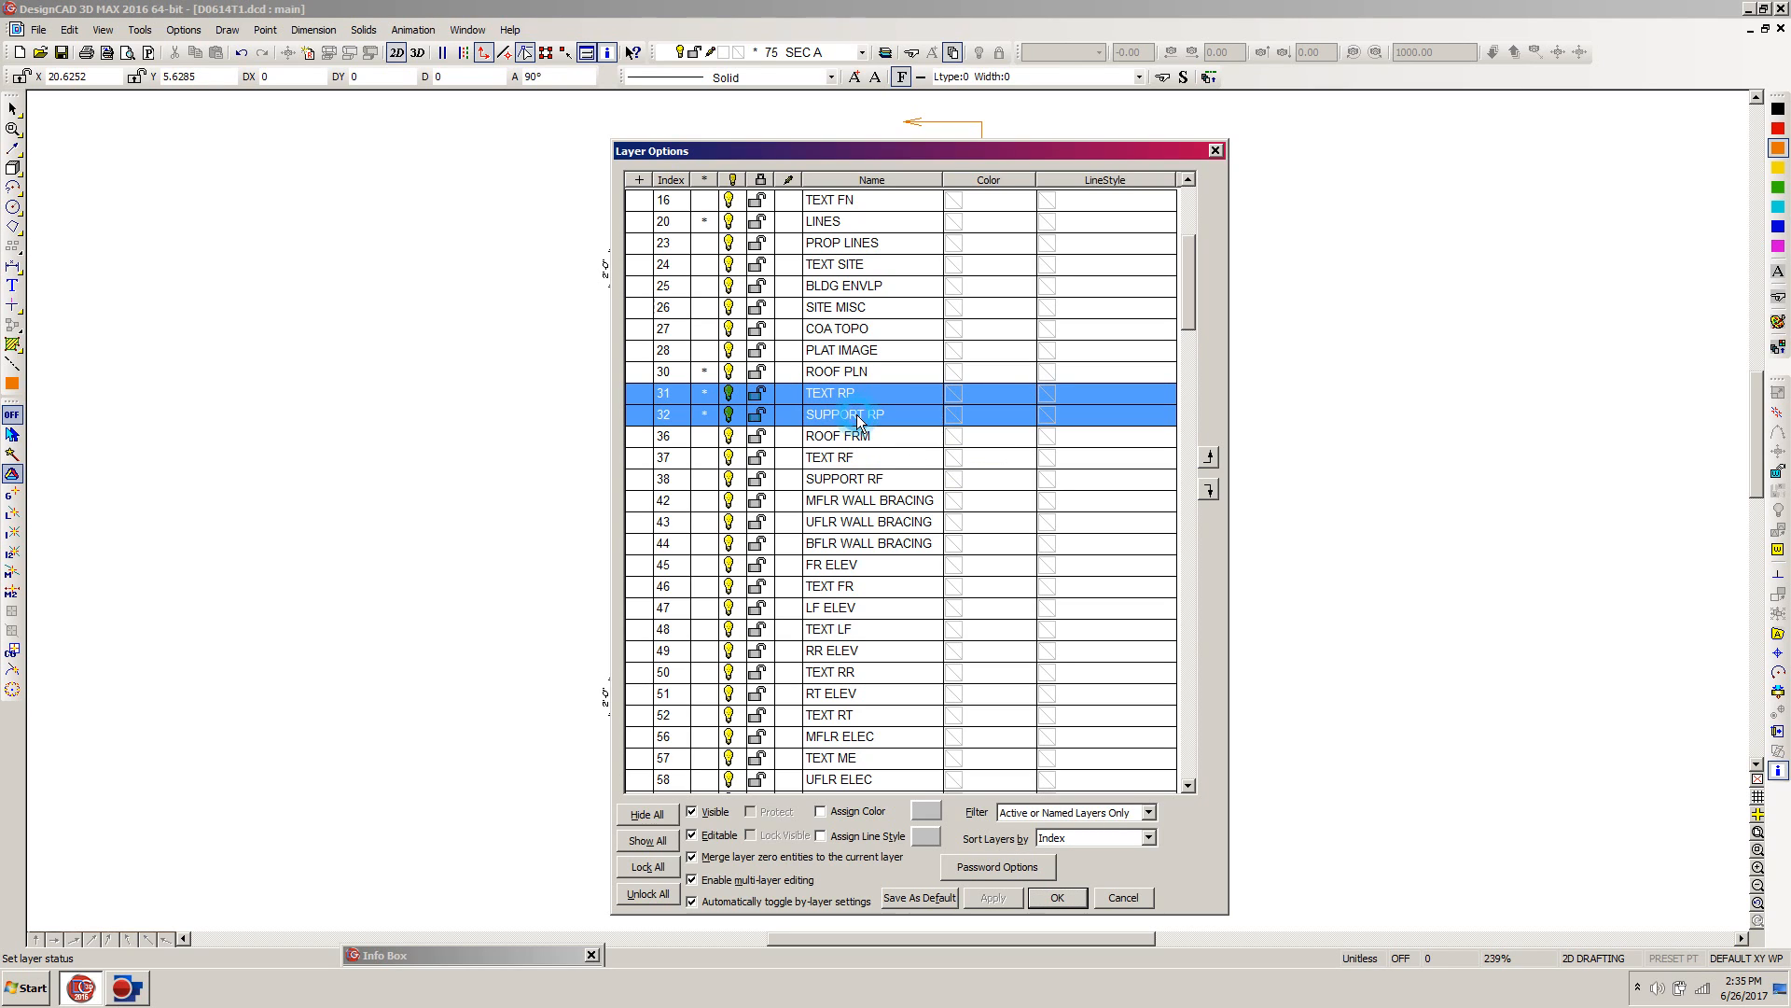
pyautogui.rightClick(847, 415)
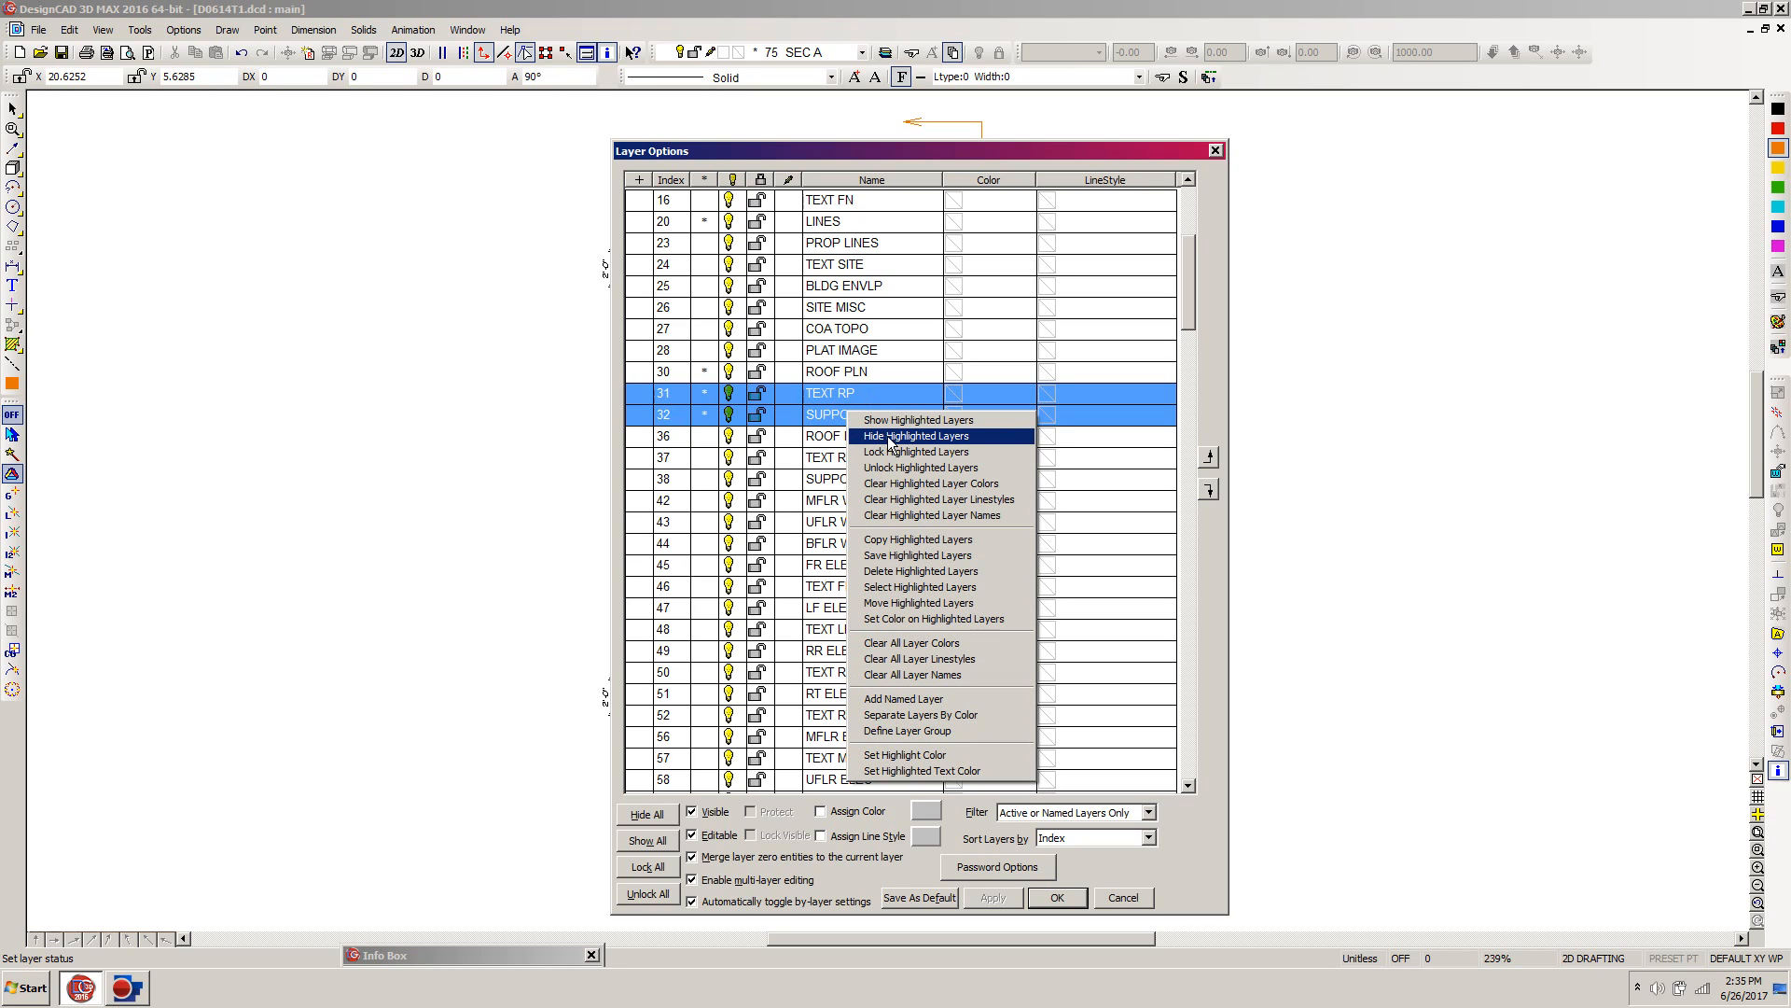
pyautogui.click(887, 436)
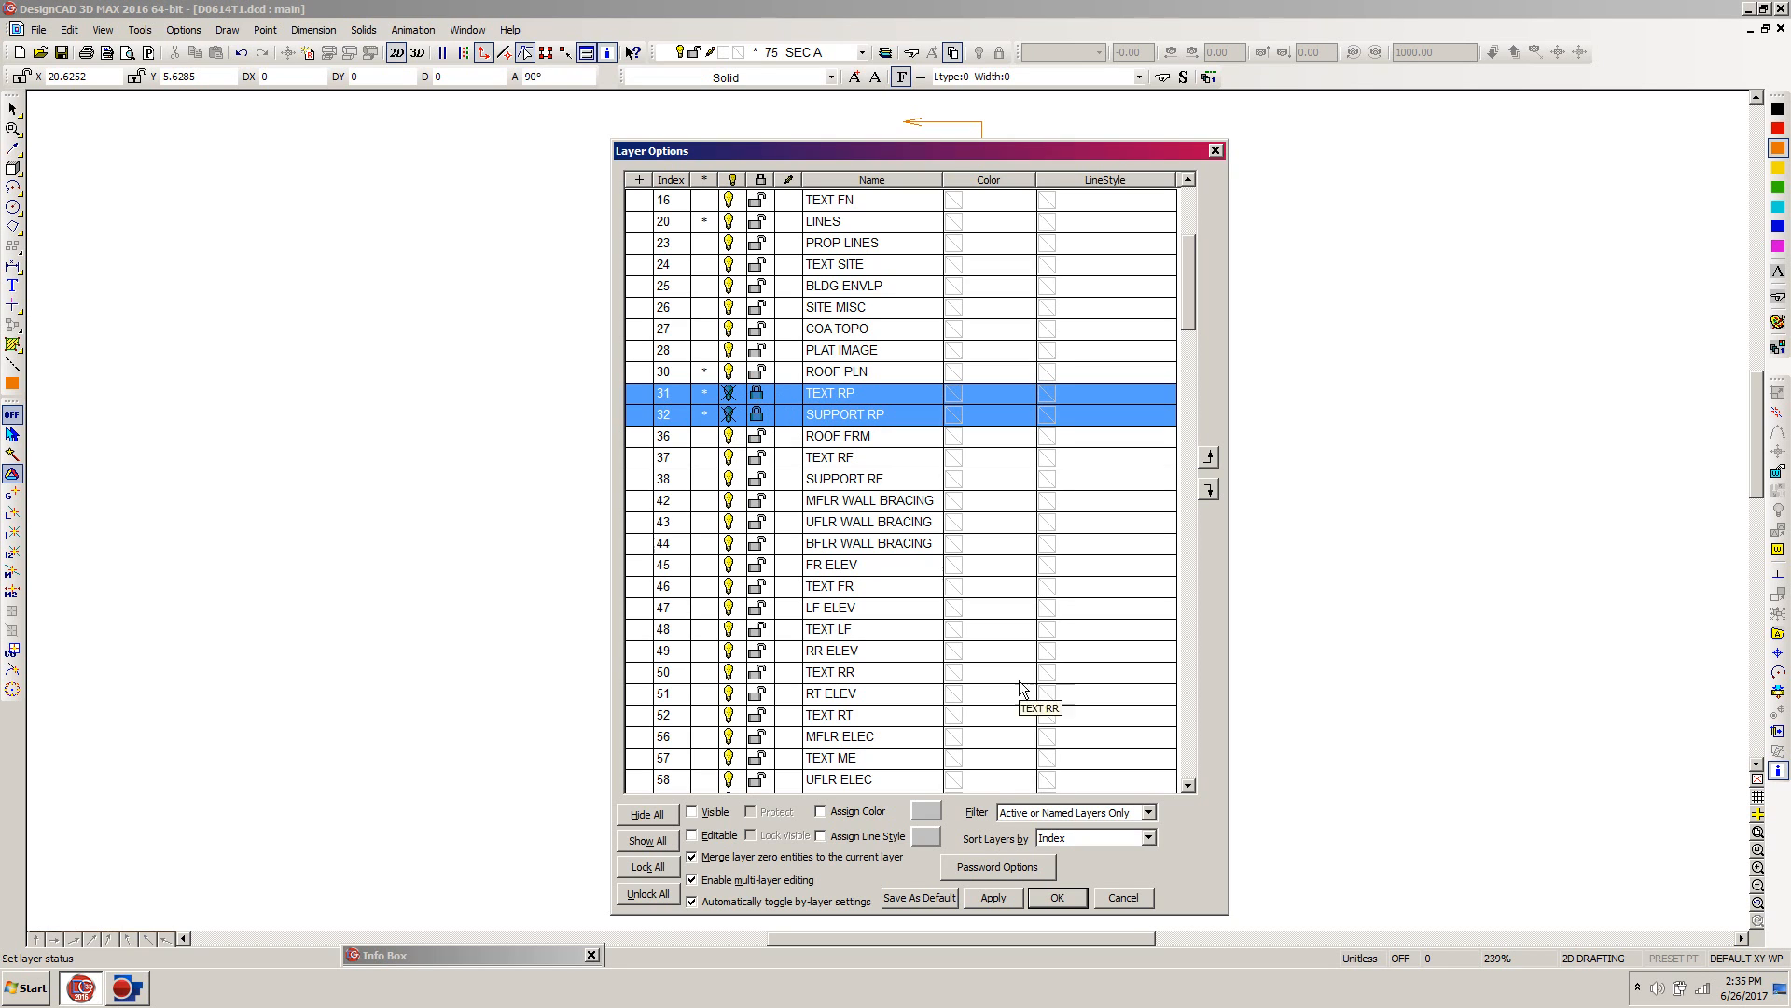
pyautogui.click(1058, 898)
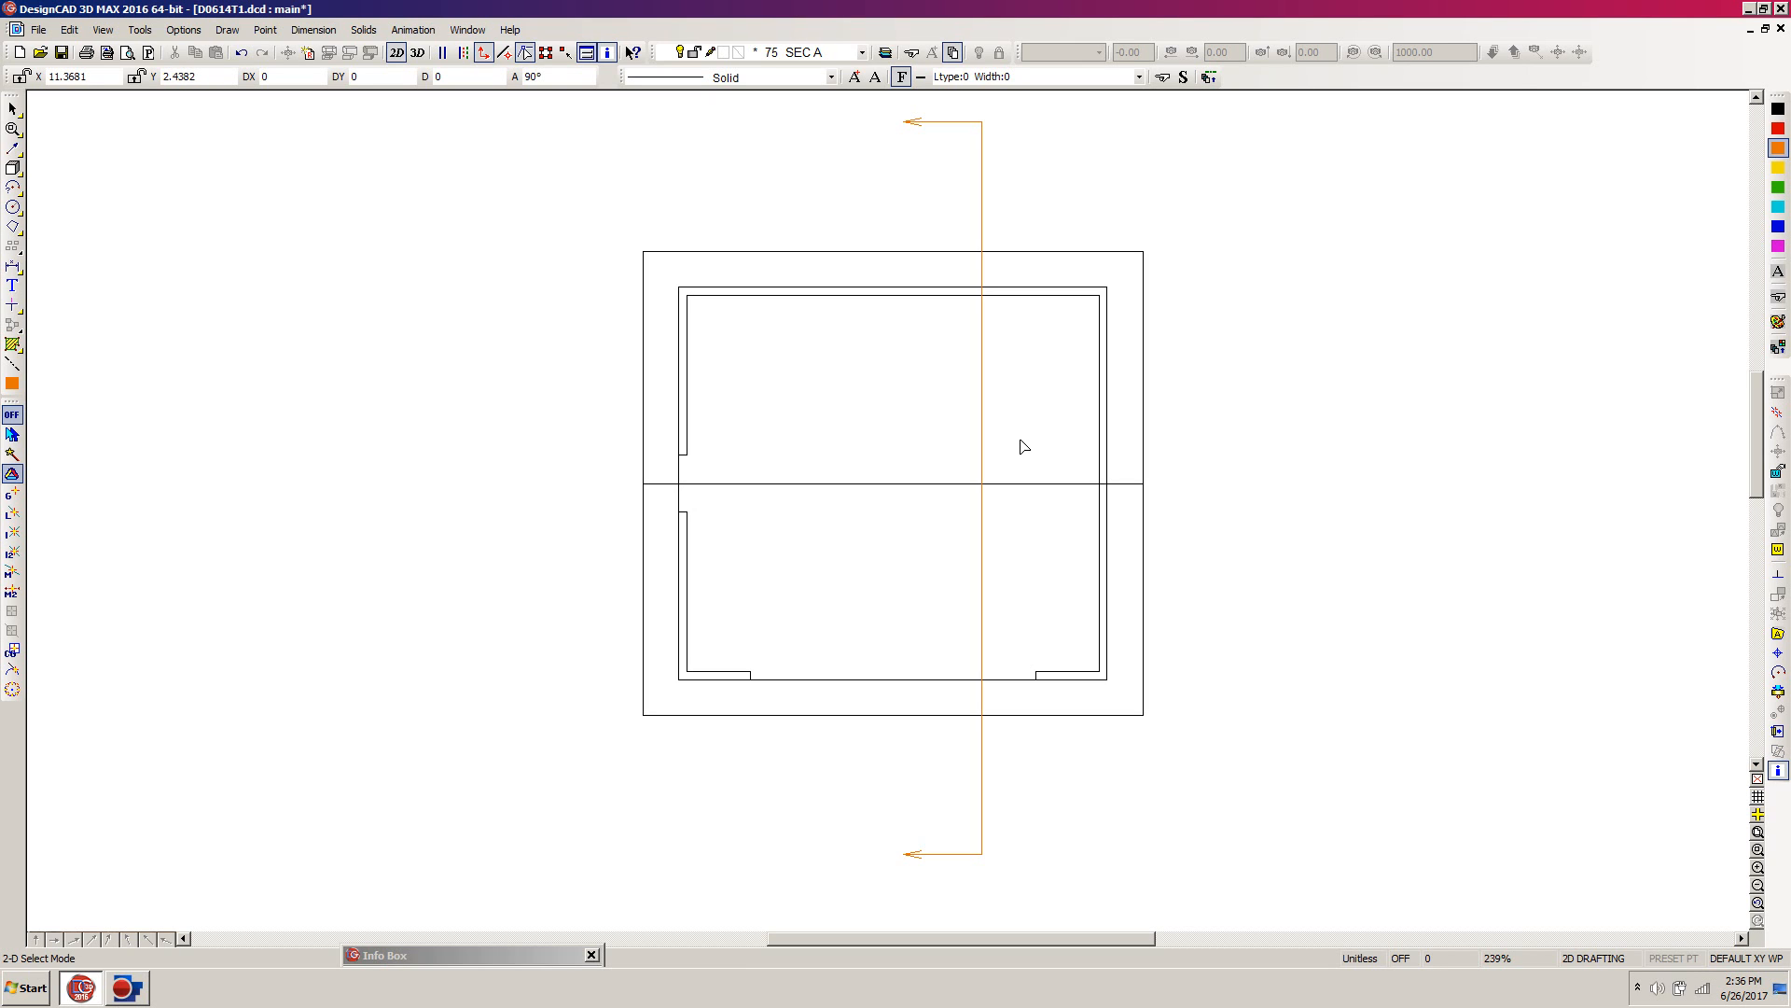
# Set RIGHT as the active working plane and fit the whole drawing in view
pyautogui.click(1106, 7)
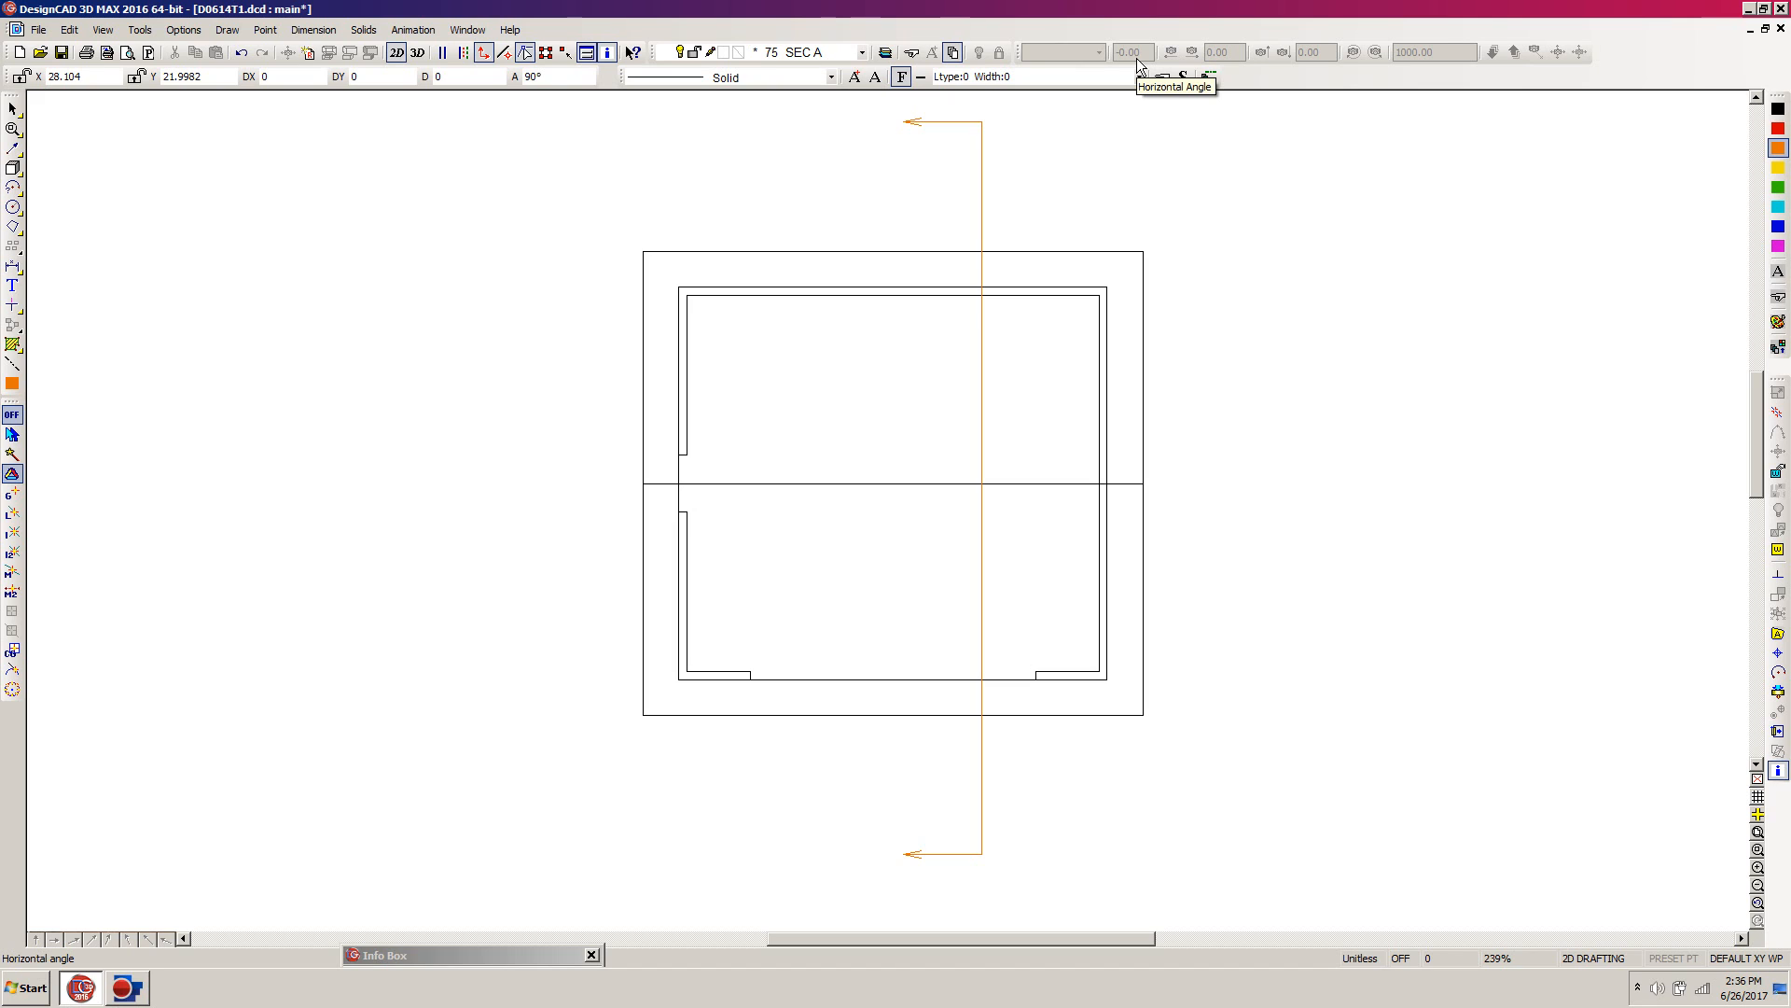
pyautogui.hotkey('ctrl', 'w')
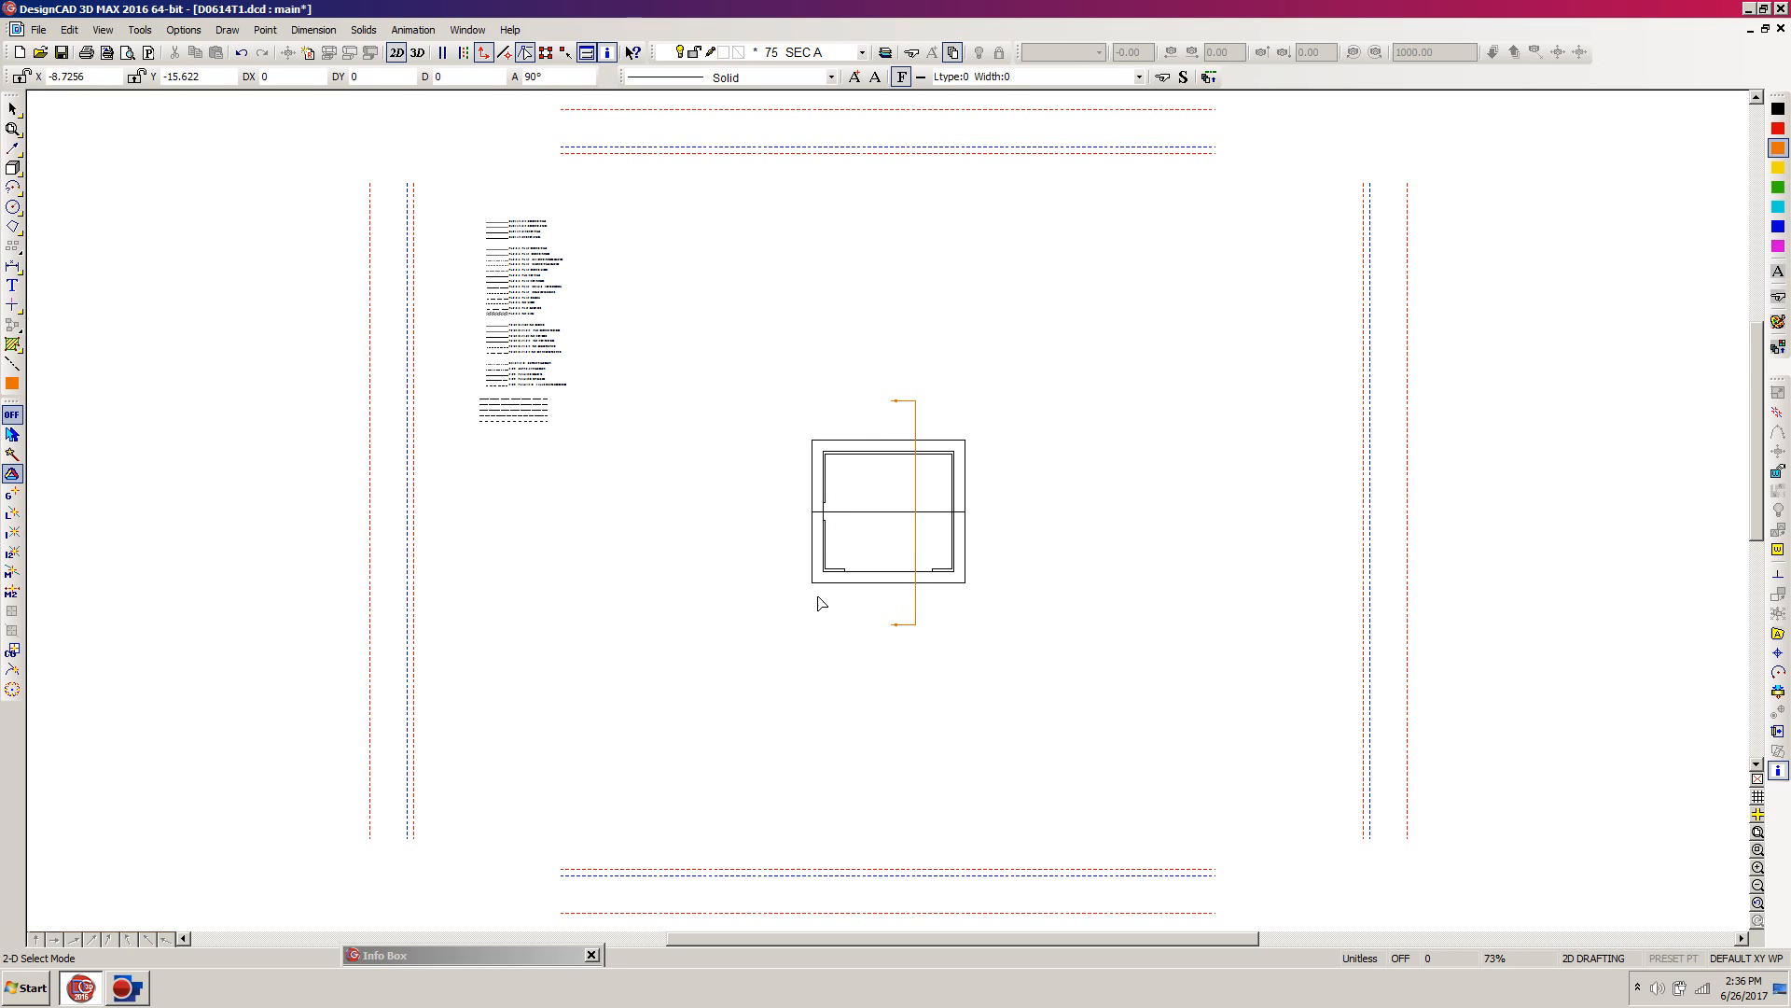
pyautogui.click(1776, 474)
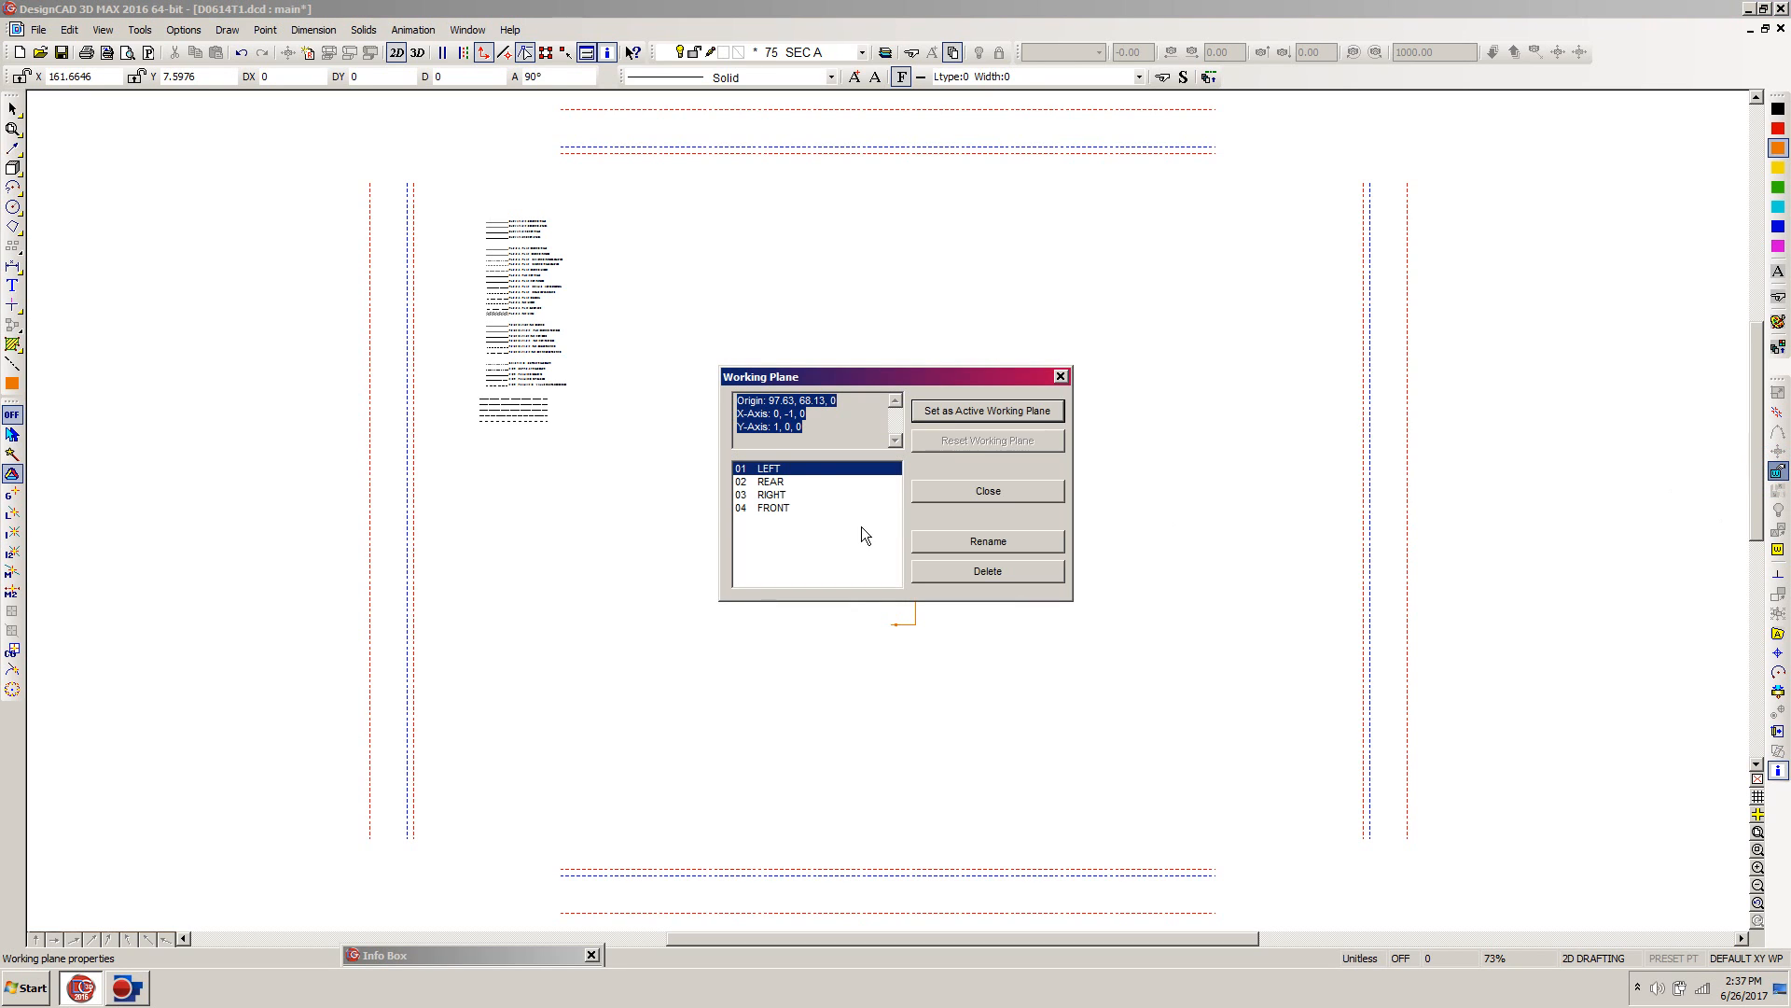
pyautogui.click(769, 496)
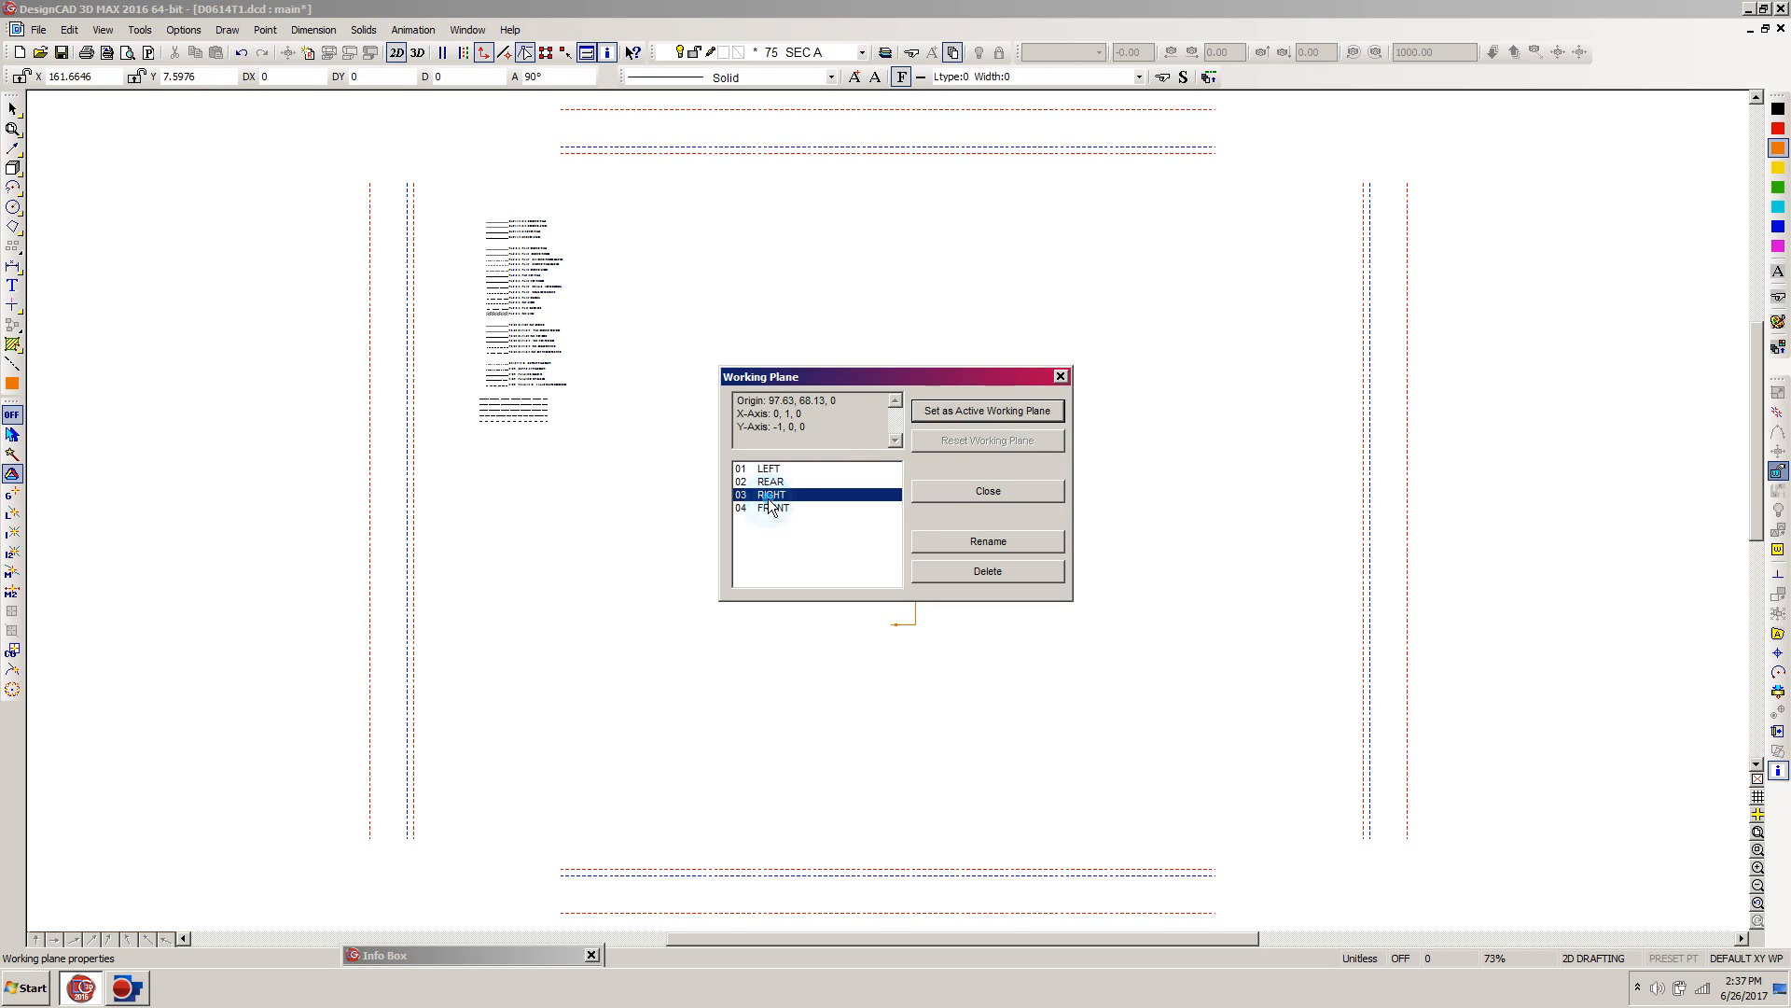
pyautogui.click(993, 414)
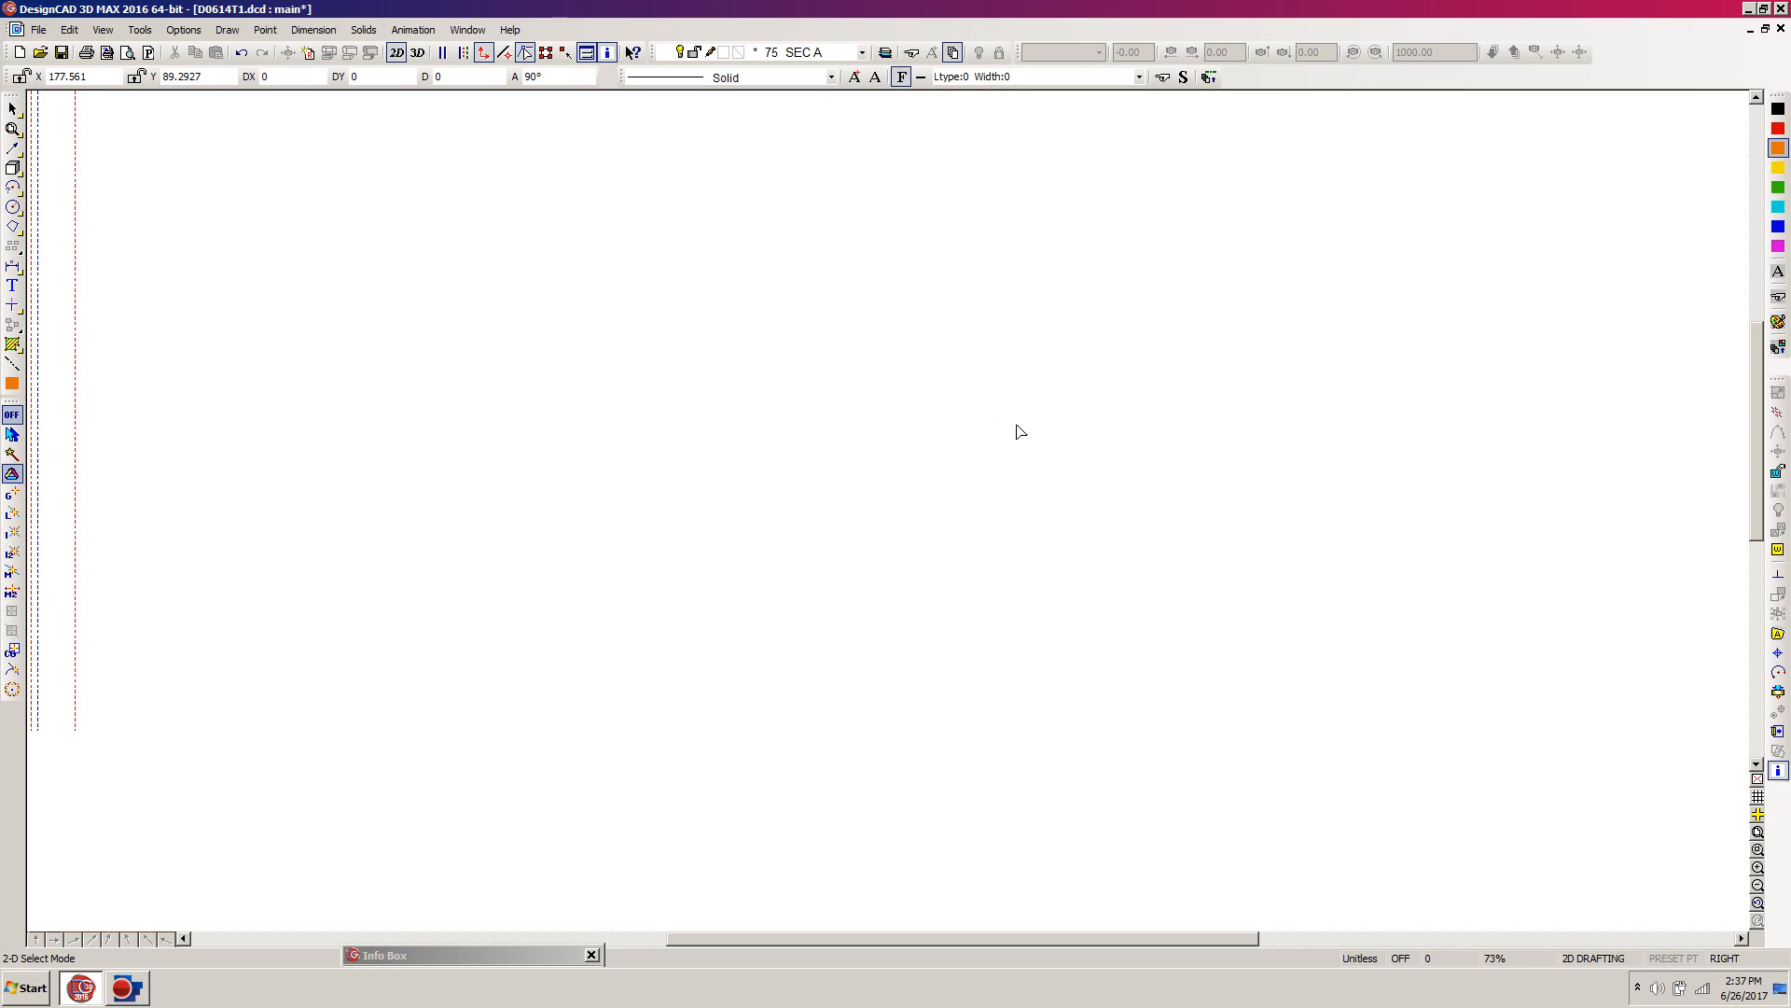
pyautogui.press('f')
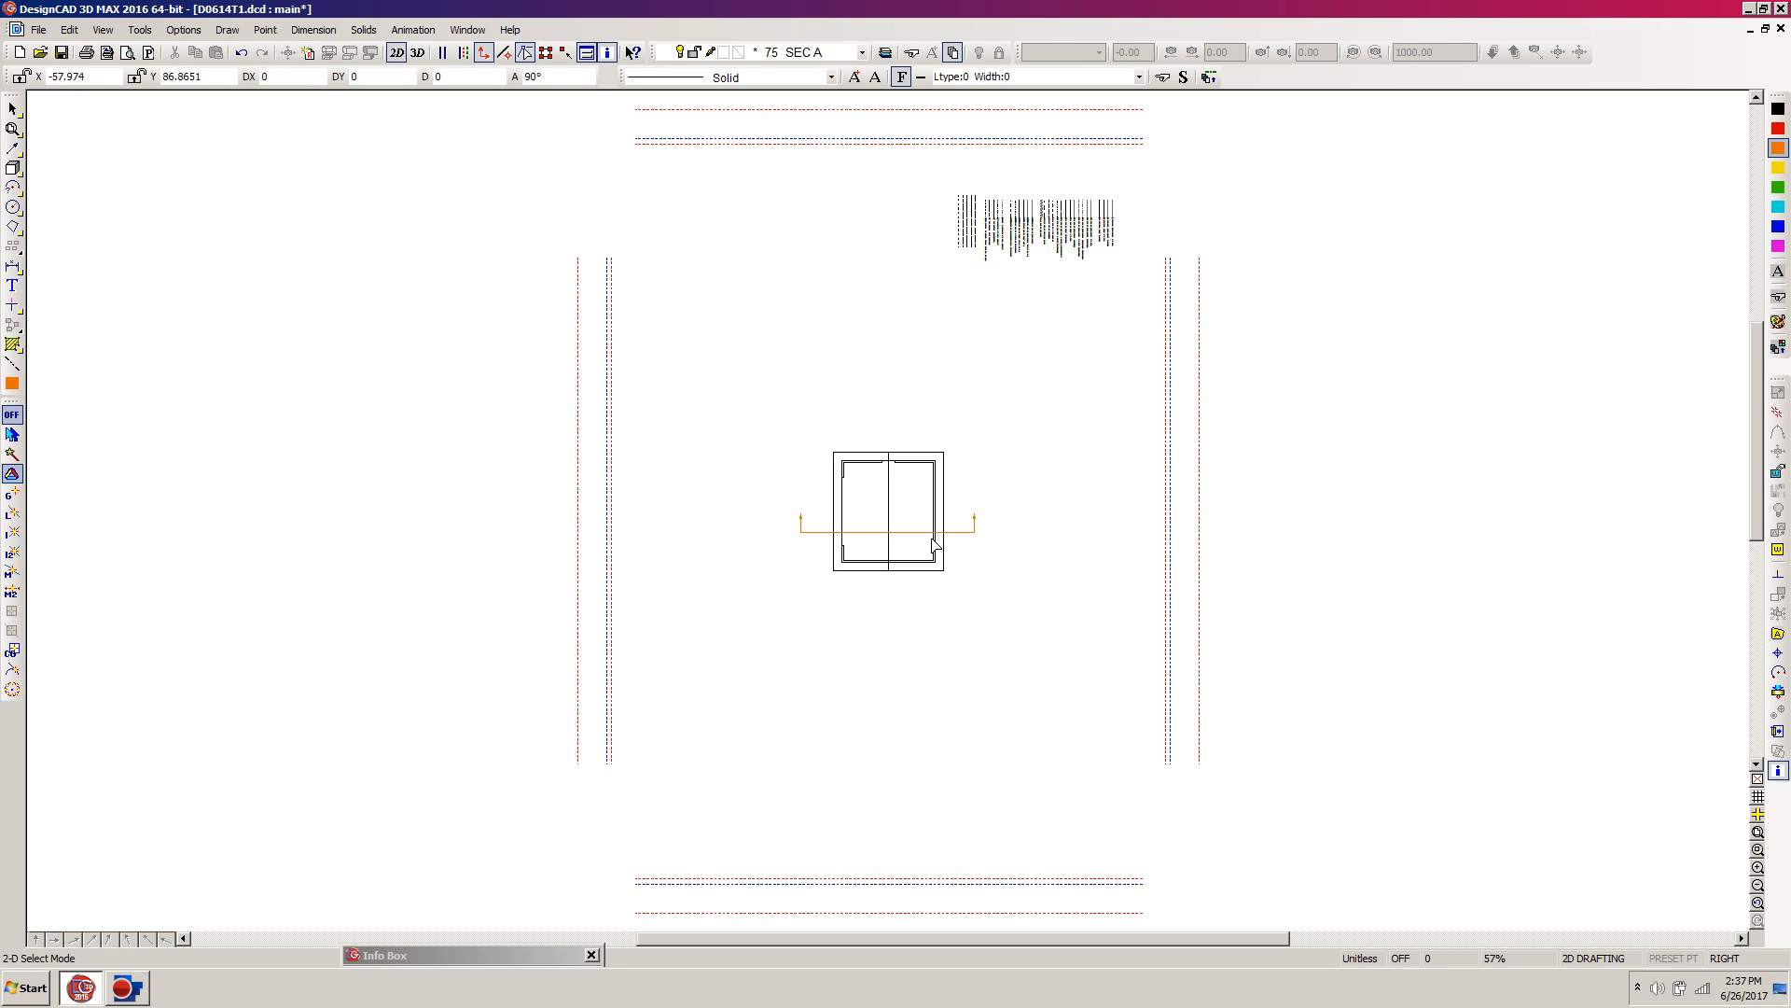
pyautogui.click(929, 13)
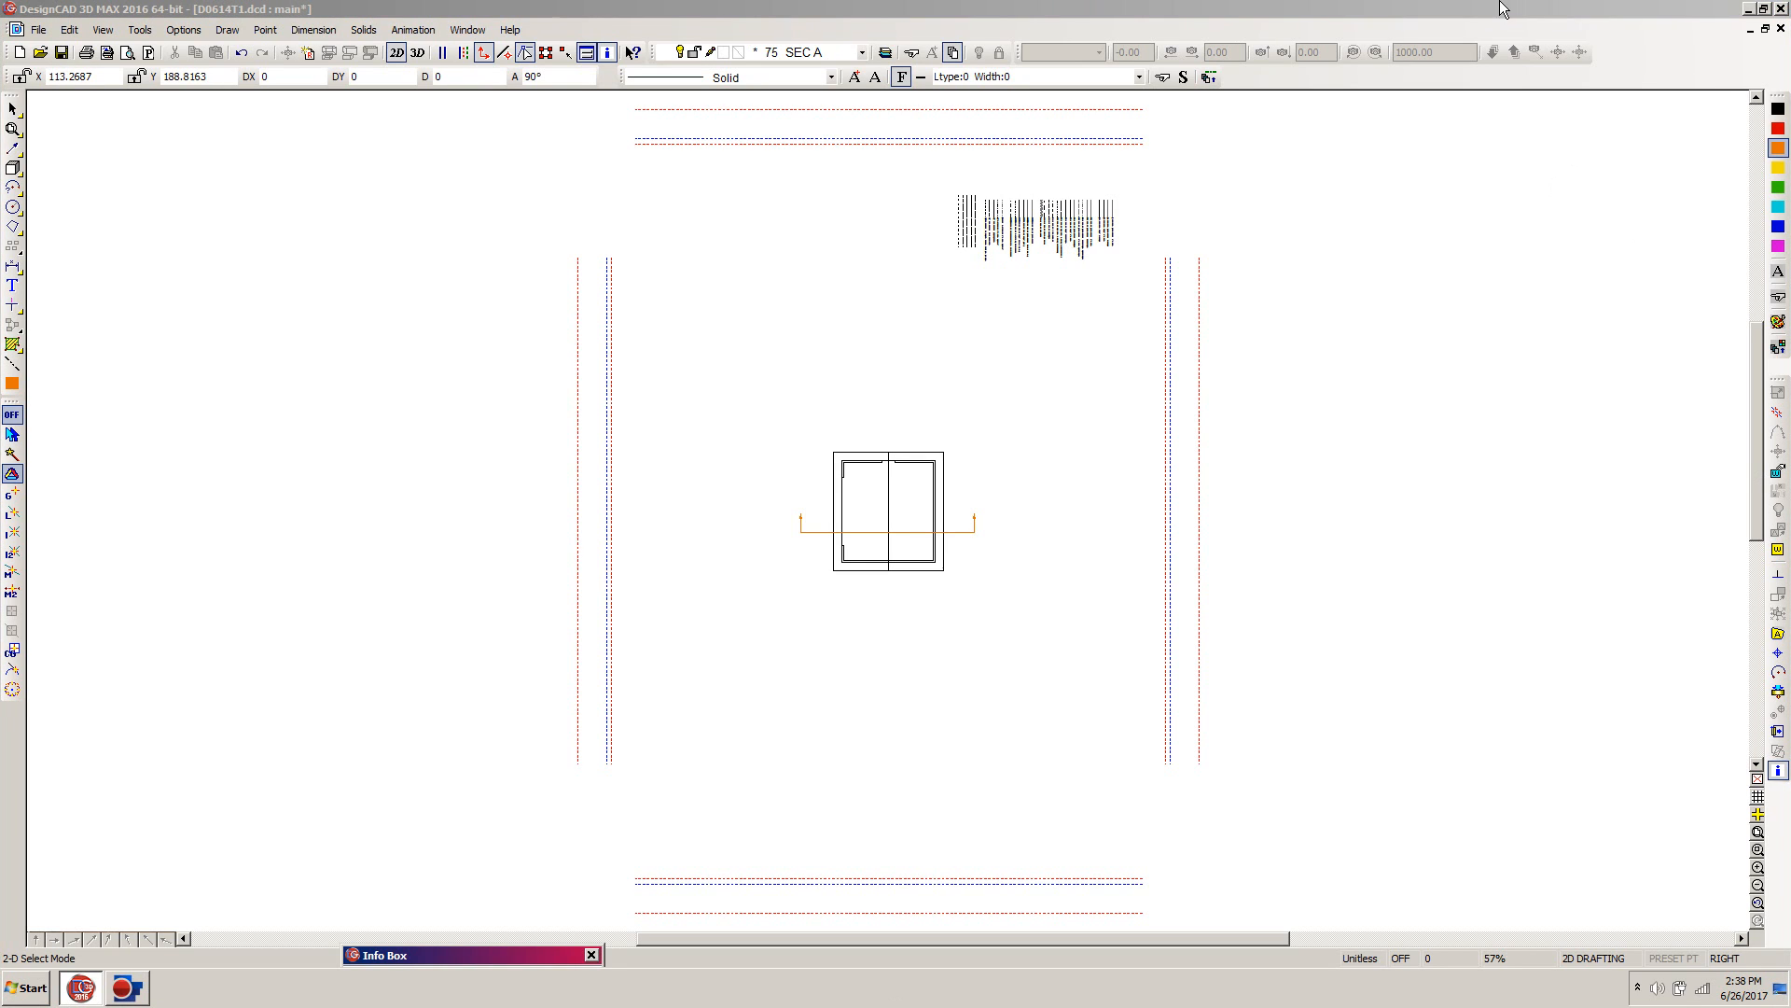
pyautogui.click(1106, 9)
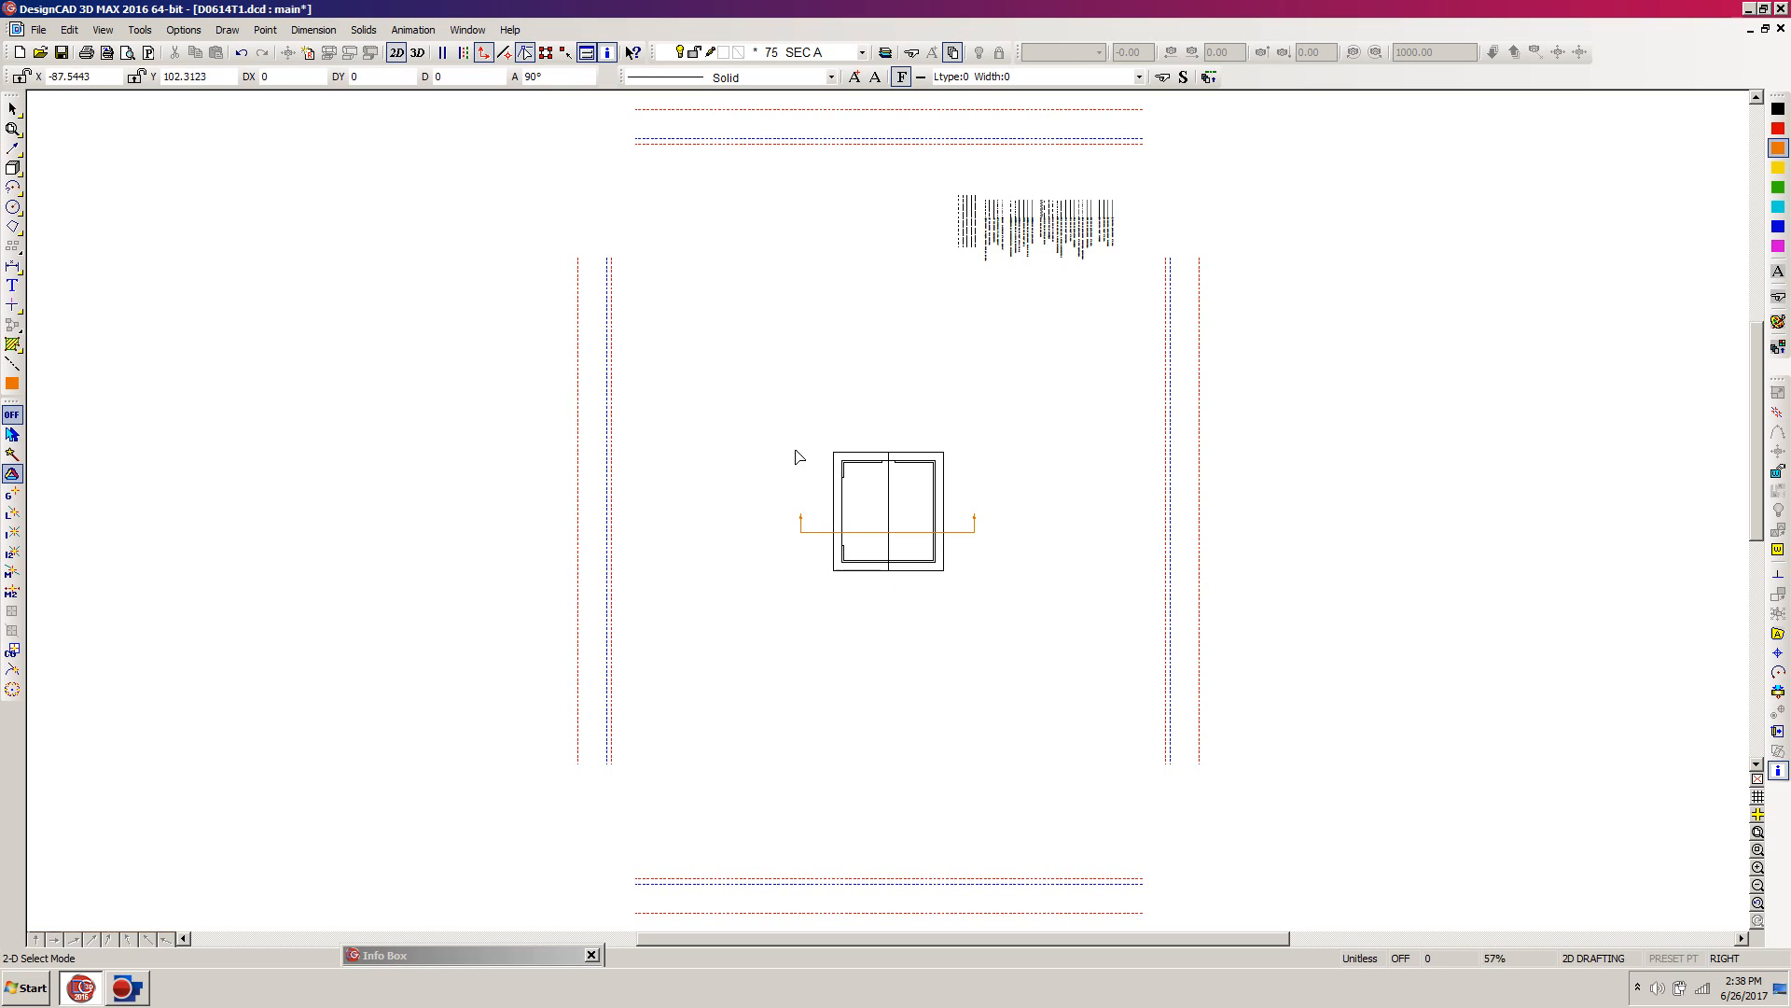
# Draw a black vertical line from the outer wall's lower-left corner down to the lowest red dashed line
pyautogui.click(487, 58)
pyautogui.click(1778, 109)
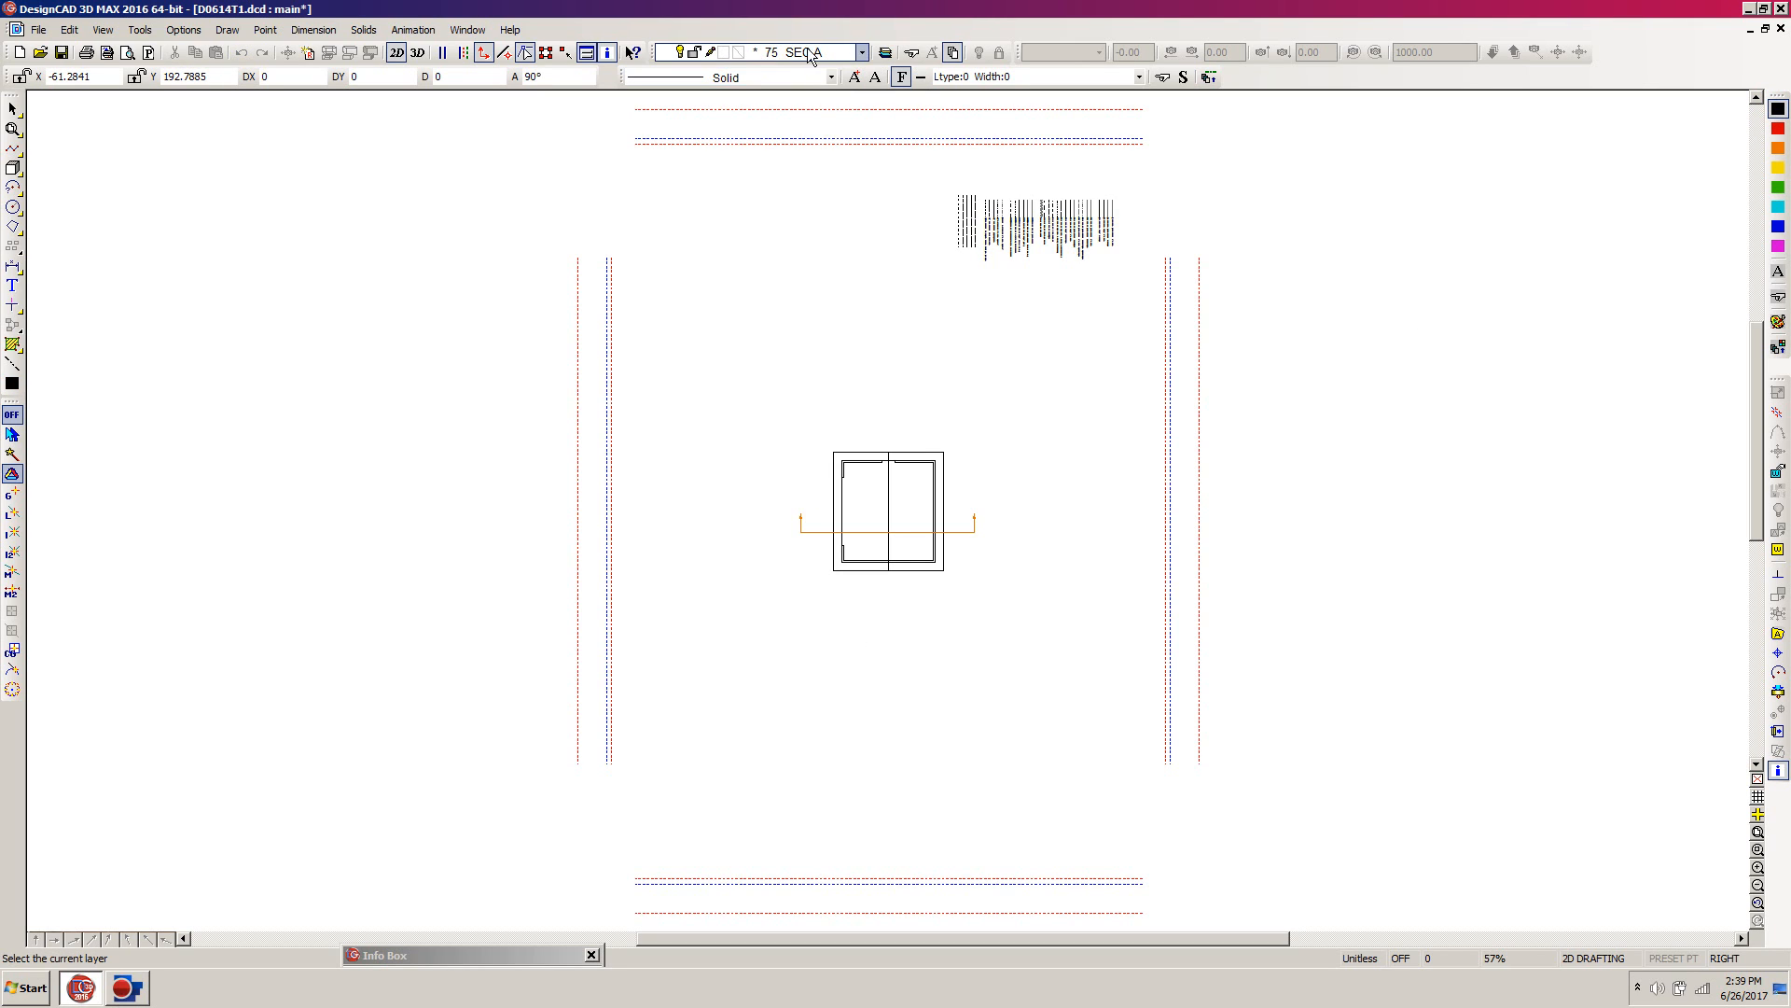
pyautogui.press('v')
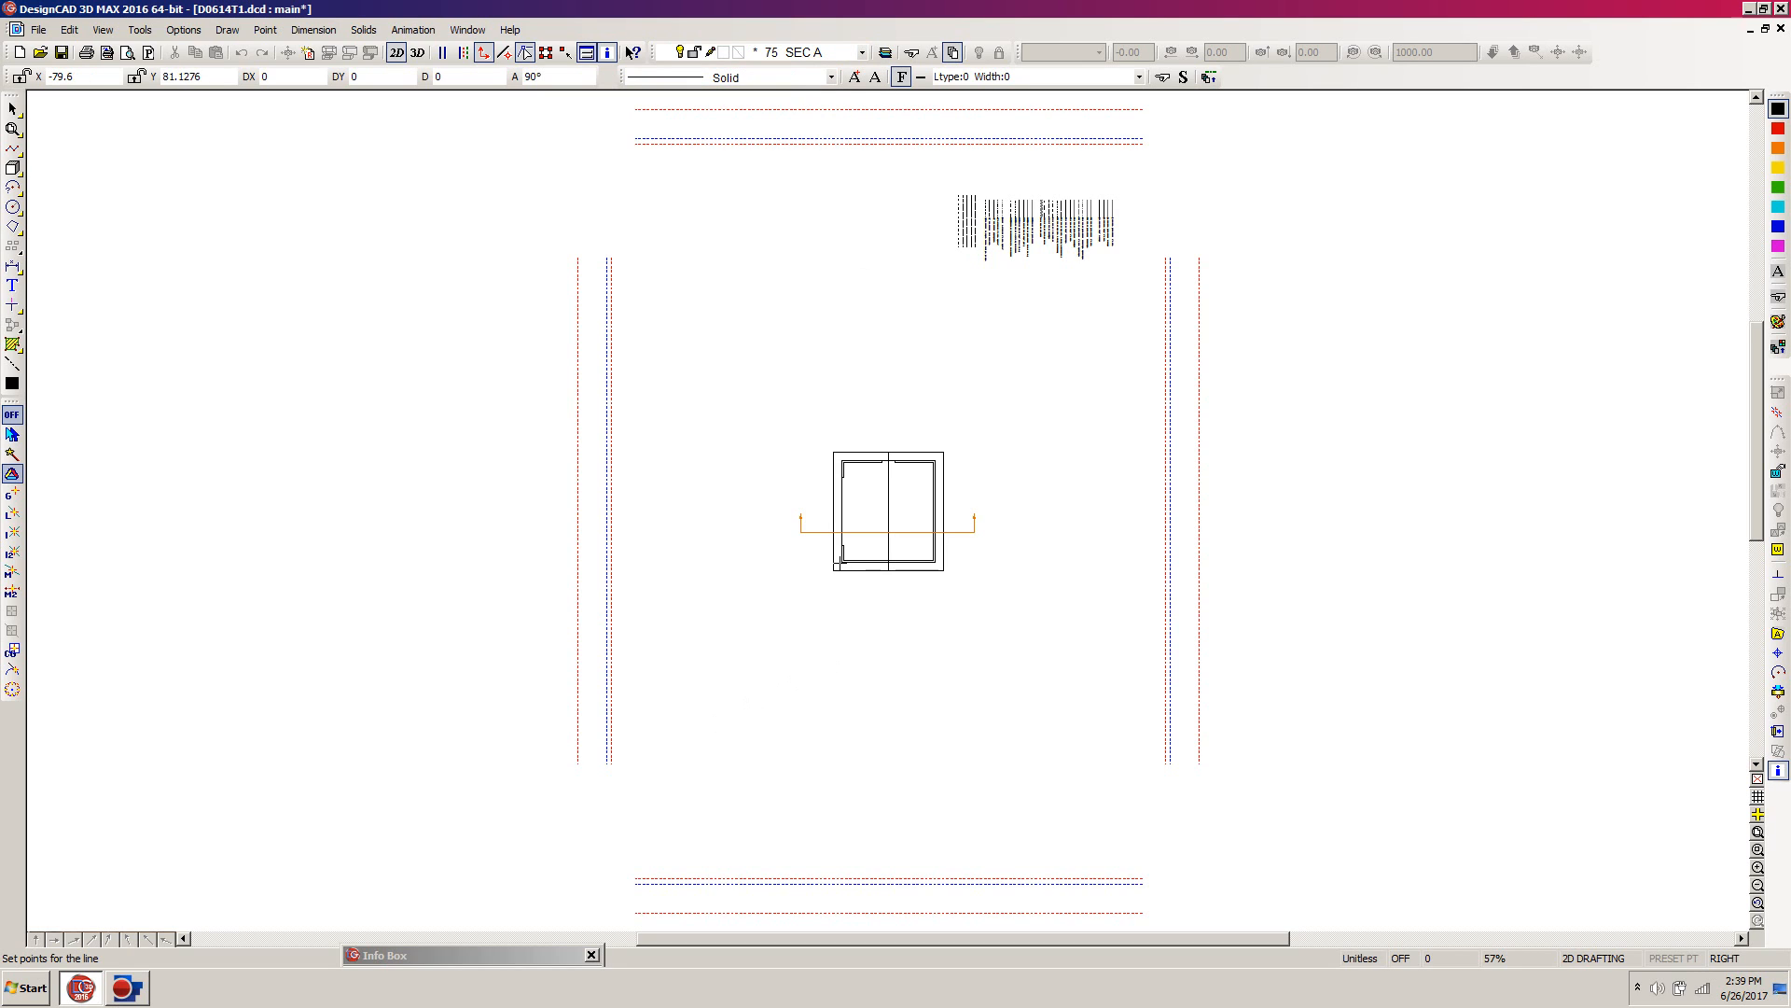
pyautogui.click(837, 566)
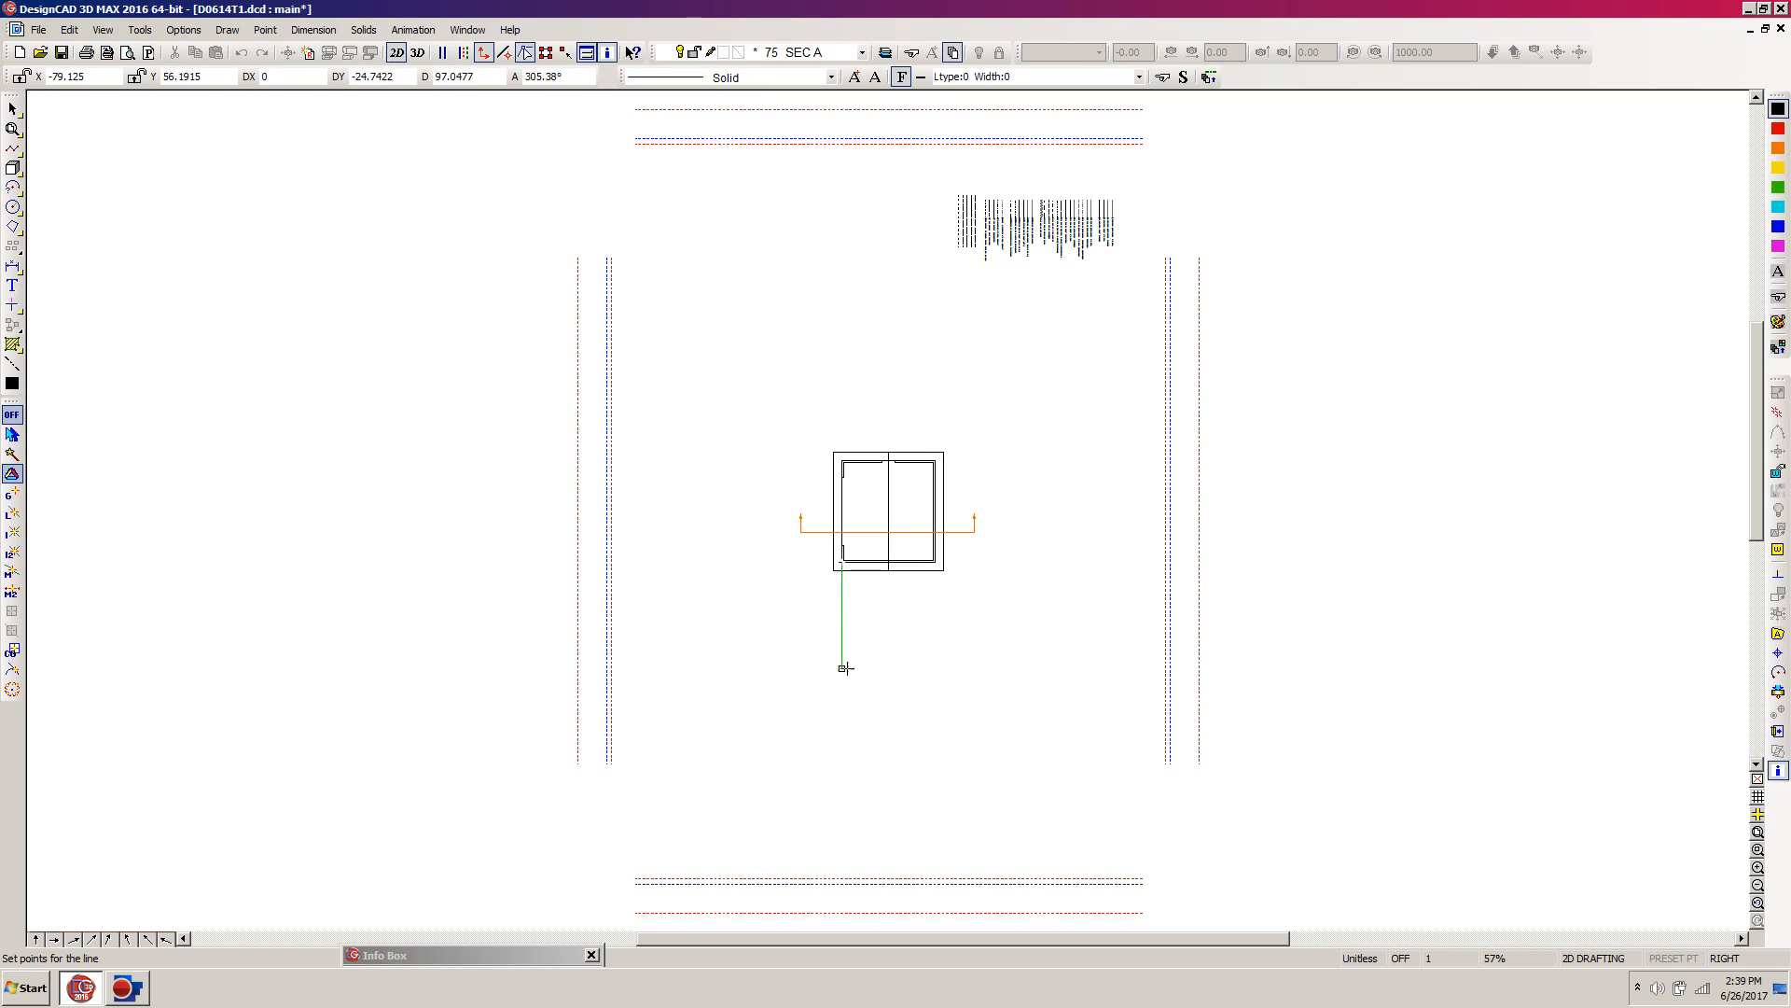
pyautogui.click(842, 914)
pyautogui.press('Return')
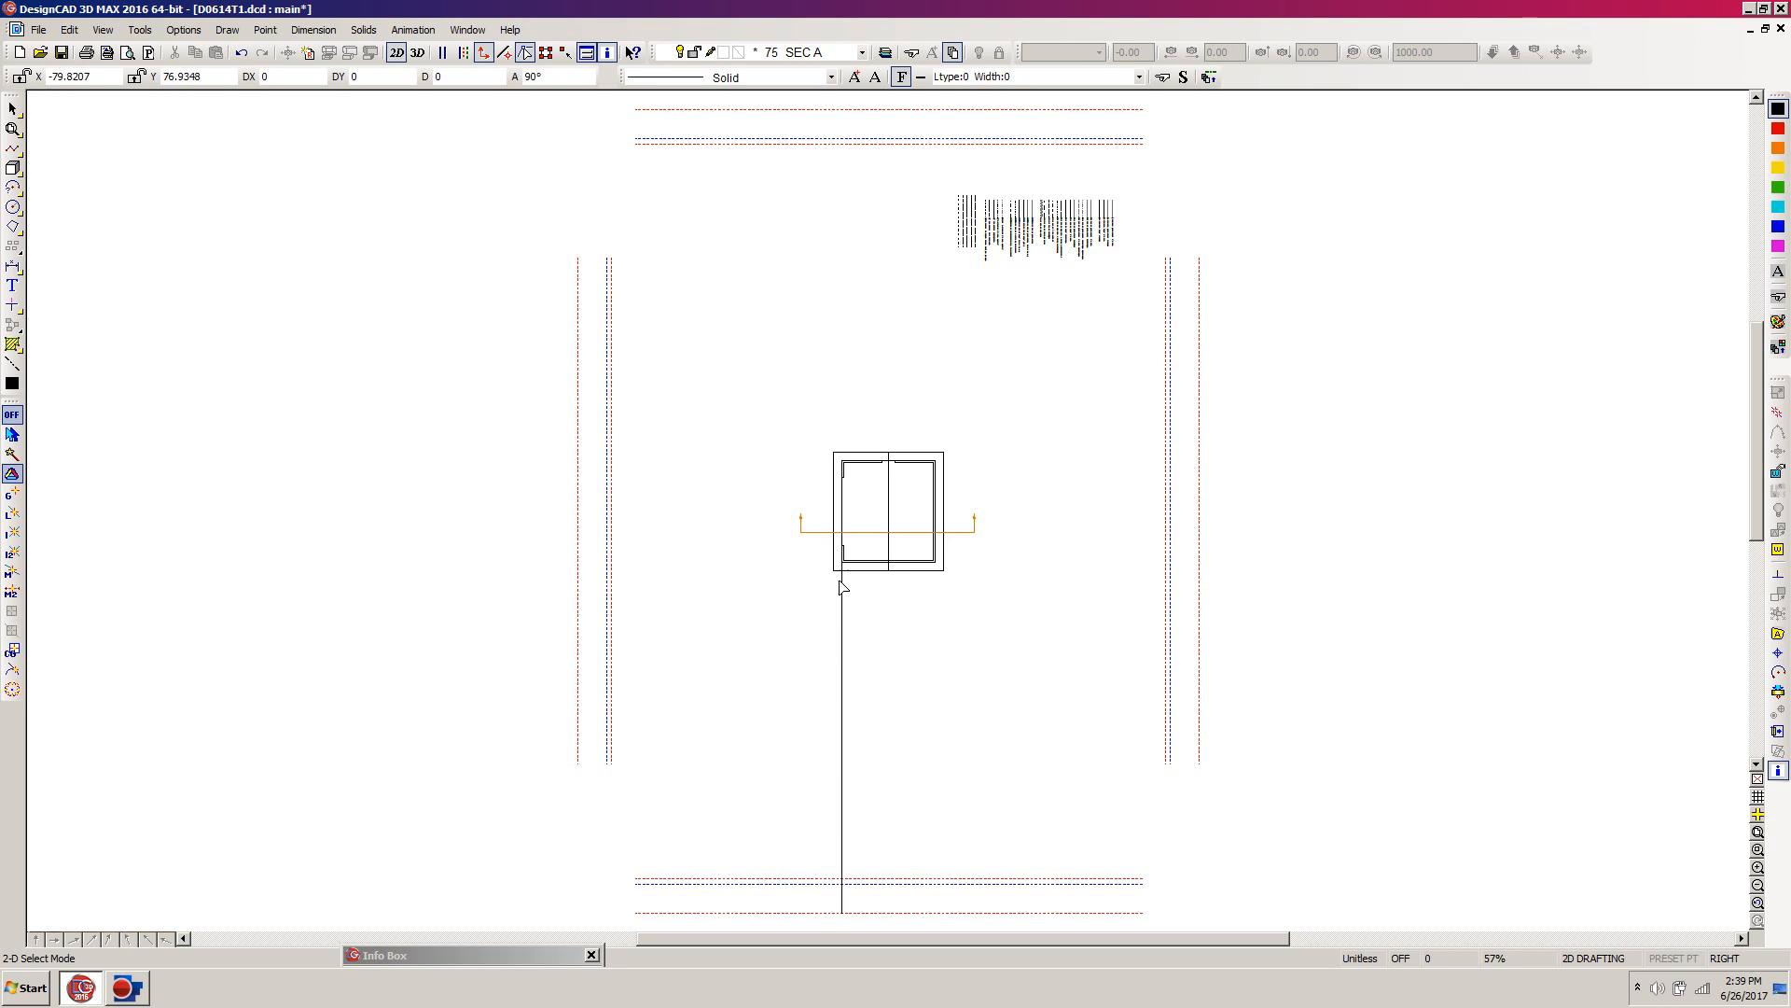
# Shorten the vertical line so its upper end sits just above the lower set of dashed lines
pyautogui.click(841, 652)
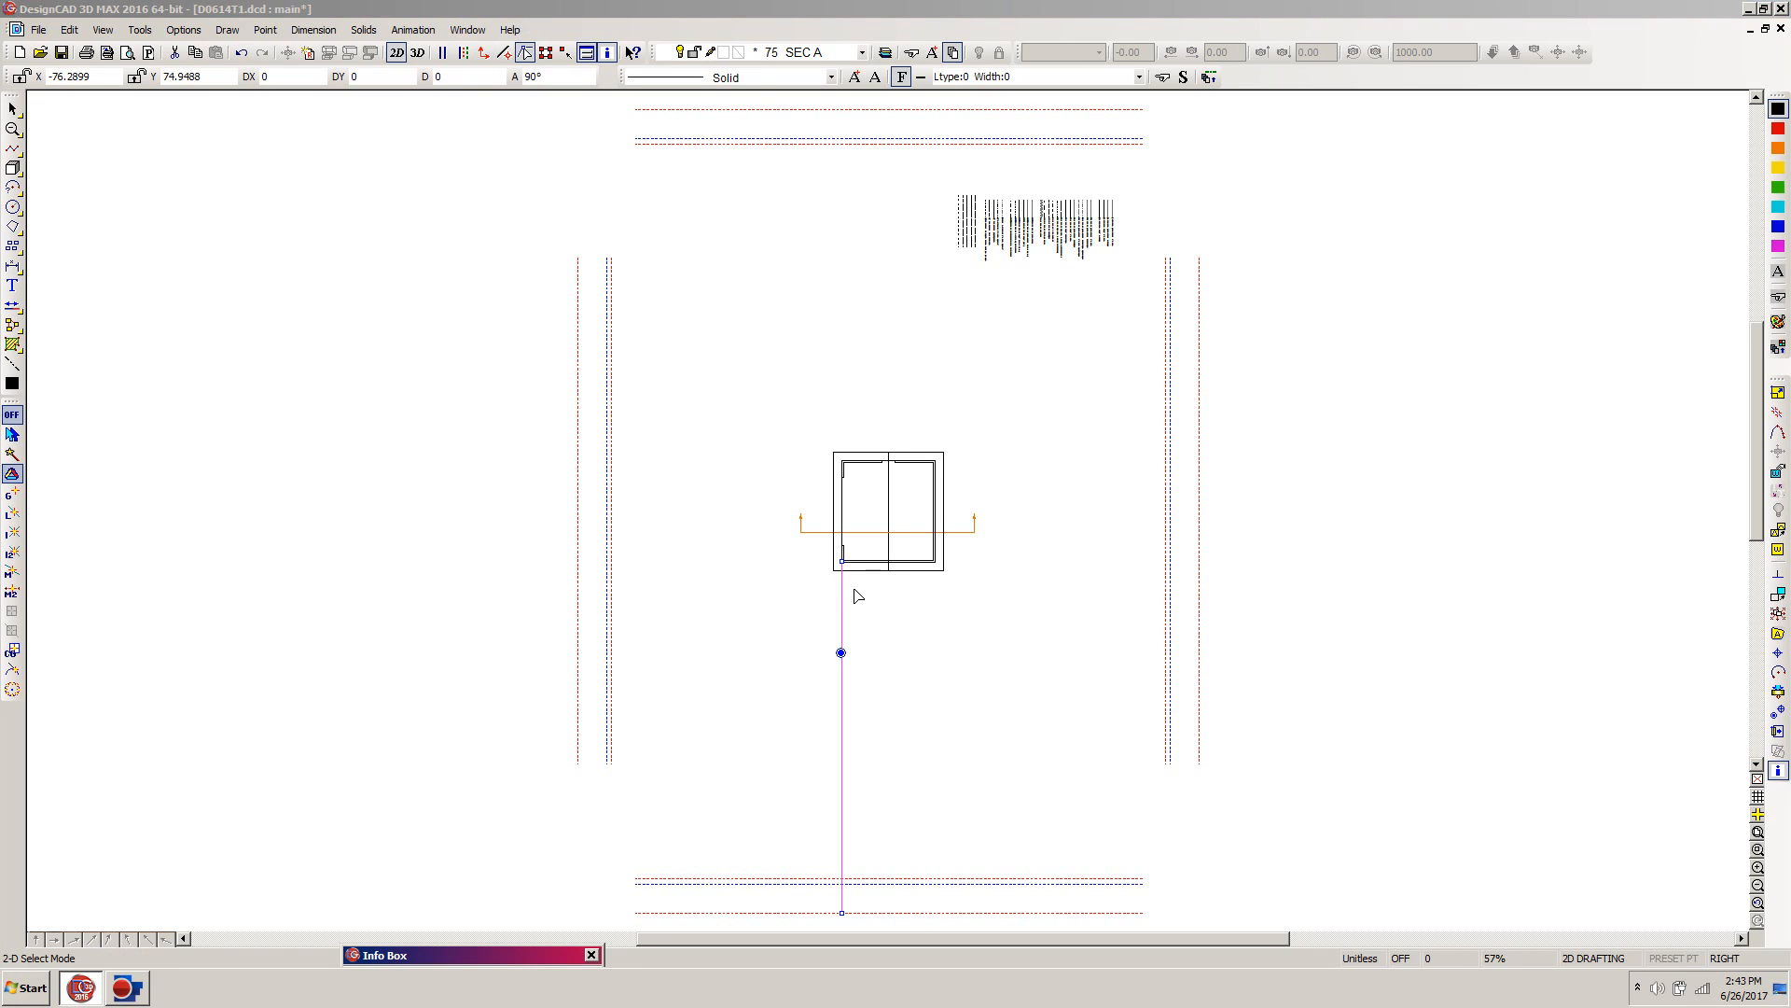
pyautogui.click(711, 8)
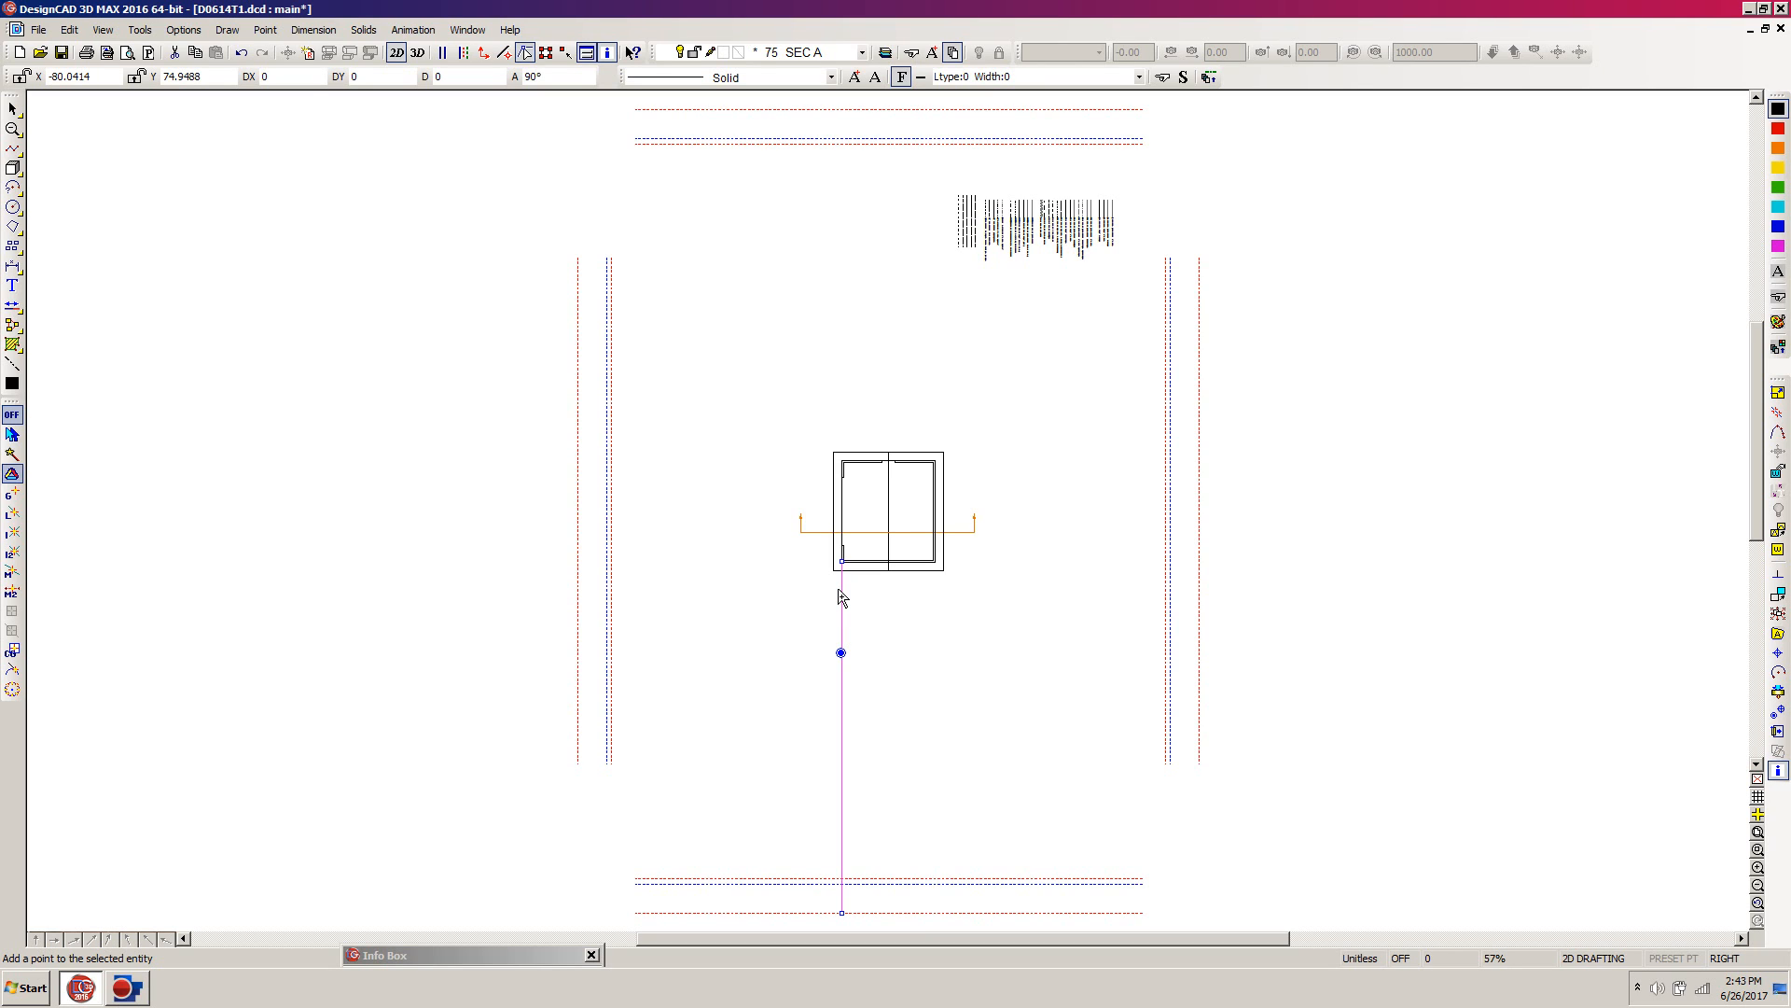
pyautogui.press('e')
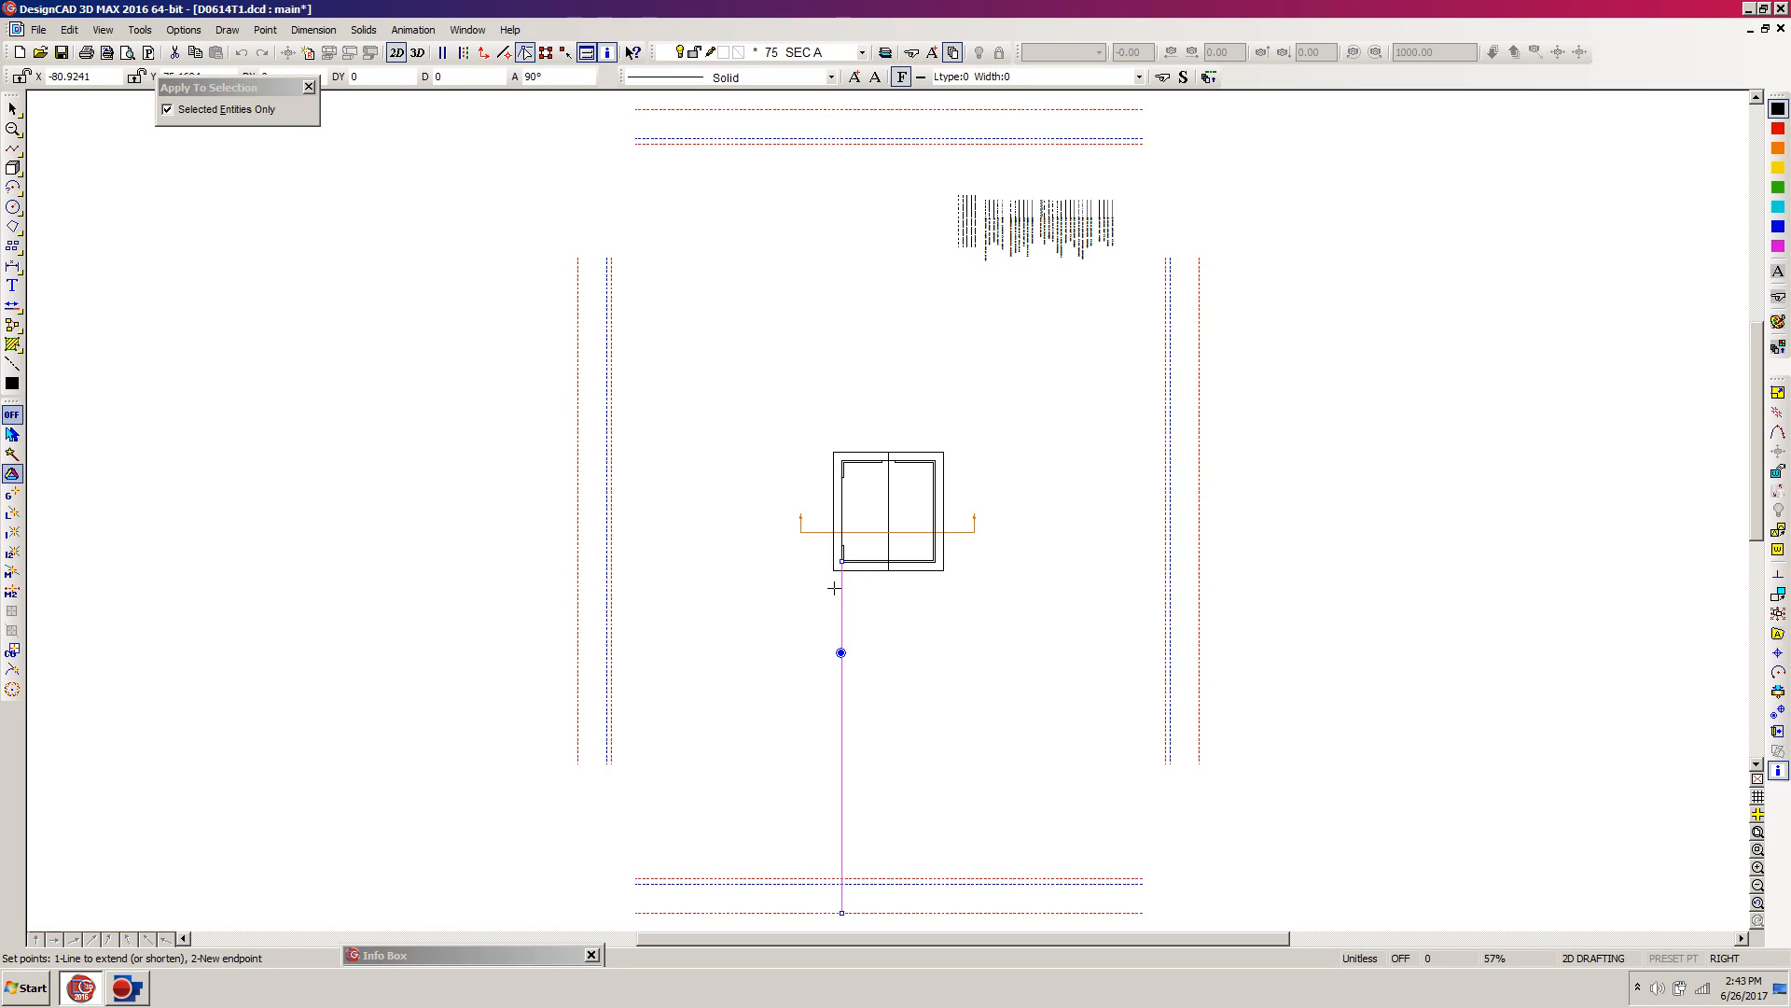
pyautogui.click(835, 594)
pyautogui.click(832, 871)
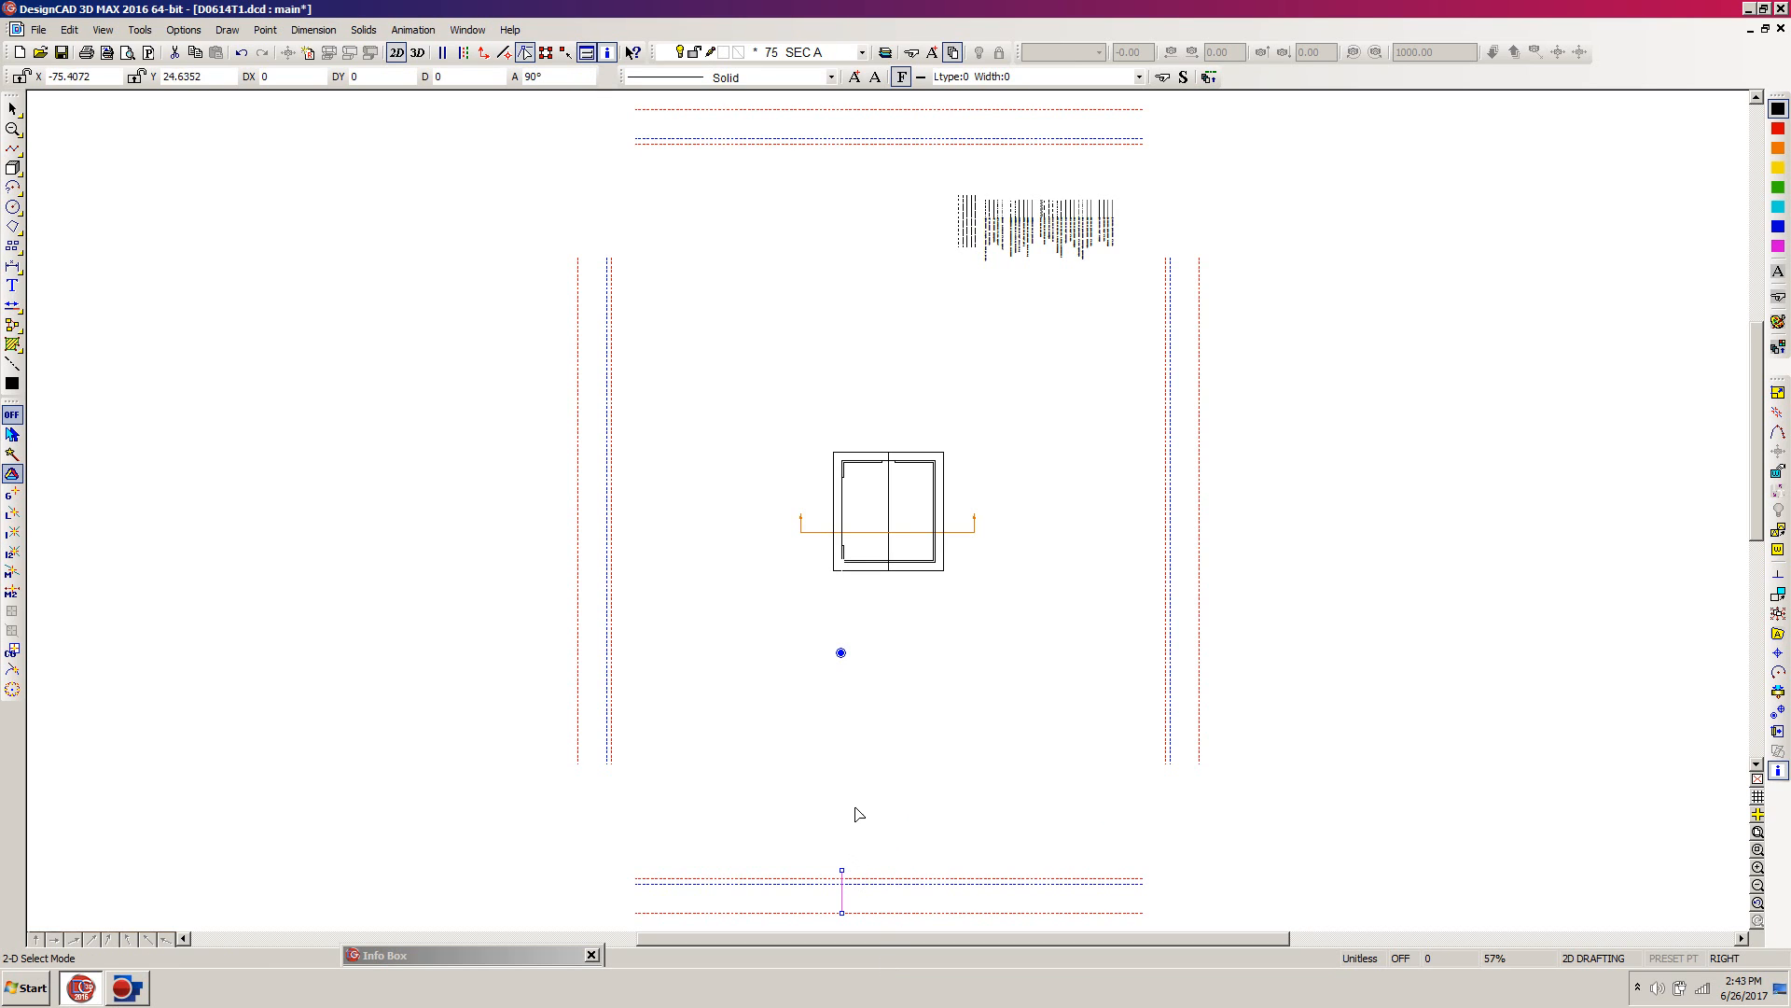
# Trim the vertical line's upper end to the upper red dashed line of the lower set
pyautogui.press('t')
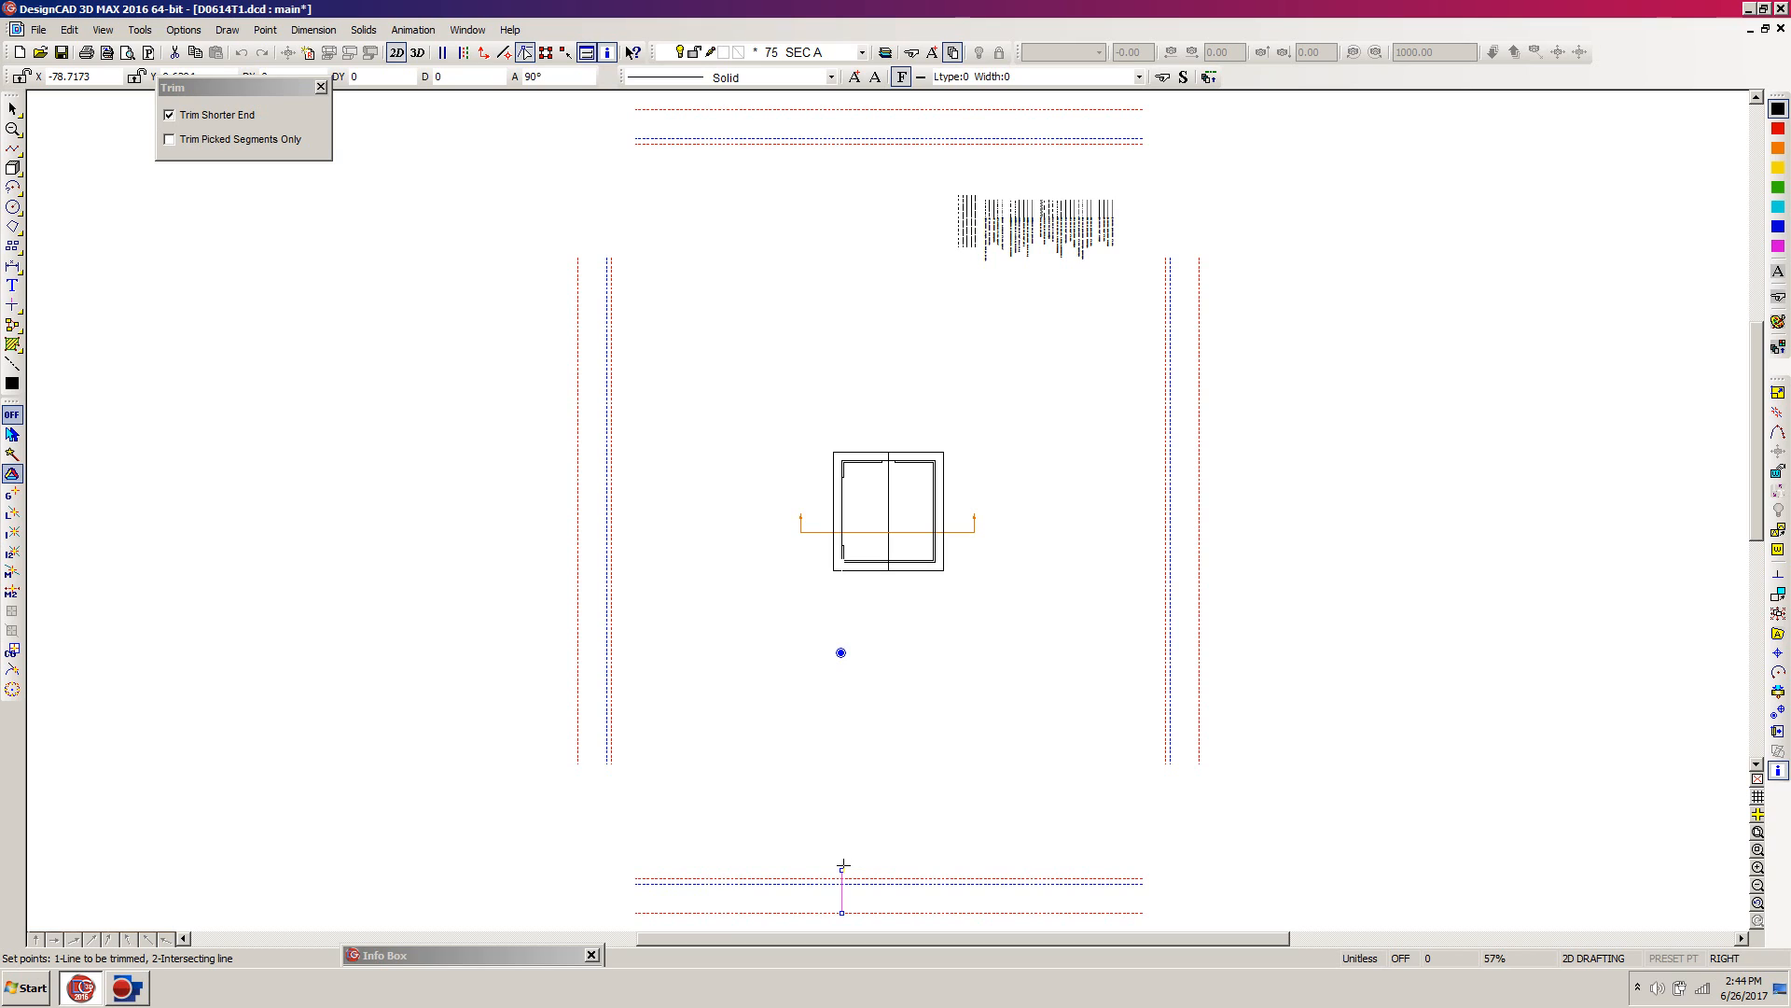
pyautogui.click(842, 864)
pyautogui.click(870, 879)
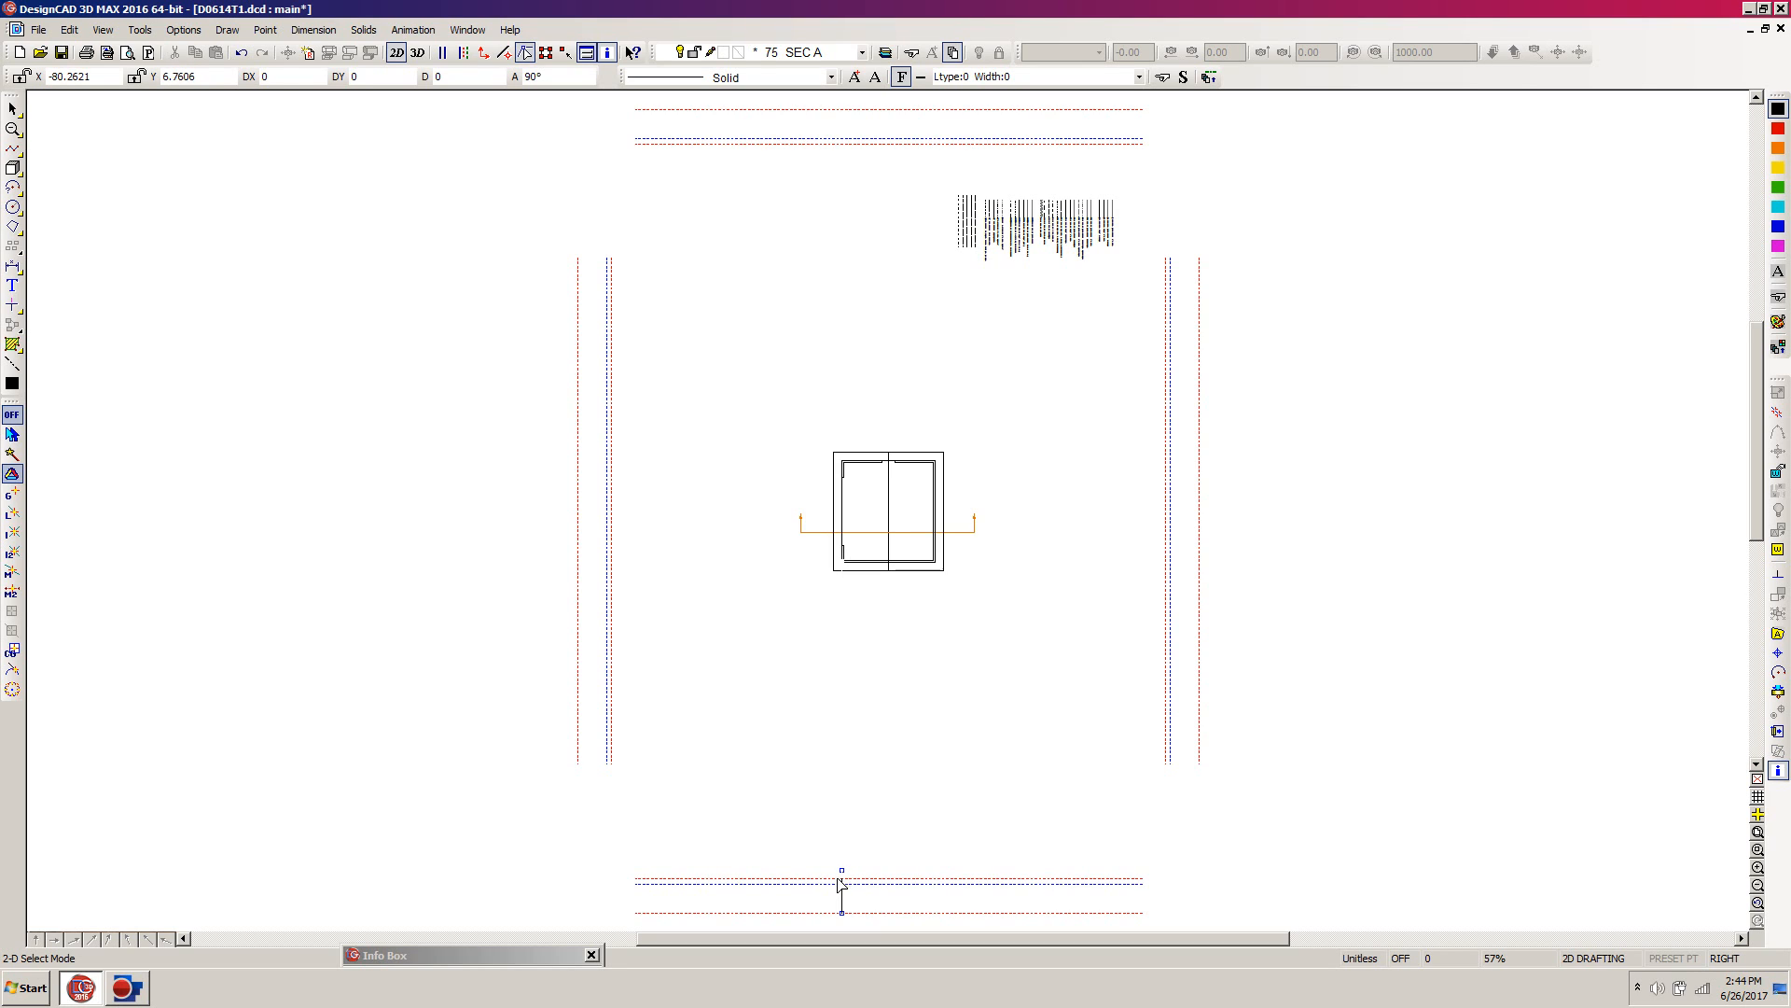
pyautogui.click(865, 825)
# Create a parallel copy of the short vertical line aligned with the outer wall's lower-right corner
pyautogui.click(842, 901)
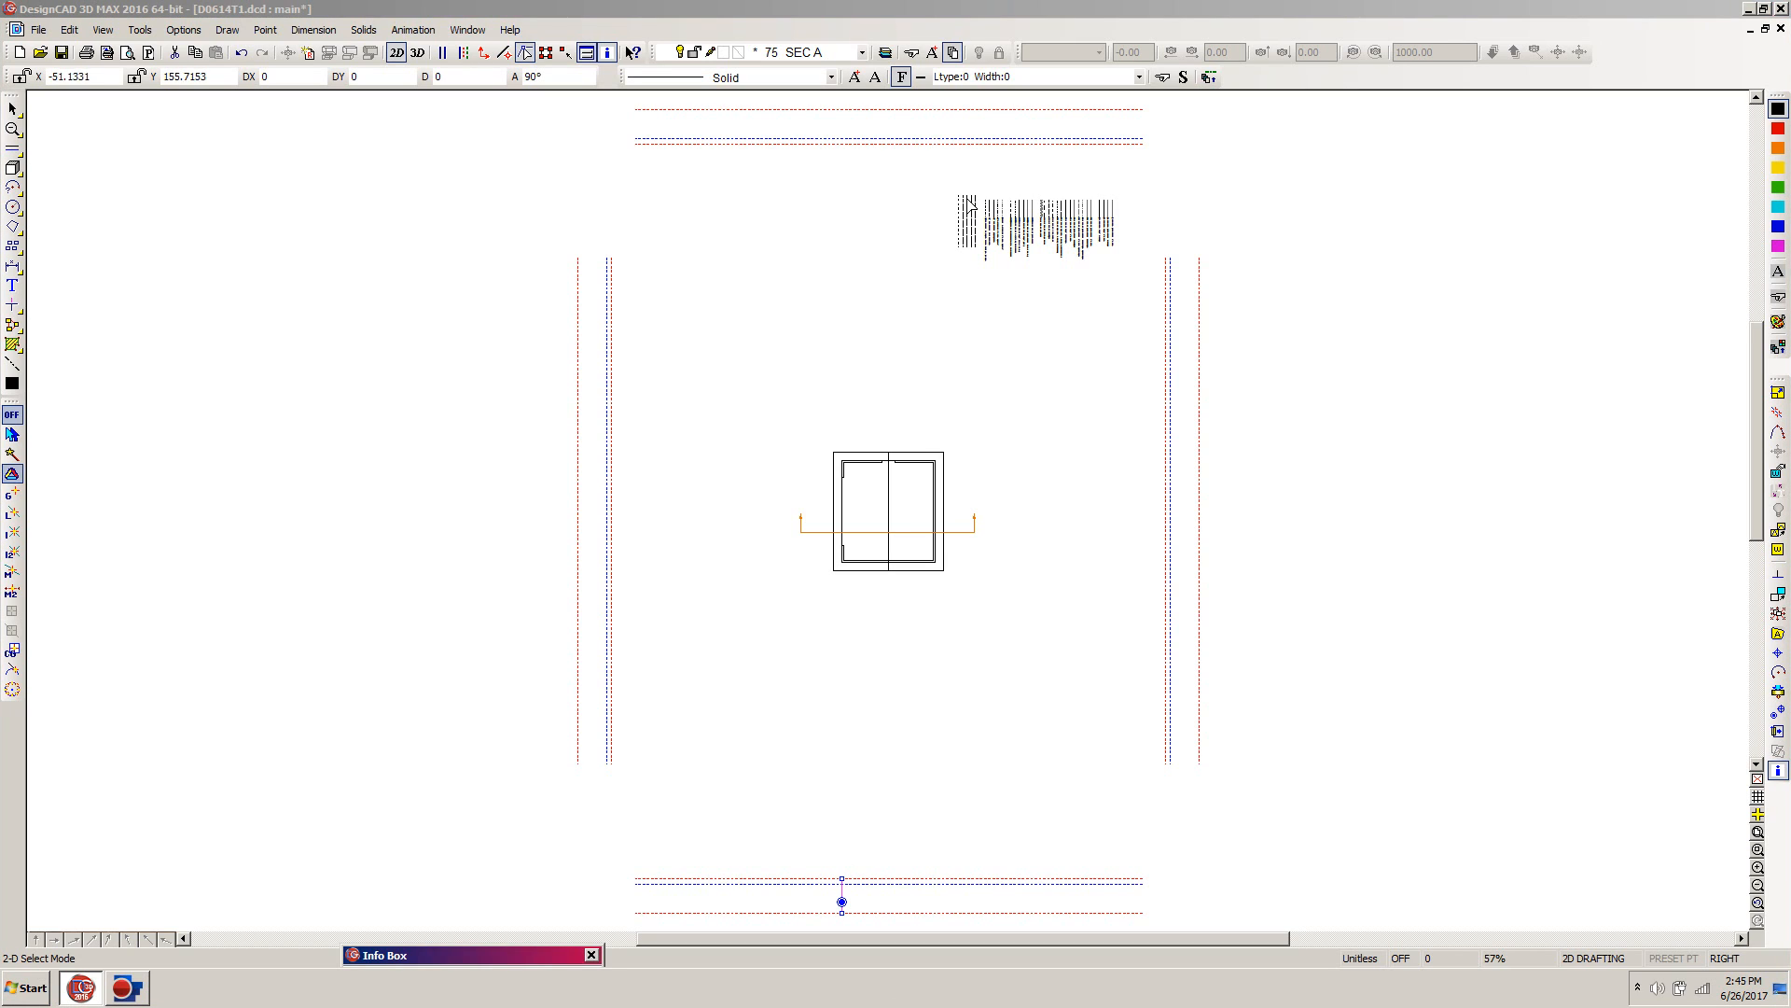
pyautogui.click(808, 6)
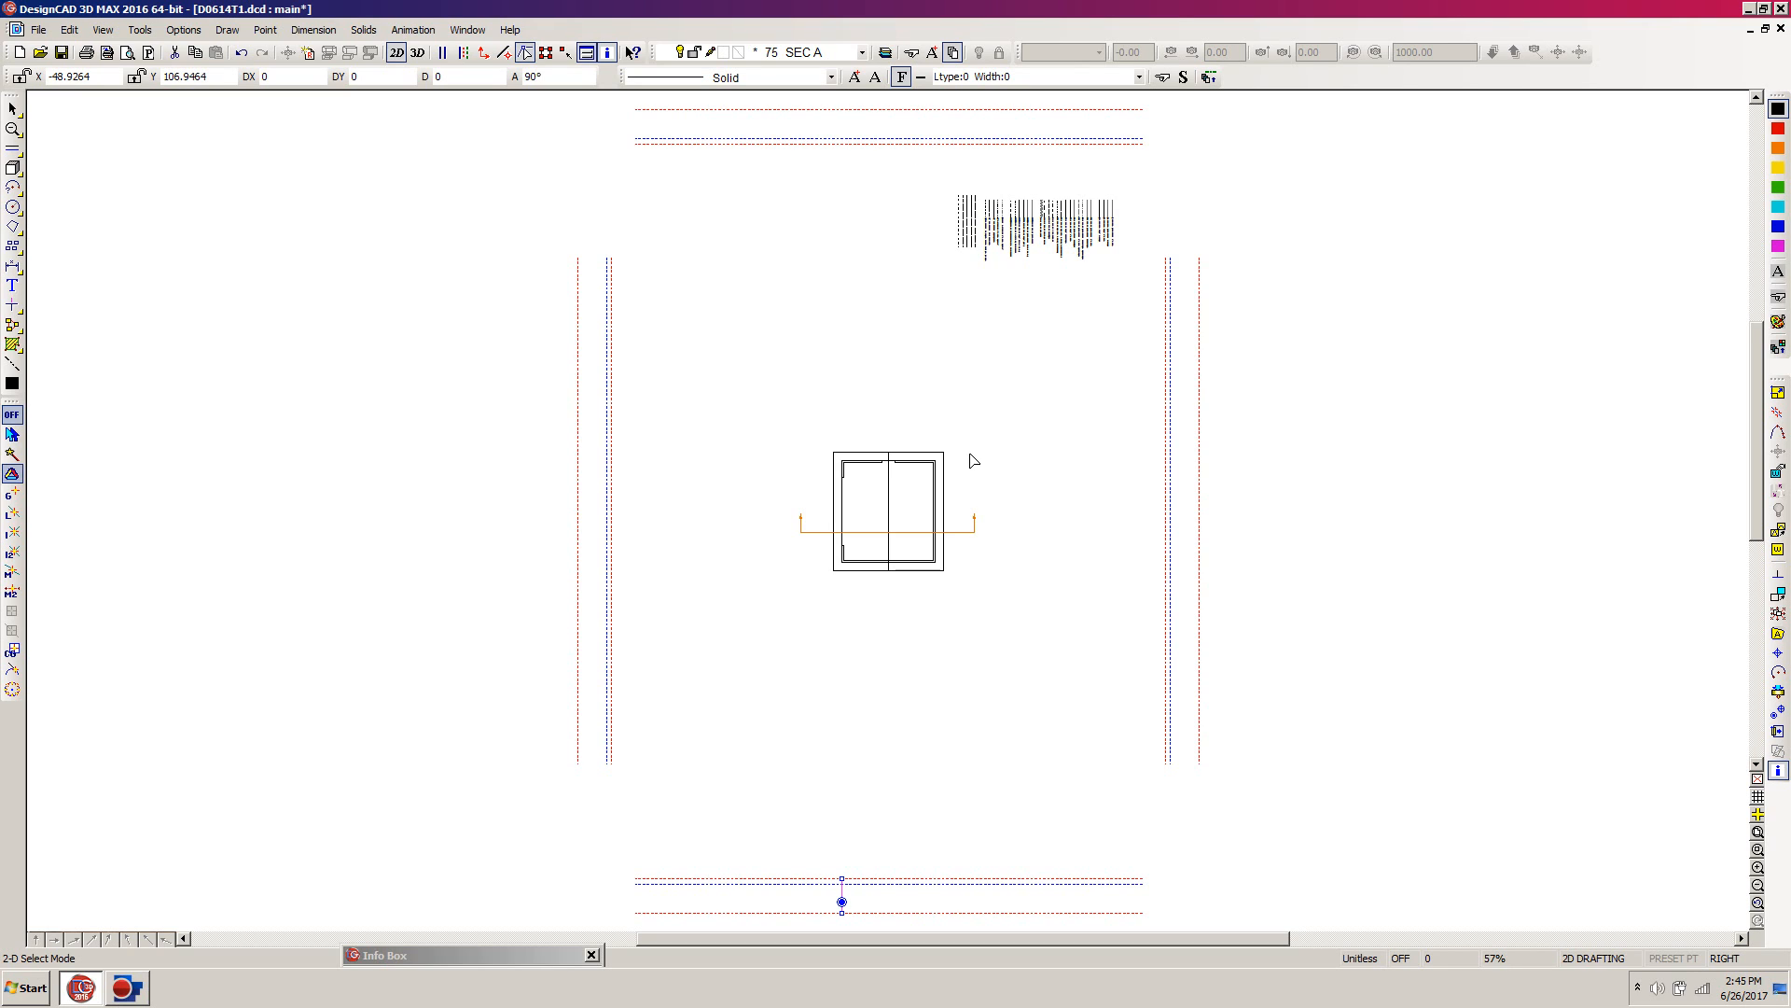
pyautogui.press('p')
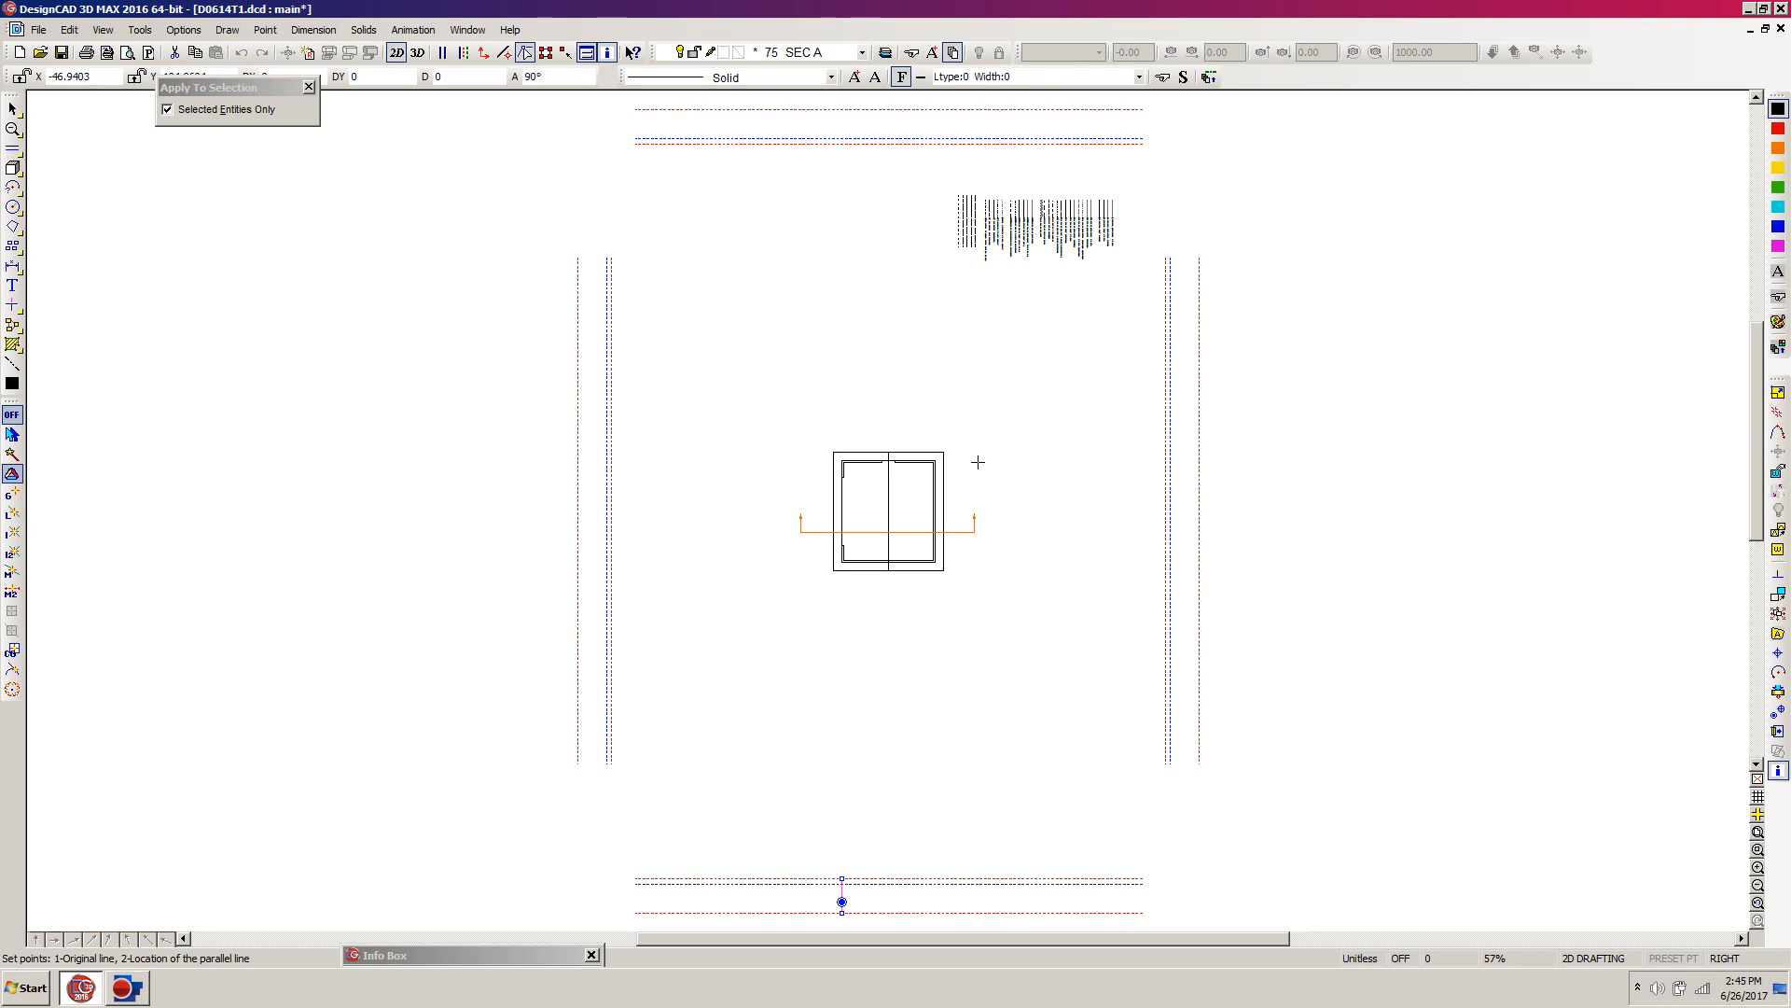
pyautogui.click(842, 894)
pyautogui.click(936, 563)
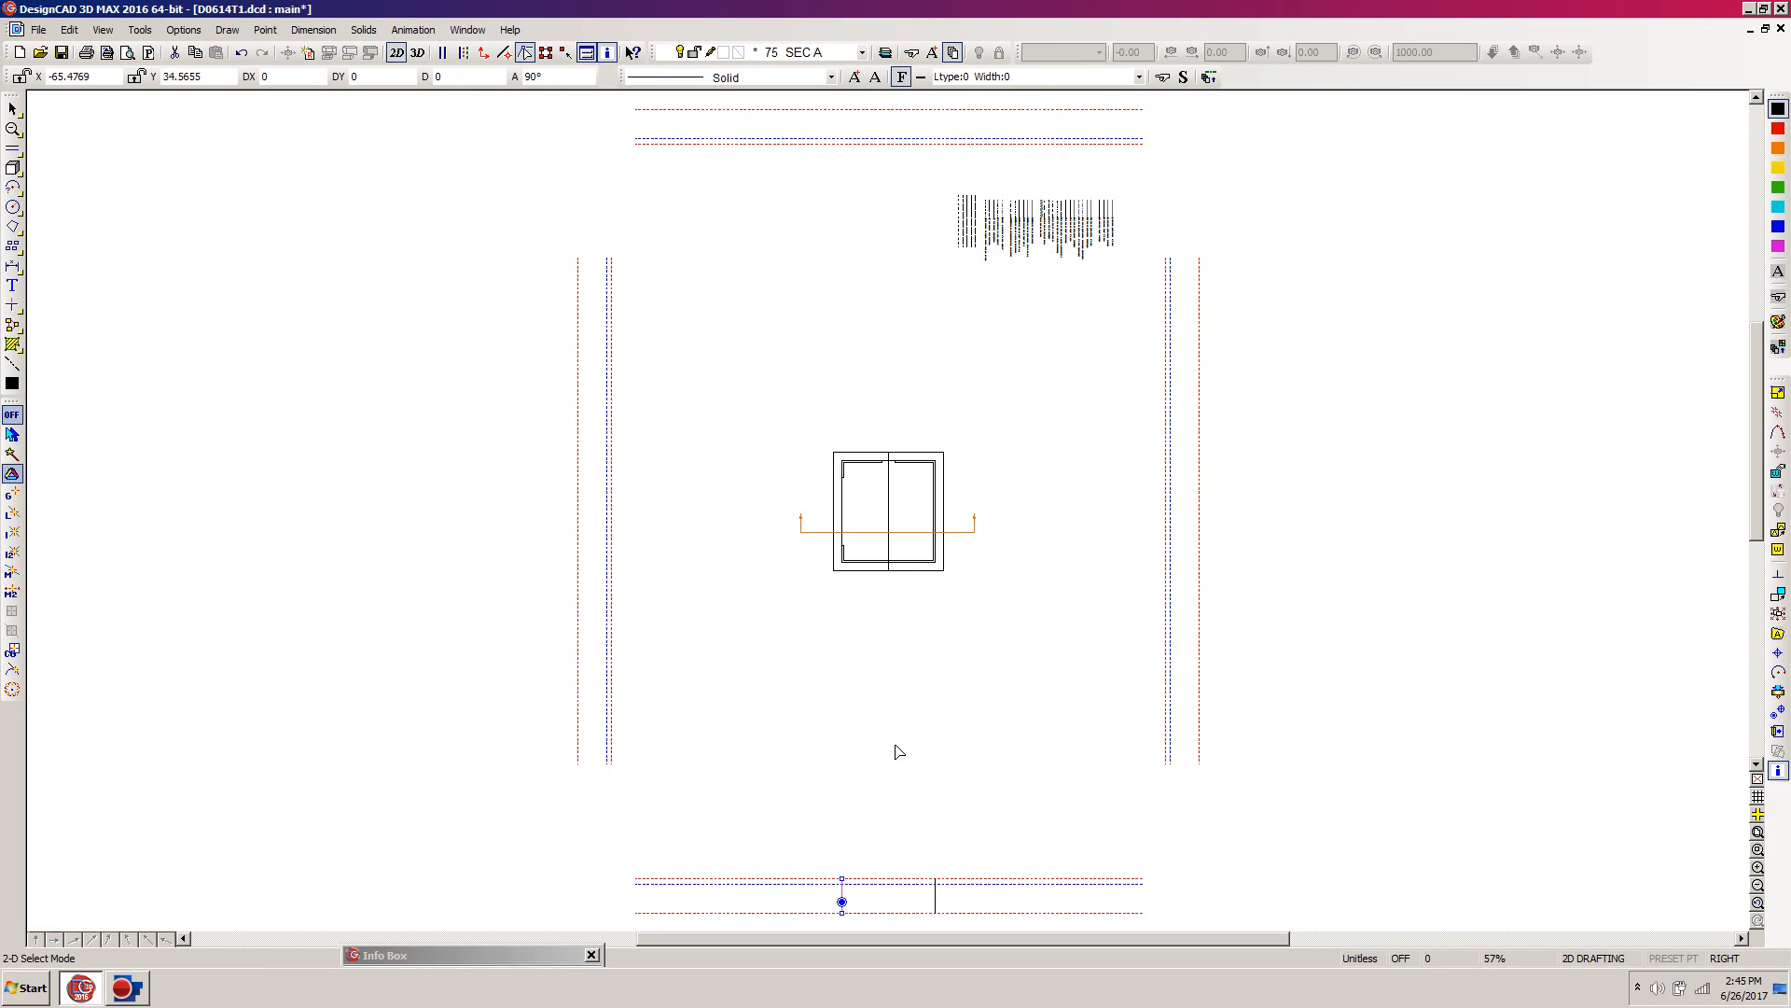
# Create two more parallel copies of the short vertical line, aligned with the inner faces of the left and right walls
pyautogui.press('=')
pyautogui.click(840, 890)
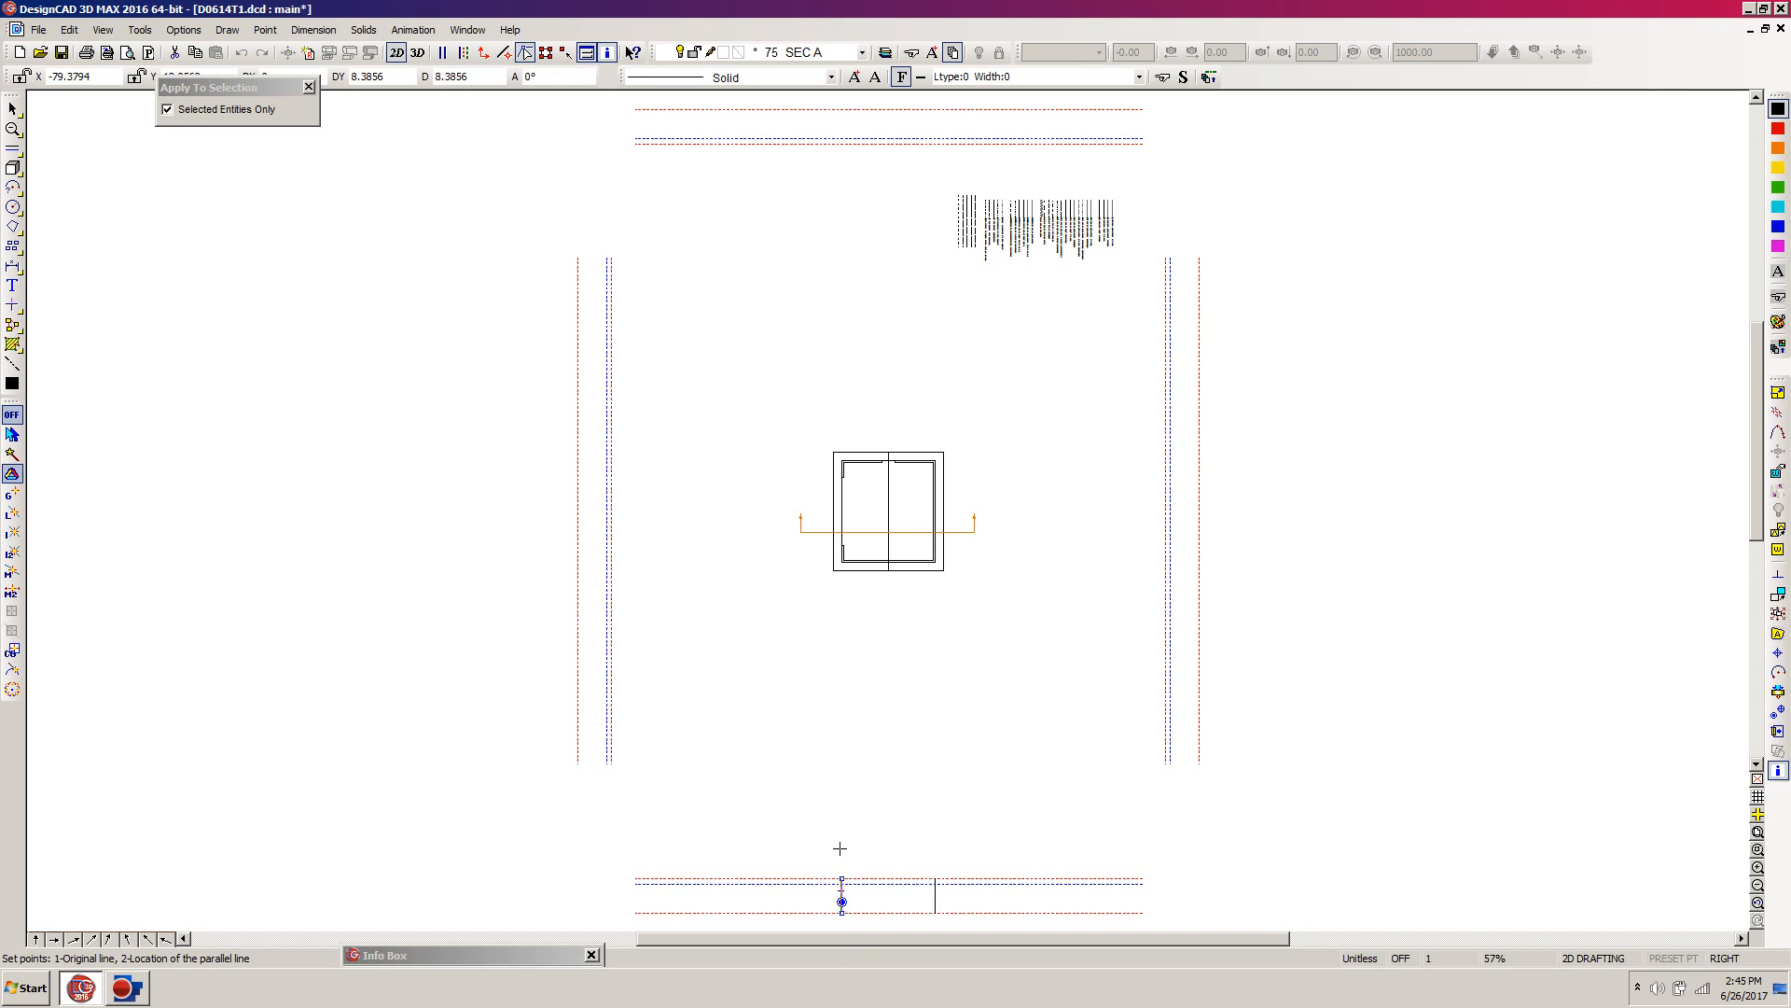
pyautogui.click(844, 554)
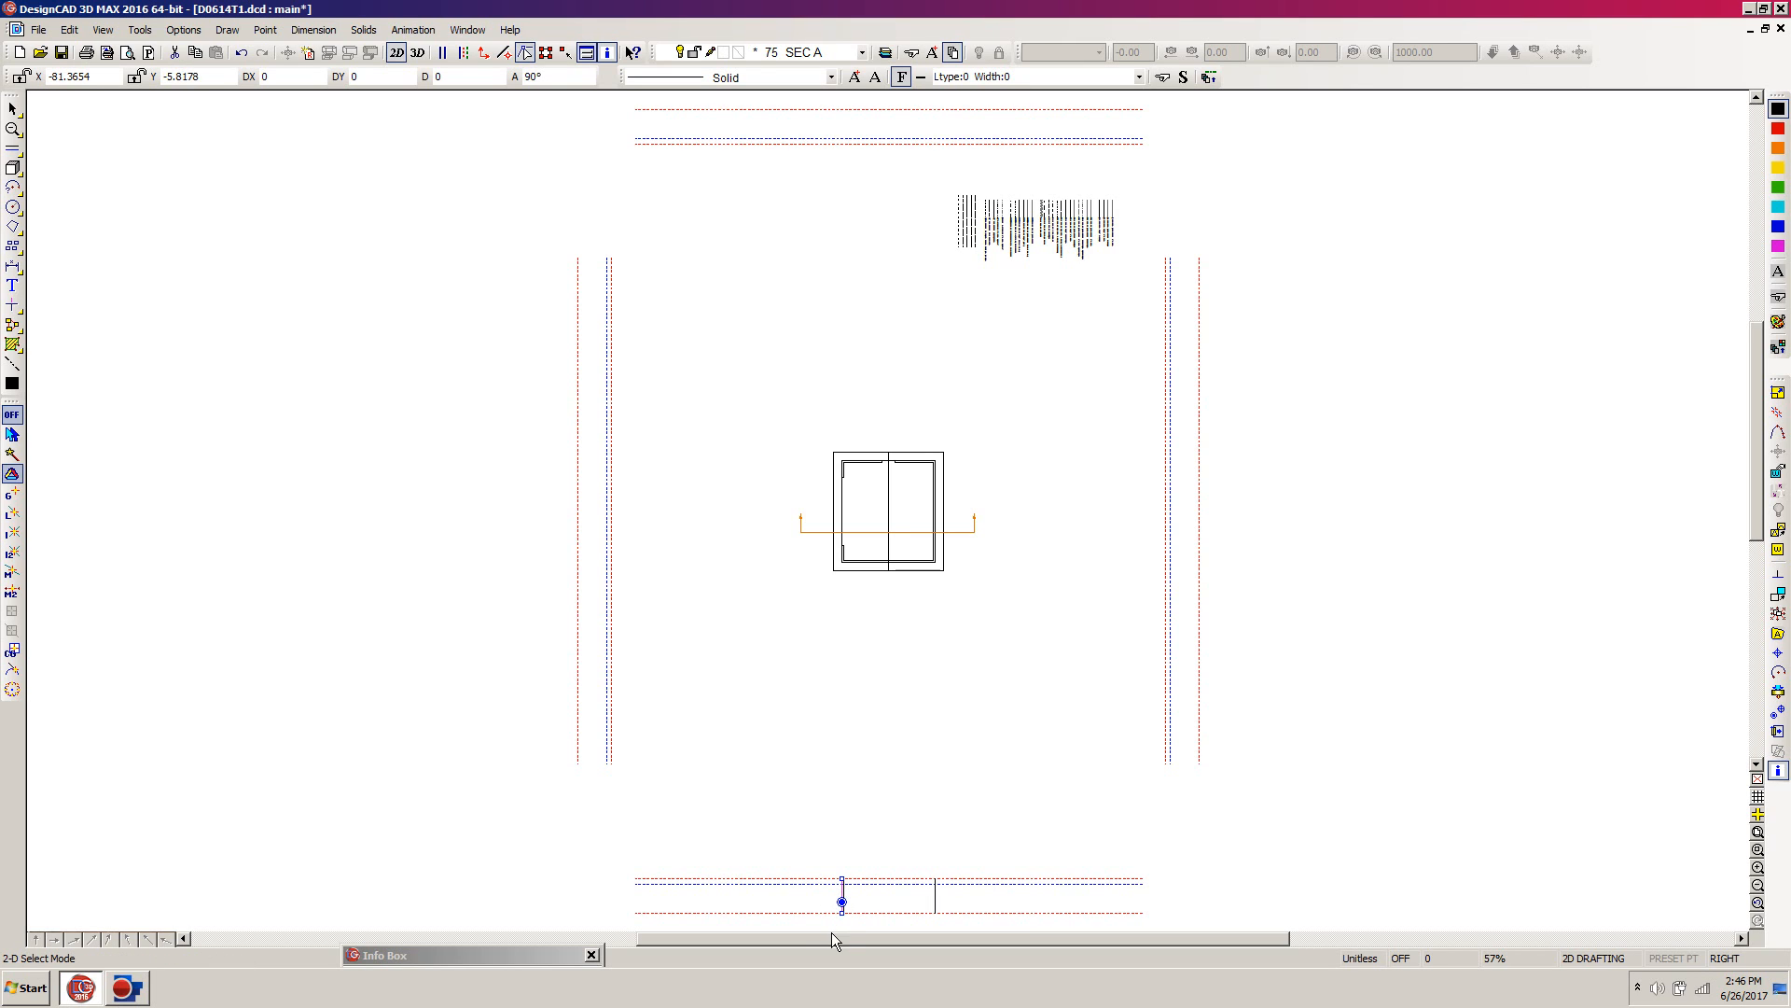
pyautogui.press('p')
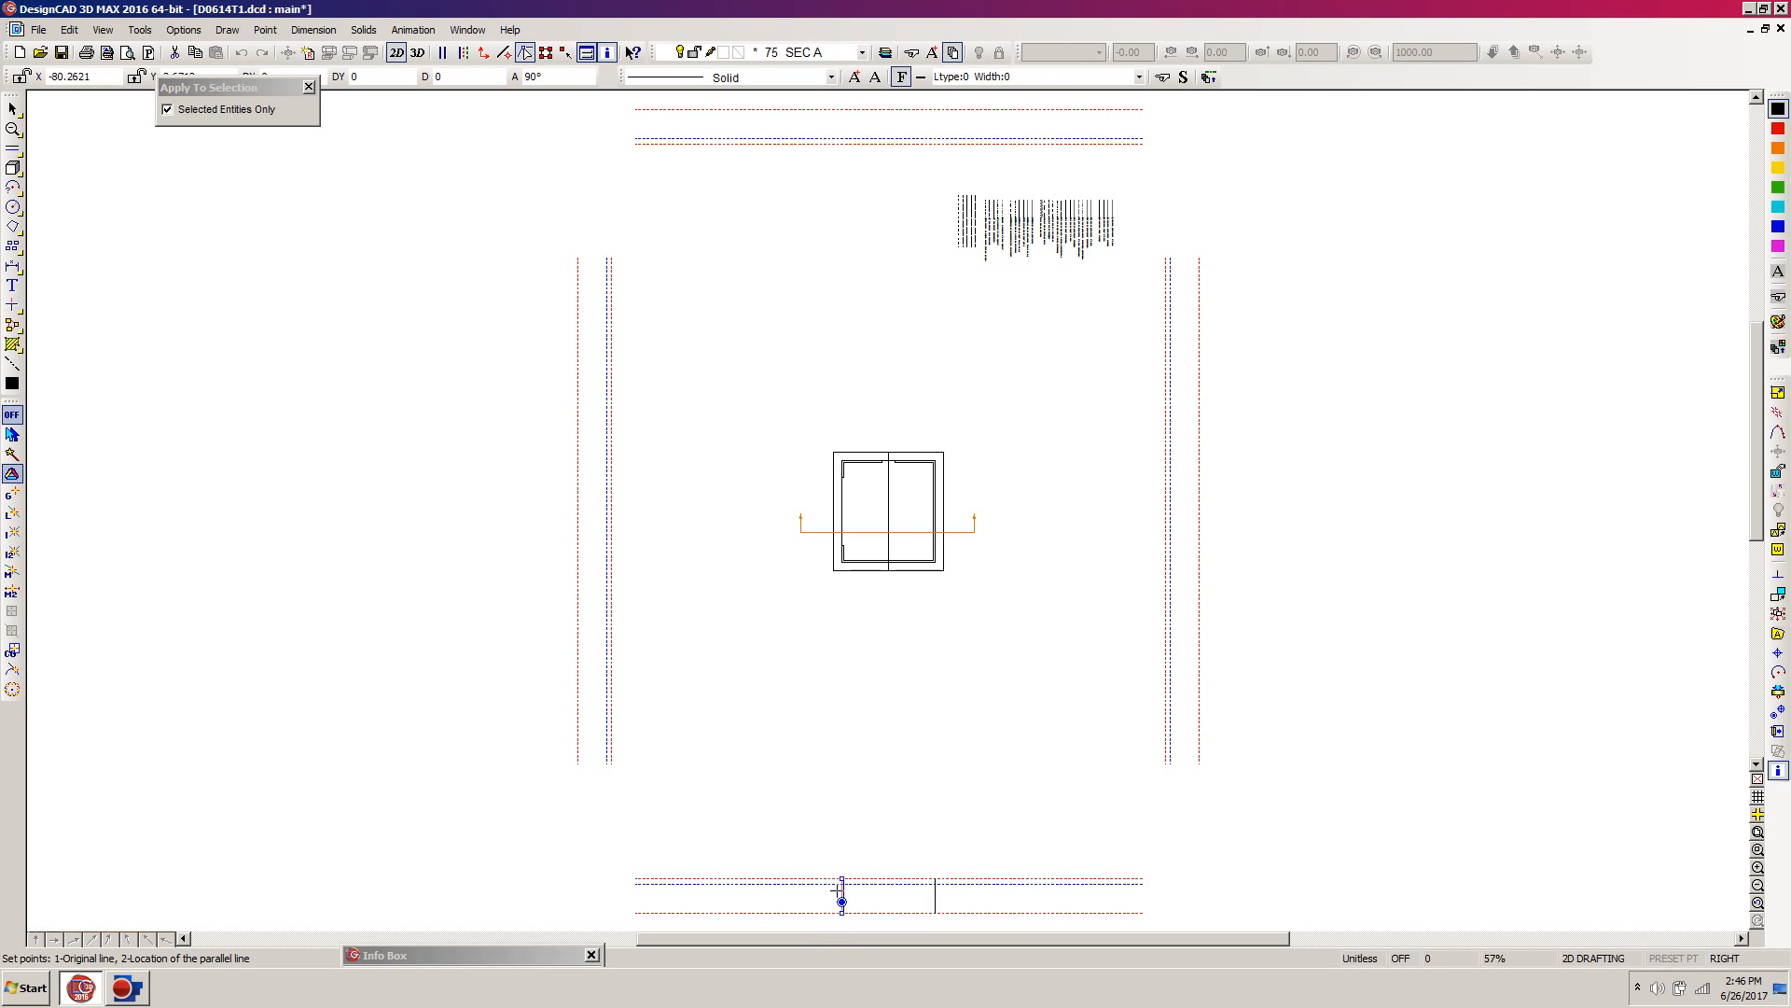
pyautogui.click(837, 889)
pyautogui.click(926, 550)
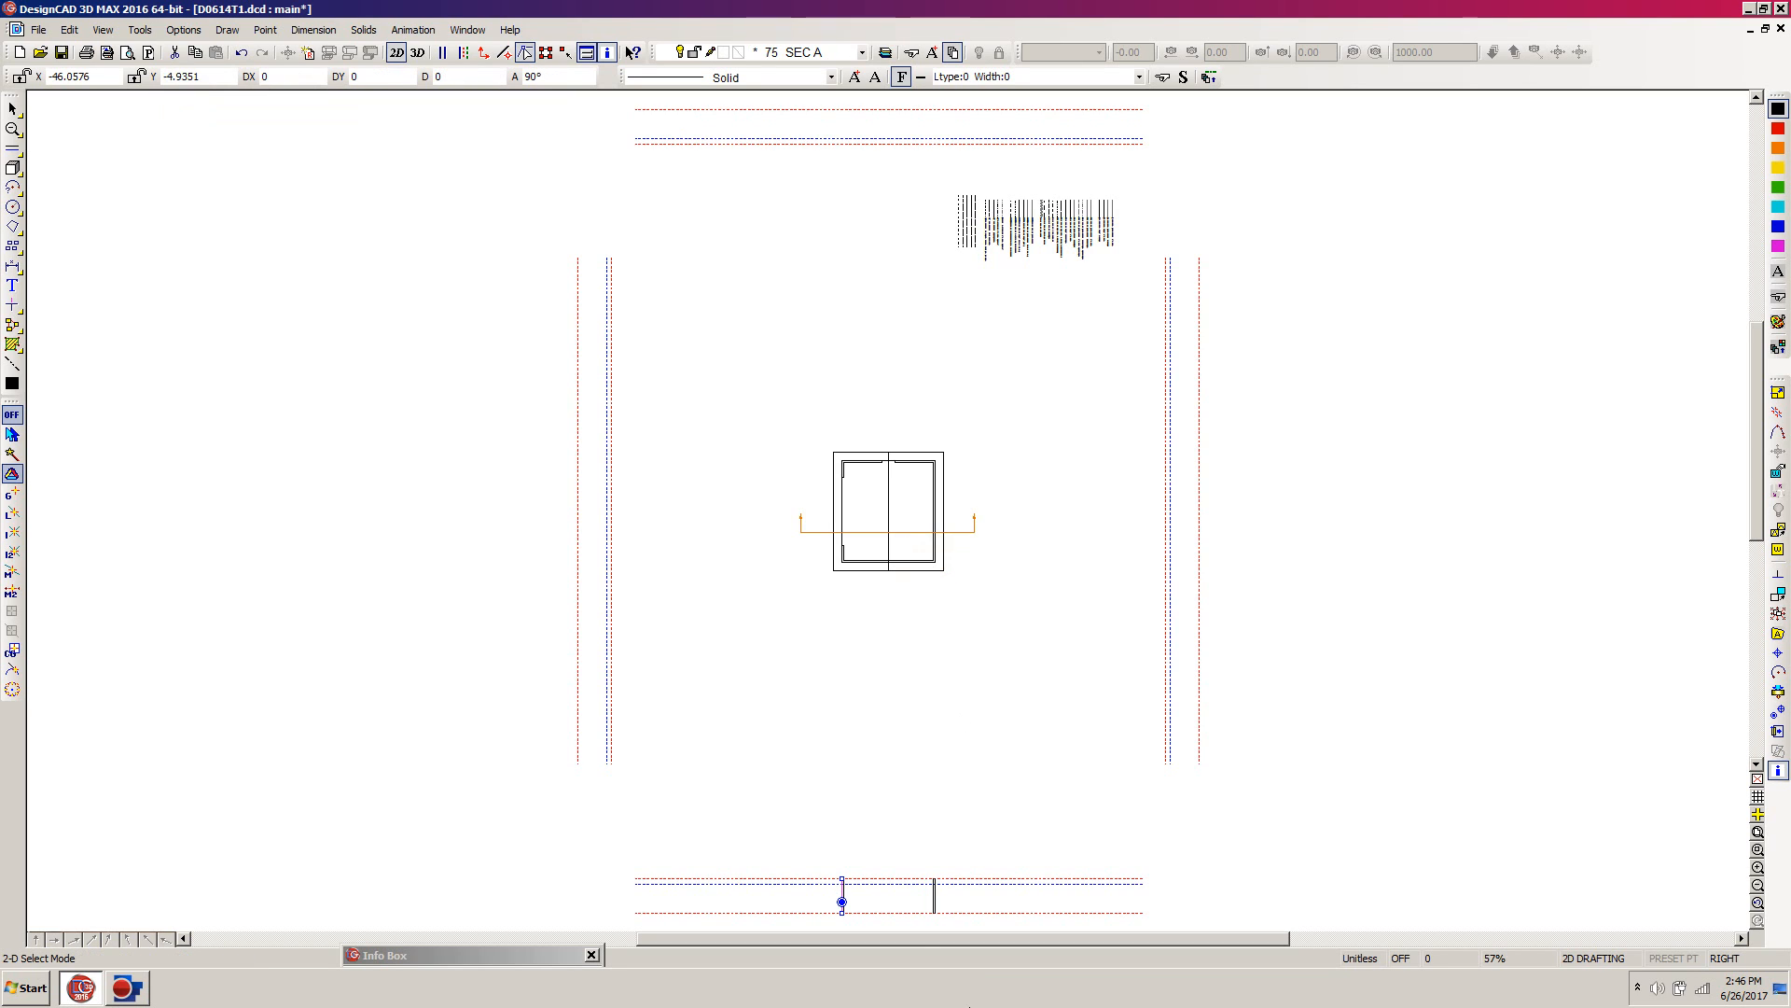
pyautogui.click(925, 918)
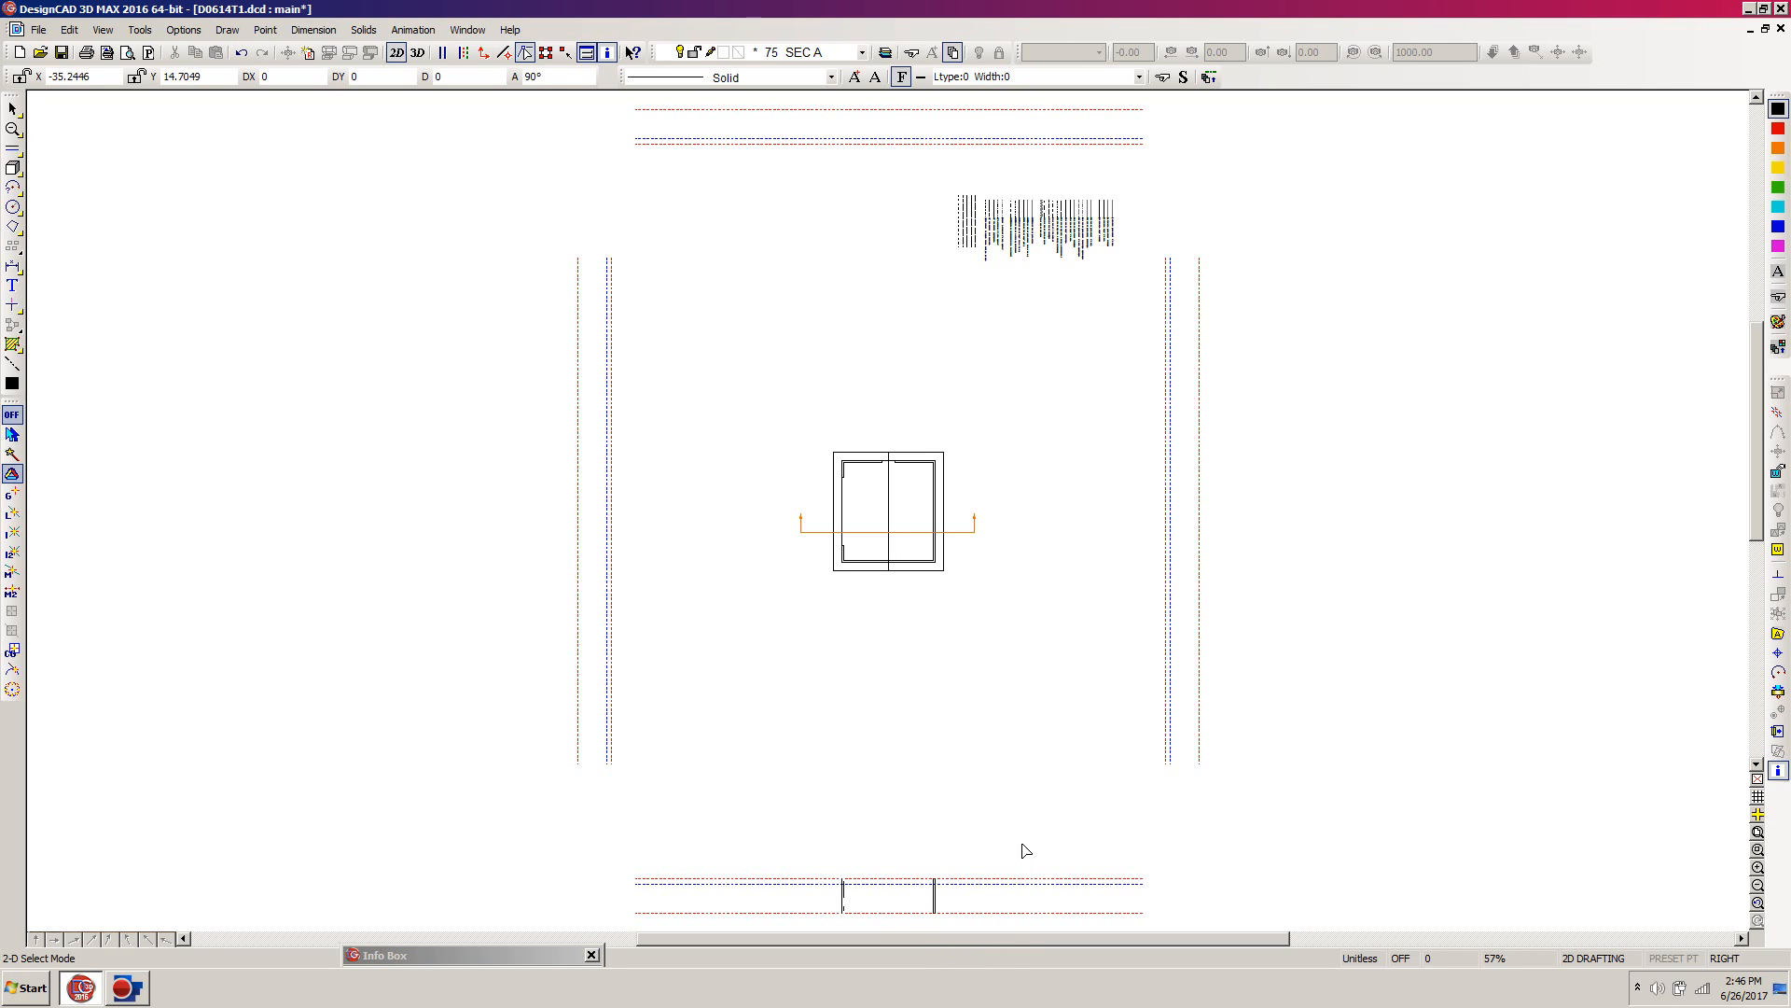
# Draw a horizontal line along the wall tops from the left wall's outer edge to the right wall's outer edge
pyautogui.press('z')
pyautogui.click(1000, 814)
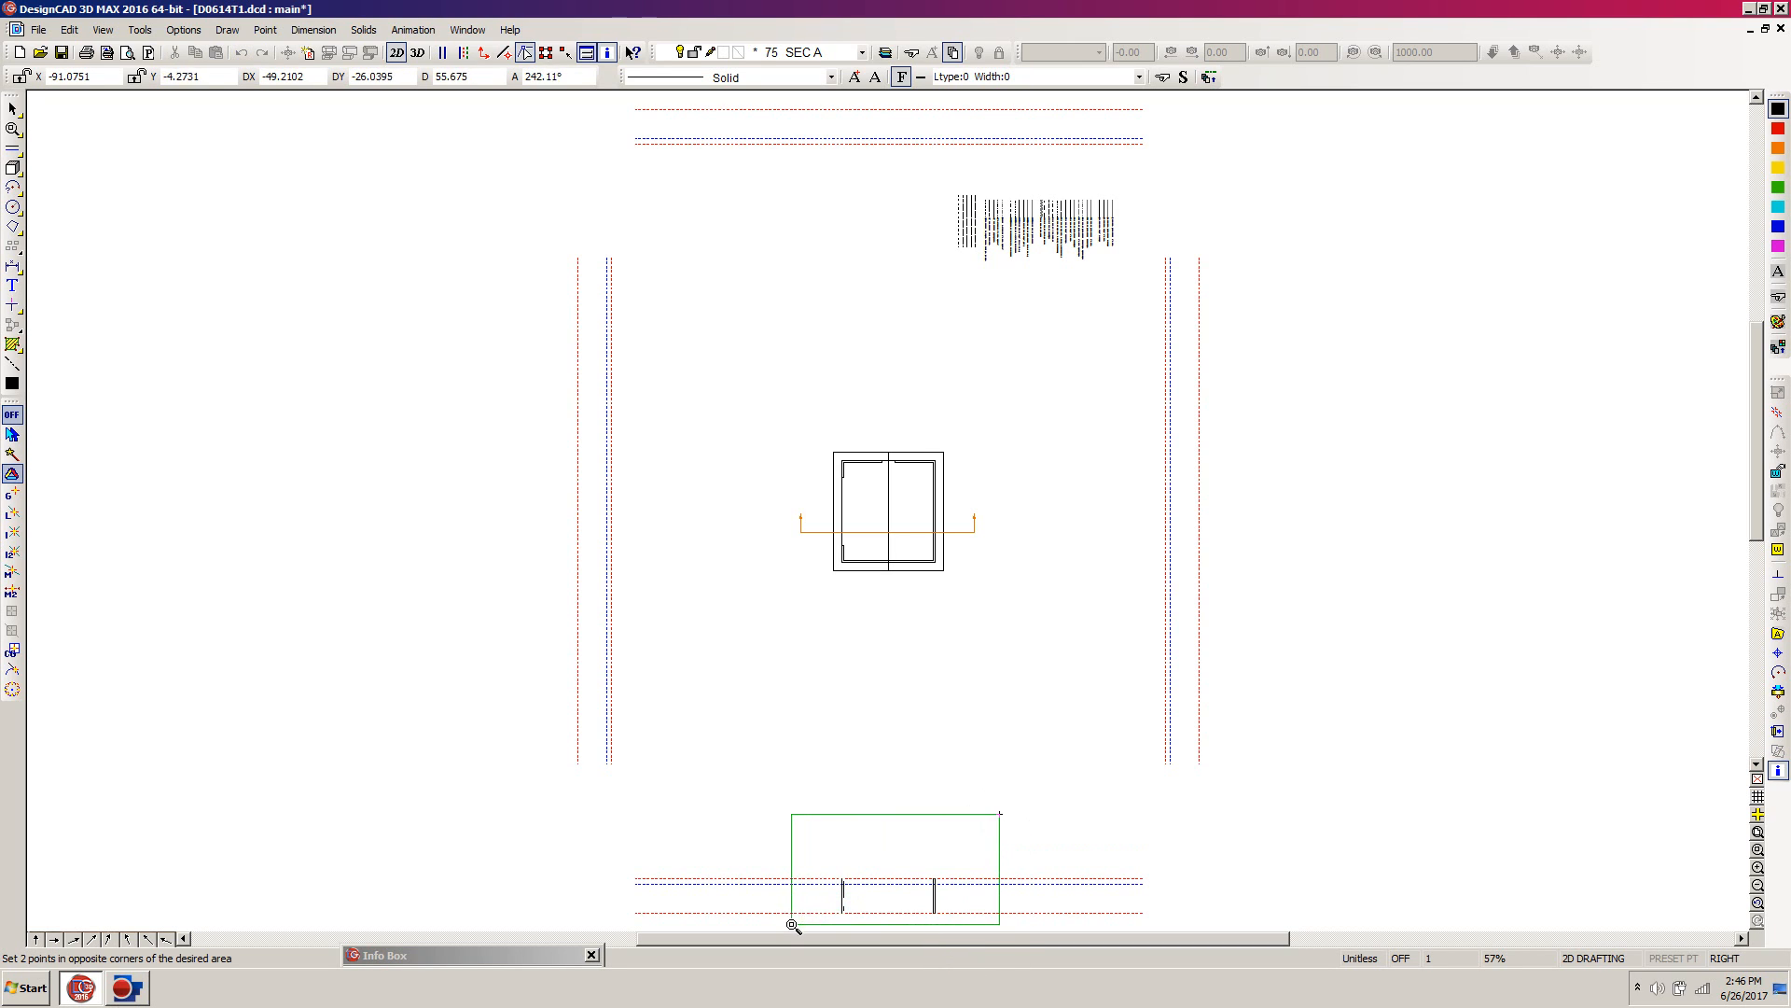
pyautogui.click(789, 930)
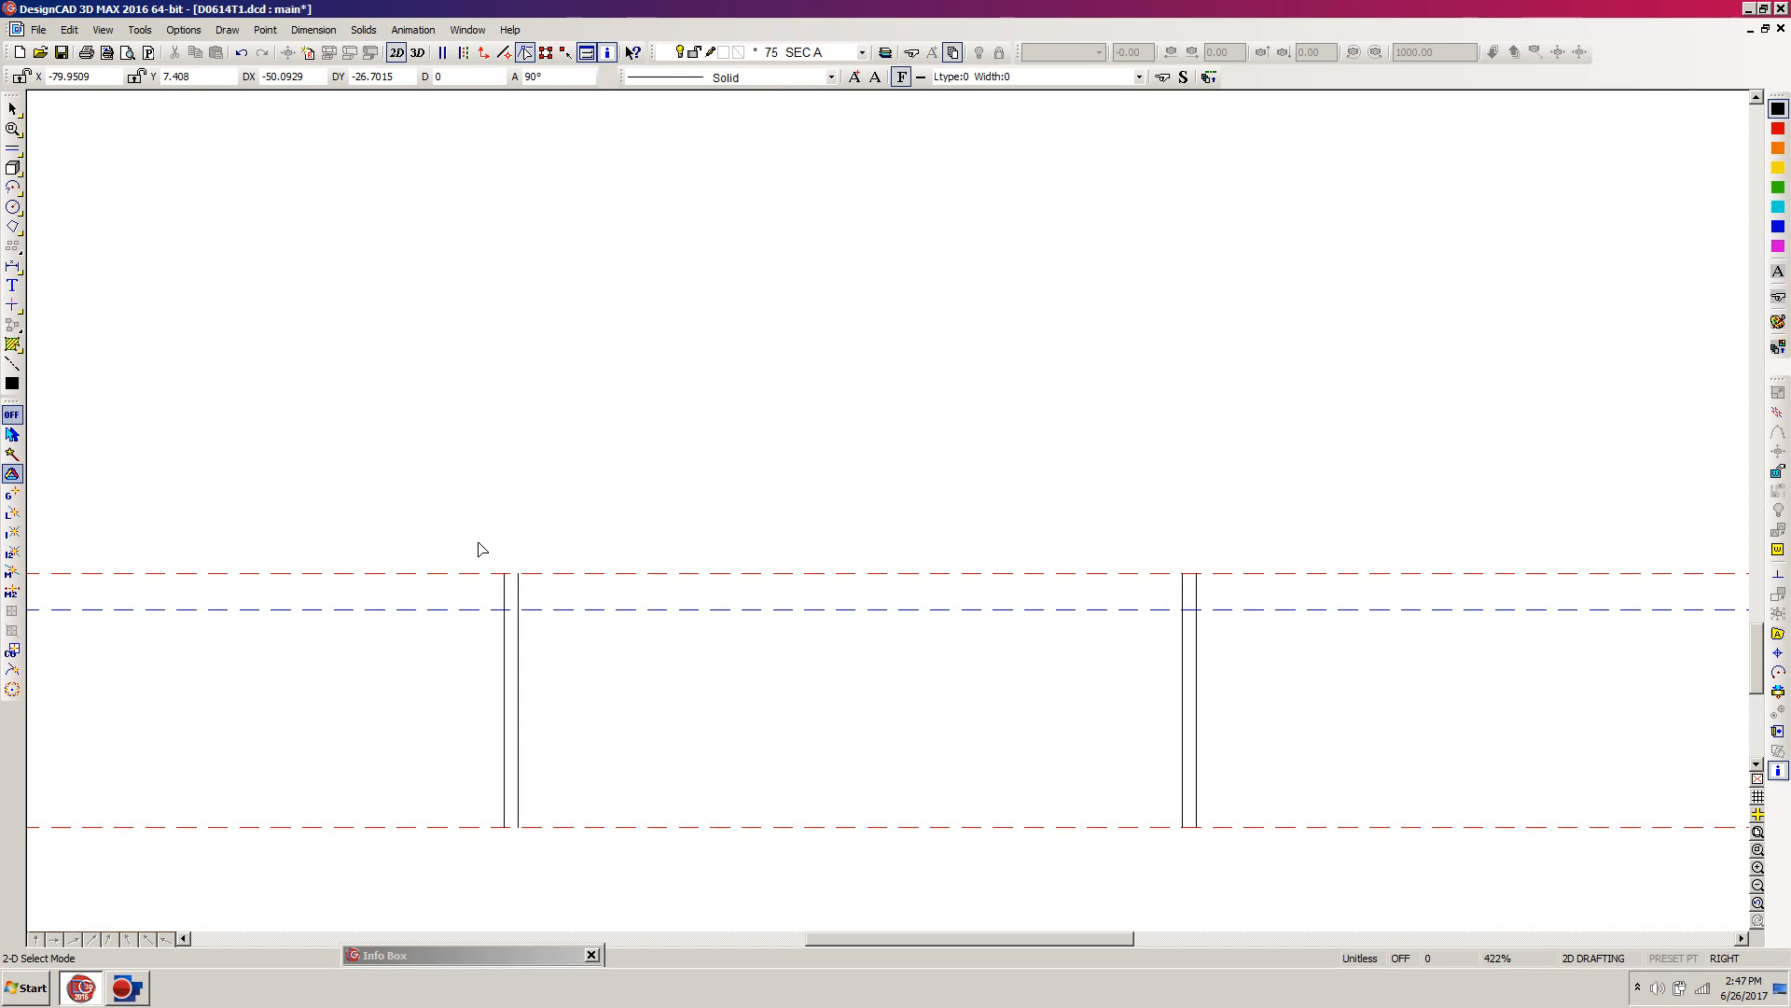
pyautogui.press('l')
pyautogui.click(505, 572)
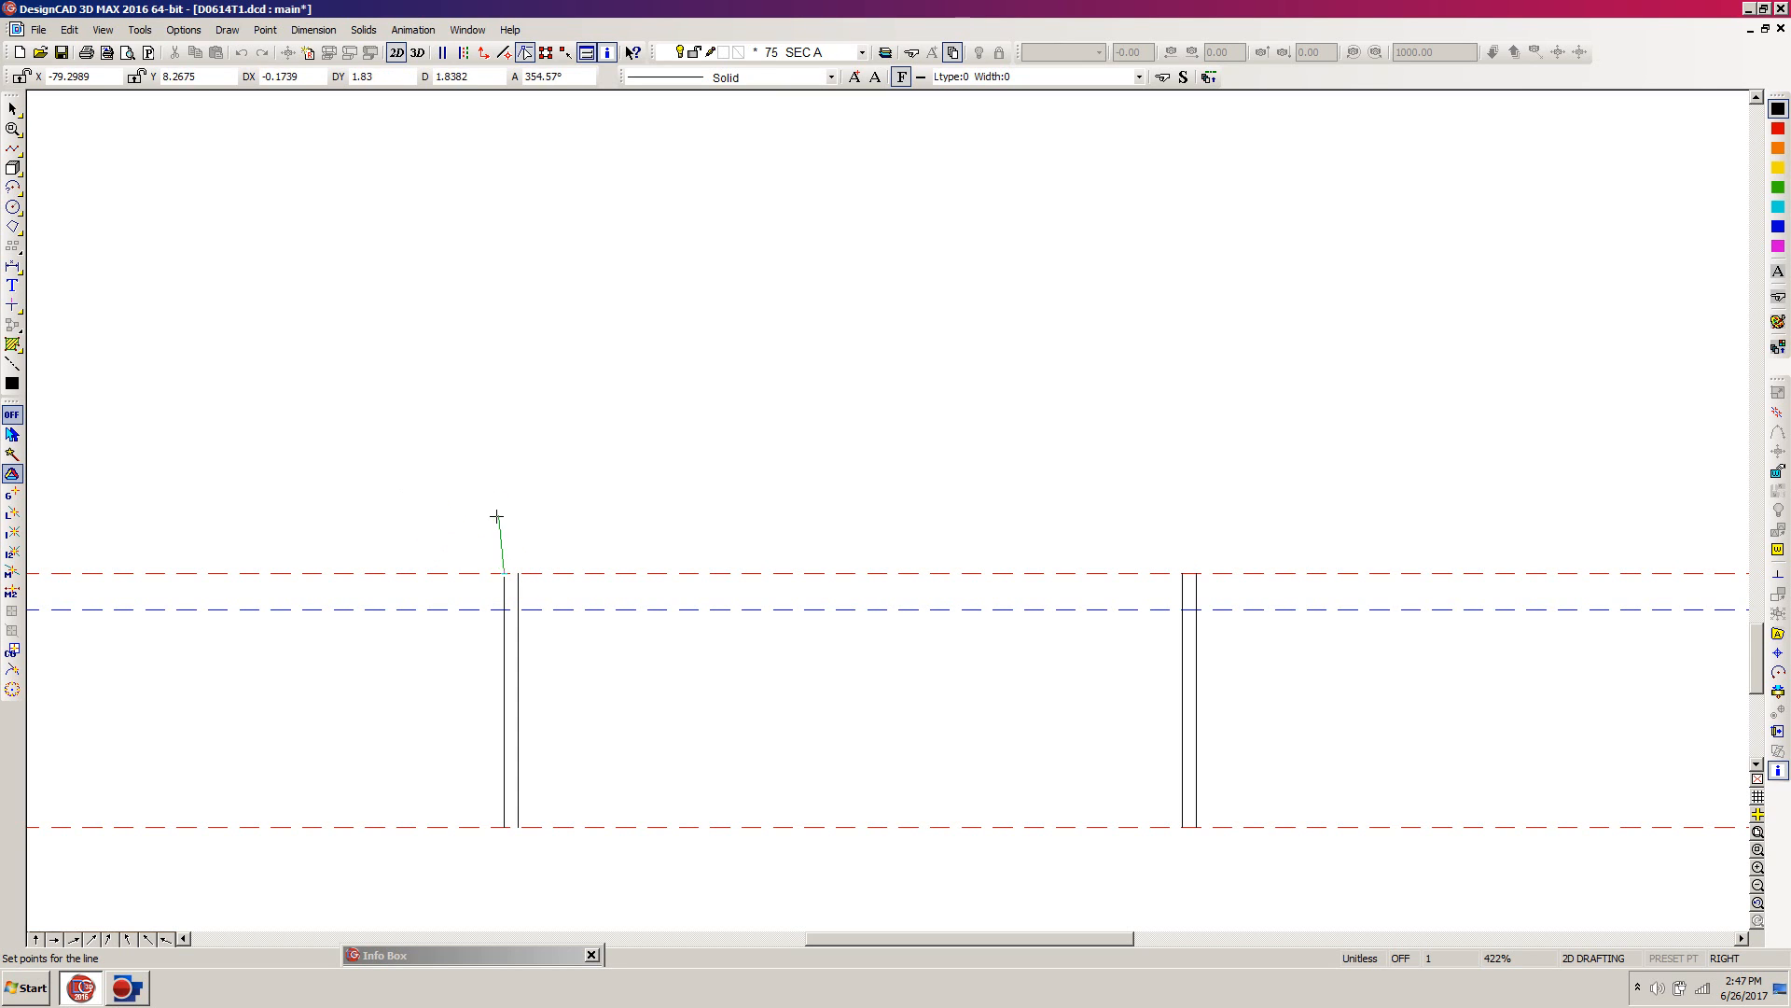
pyautogui.click(1196, 572)
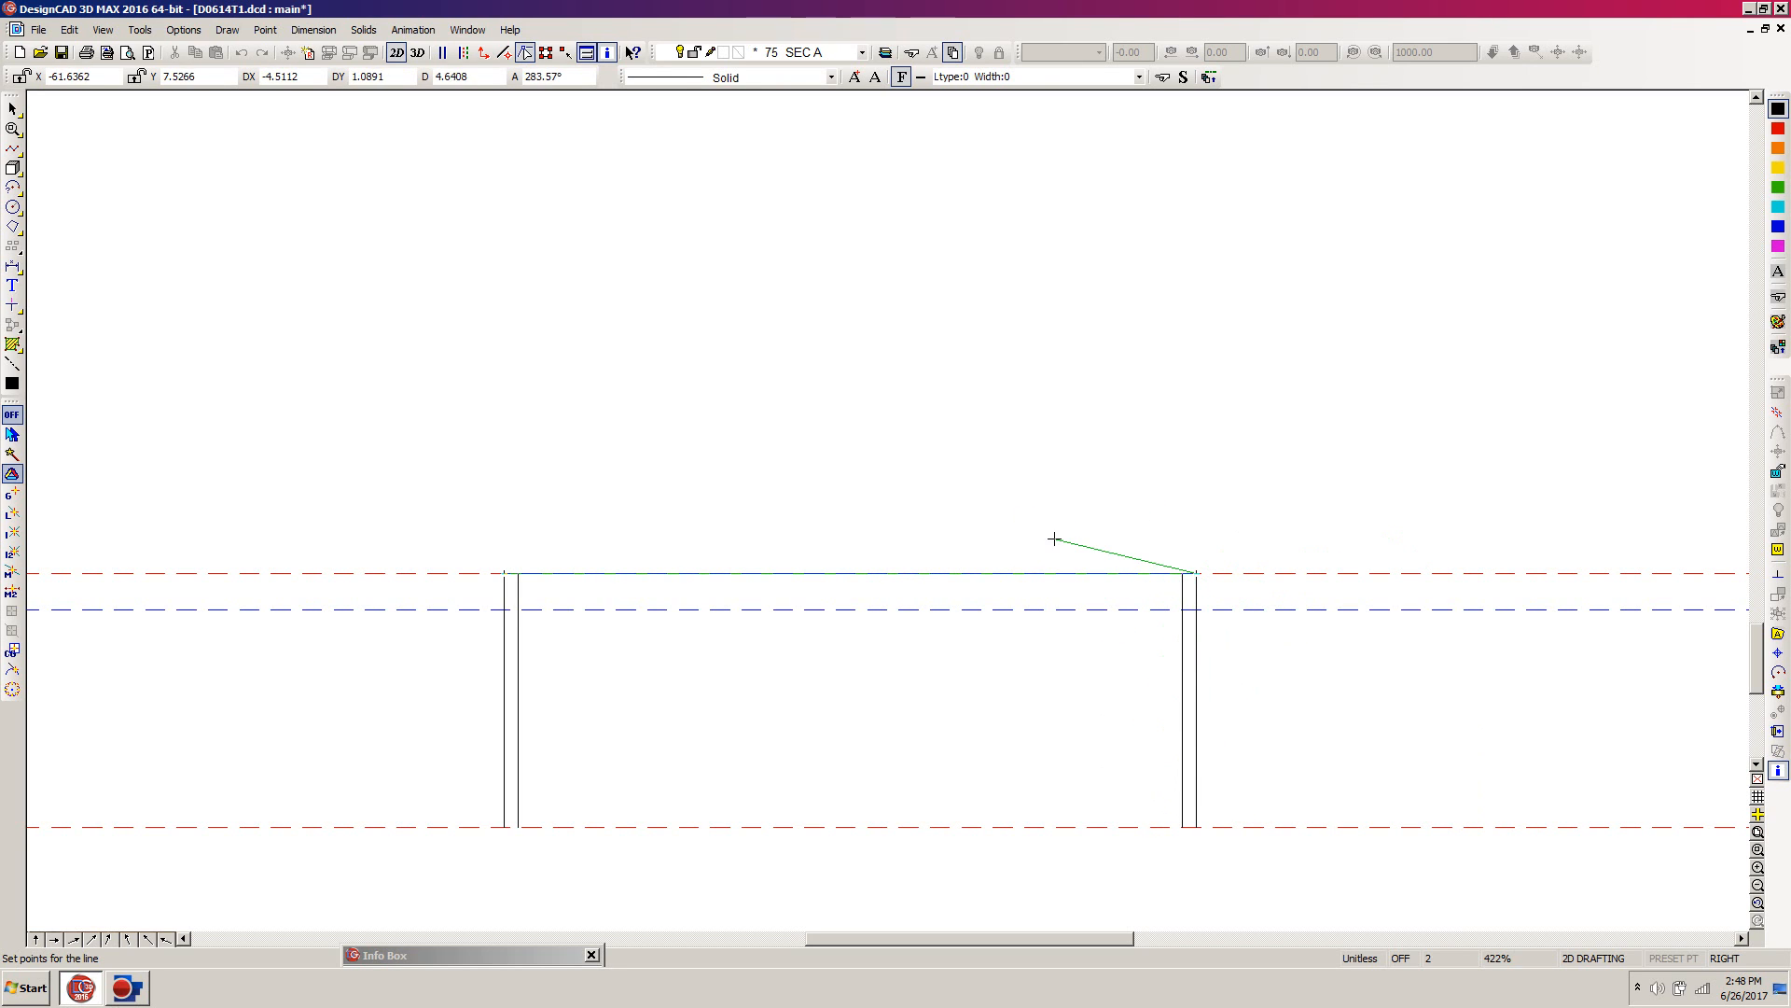
pyautogui.press('Escape')
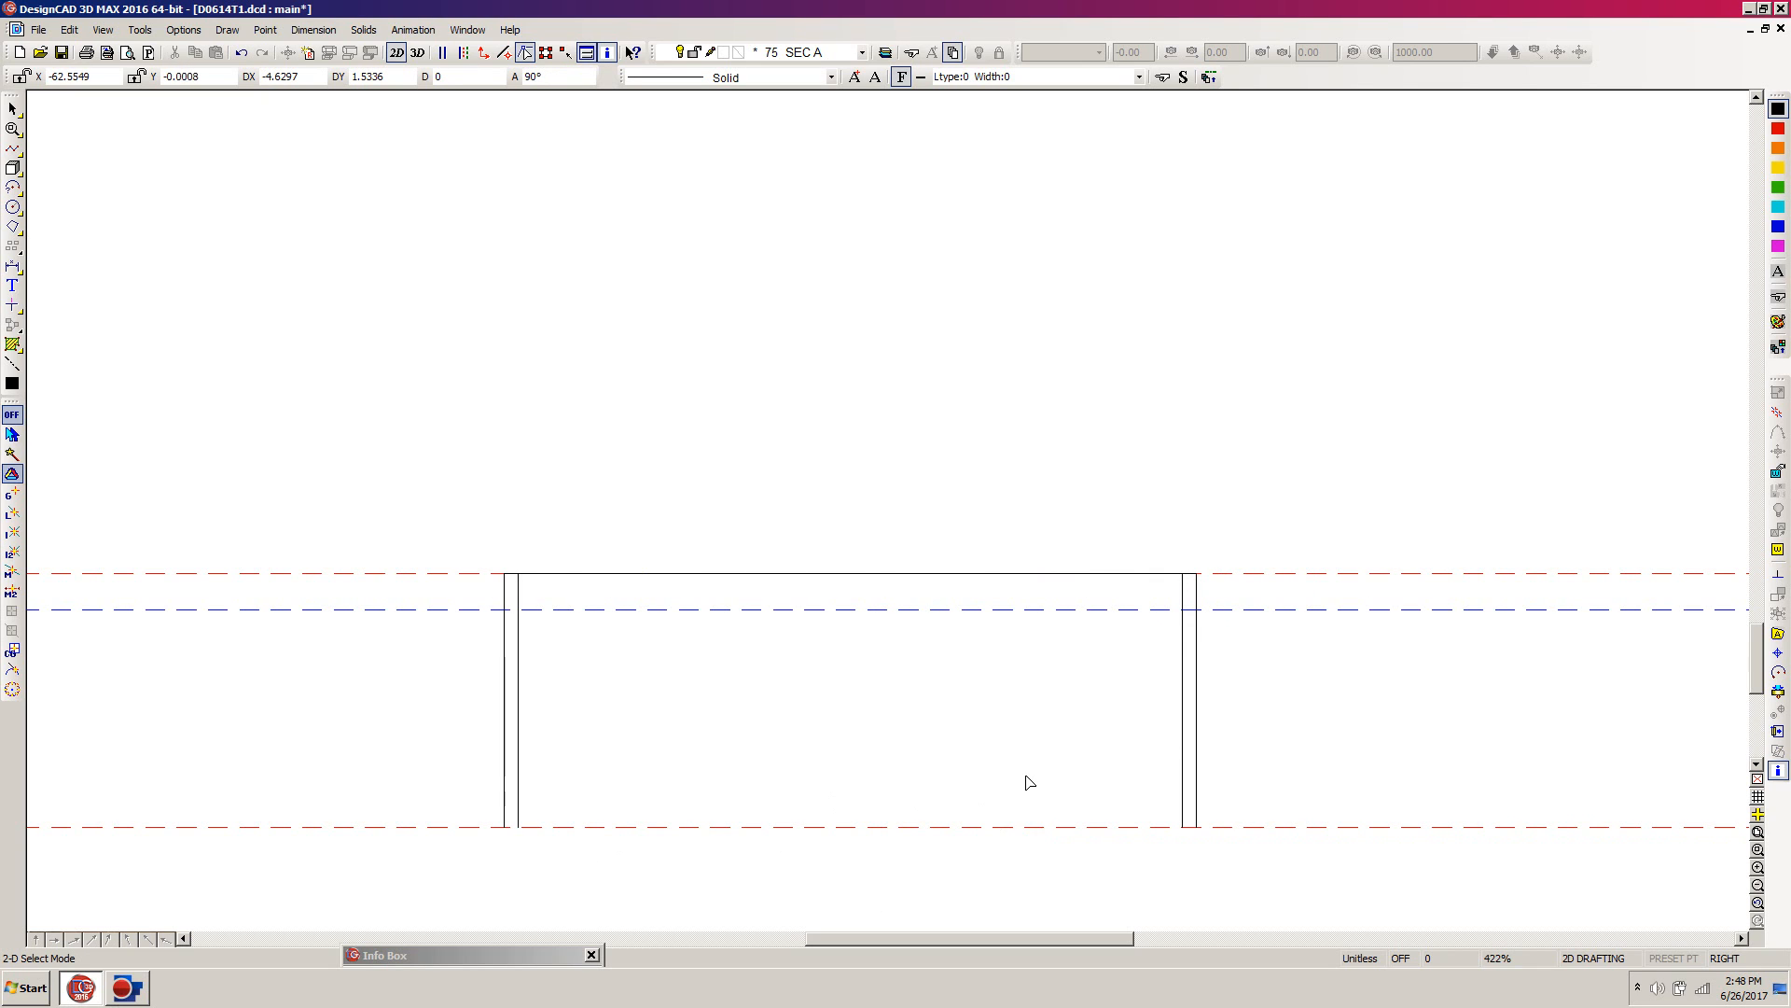
# Draw a sloped floor line from the right wall's outer bottom corner to a point 4" below the left wall's outer bottom corner
pyautogui.scroll(-1, 1028, 783)
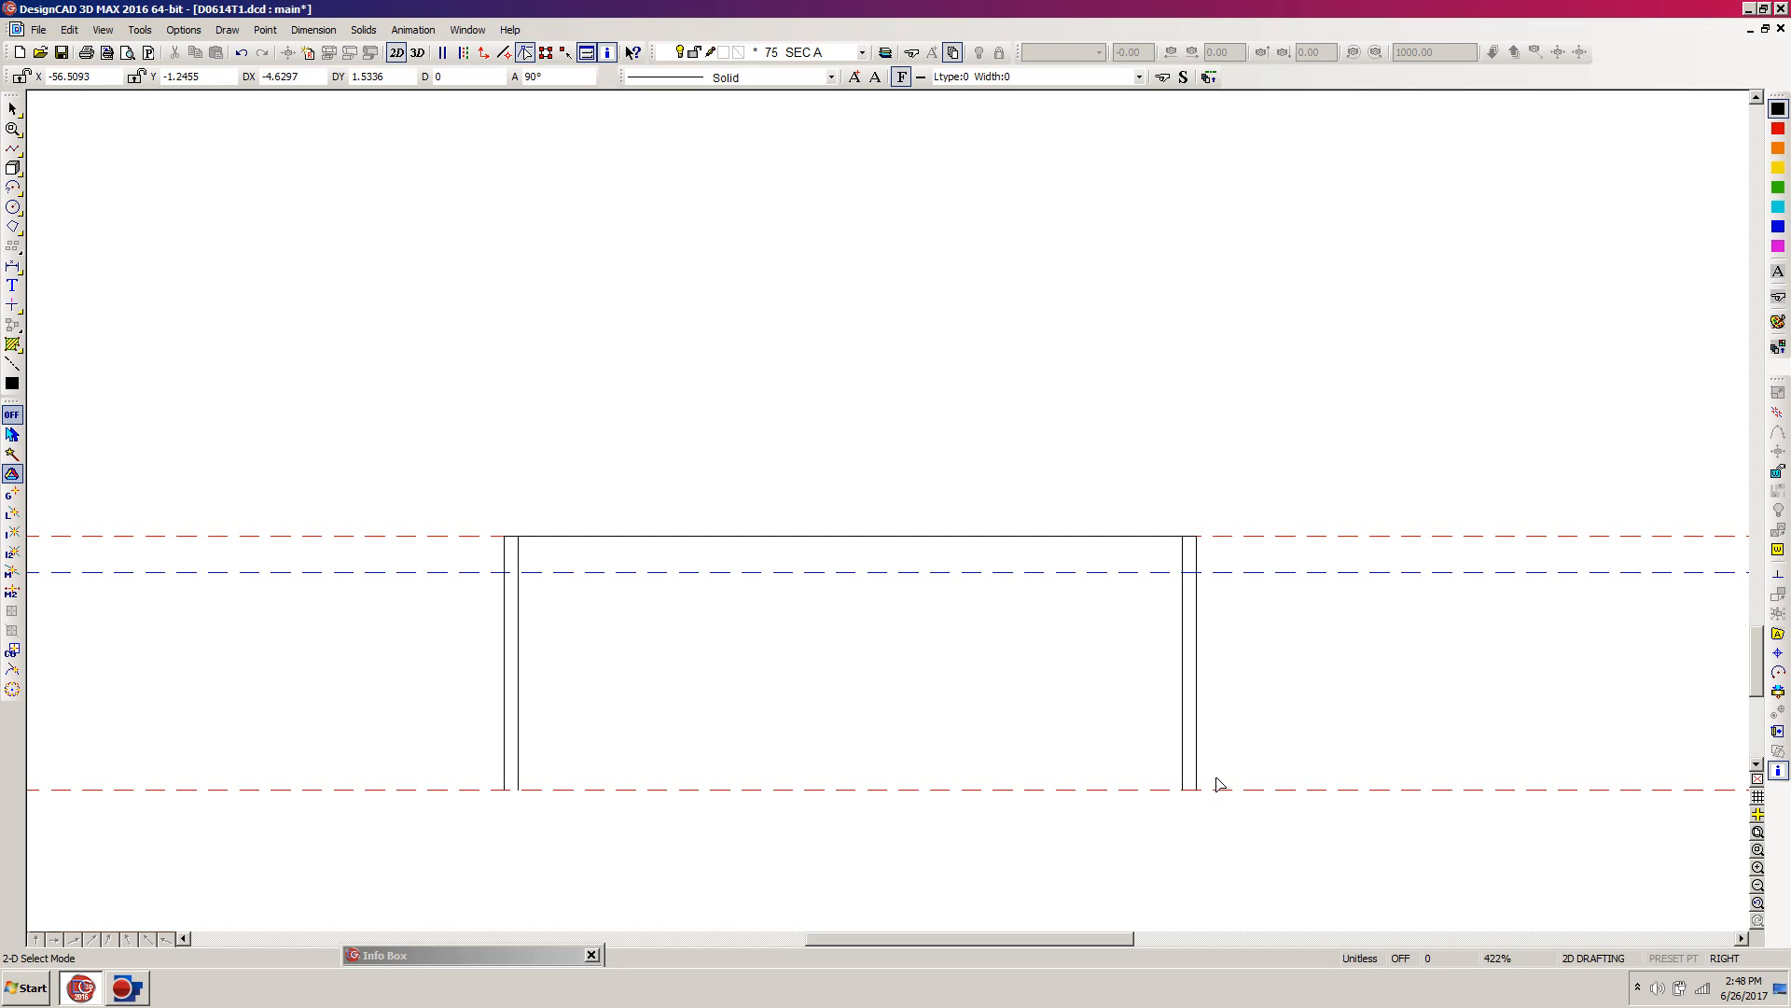
pyautogui.press('l')
pyautogui.click(1214, 766)
pyautogui.press("'")
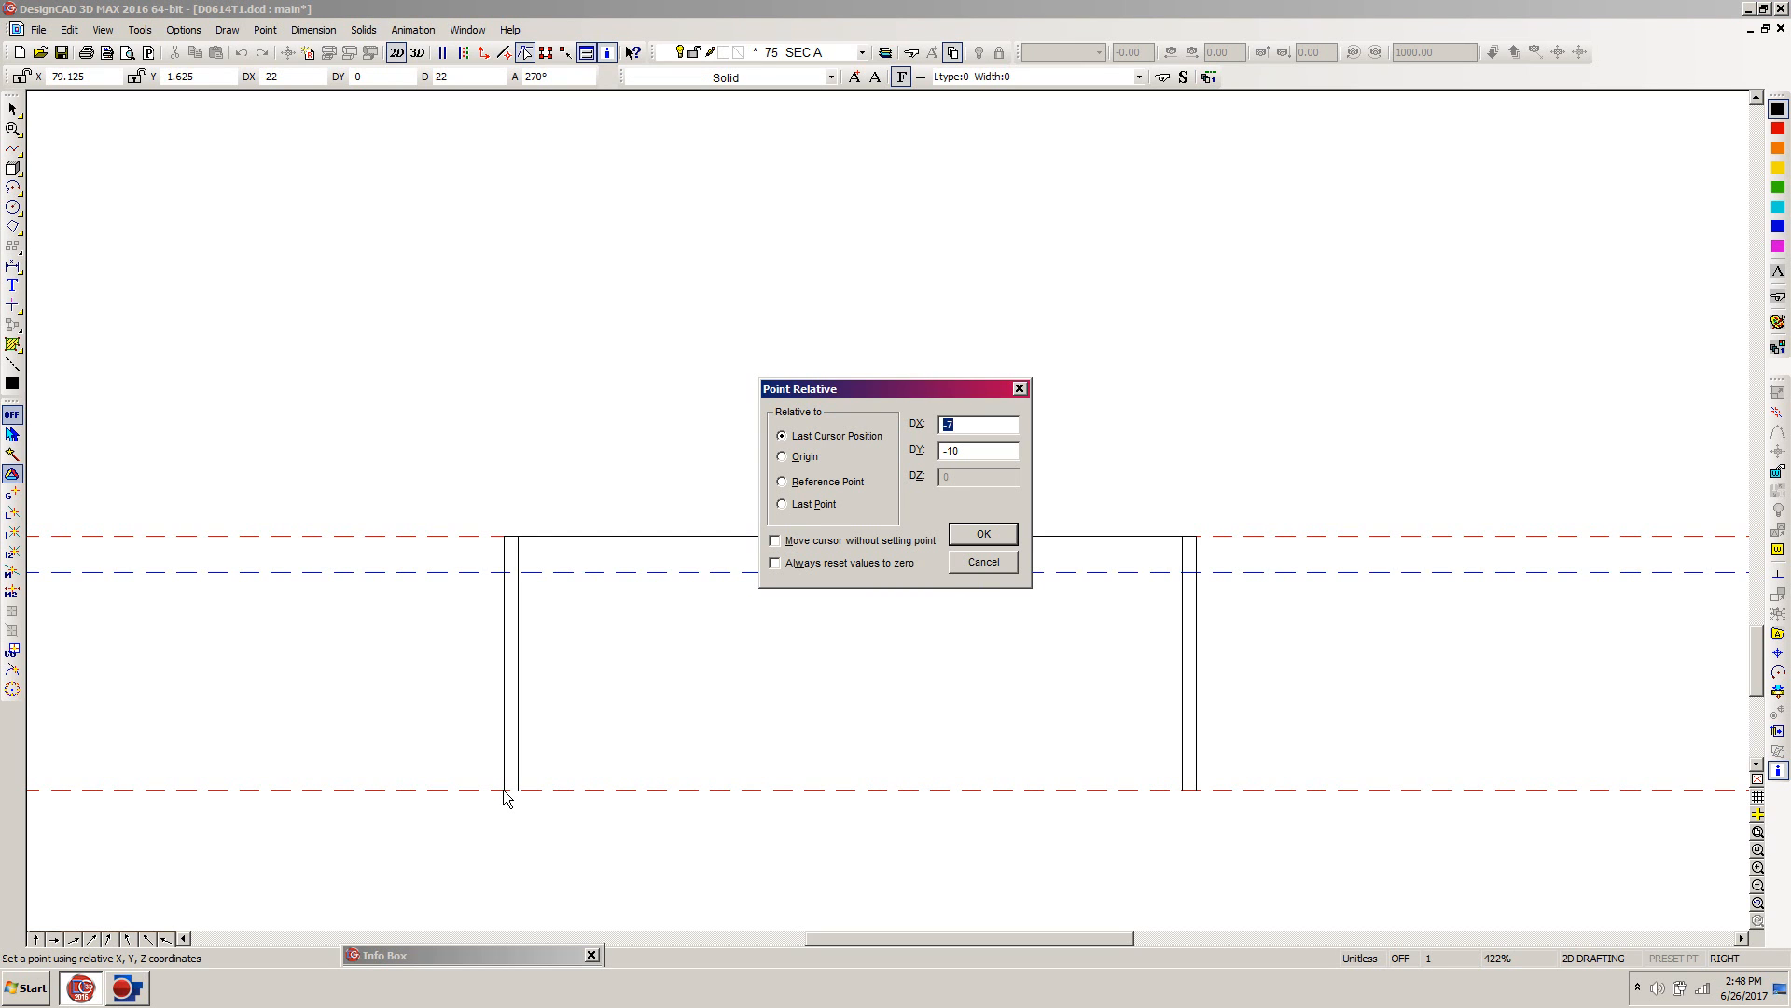
pyautogui.write('0')
pyautogui.press('Tab')
pyautogui.write('-4"')
pyautogui.press('Return')
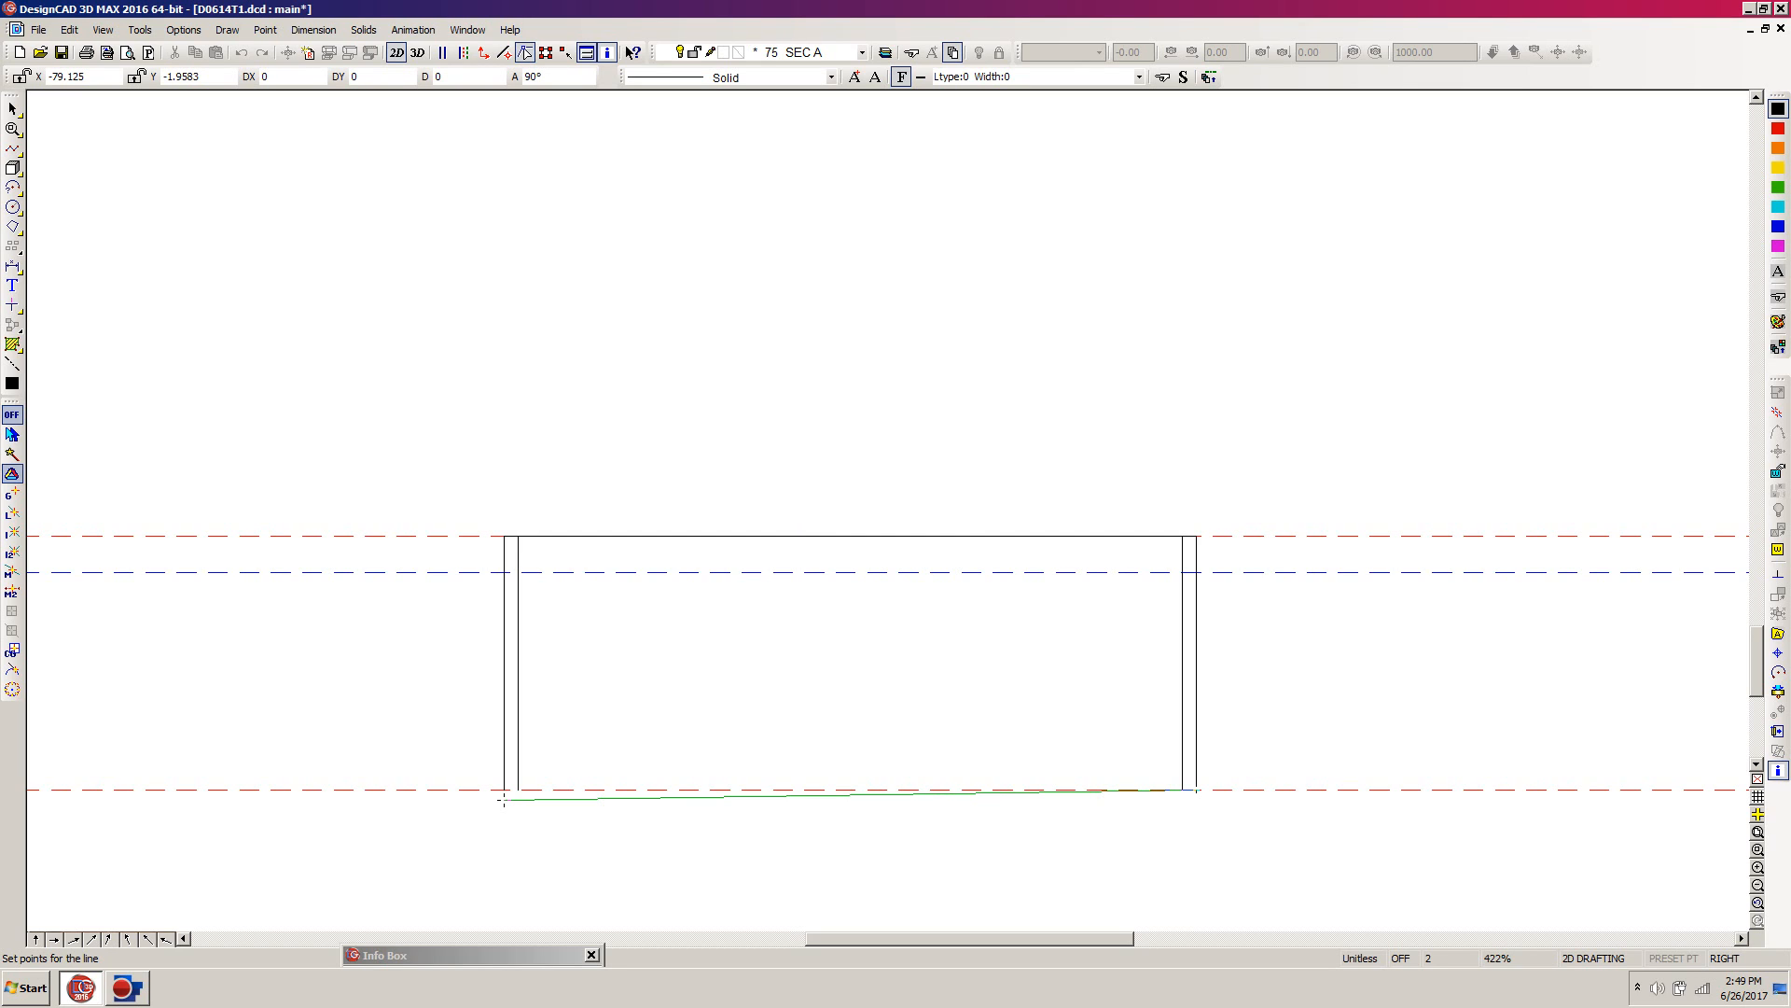
pyautogui.click(503, 800)
pyautogui.press('Return')
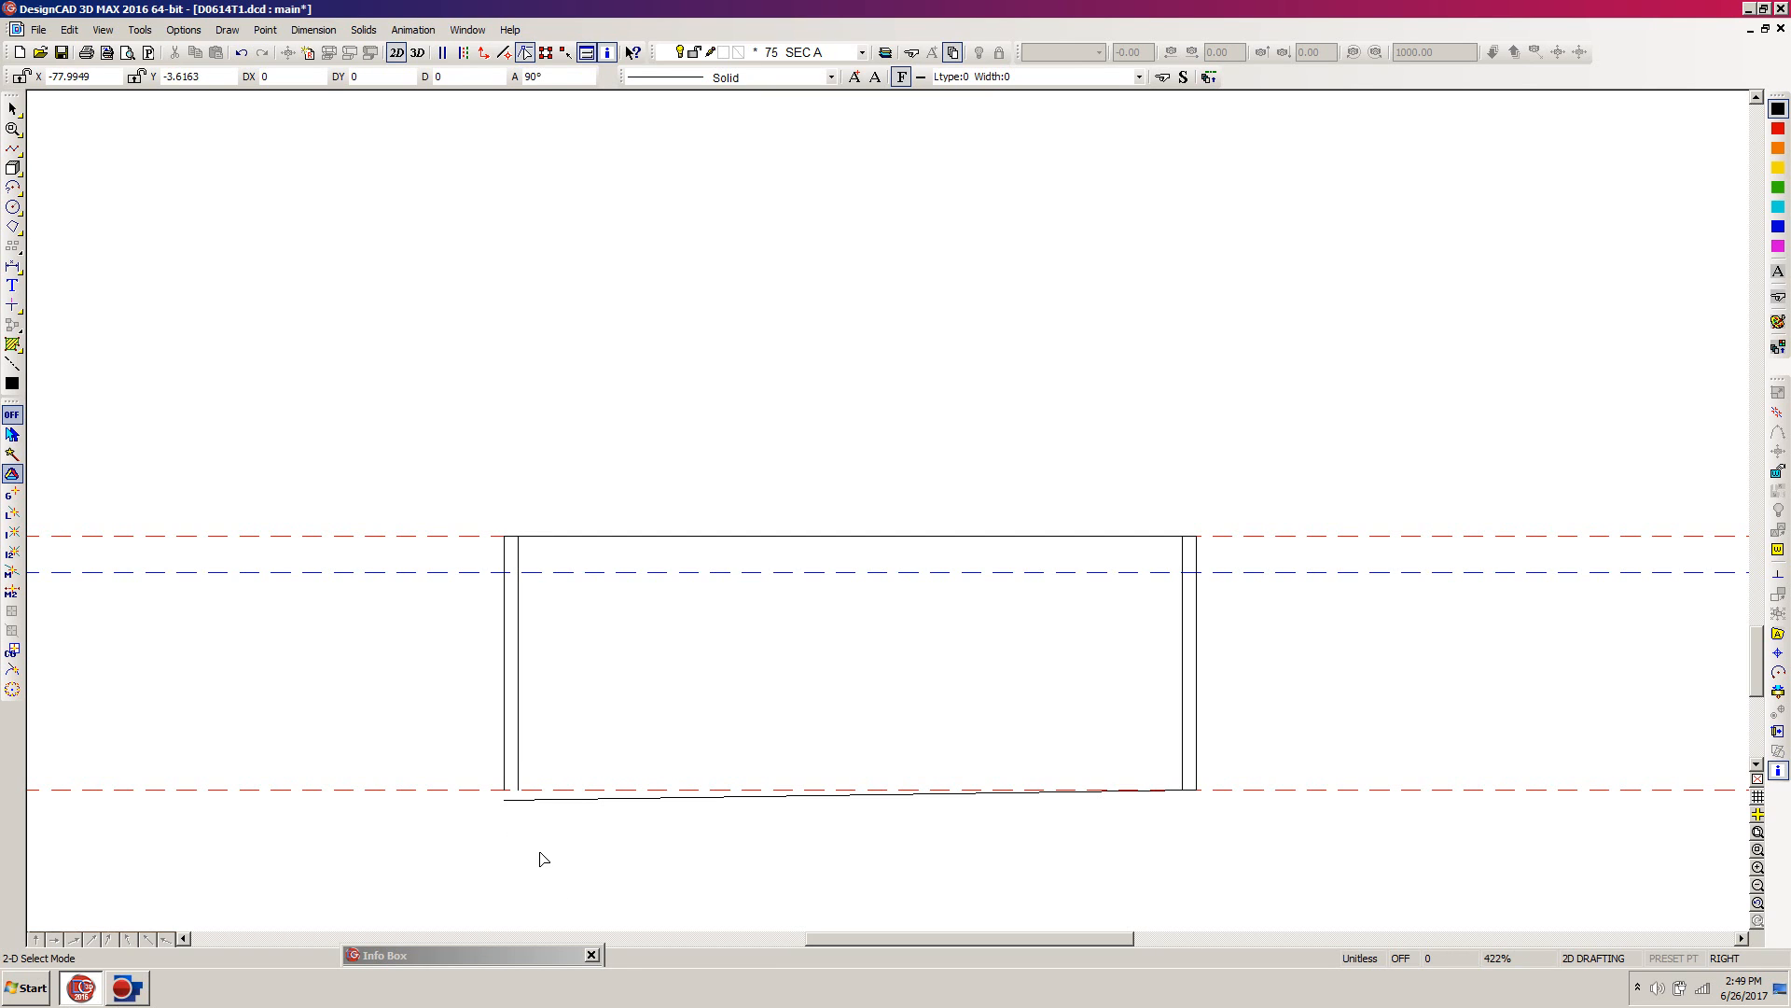
# Extend the left wall's outer and inner lines down to the sloped floor line using Trim
pyautogui.press('t')
pyautogui.click(504, 767)
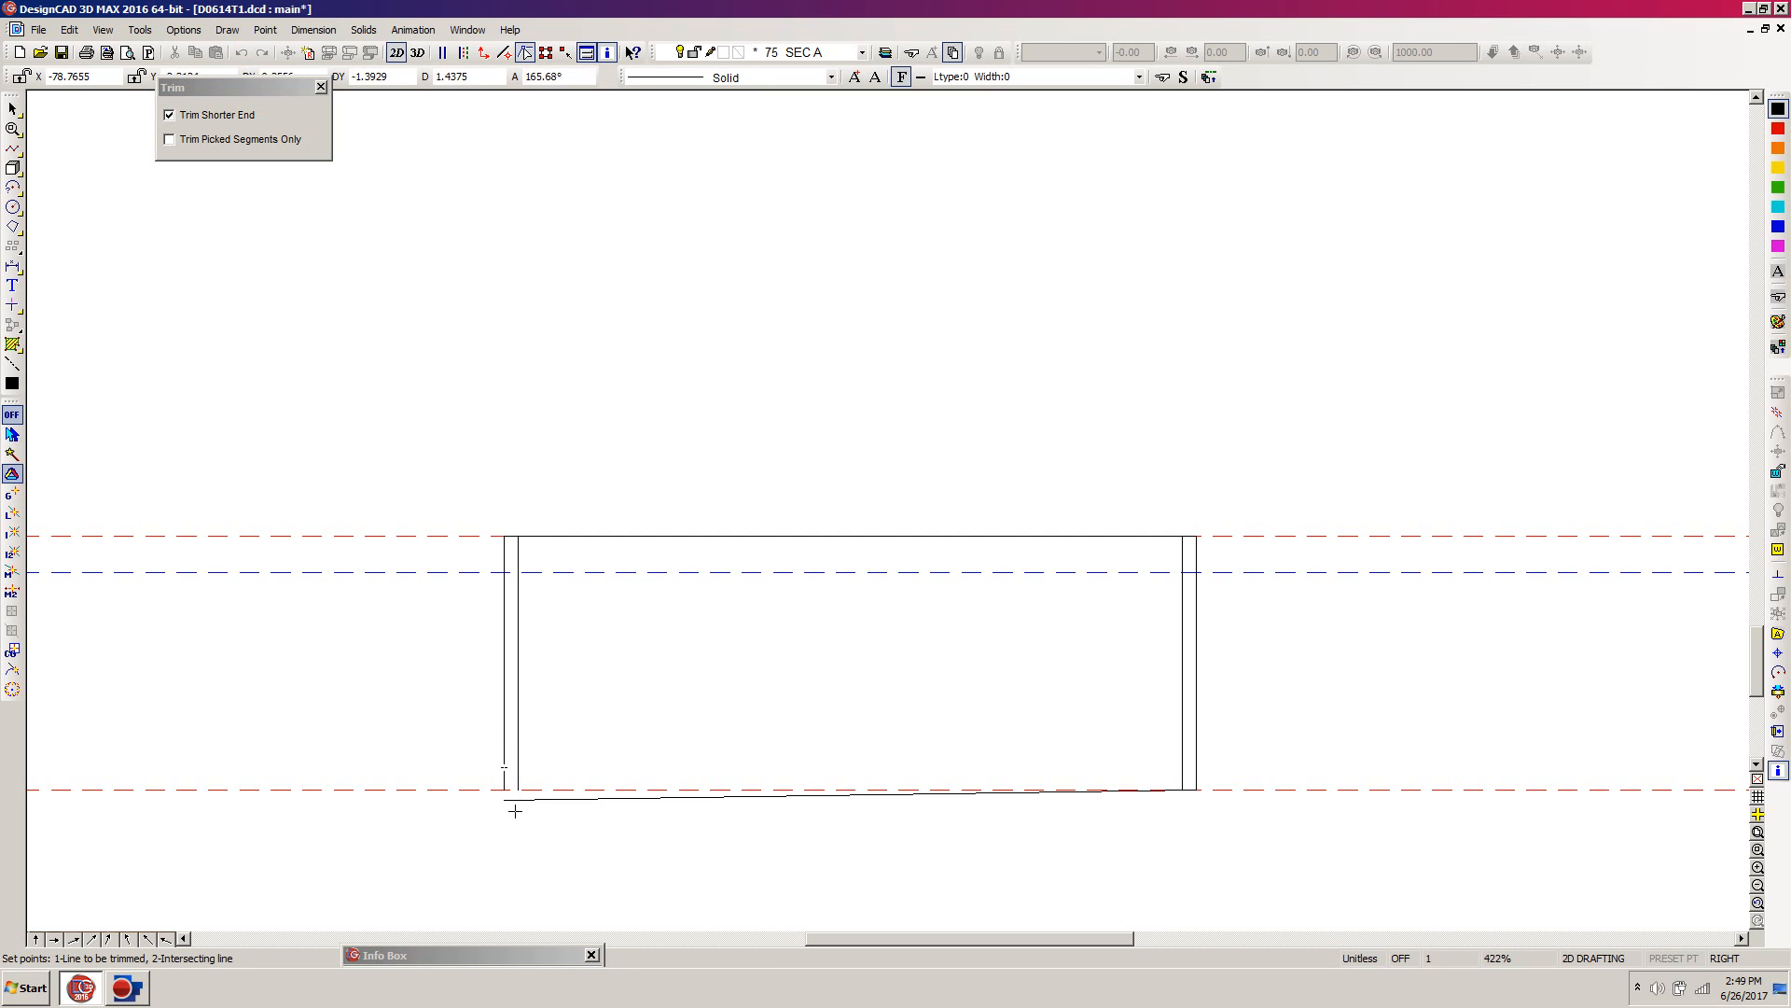
pyautogui.click(512, 801)
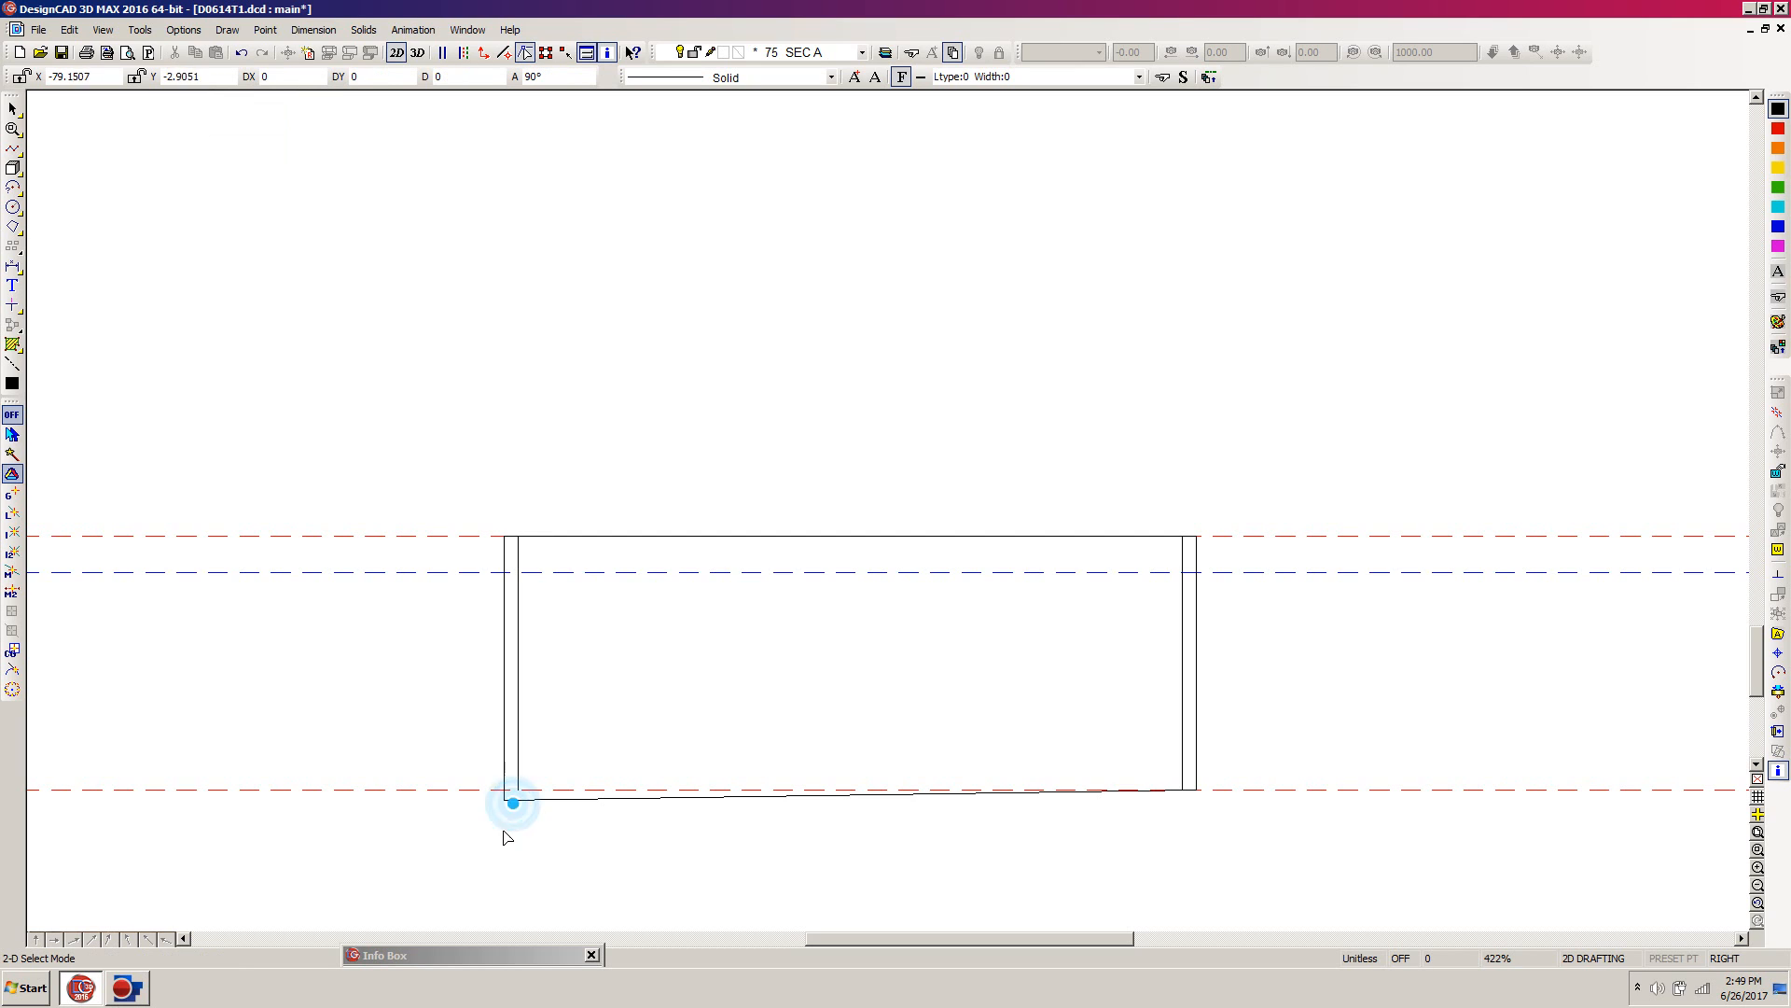
pyautogui.press('t')
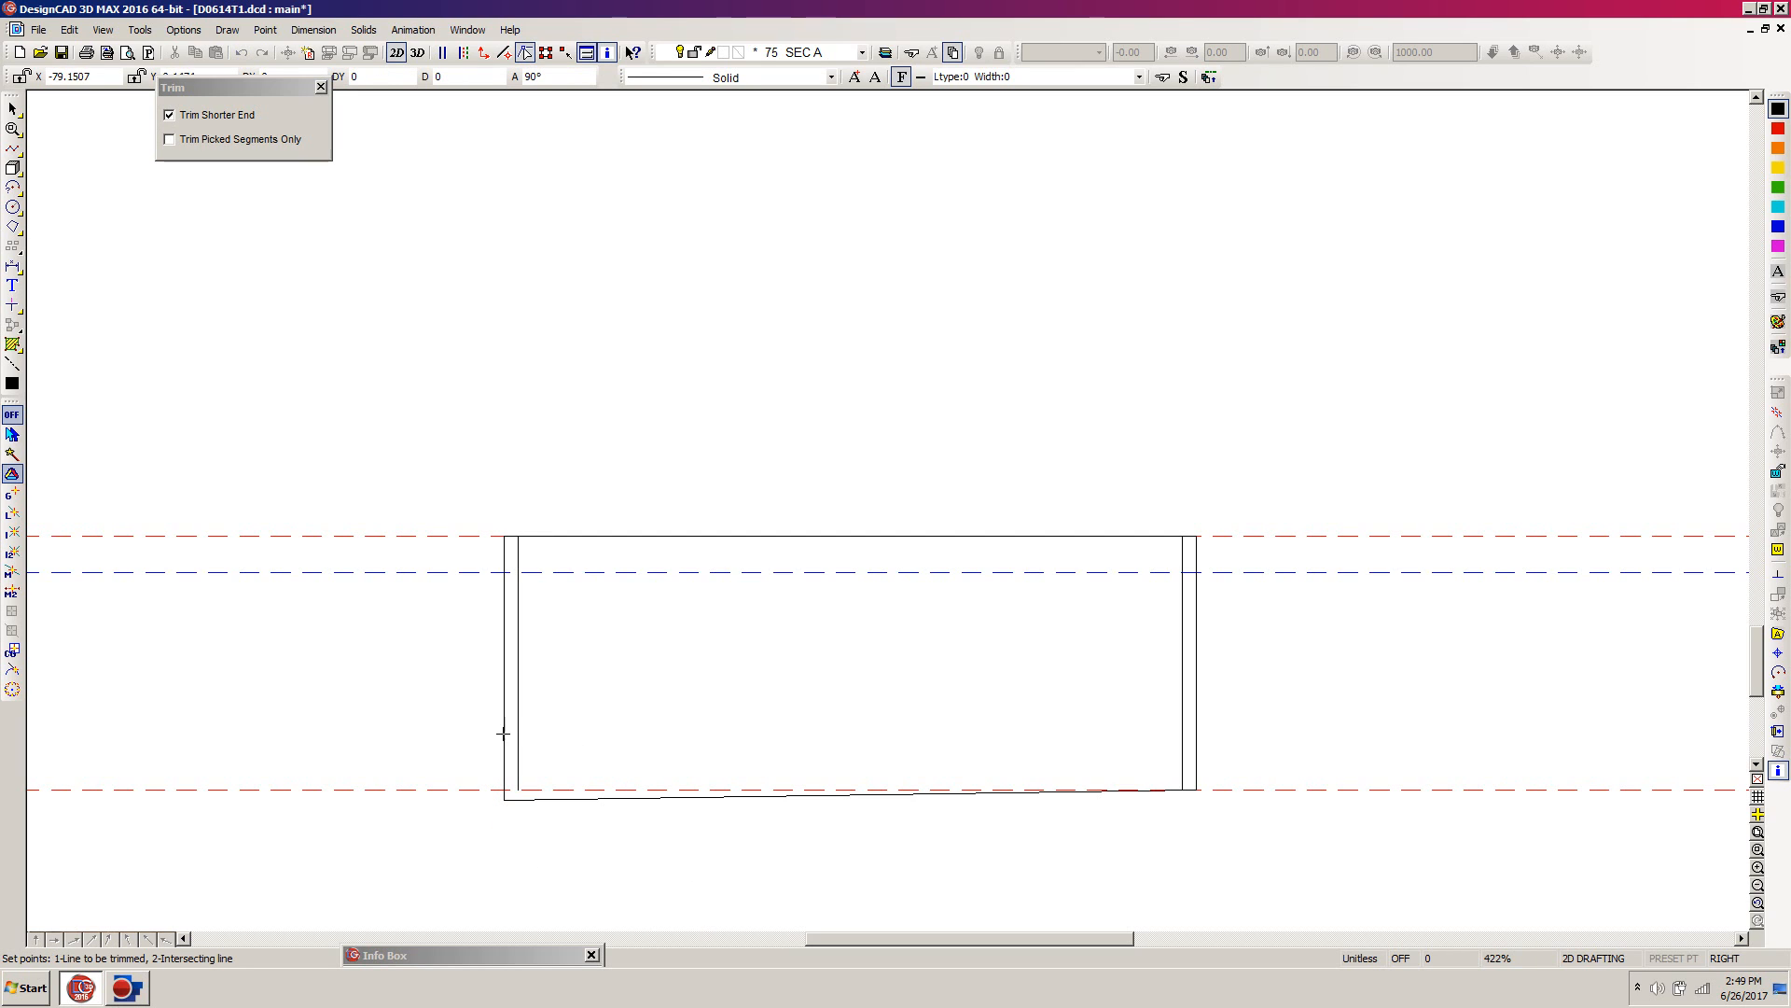
pyautogui.click(520, 732)
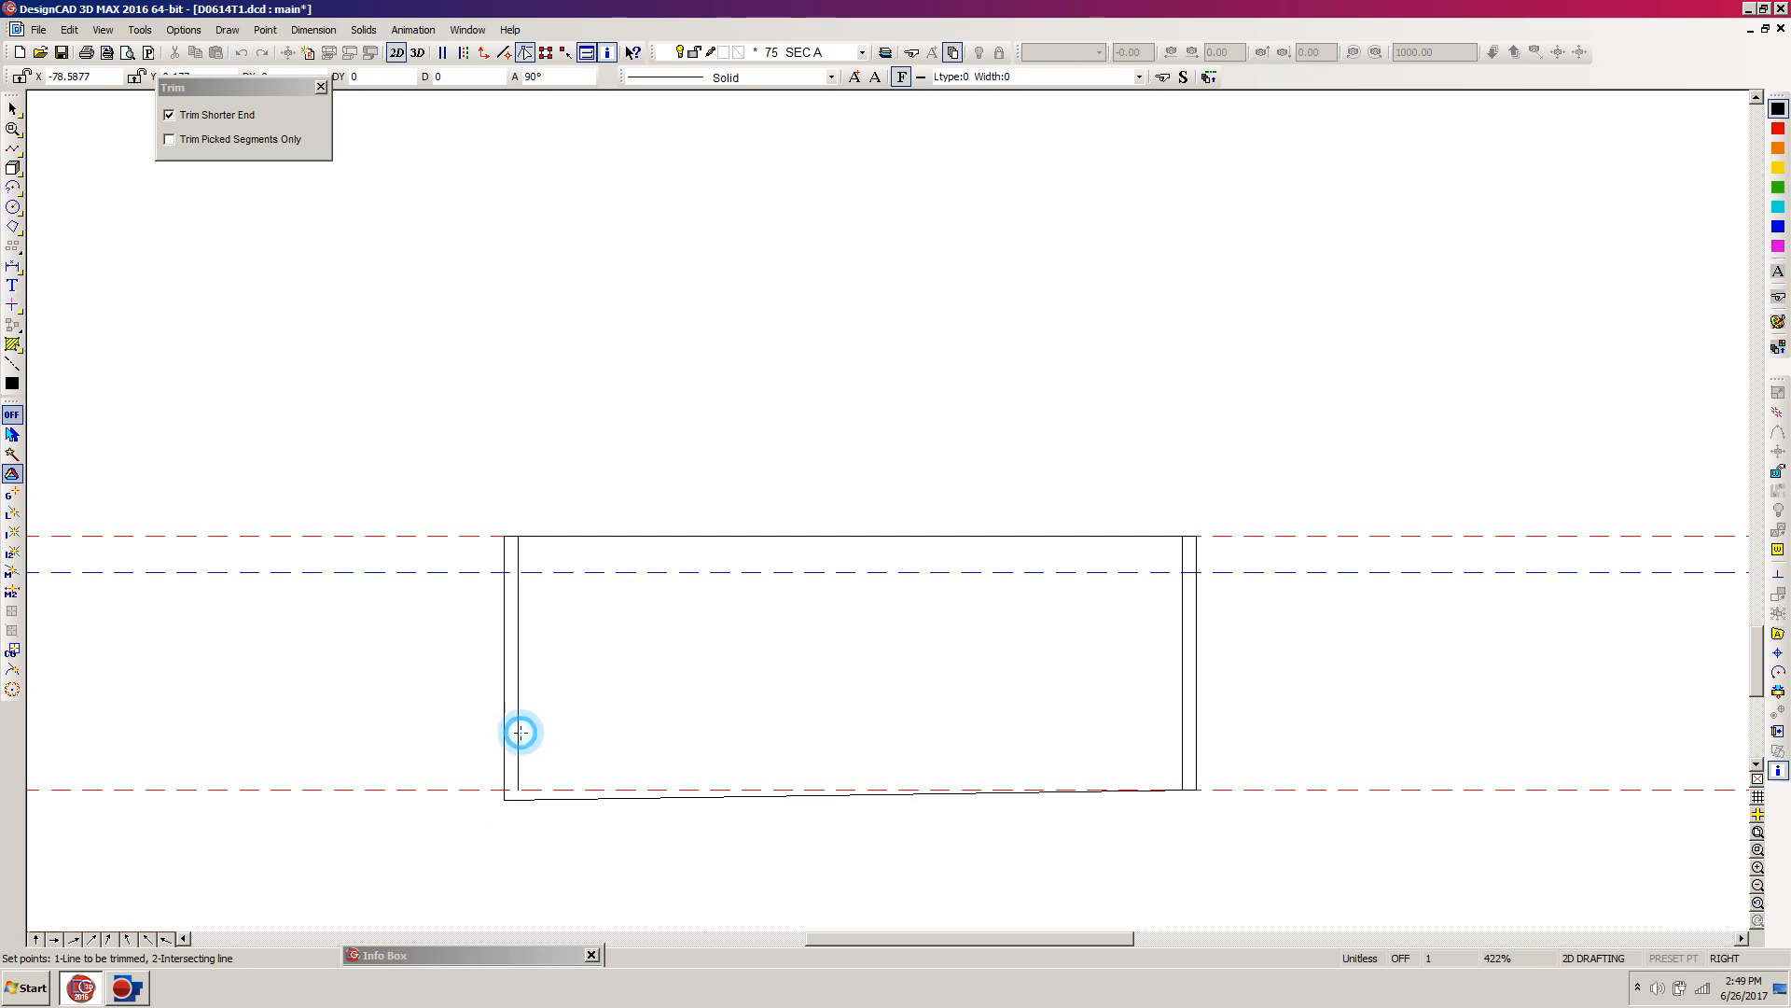
pyautogui.click(541, 798)
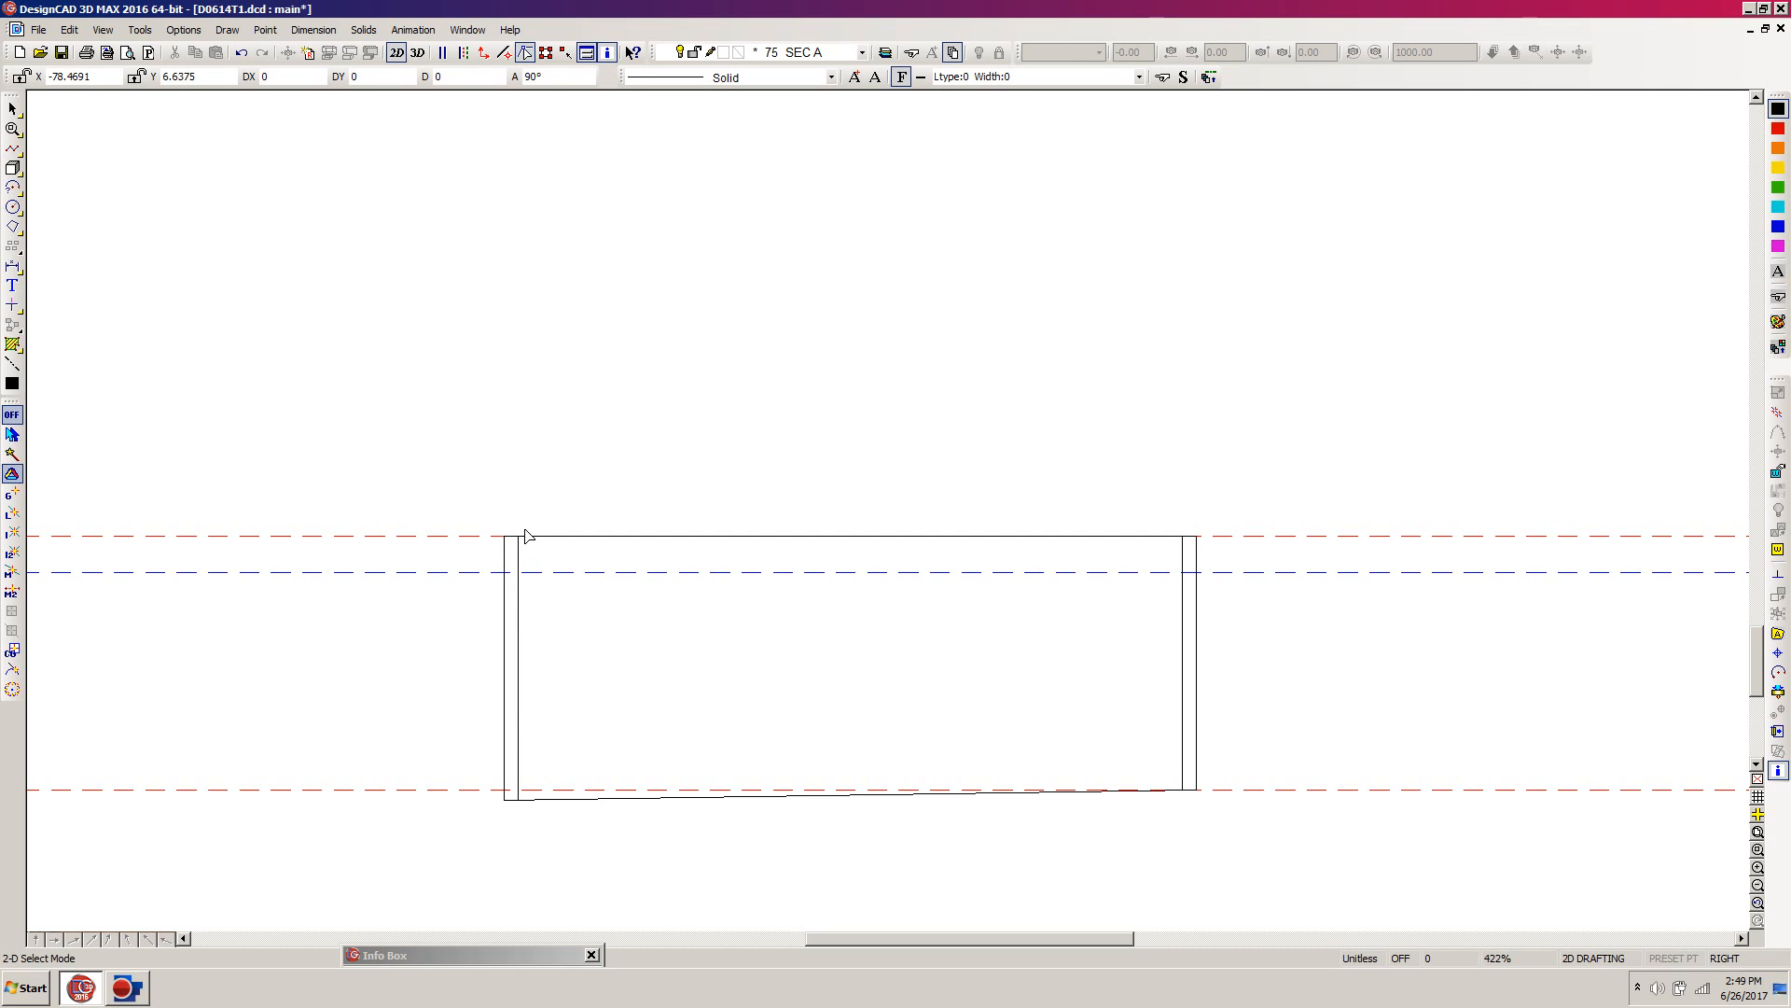
# Draw a horizontal plate line across the left wall, starting at DY -0.125 from the wall's outer top corner
pyautogui.press('l')
pyautogui.press("'")
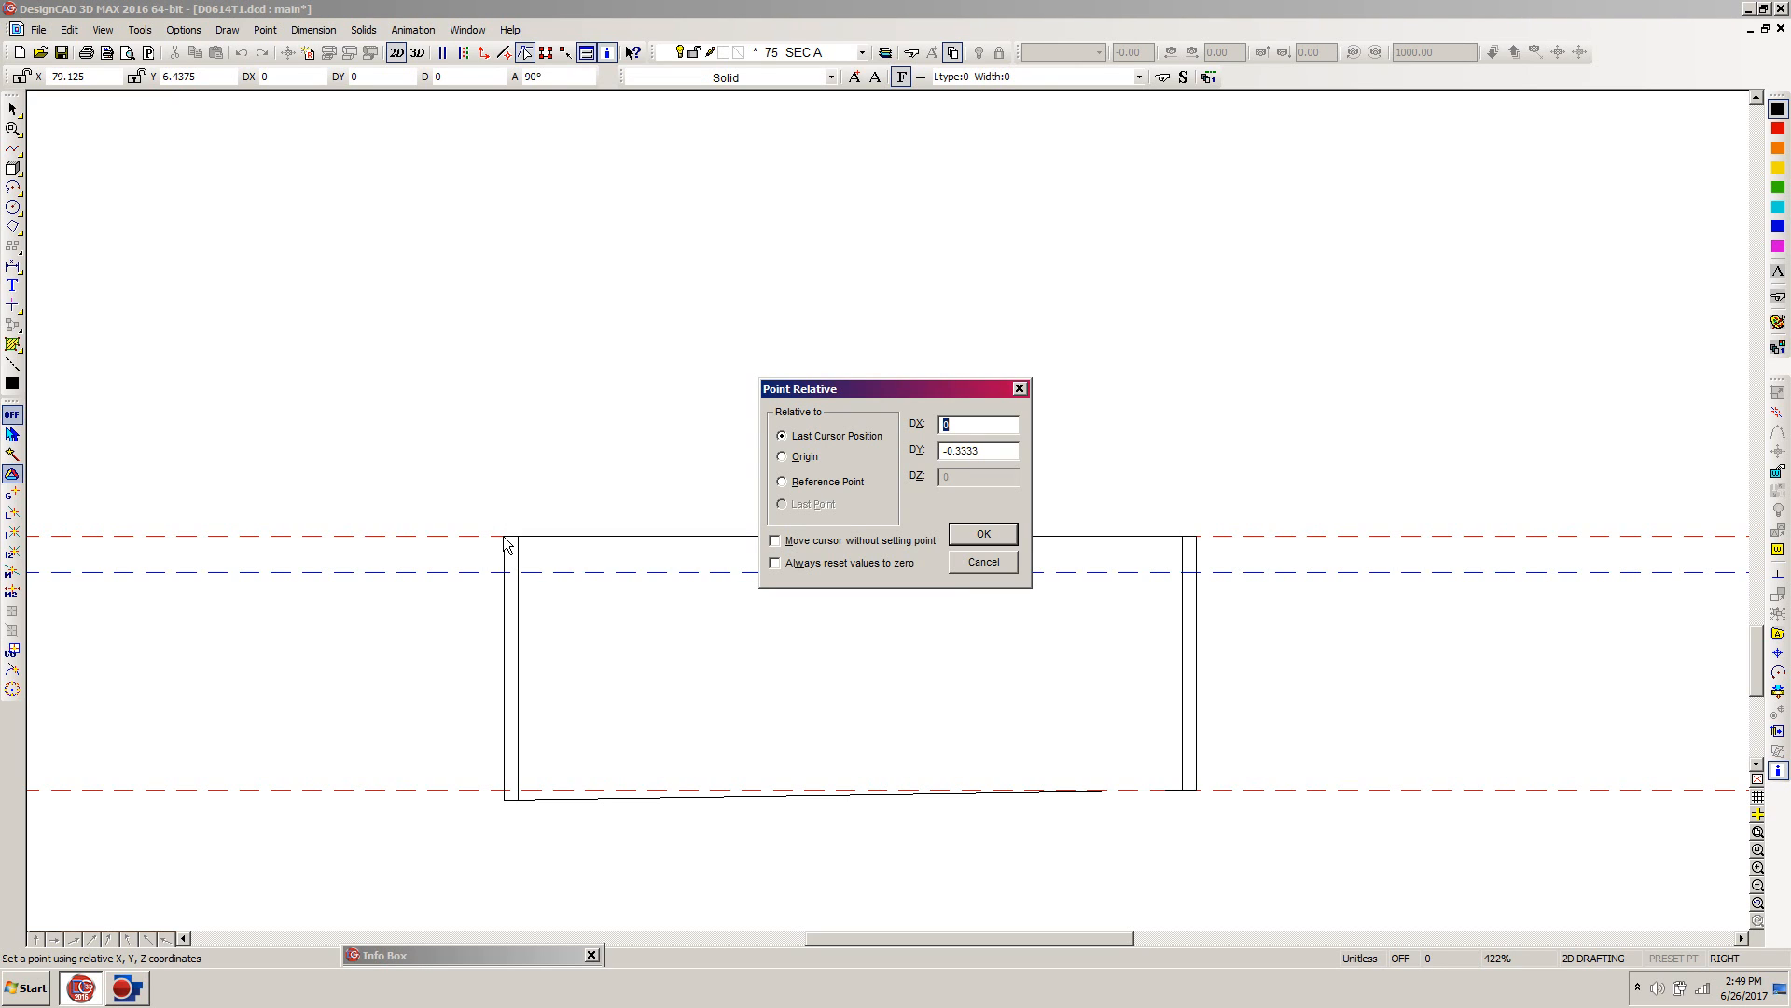
pyautogui.press('Tab')
pyautogui.write('-')
pyautogui.press('Return')
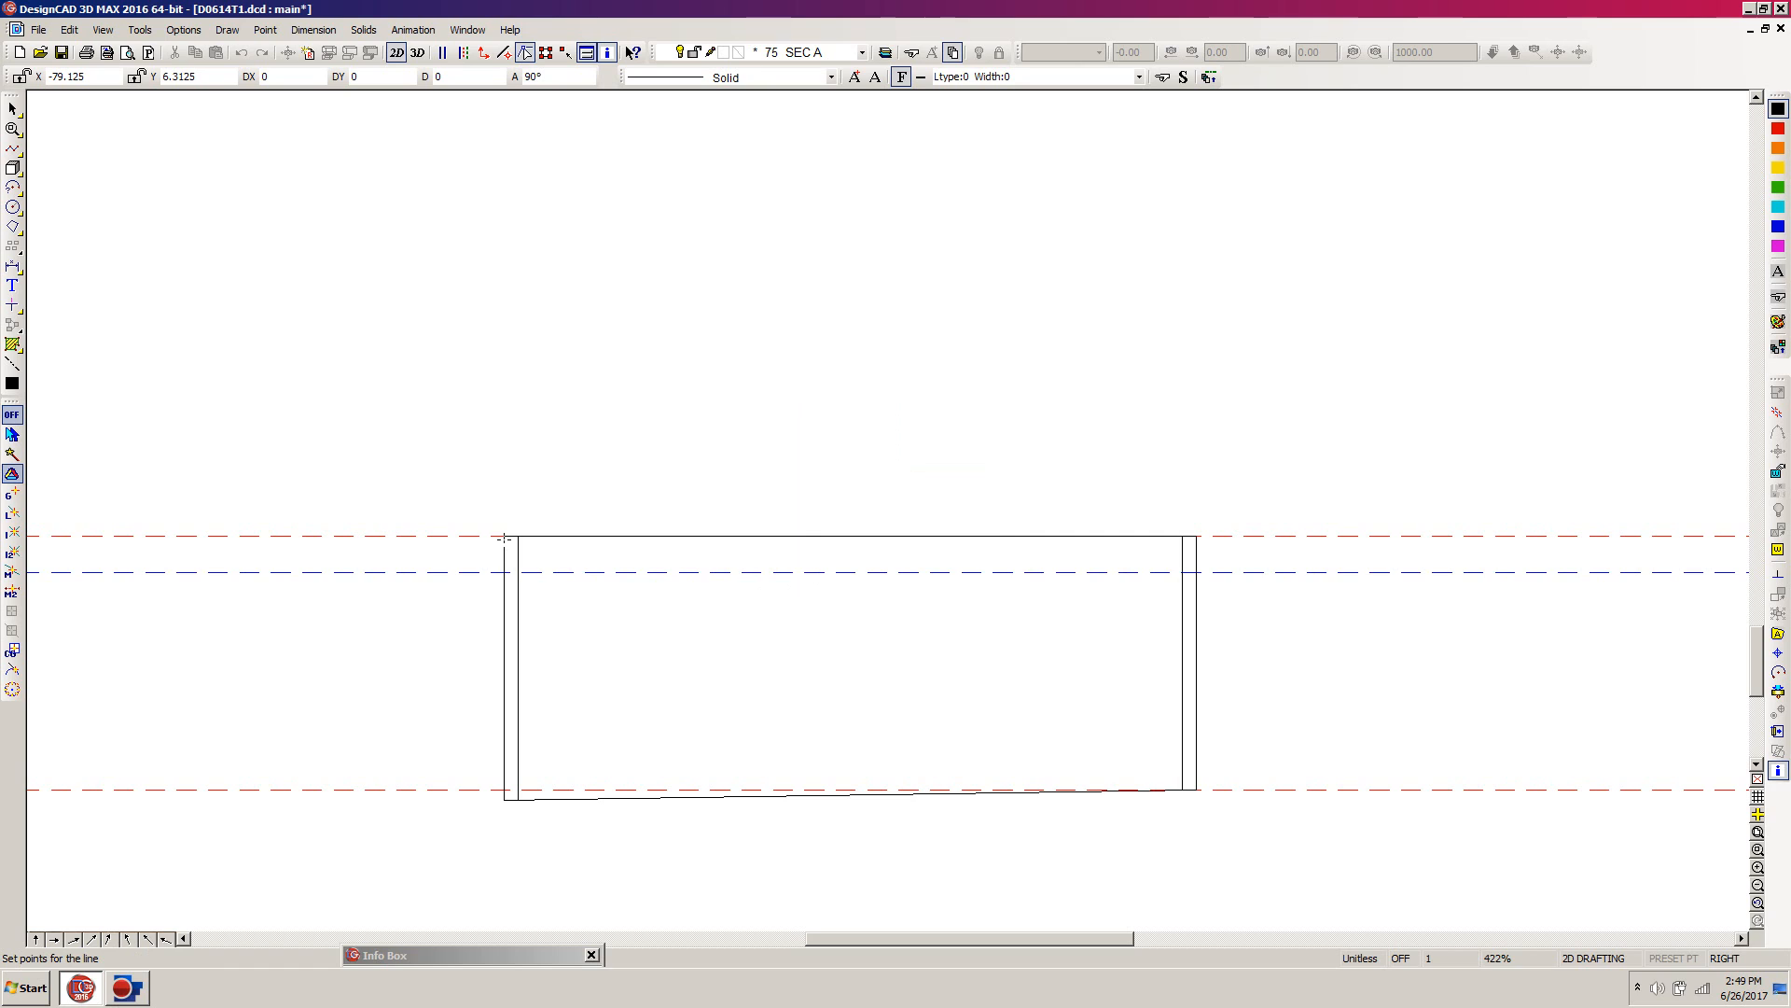
pyautogui.press('o')
pyautogui.click(525, 528)
pyautogui.press('Return')
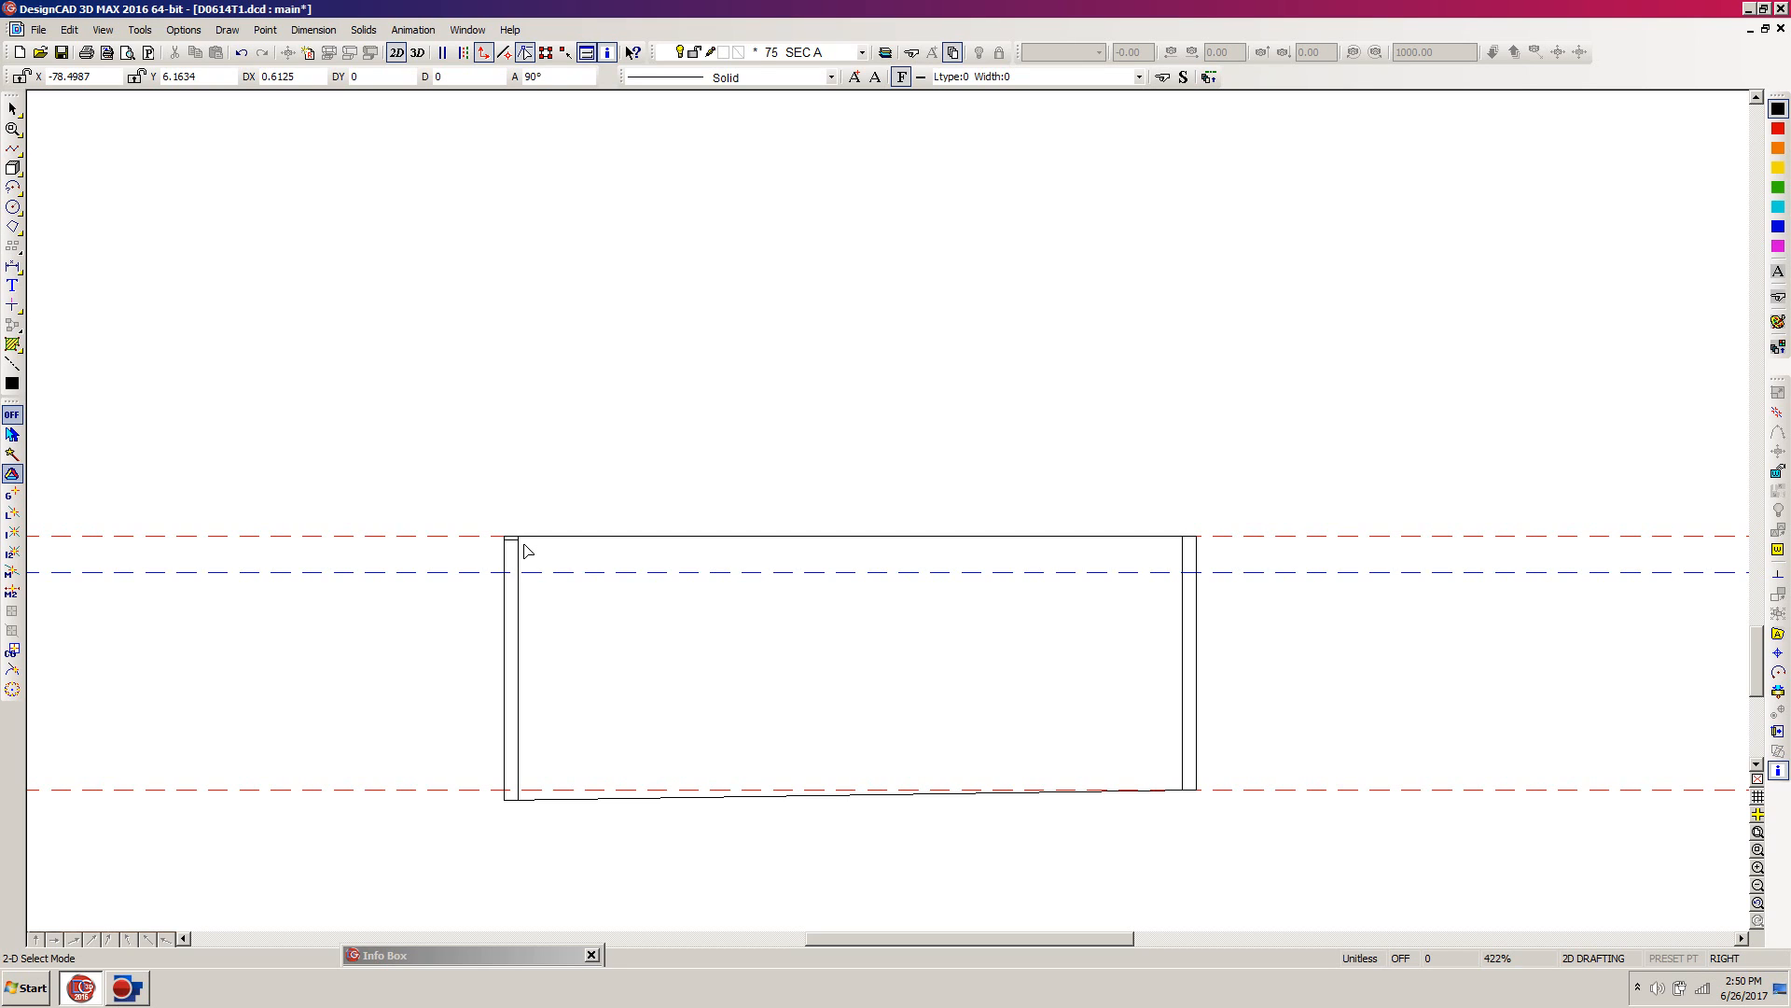
# Copy the short horizontal line in the left wall downward with a relative offset of DX 0, DY -0.125
pyautogui.click(524, 545)
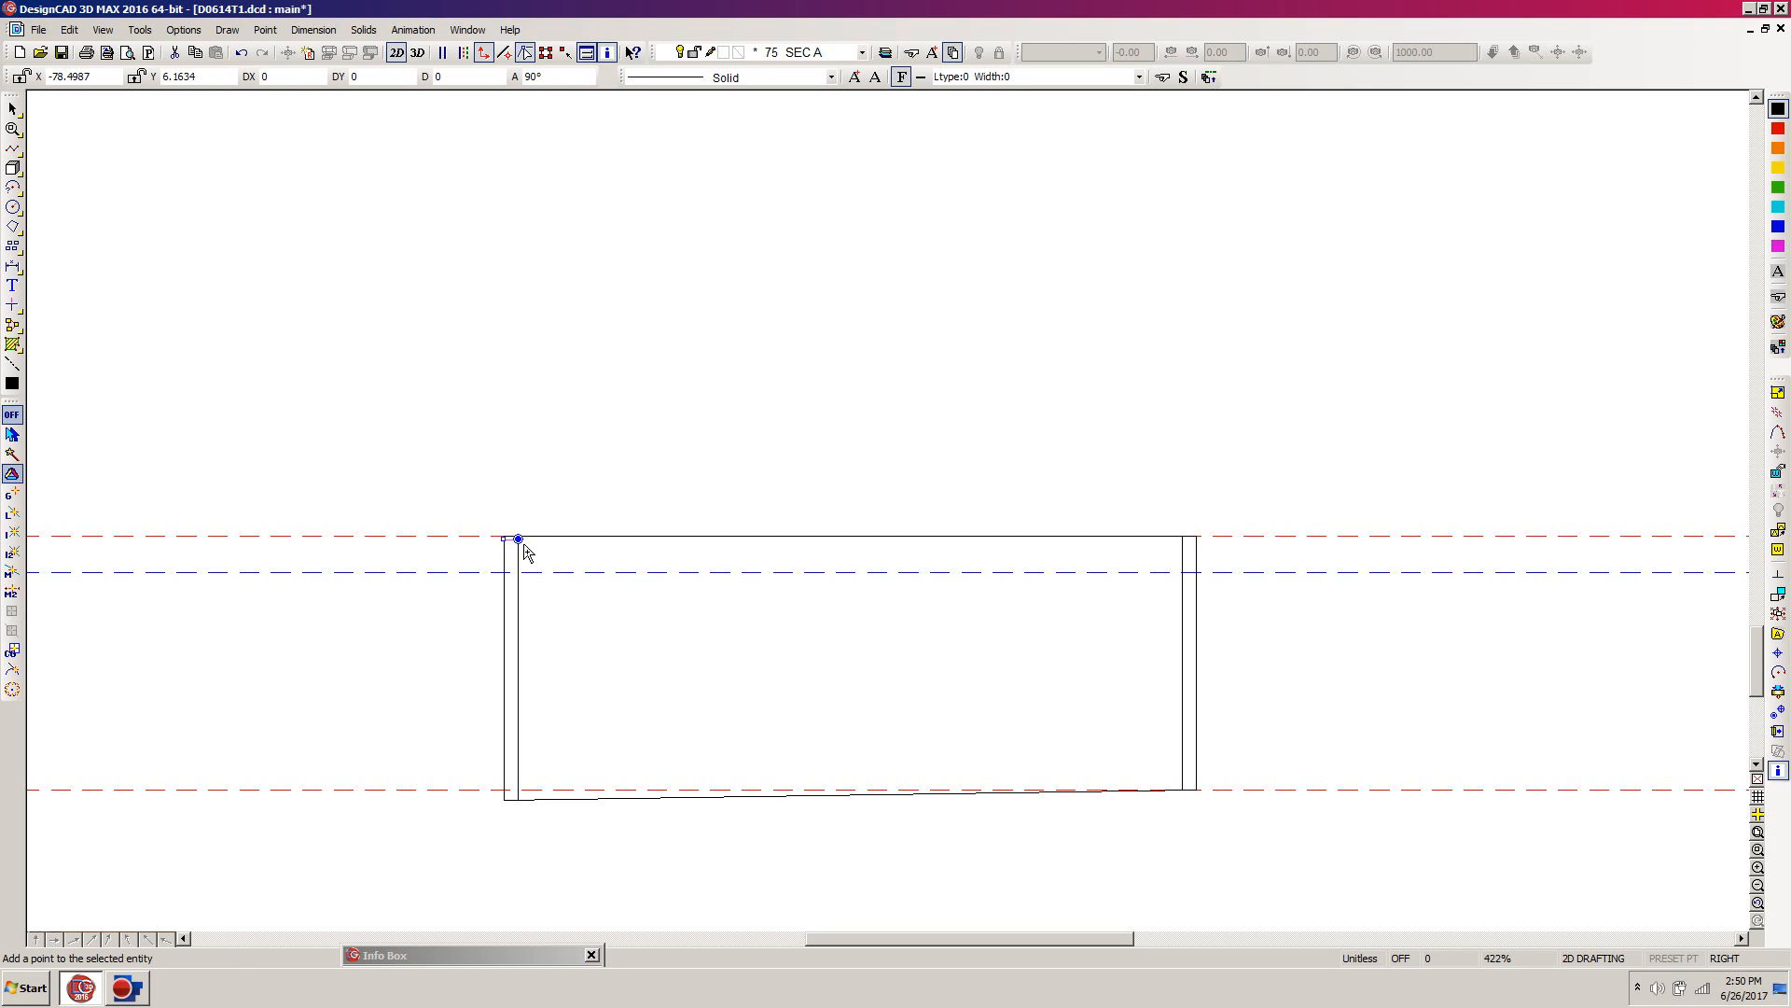
pyautogui.click(519, 540)
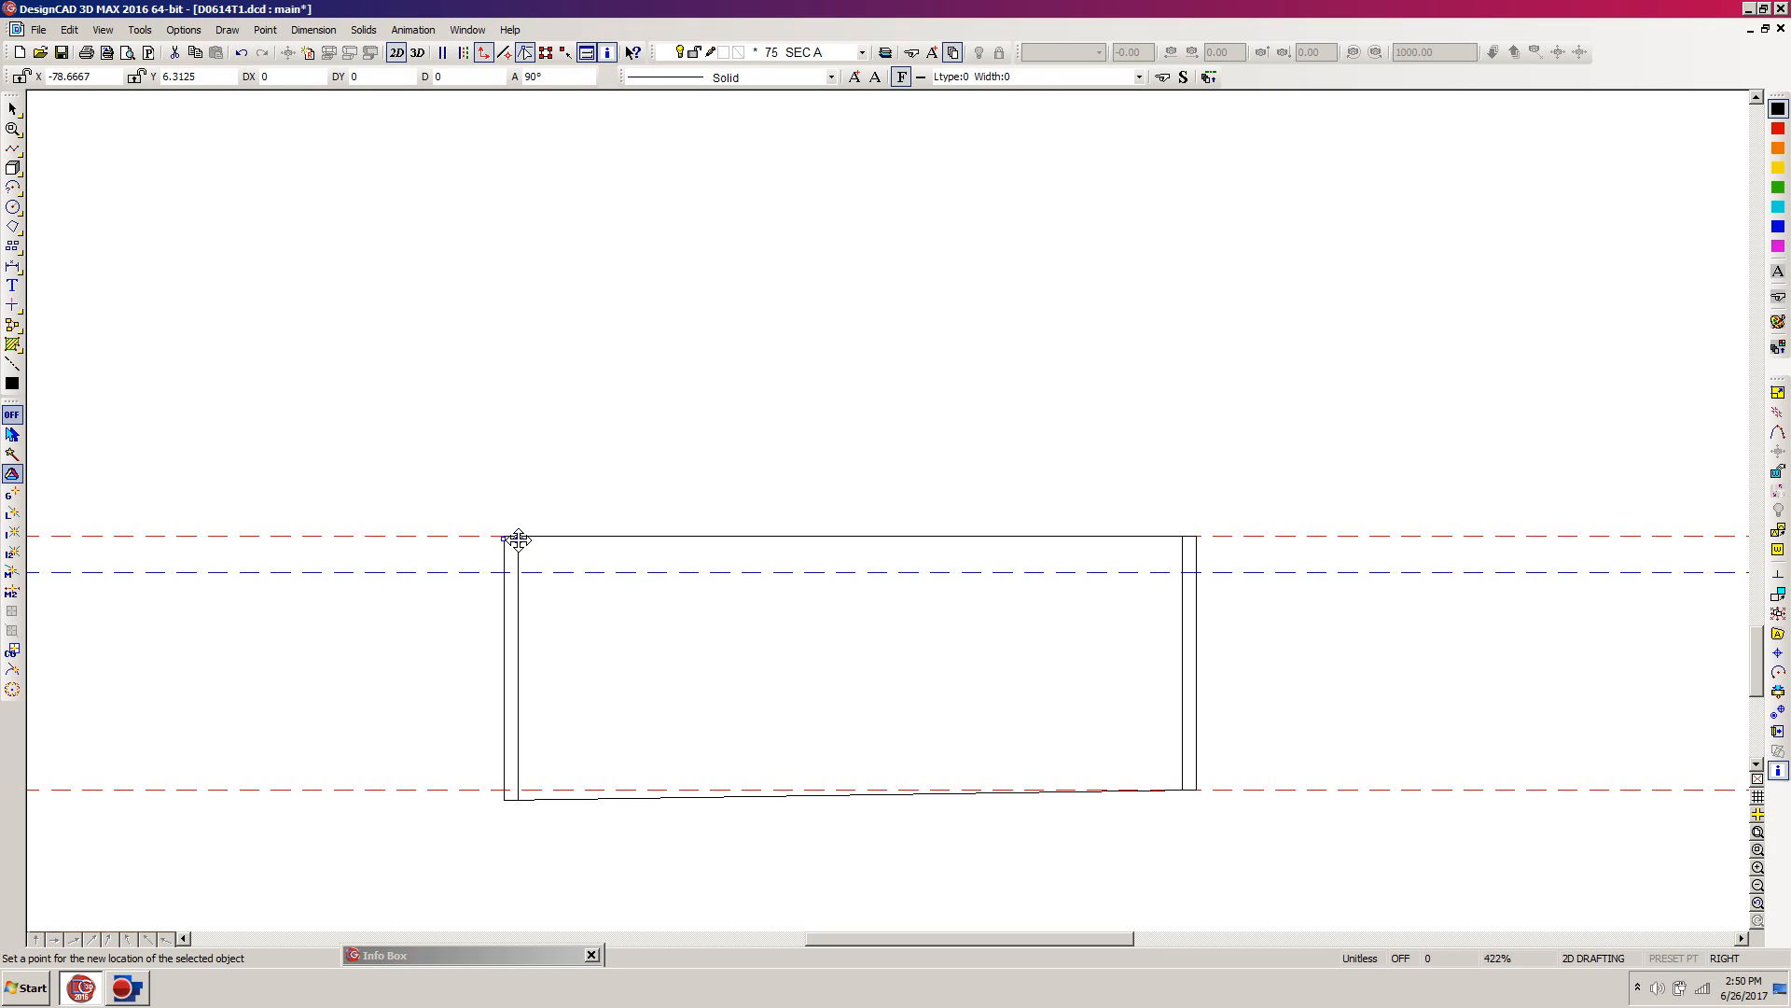
pyautogui.press('c')
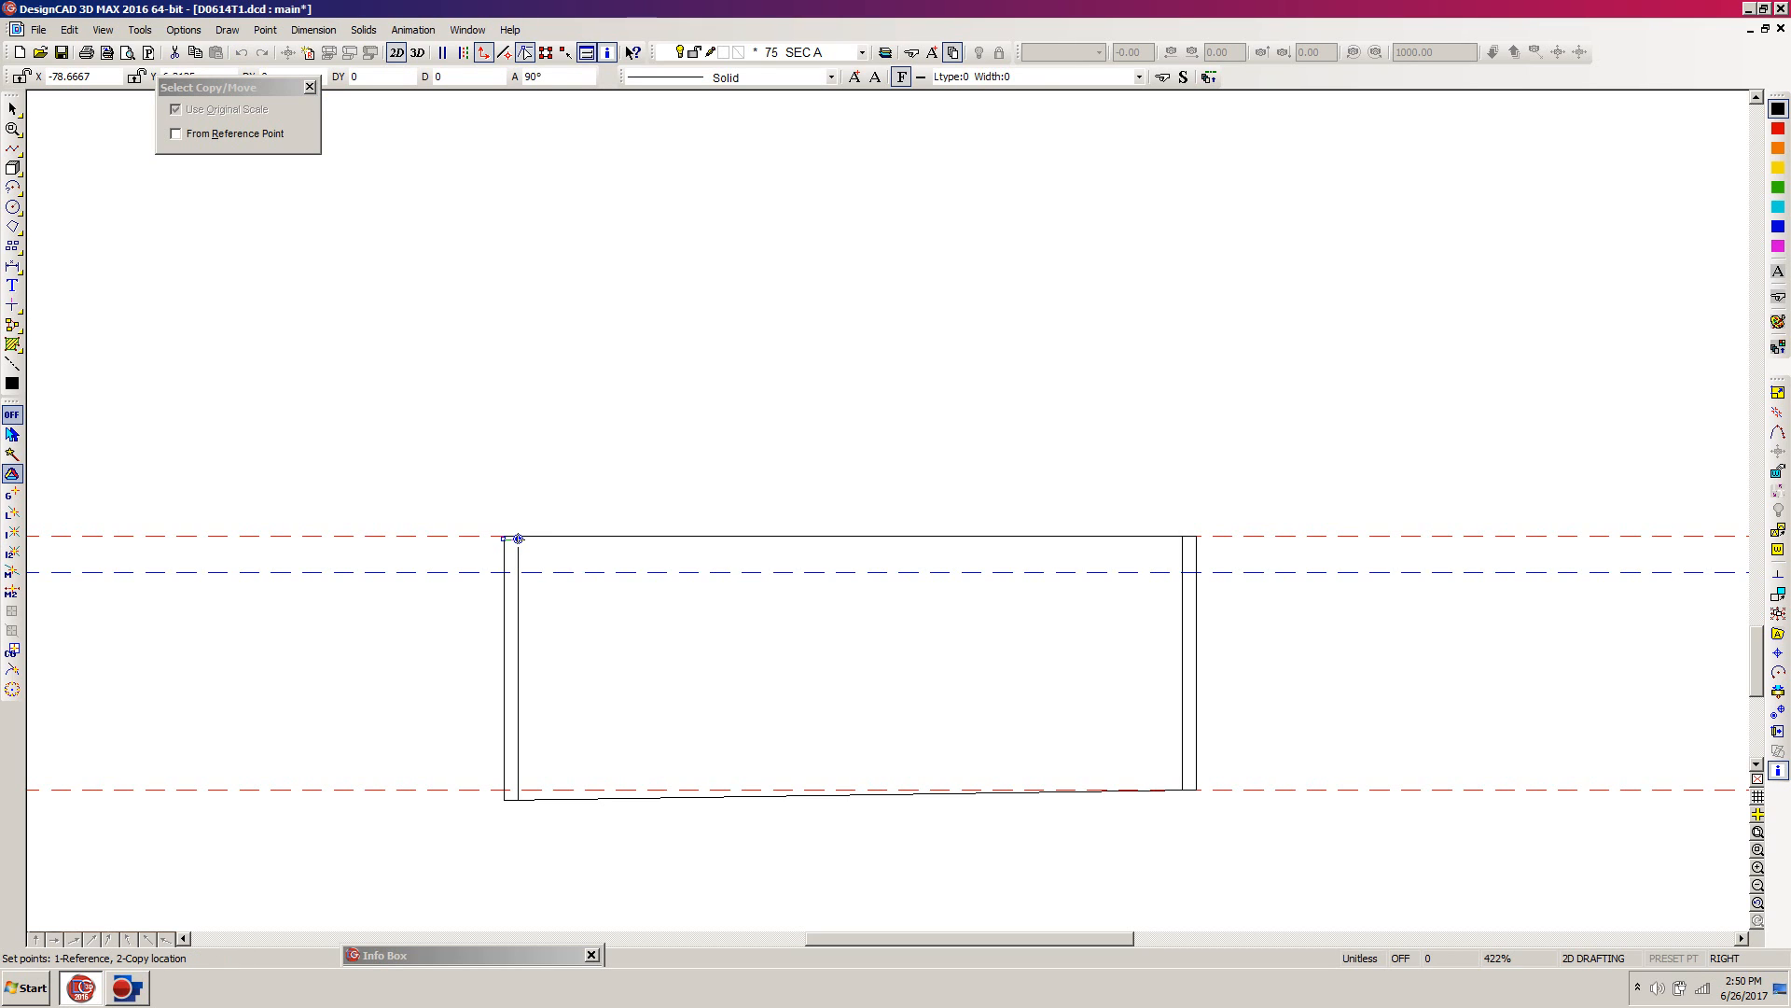
pyautogui.press("'")
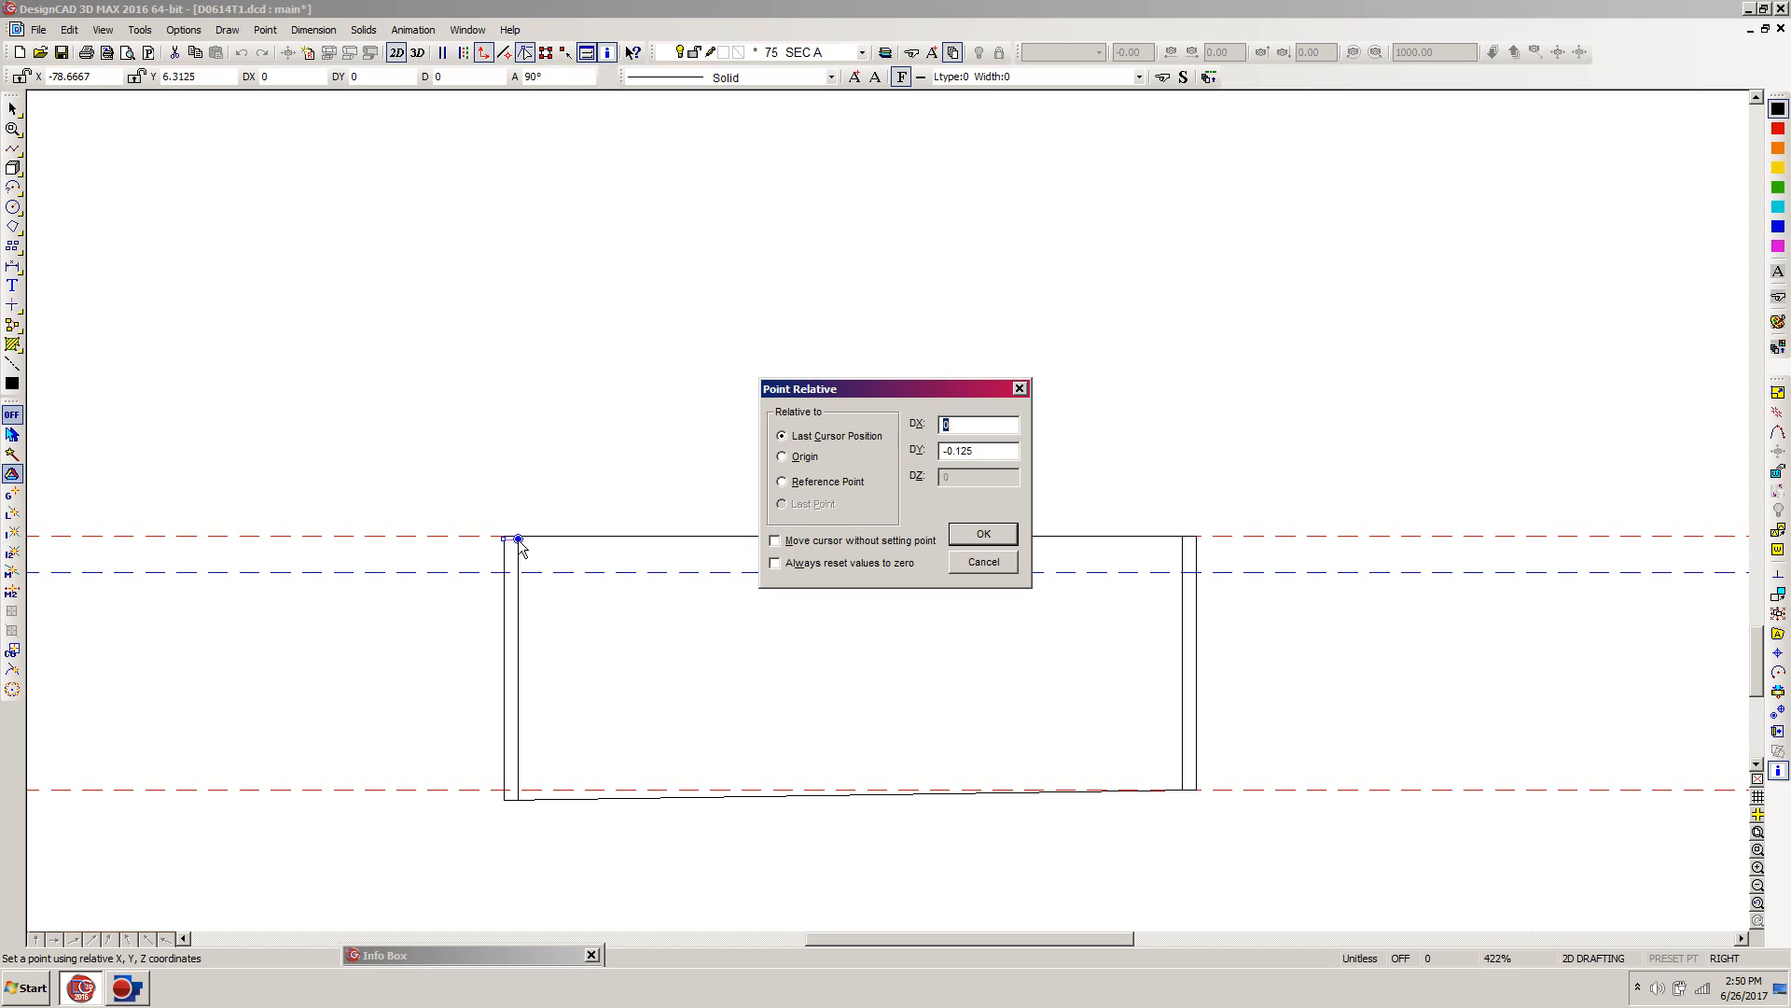
pyautogui.press('Tab')
pyautogui.press('Return')
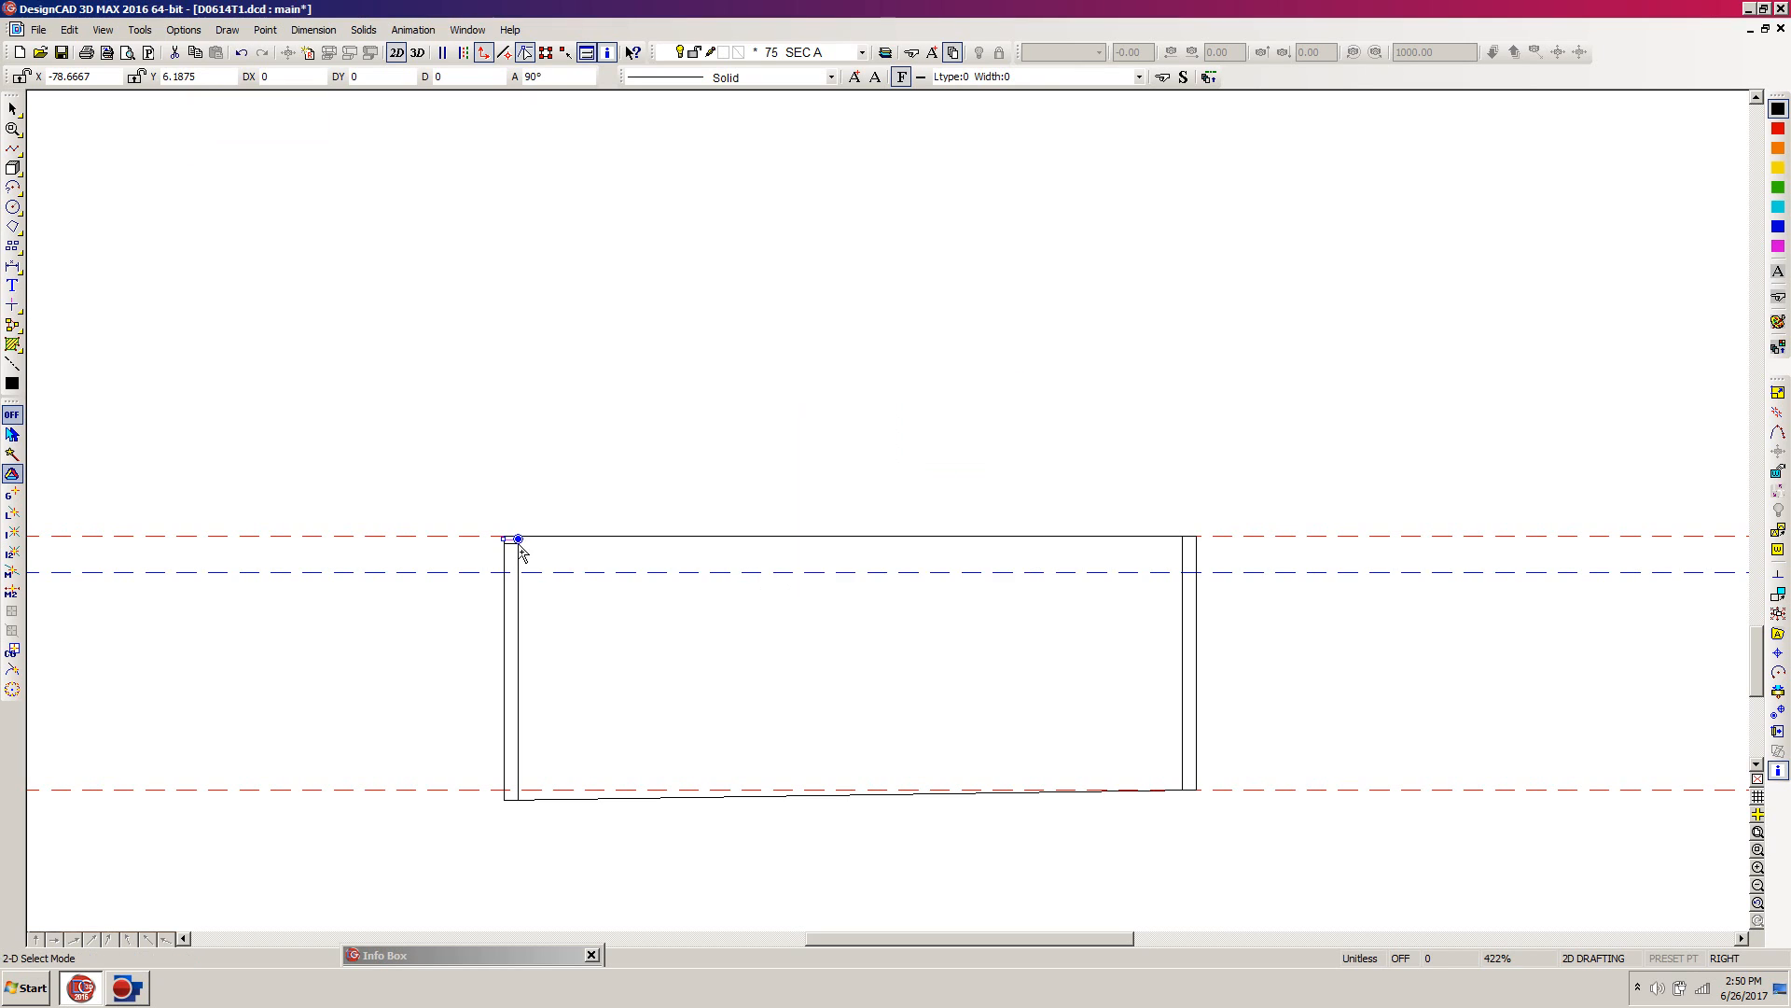
pyautogui.click(541, 632)
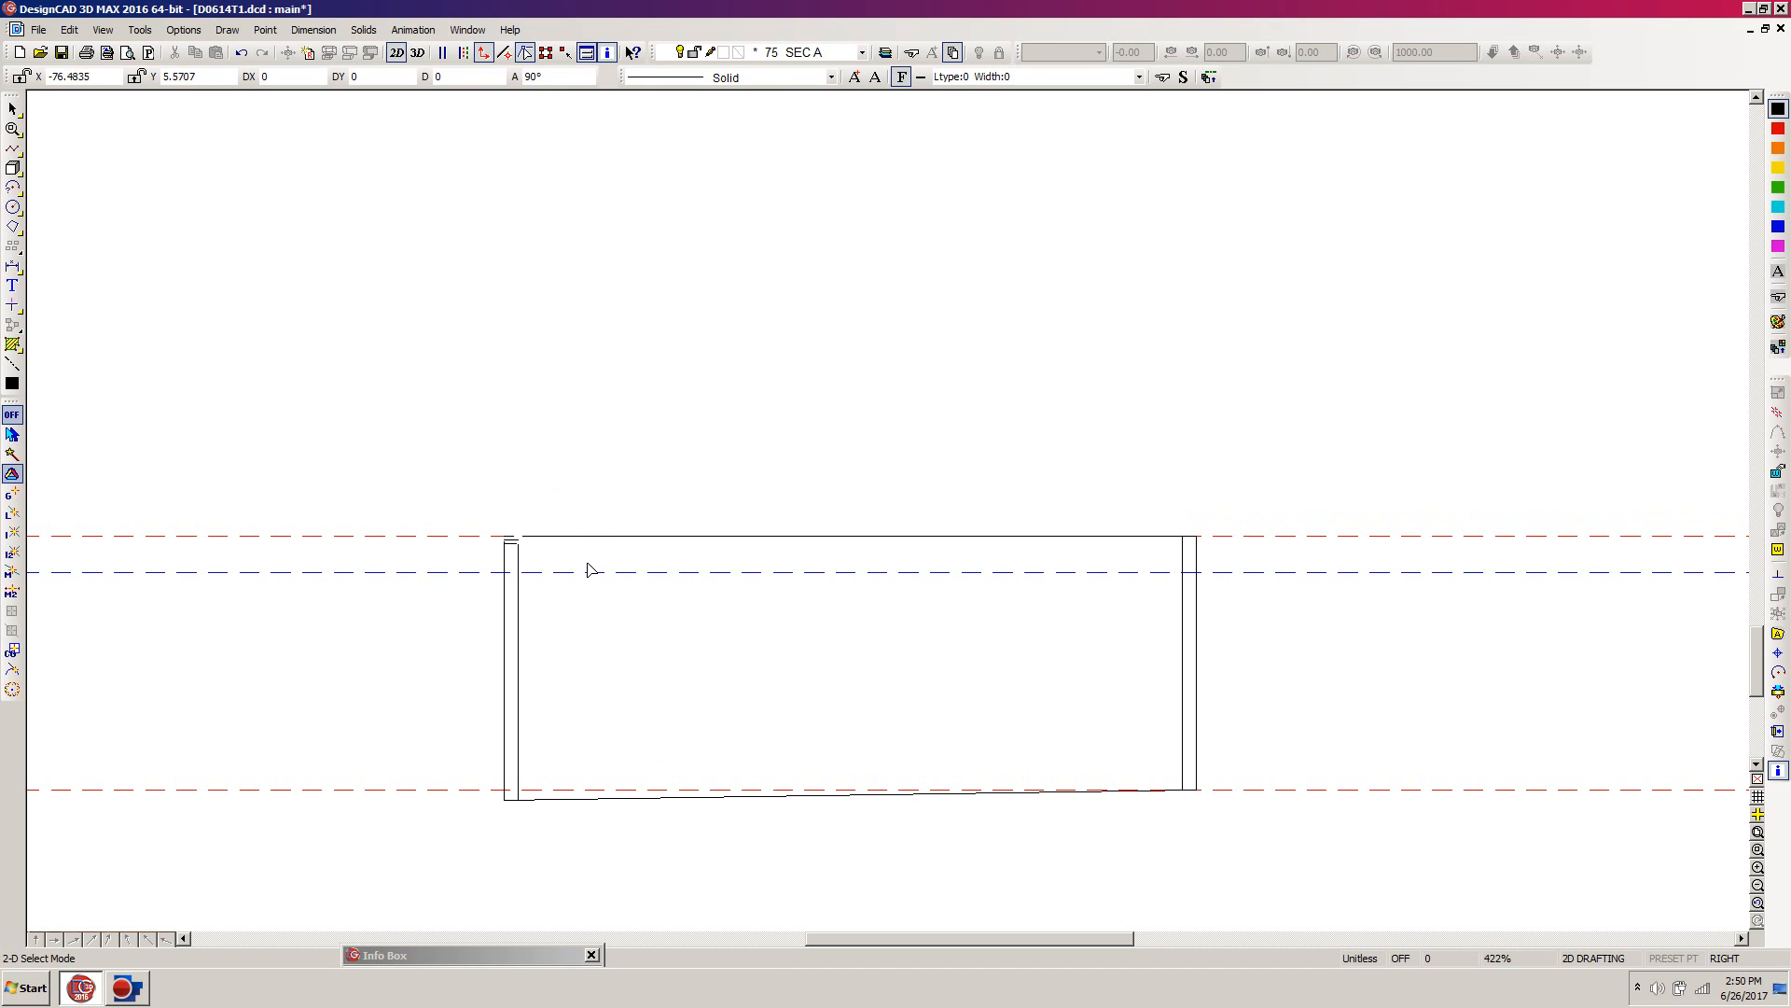
# Select the upper plate line in the left wall and set its selection handle at the lower plate line's inner end
pyautogui.moveTo(572, 475); pyautogui.dragTo(412, 592)
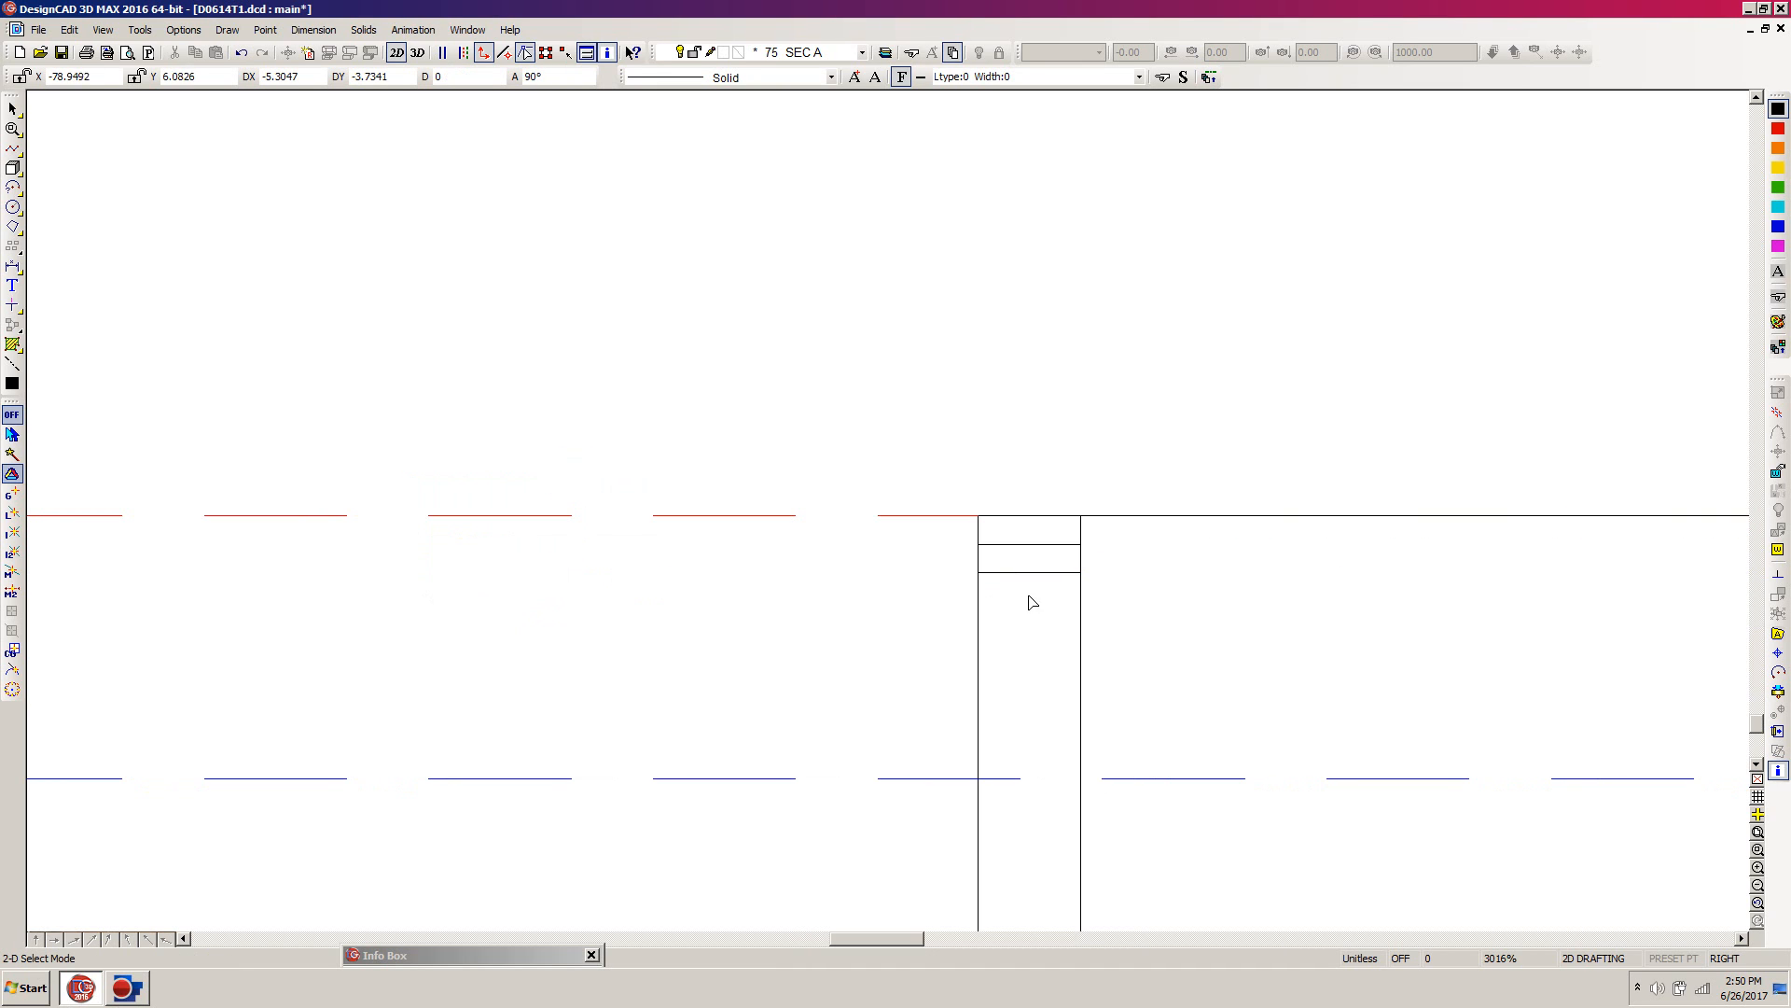
pyautogui.click(1044, 543)
pyautogui.moveTo(1044, 541); pyautogui.dragTo(1041, 541)
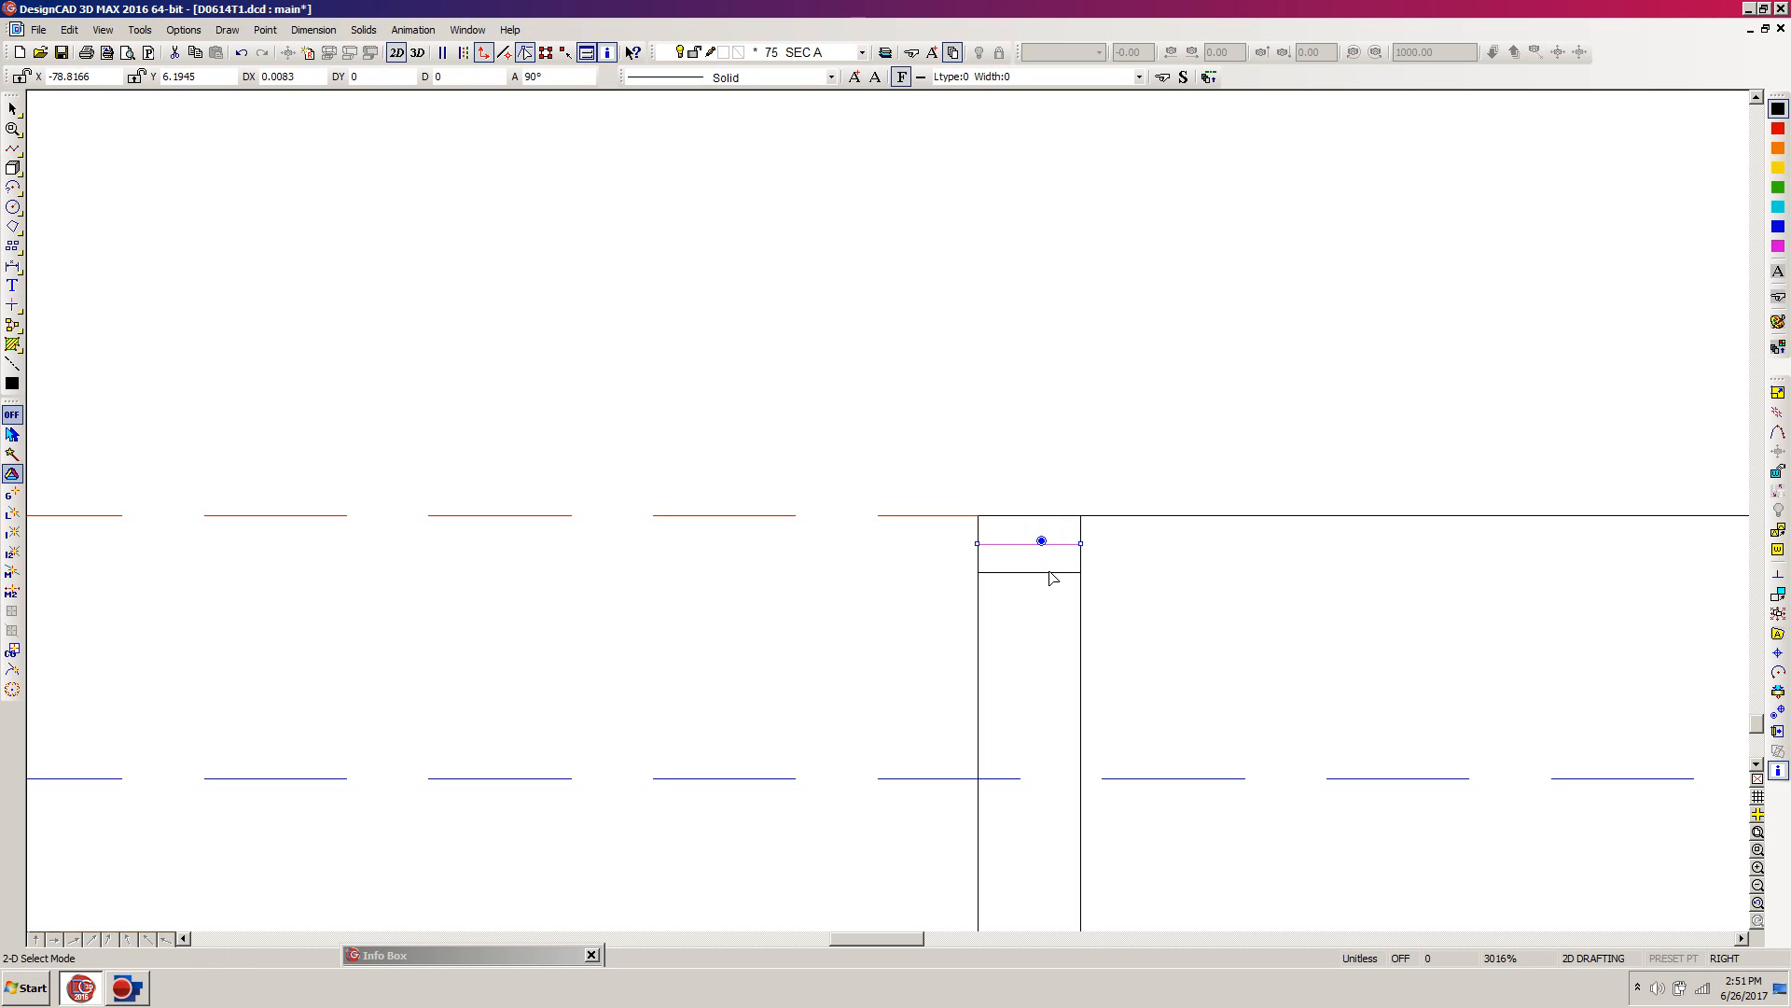
pyautogui.click(1778, 713)
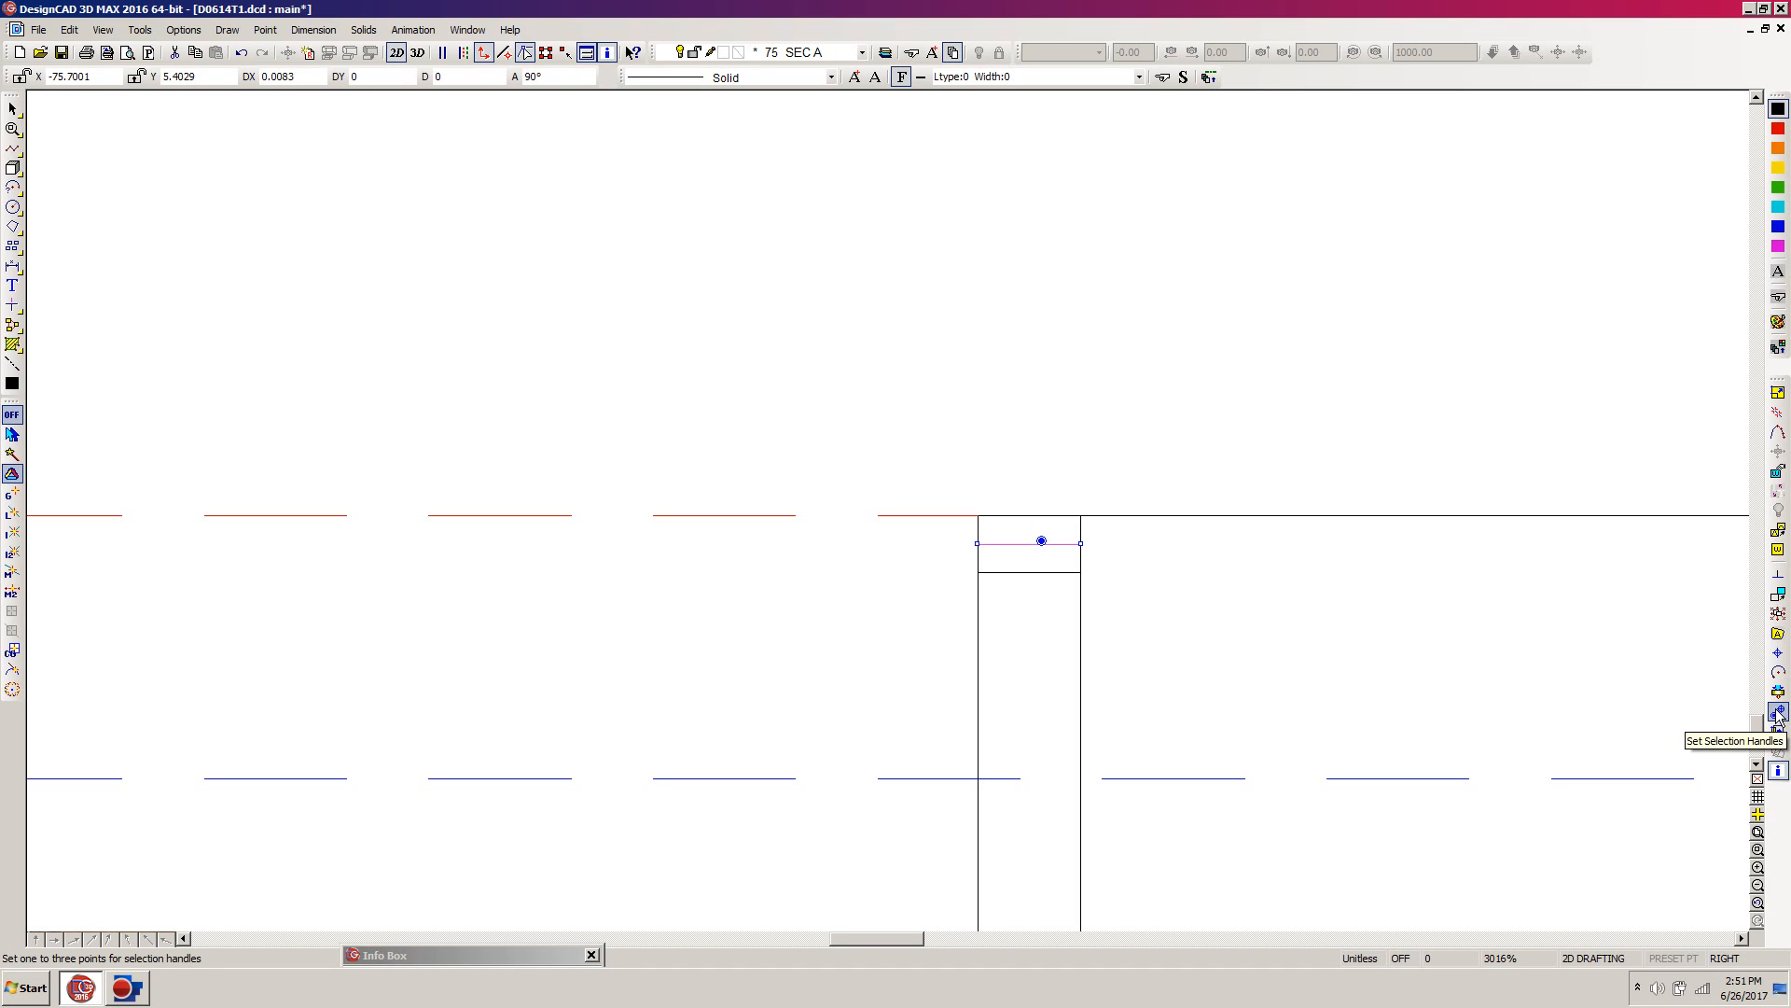
pyautogui.click(1778, 713)
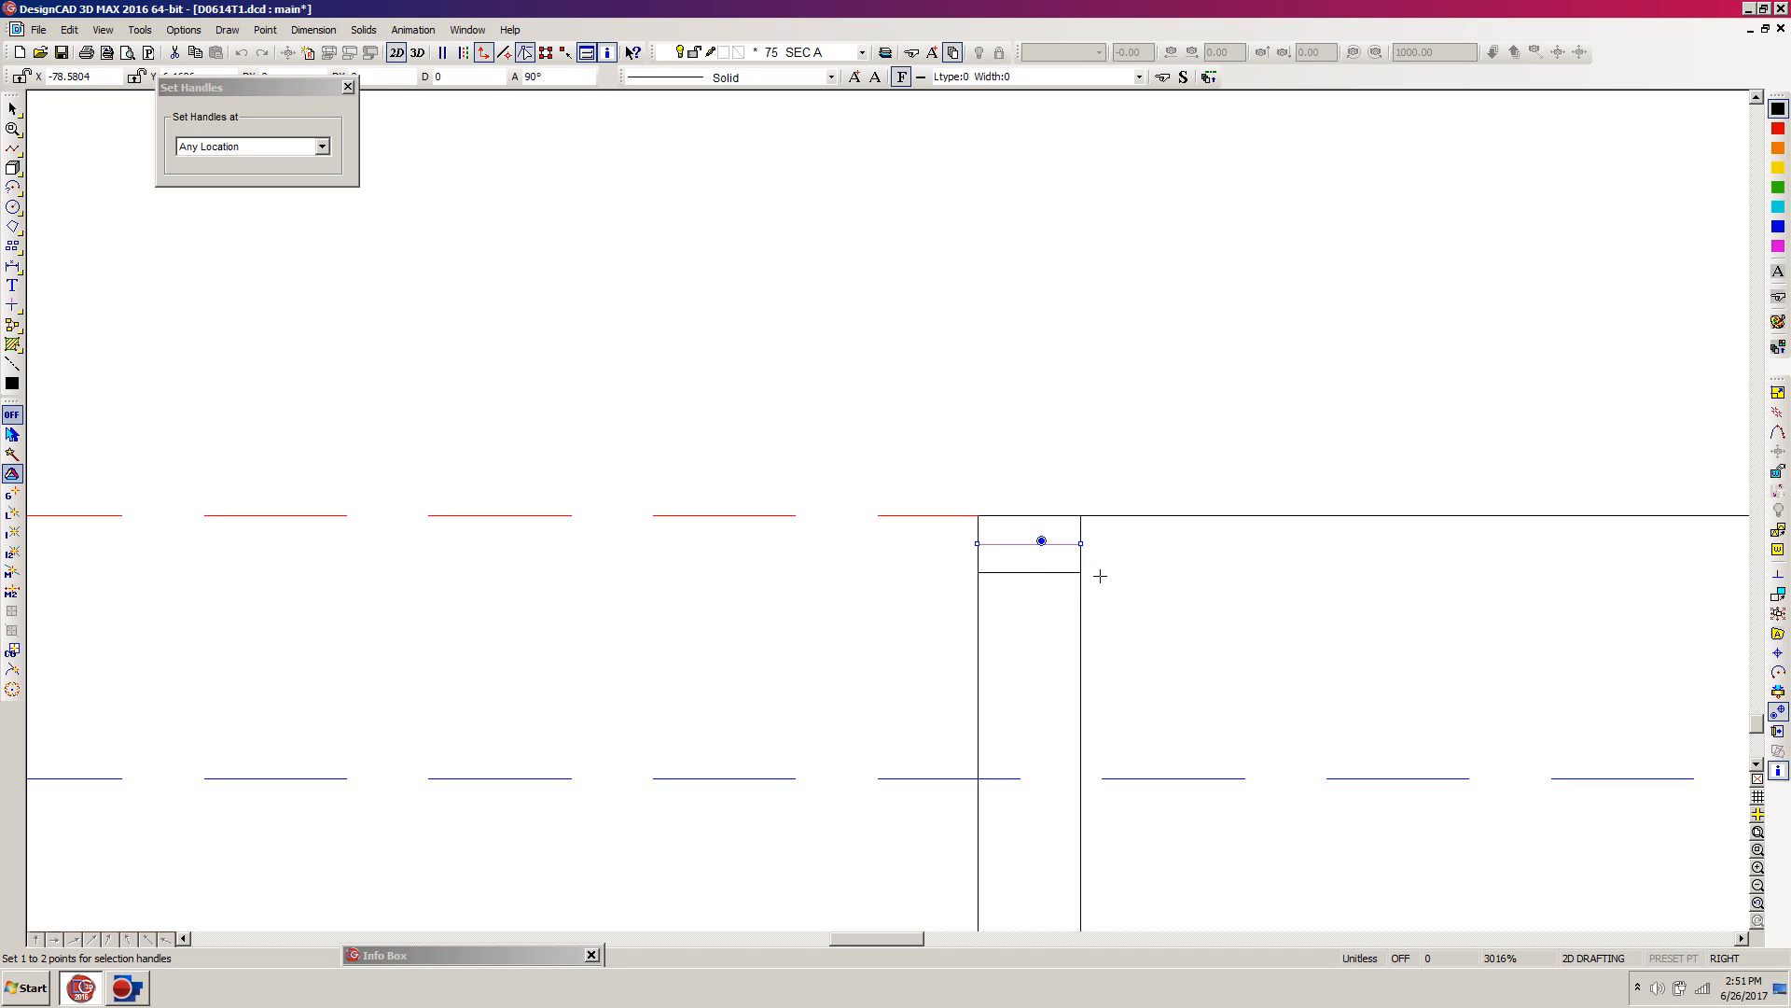
pyautogui.click(1081, 573)
pyautogui.press('Return')
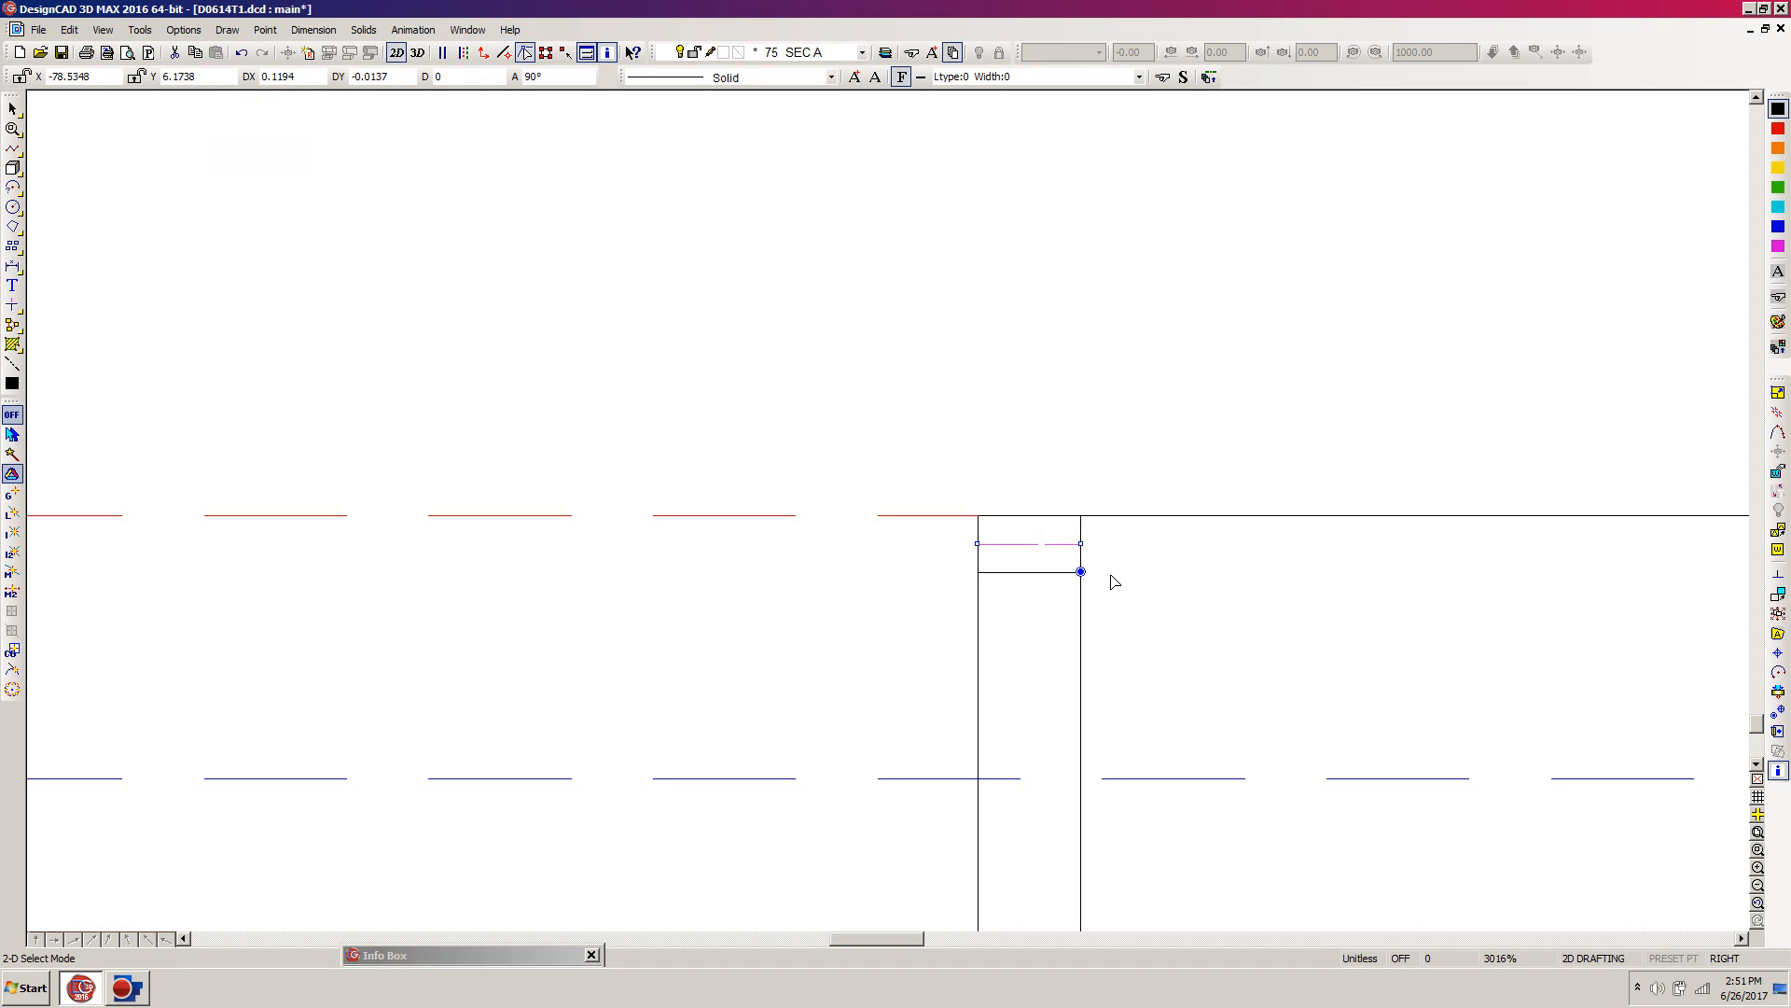
pyautogui.click(1083, 575)
# Copy the selected plate line to the left wall's inner bottom corner to form the bottom plate
pyautogui.scroll(-1, 1477, 606)
pyautogui.scroll(-3, 1479, 606)
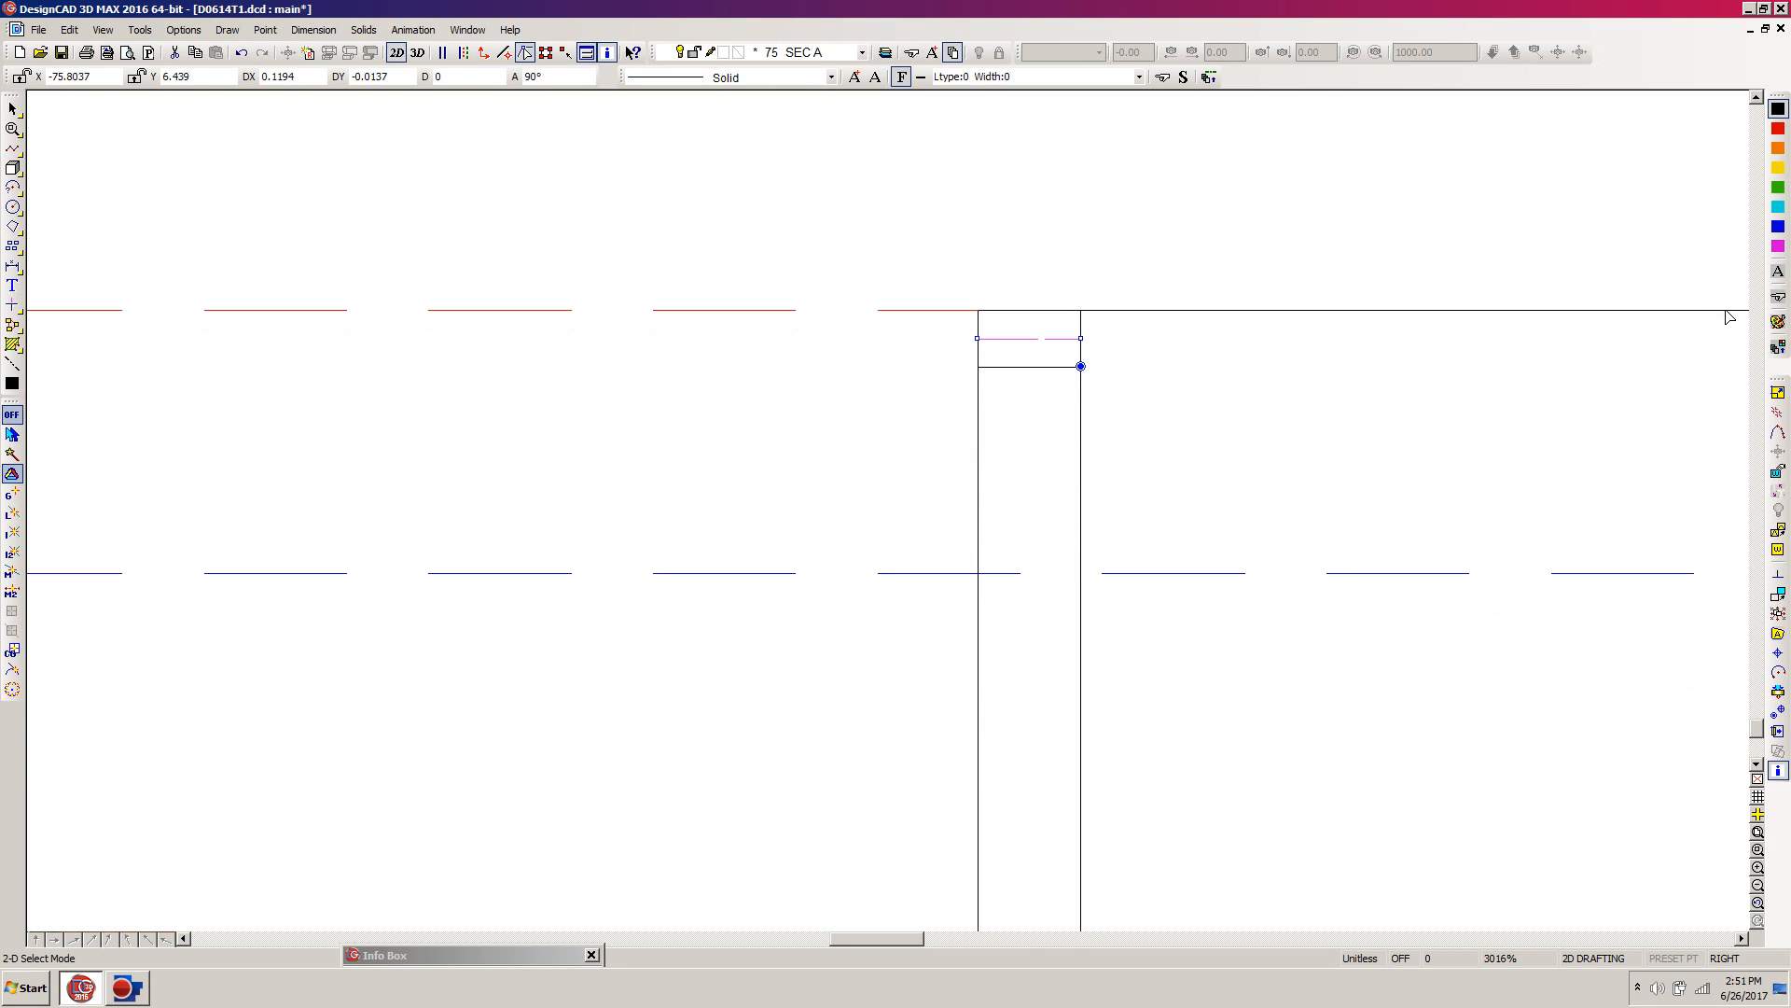
pyautogui.scroll(-4, 1621, 504)
pyautogui.scroll(-4, 1534, 723)
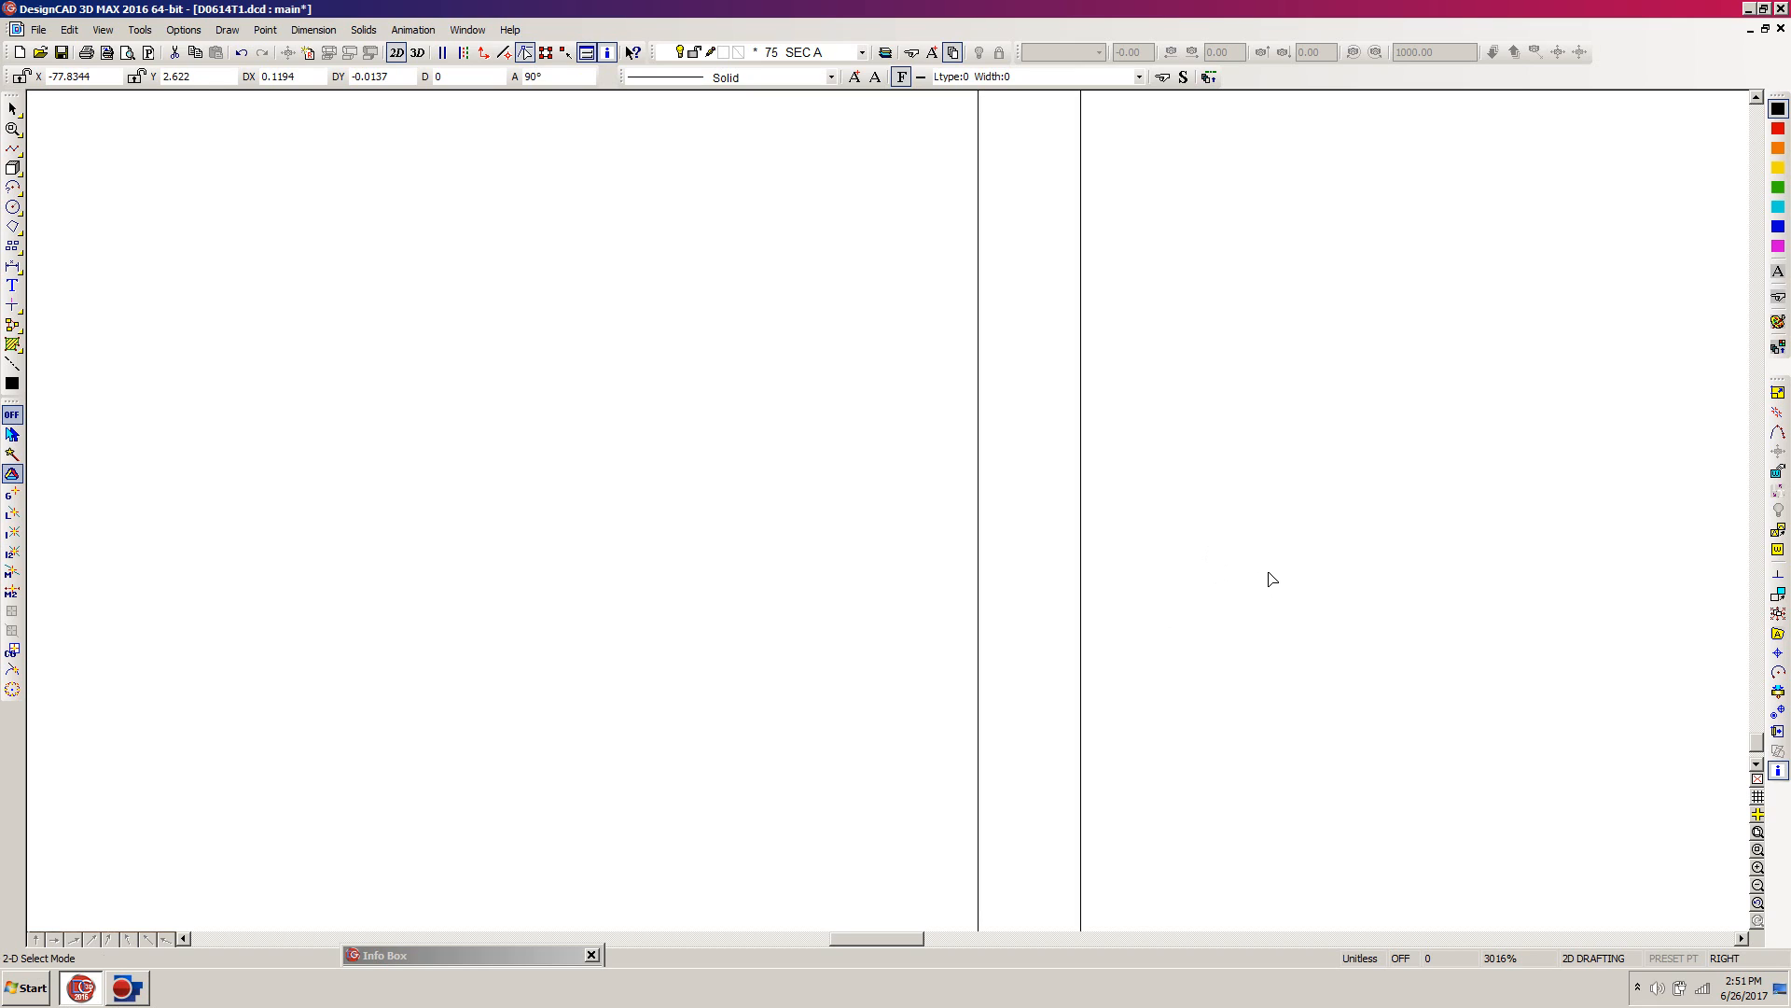
pyautogui.scroll(-4, 1269, 579)
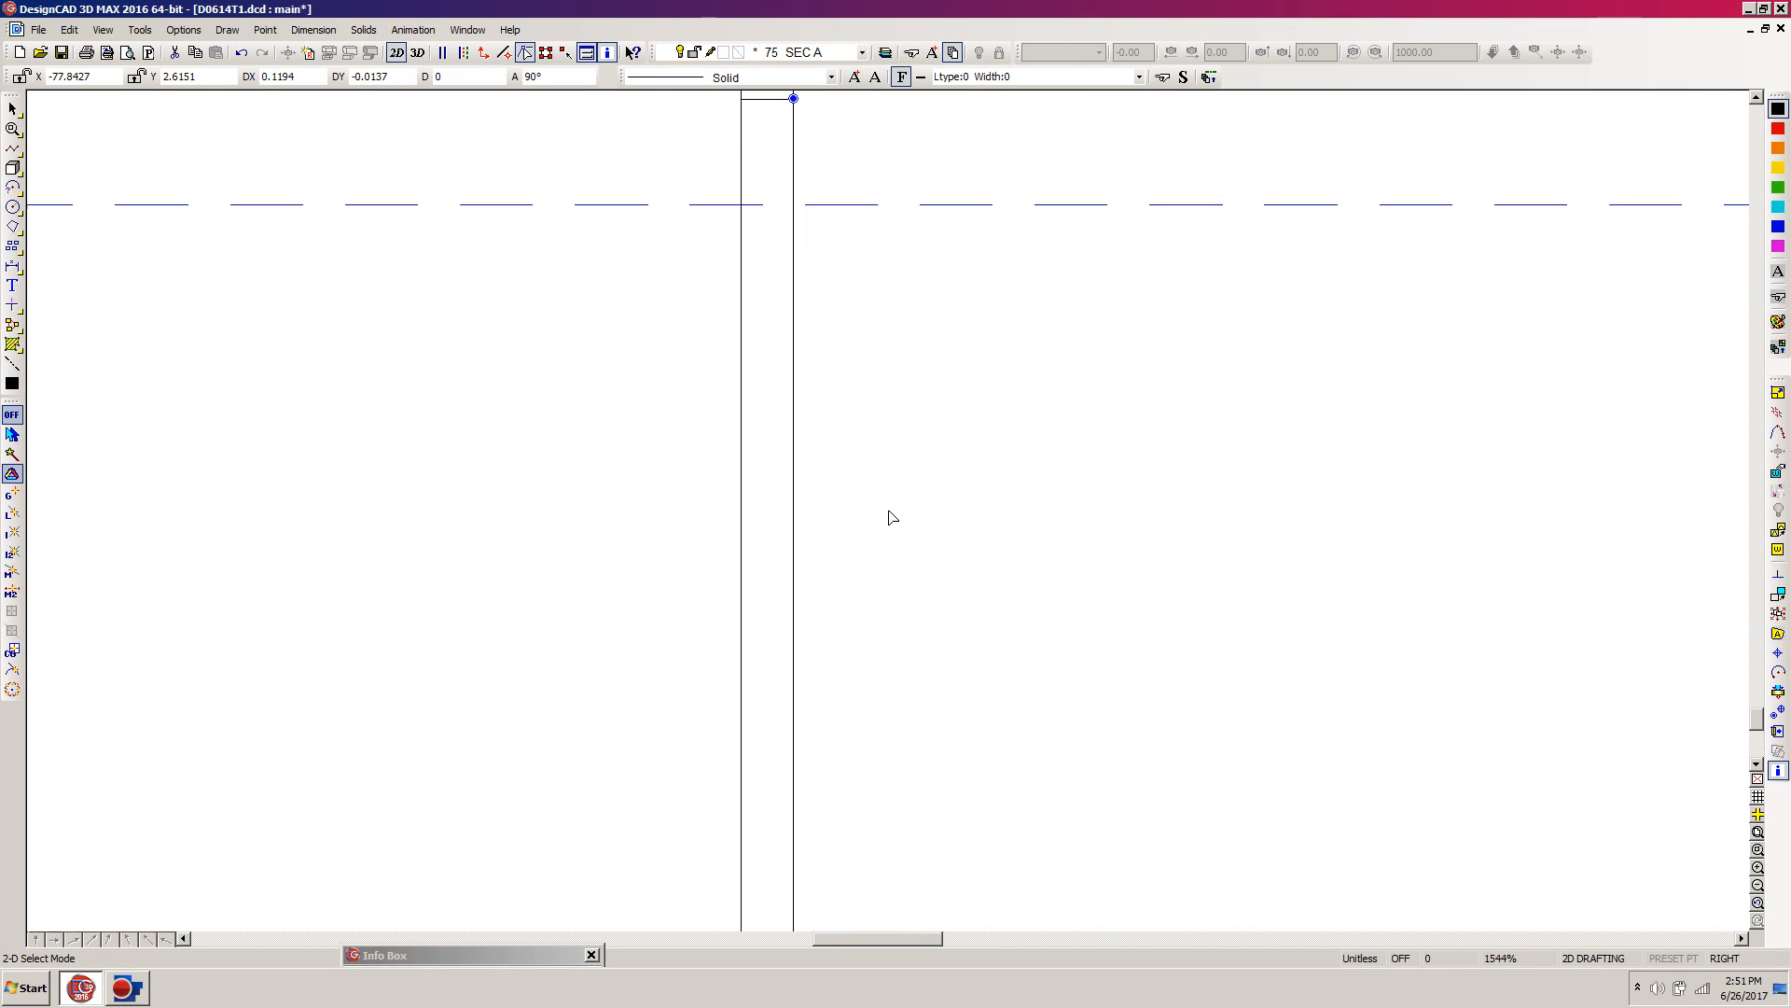
pyautogui.scroll(-2, 888, 516)
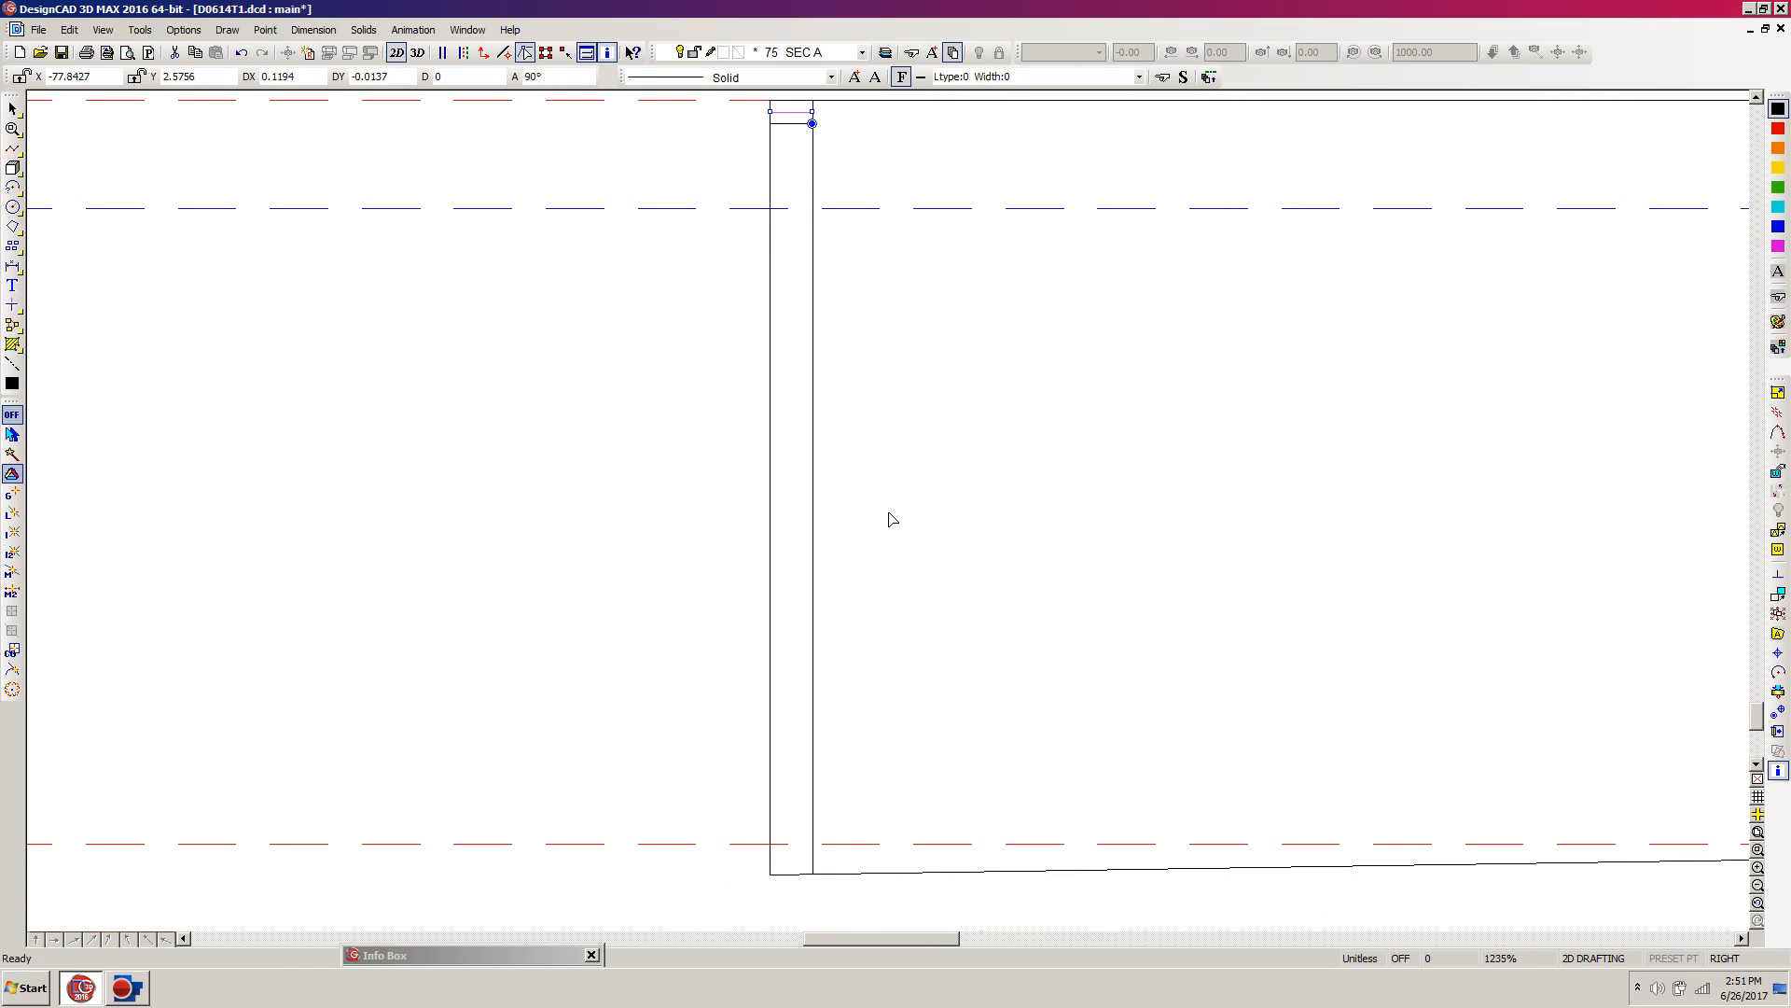
pyautogui.scroll(-2, 884, 508)
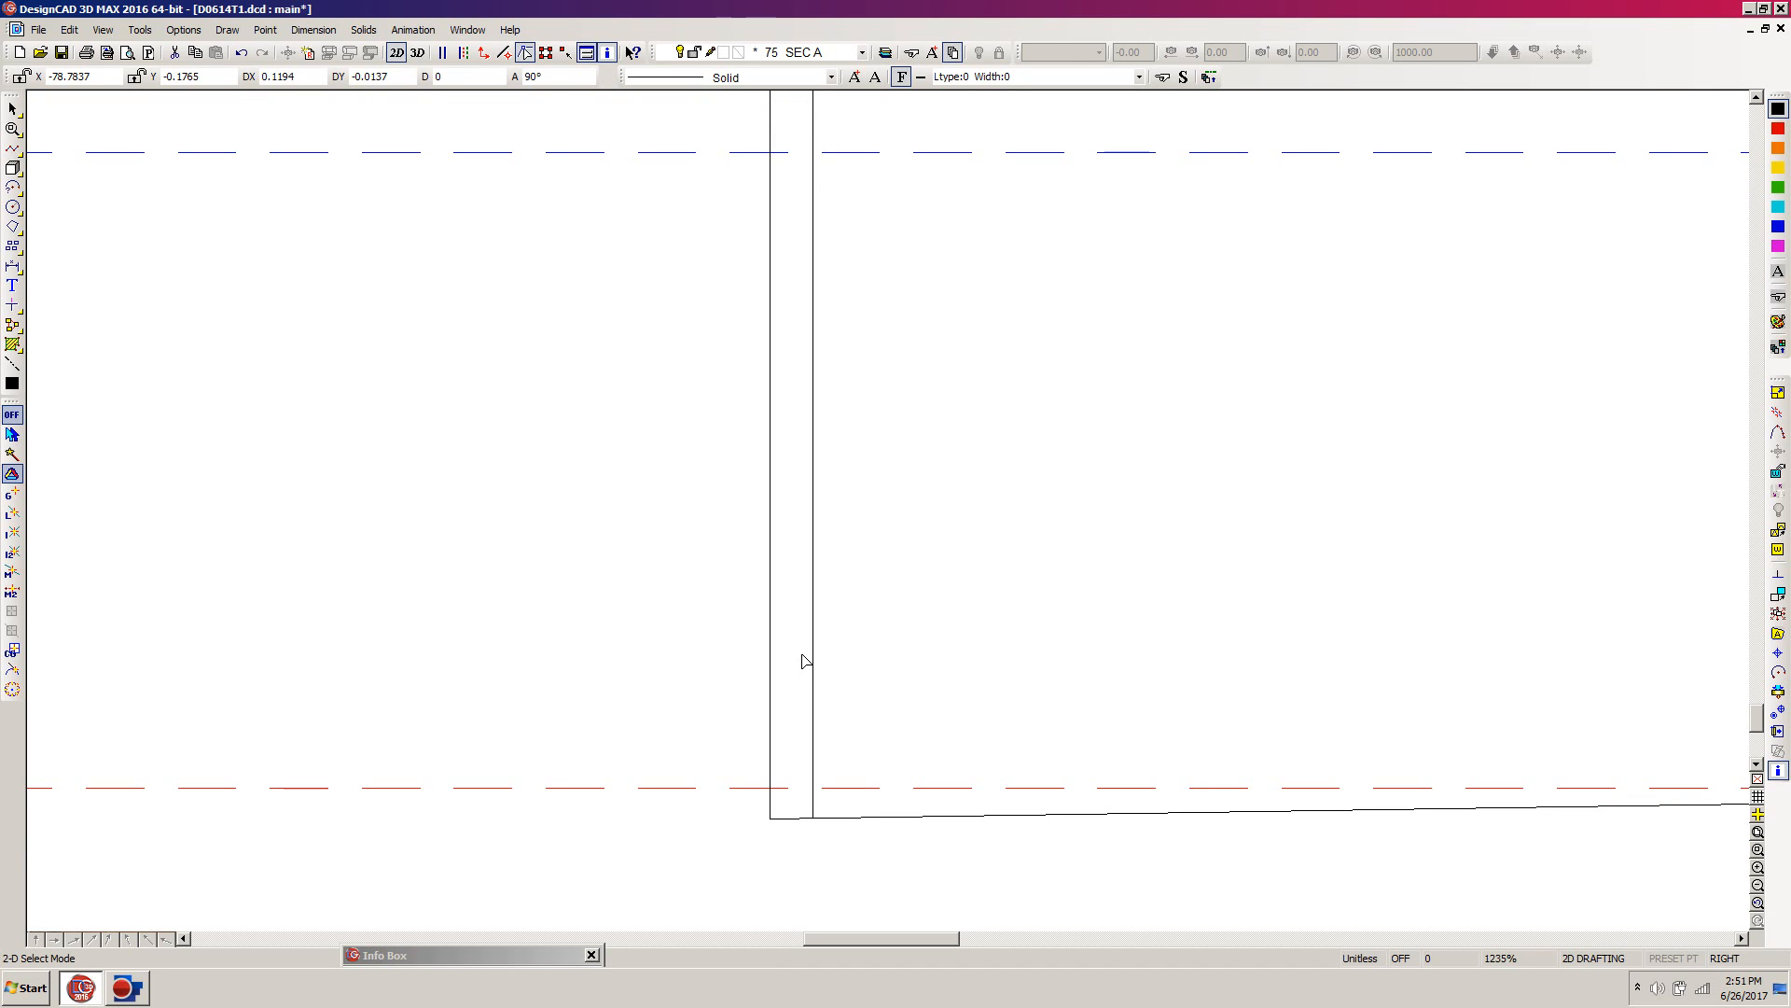
pyautogui.press('c')
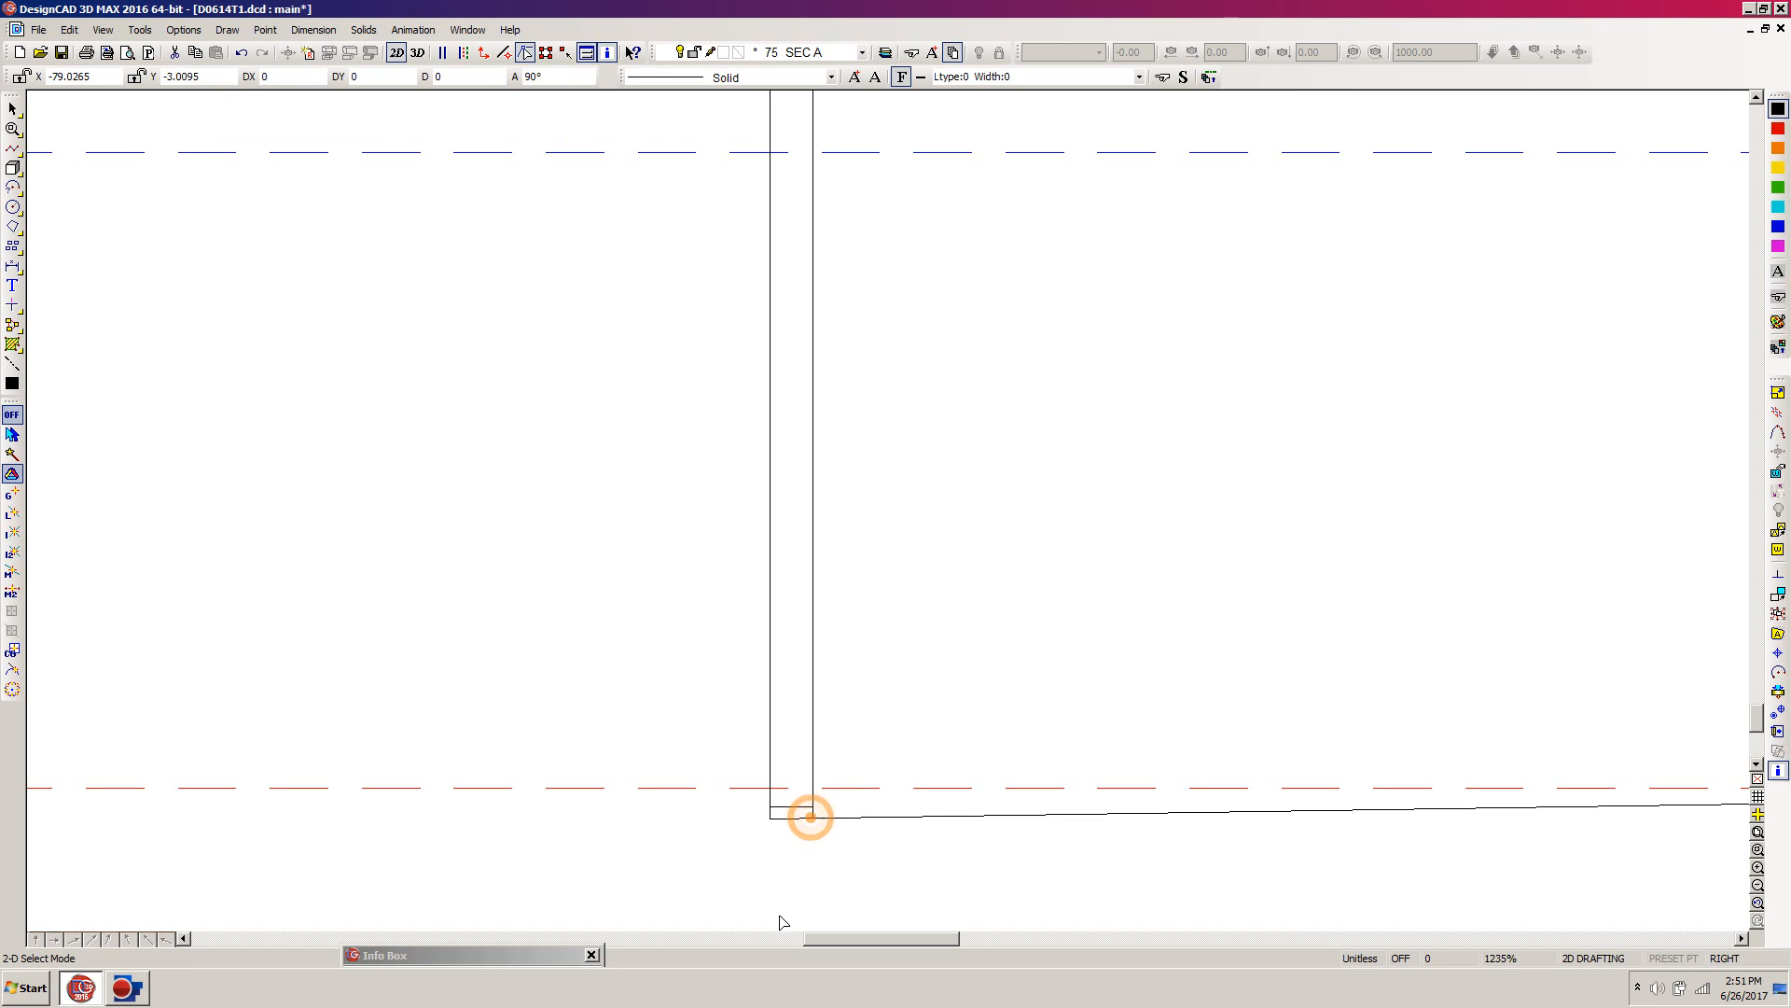
pyautogui.click(809, 815)
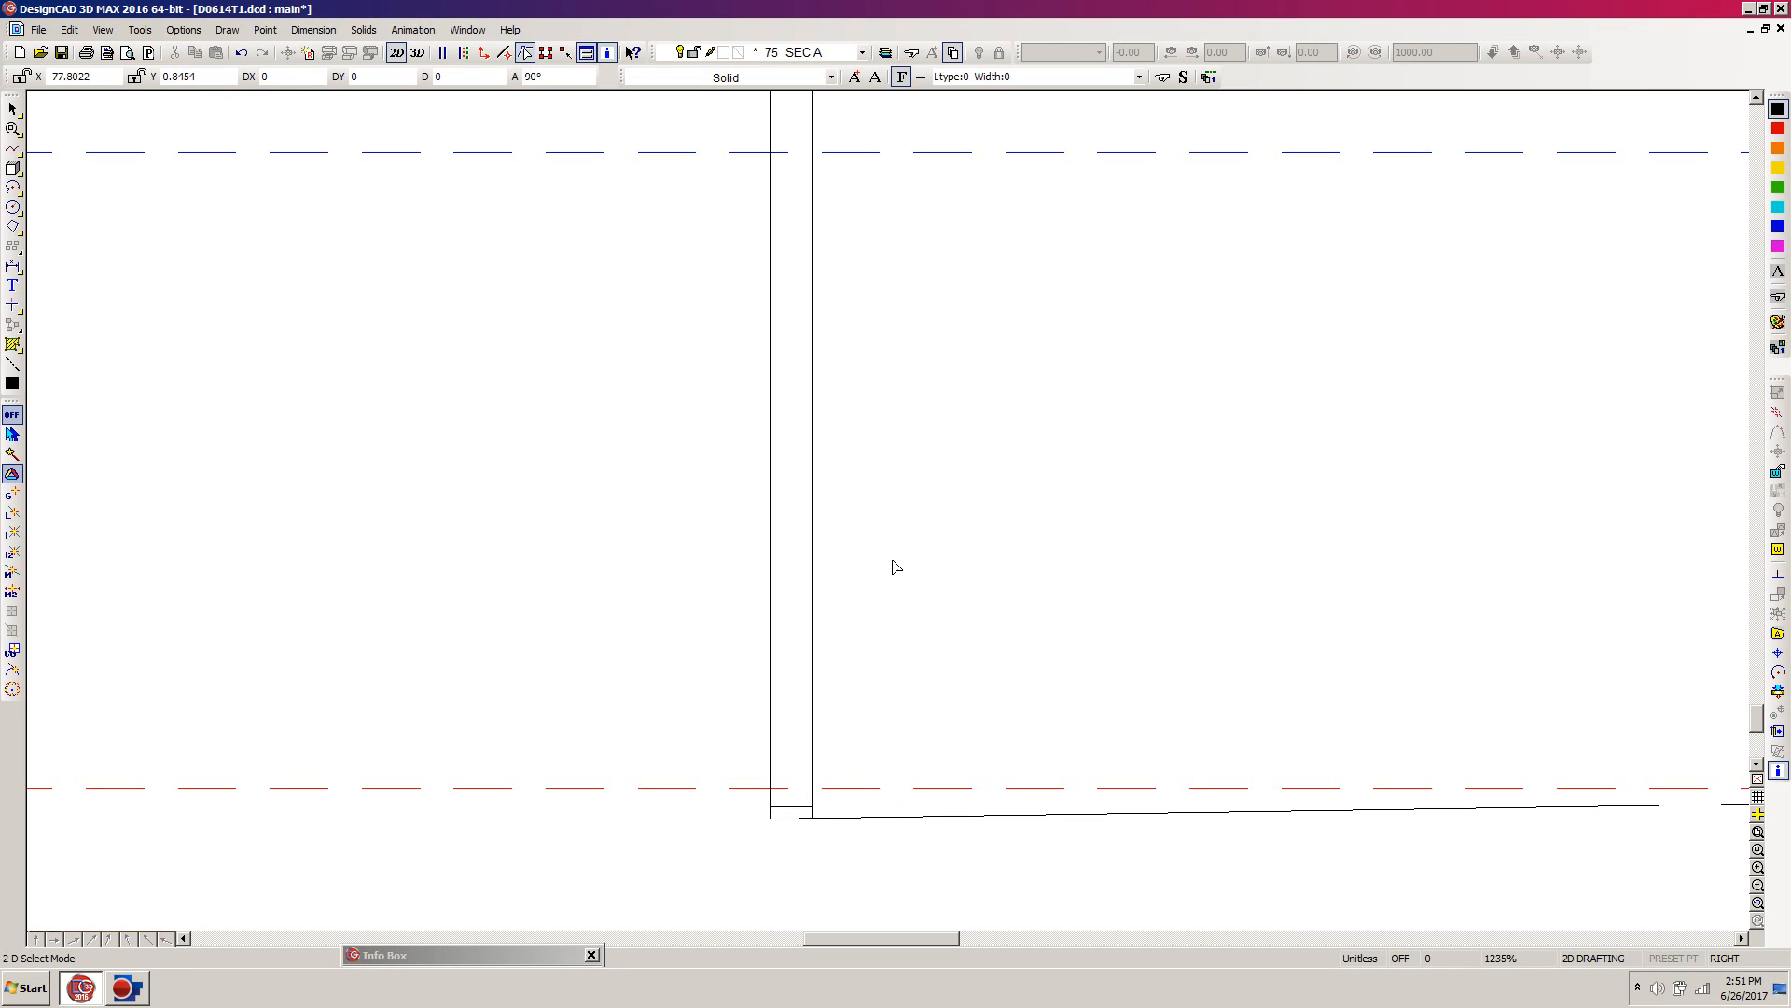
# Draw the roof slope line from 0.25" above the left wall's outer top corner to a point at relative DX 12, DY 4
pyautogui.scroll(-2, 884, 550)
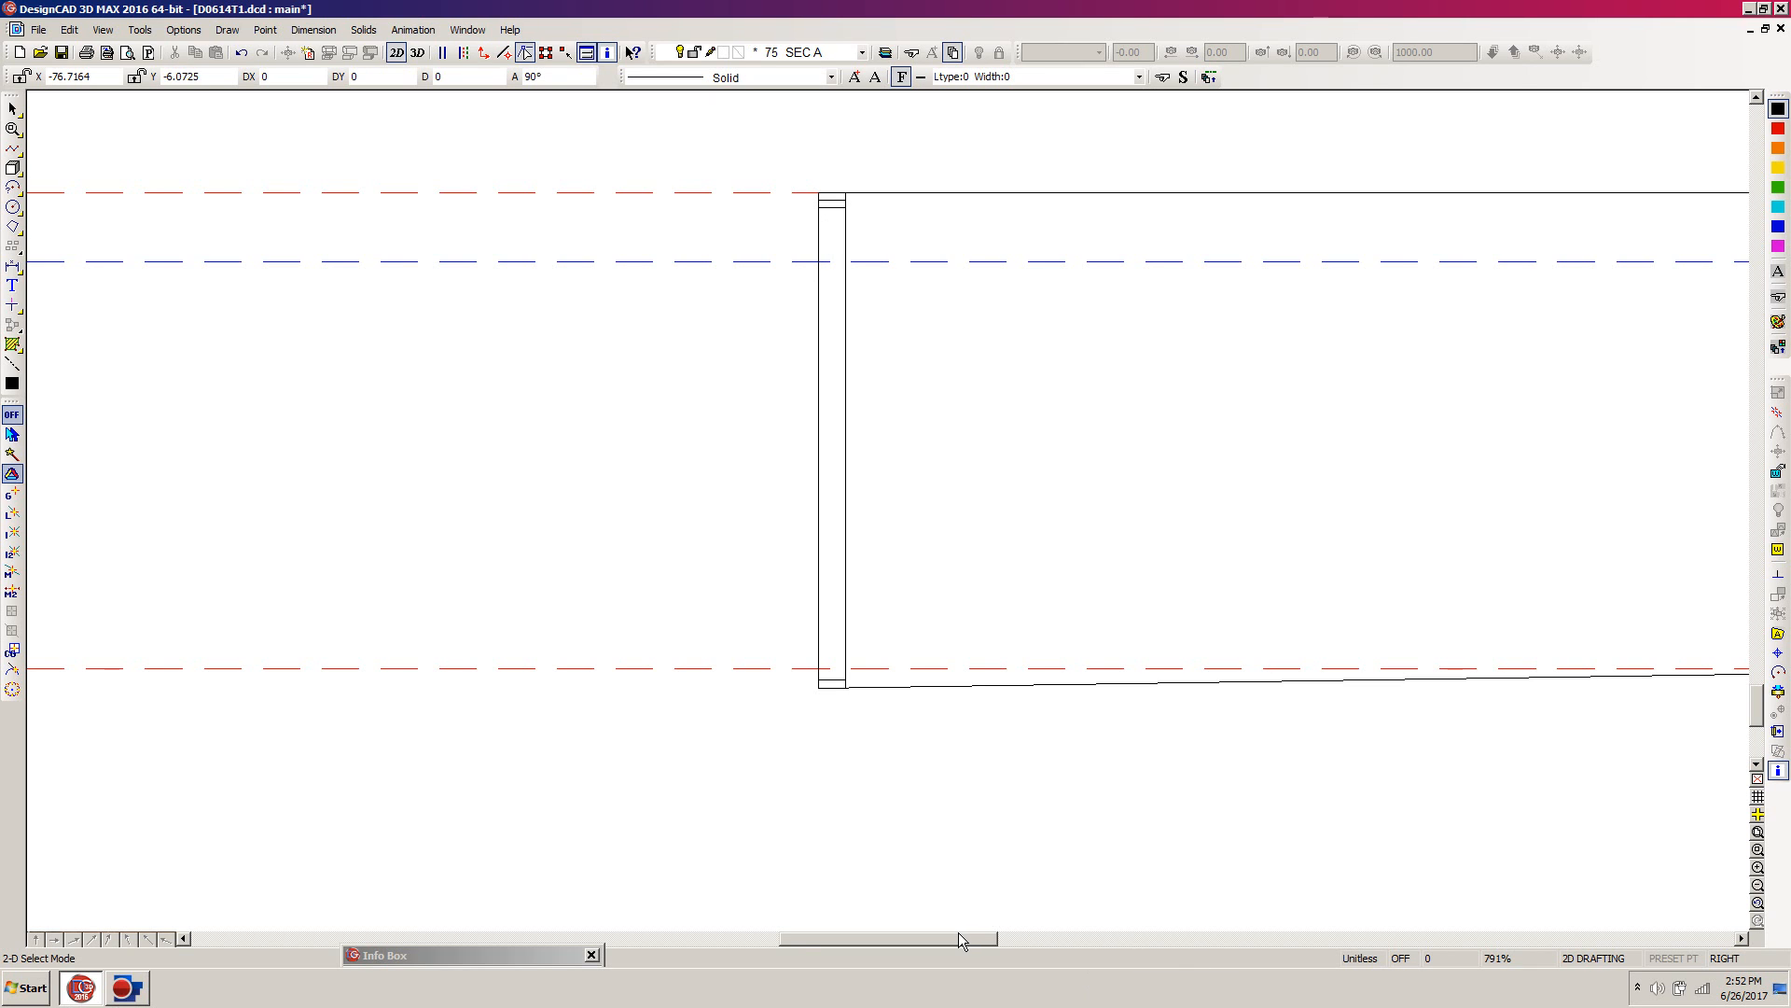
pyautogui.moveTo(959, 939); pyautogui.dragTo(988, 939)
pyautogui.scroll(1, 980, 554)
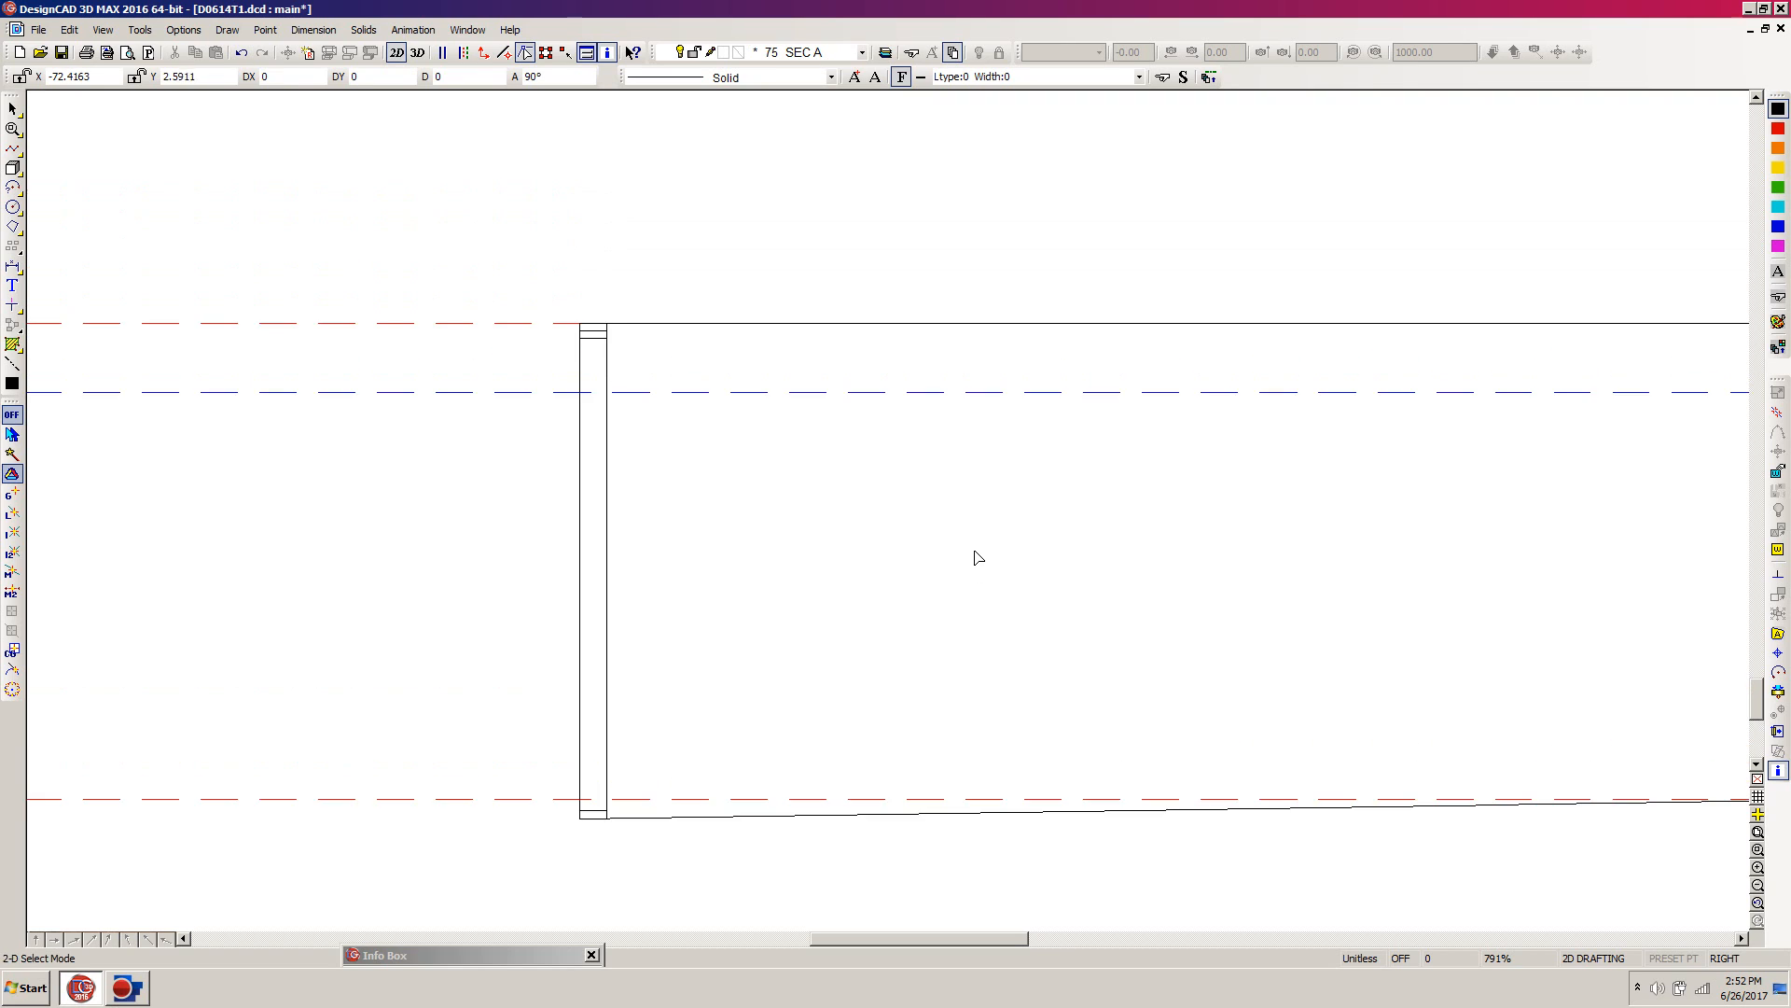
pyautogui.scroll(2, 975, 555)
pyautogui.moveTo(867, 942)
pyautogui.mouseDown()
pyautogui.moveTo(909, 938)
pyautogui.moveTo(893, 941)
pyautogui.mouseUp()
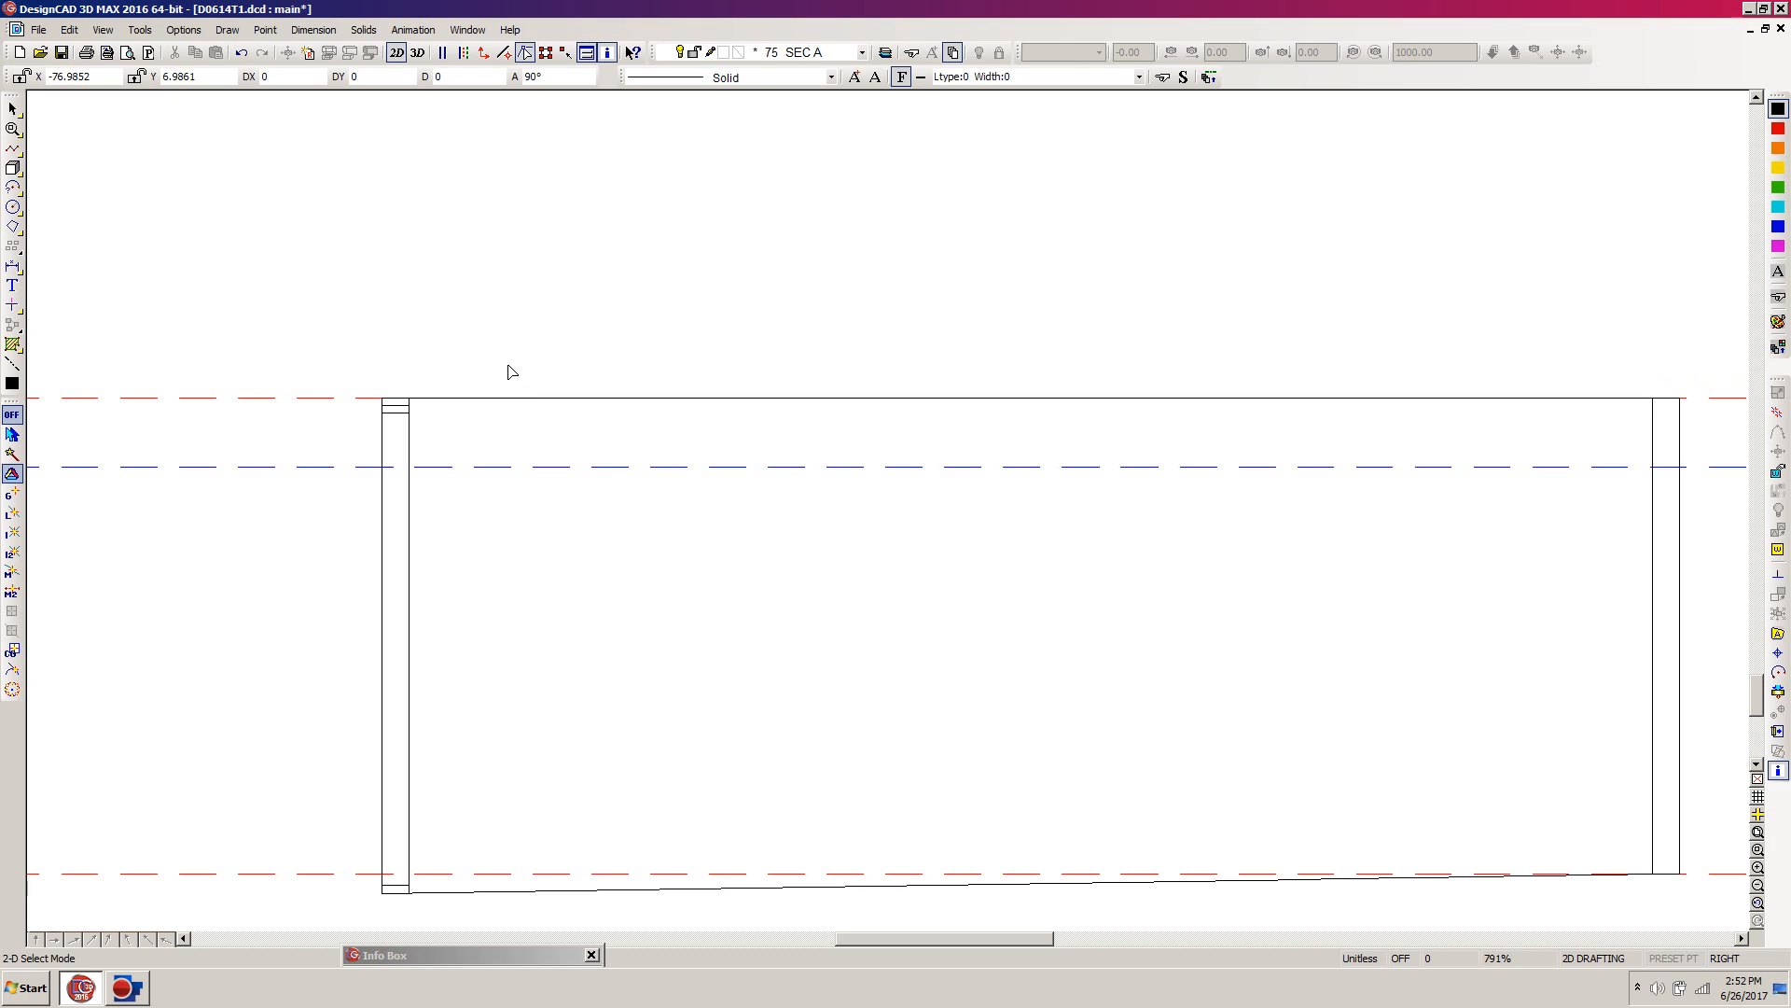
pyautogui.press('l')
pyautogui.press("'")
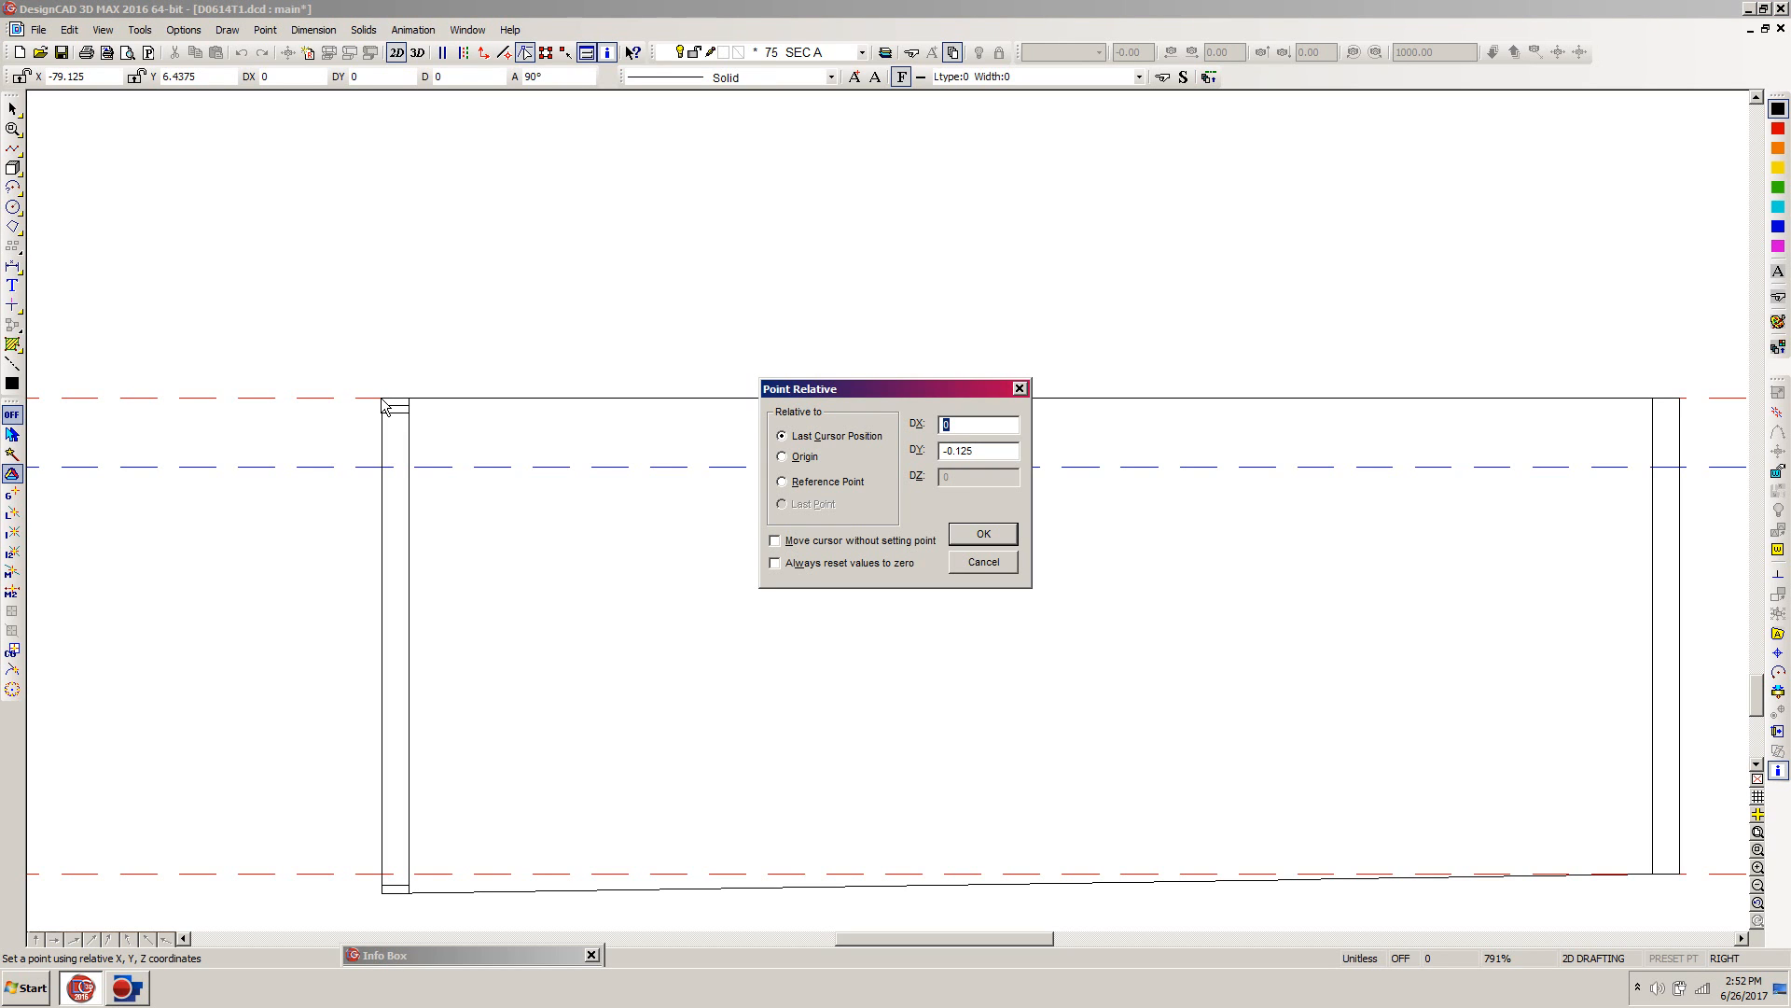
pyautogui.press('Tab')
pyautogui.write('.25"')
pyautogui.press('Return')
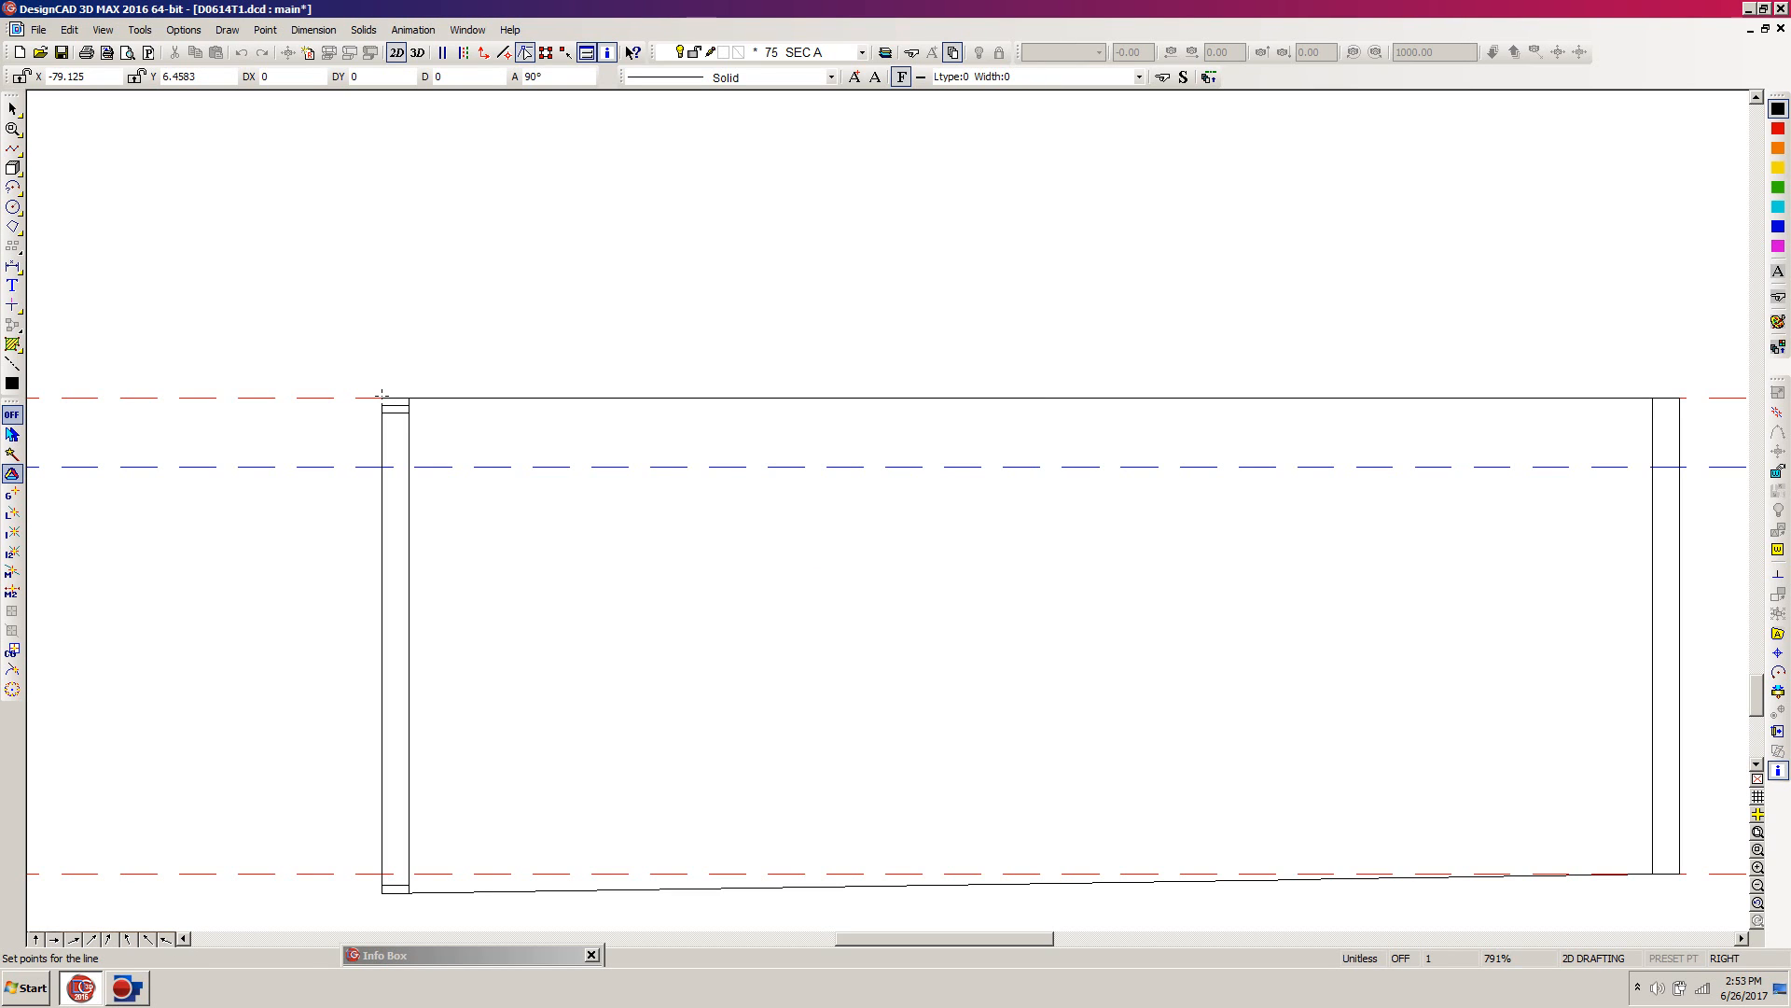
pyautogui.press("'")
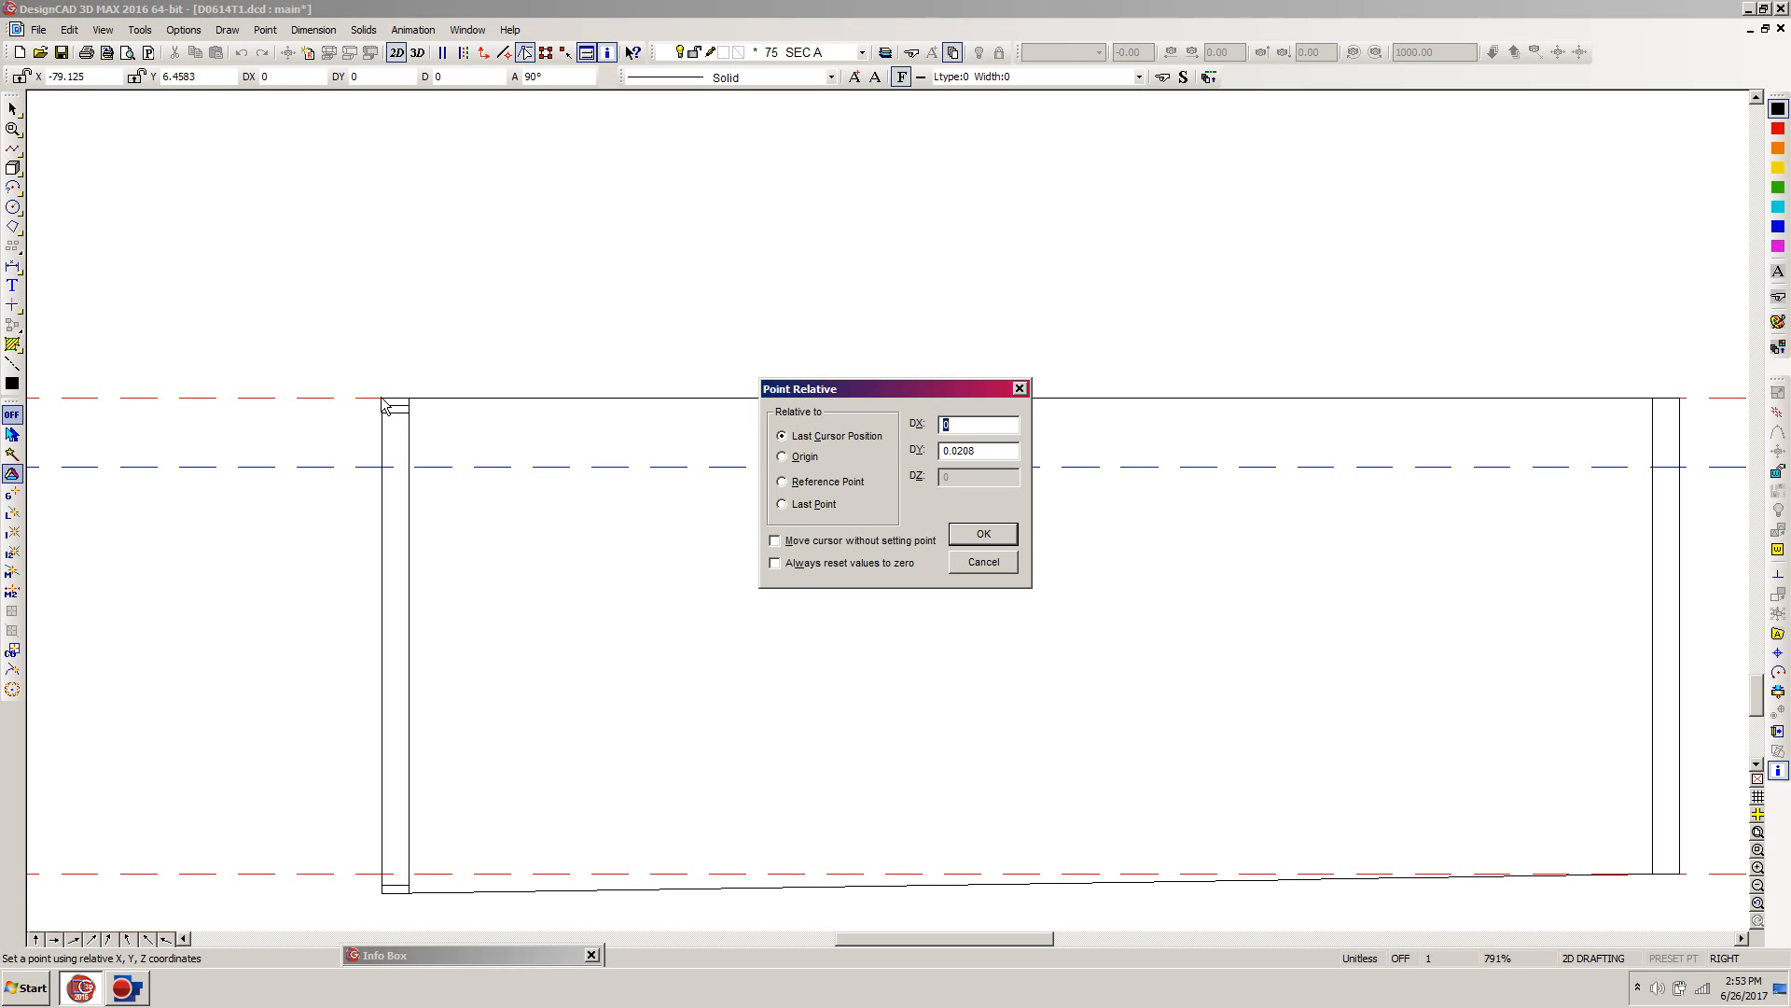
pyautogui.write('12')
pyautogui.press('Tab')
pyautogui.write('4')
pyautogui.press('Return')
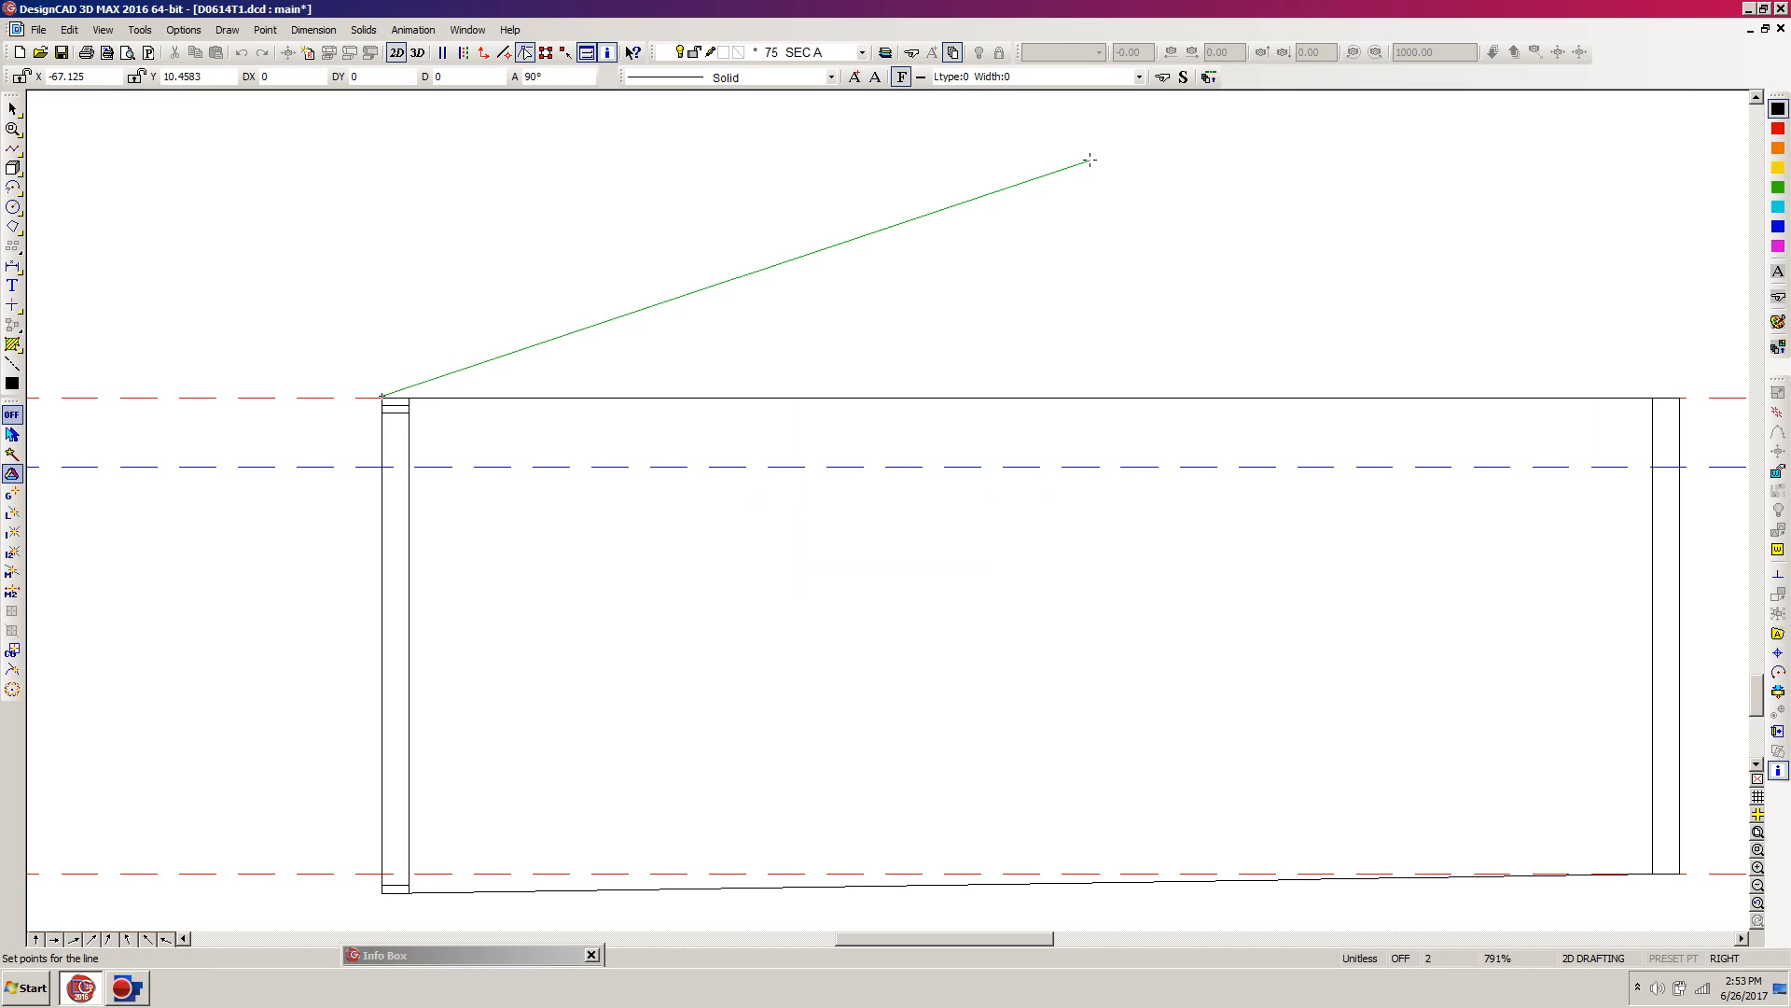
pyautogui.press('Return')
# Create a parallel copy of the roof slope line 3.5" above it
pyautogui.click(633, 52)
pyautogui.click(787, 269)
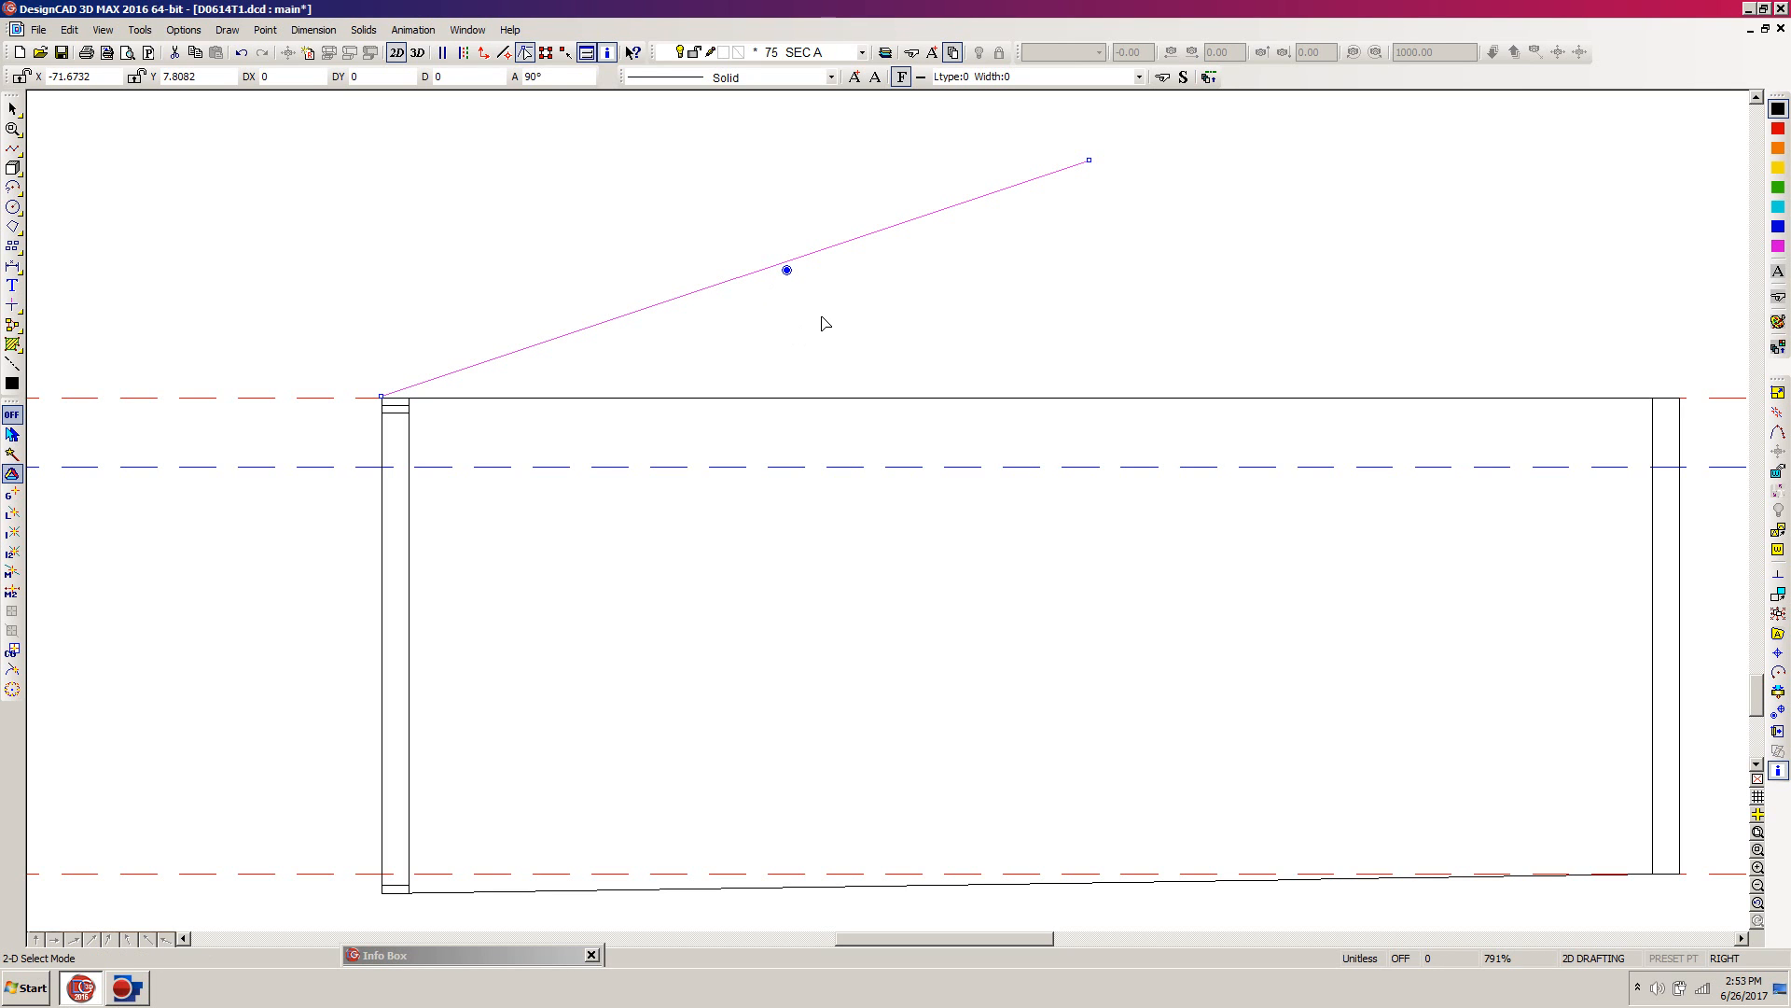
pyautogui.press('=')
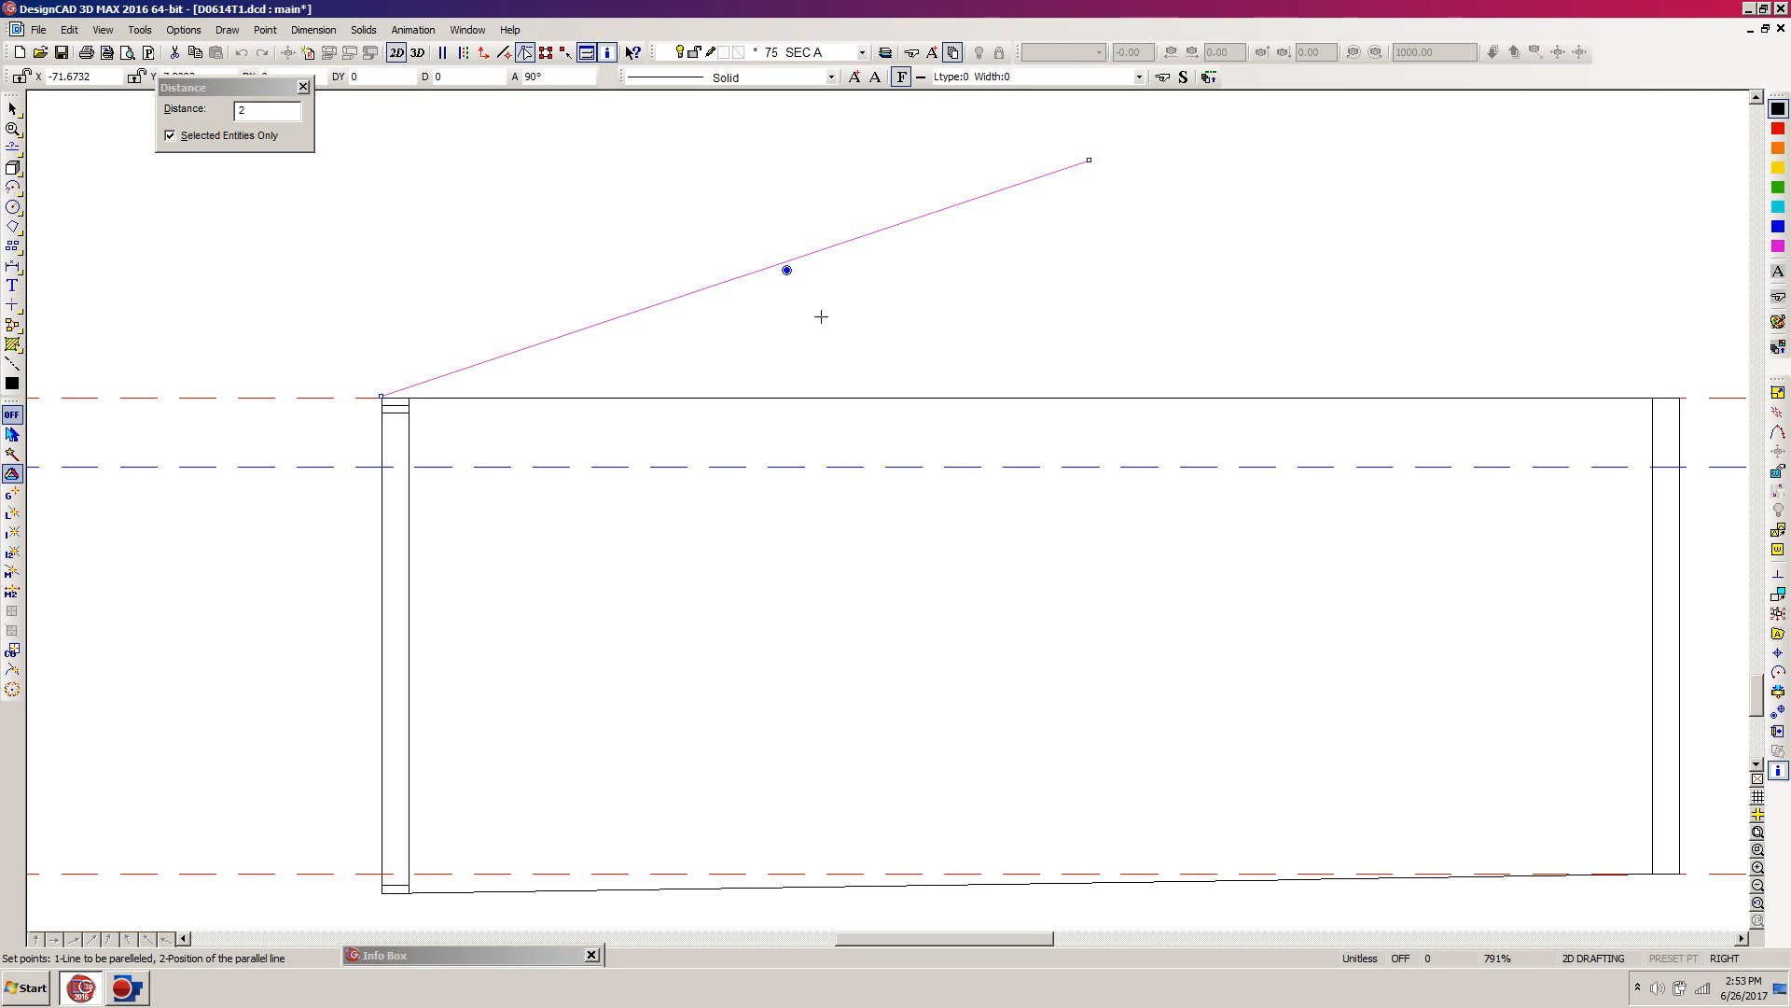
pyautogui.press('Tab')
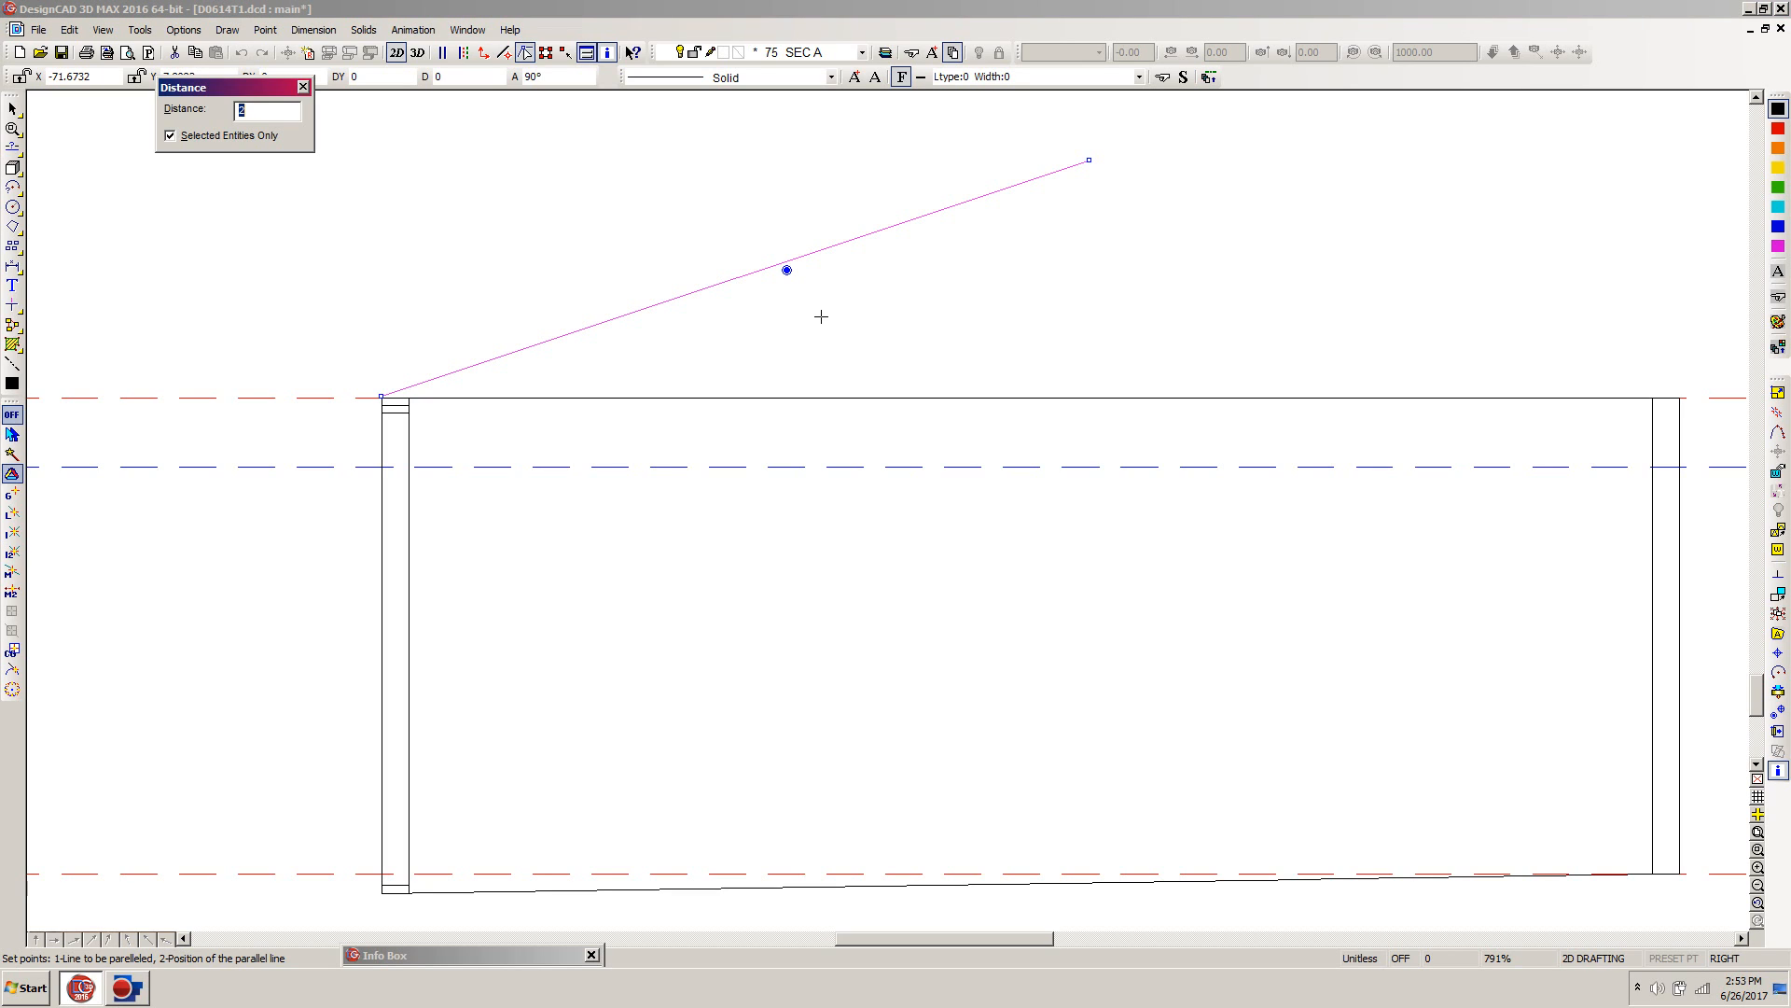
pyautogui.write('3.5')
pyautogui.press('Return')
pyautogui.click(703, 283)
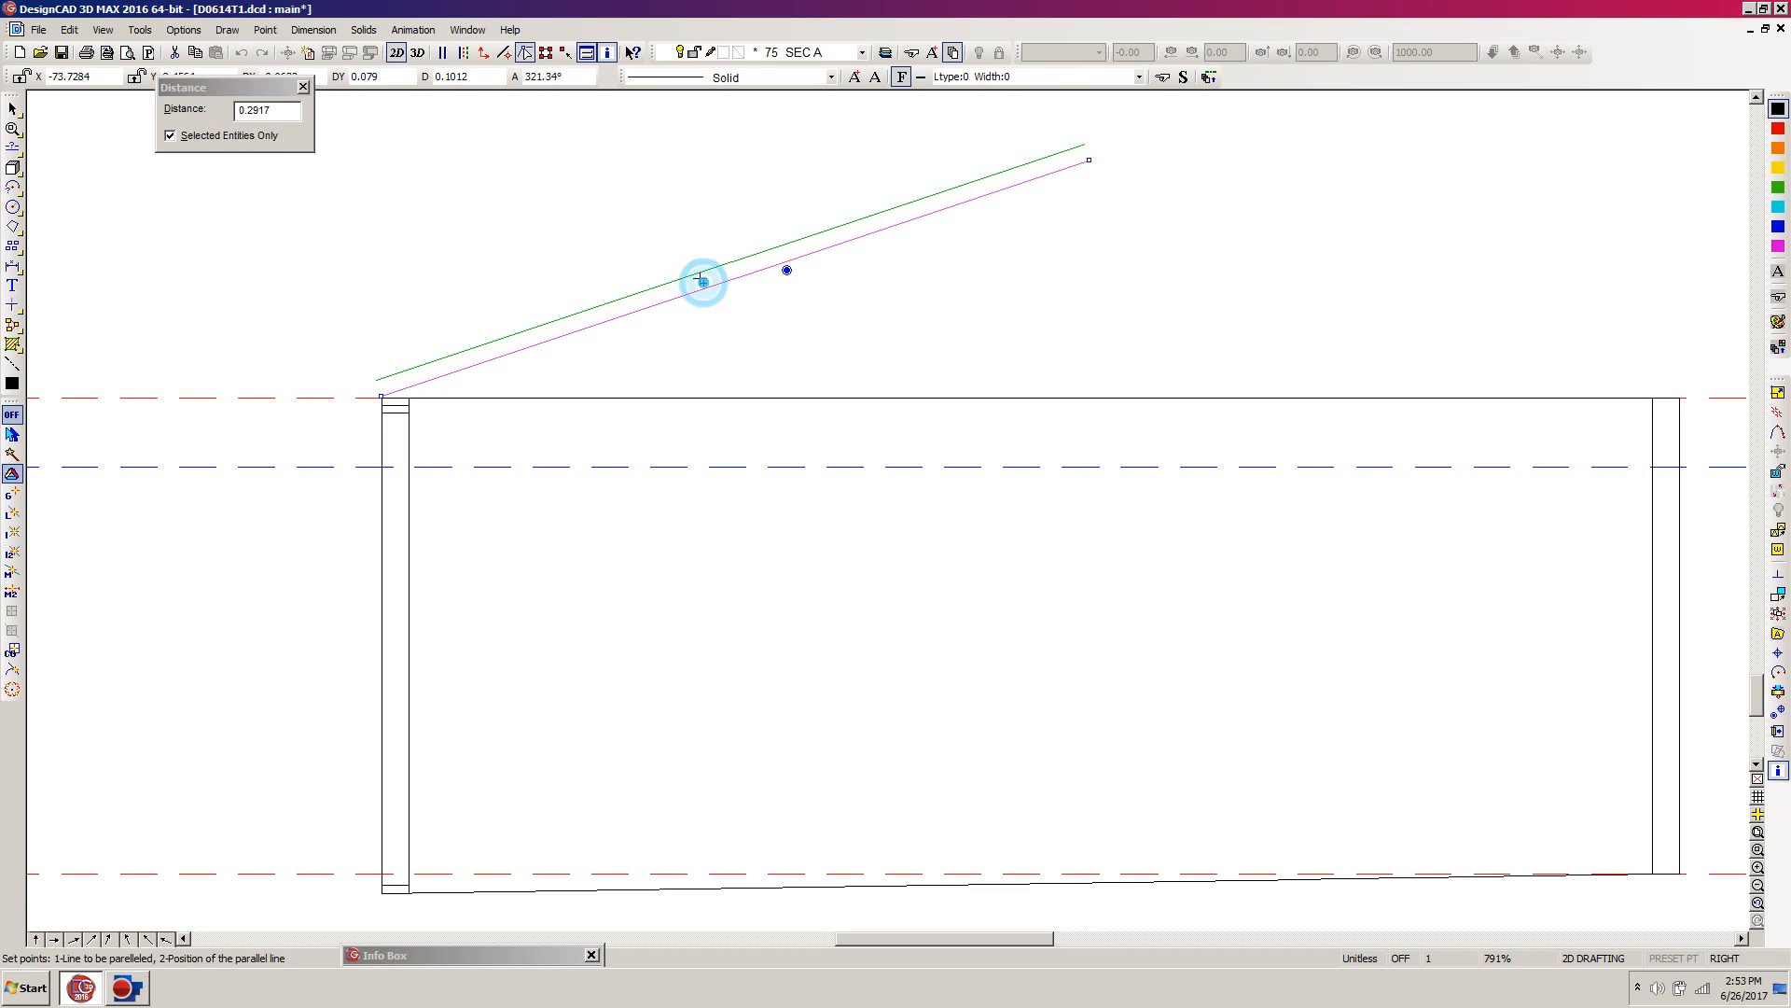
pyautogui.click(658, 250)
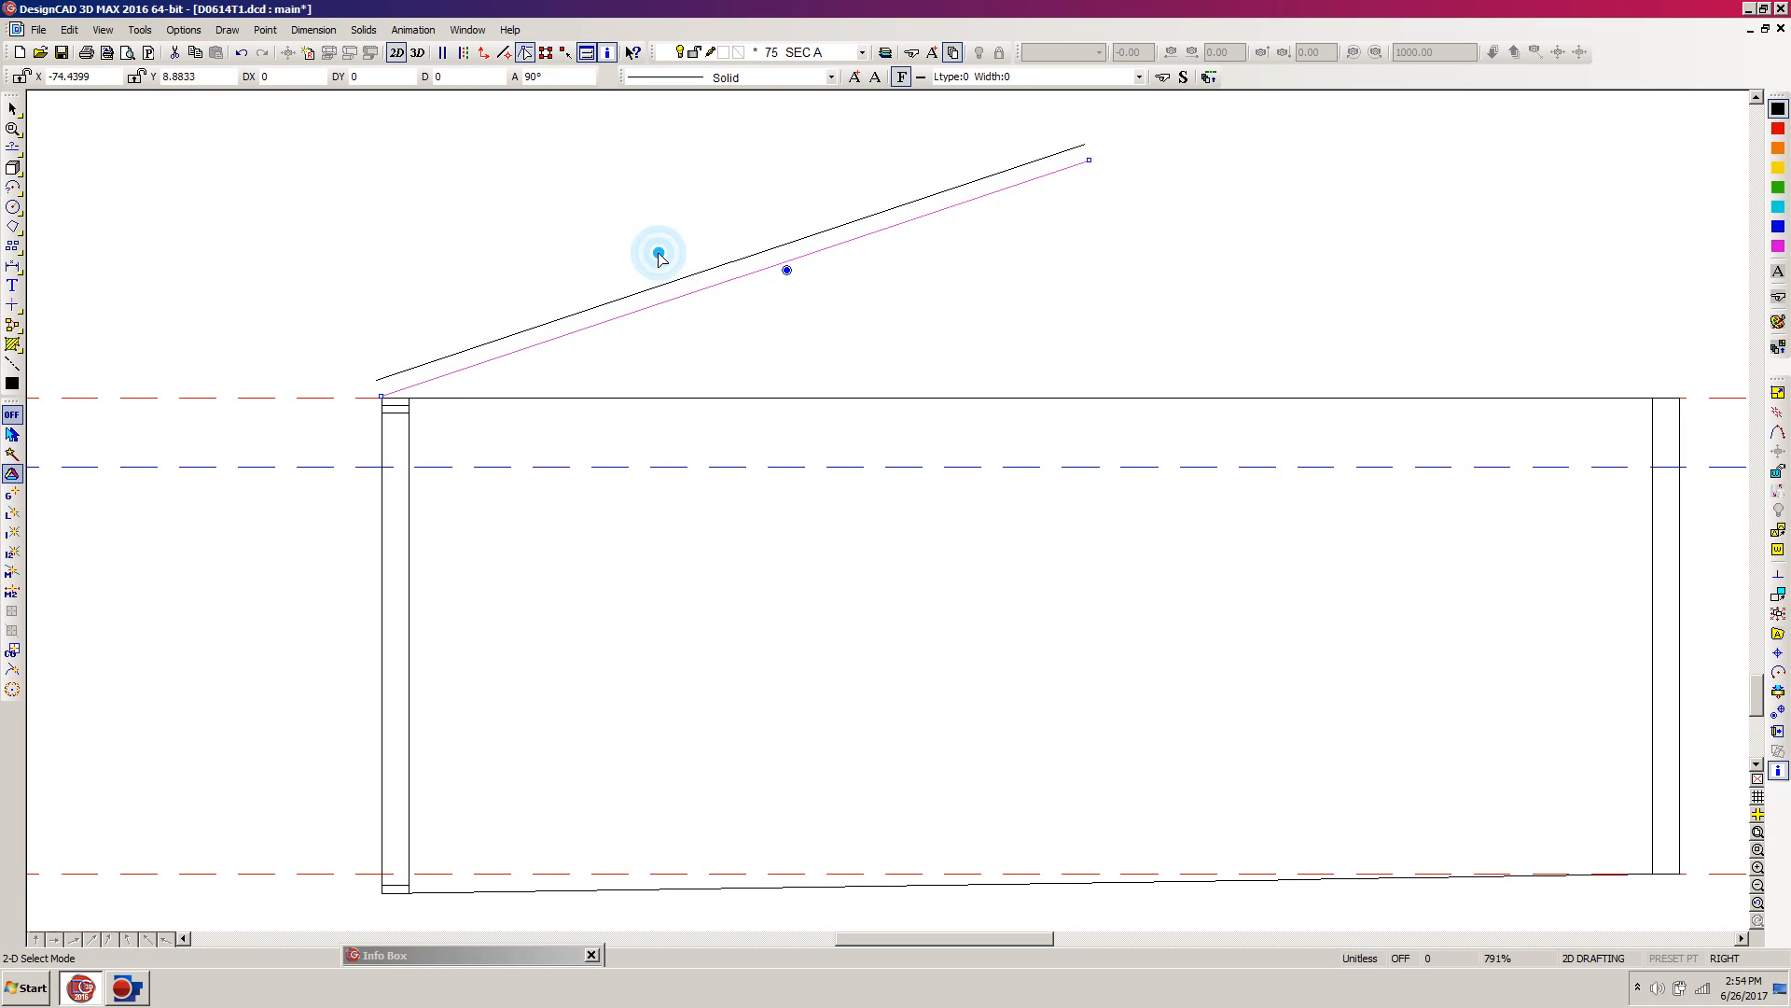
pyautogui.click(732, 326)
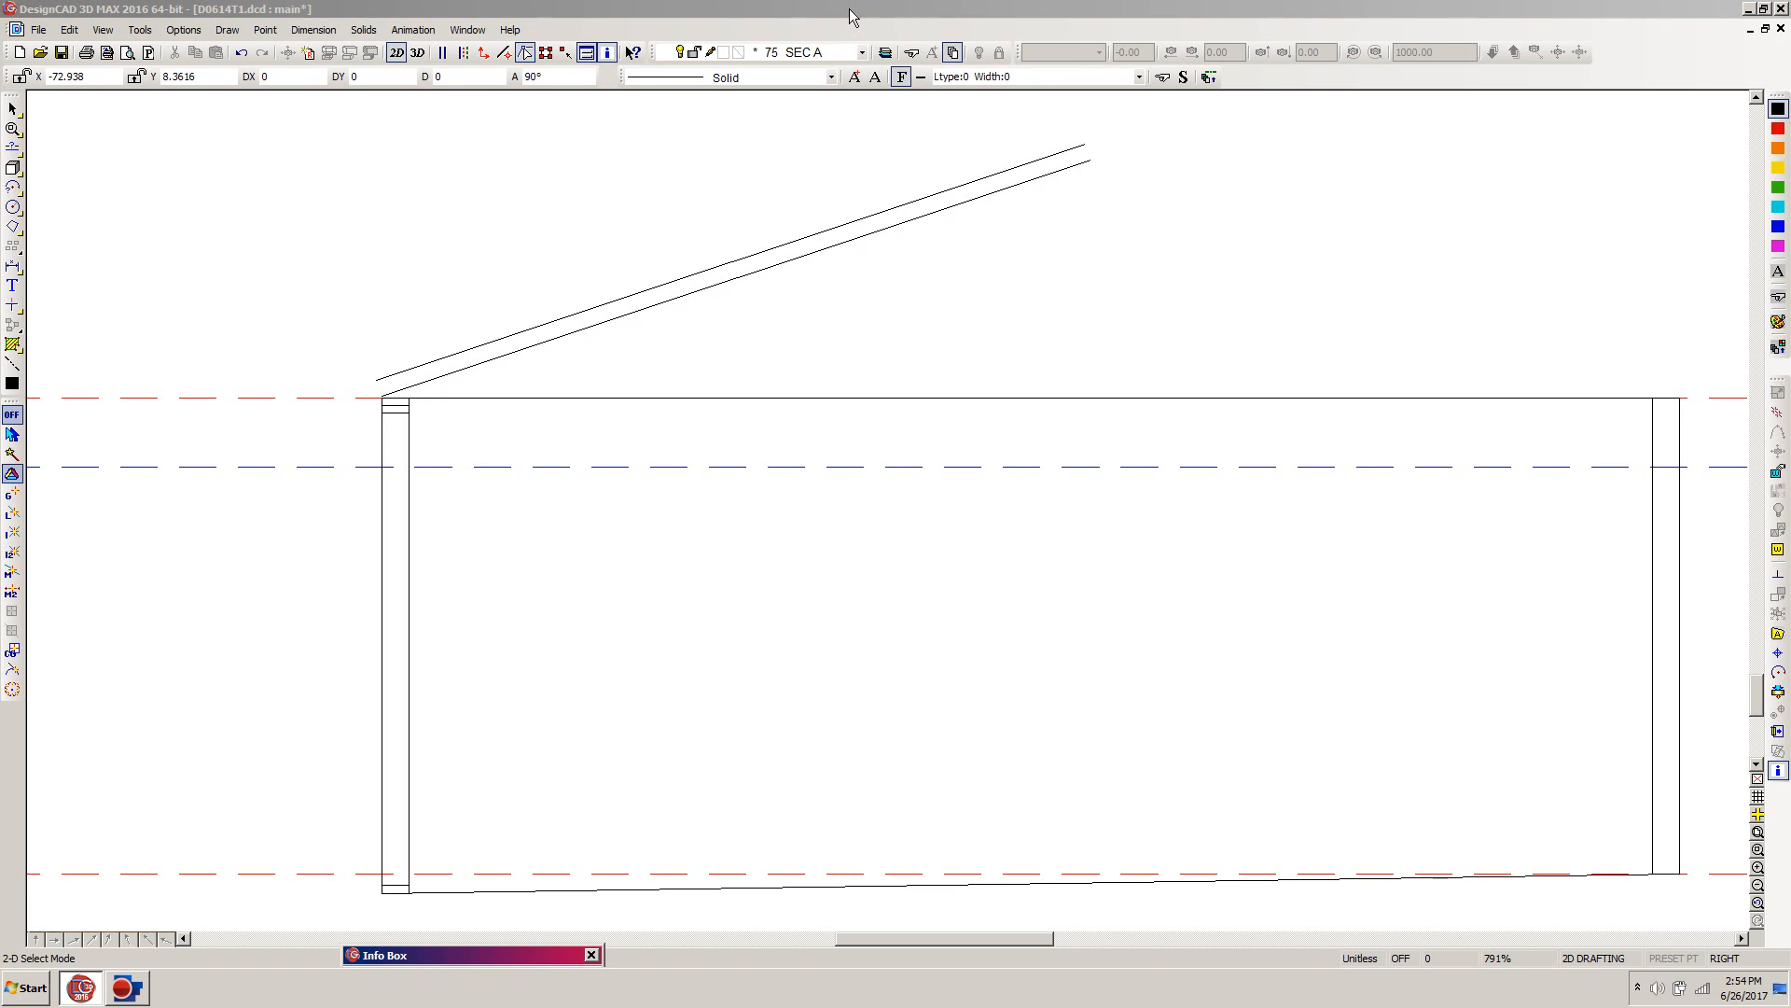
# Hide the HEIGHTS layer in the layer options
pyautogui.click(850, 12)
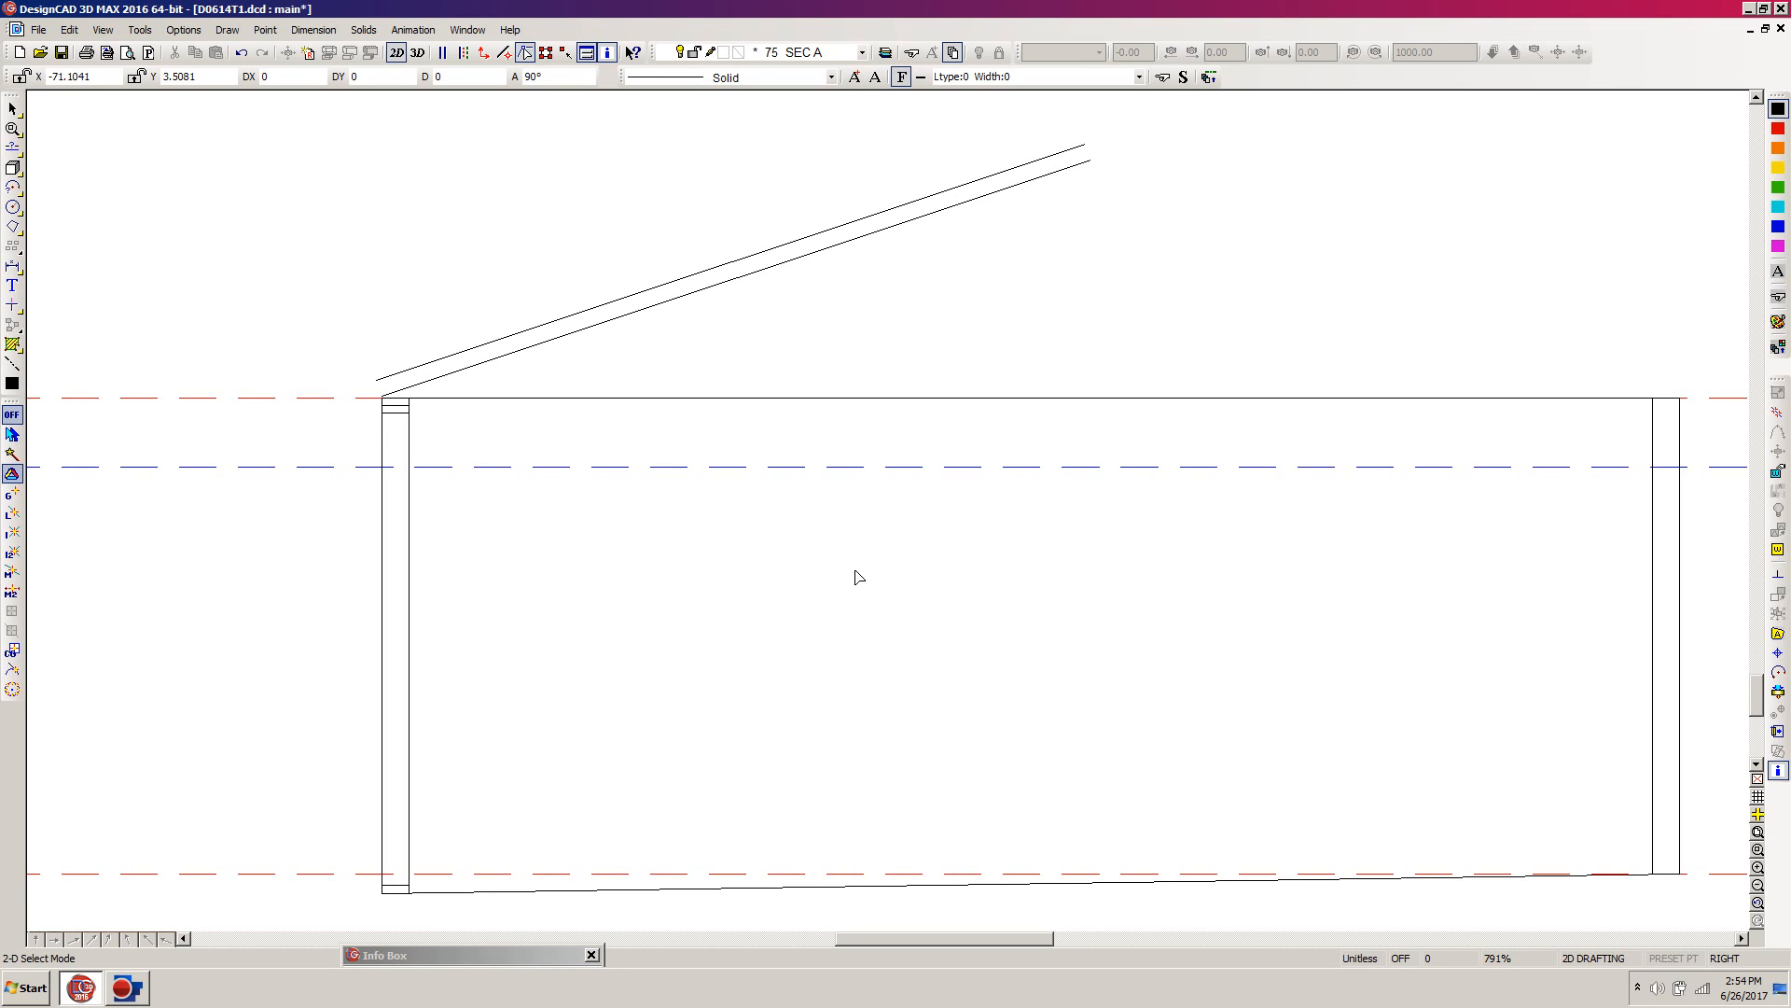
pyautogui.press('l')
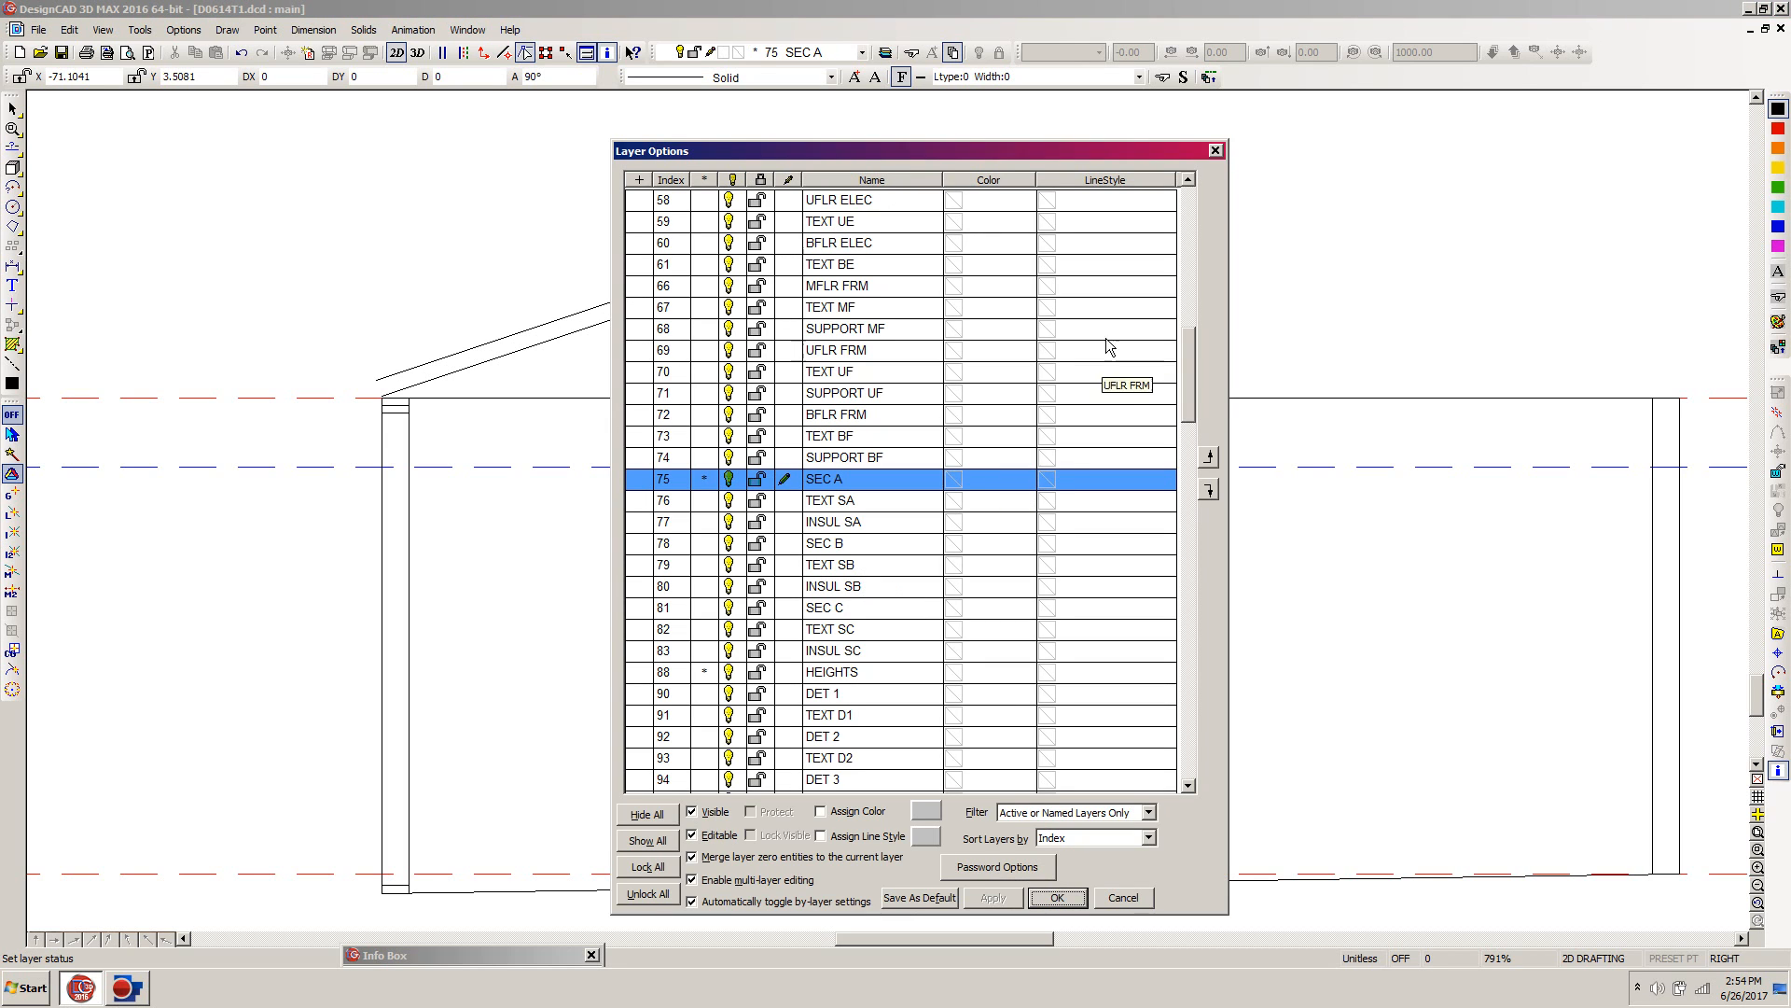
pyautogui.moveTo(1189, 353); pyautogui.dragTo(1196, 371)
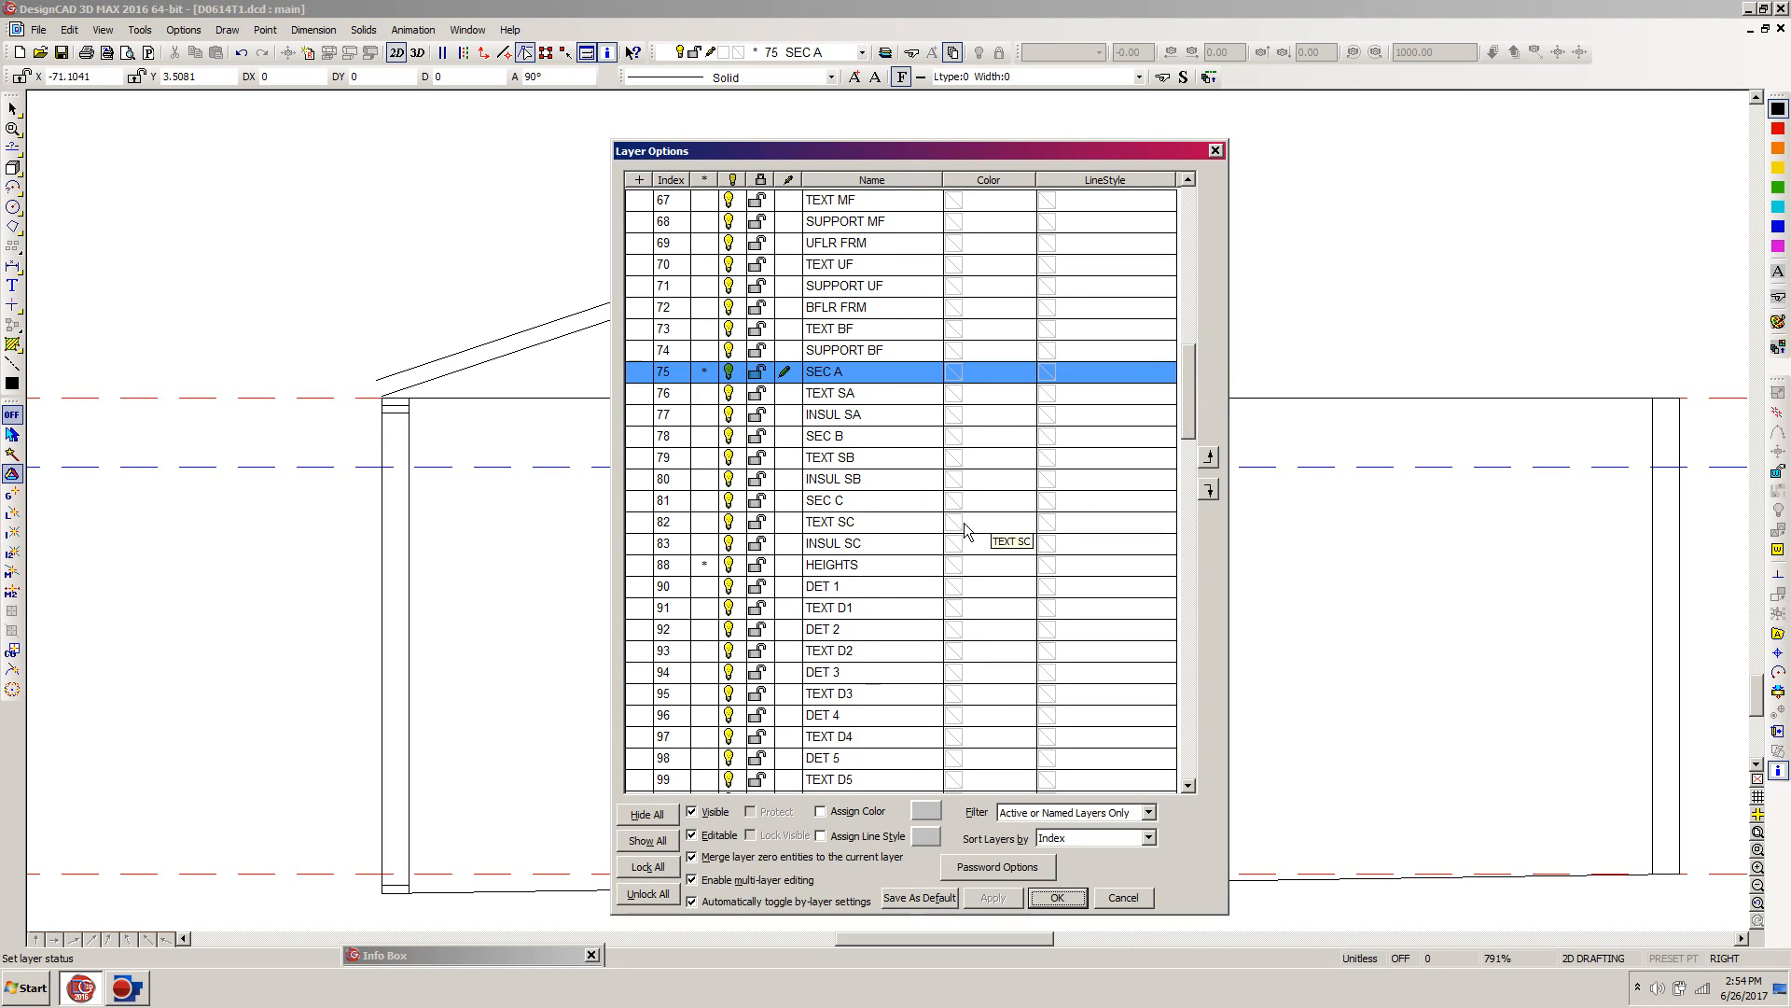
pyautogui.click(730, 567)
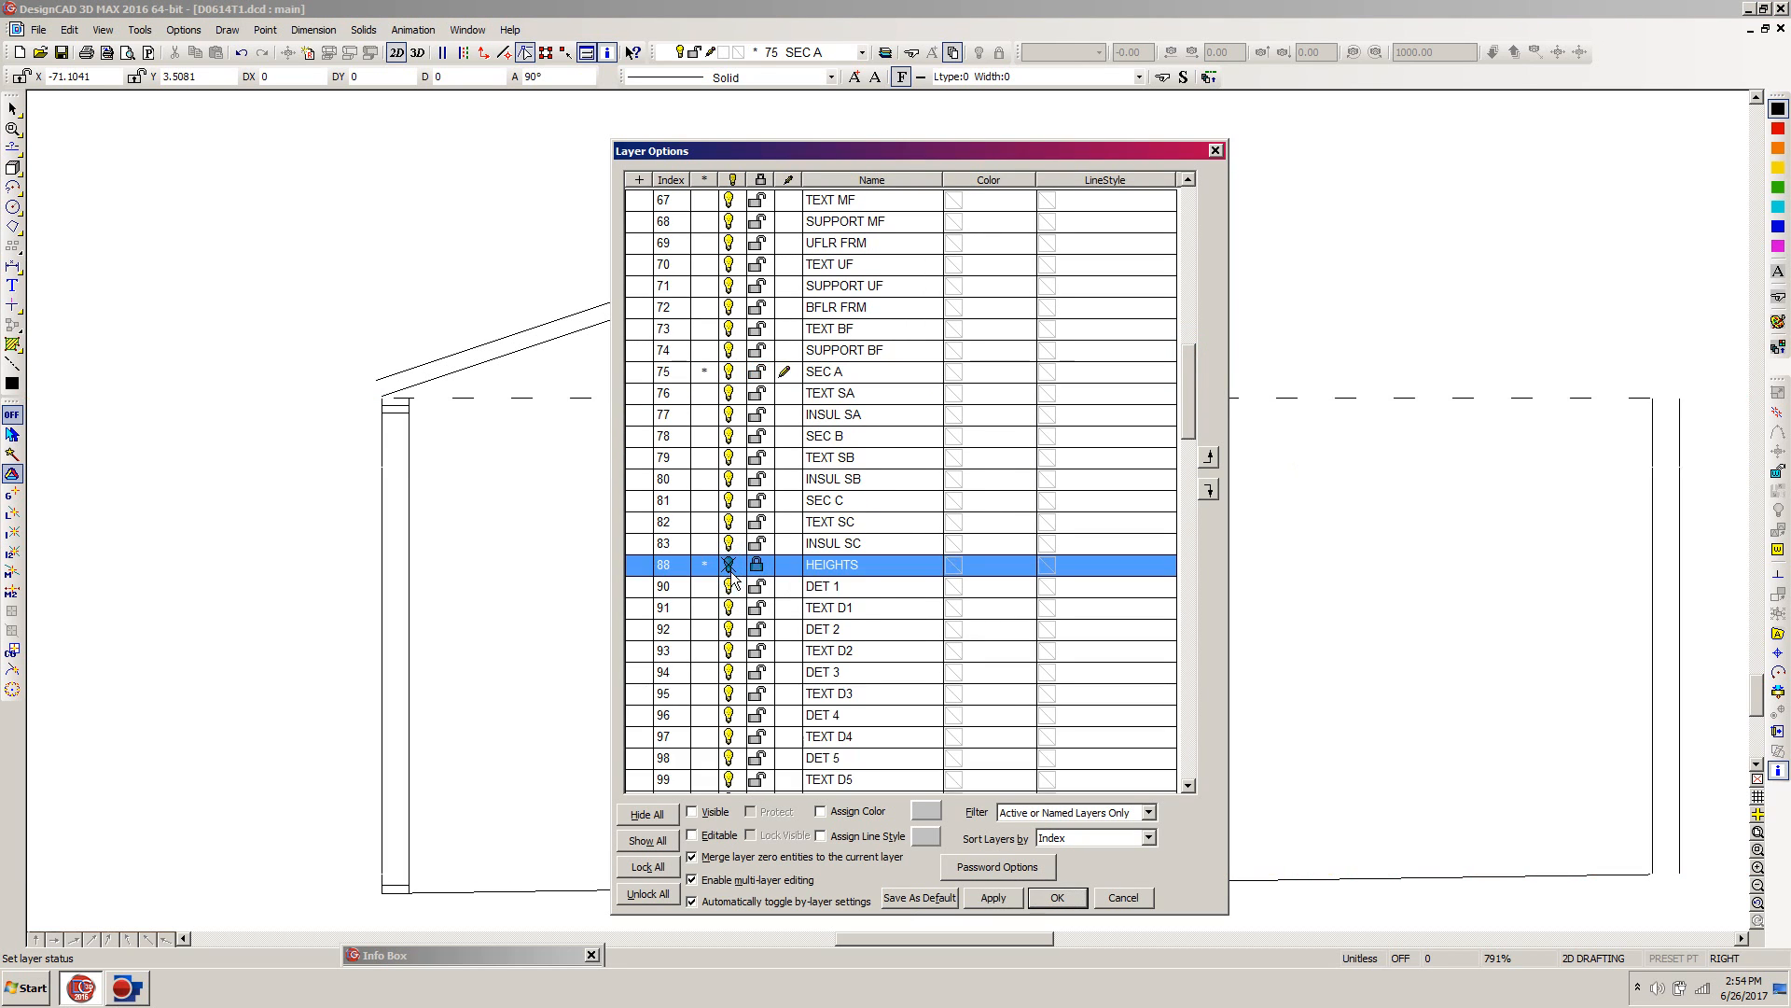
pyautogui.click(1058, 897)
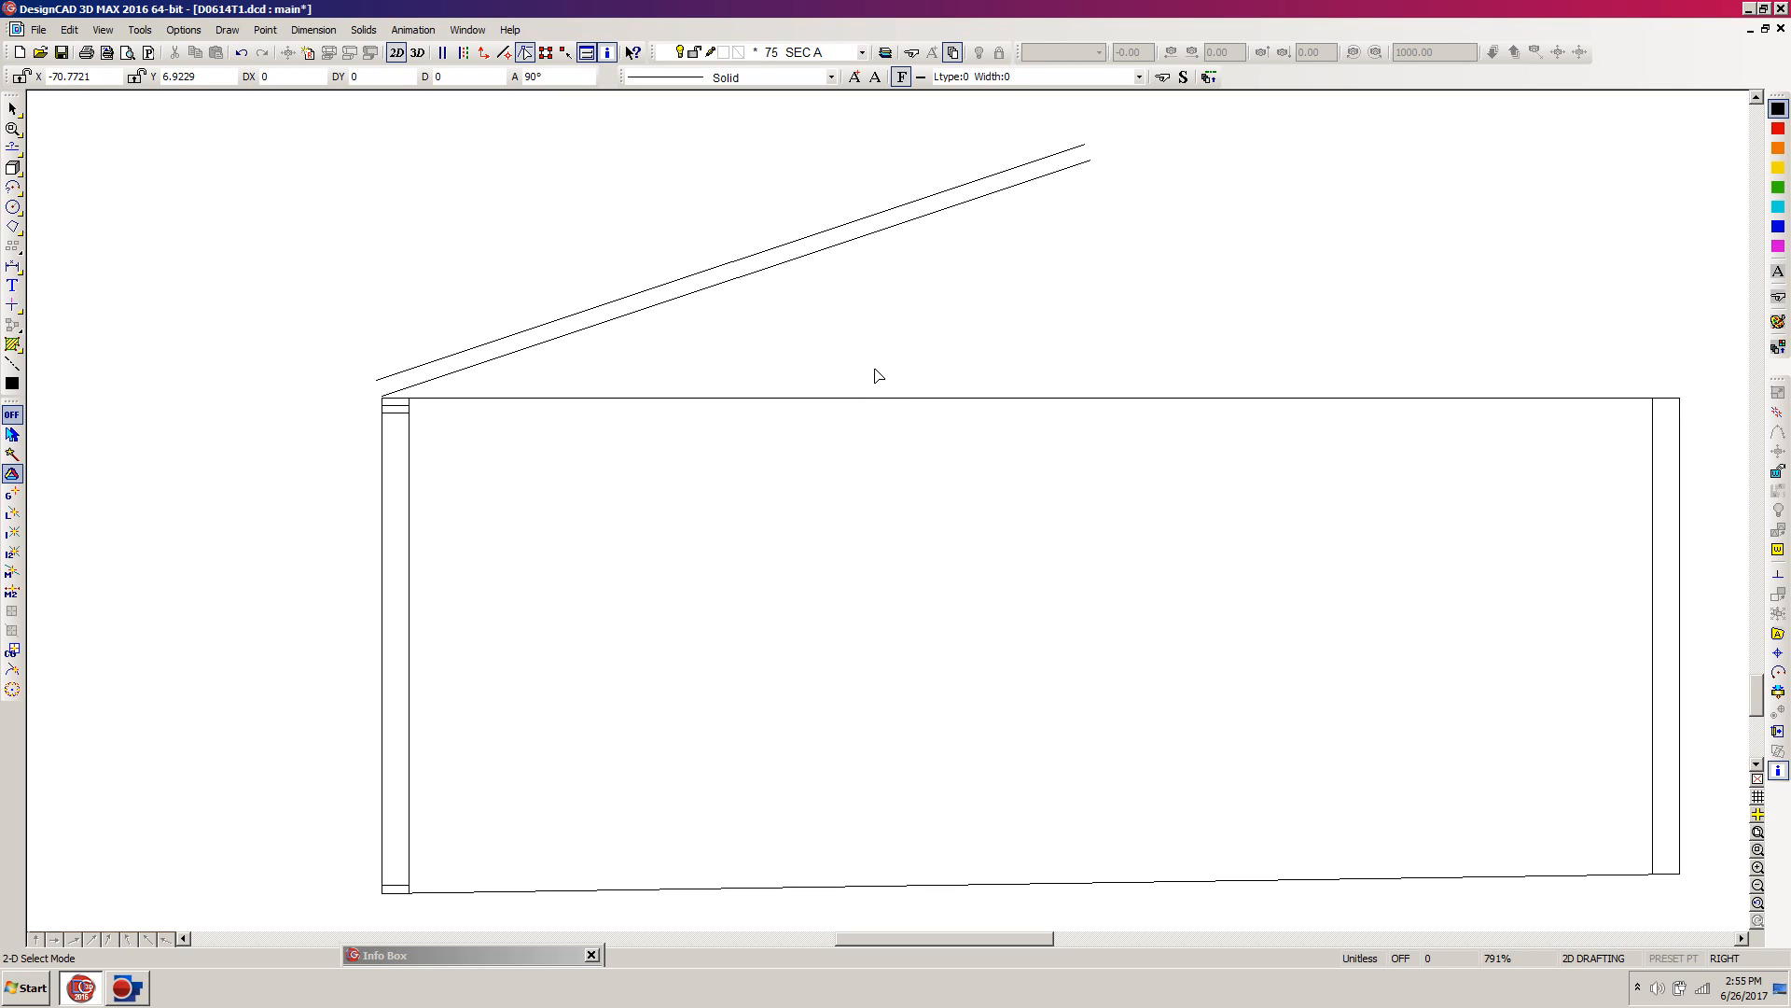
# Create a parallel copy of the horizontal line joining the wall tops, 0.2917 above it
pyautogui.press('p')
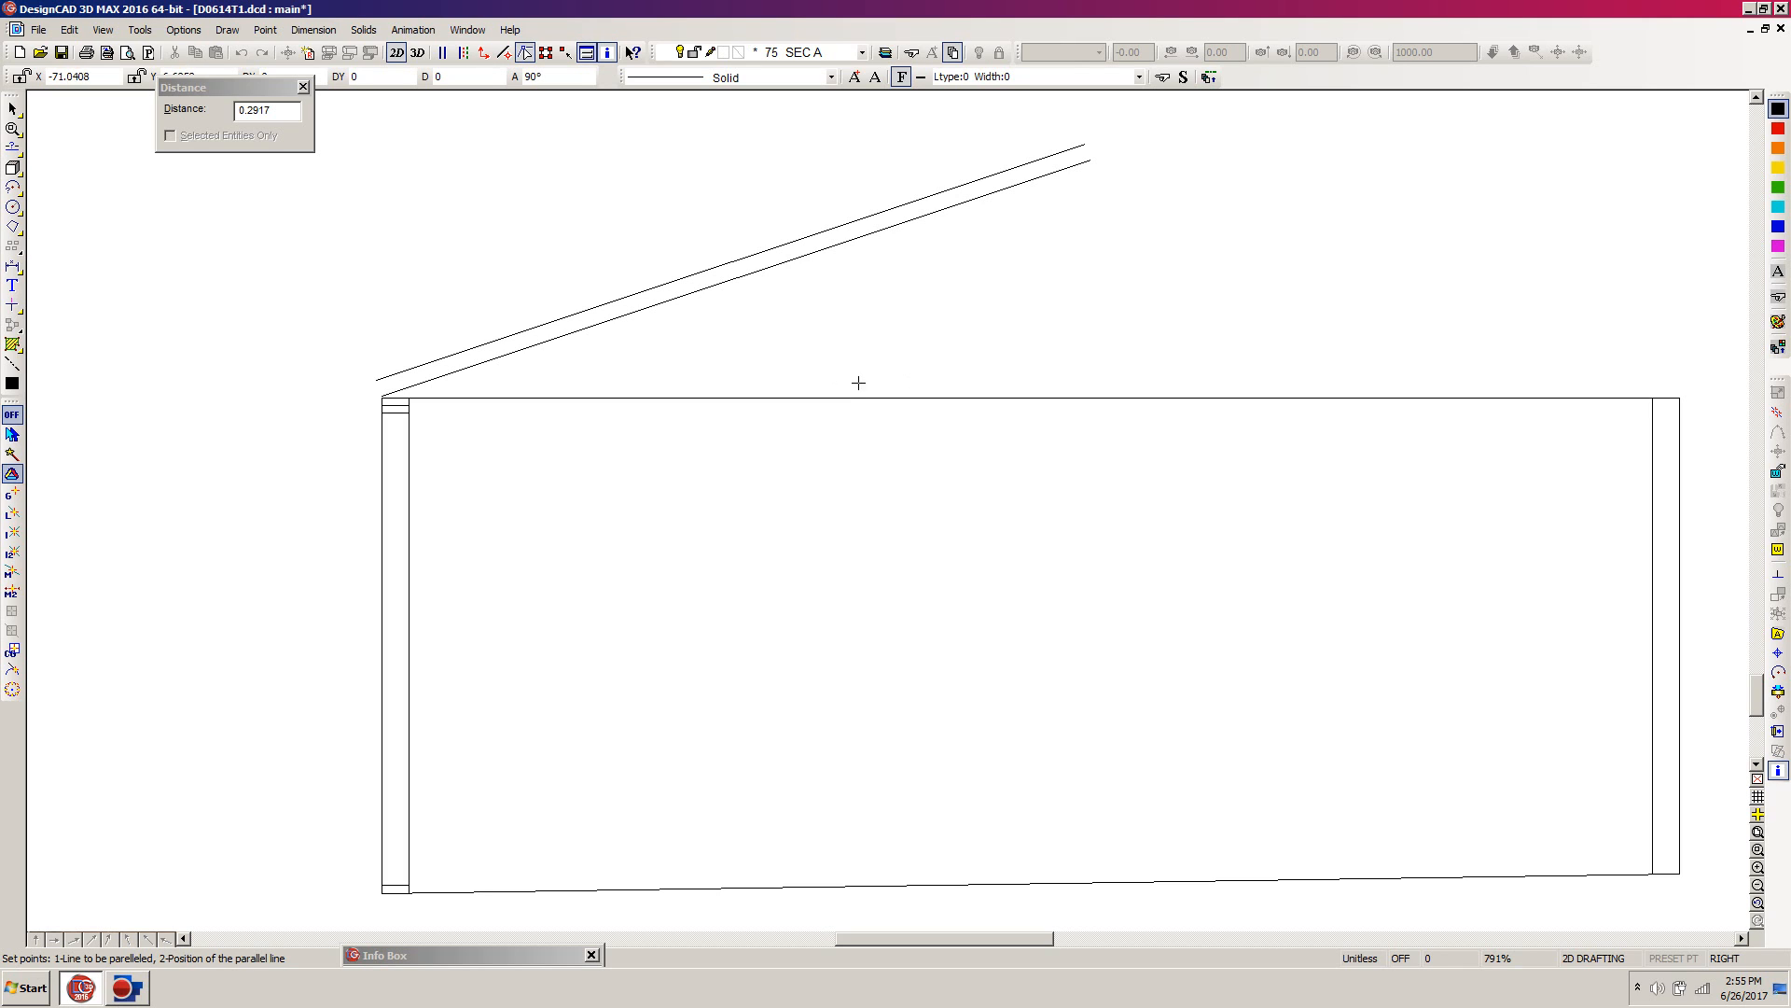
pyautogui.click(930, 392)
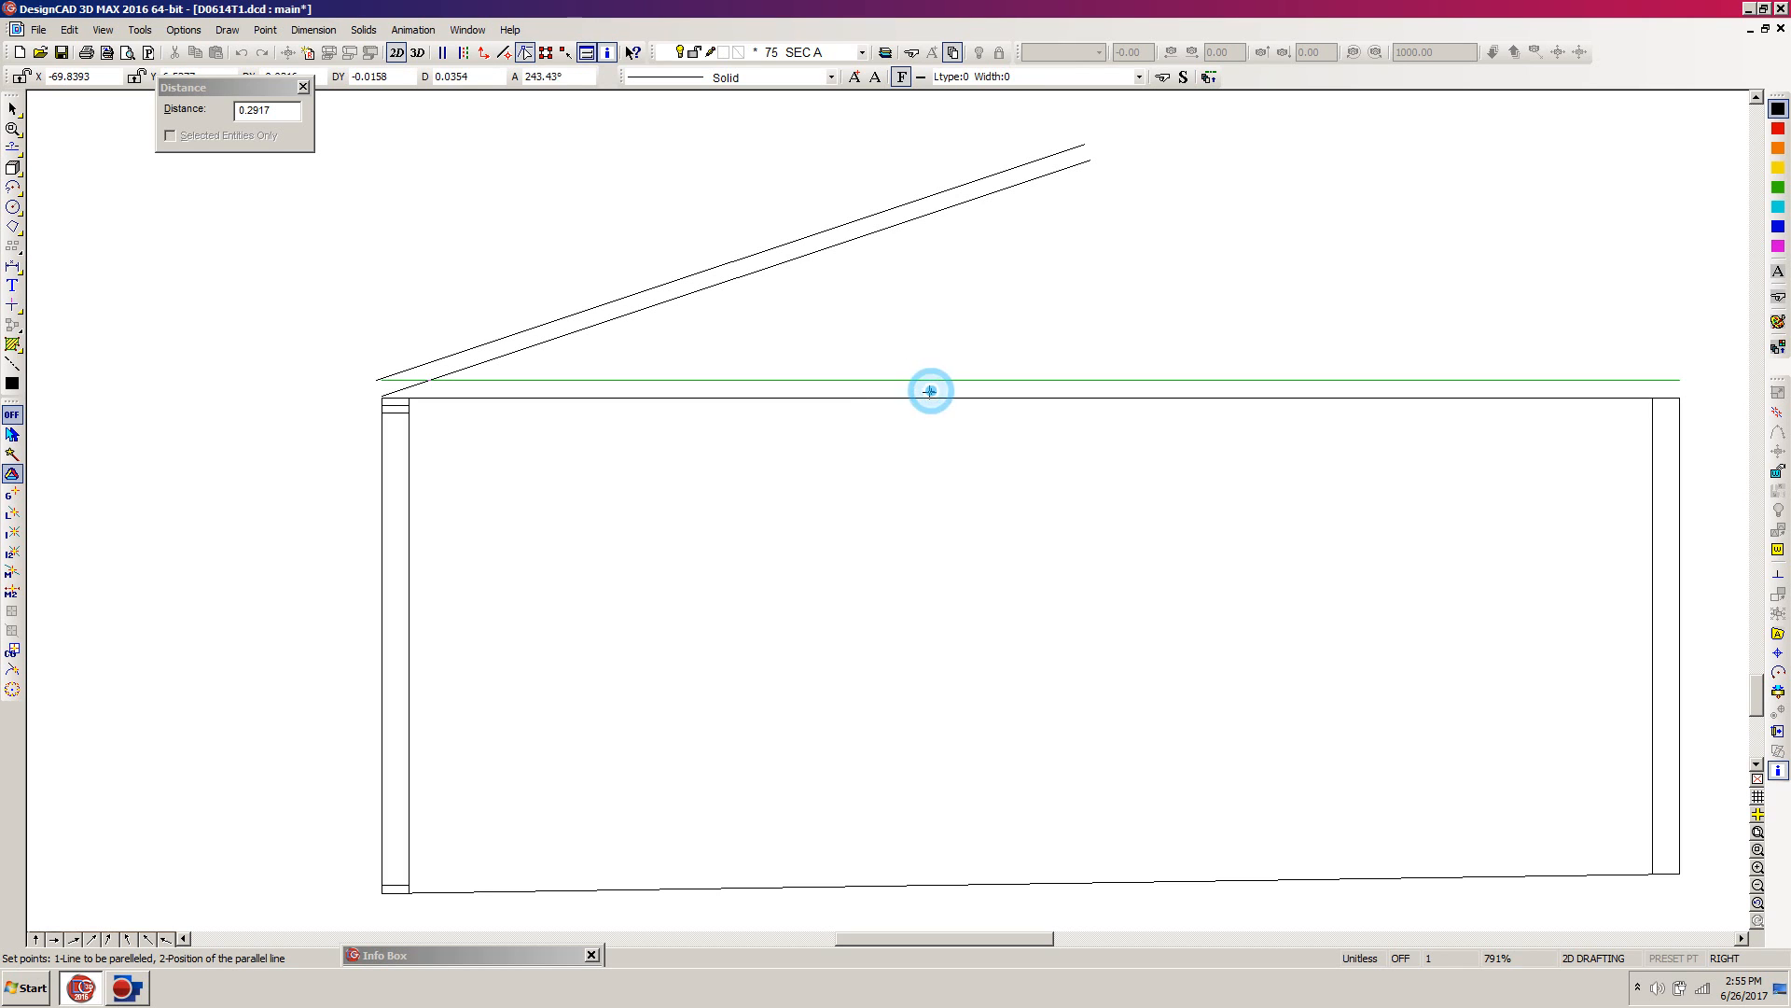
pyautogui.click(919, 341)
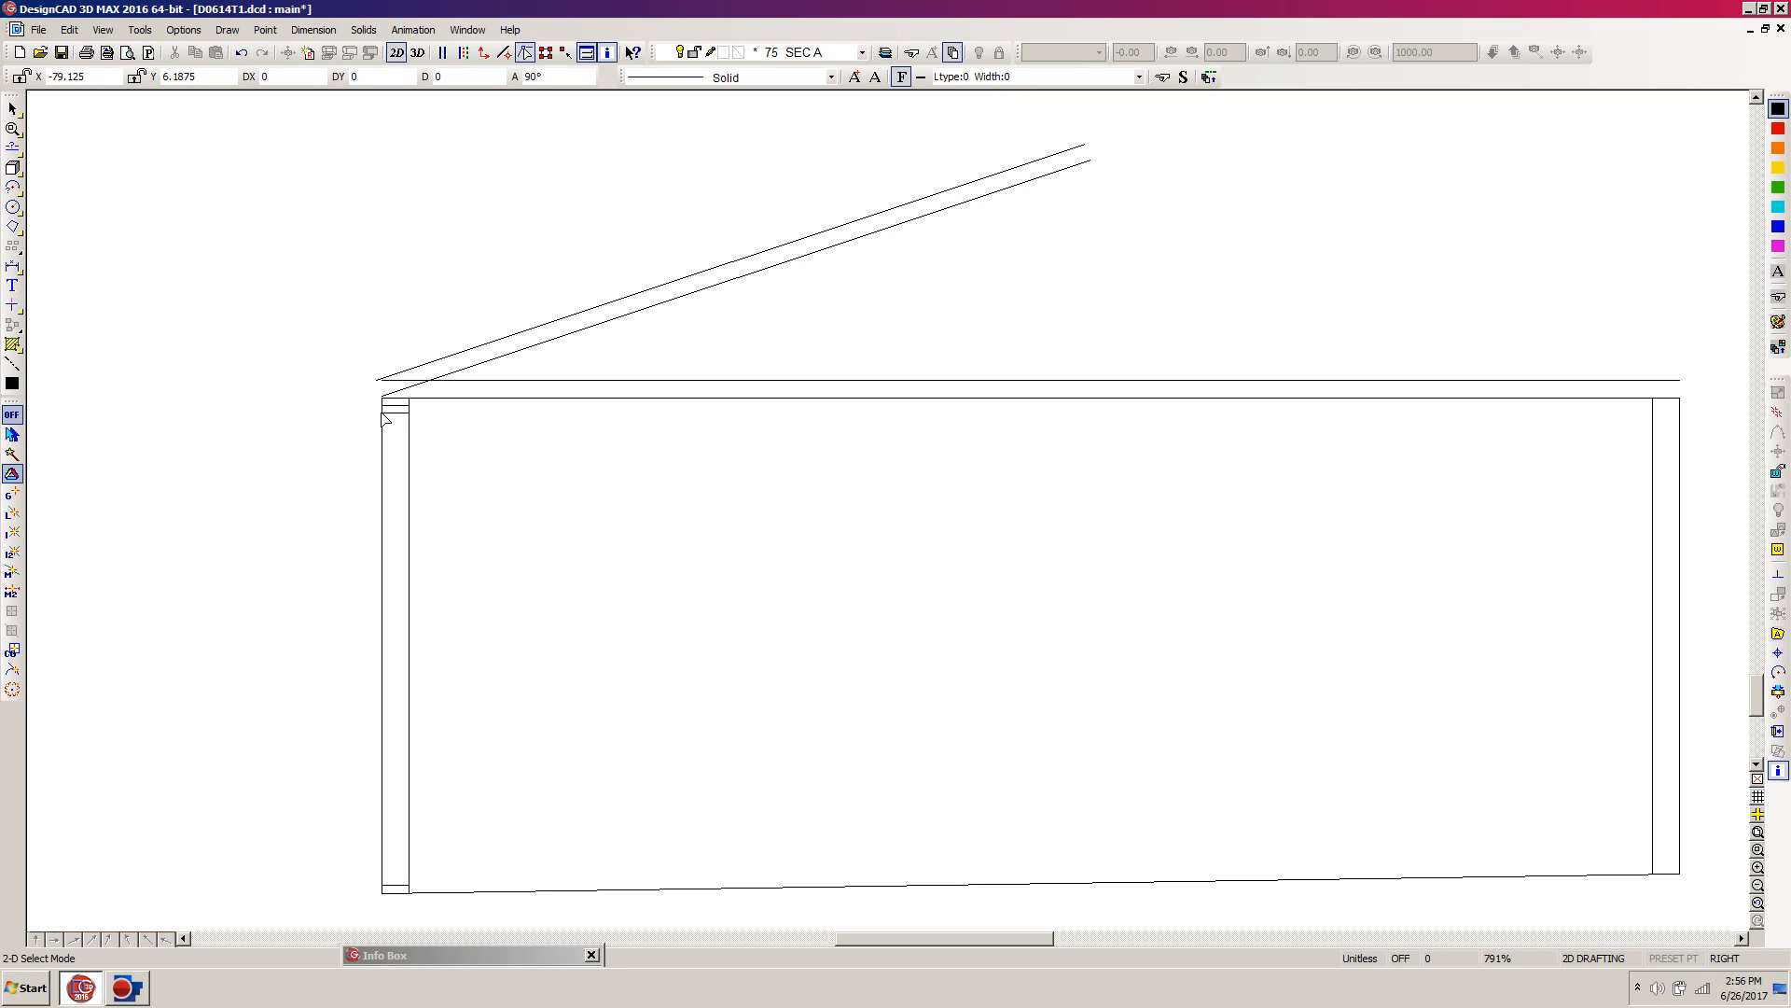
# Draw a short vertical eave line upward, starting at DX -2, DY 0 from the outer end of the left wall's lower plate line
pyautogui.press("'")
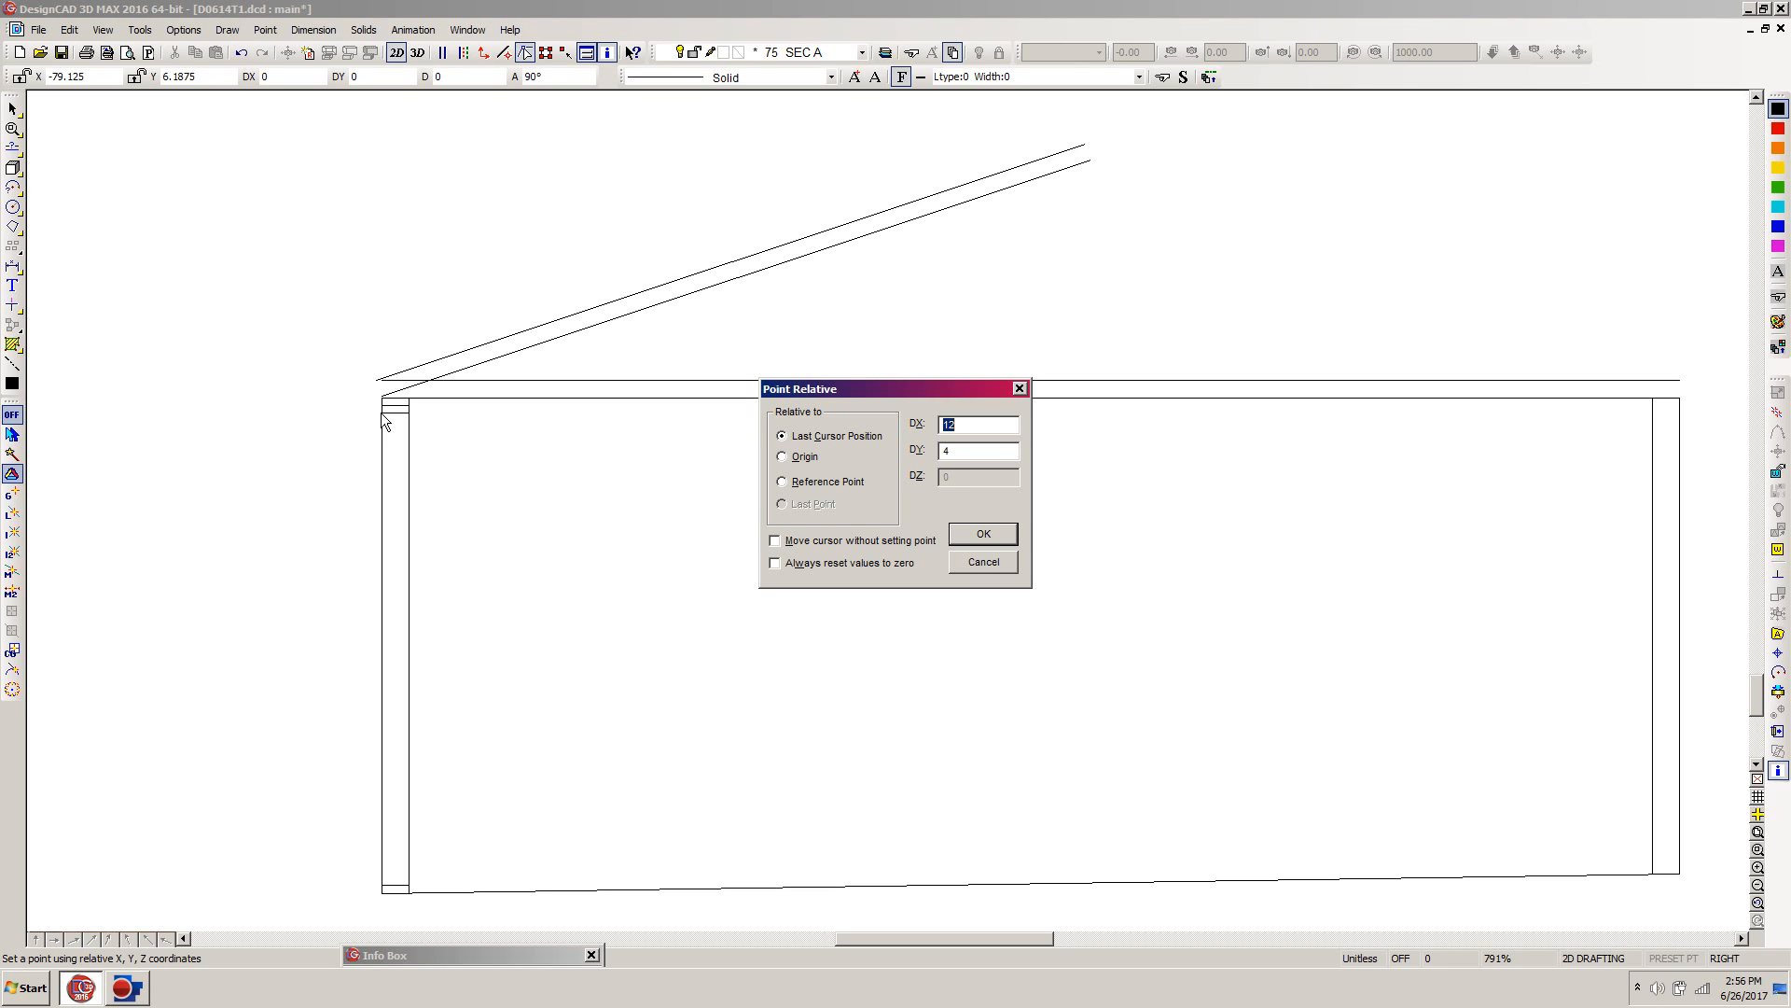
pyautogui.write('-')
pyautogui.write('0')
pyautogui.press('Return')
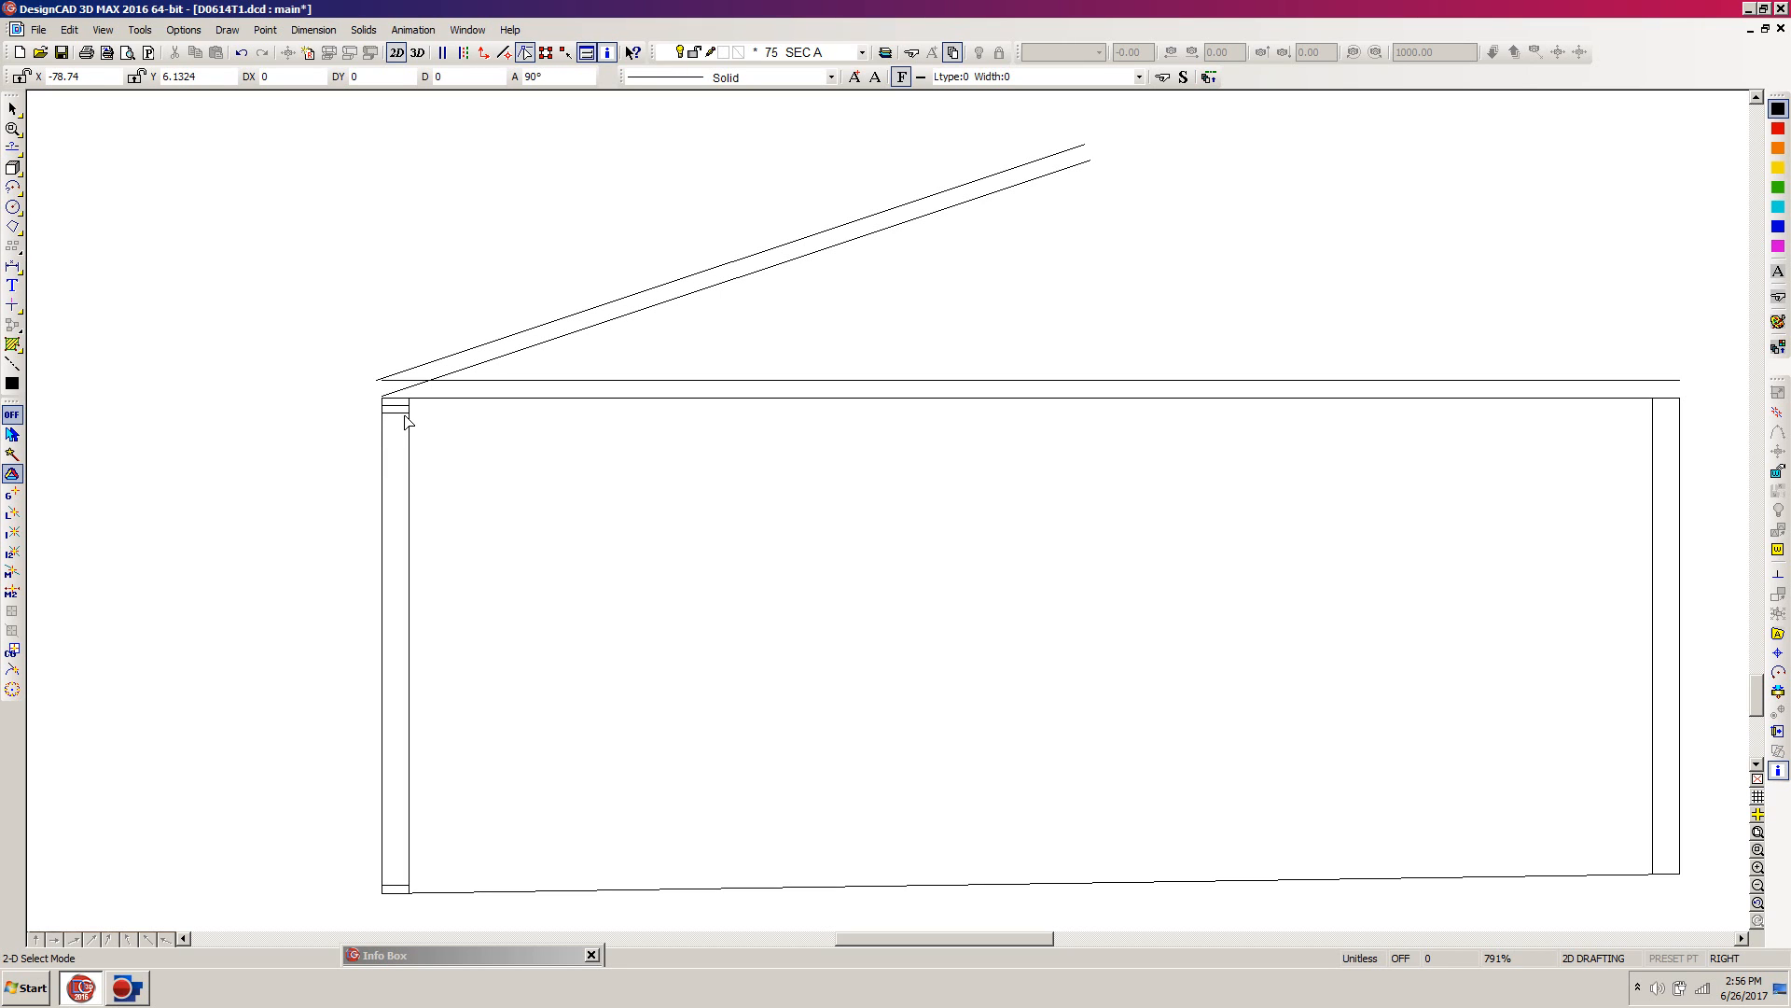
pyautogui.press('l')
pyautogui.press("'")
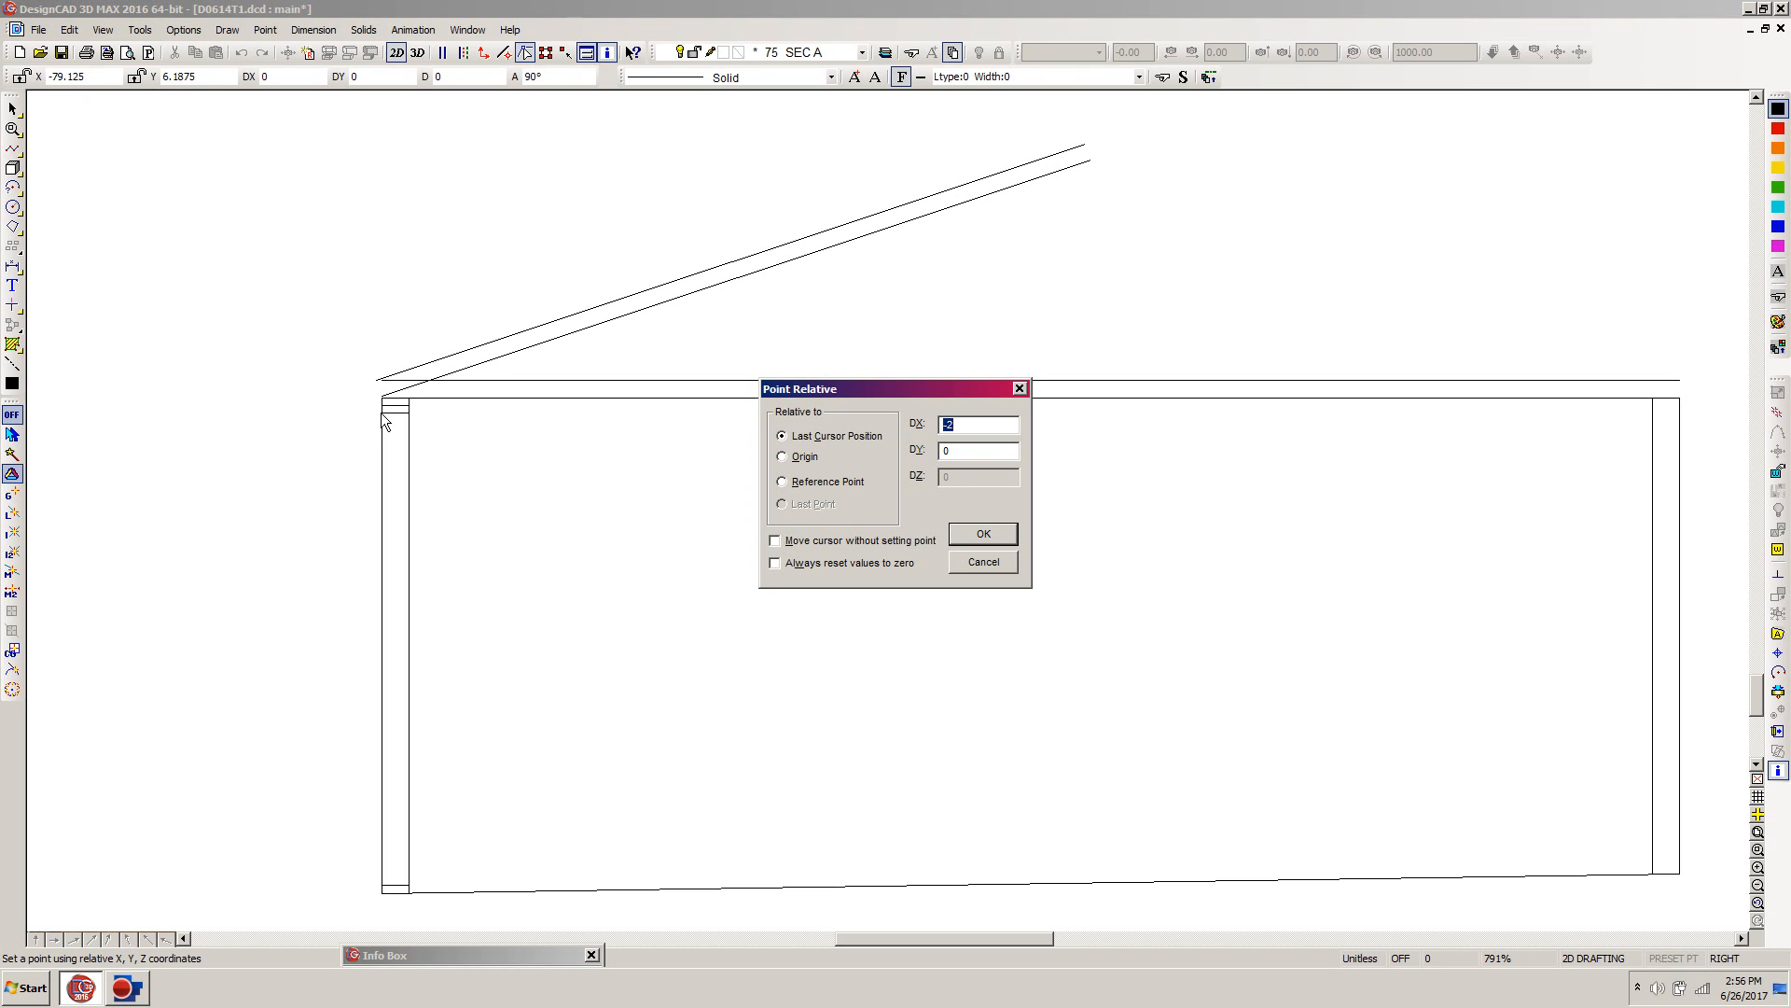
pyautogui.press('Return')
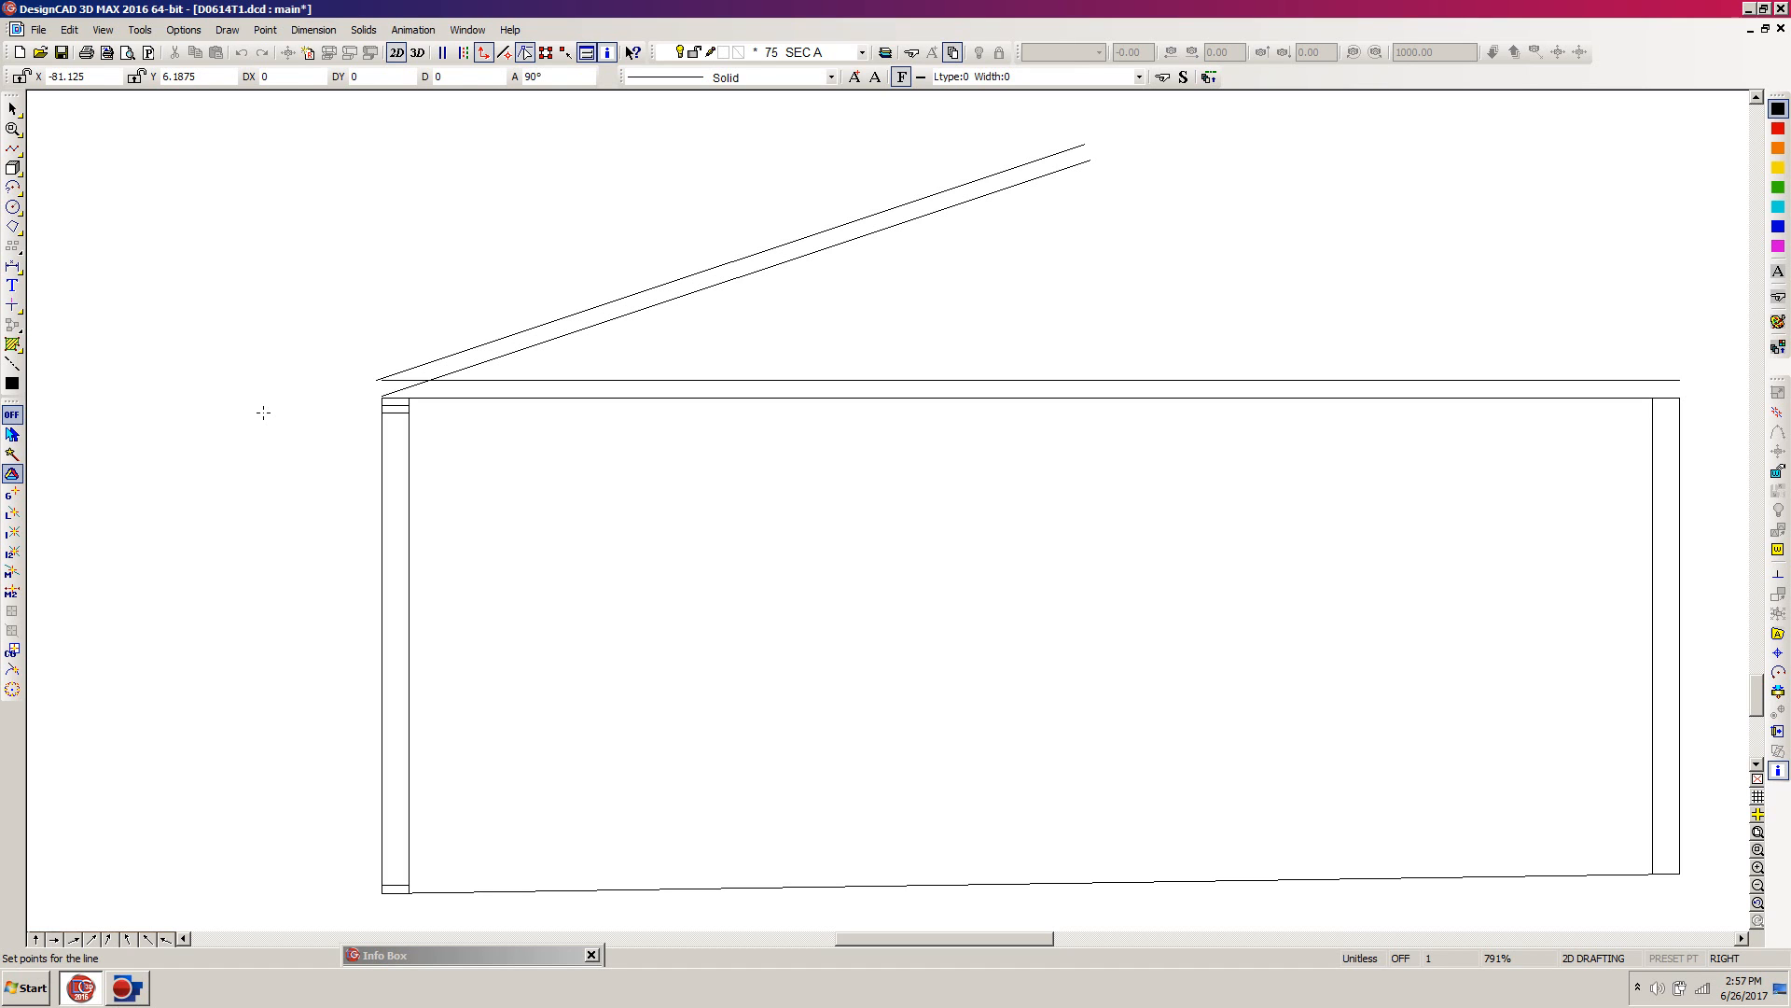
pyautogui.click(484, 52)
pyautogui.click(264, 392)
pyautogui.press('Escape')
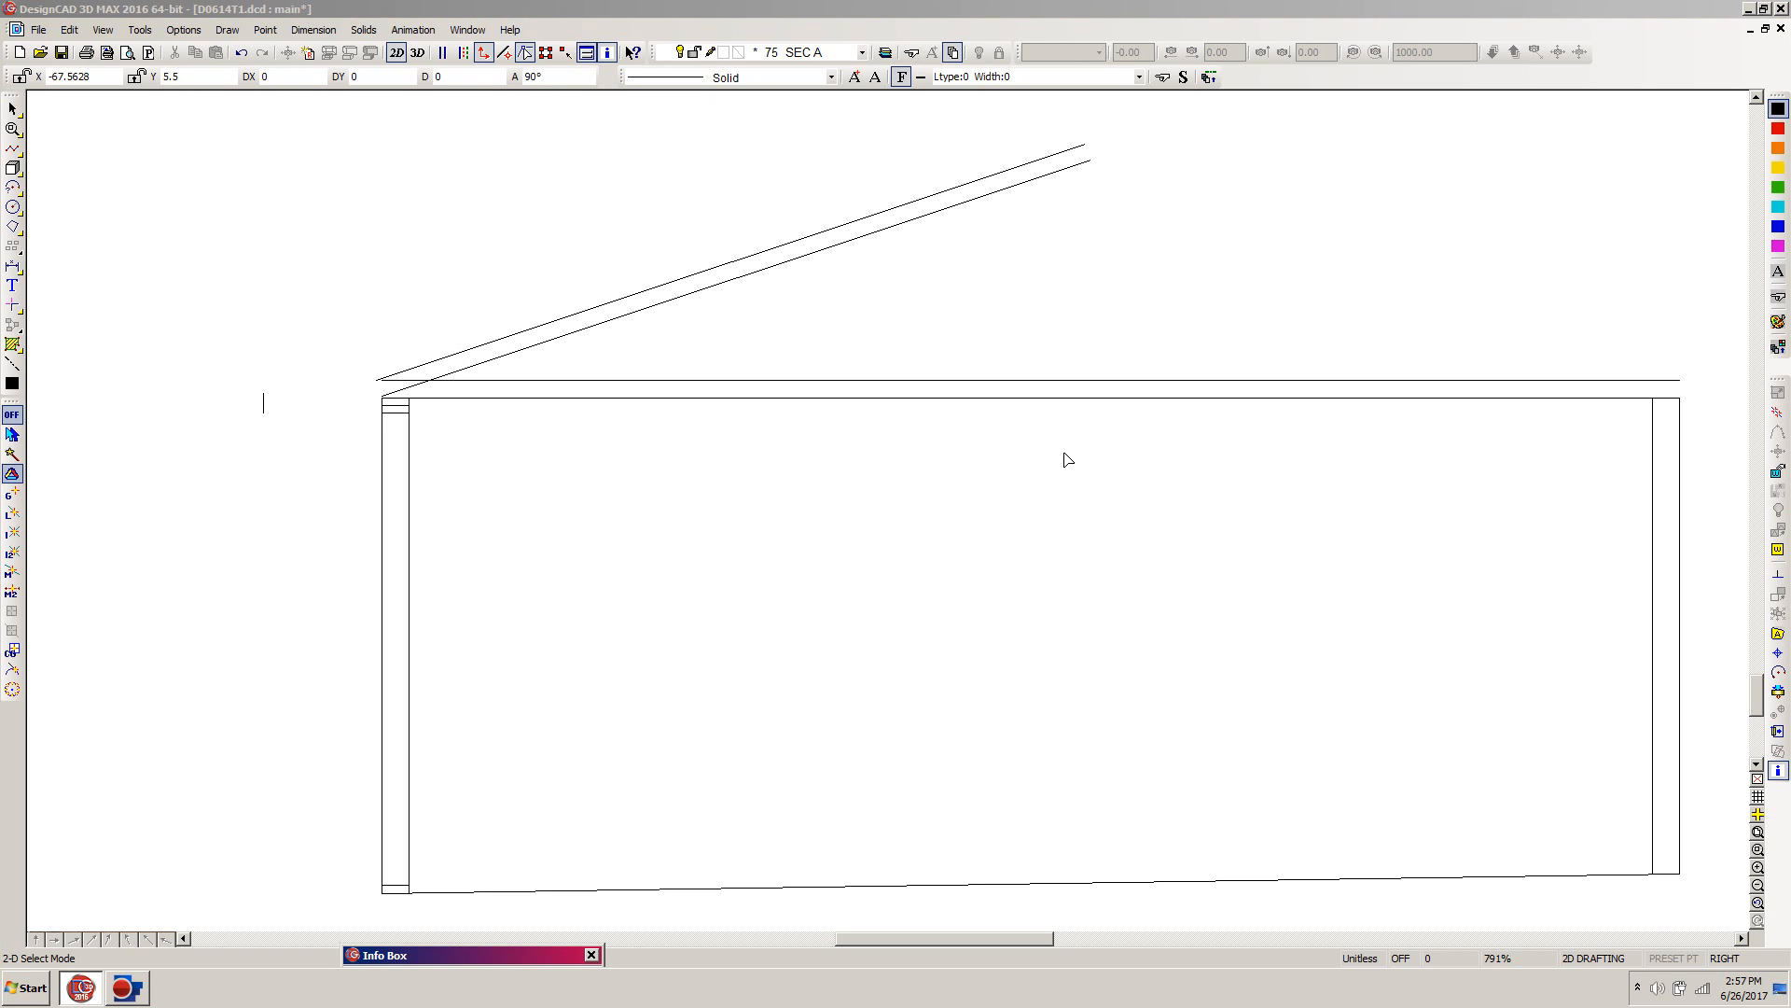
# Trim the short vertical eave line and the lower roof slope line so they meet at a corner
pyautogui.click(897, 8)
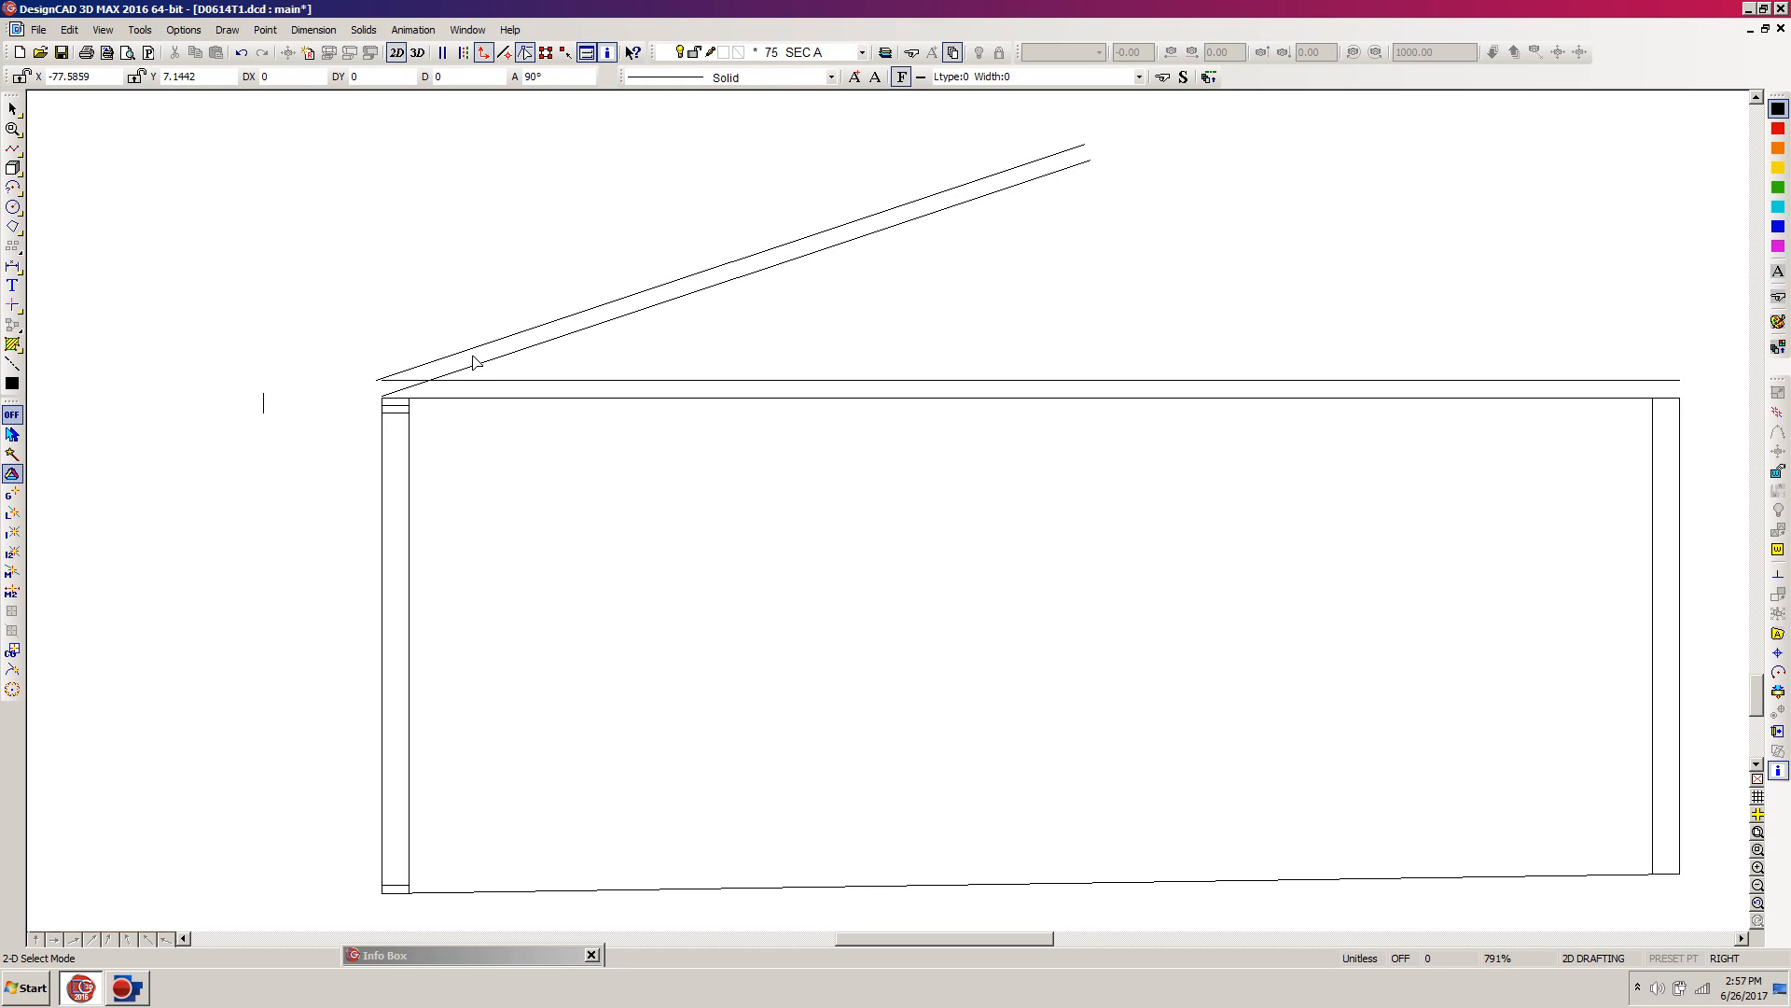
pyautogui.press('t')
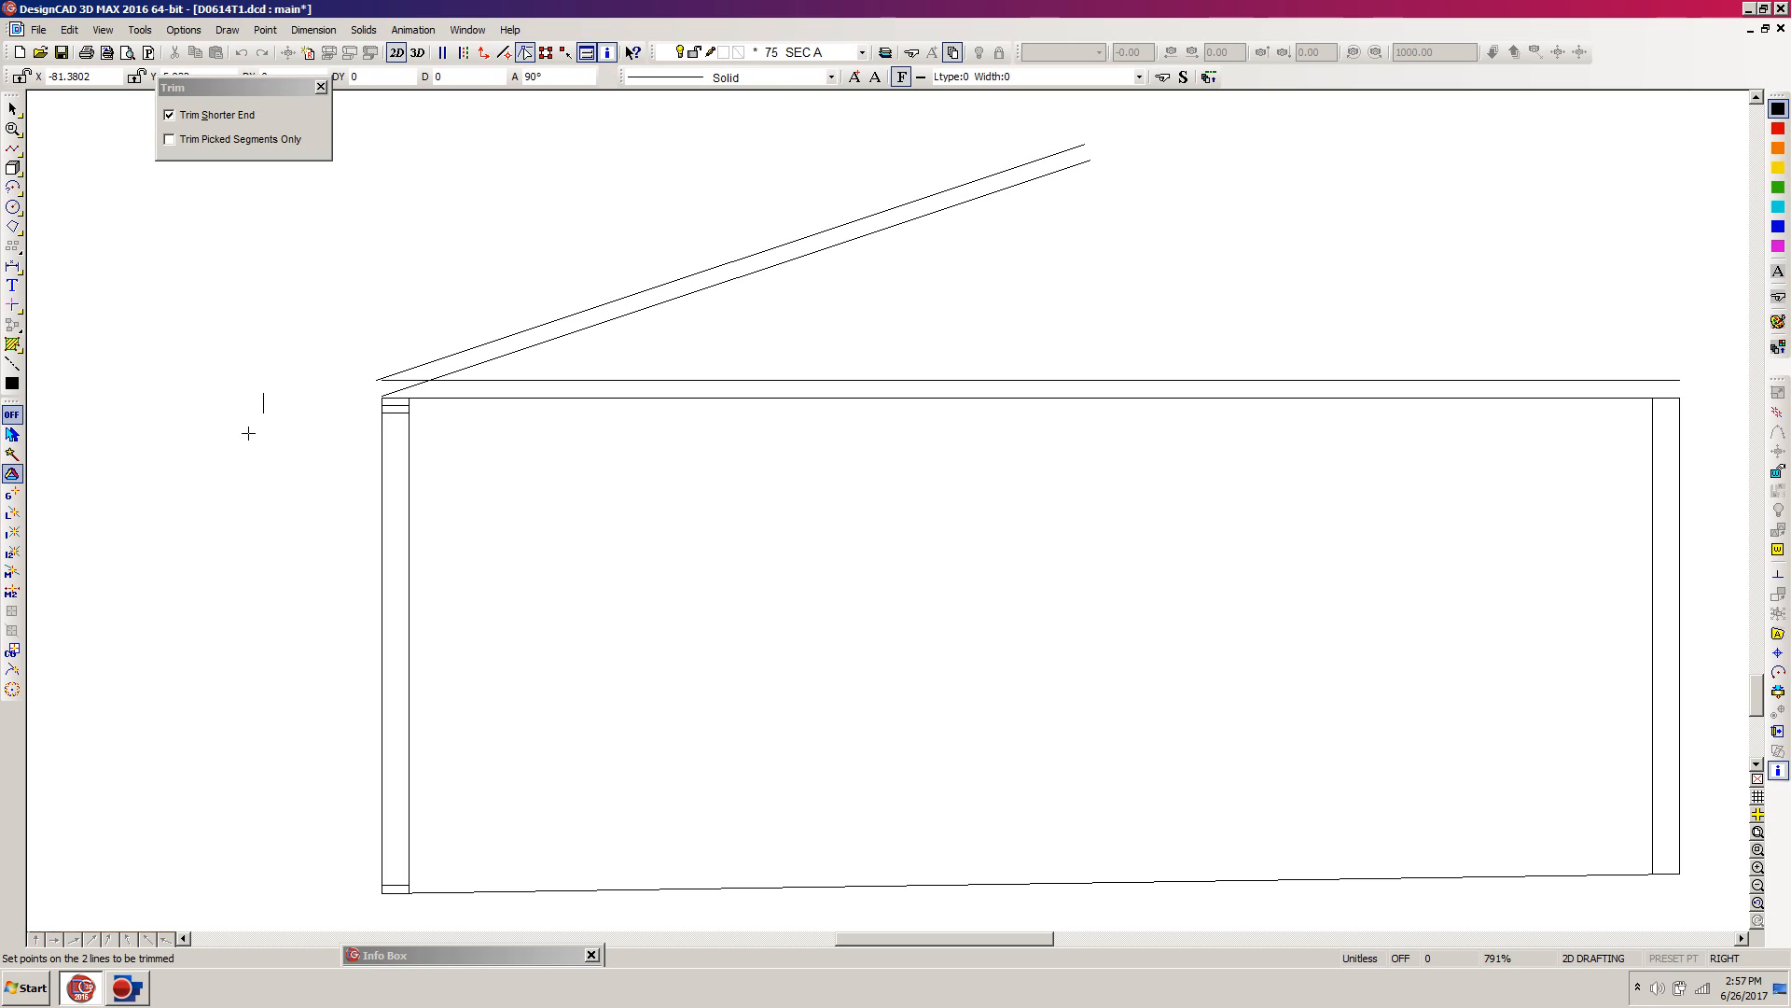
pyautogui.click(263, 408)
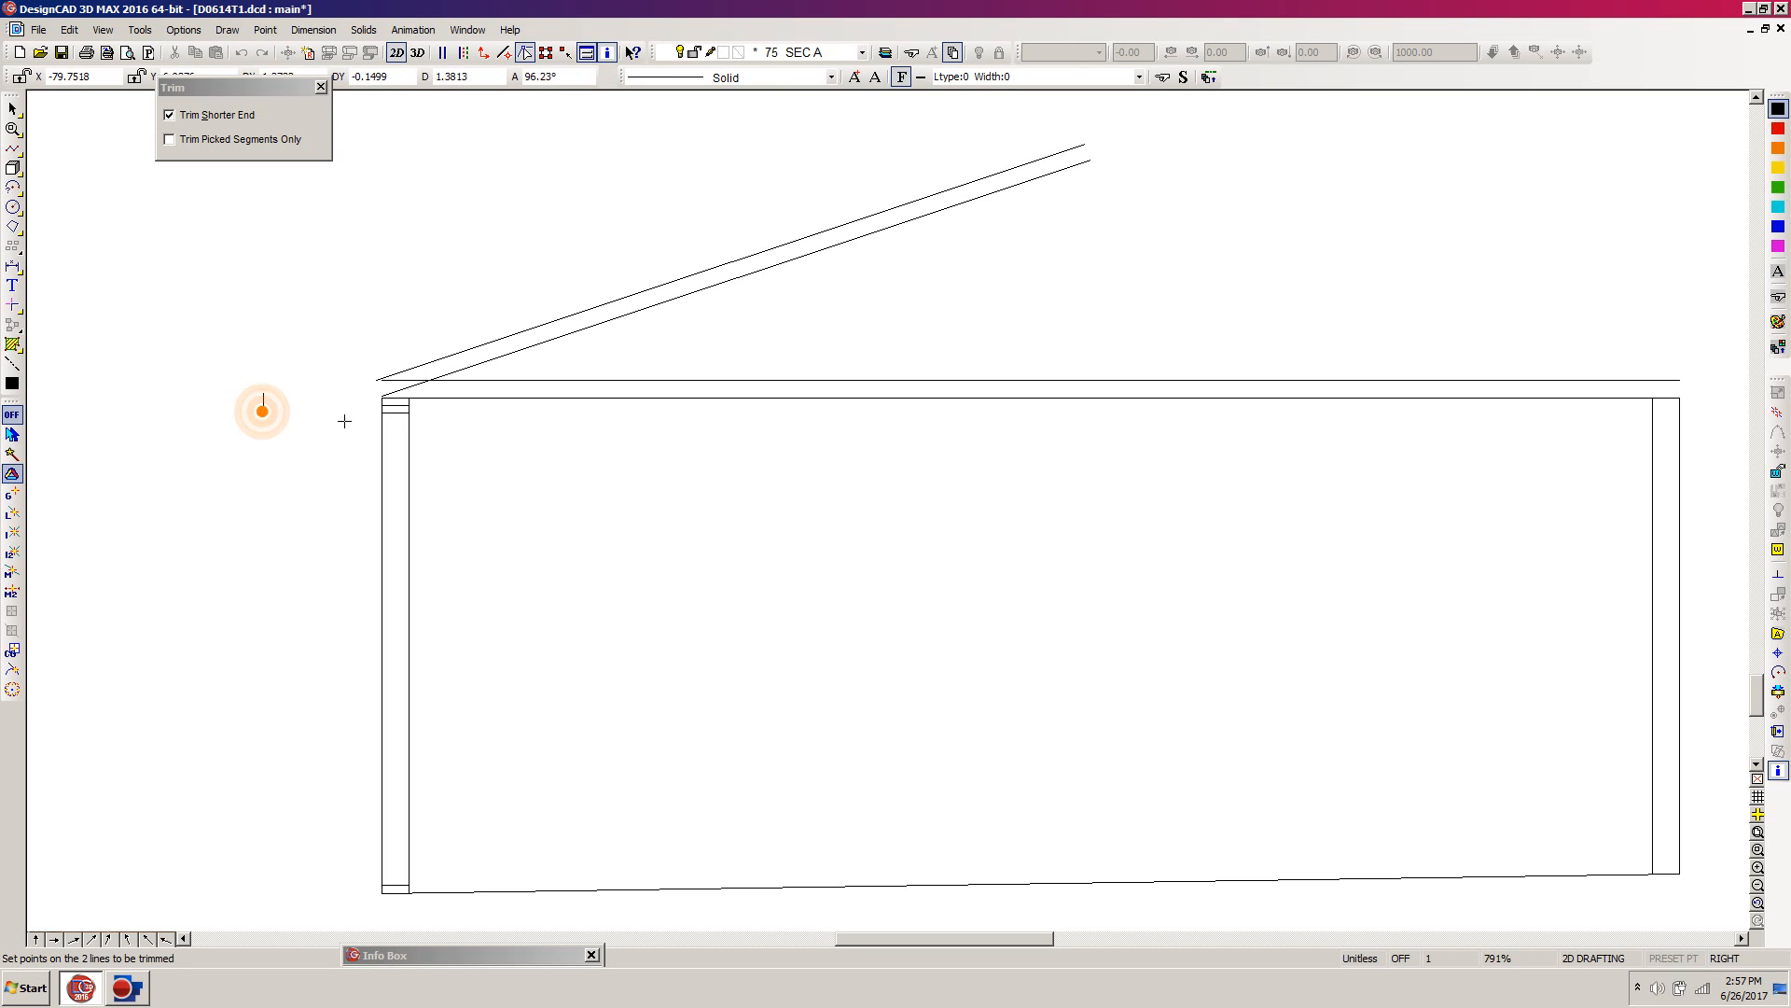
pyautogui.click(458, 370)
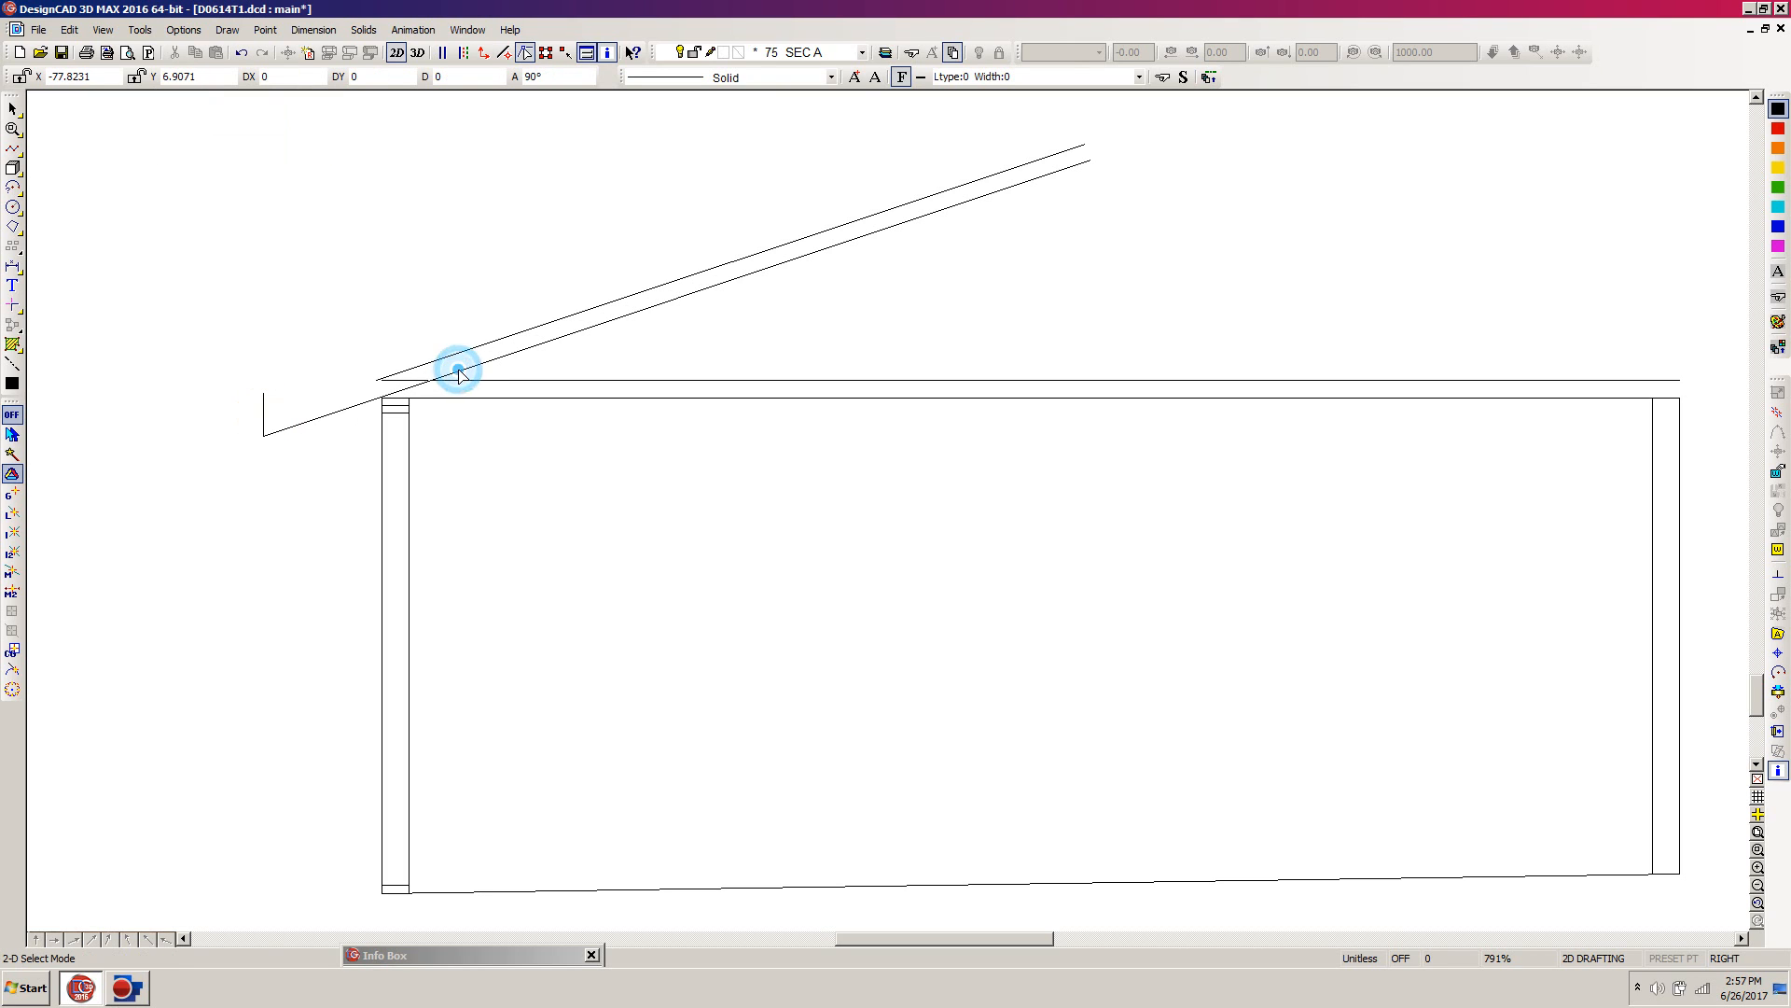
# Shorten the vertical eave line by moving its upper end down to just above the corner with the lower roof slope line
pyautogui.click(264, 420)
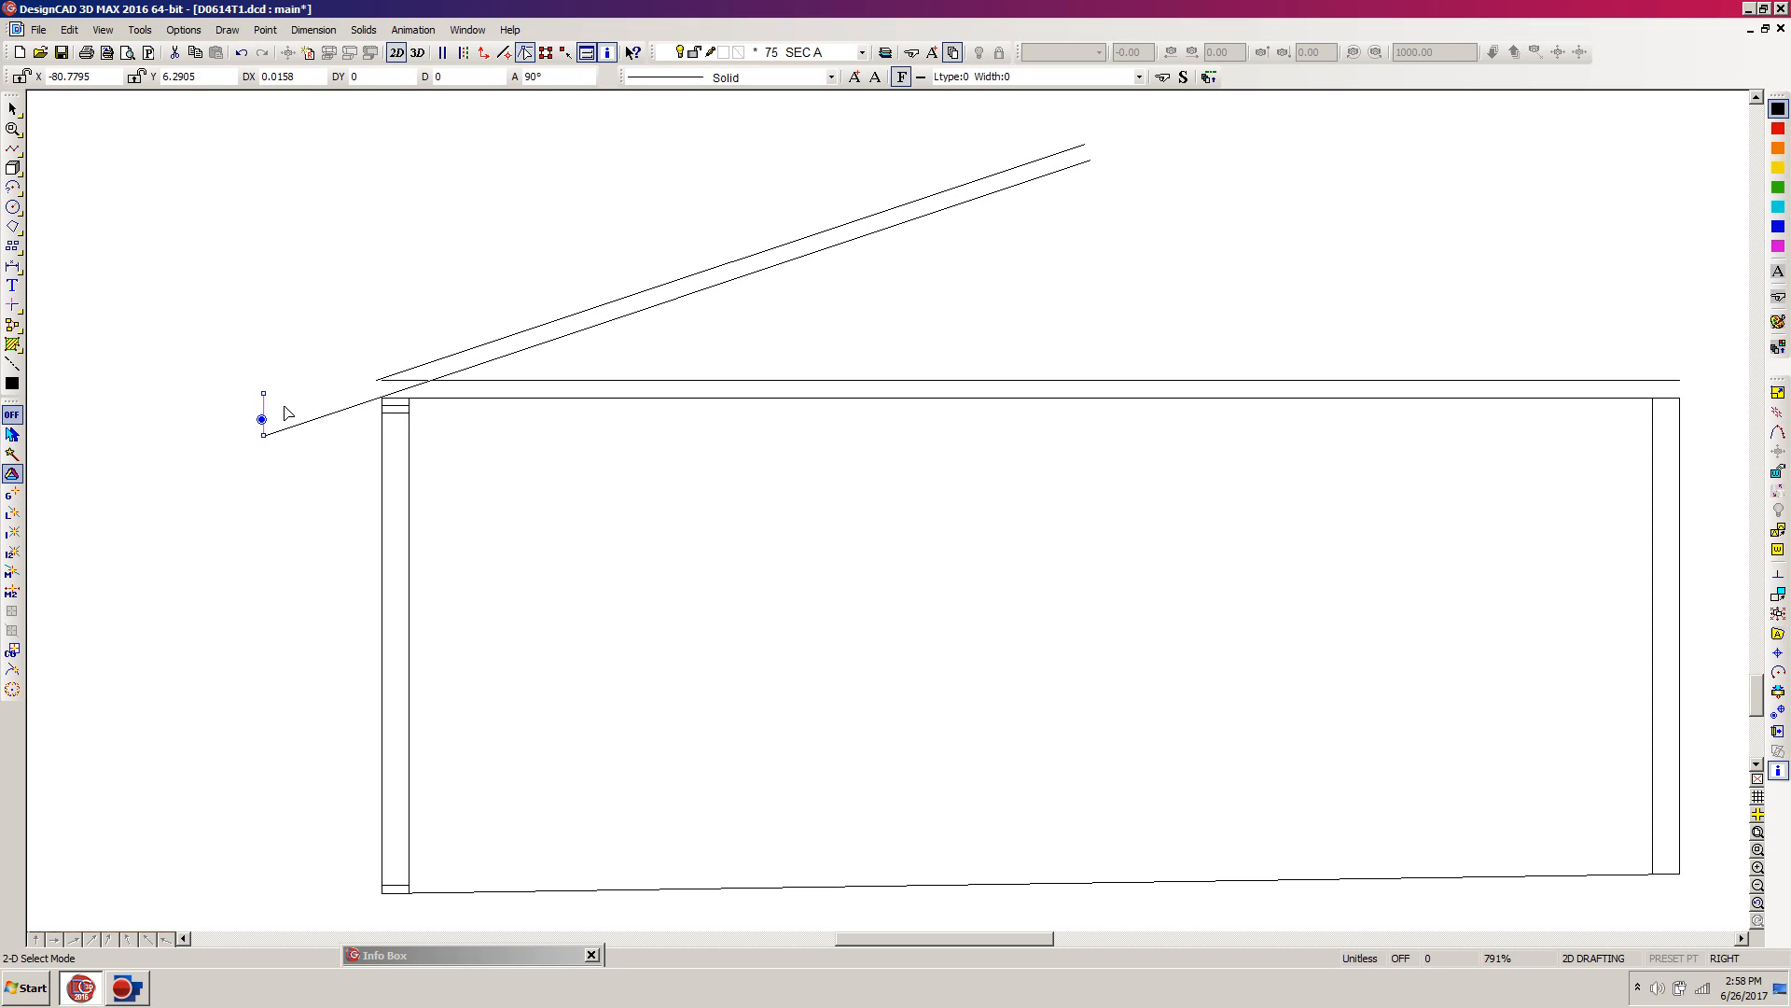
pyautogui.press('e')
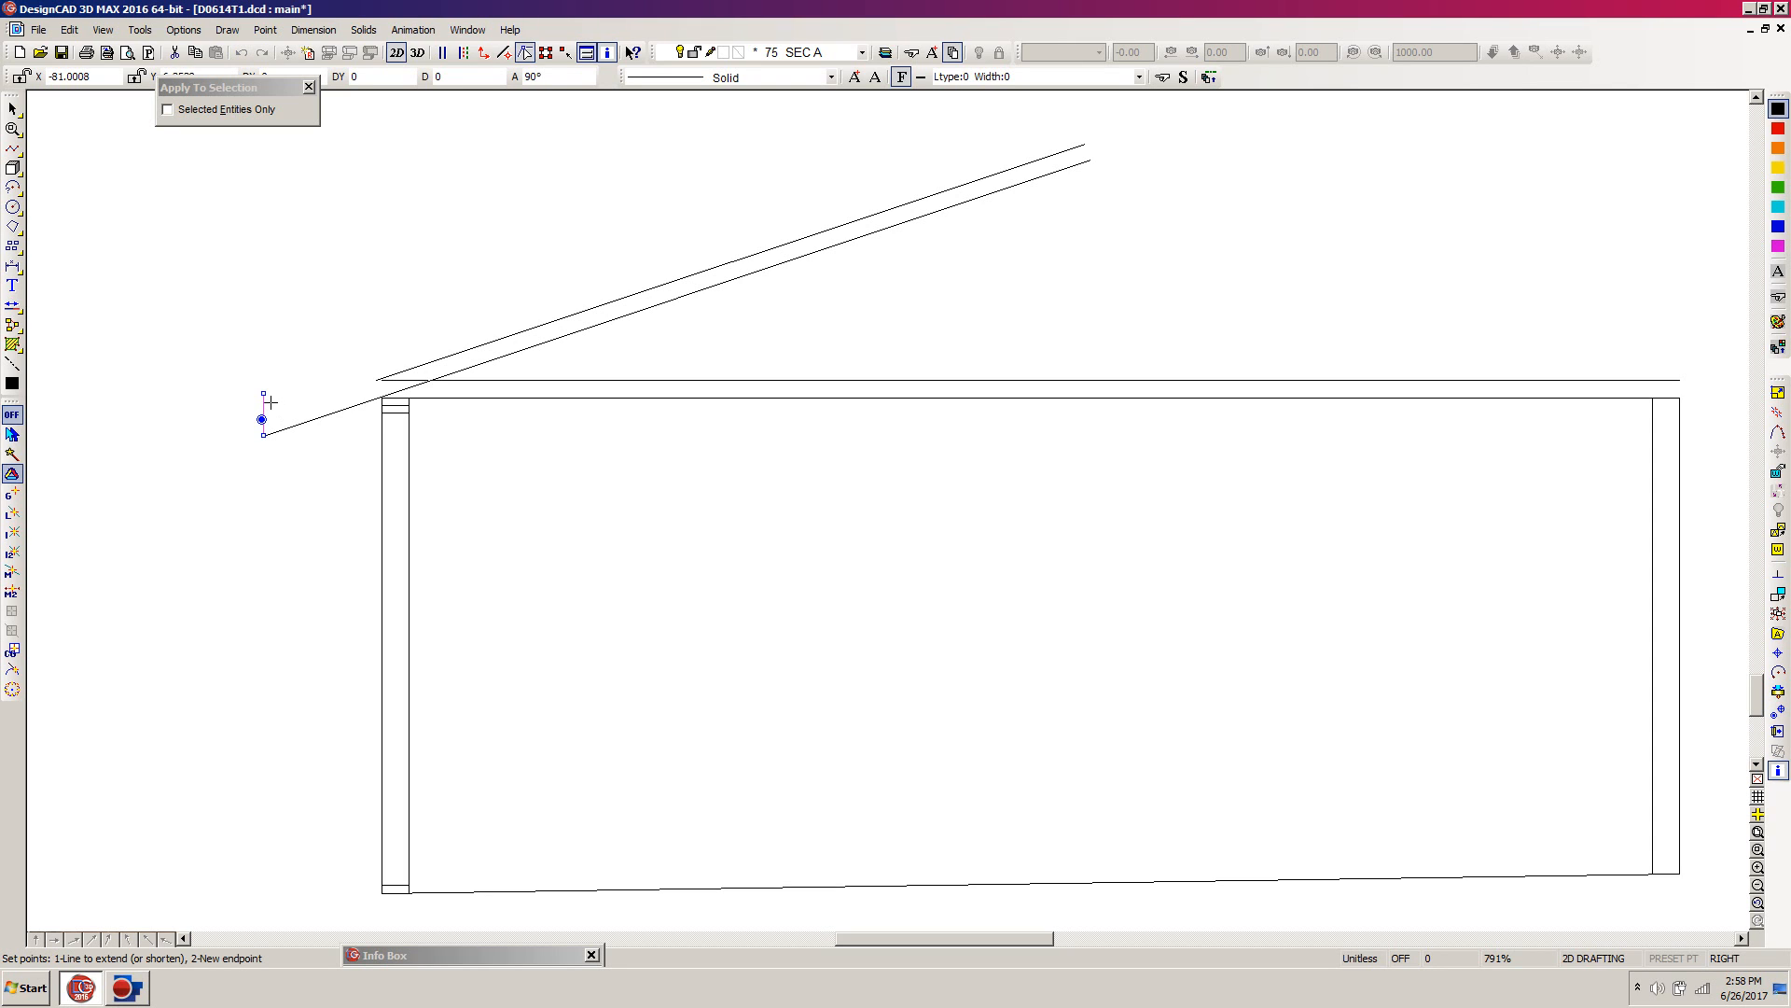
pyautogui.click(265, 401)
pyautogui.click(263, 419)
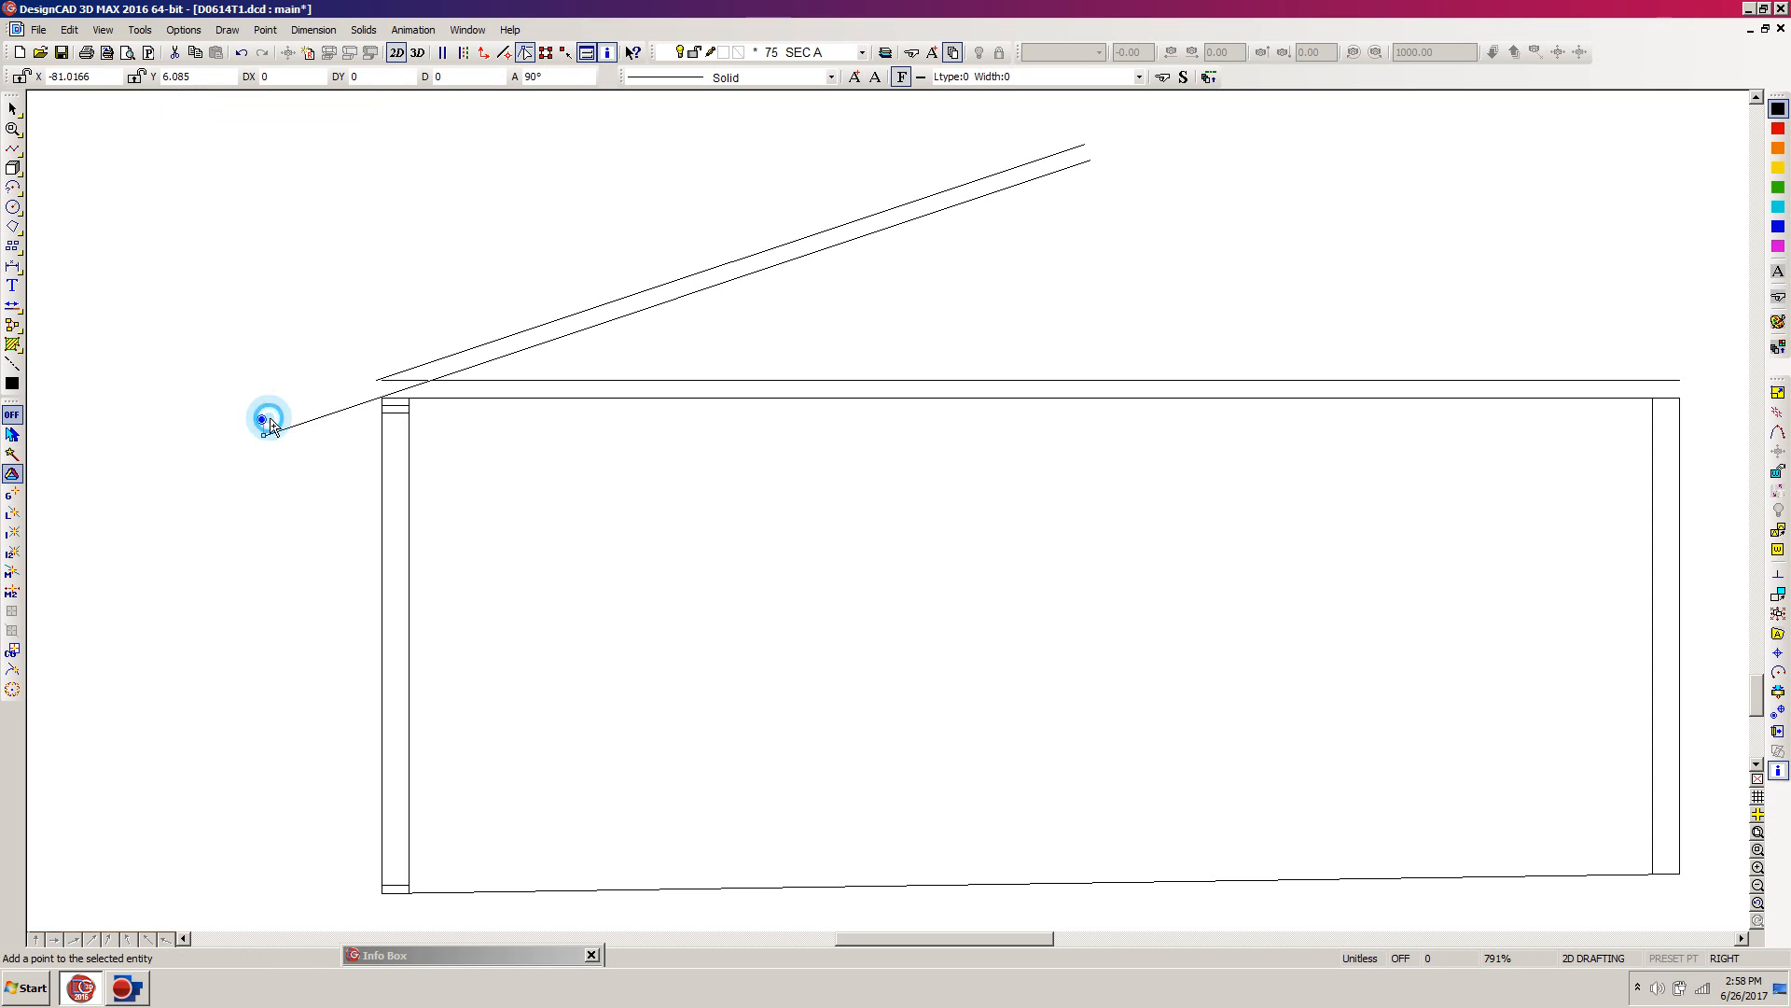
pyautogui.click(319, 443)
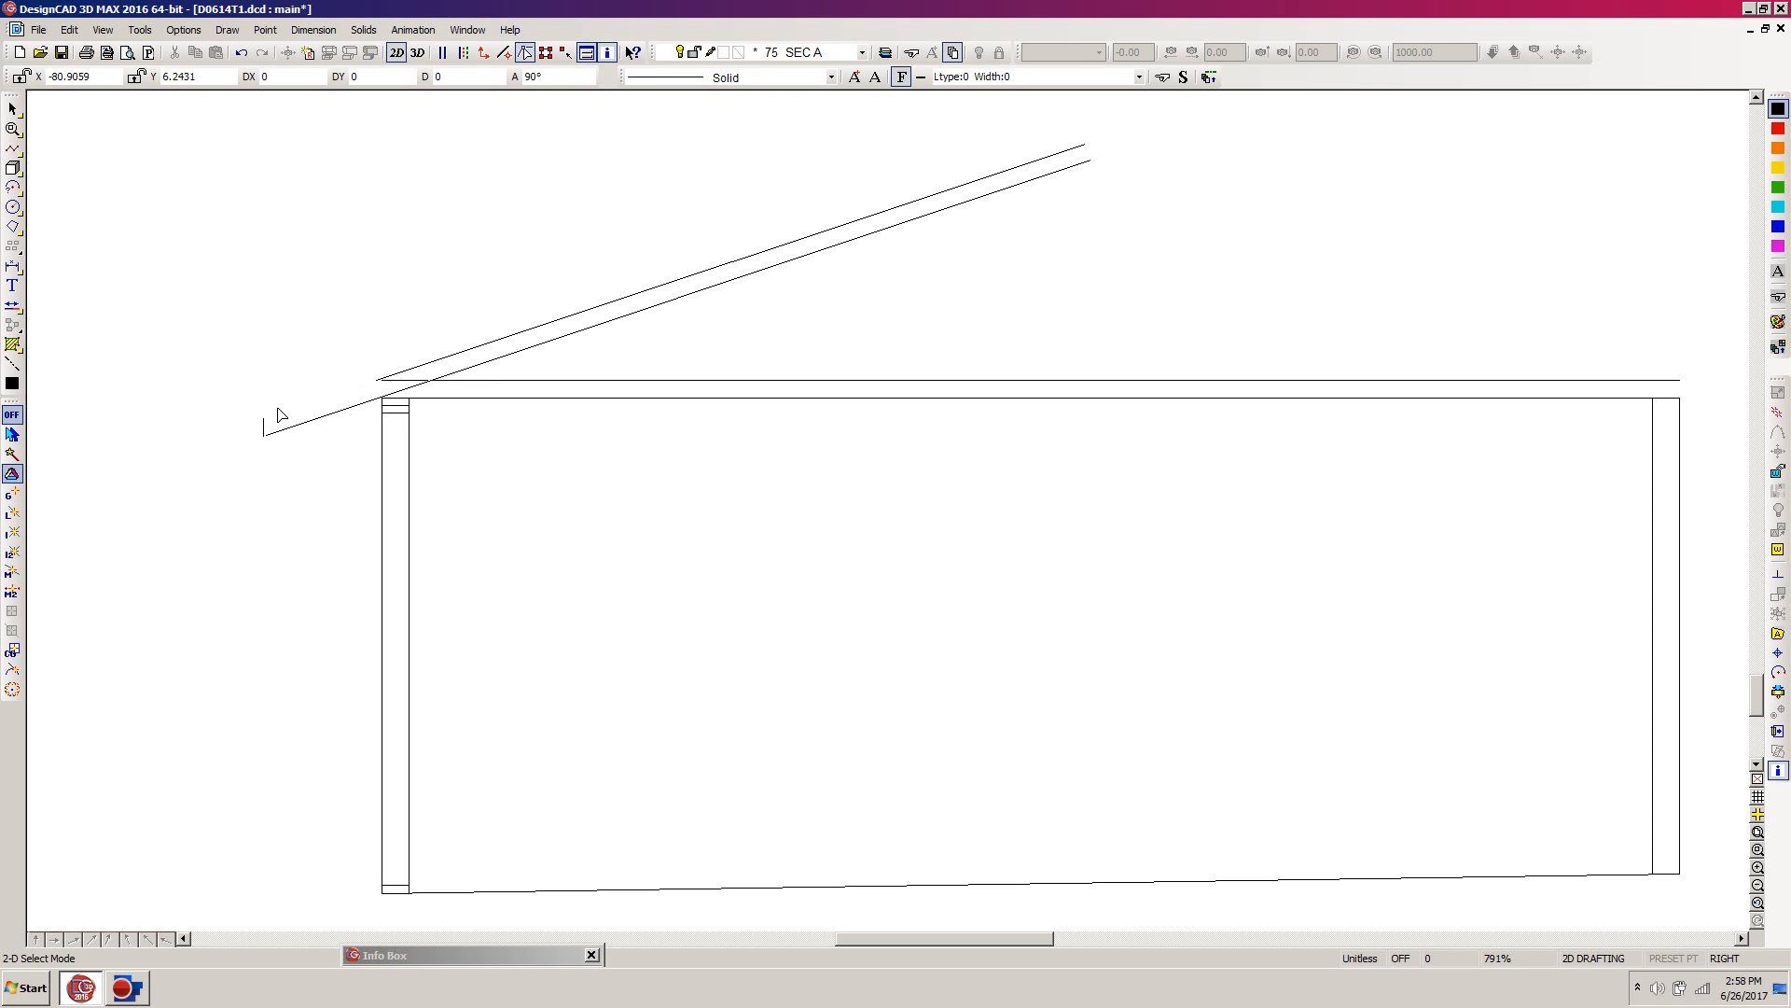
# Trim the vertical eave line and the upper roof slope line so they meet at a corner
pyautogui.press('t')
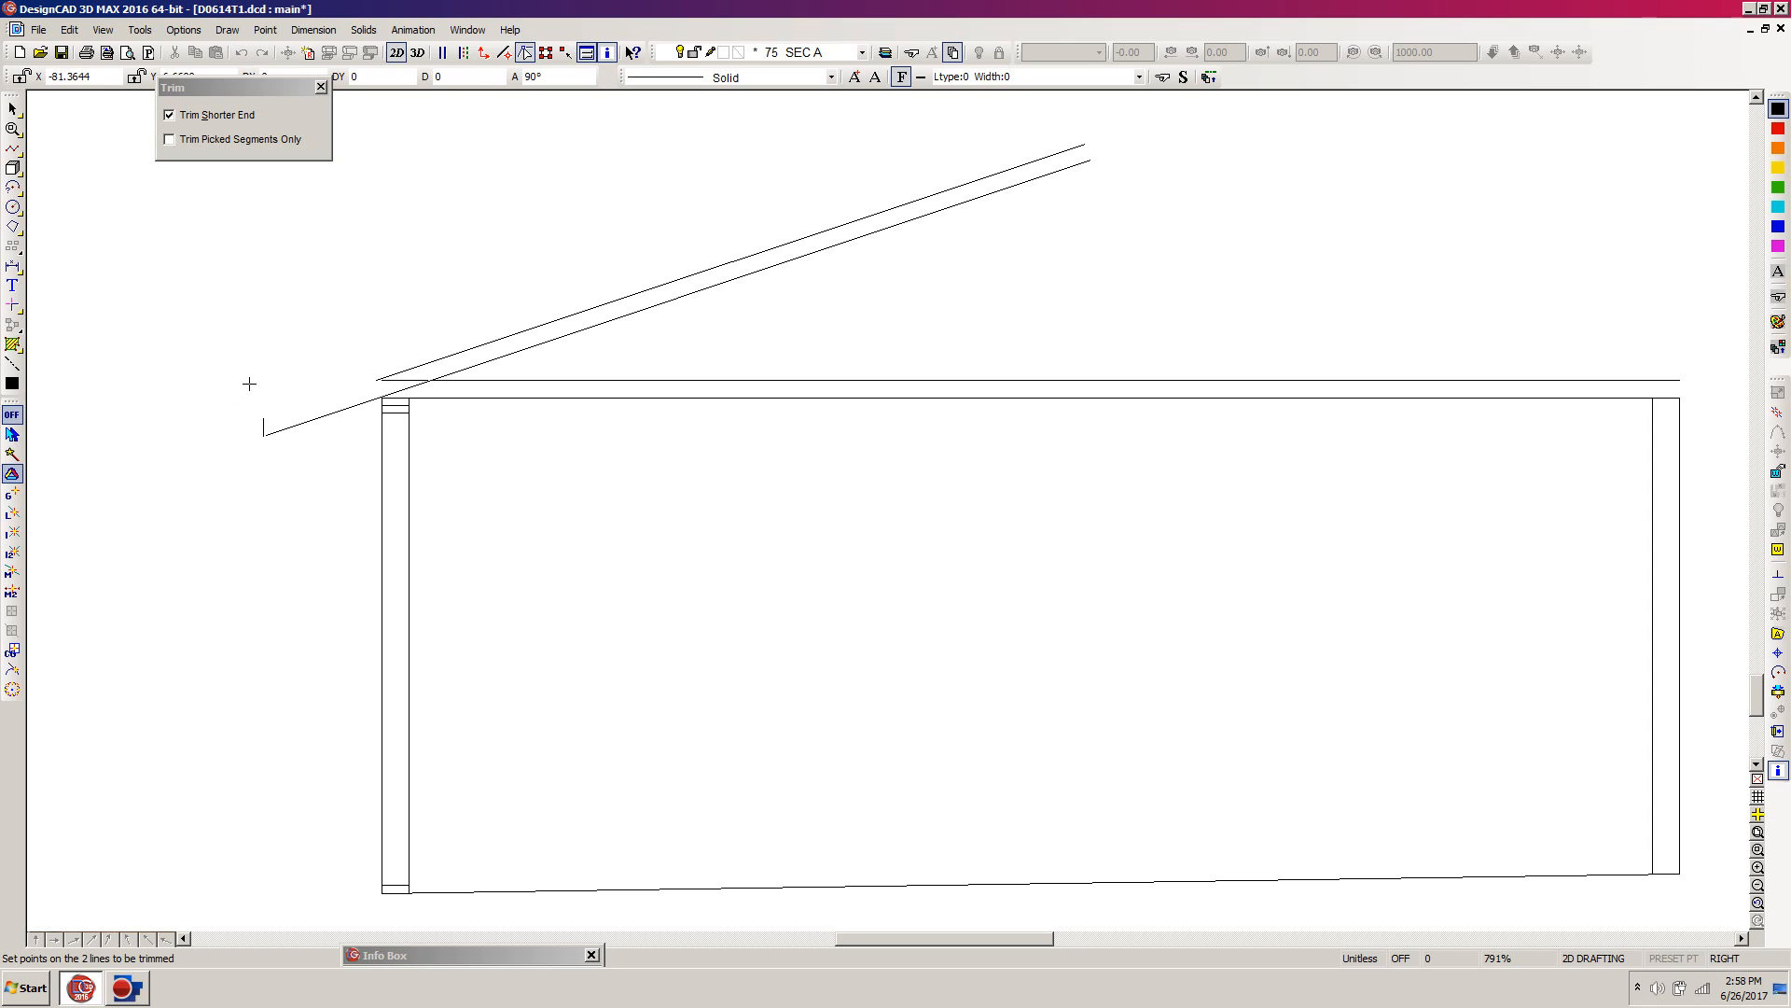
pyautogui.click(263, 420)
pyautogui.click(440, 358)
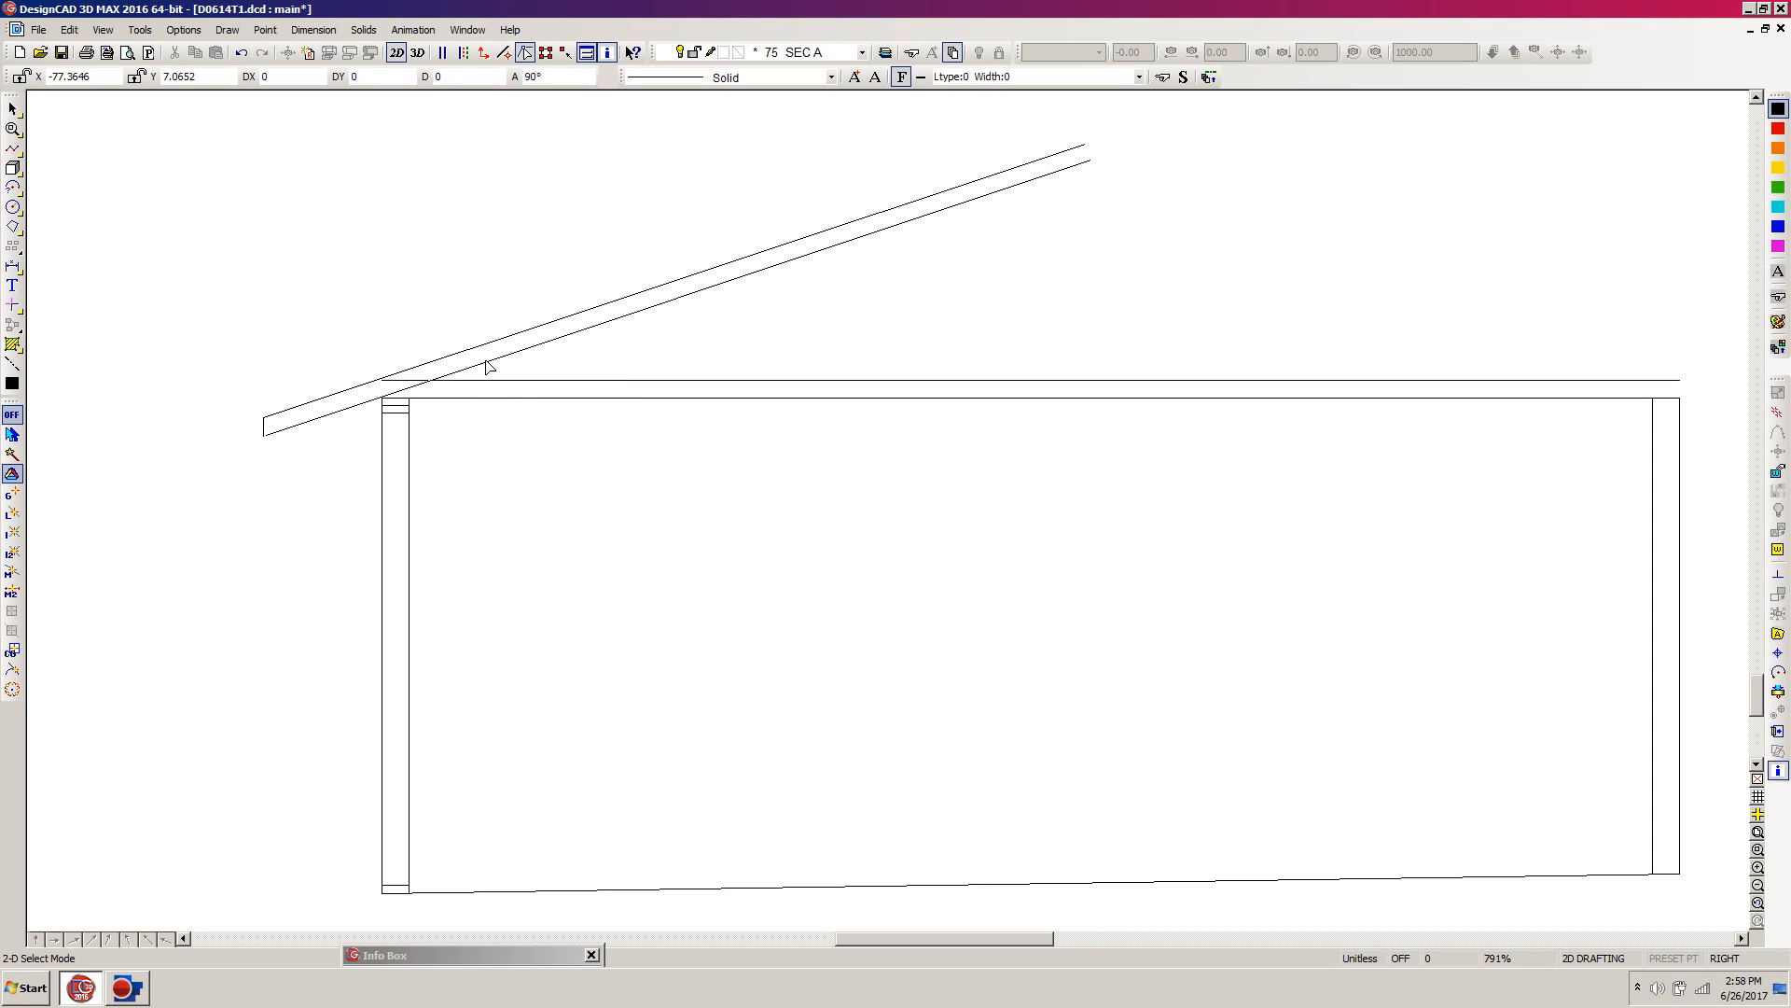
# Trim the left end of the upper horizontal ceiling line back to the lower roof slope line
pyautogui.press('t')
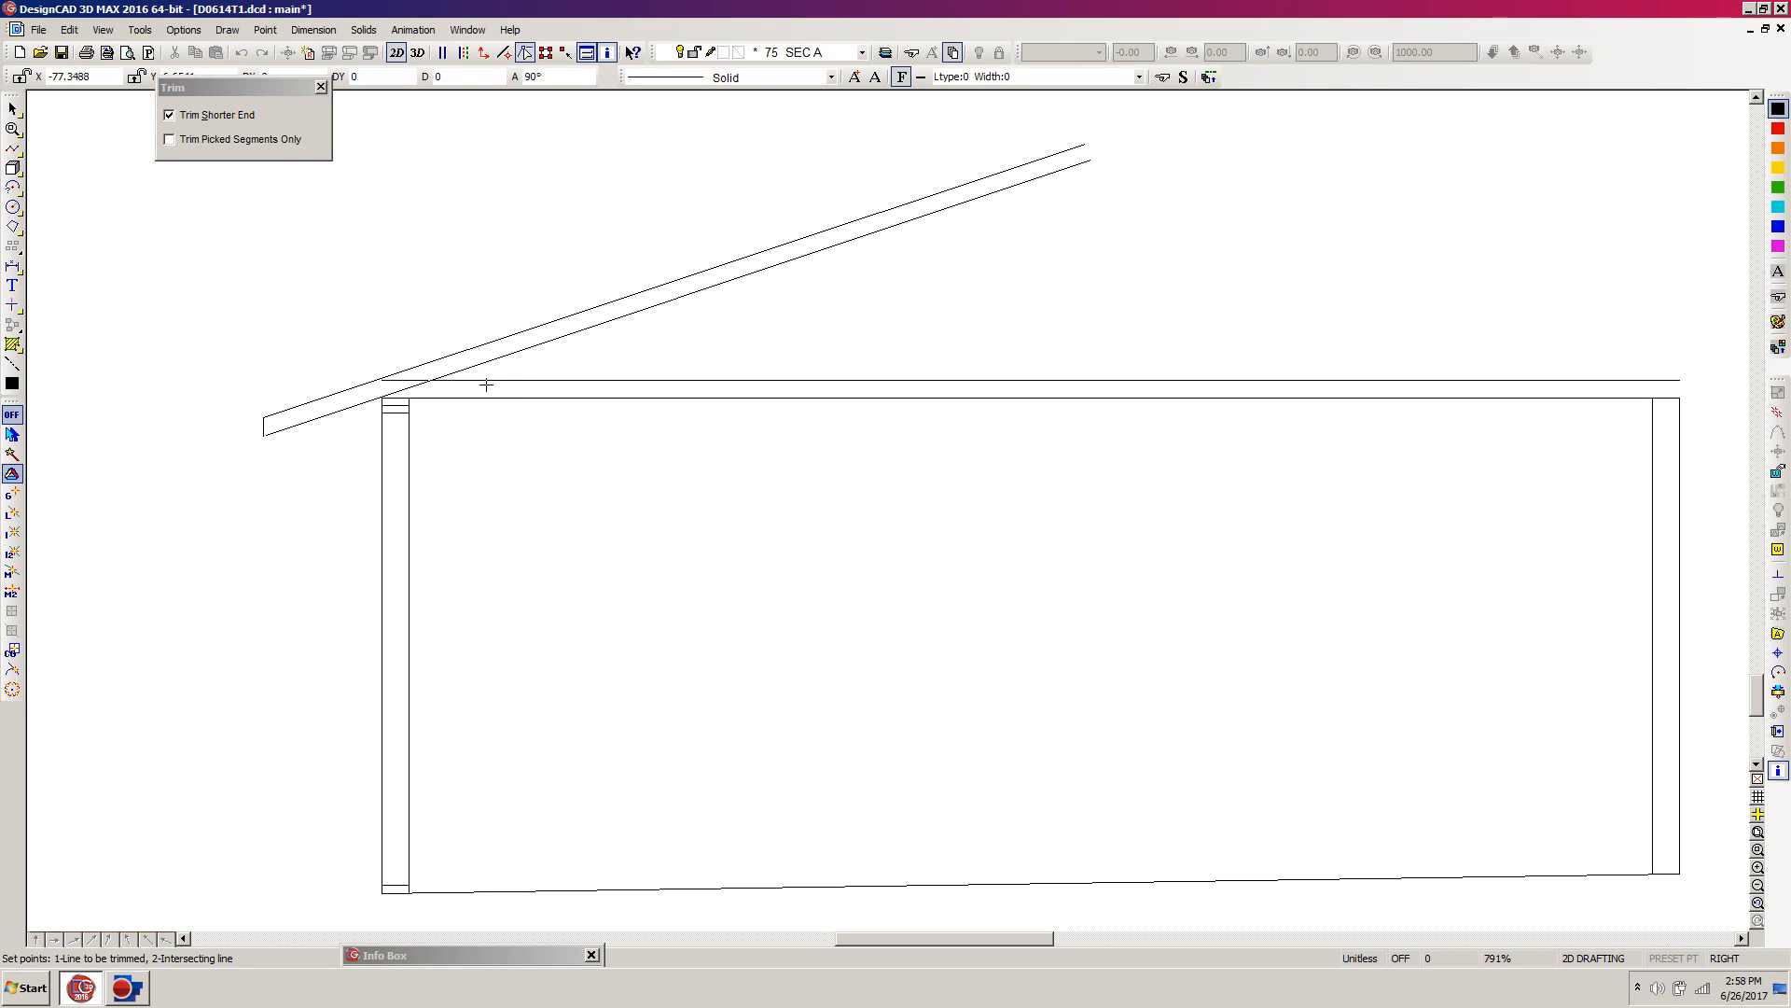
pyautogui.click(486, 381)
pyautogui.click(484, 364)
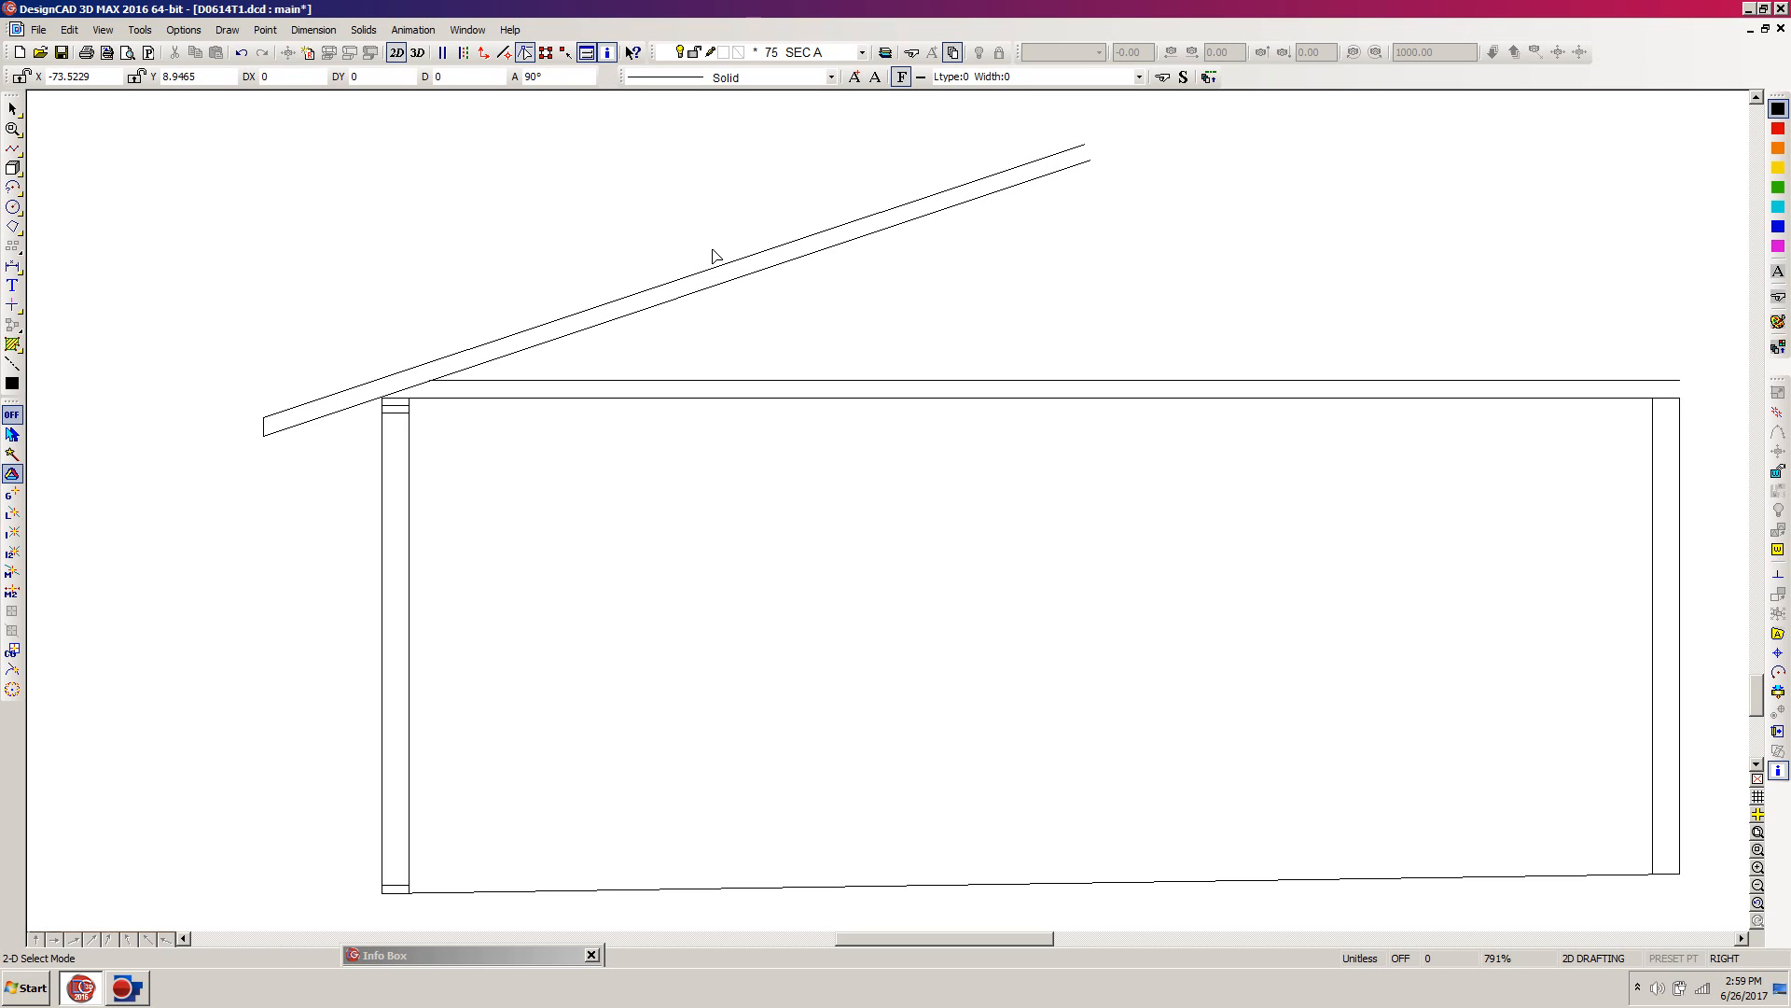
# Create a parallel copy of the upper roof slope line 0.0521 above it
pyautogui.press('p')
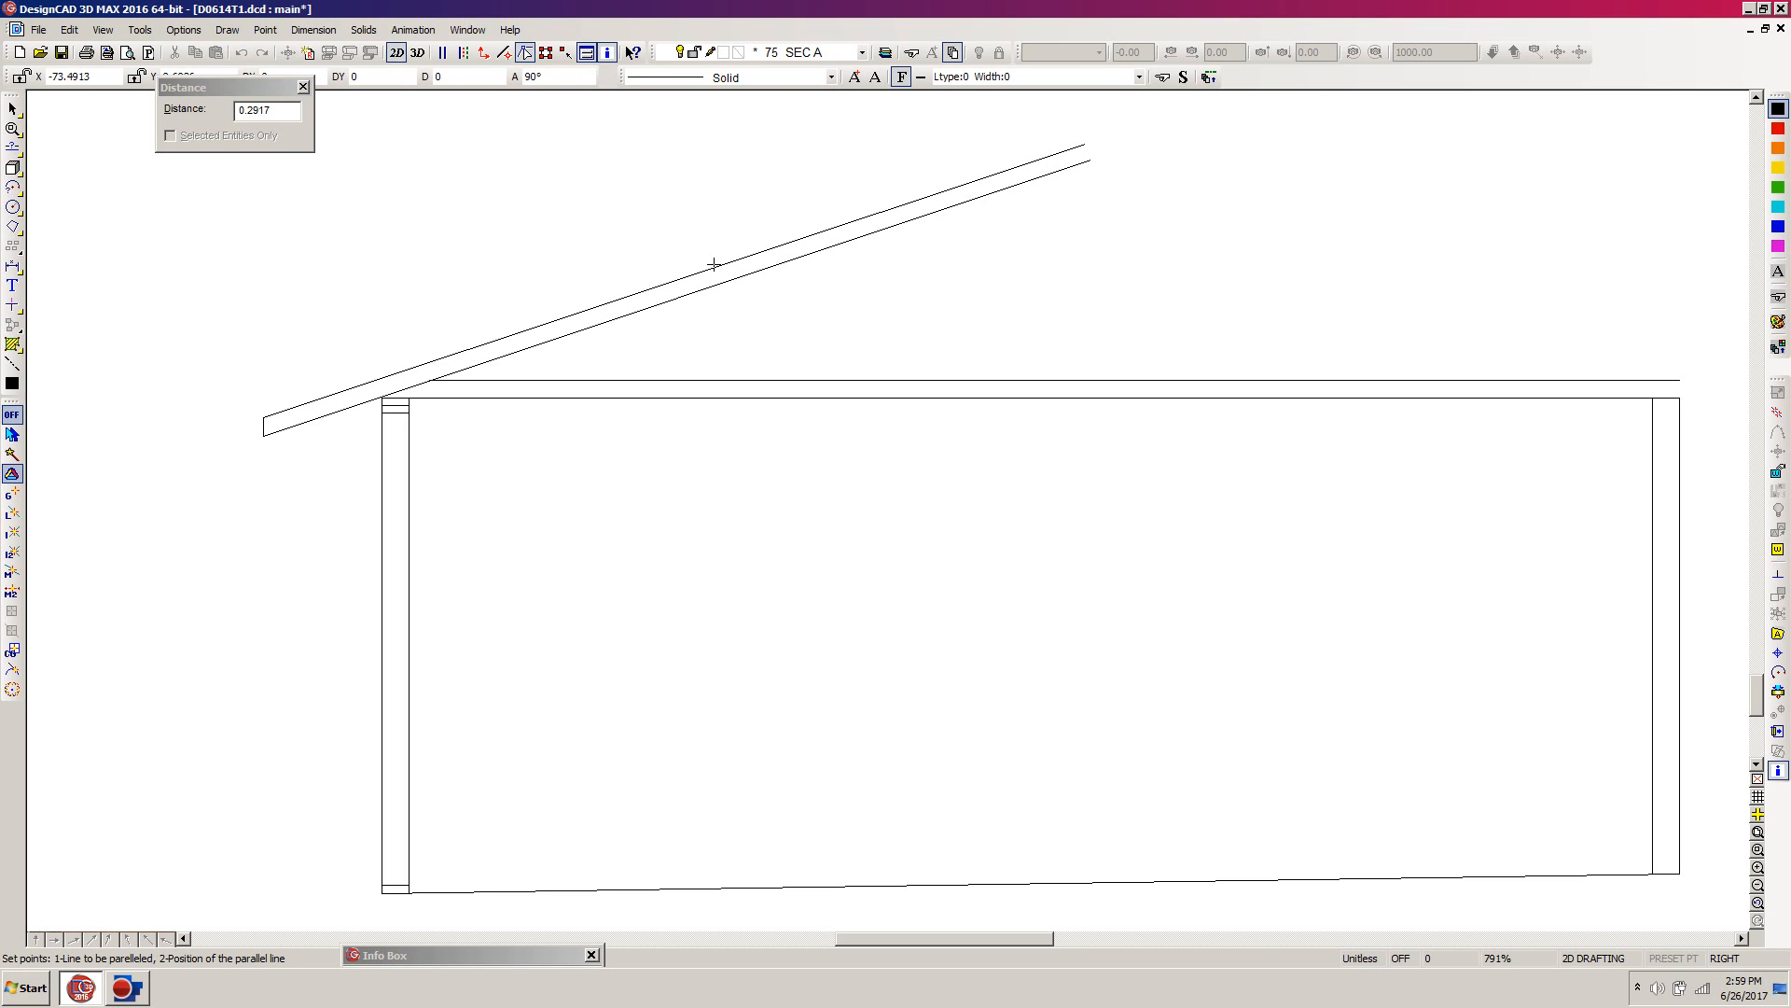
pyautogui.press('Tab')
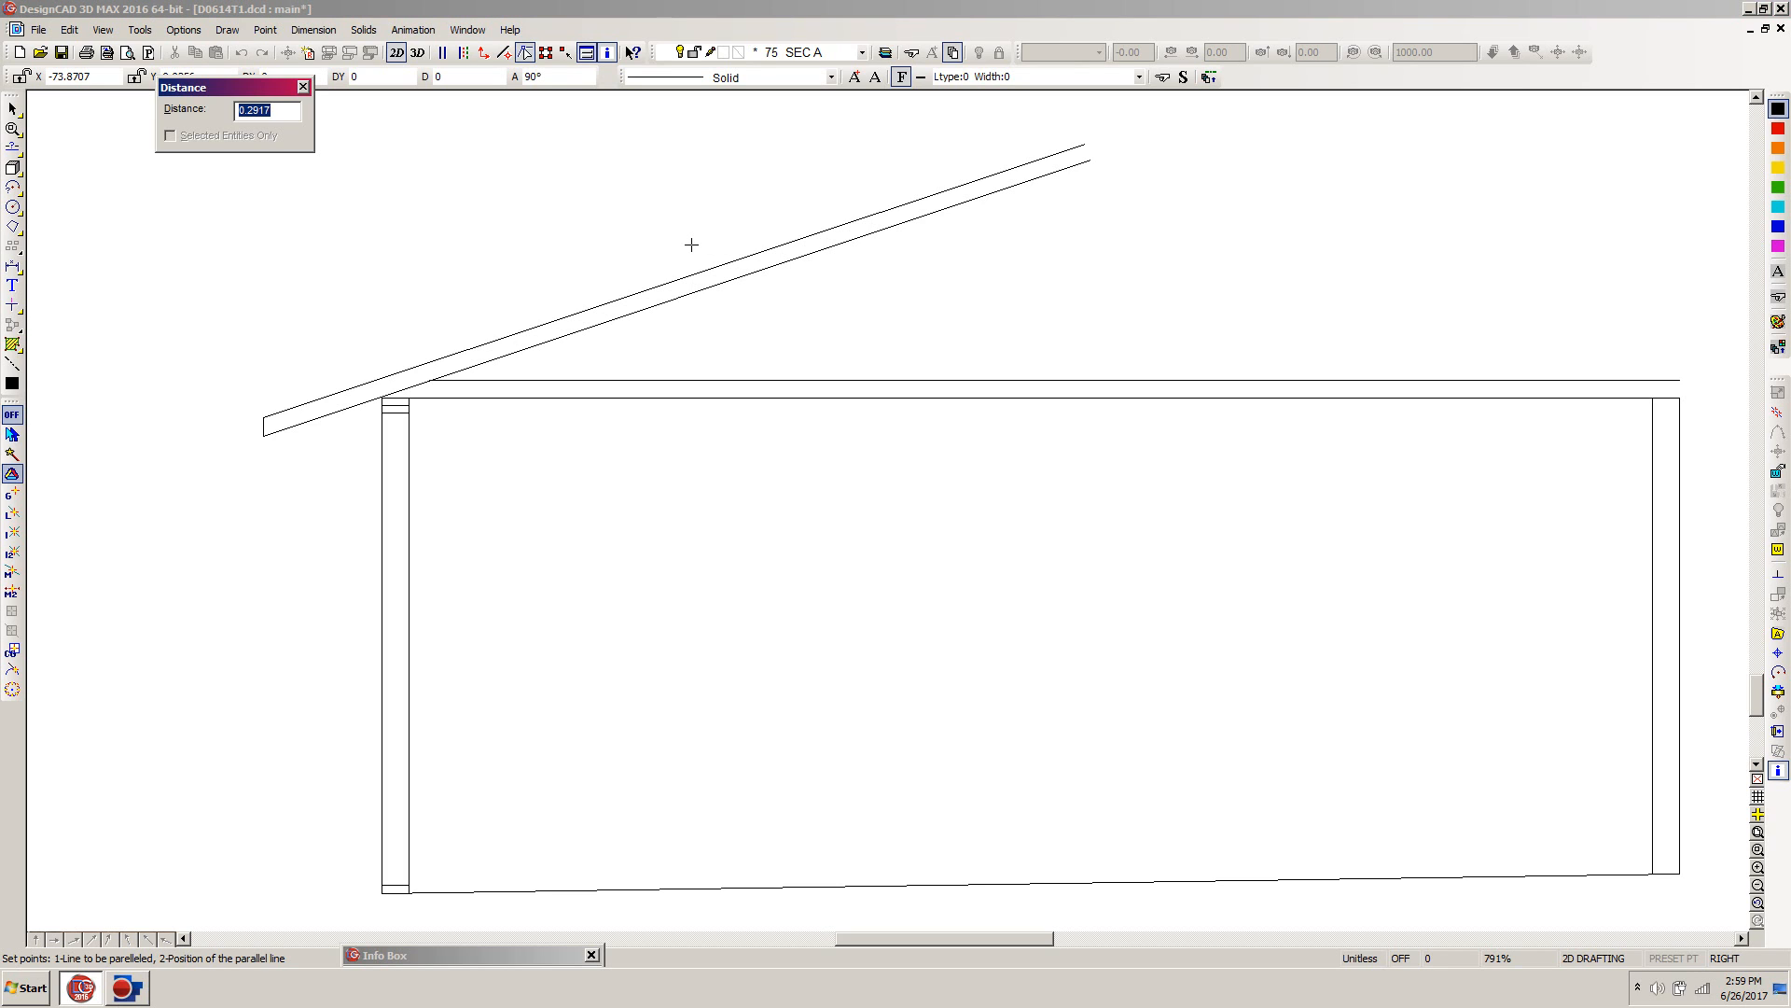
pyautogui.press('BackSpace')
pyautogui.press('Return')
pyautogui.click(671, 278)
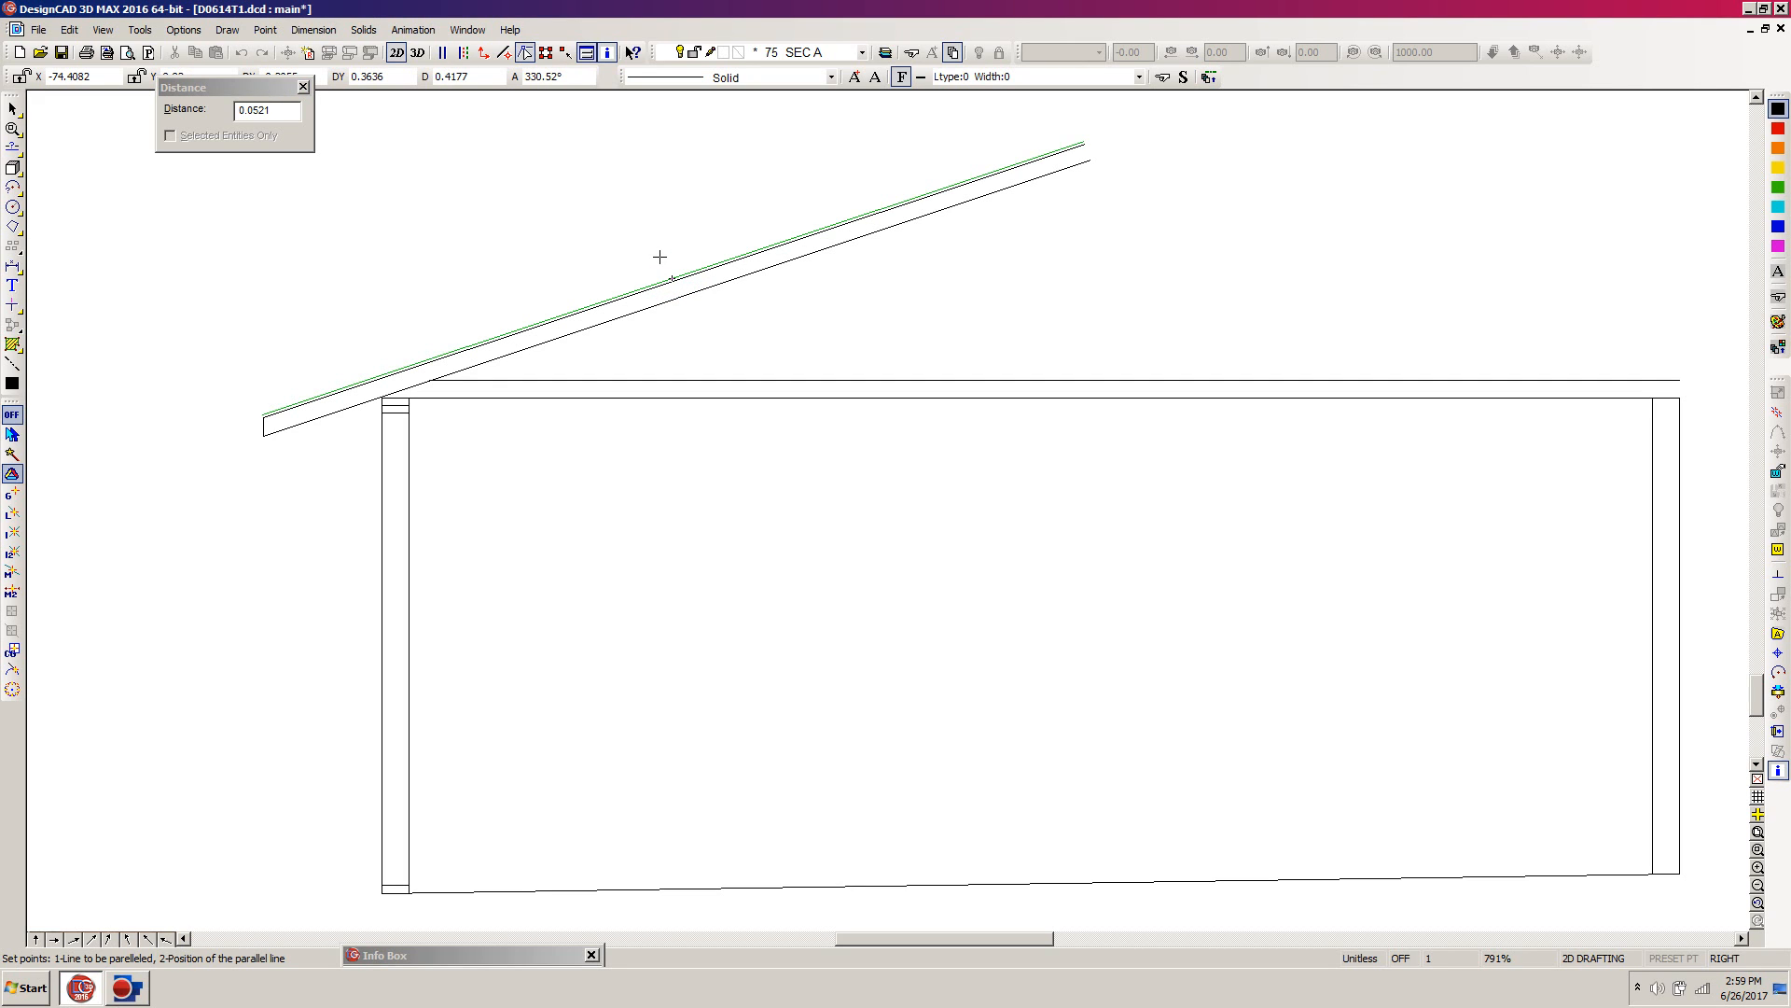
pyautogui.click(659, 256)
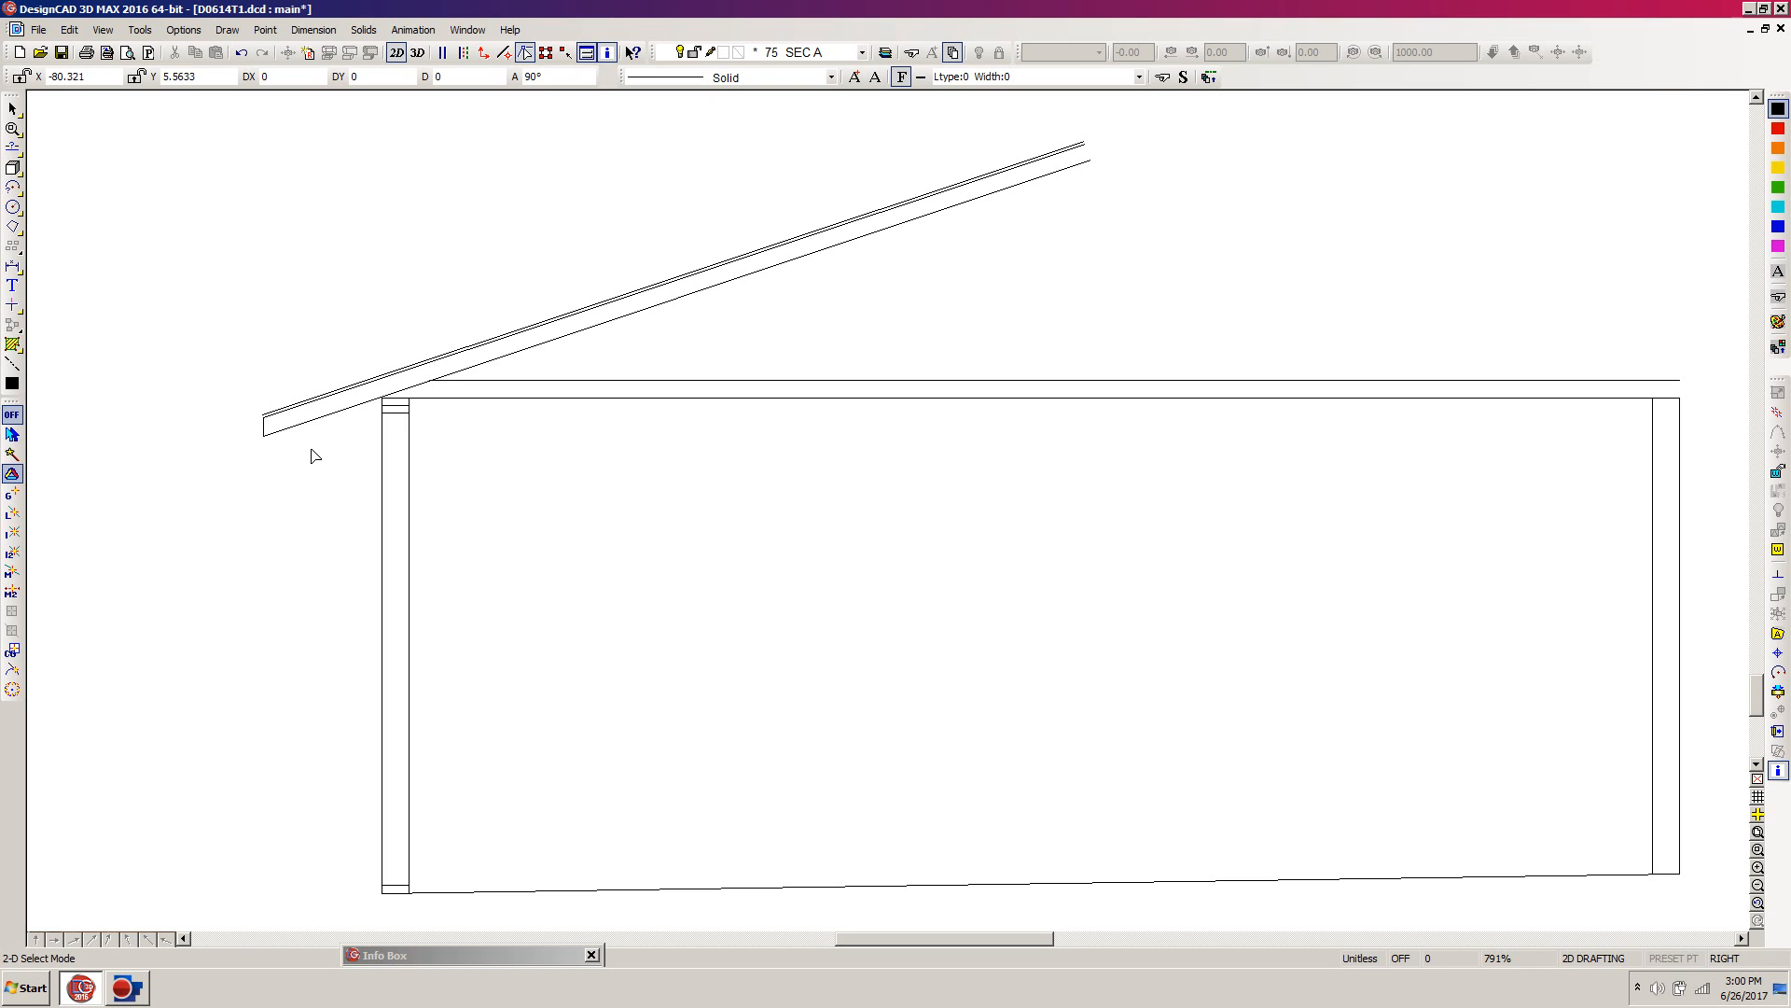
# Trim the vertical eave line and the new topmost roof slope line so they meet at a corner
pyautogui.moveTo(442, 306); pyautogui.dragTo(135, 518)
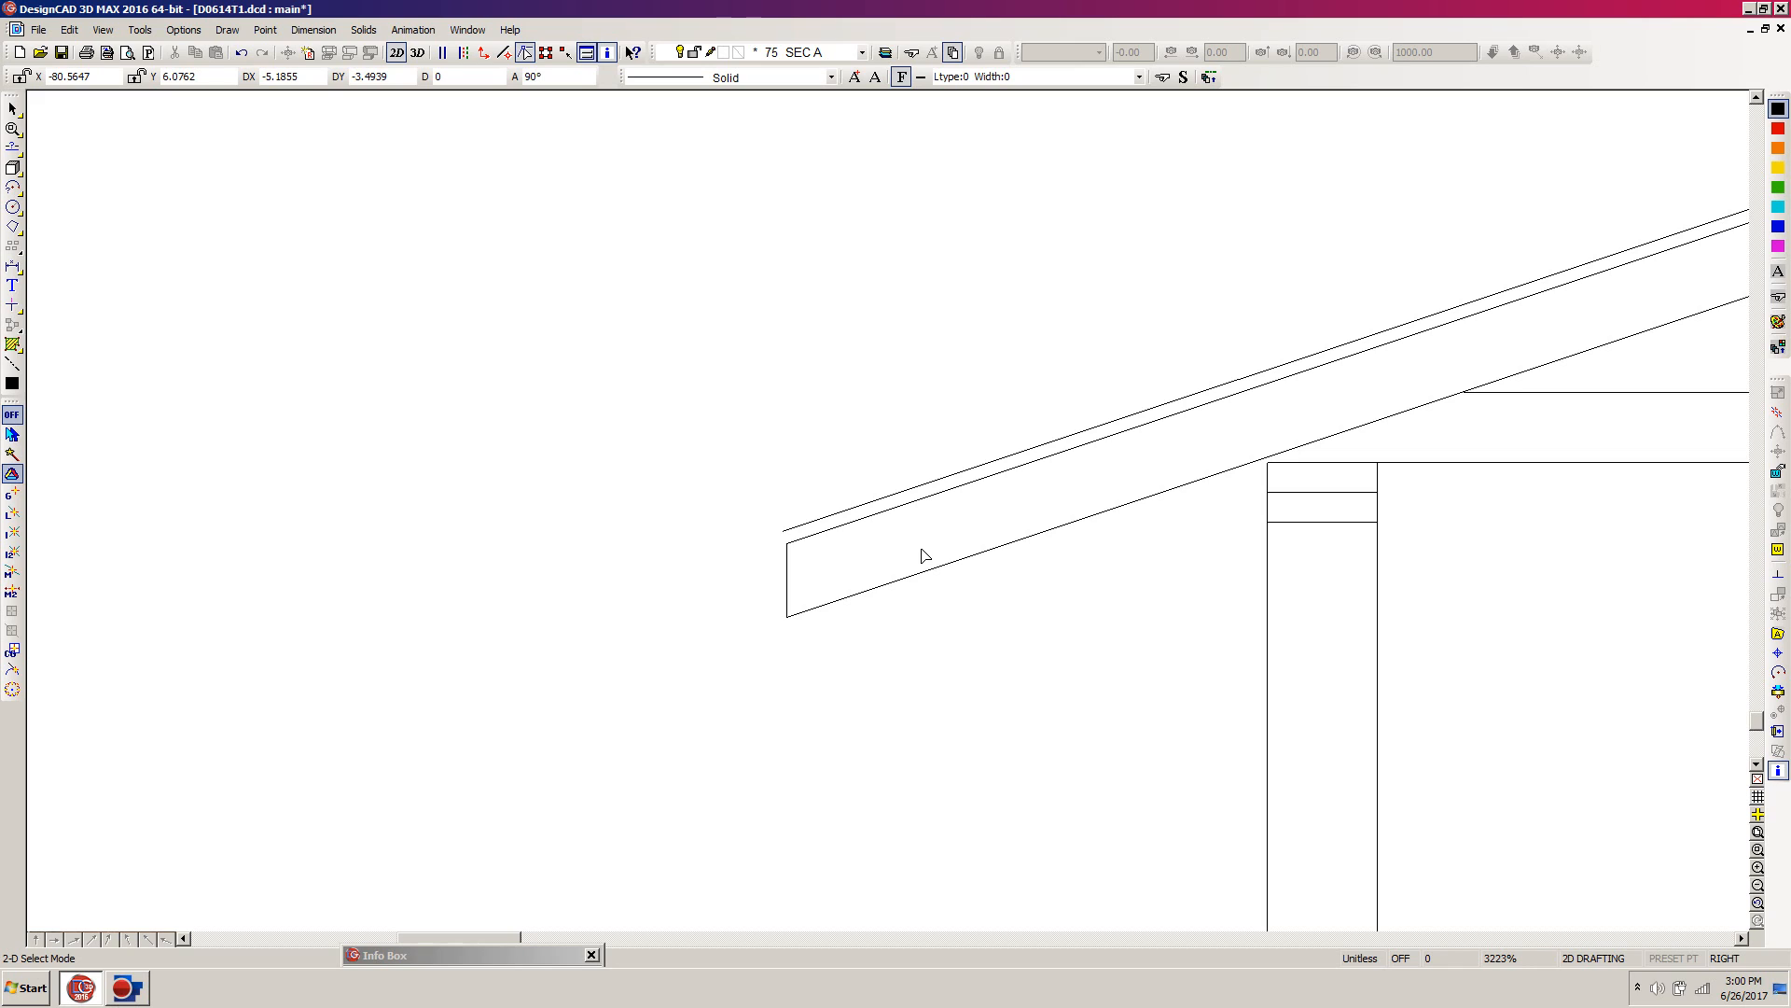
pyautogui.press('t')
pyautogui.click(792, 560)
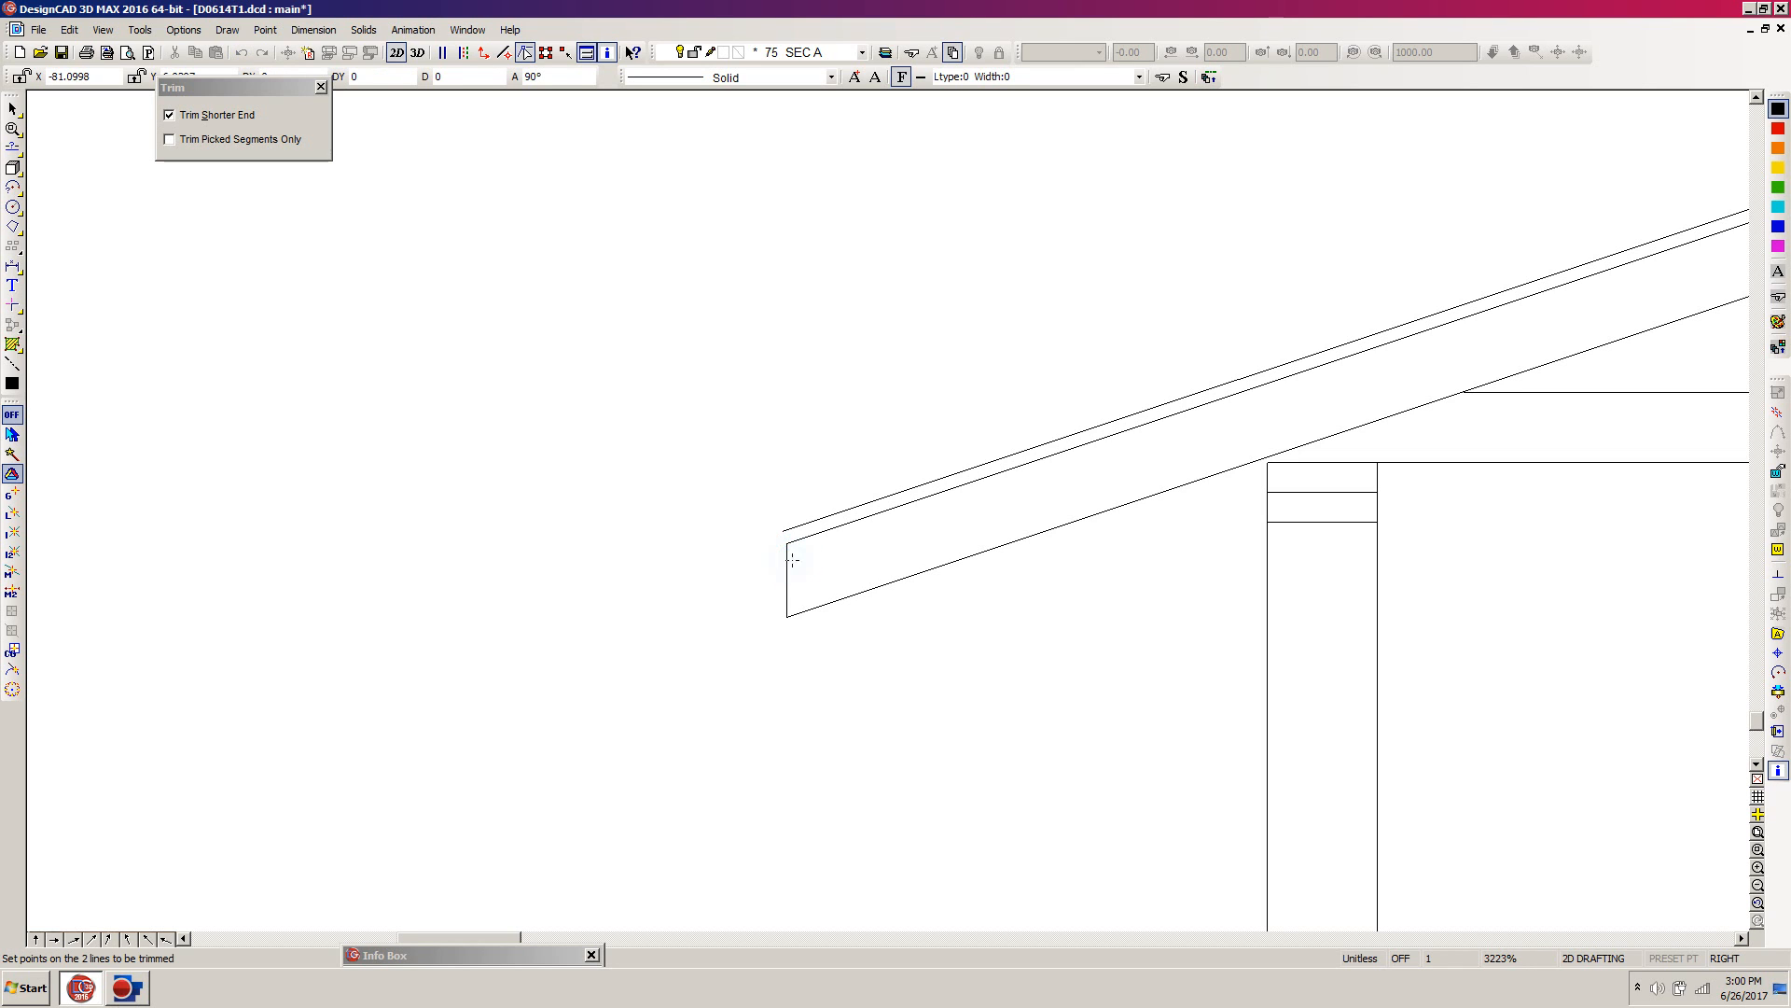
pyautogui.click(815, 523)
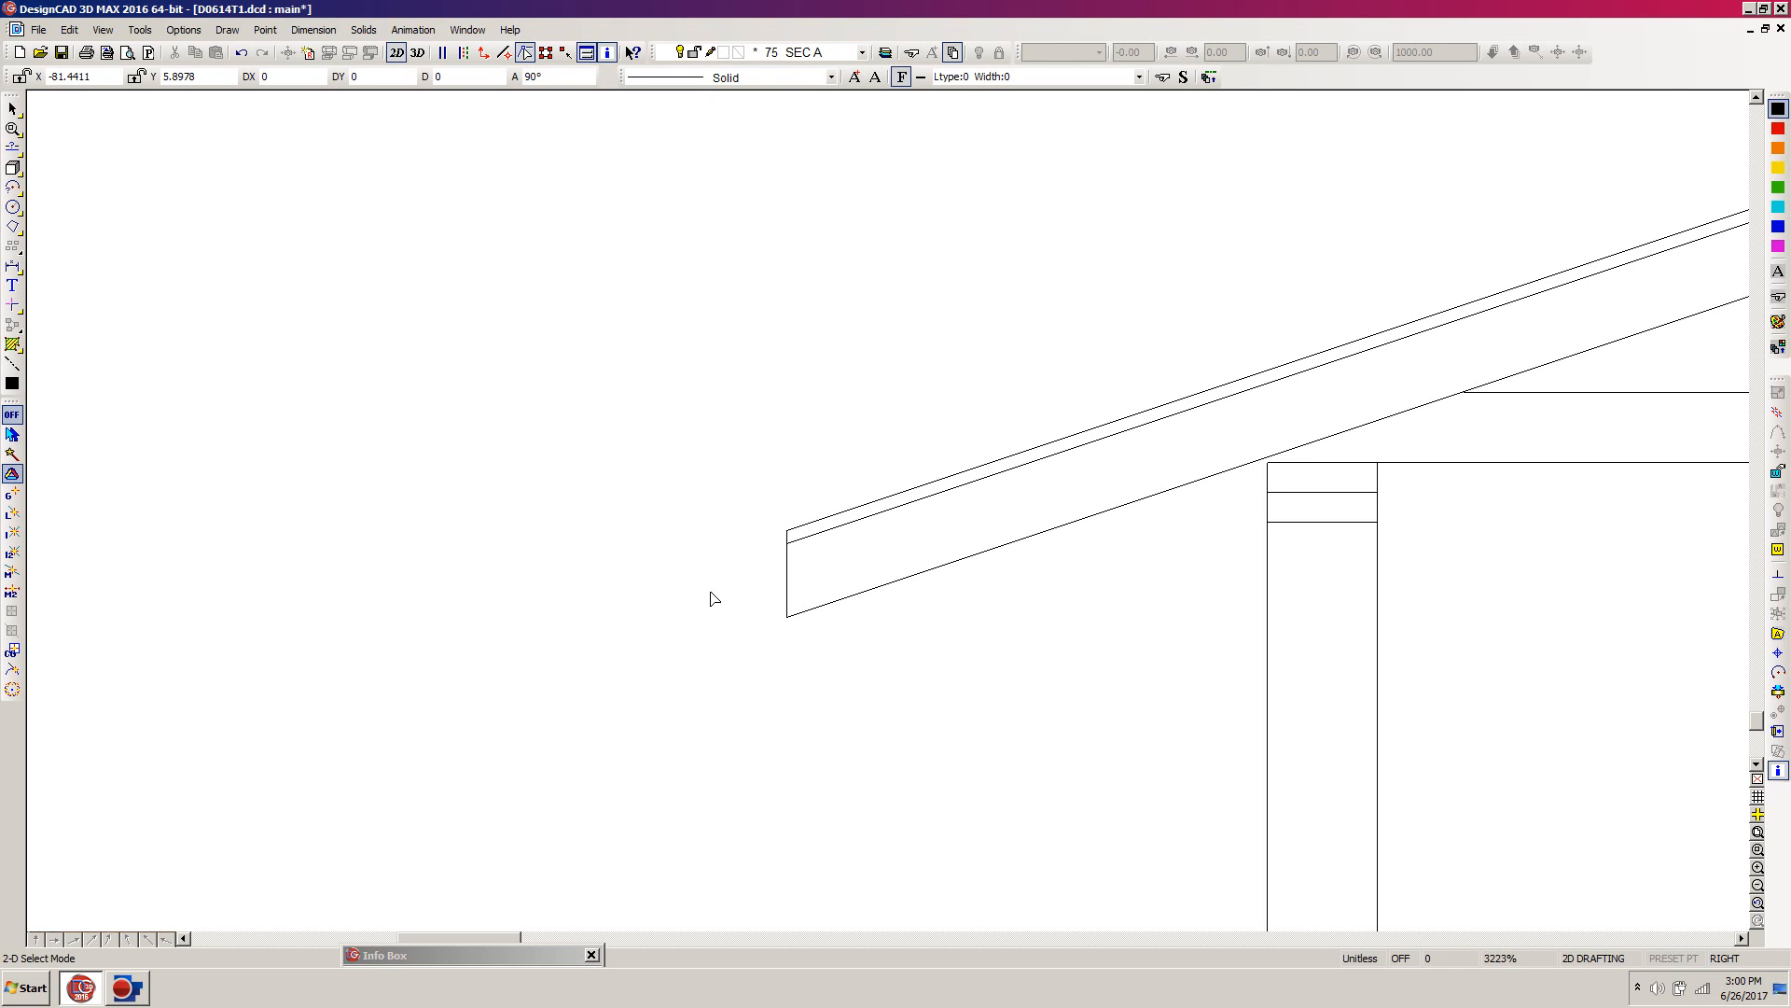
# Load the gutter symbol GUT3L.dcd from the Sym folder and place it where the middle roof slope line meets the eave line
pyautogui.press('s')
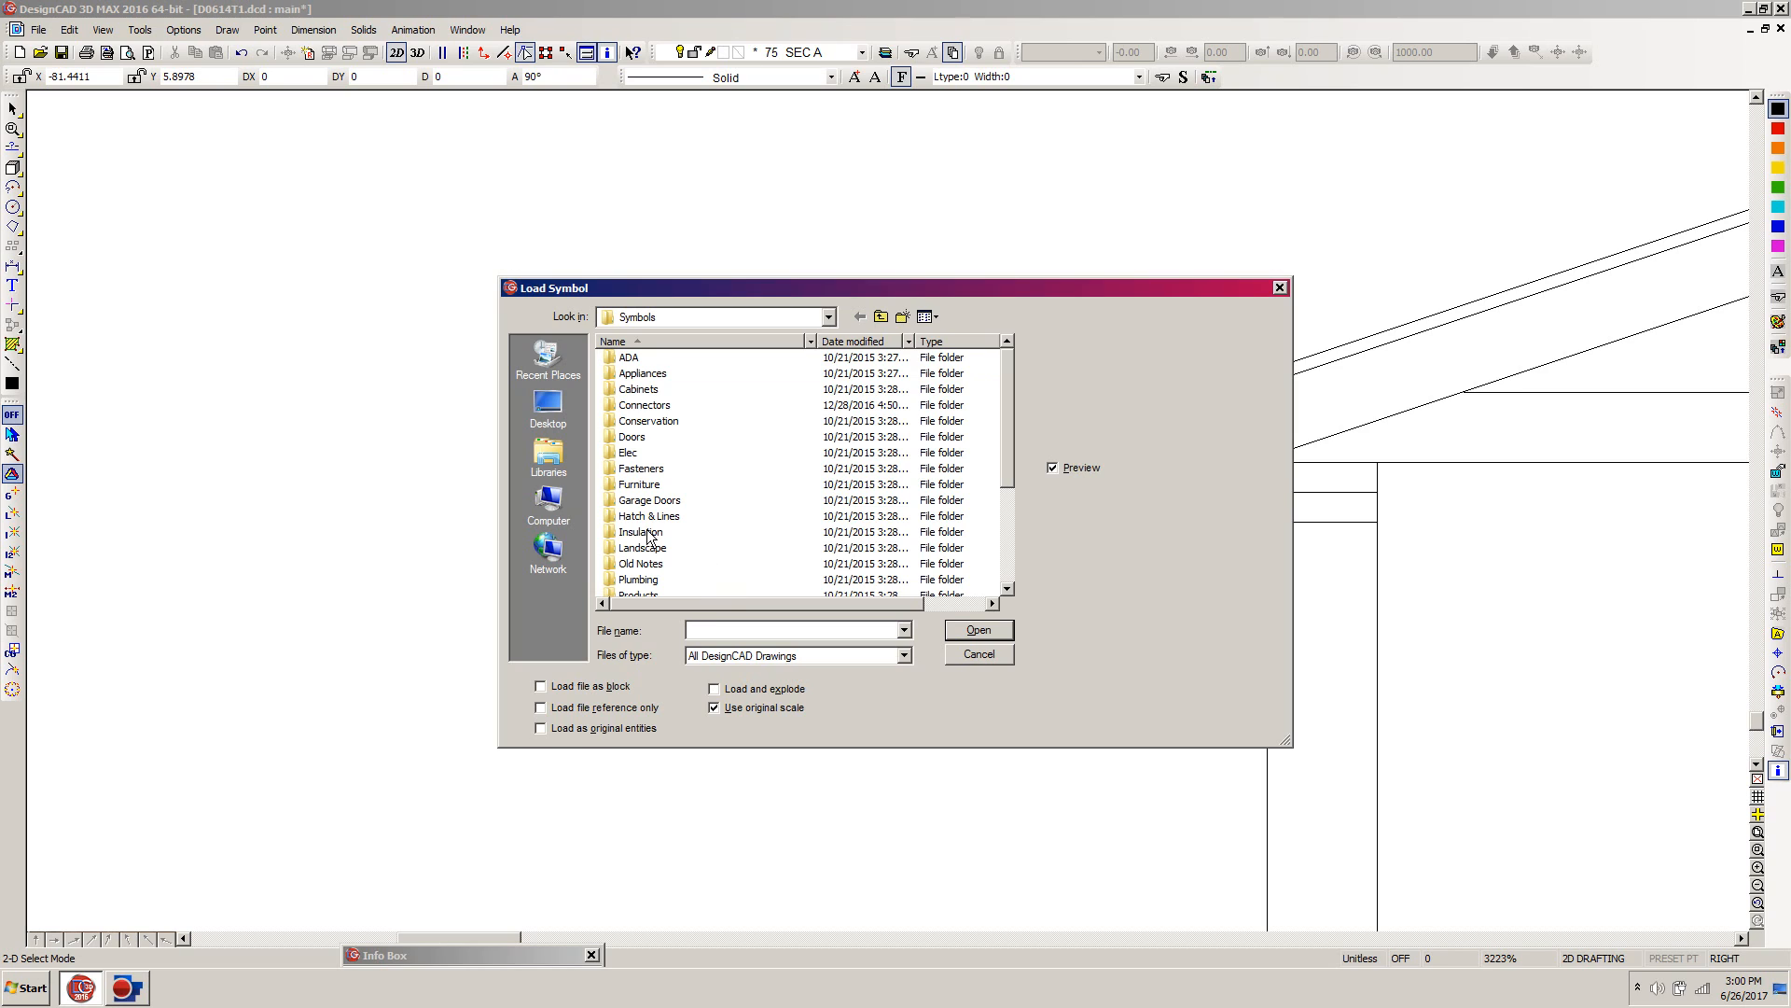
pyautogui.moveTo(1009, 364); pyautogui.dragTo(1010, 450)
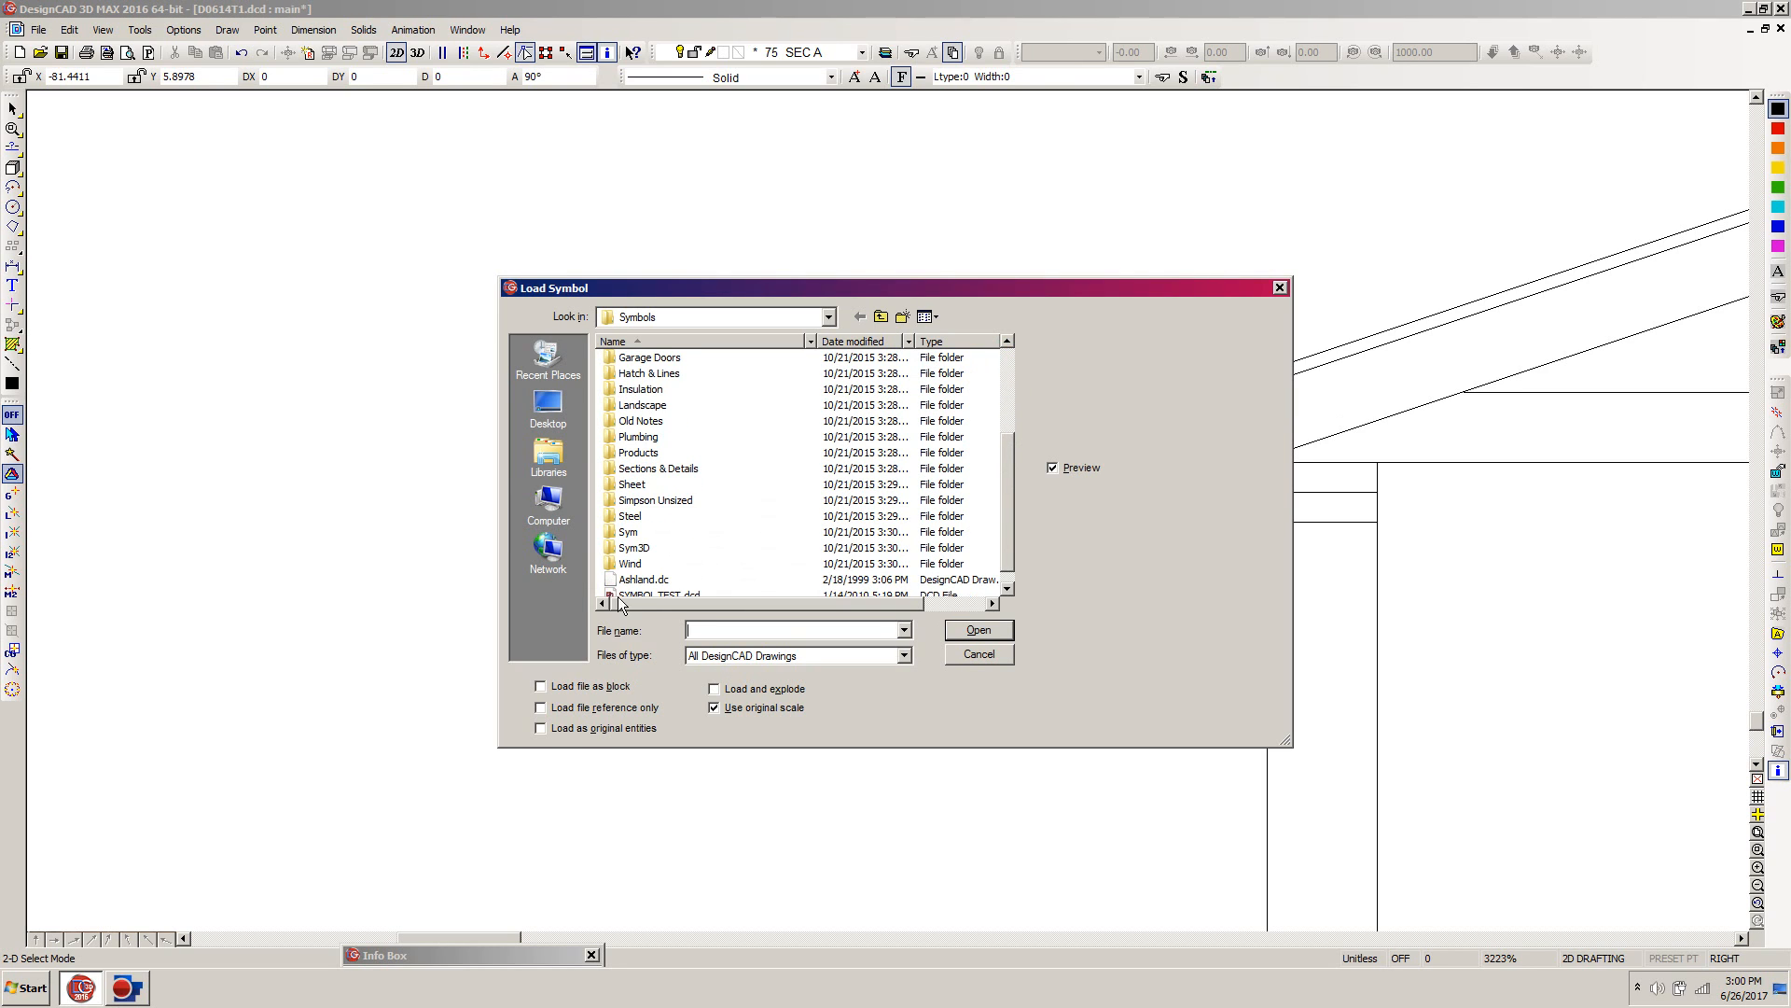
pyautogui.doubleClick(628, 531)
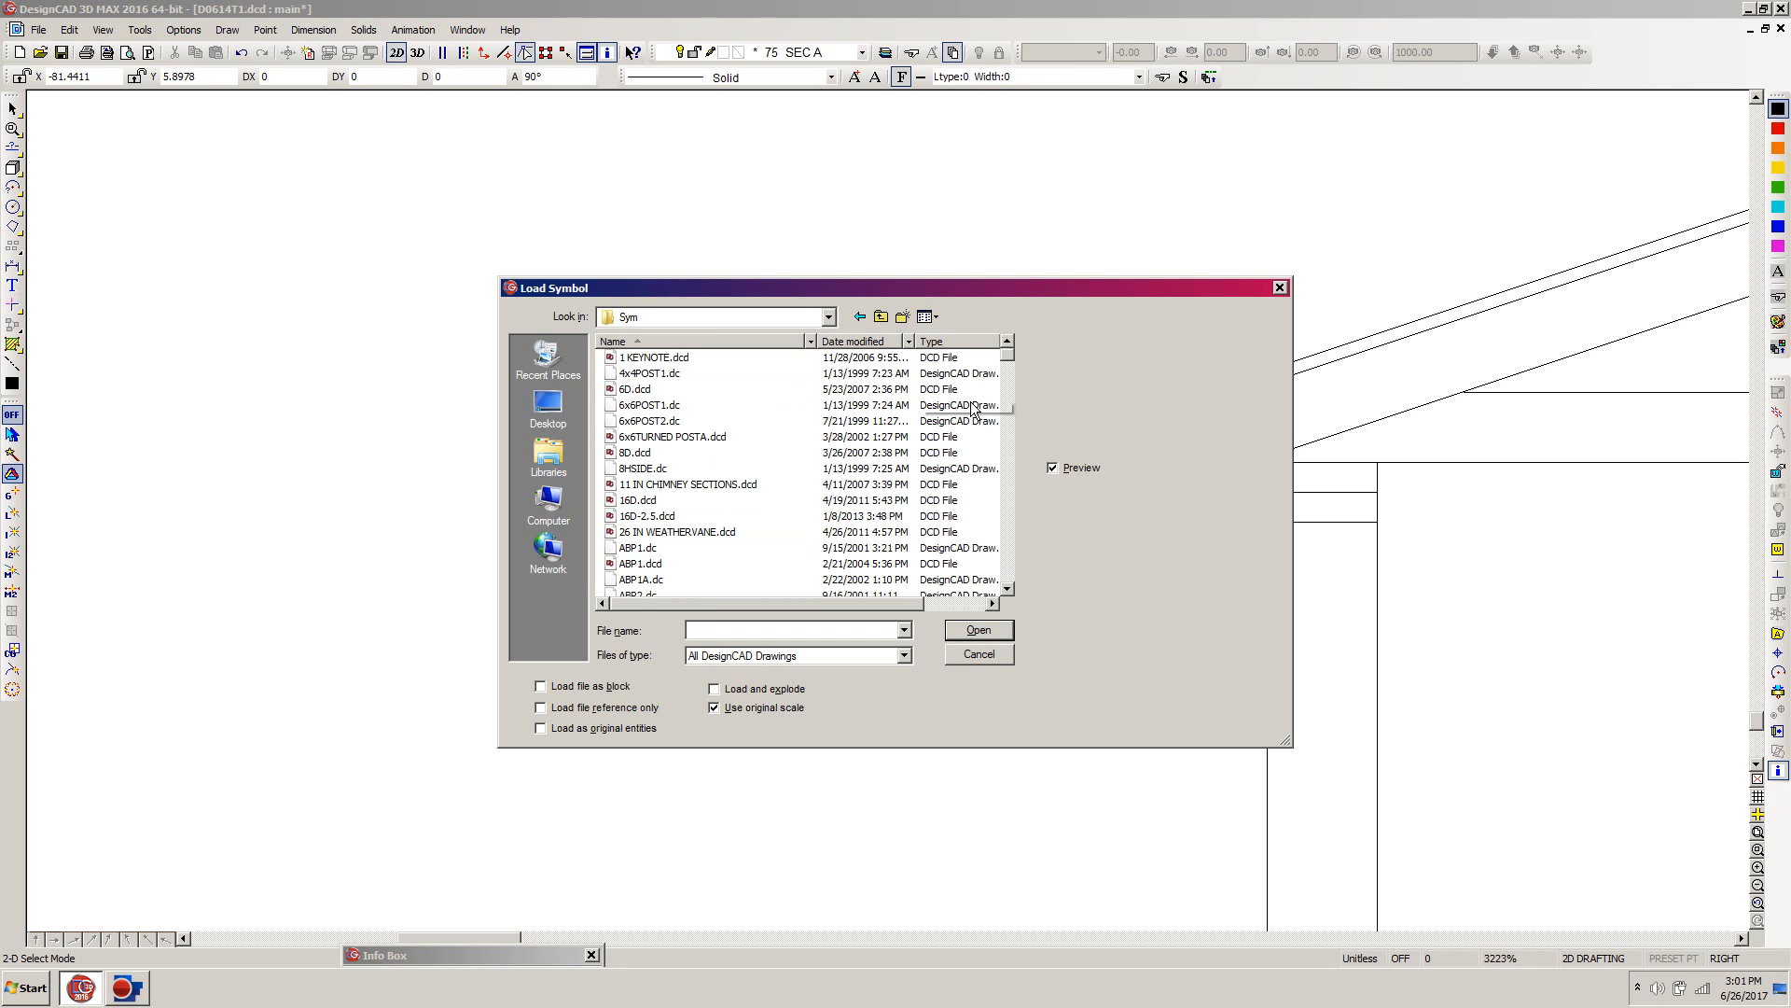
pyautogui.moveTo(1008, 357); pyautogui.dragTo(1014, 473)
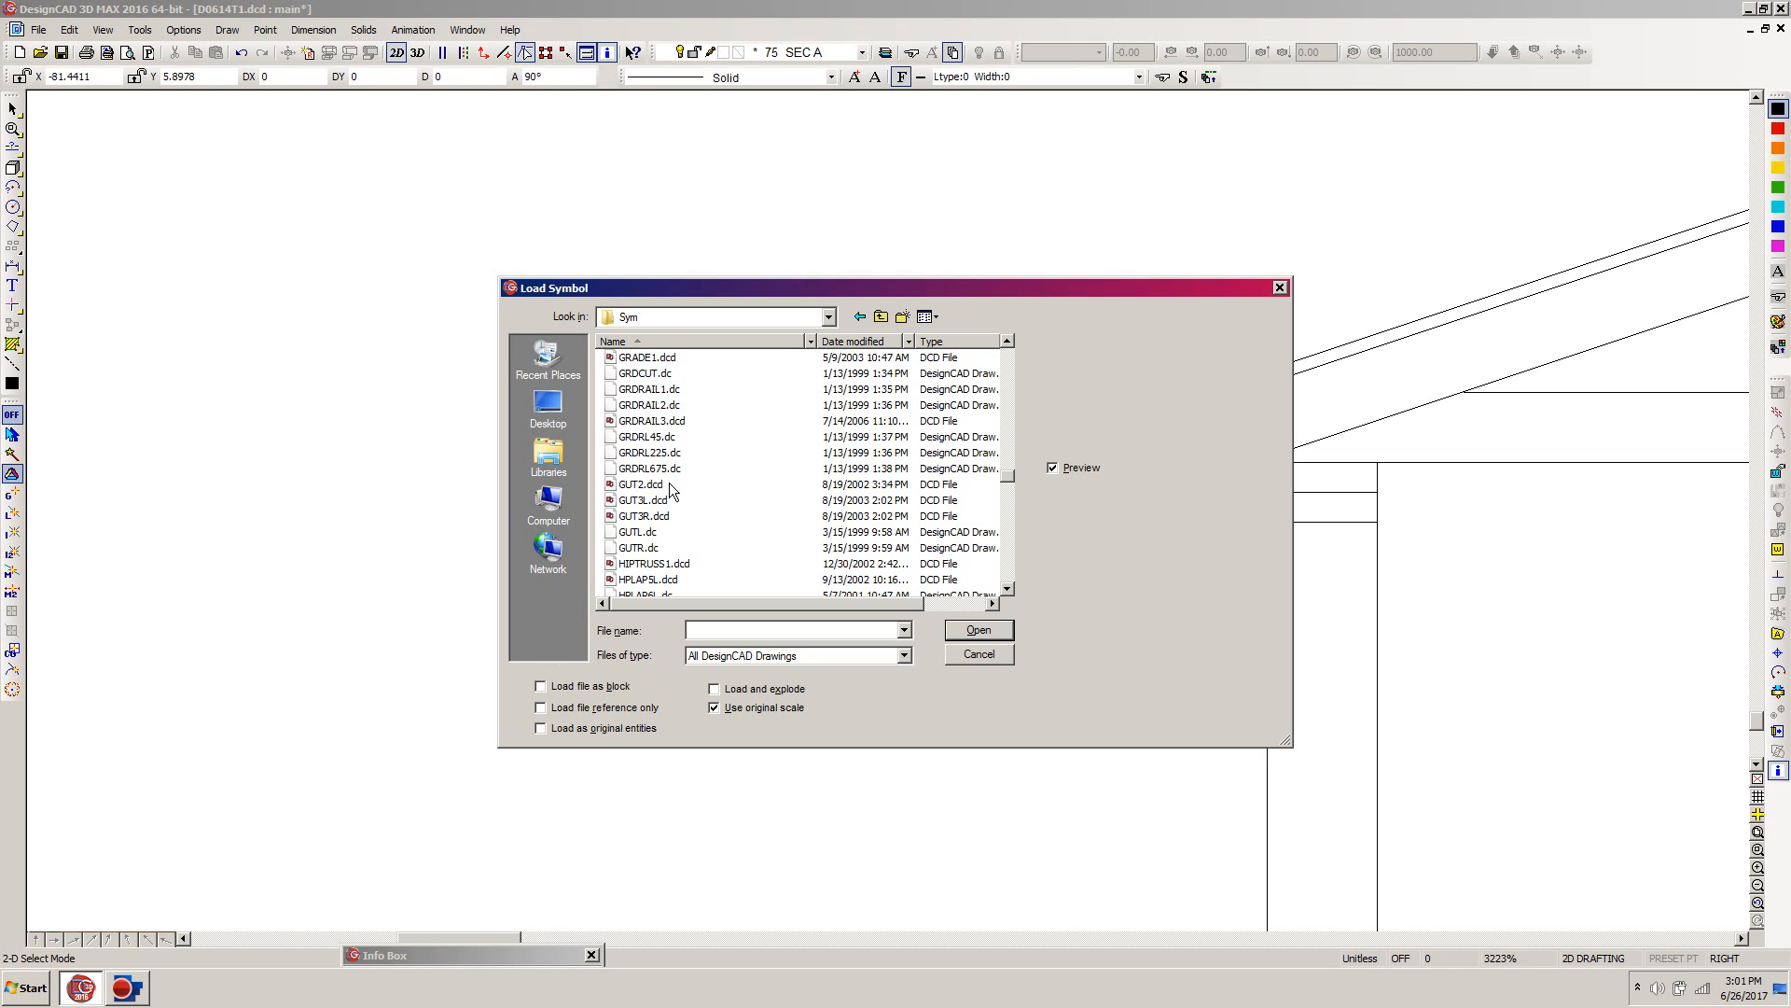
pyautogui.click(631, 485)
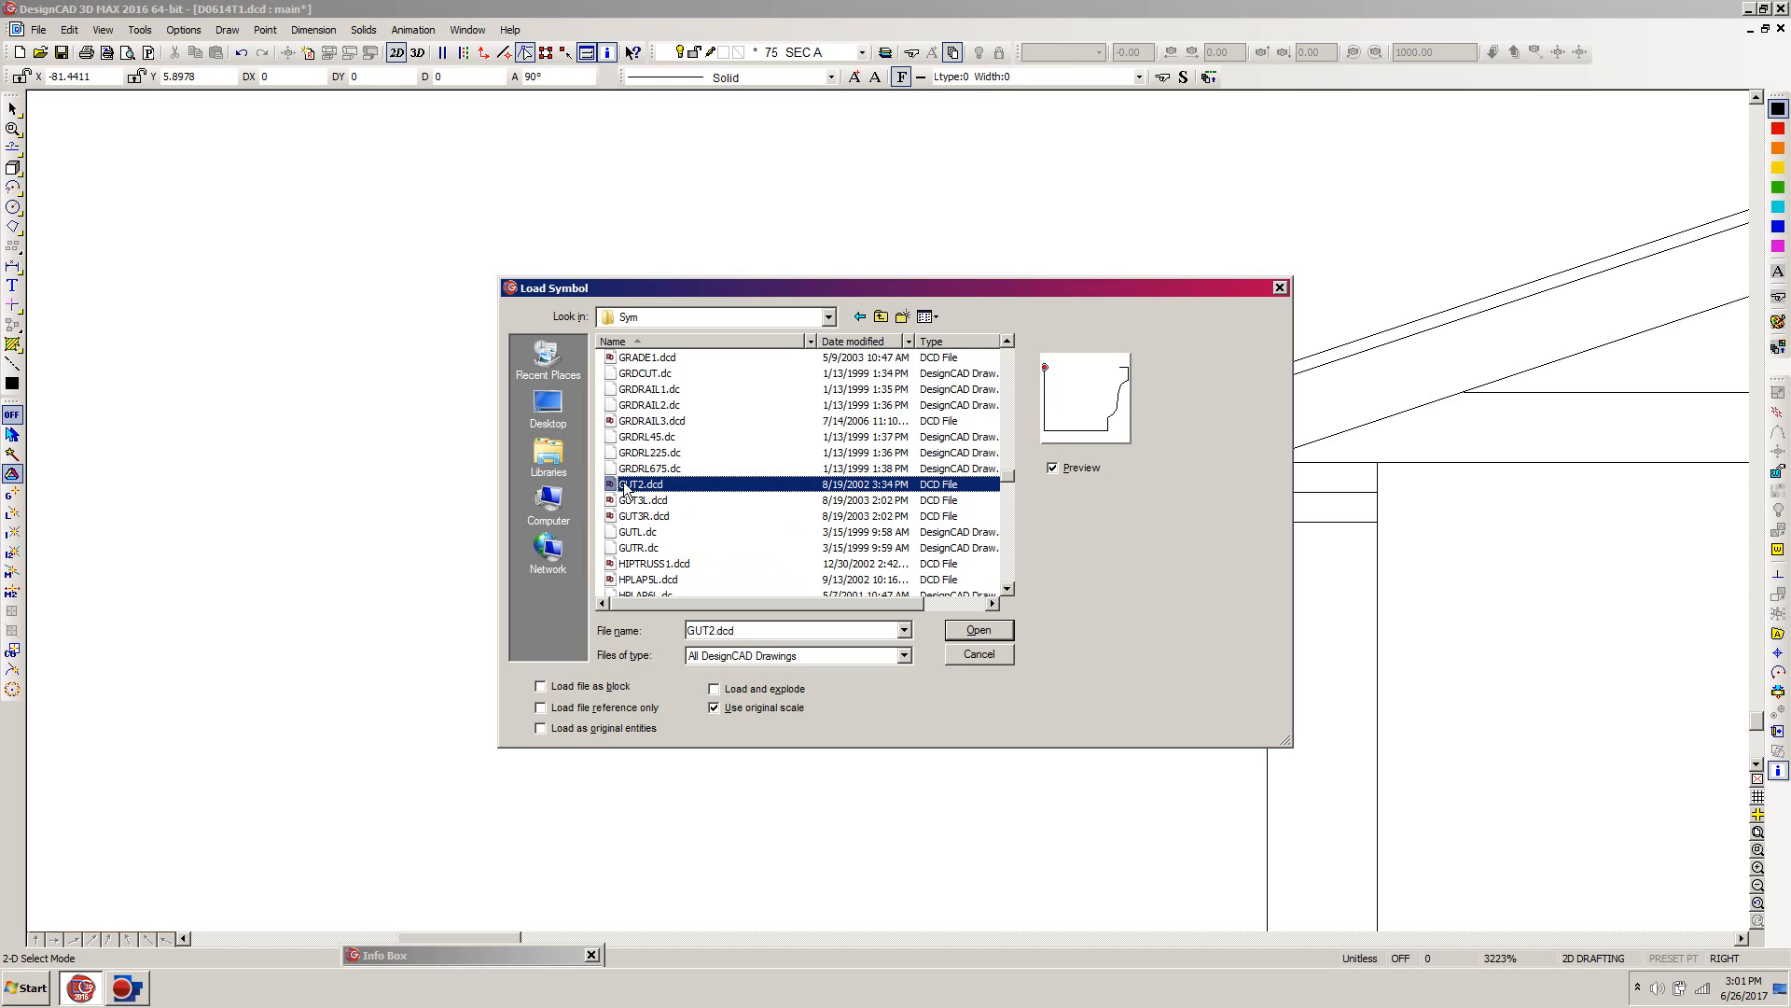
pyautogui.click(630, 502)
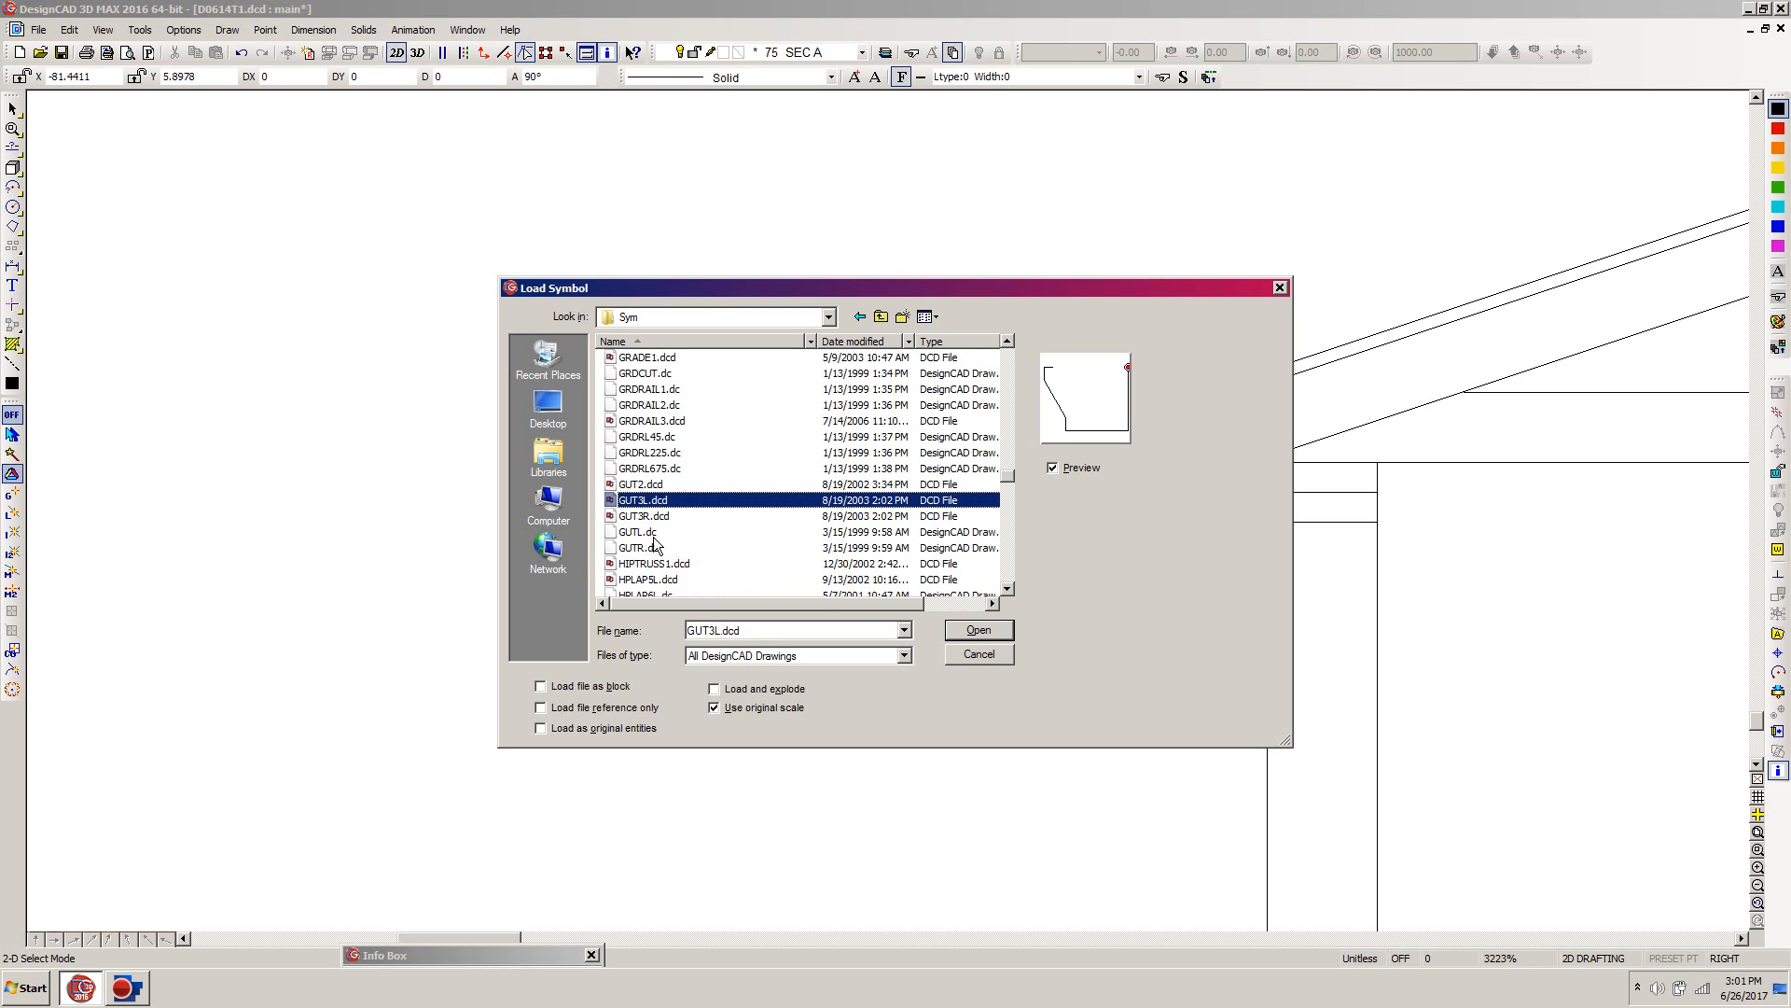
pyautogui.click(968, 629)
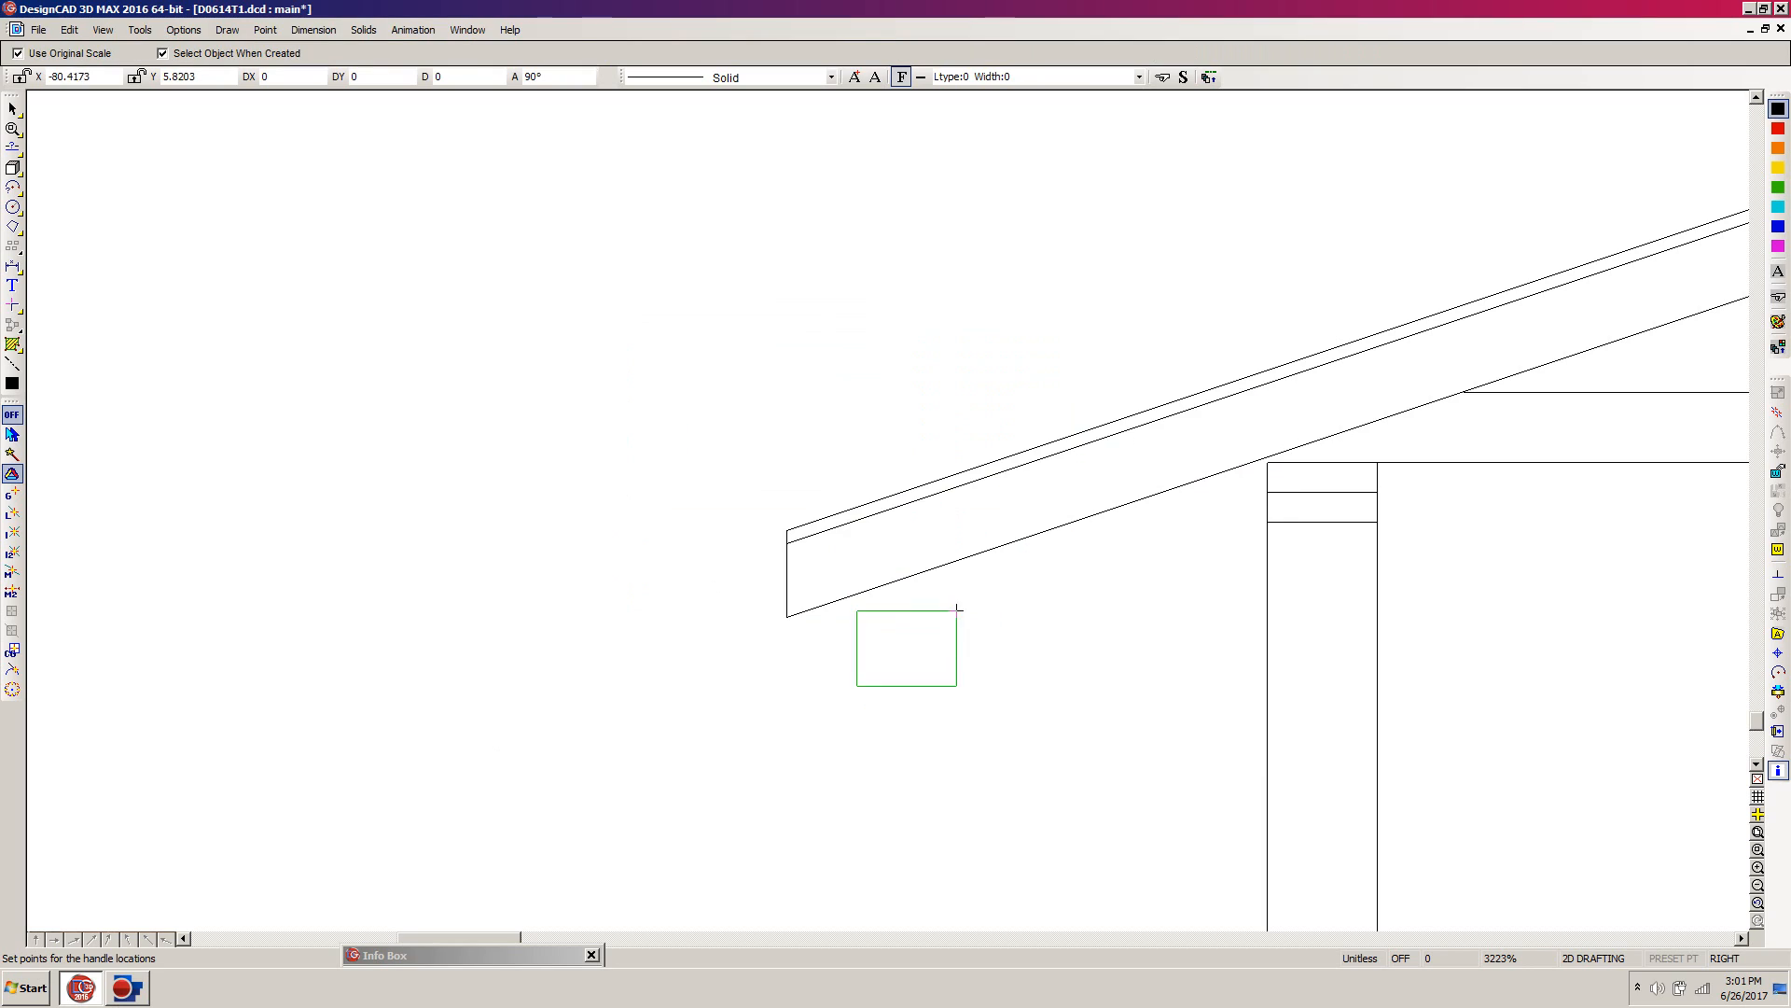
pyautogui.click(785, 543)
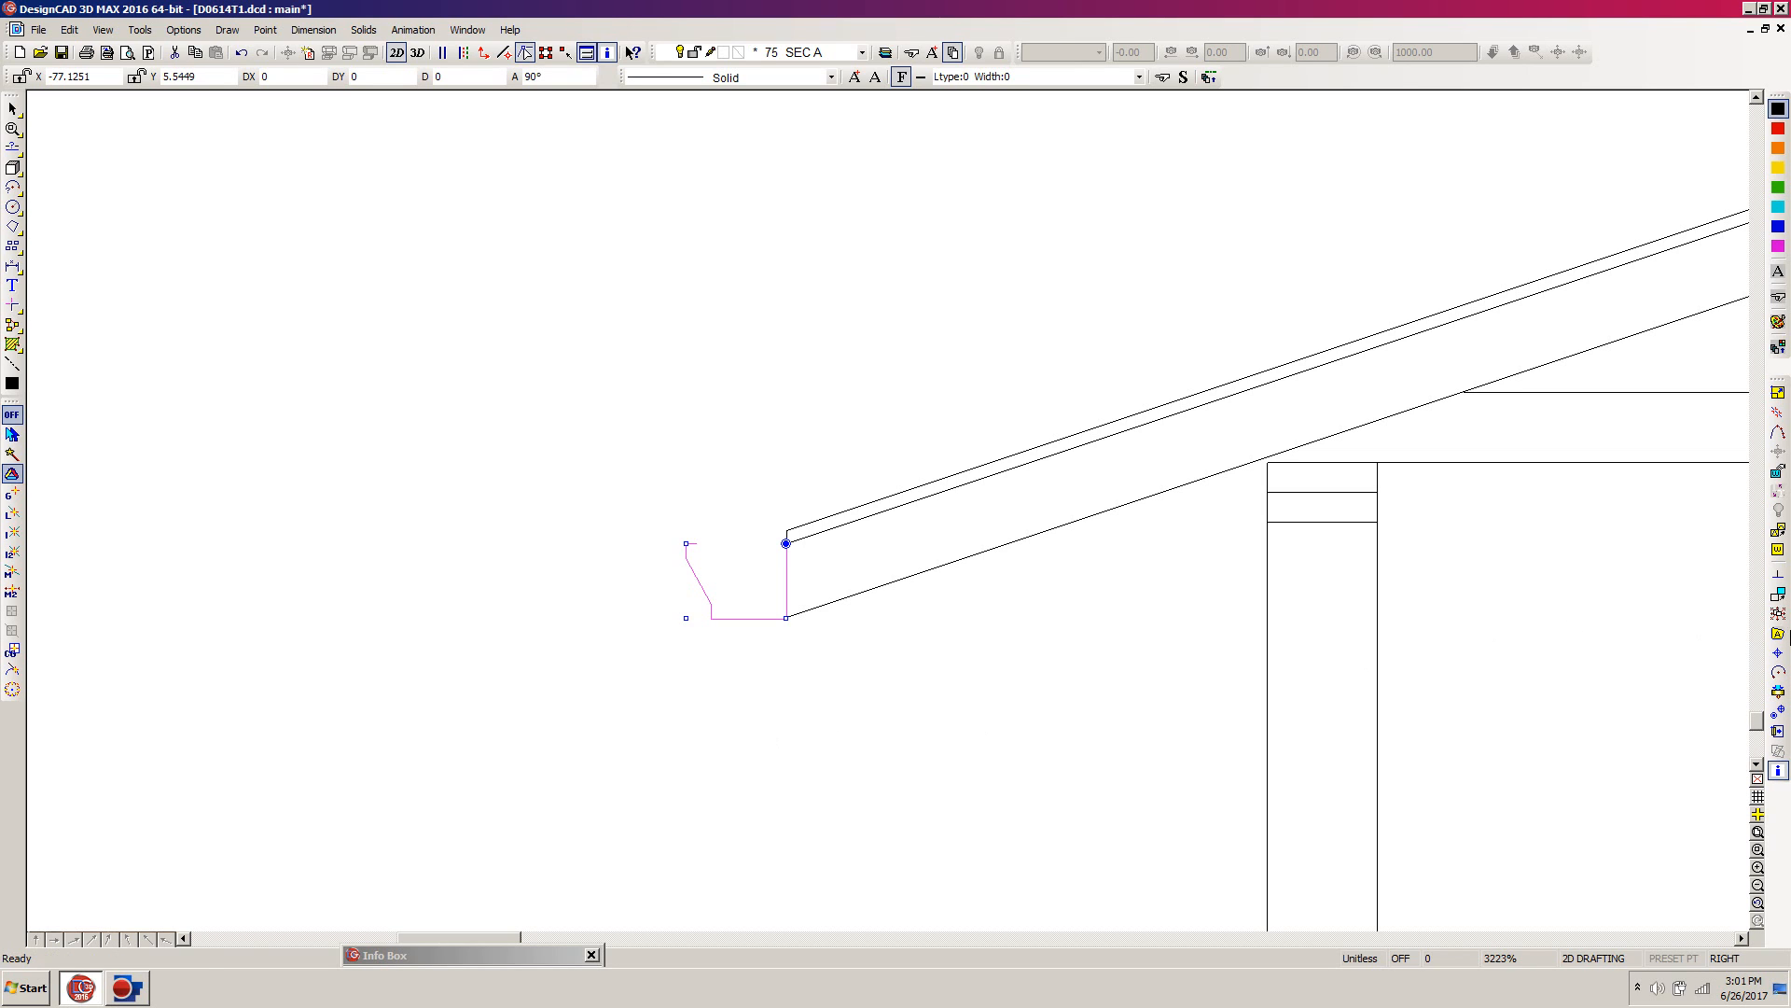
# Explode the gutter symbol and shift its outer profile points horizontally toward the eave to narrow the gutter
pyautogui.click(1778, 615)
pyautogui.moveTo(747, 497); pyautogui.dragTo(640, 676)
pyautogui.click(483, 53)
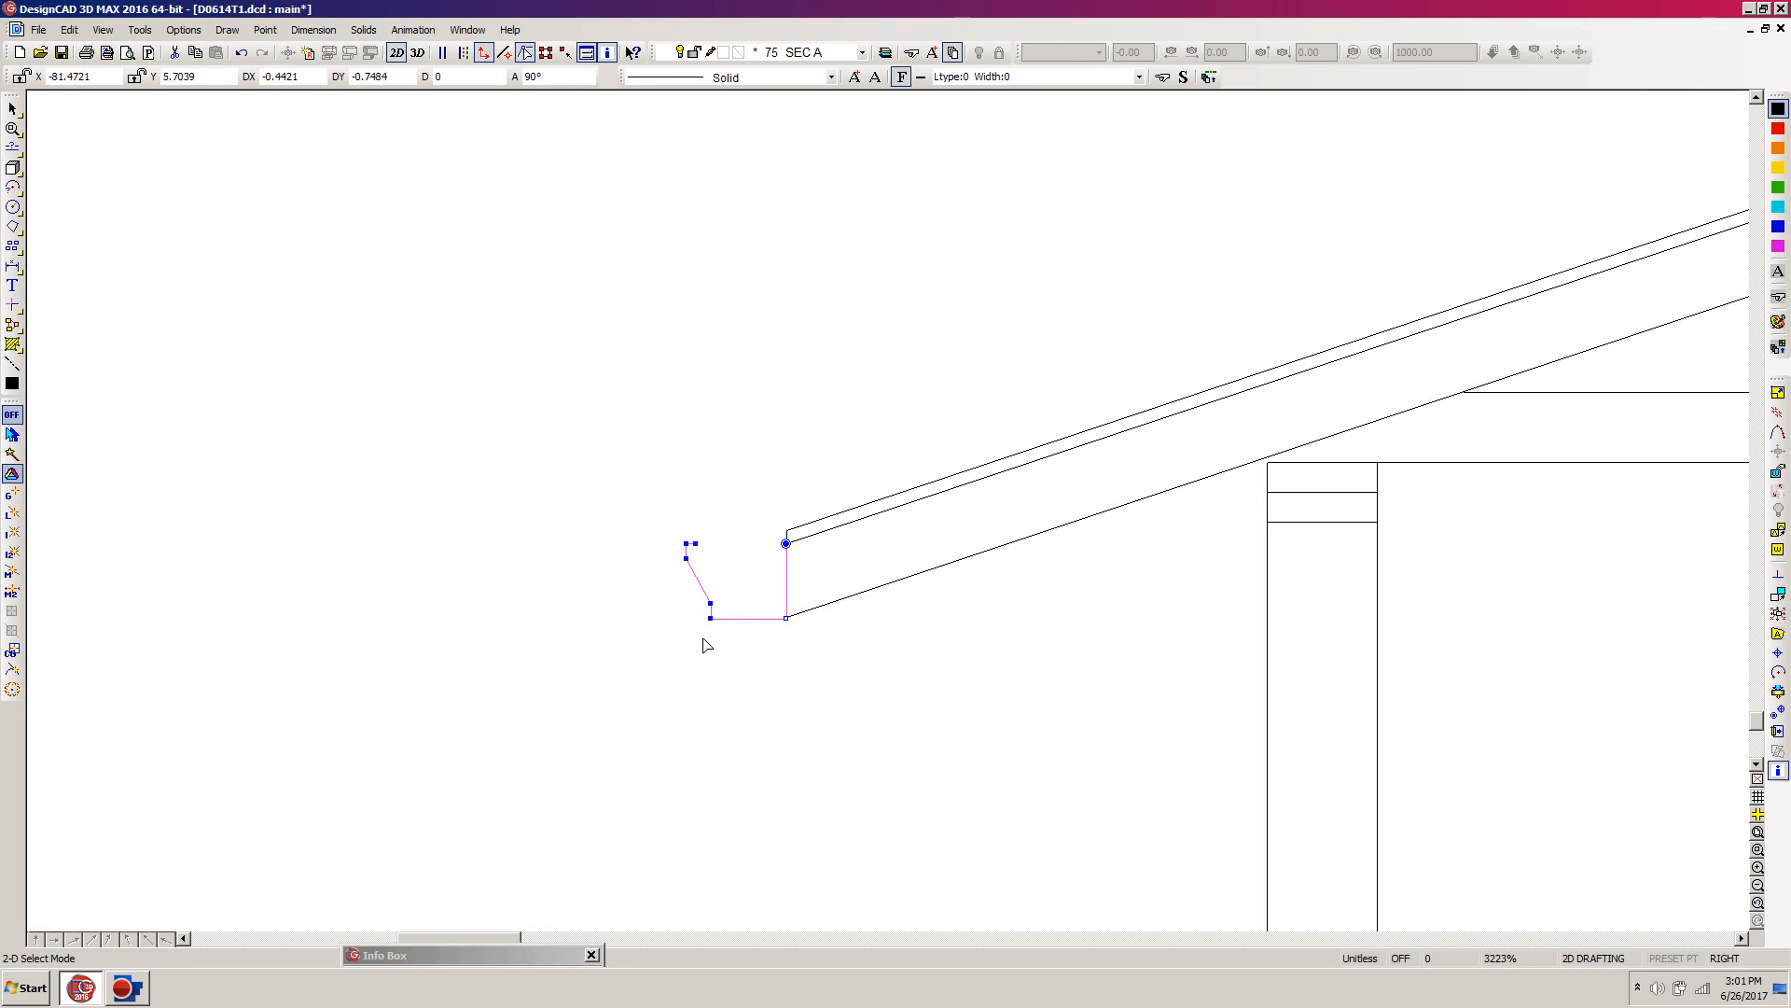
pyautogui.moveTo(711, 618)
pyautogui.mouseDown()
pyautogui.moveTo(692, 620)
pyautogui.moveTo(740, 618)
pyautogui.mouseUp()
pyautogui.click(763, 780)
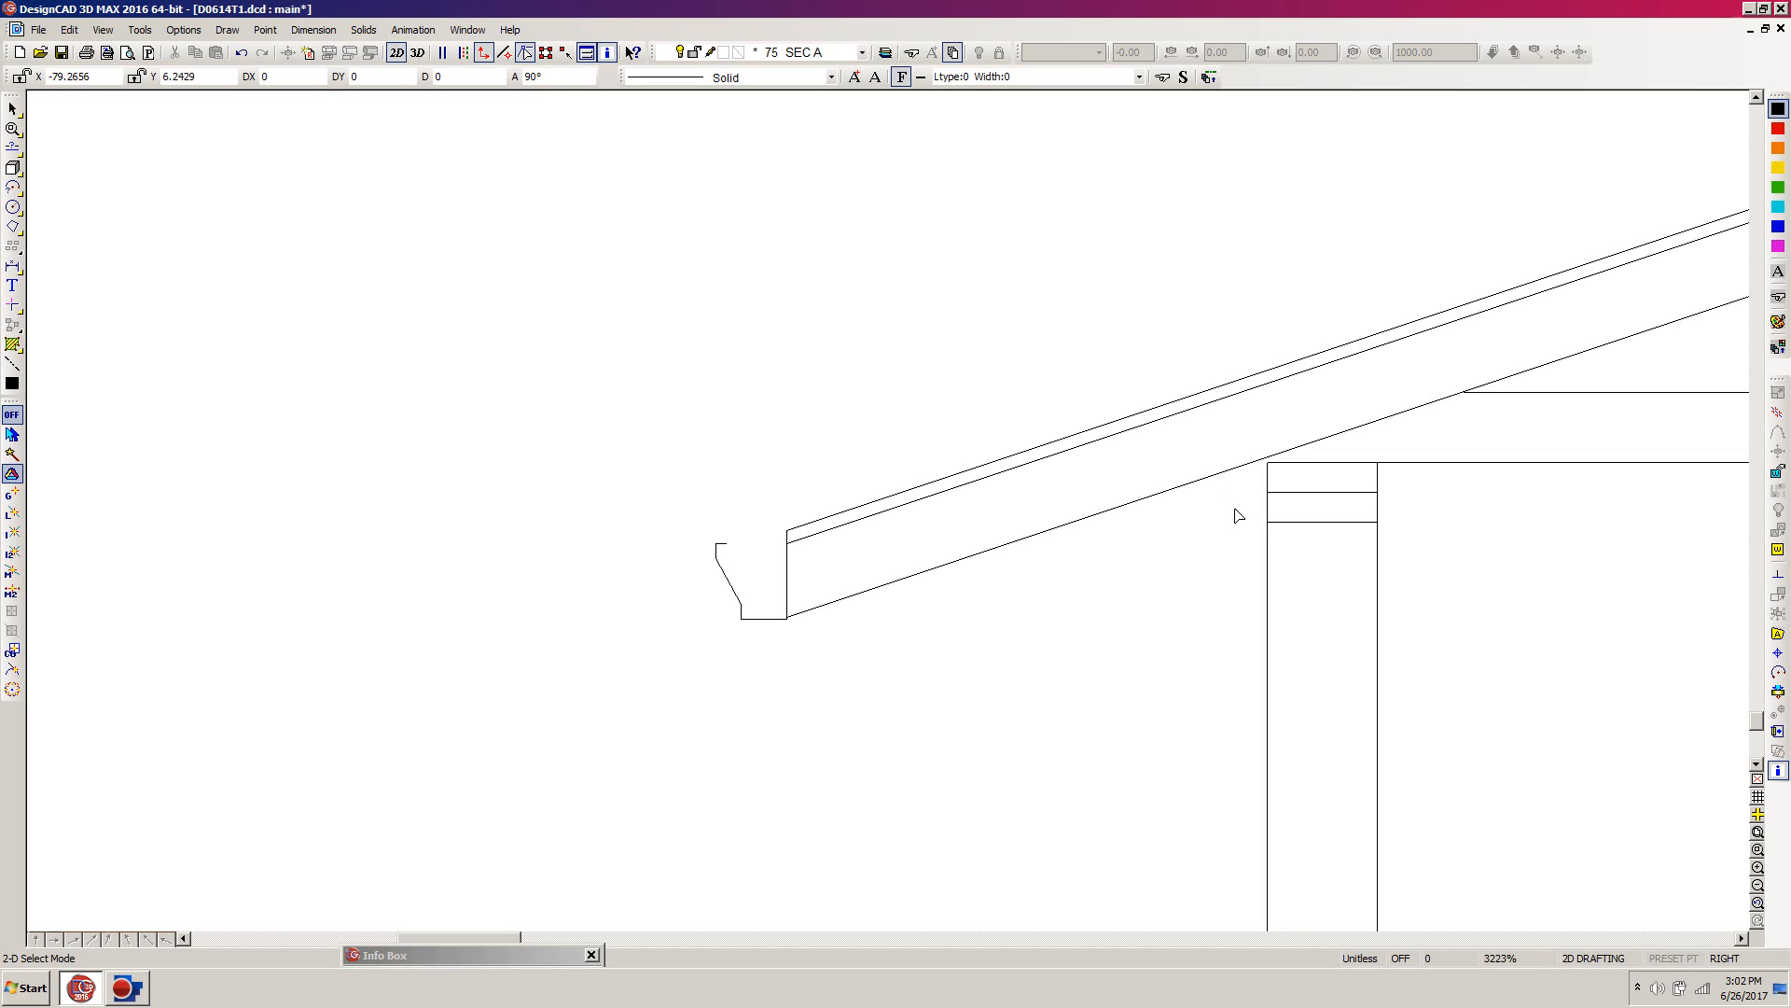
# Extend the left wall's outer vertical line up to the lower roof slope line
pyautogui.press('t')
pyautogui.click(1263, 546)
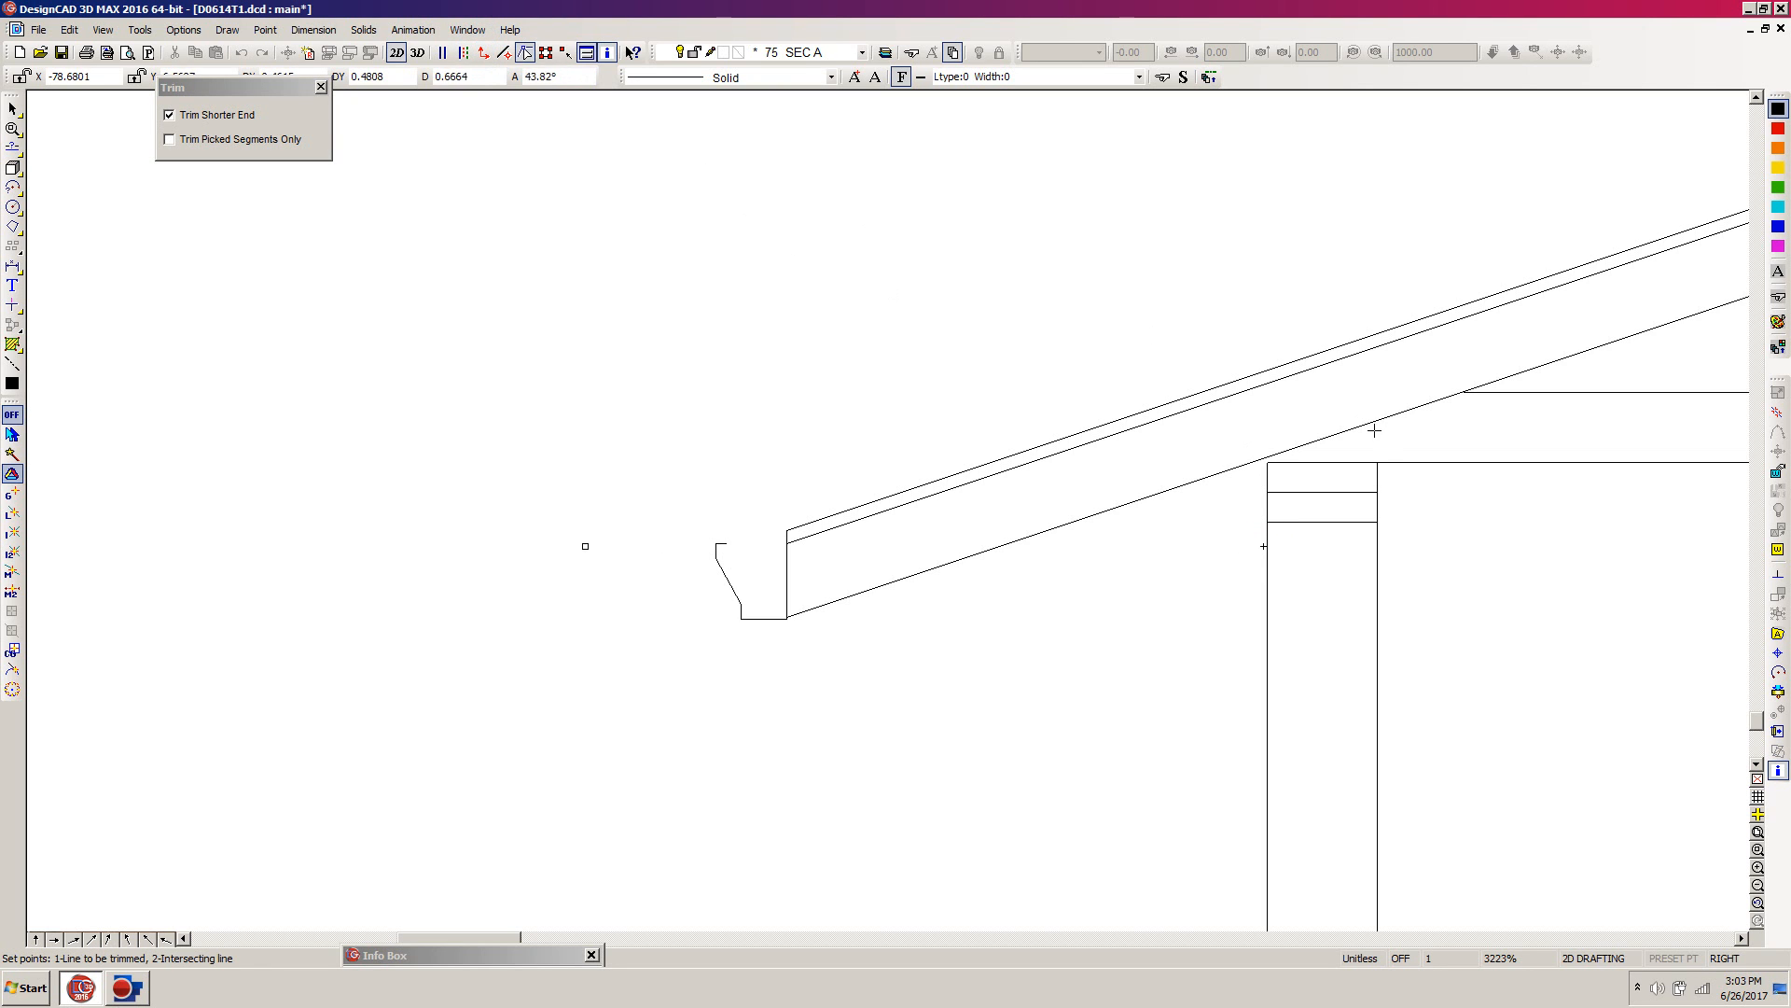
pyautogui.click(1254, 457)
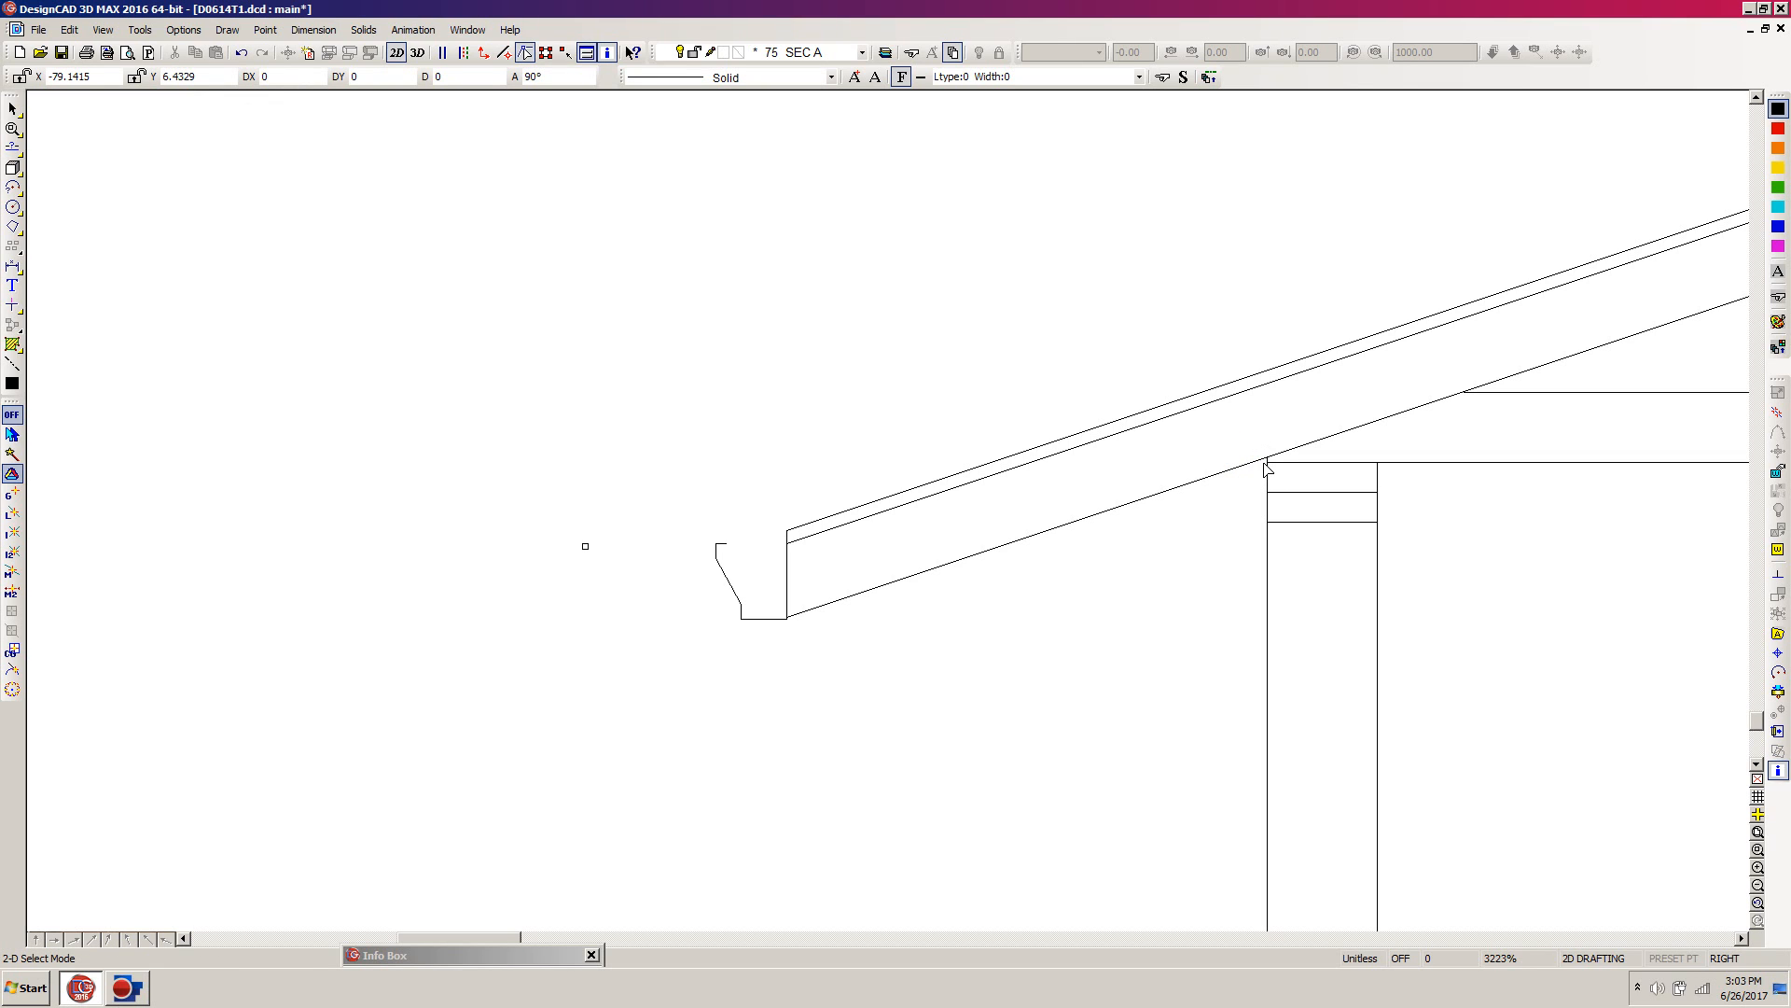
# Select the roof slope lines, eave, gutter and top plate lines, and set their selection handle at the left wall's top outer corner
pyautogui.click(1059, 13)
pyautogui.scroll(-2, 1050, 689)
pyautogui.scroll(-2, 889, 519)
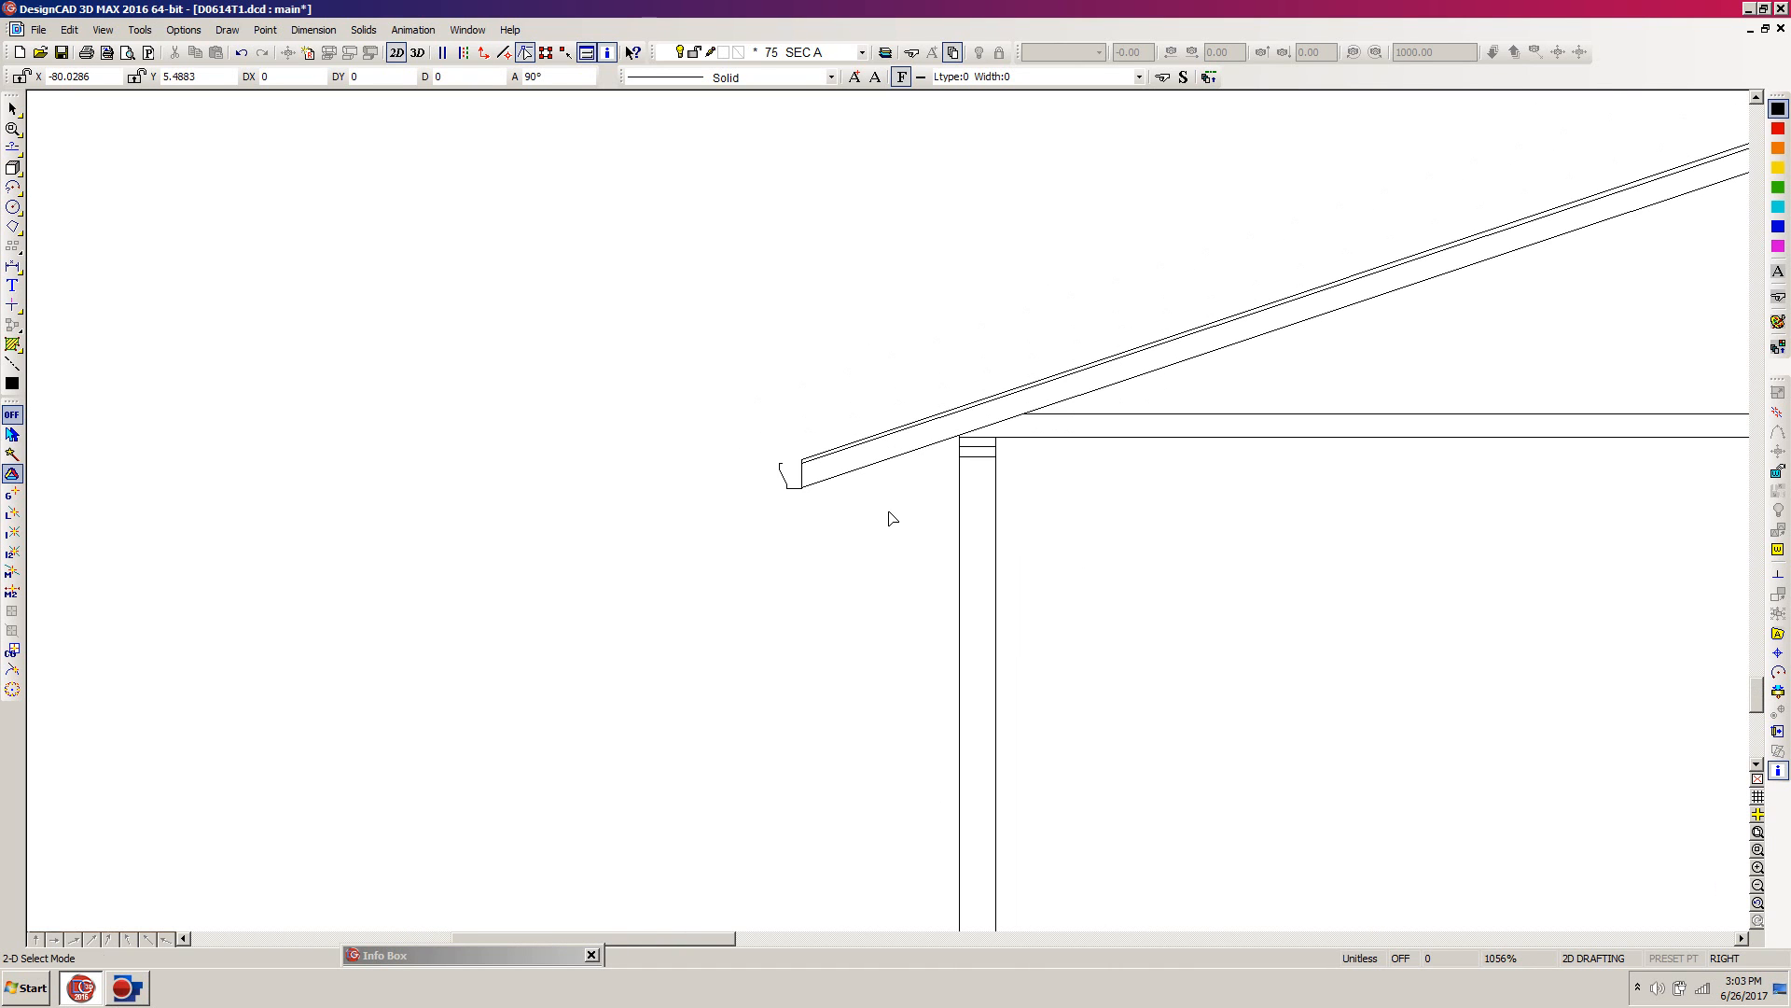
pyautogui.scroll(-3, 889, 516)
pyautogui.scroll(-1, 889, 516)
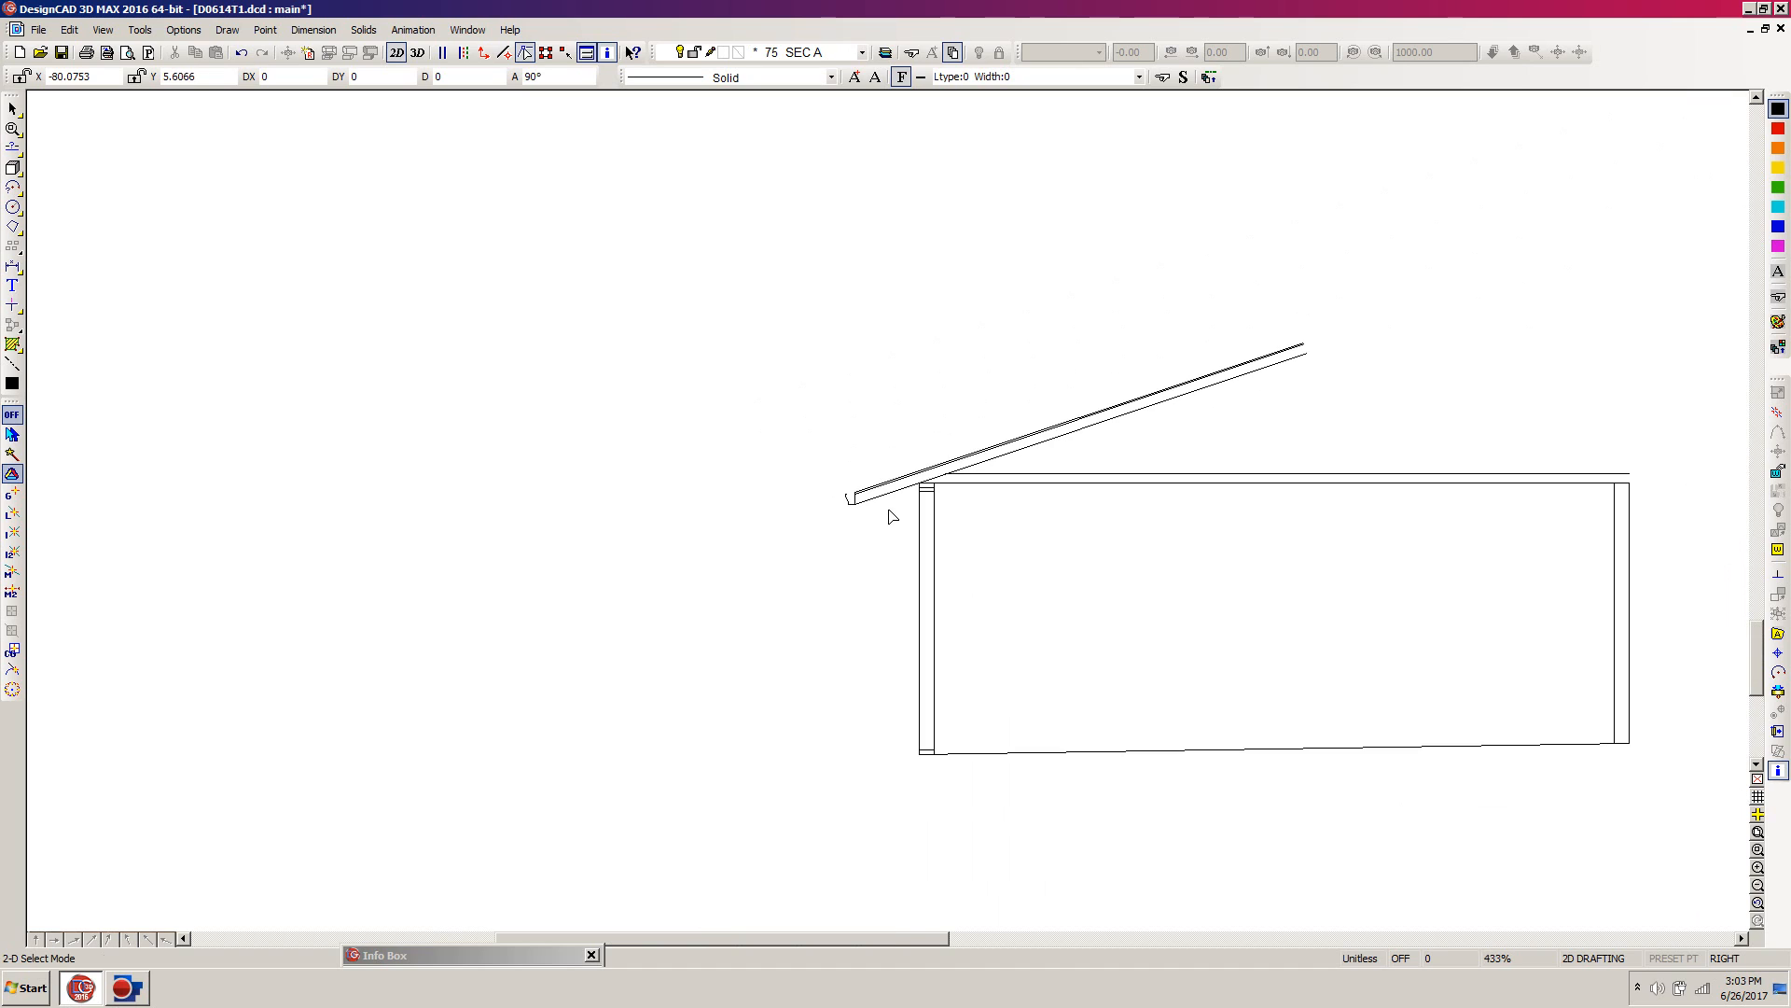
pyautogui.moveTo(758, 937)
pyautogui.mouseDown()
pyautogui.moveTo(883, 928)
pyautogui.moveTo(844, 933)
pyautogui.mouseUp()
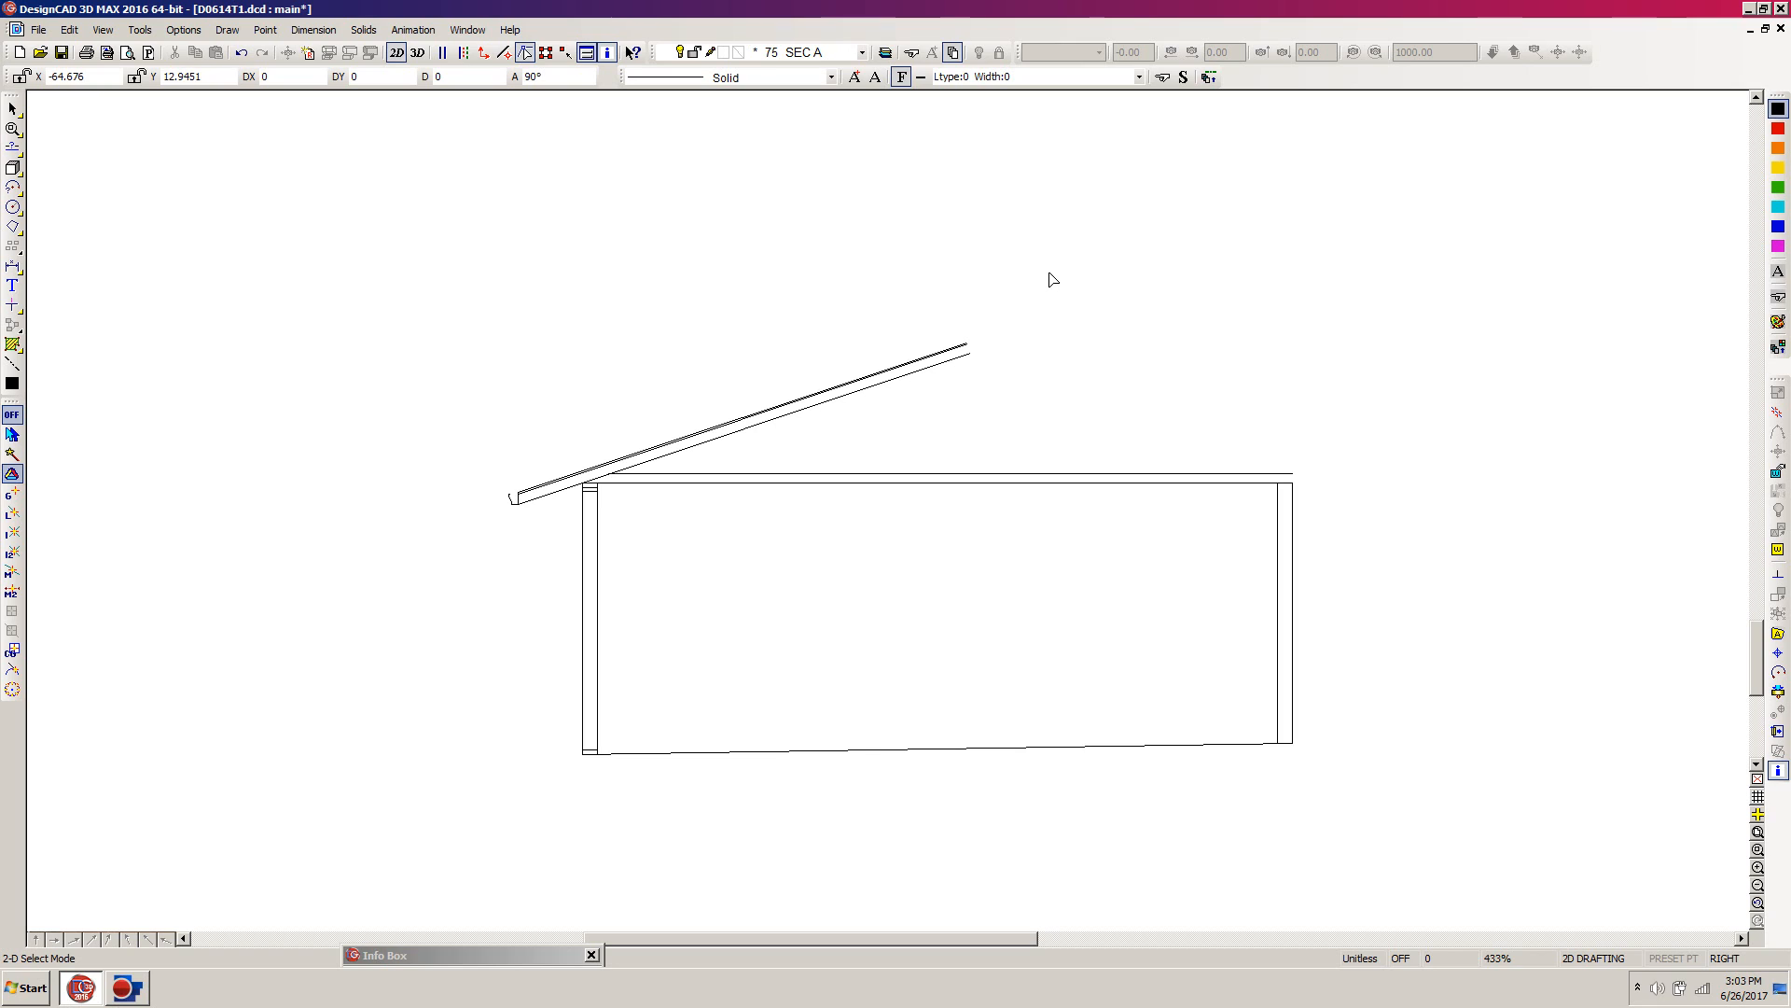
pyautogui.moveTo(1049, 272); pyautogui.dragTo(439, 552)
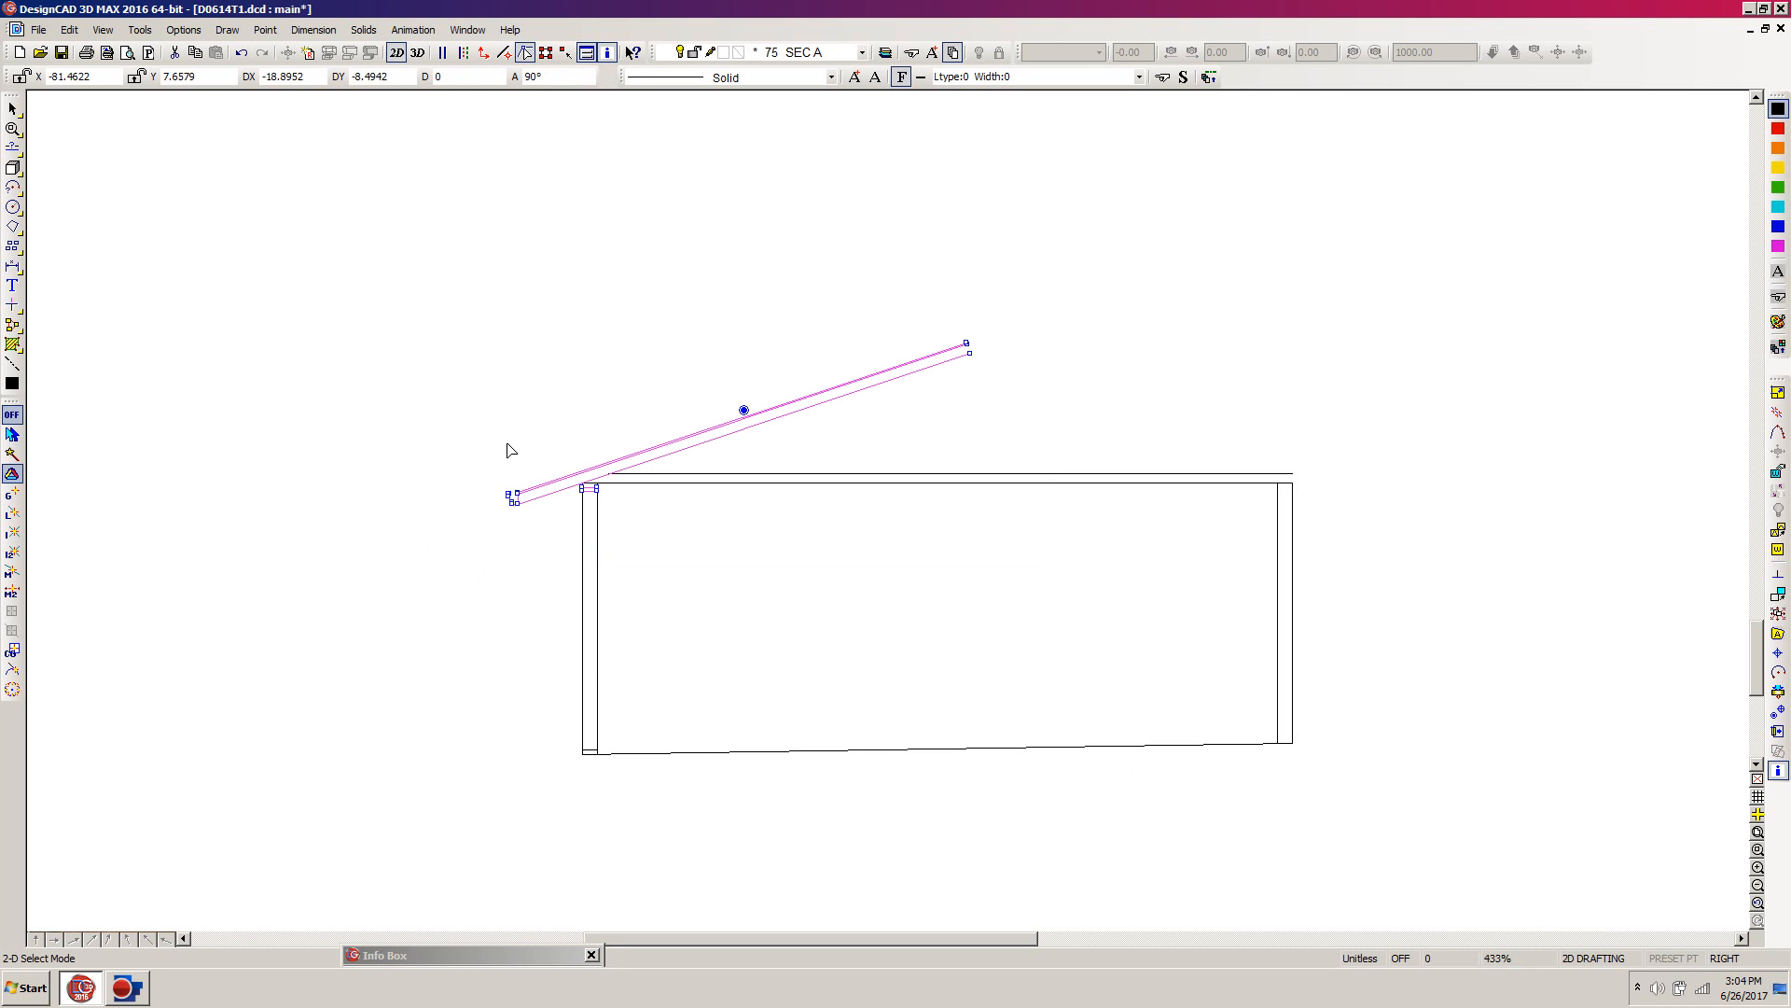
pyautogui.press('z')
pyautogui.click(683, 401)
pyautogui.click(485, 564)
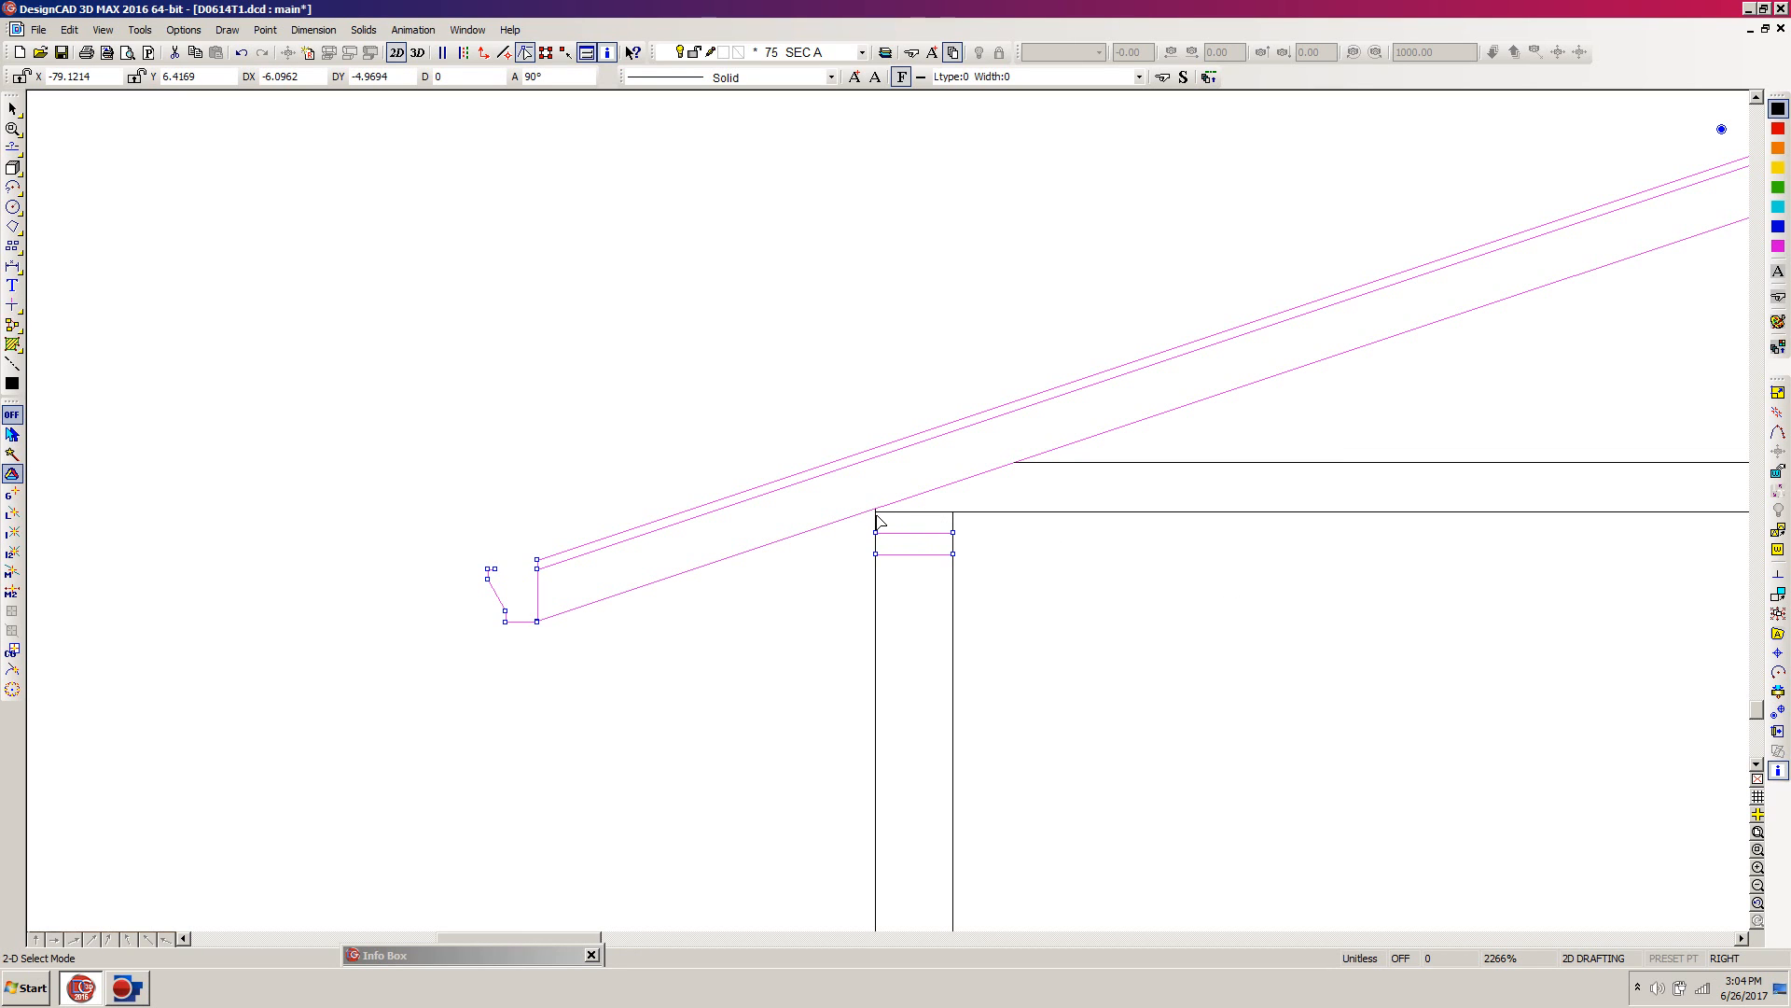
pyautogui.click(1777, 713)
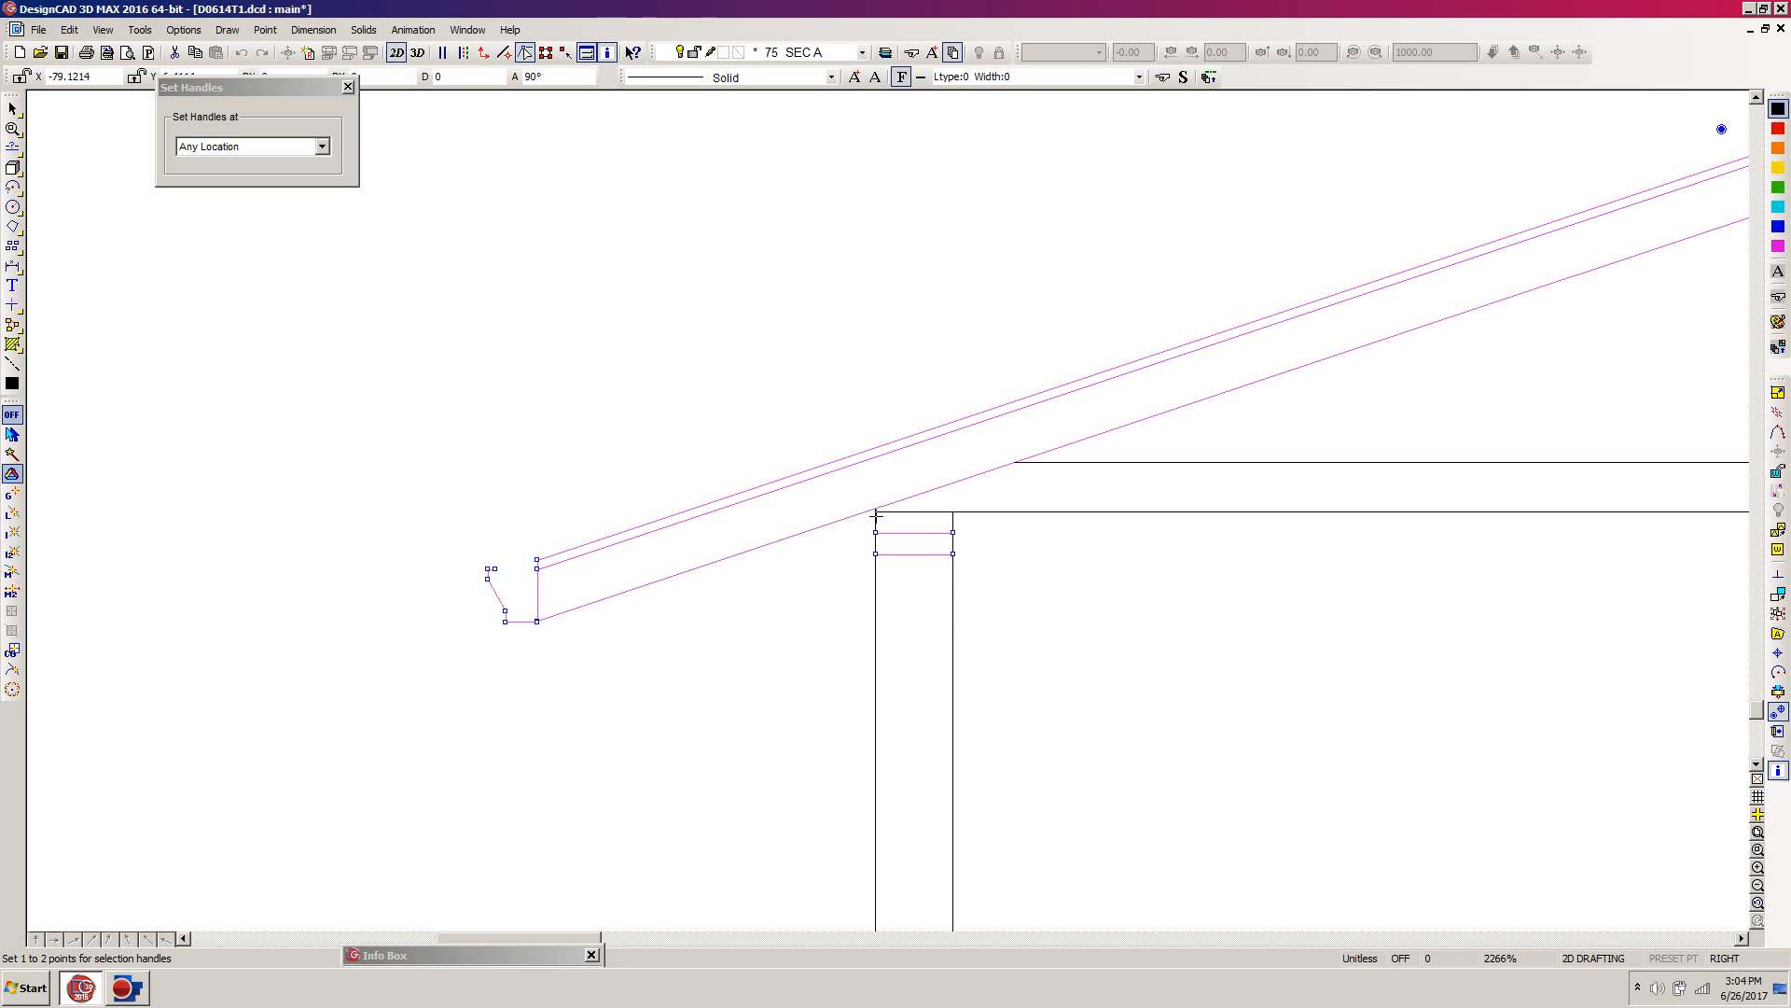
pyautogui.click(876, 513)
pyautogui.press('Return')
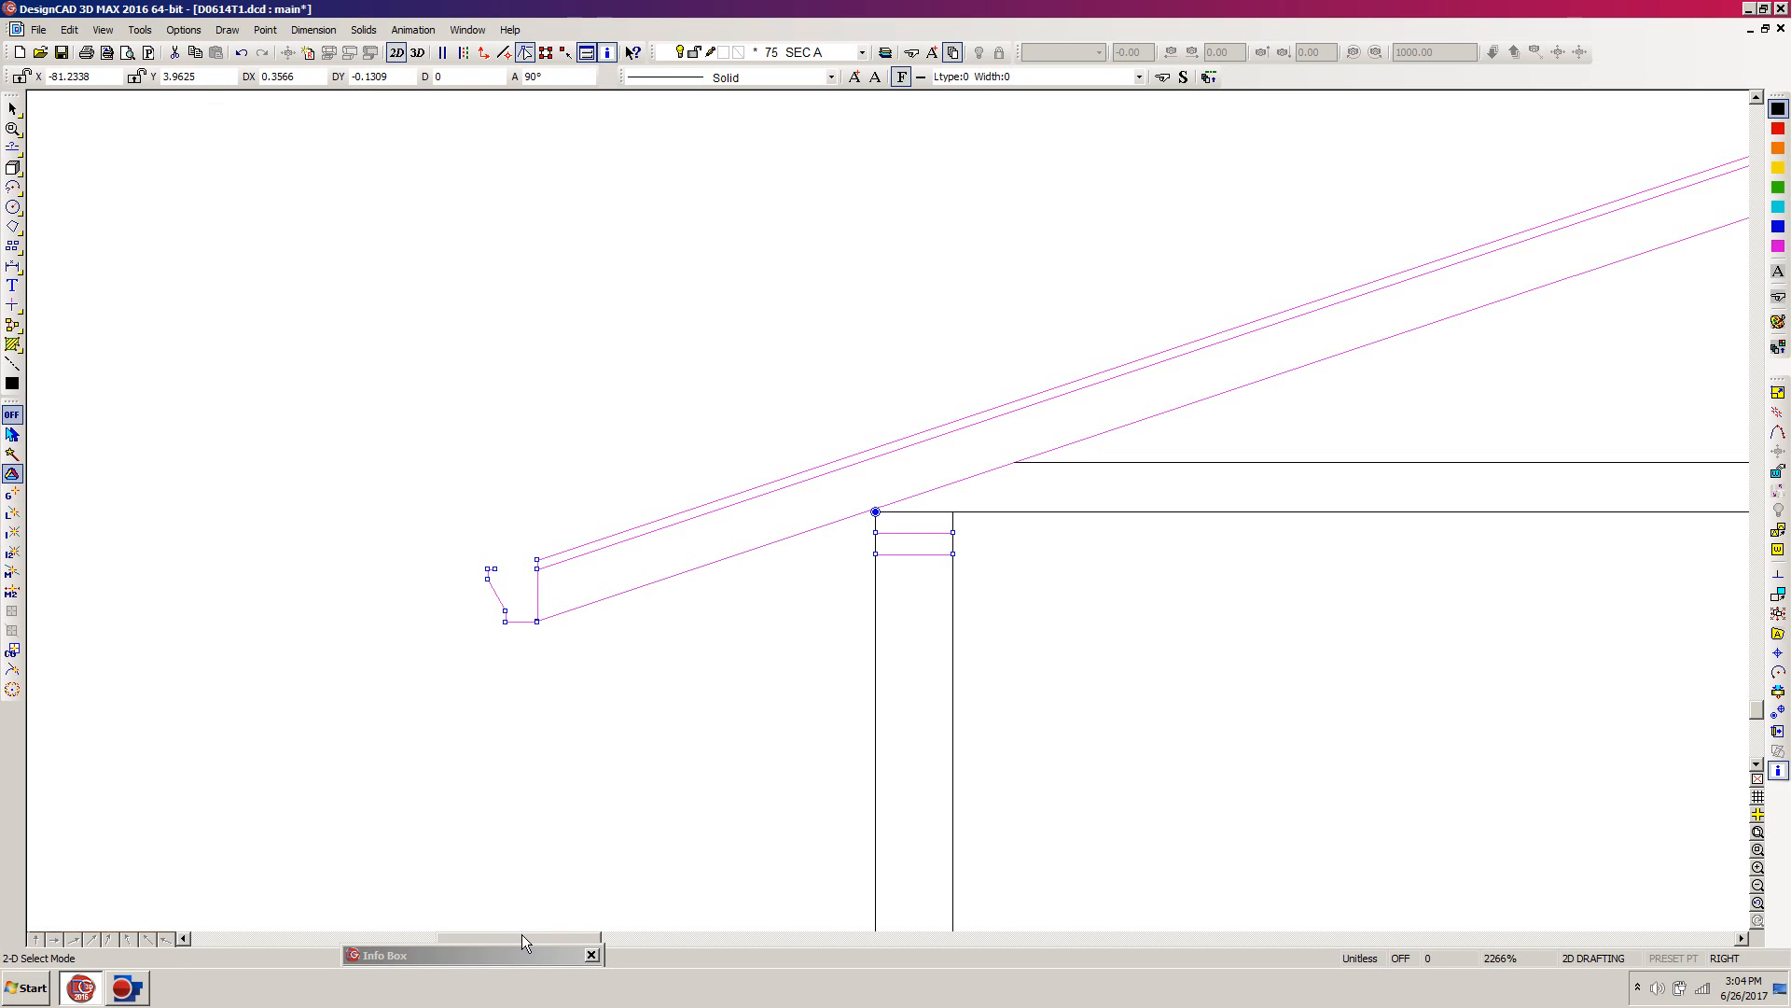
# Mirror a copy of the selected roof half and plates normal to the X axis, placed at the right wall's top outer corner
pyautogui.moveTo(519, 936); pyautogui.dragTo(588, 924)
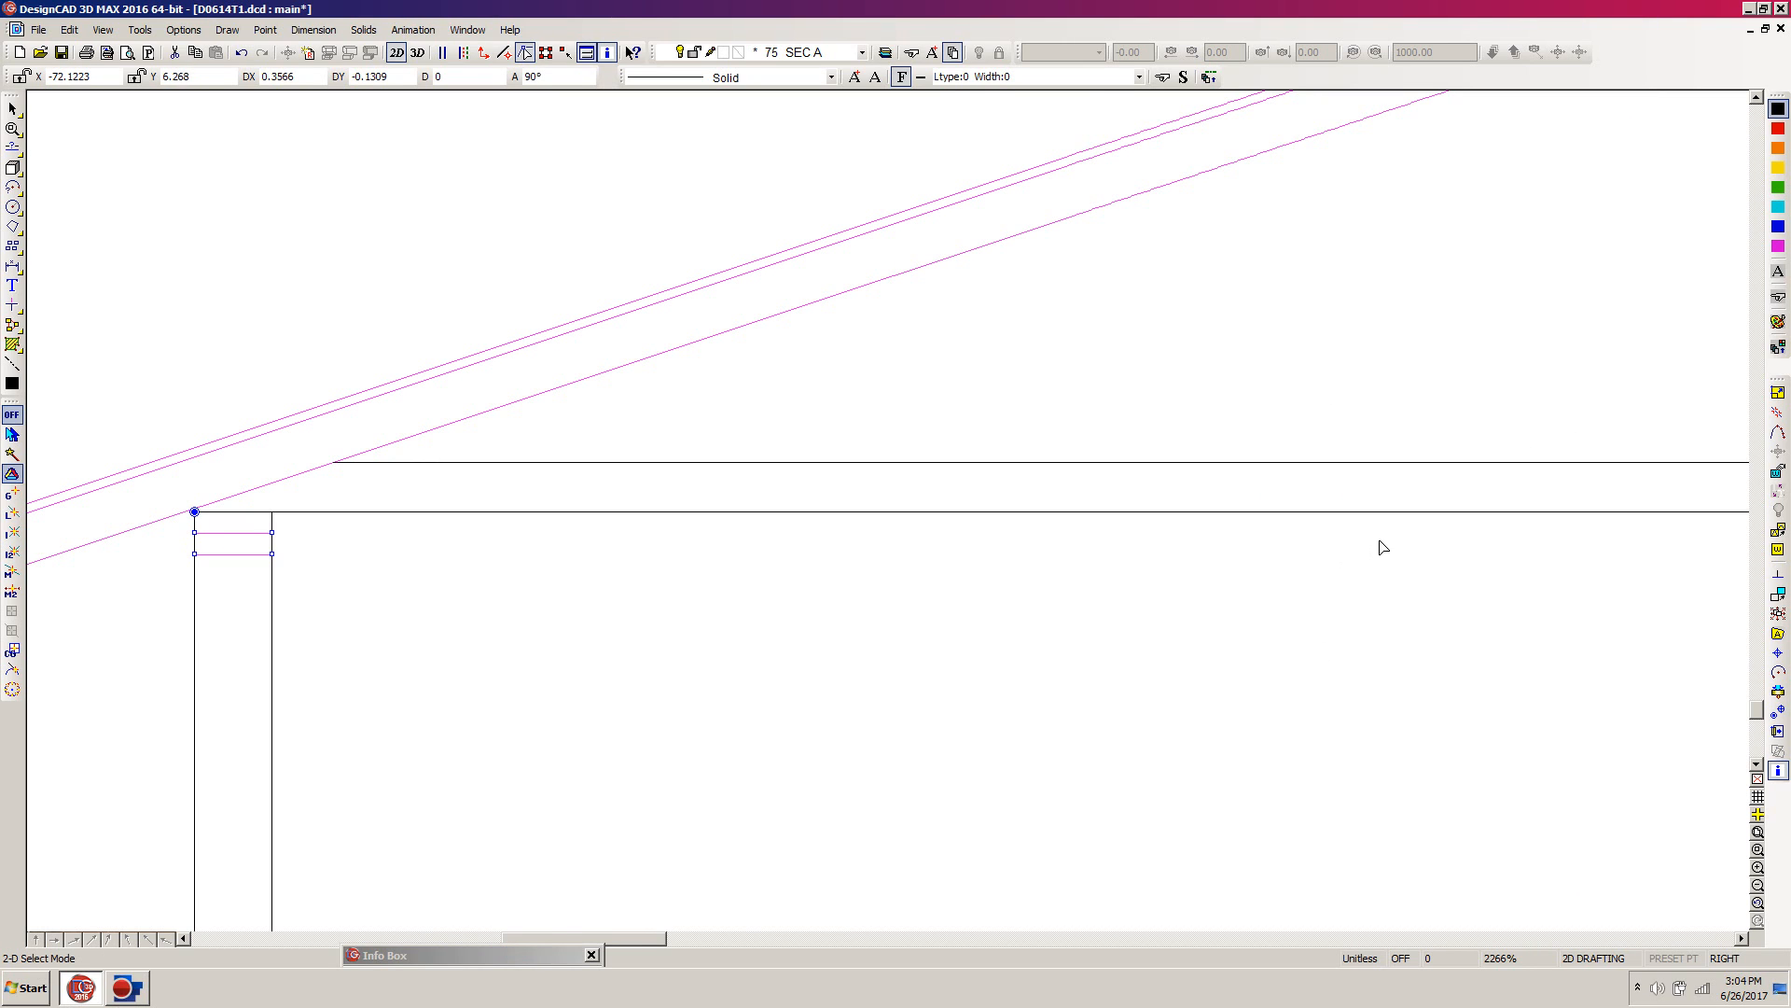
pyautogui.scroll(-3, 889, 516)
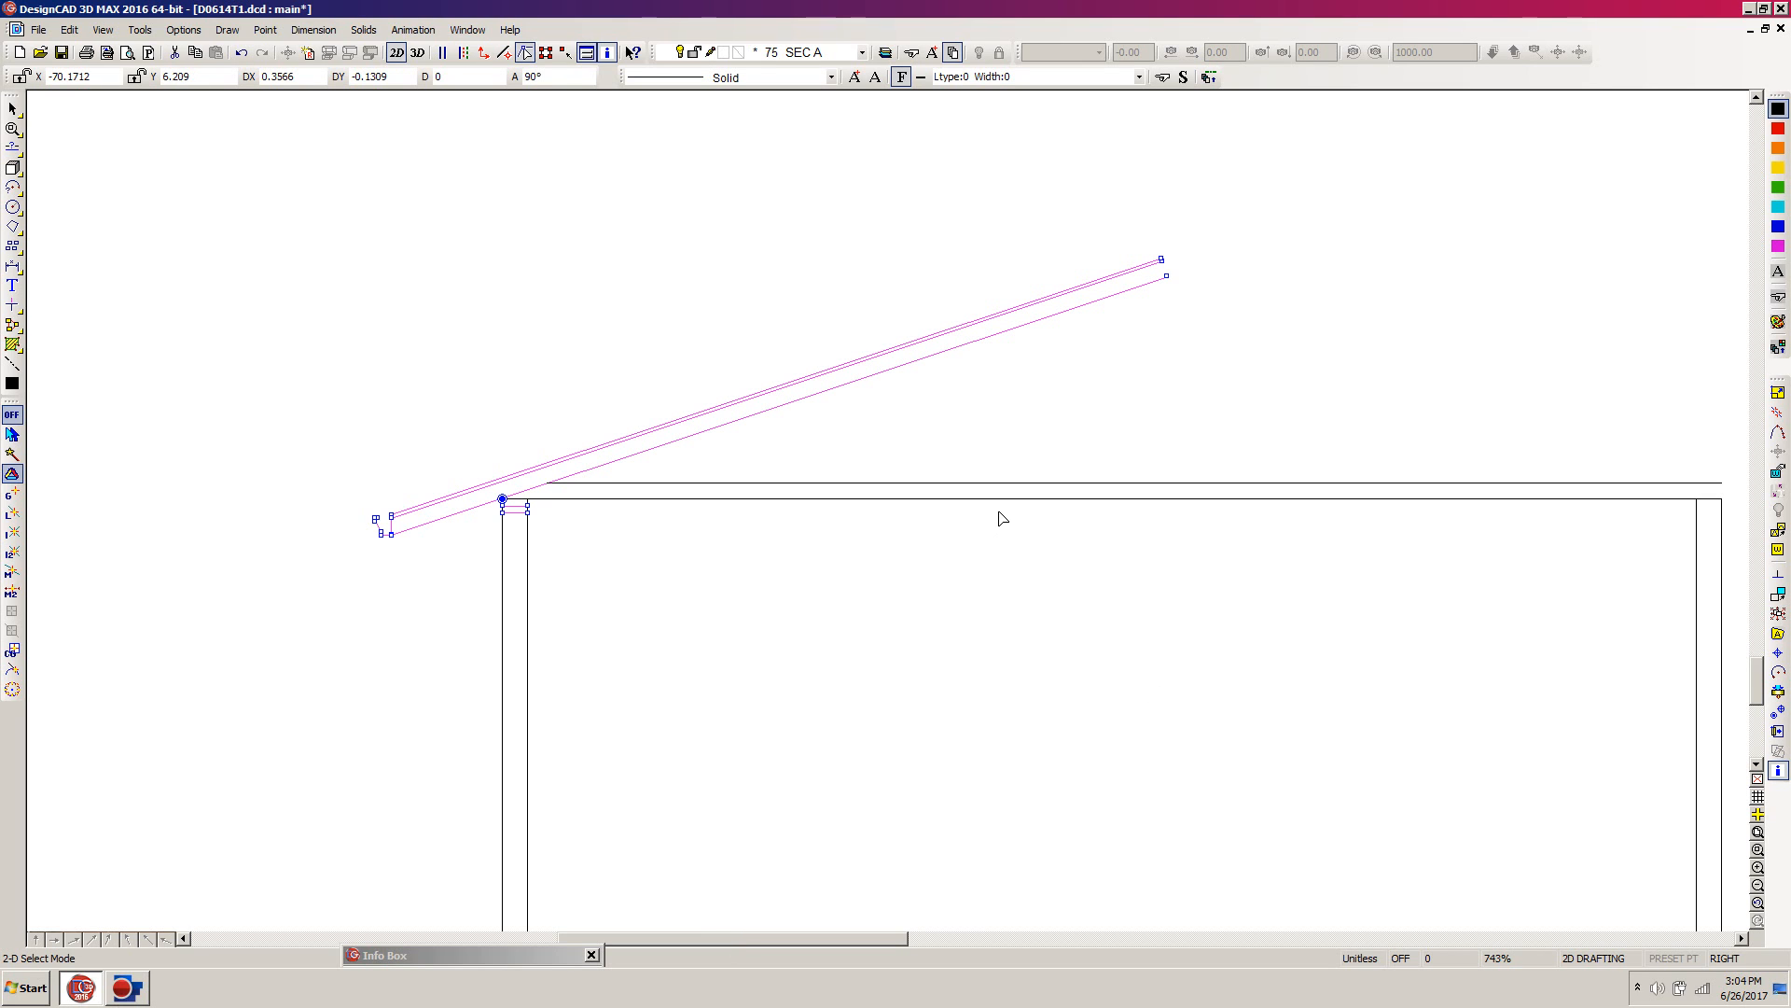
pyautogui.press('m')
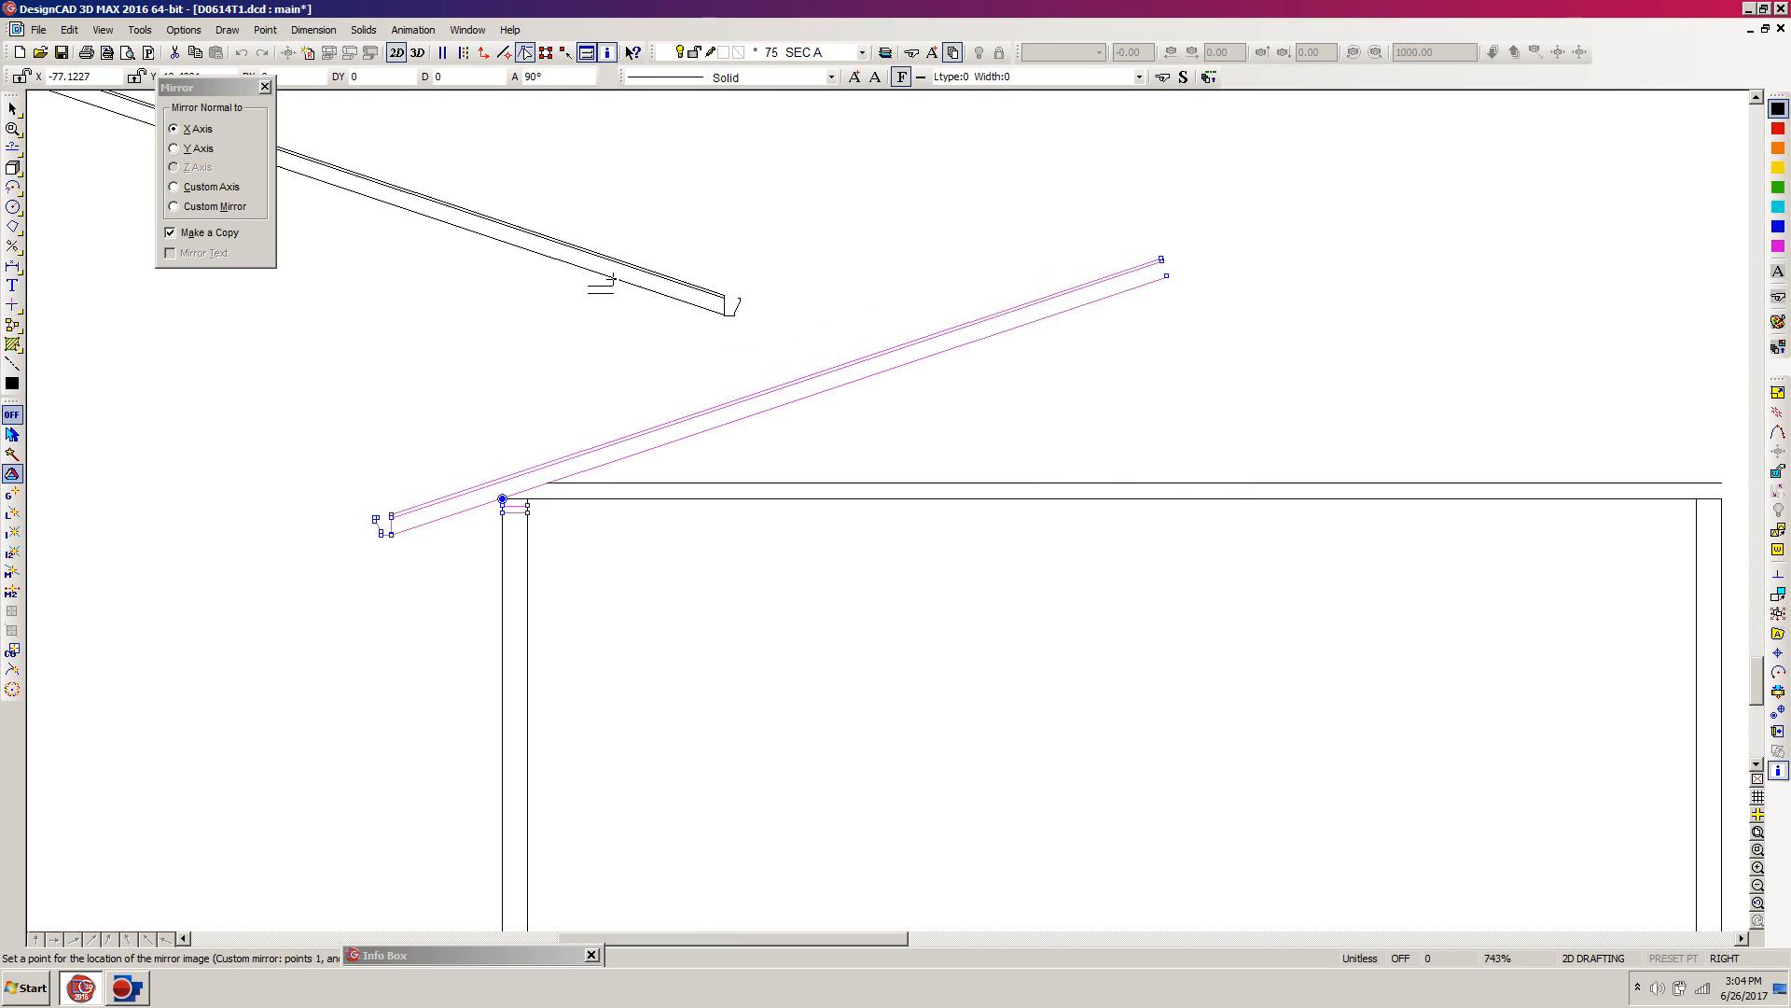
pyautogui.click(174, 131)
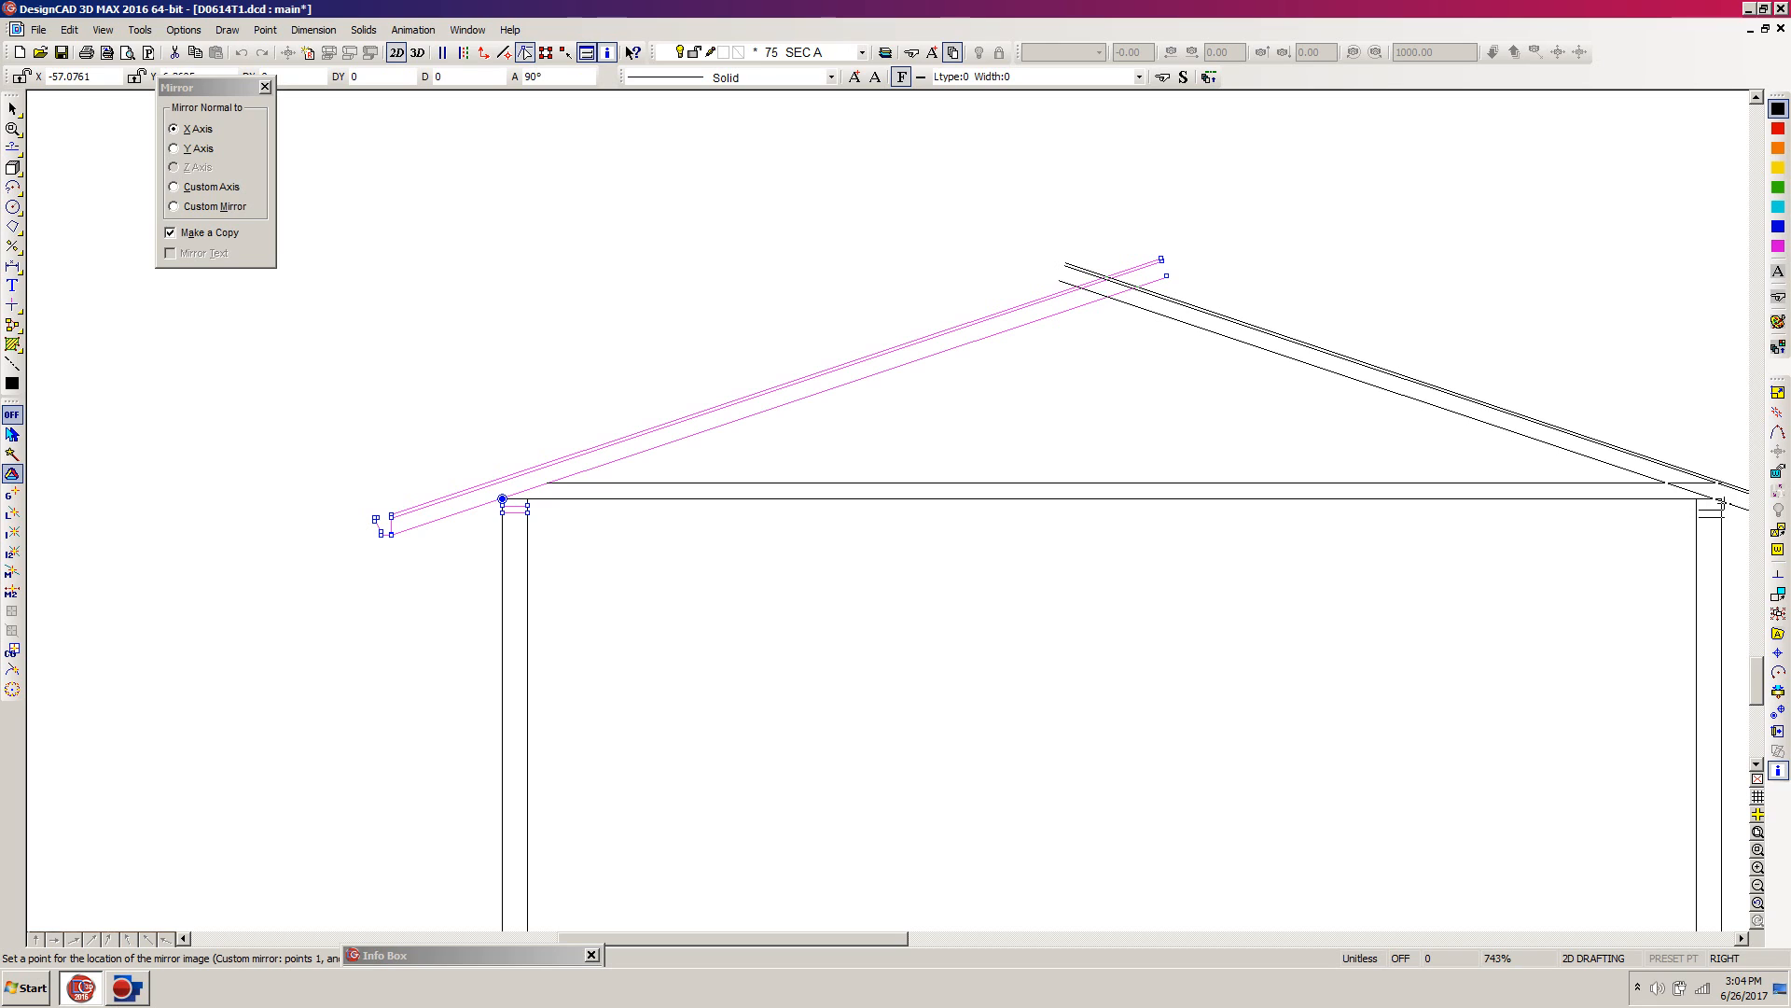
pyautogui.click(1717, 502)
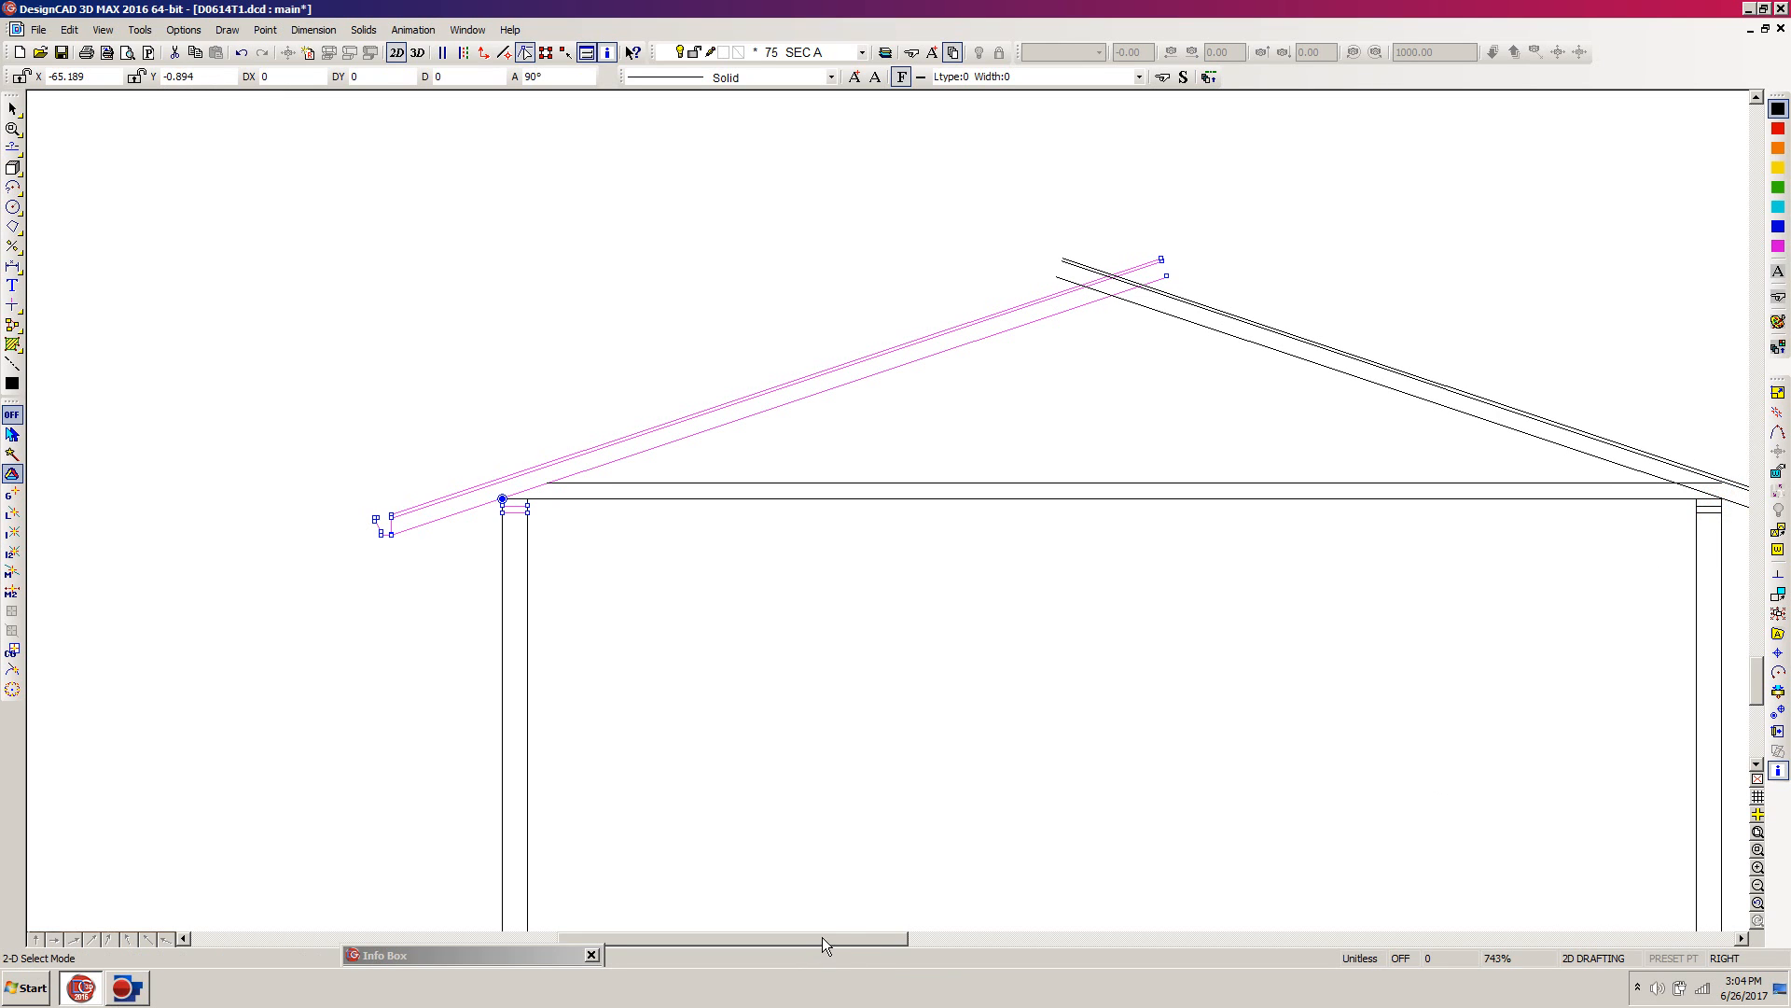
# Trim the overhanging right end of the ceiling's upper line at the right roof half's lower slope line
pyautogui.moveTo(821, 937); pyautogui.dragTo(862, 936)
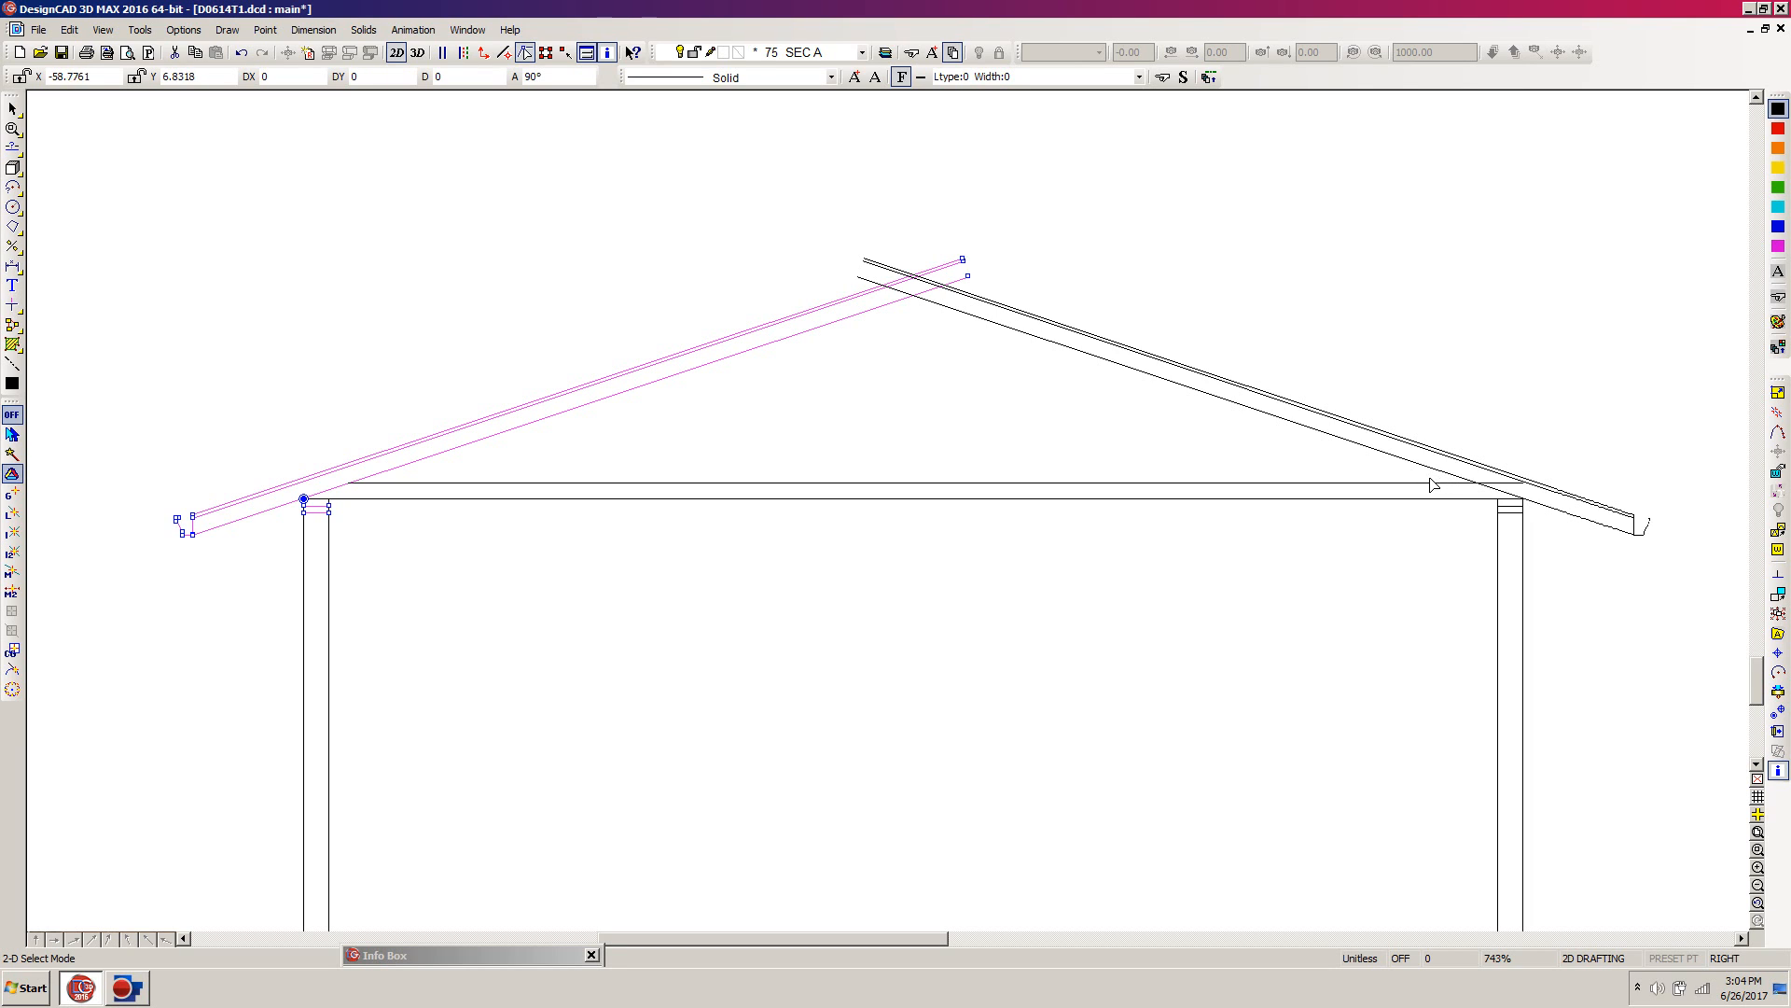
pyautogui.press('t')
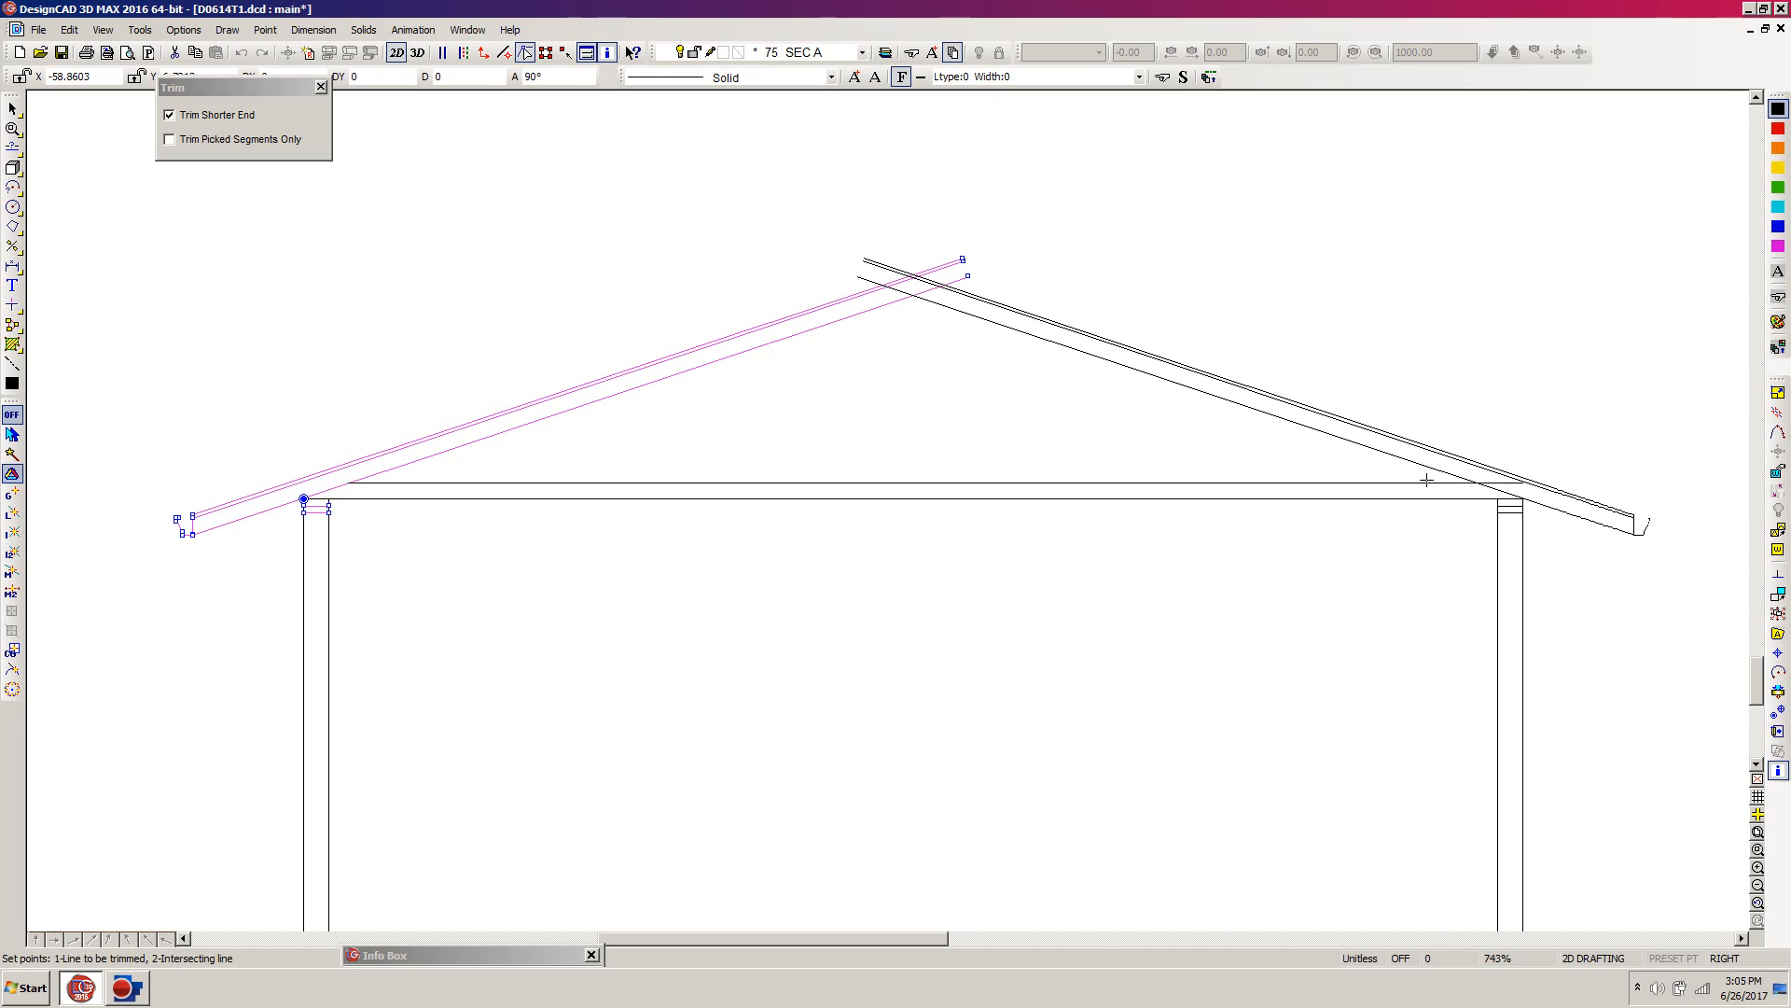
pyautogui.press('Escape')
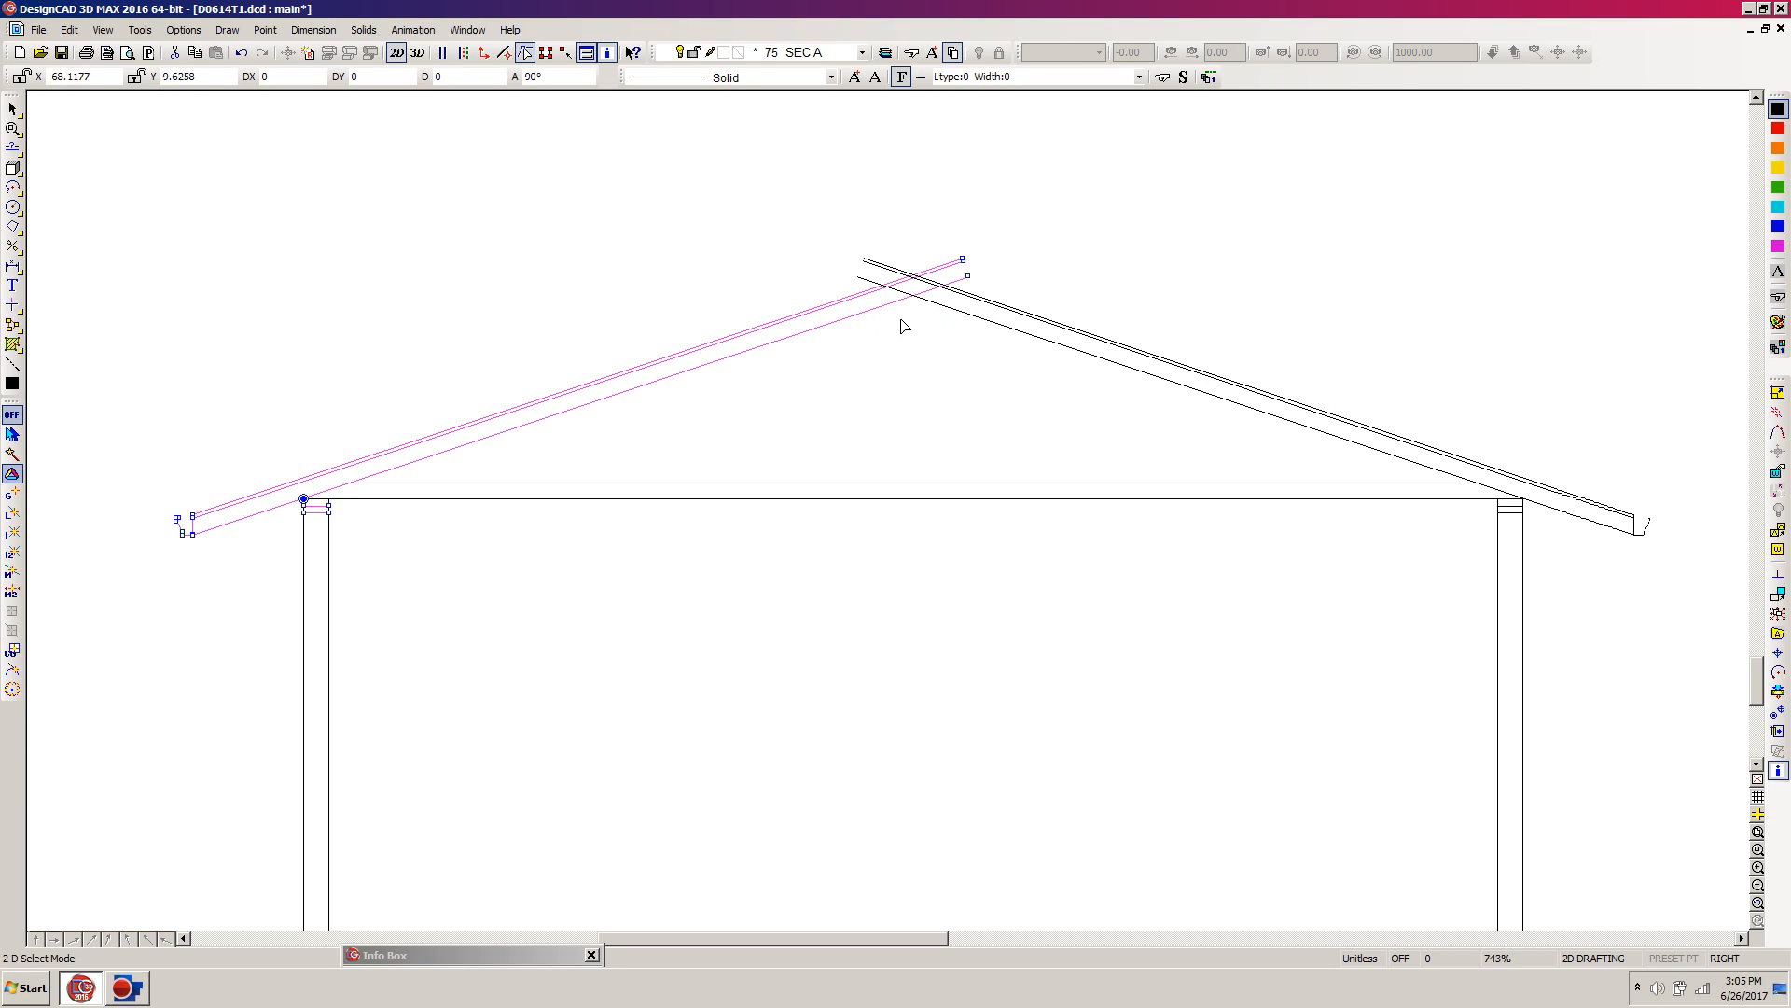
# Trim the three pairs of crossing left and right roof slope lines so each pair meets in a corner at the ridge
pyautogui.click(980, 355)
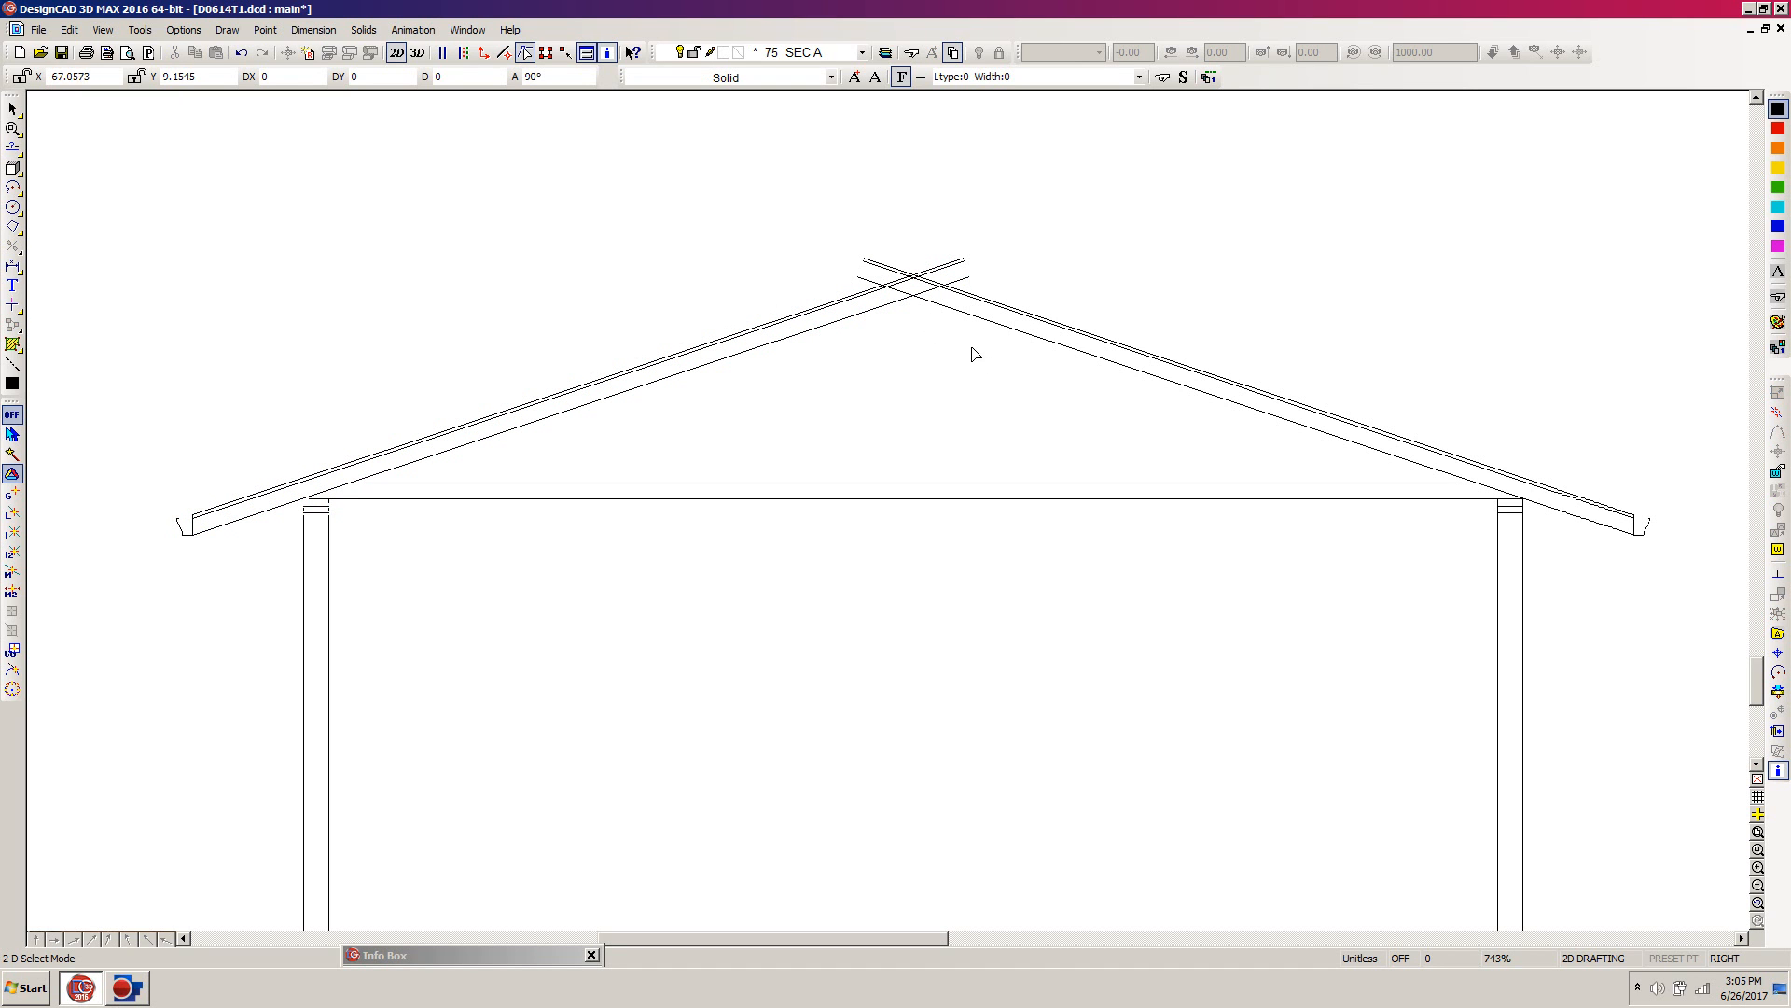
pyautogui.press('t')
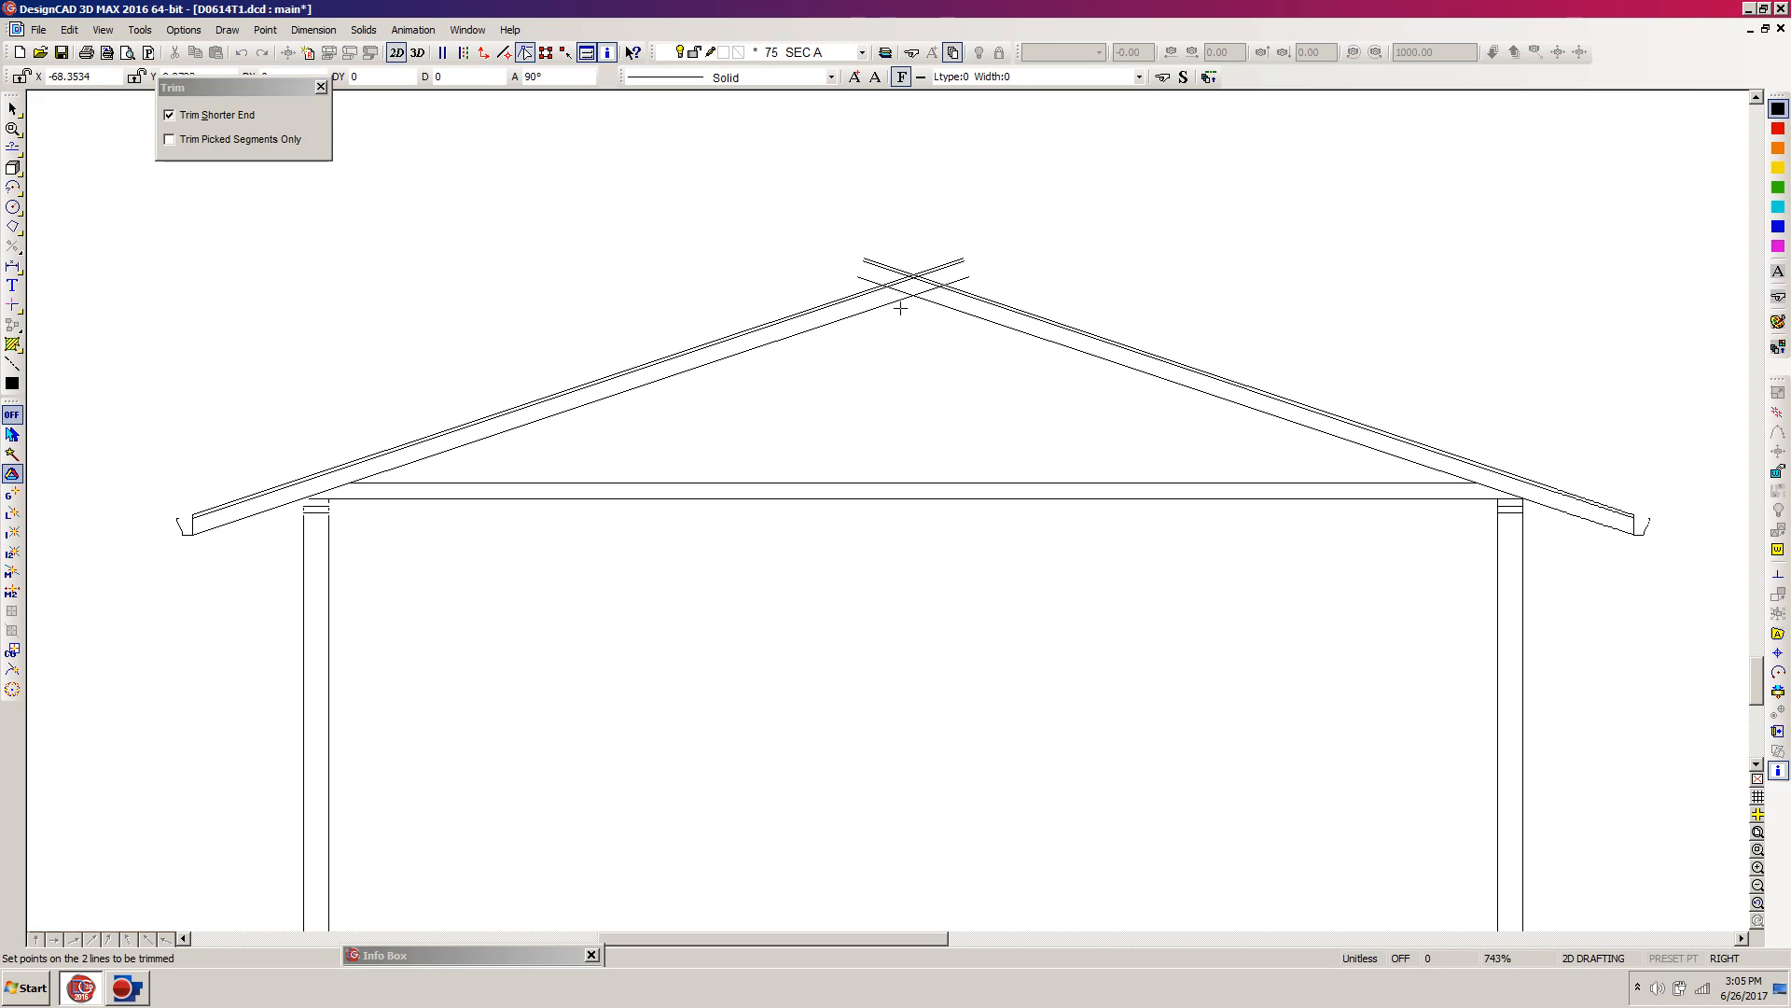
pyautogui.click(892, 306)
pyautogui.click(933, 308)
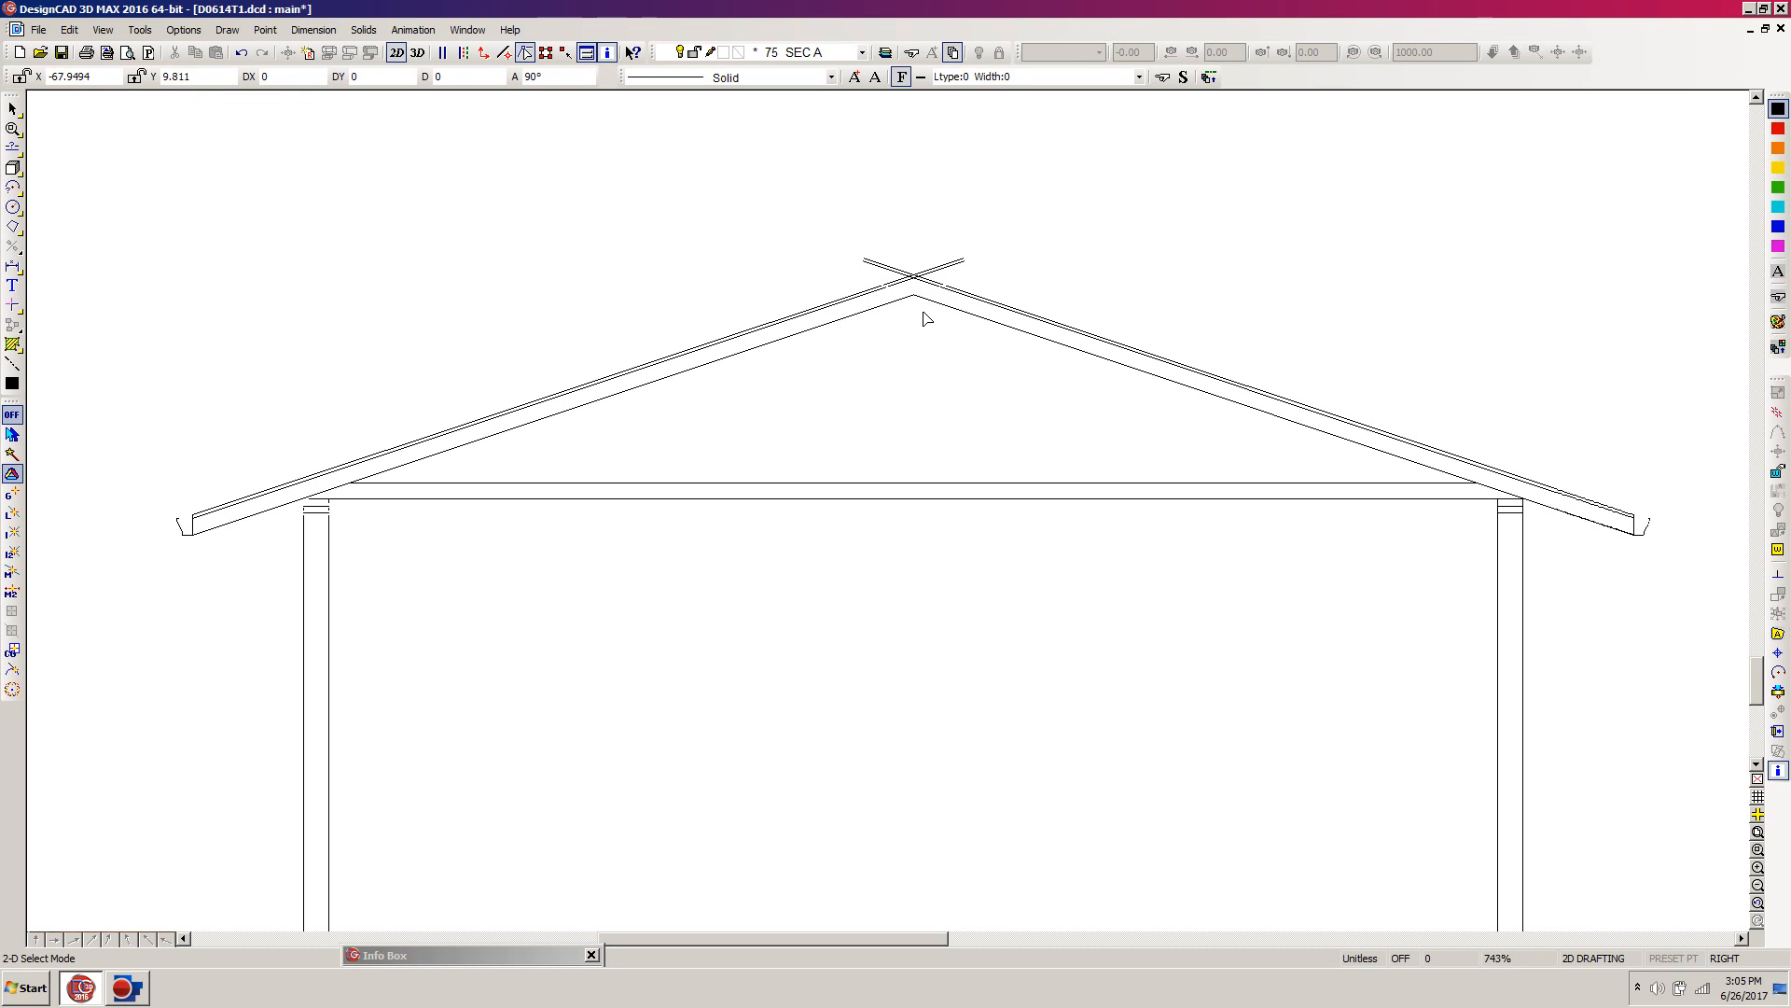
pyautogui.press('t')
pyautogui.click(870, 270)
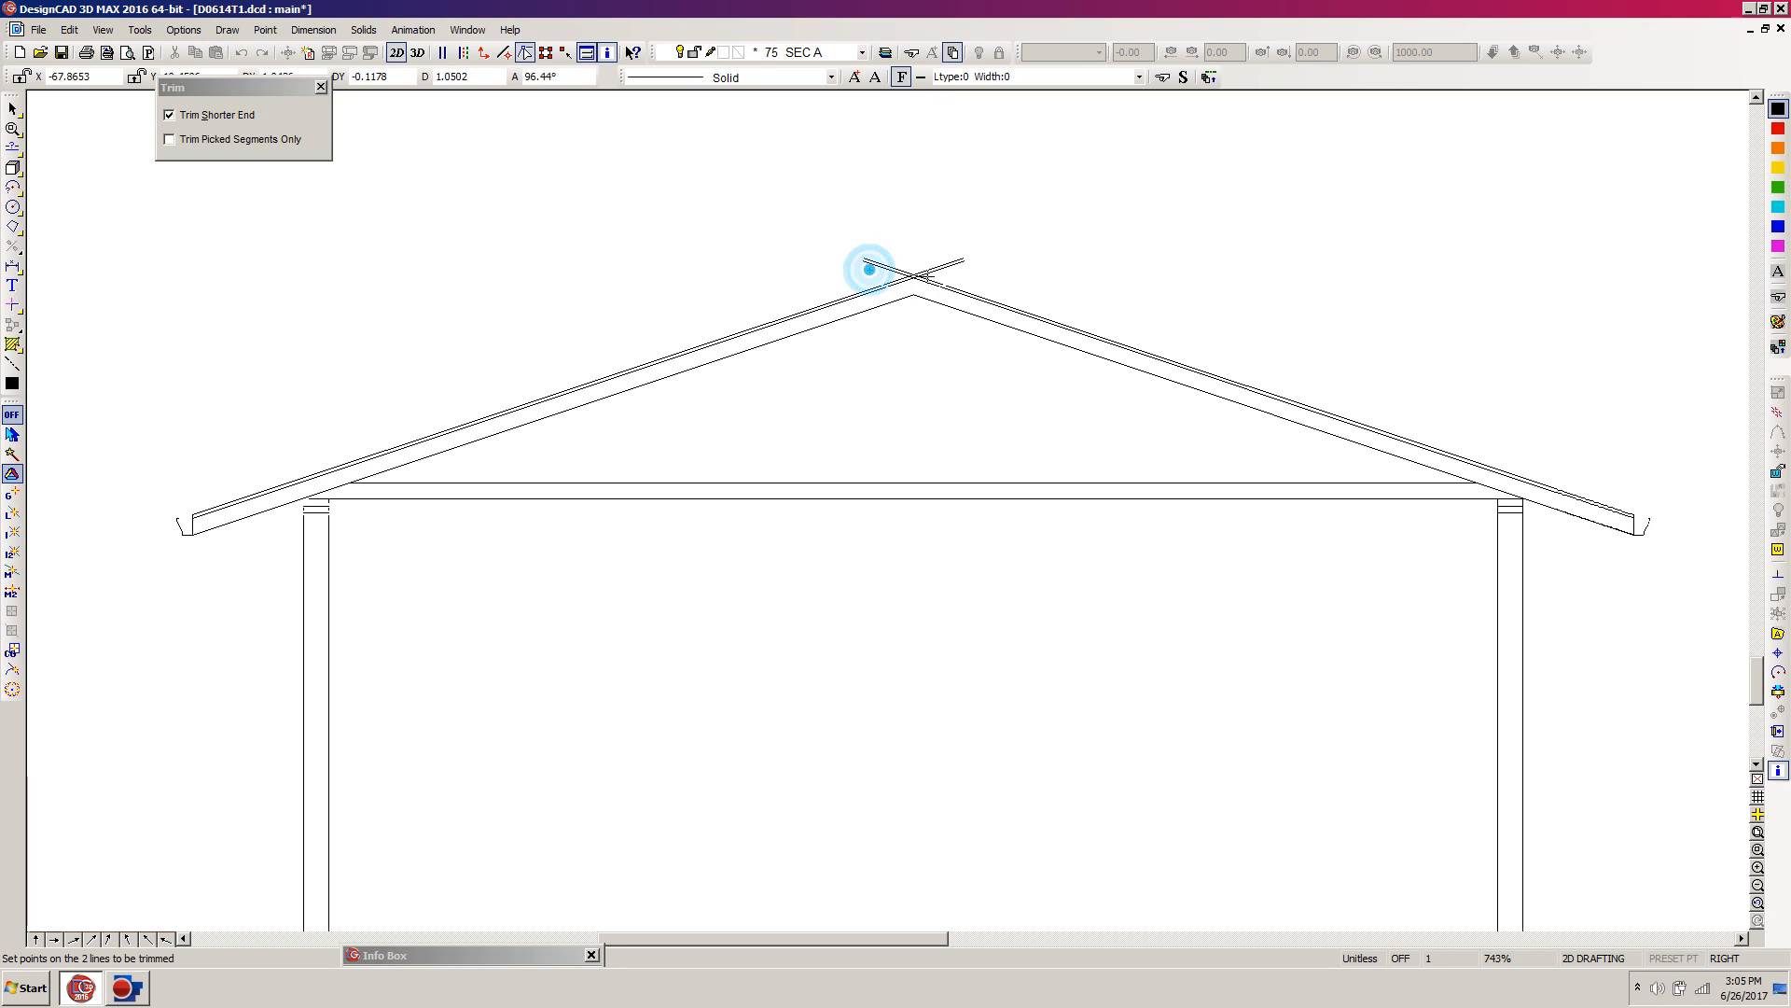
pyautogui.click(939, 269)
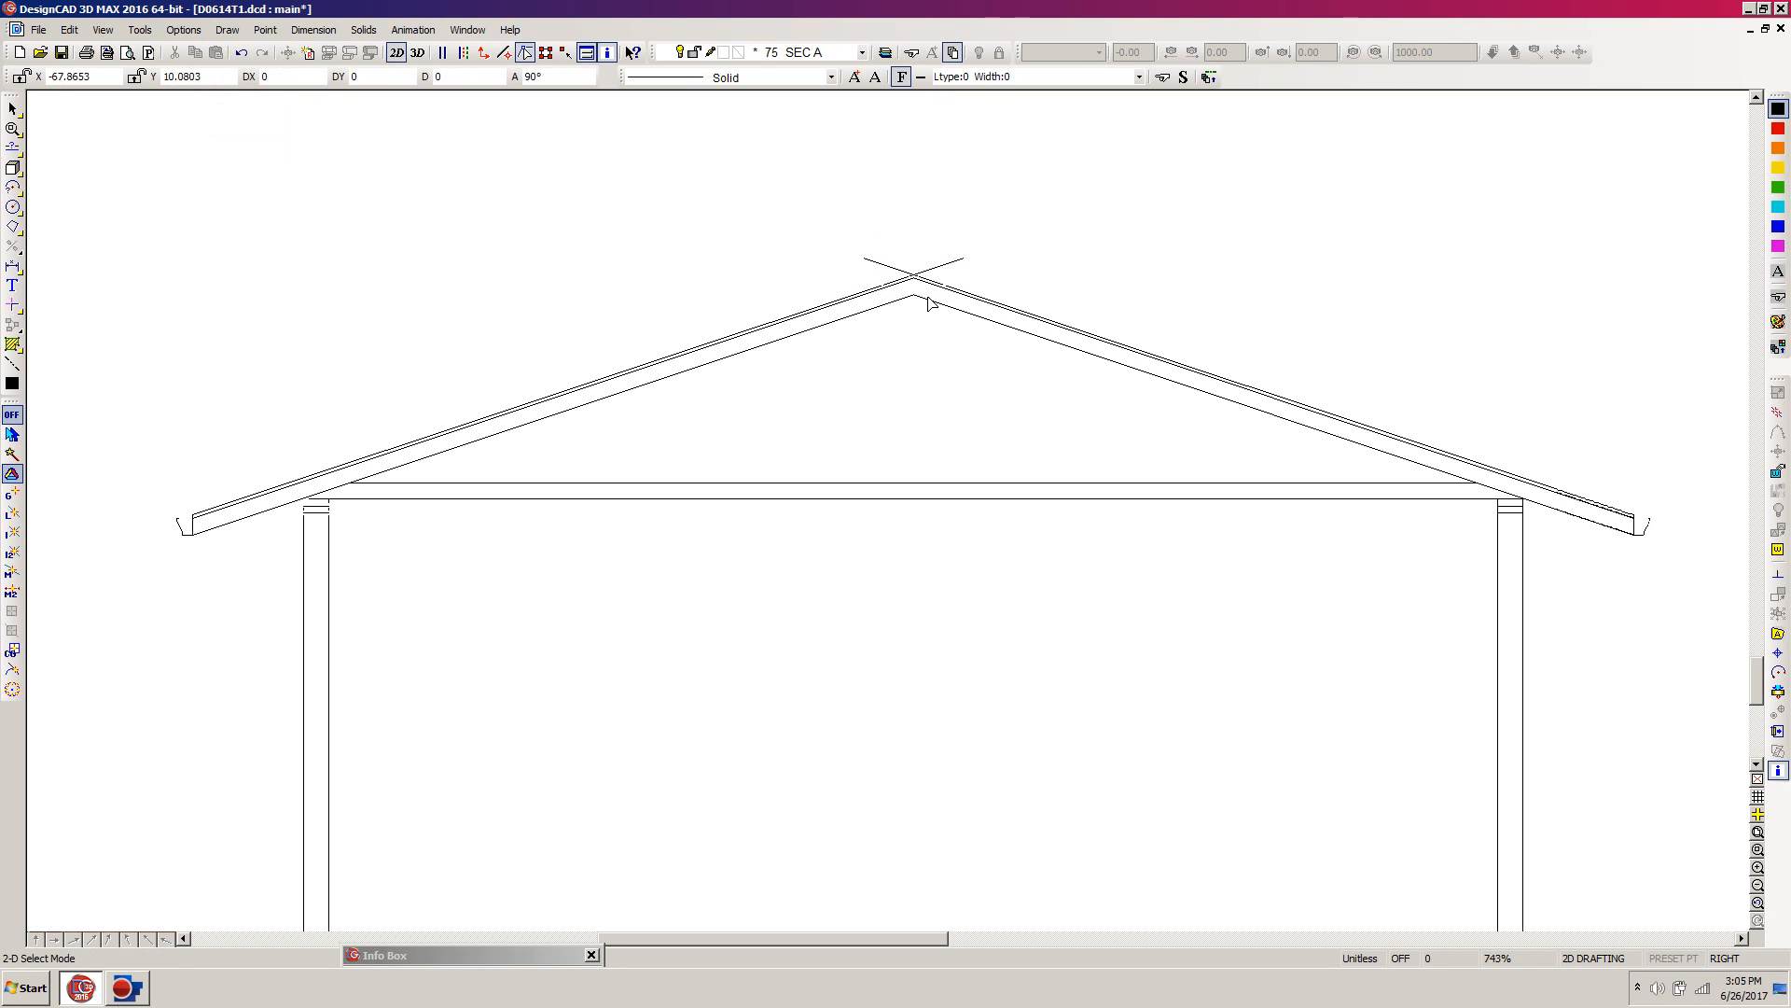
pyautogui.press('t')
pyautogui.click(877, 257)
pyautogui.click(941, 266)
# Draw a vertical centre post line from the ridge corner of the lower slope lines down to the ceiling's upper line
pyautogui.press('l')
pyautogui.click(915, 294)
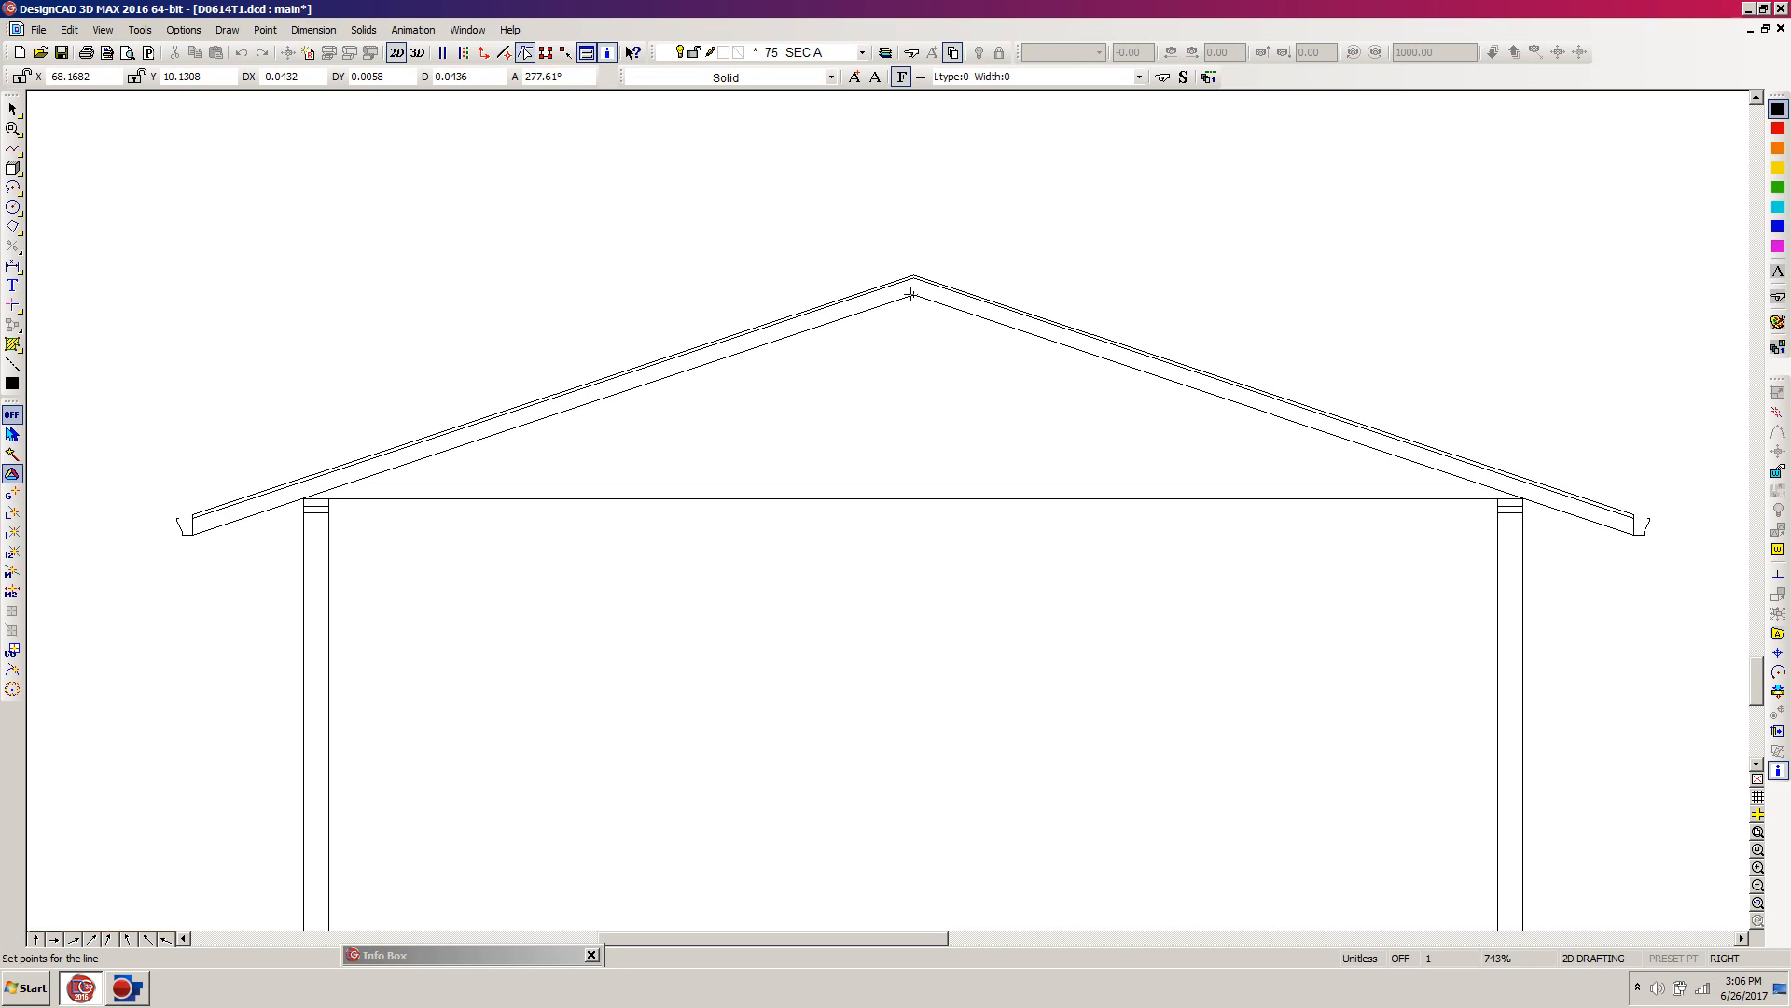
pyautogui.press('shift')
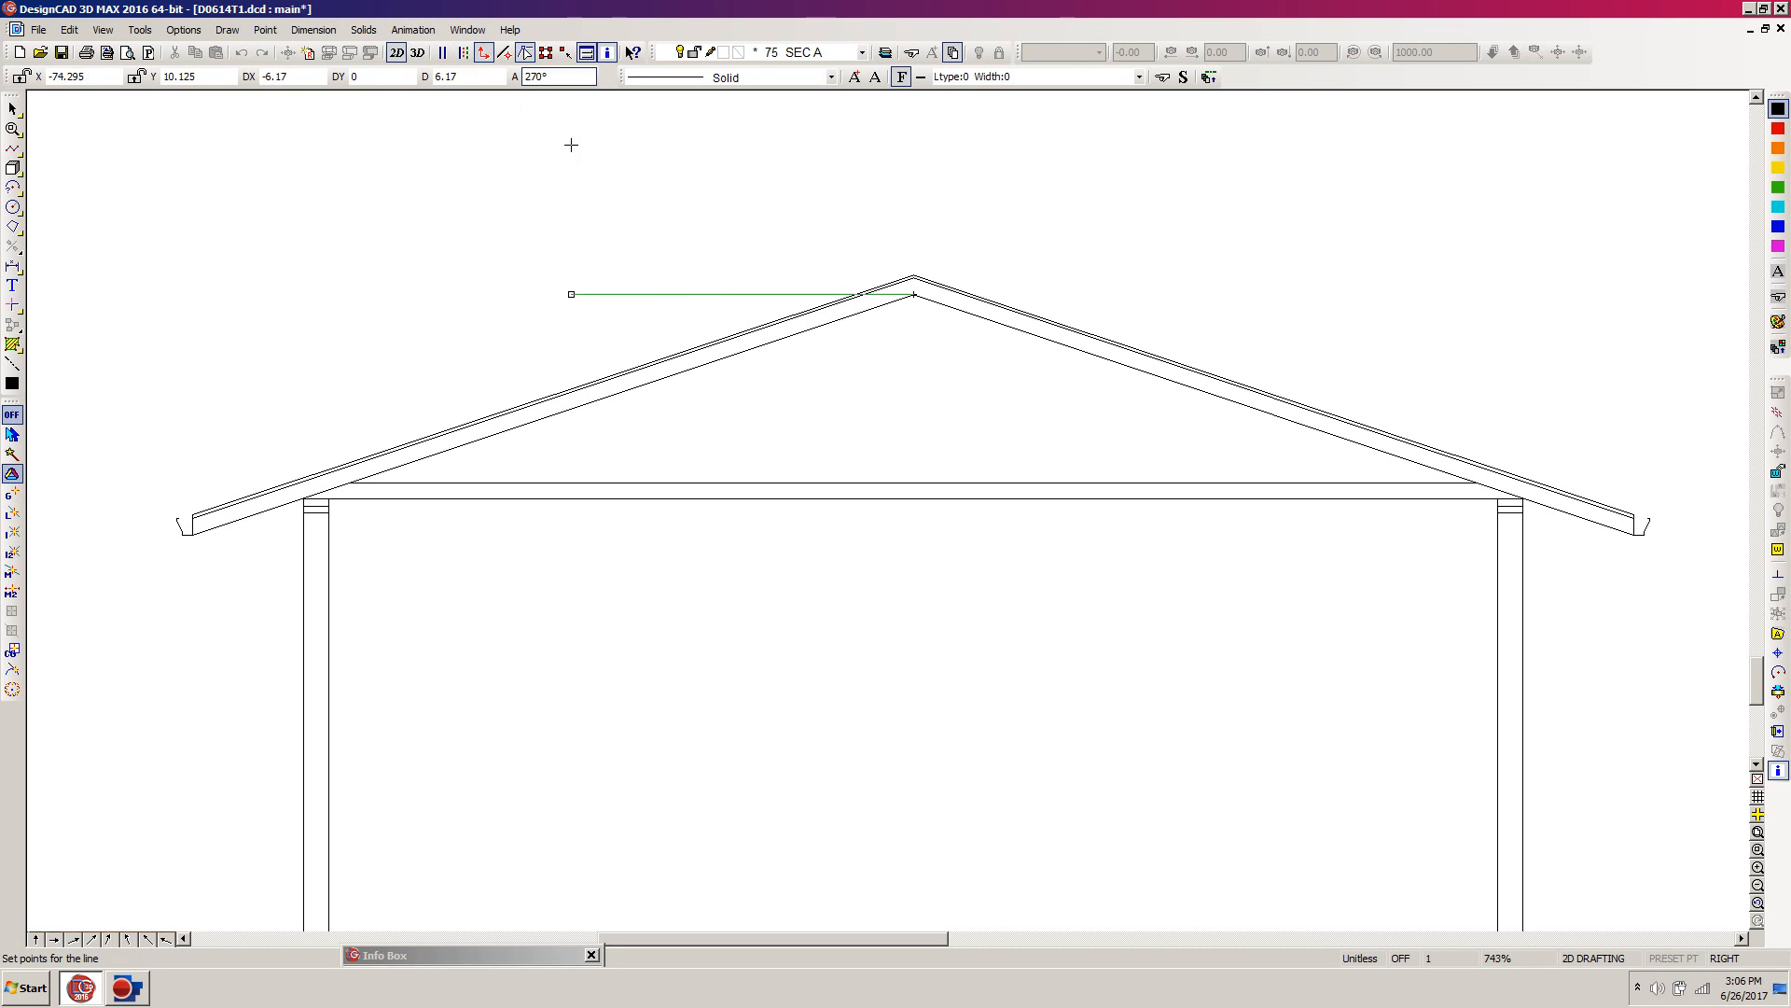
pyautogui.click(914, 482)
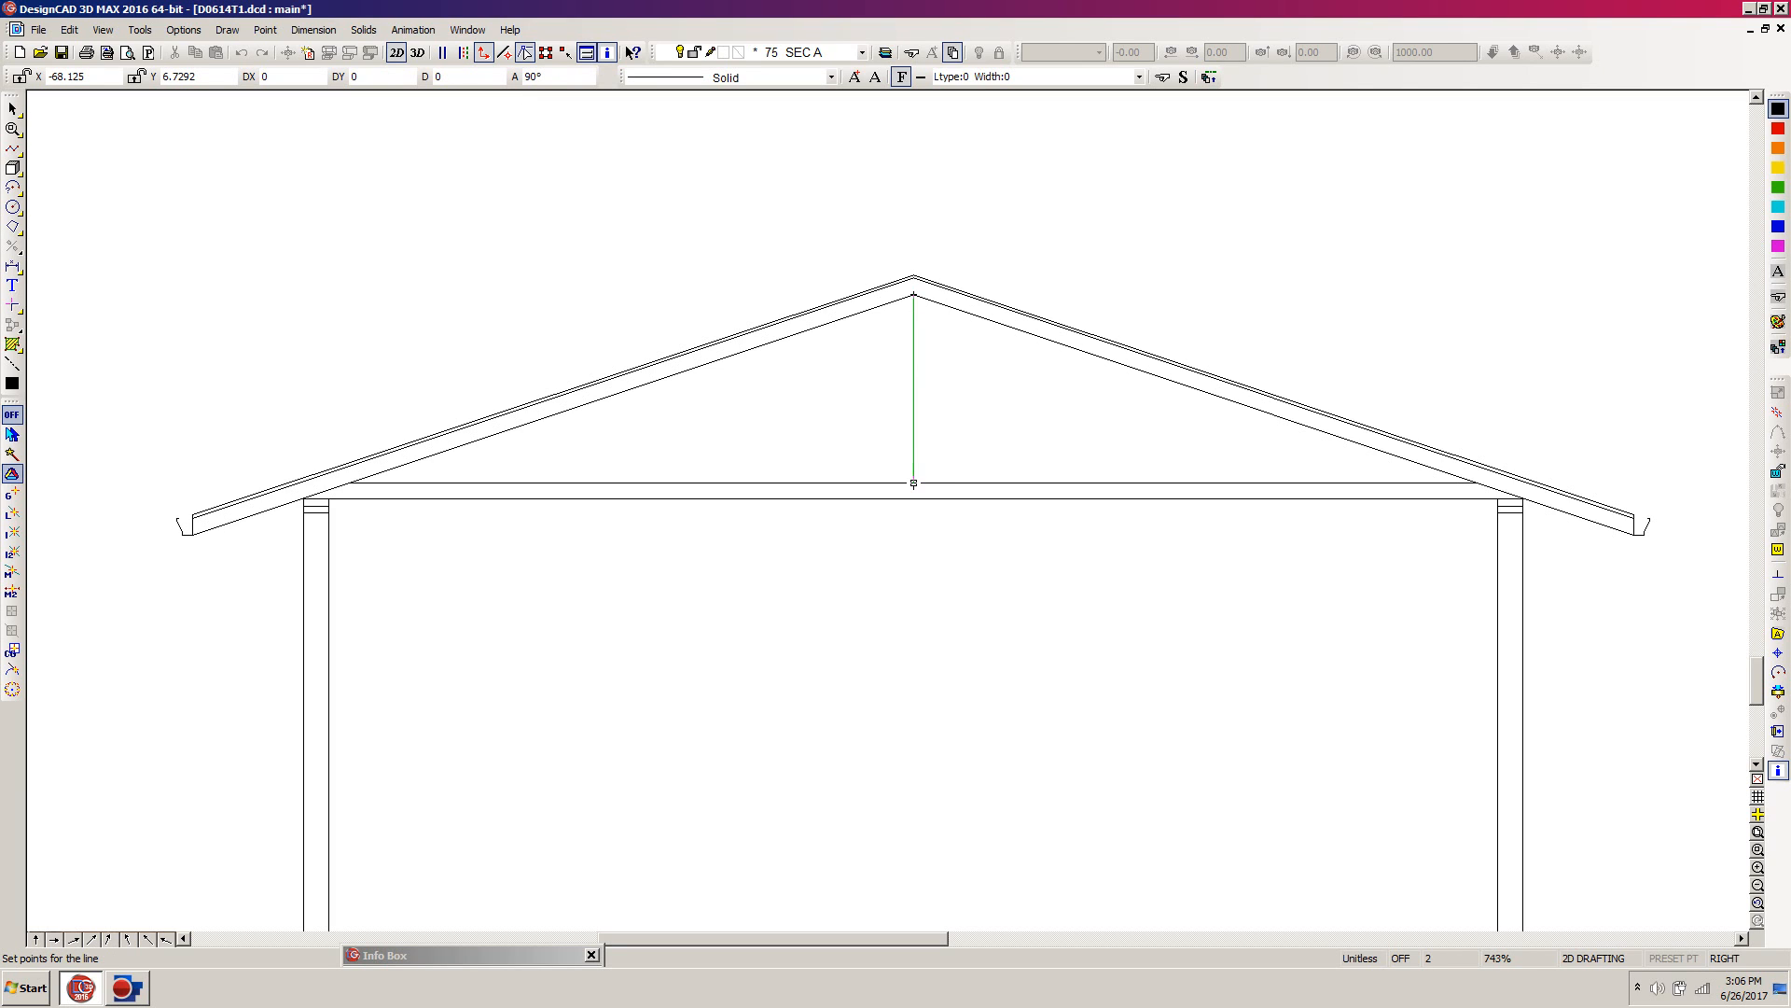
pyautogui.press('Return')
# Turn off orthogonal drawing and draw a sloping helper line from the left end of the ceiling's upper line to the centre post
pyautogui.press('l')
pyautogui.click(349, 483)
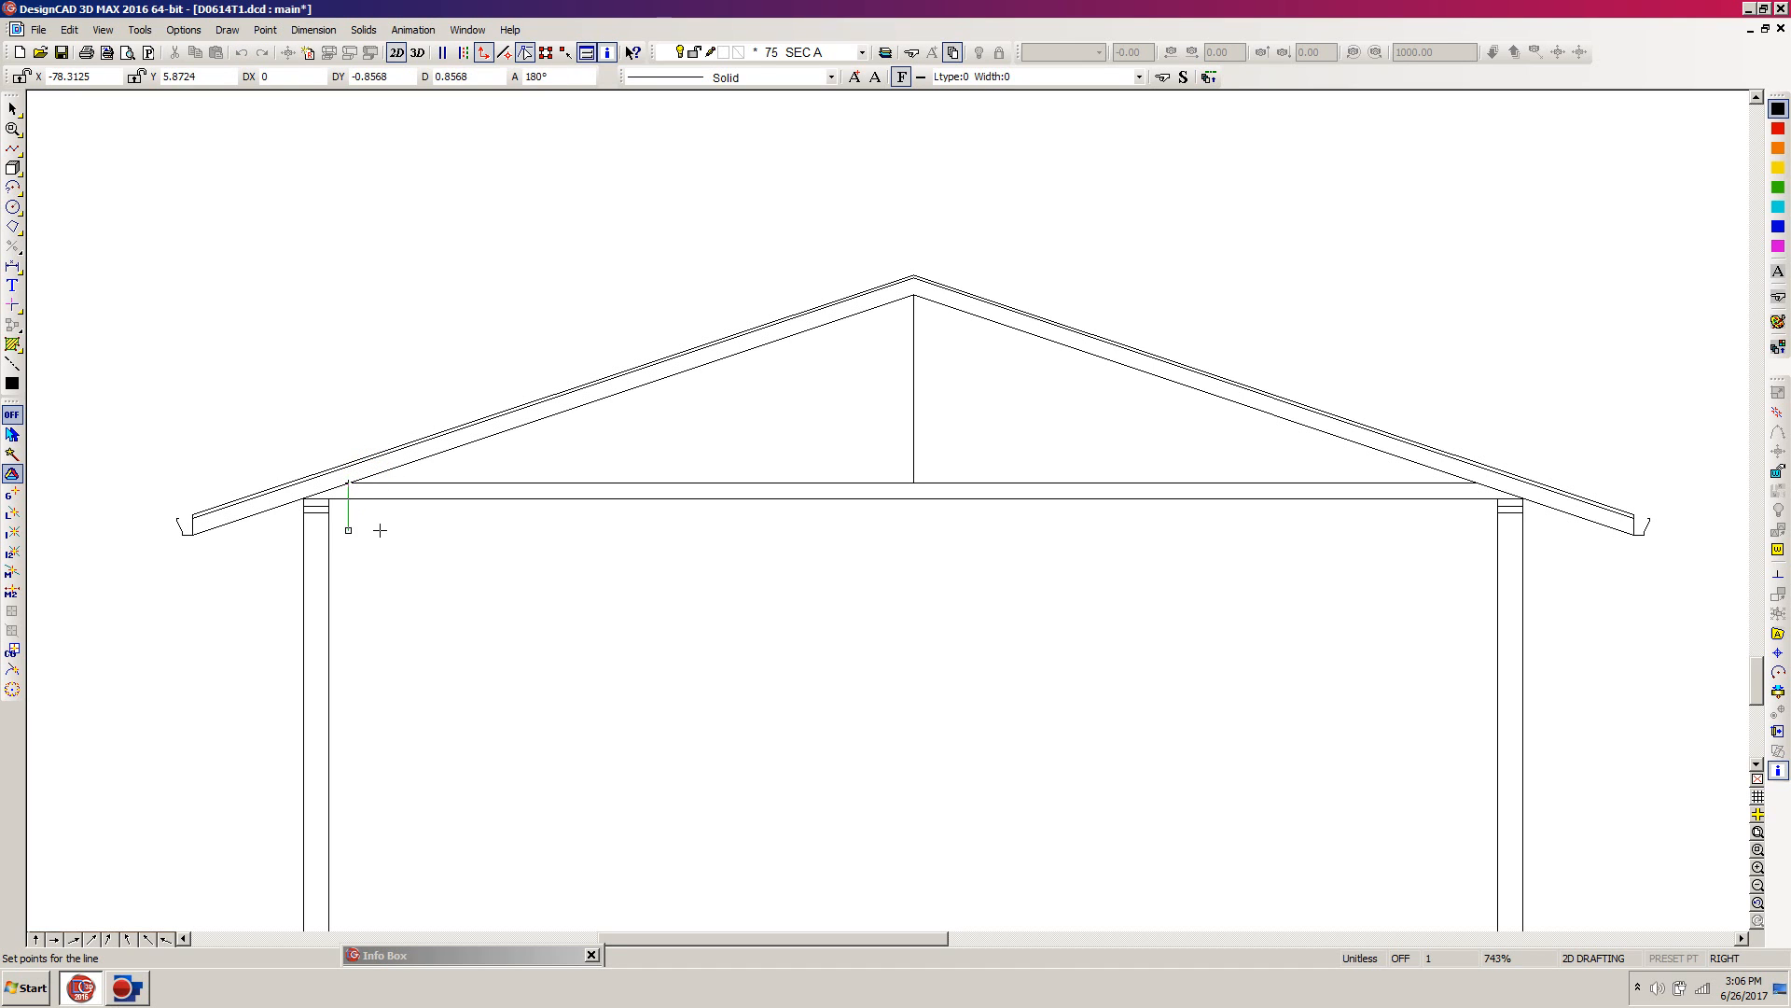
pyautogui.click(483, 52)
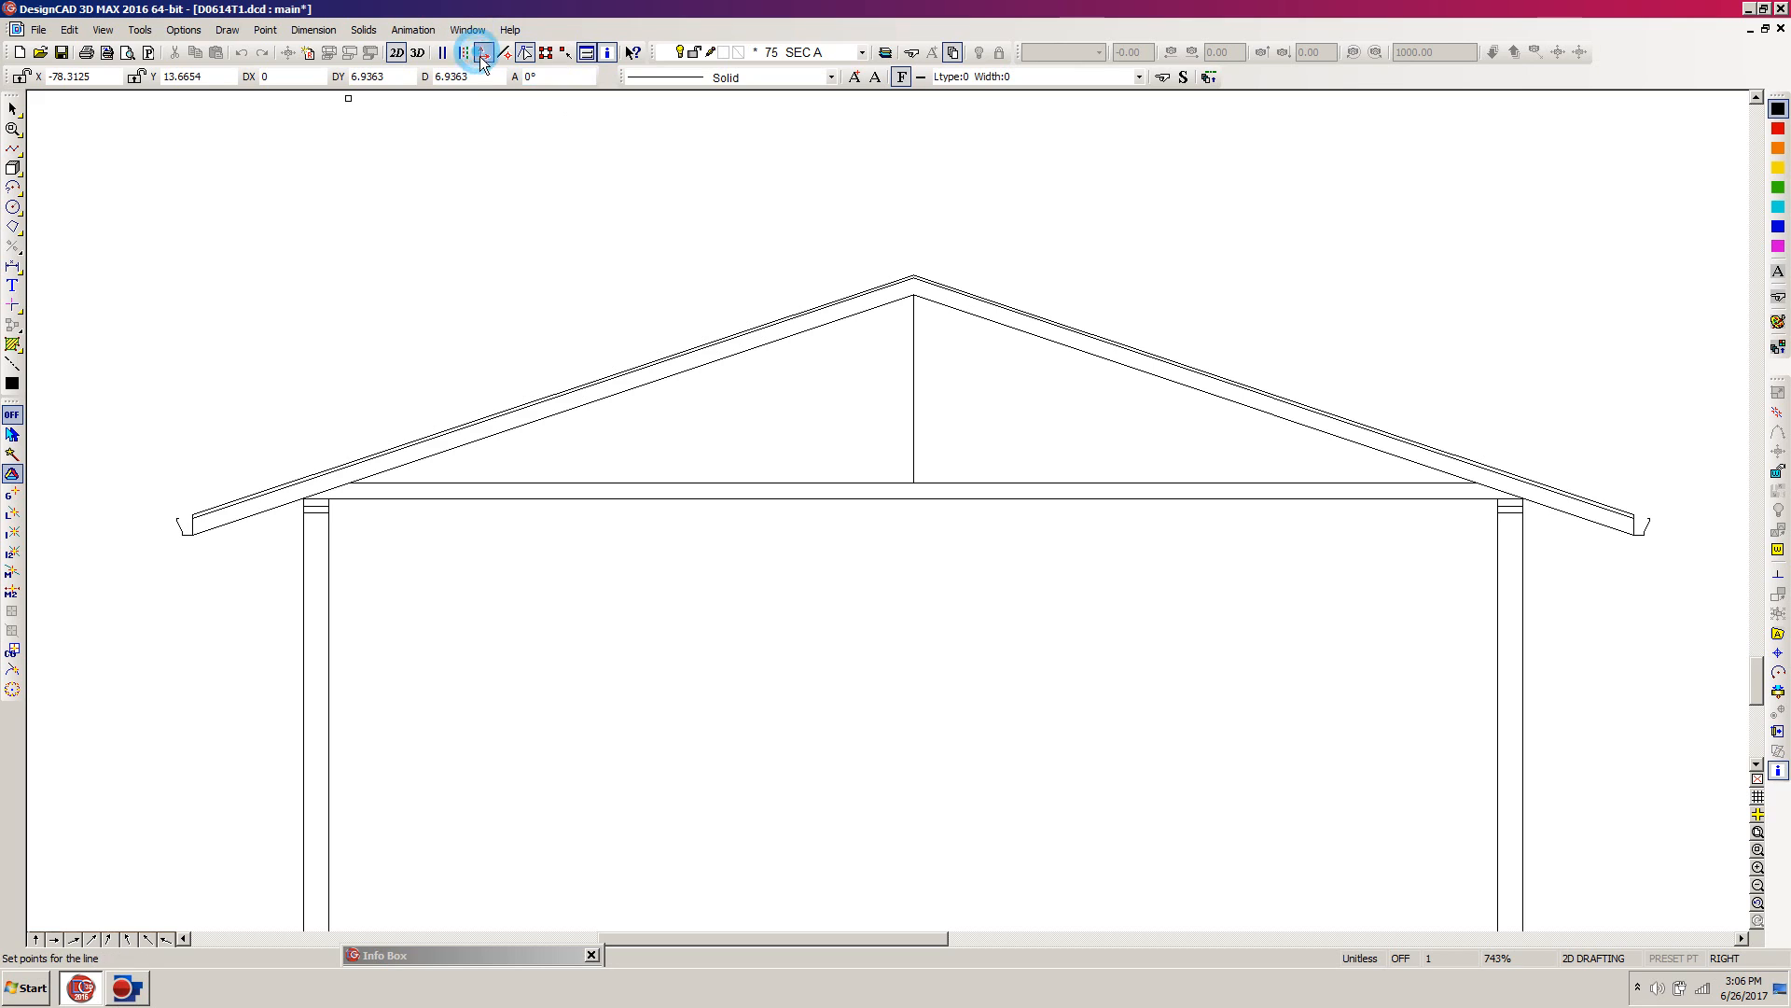
pyautogui.click(913, 407)
pyautogui.press('Return')
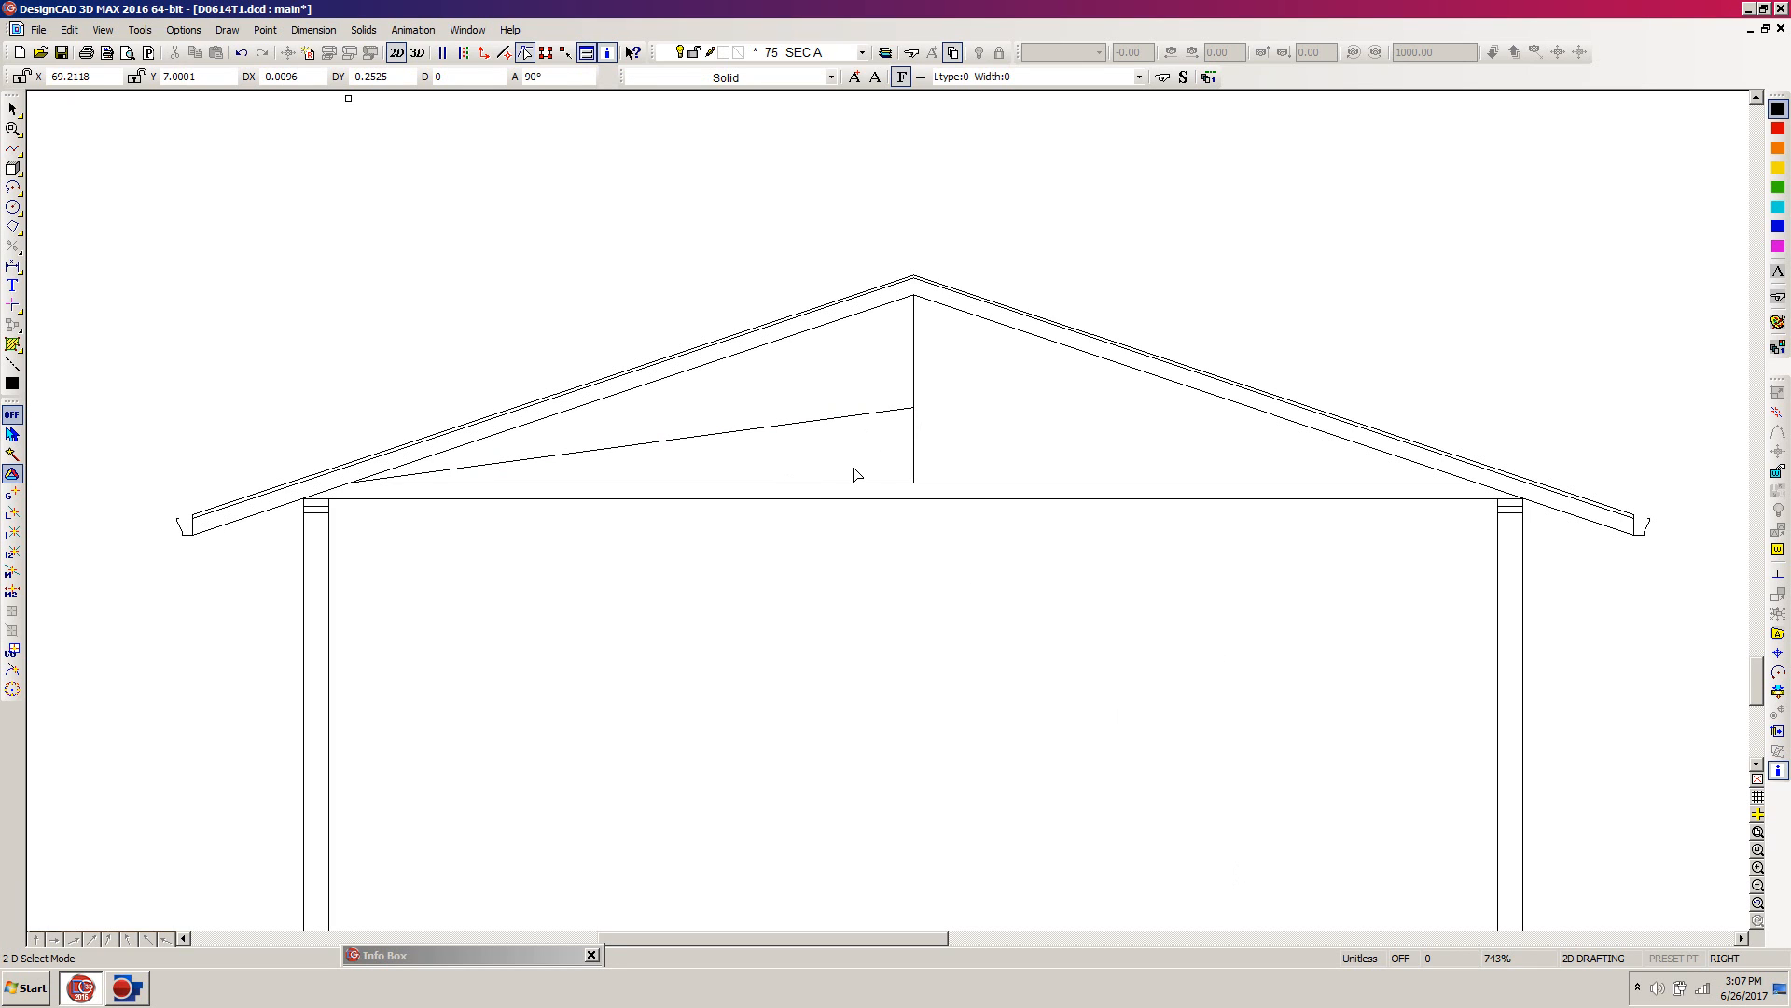
# Copy only the selected centre post line in parallel through the midpoint of the sloping helper line, and delete the helper line
pyautogui.click(914, 447)
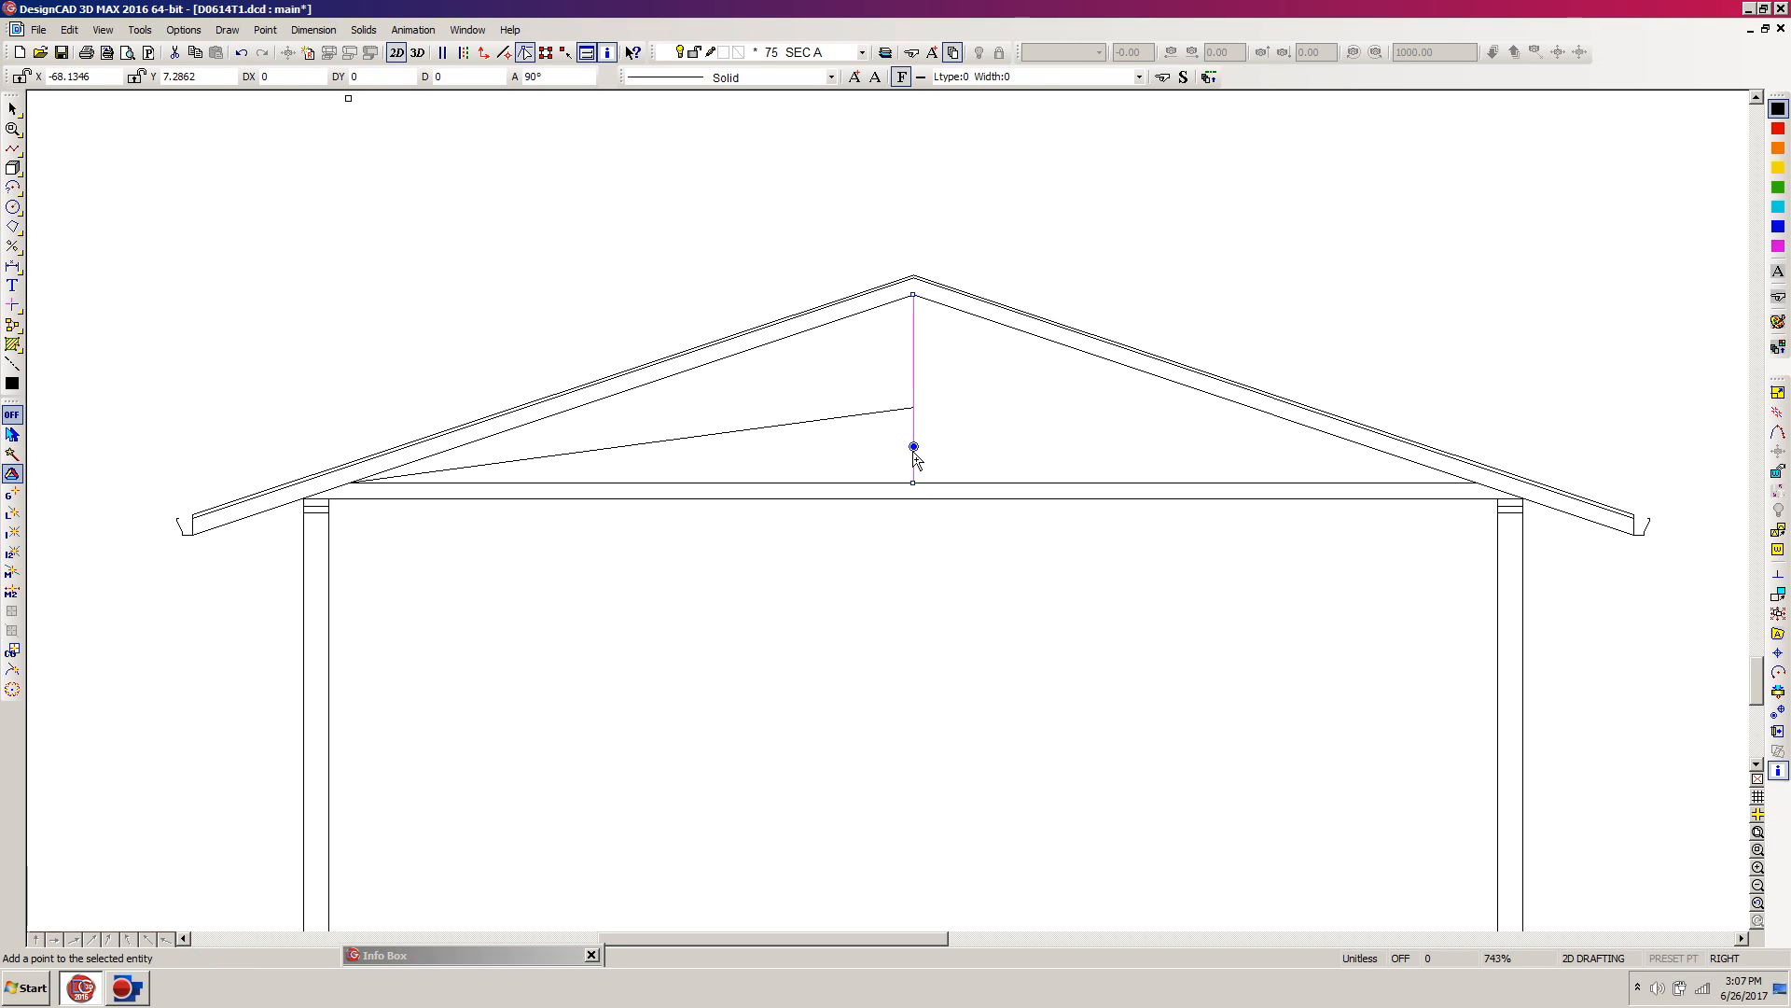
pyautogui.click(915, 448)
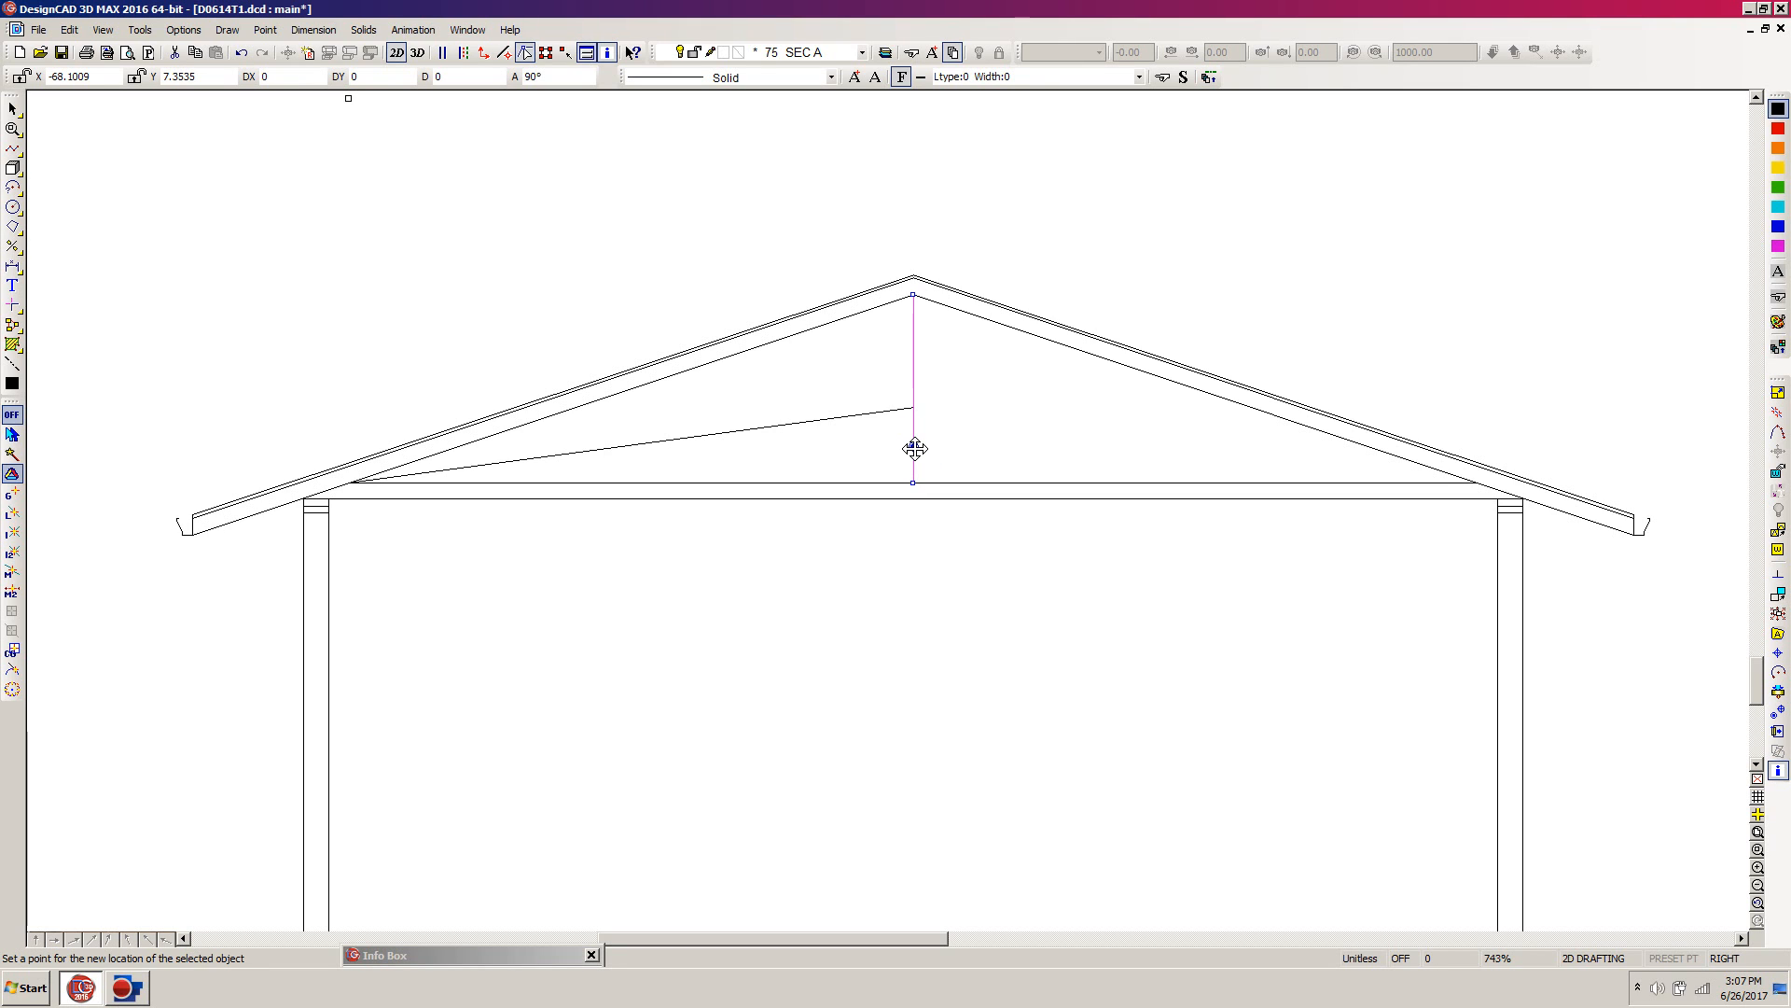
pyautogui.press('Escape')
pyautogui.press('=')
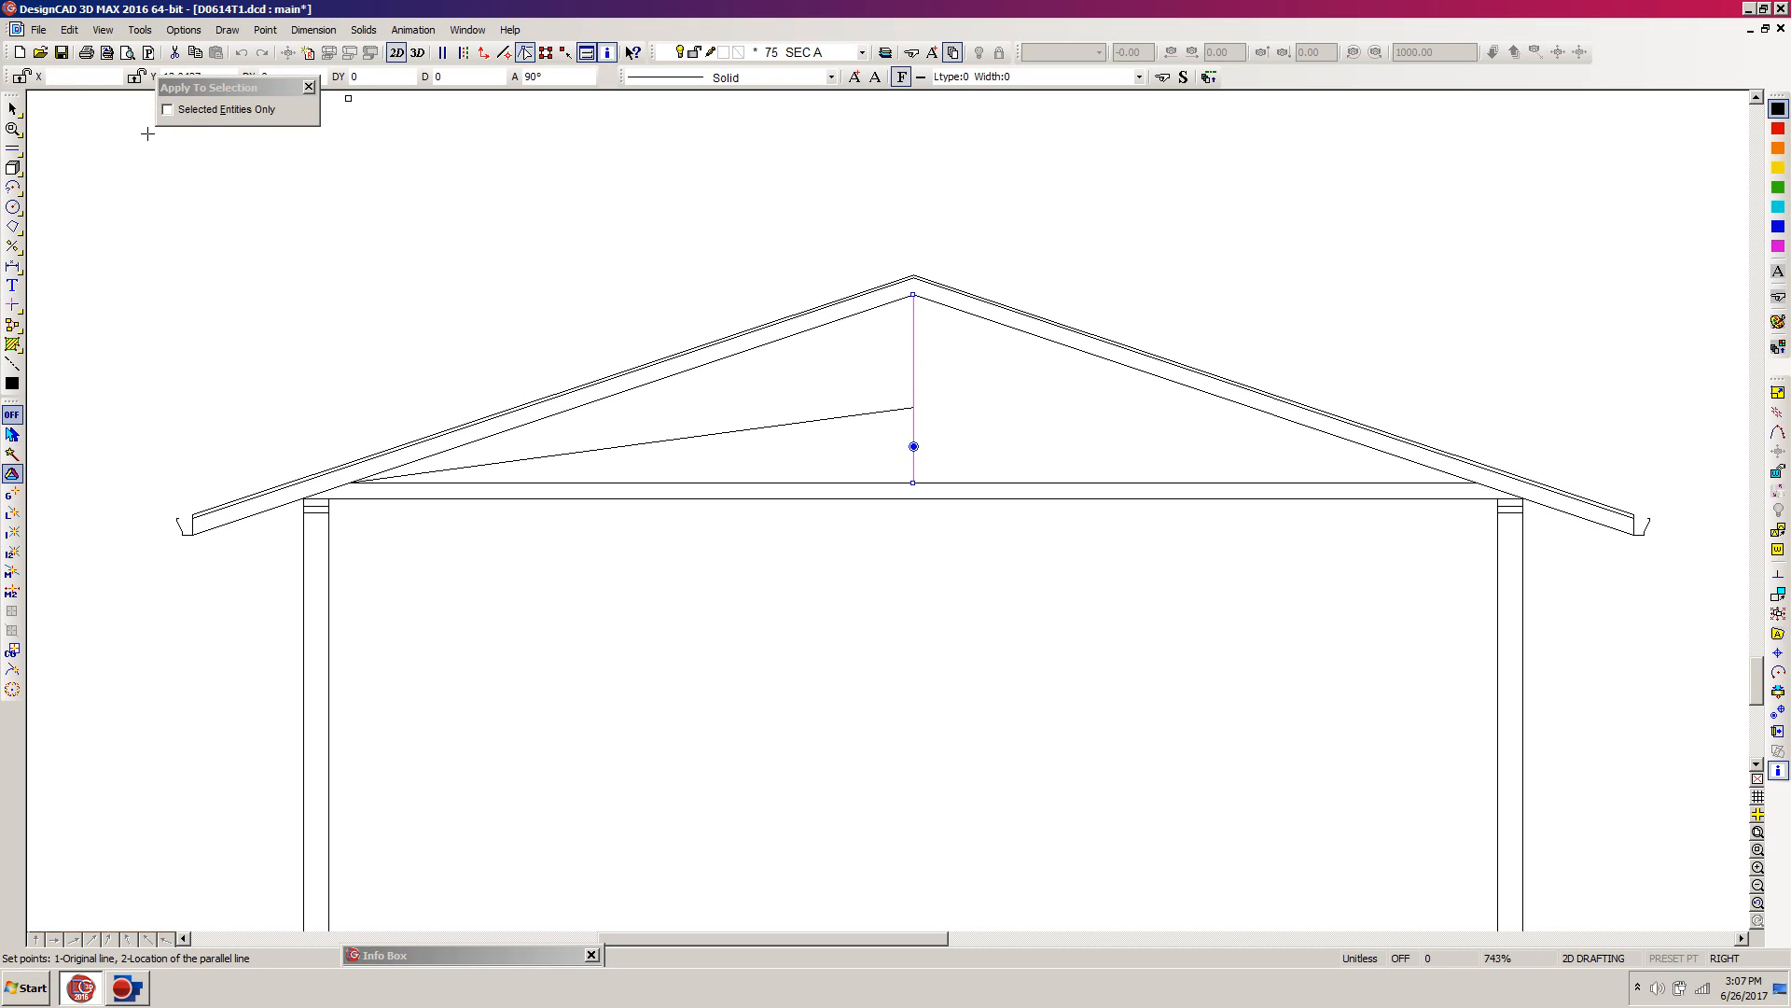
pyautogui.click(168, 110)
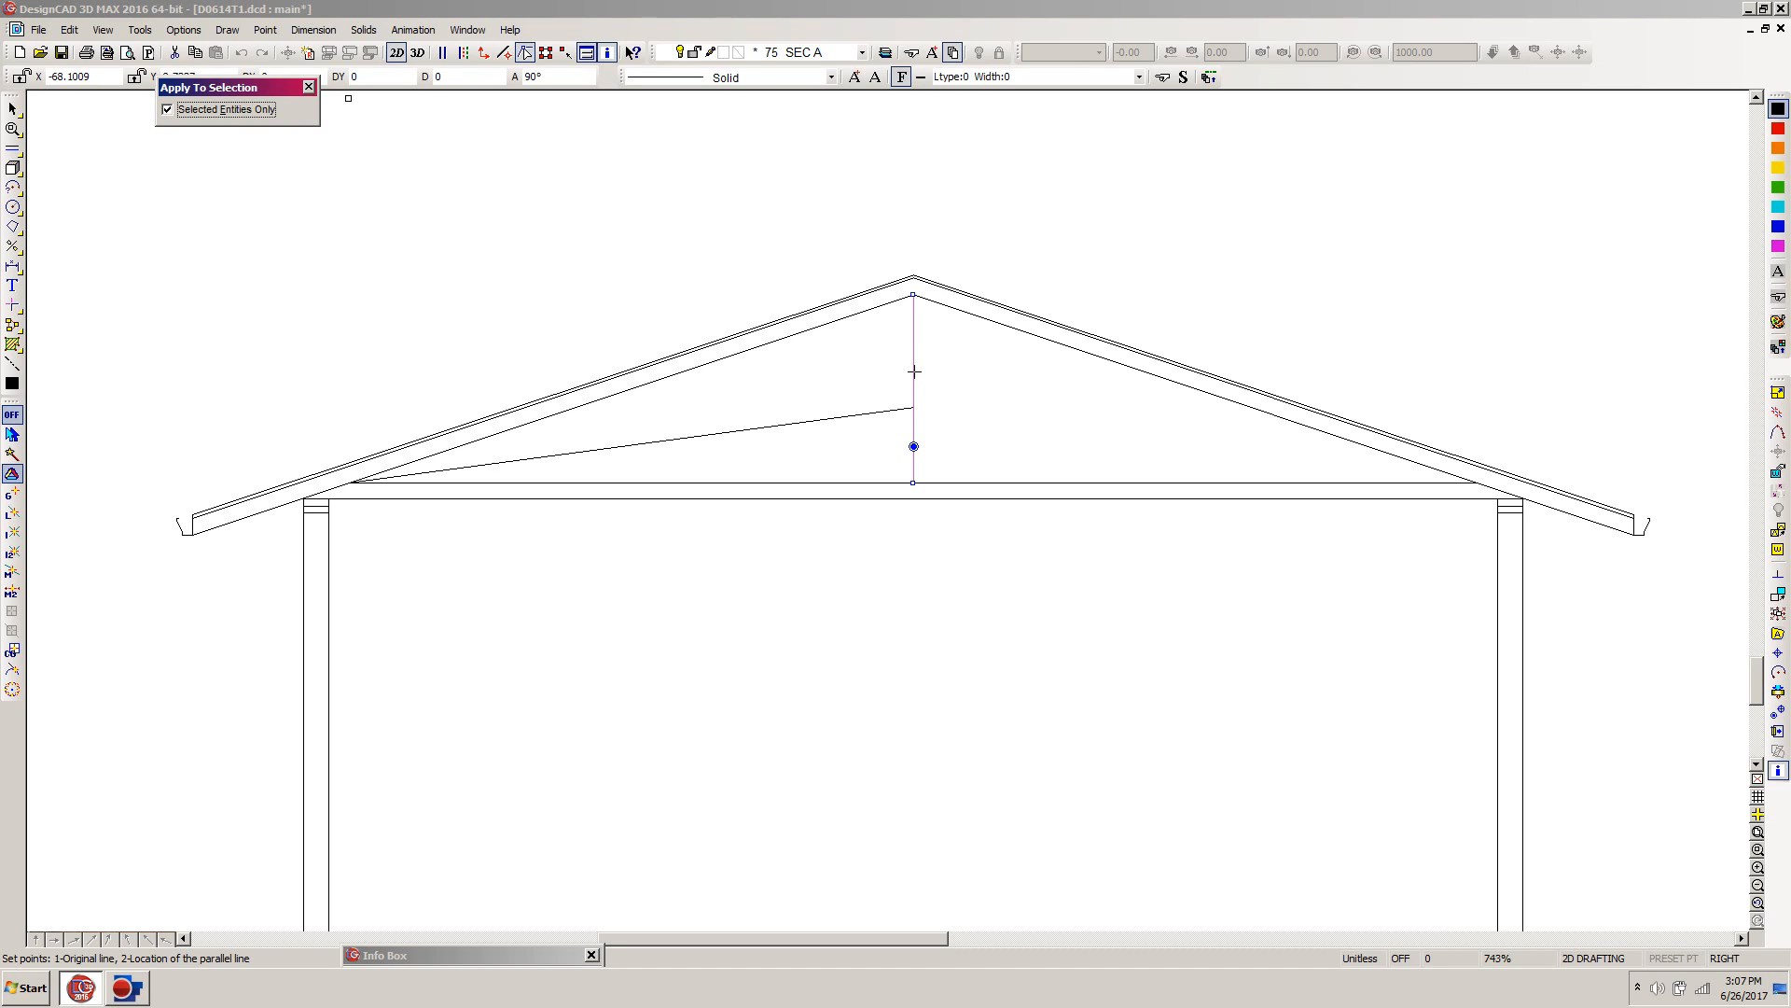
pyautogui.click(914, 371)
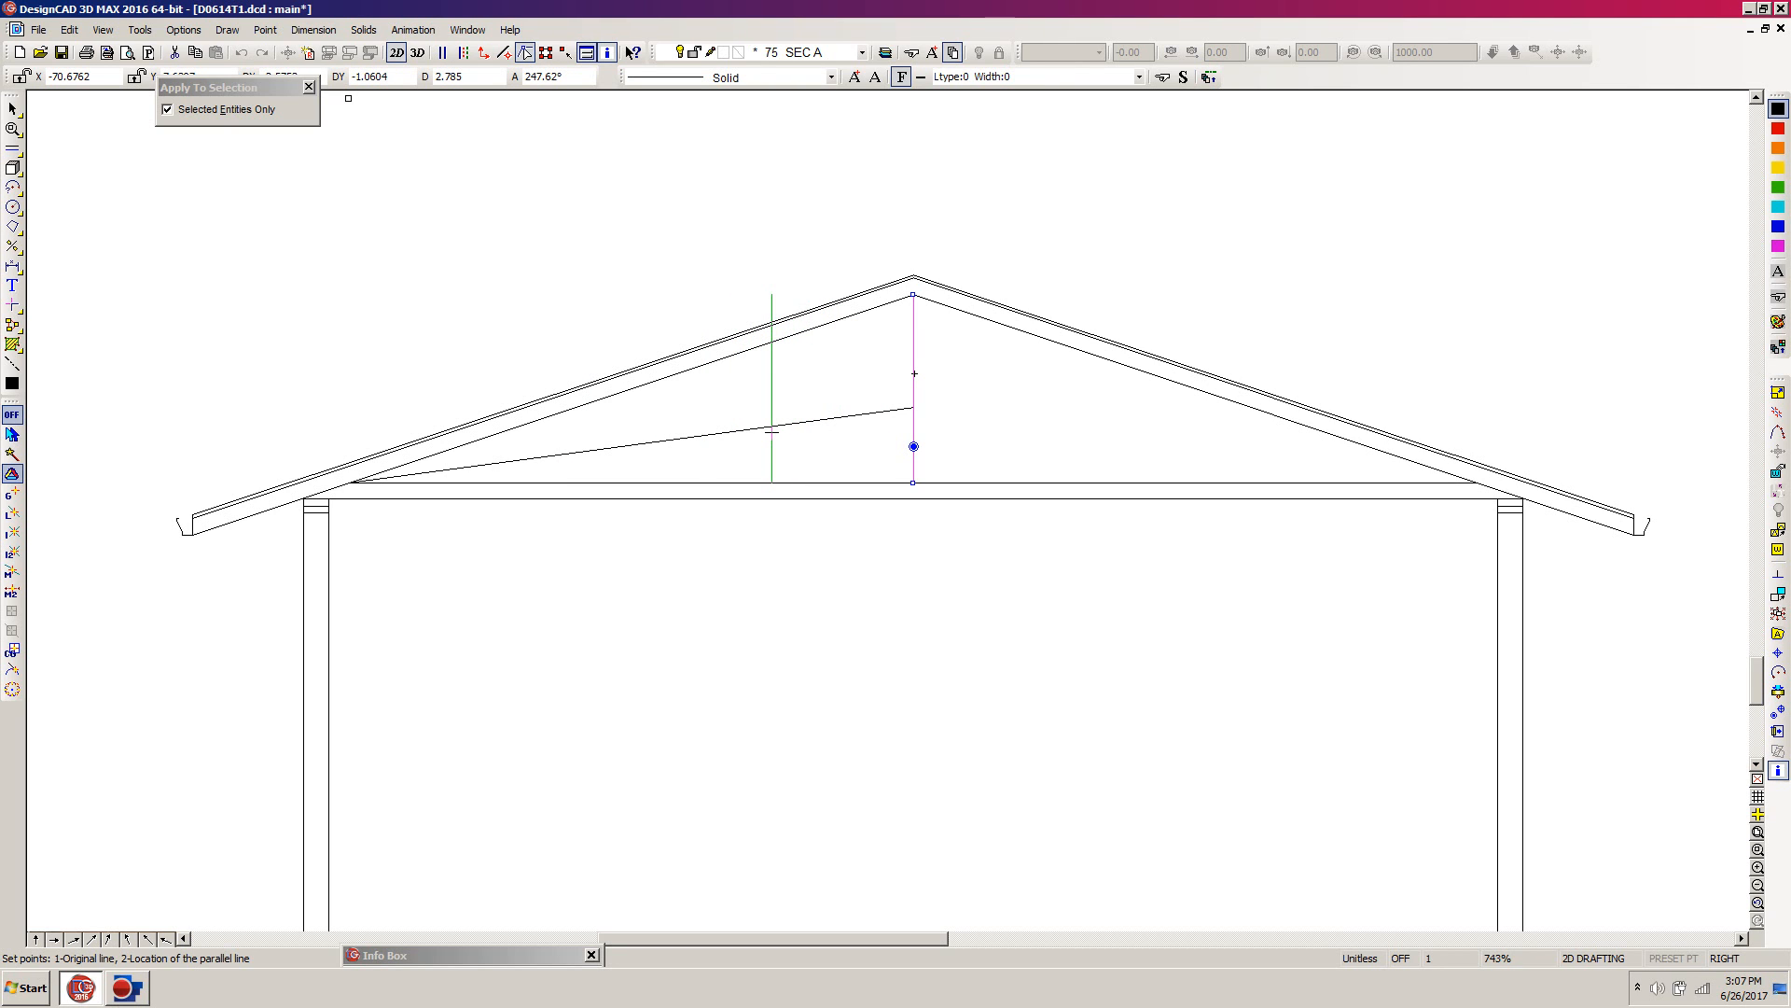
pyautogui.click(632, 450)
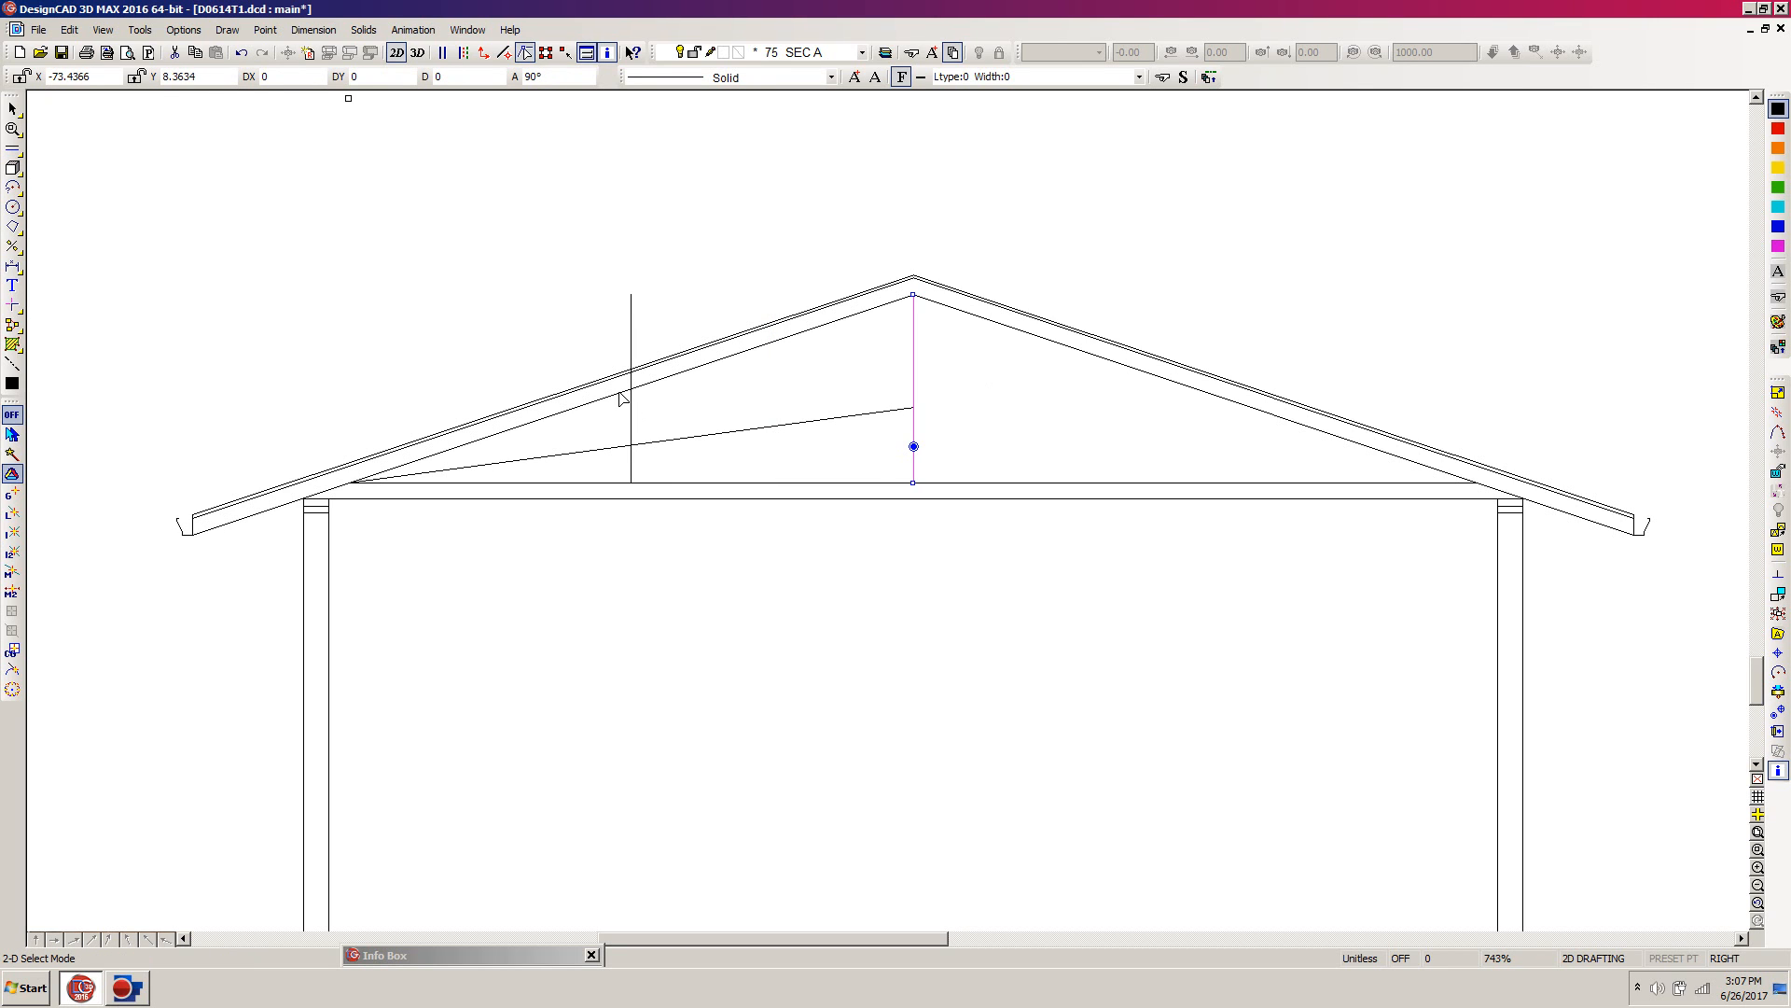
pyautogui.click(800, 429)
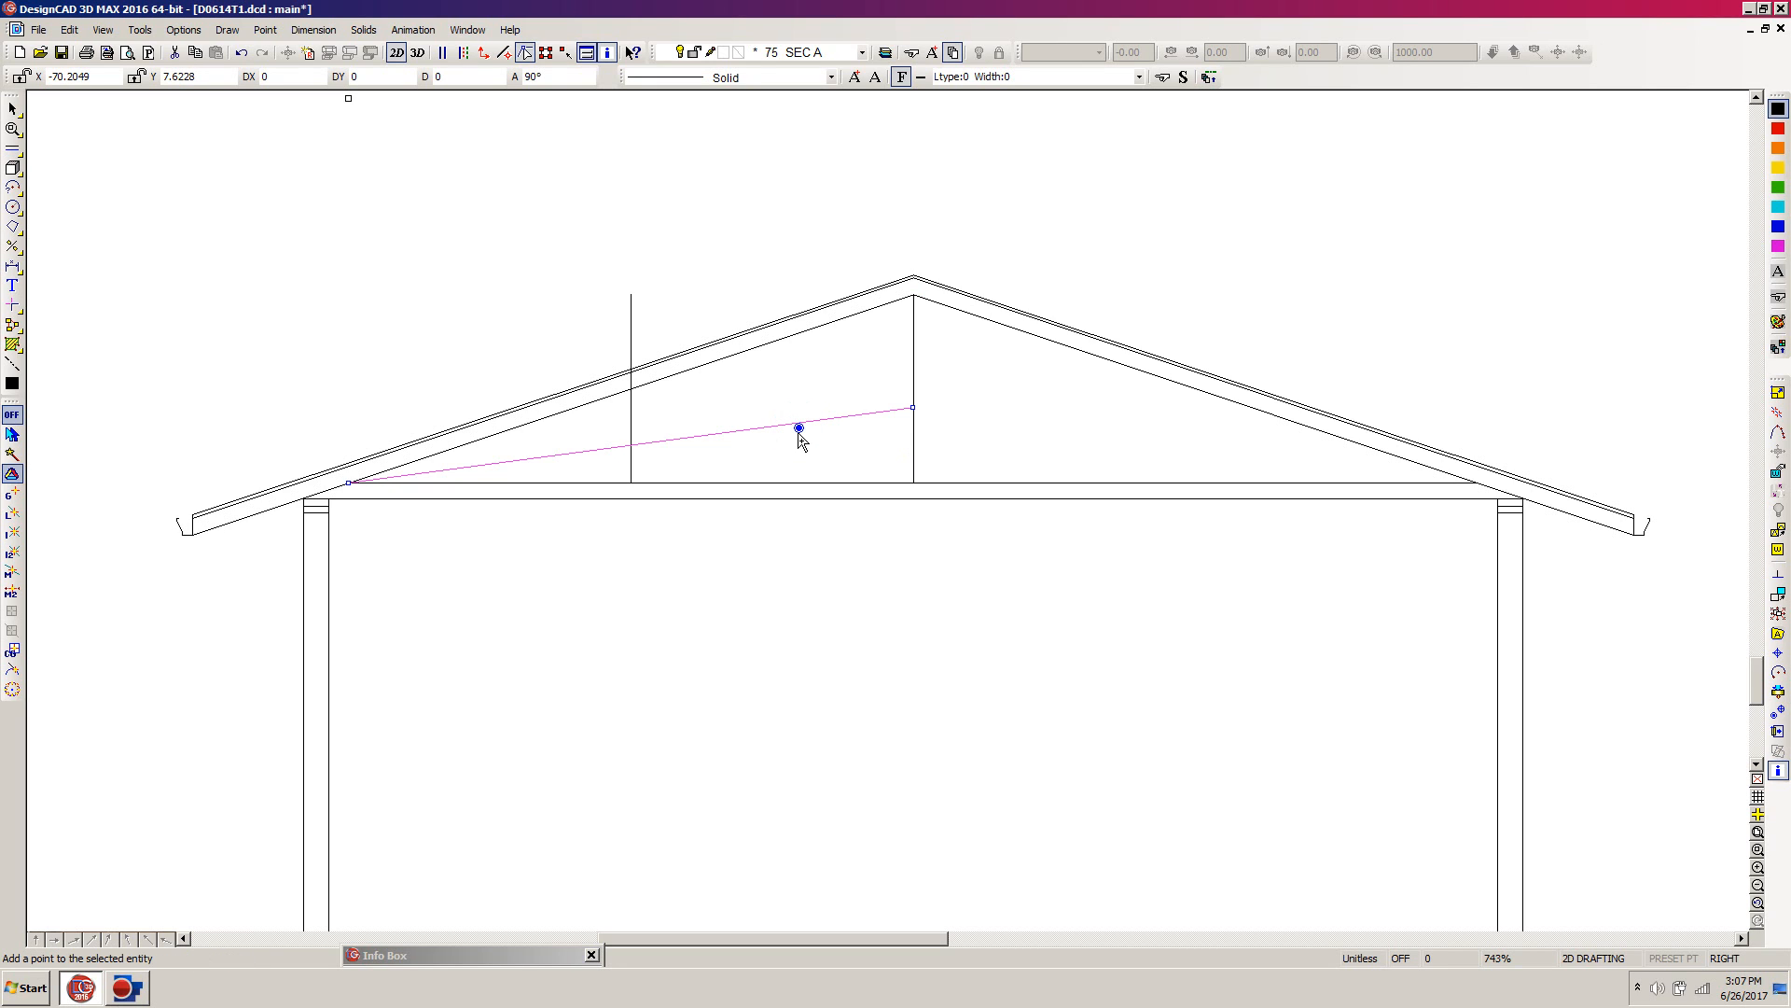
pyautogui.press('Delete')
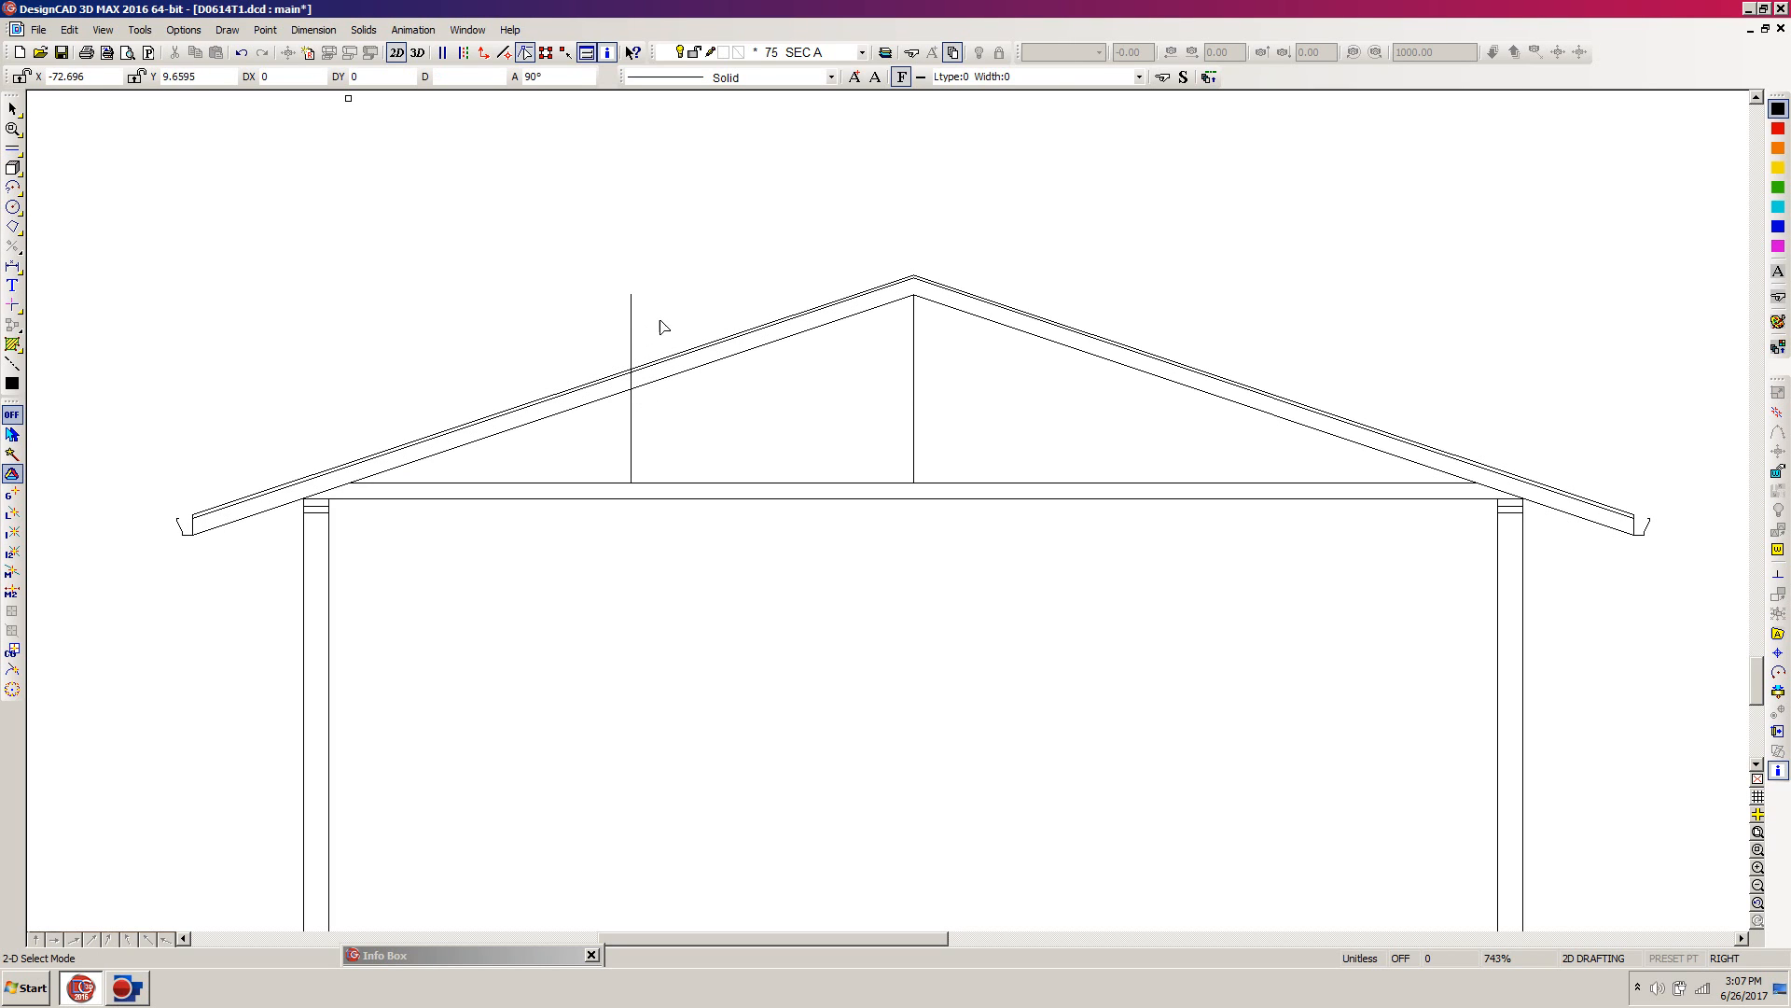
# Try to trim the parallel post line at the left roof half's lower slope line, and undo the trim
pyautogui.press('t')
pyautogui.click(632, 325)
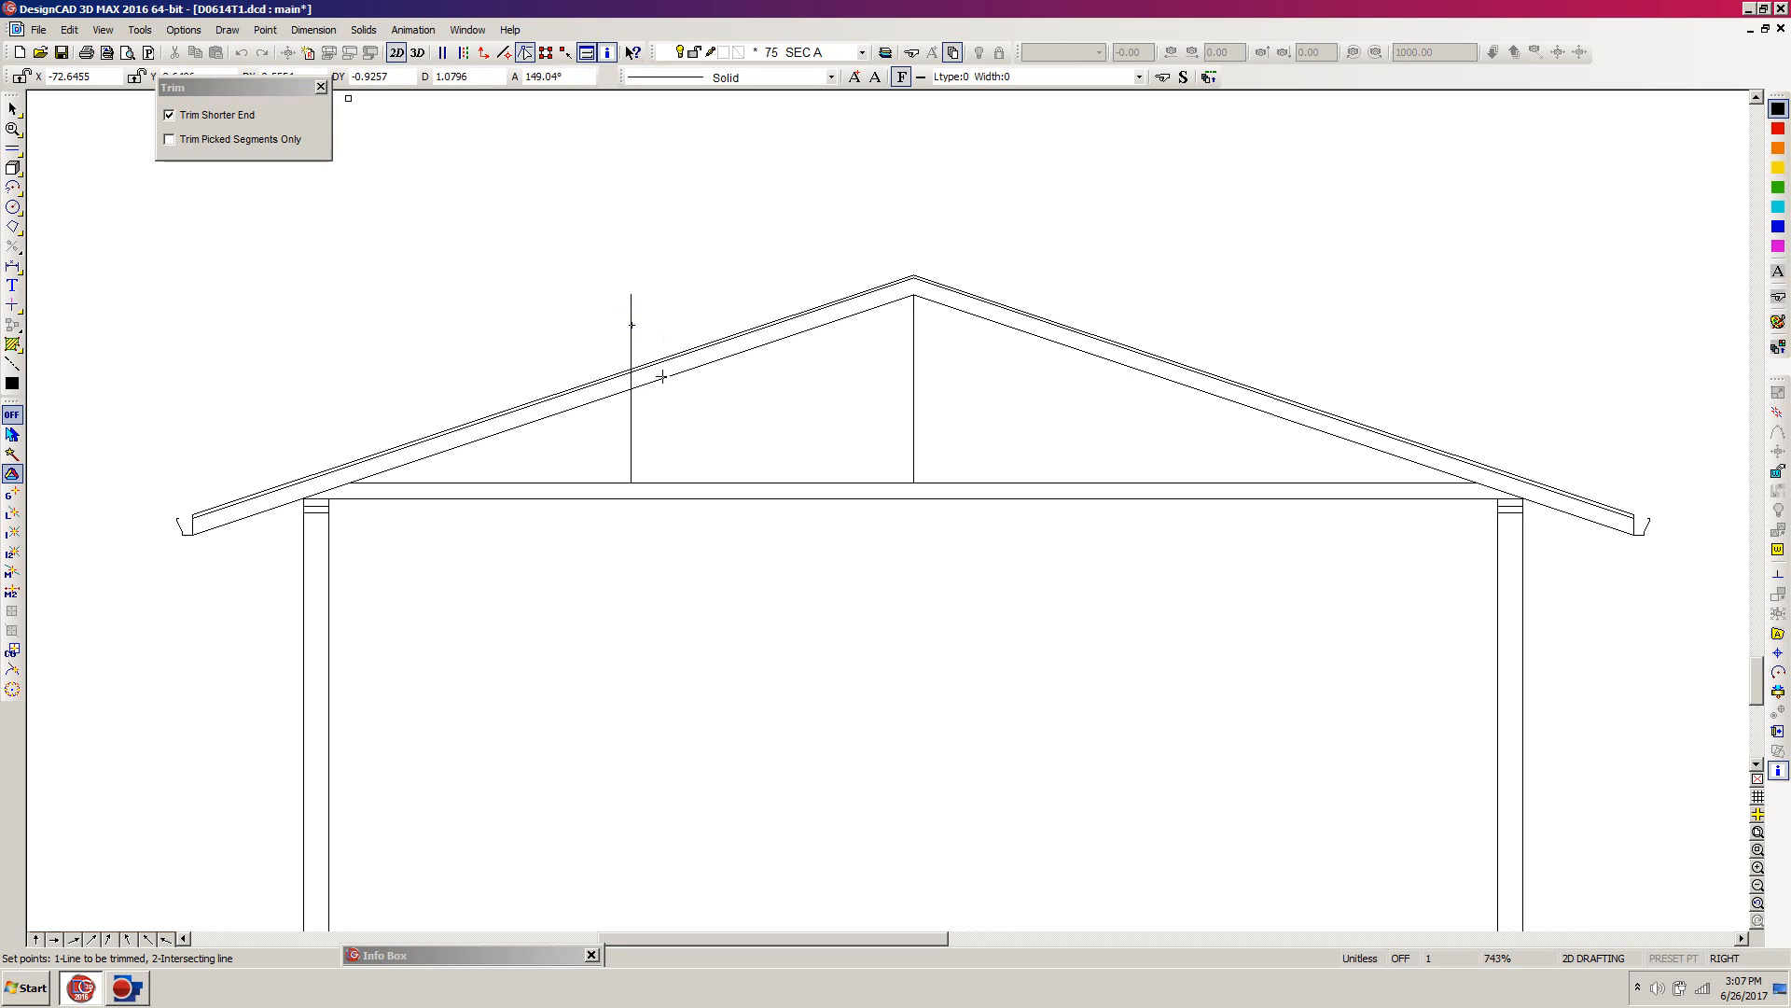
pyautogui.click(662, 376)
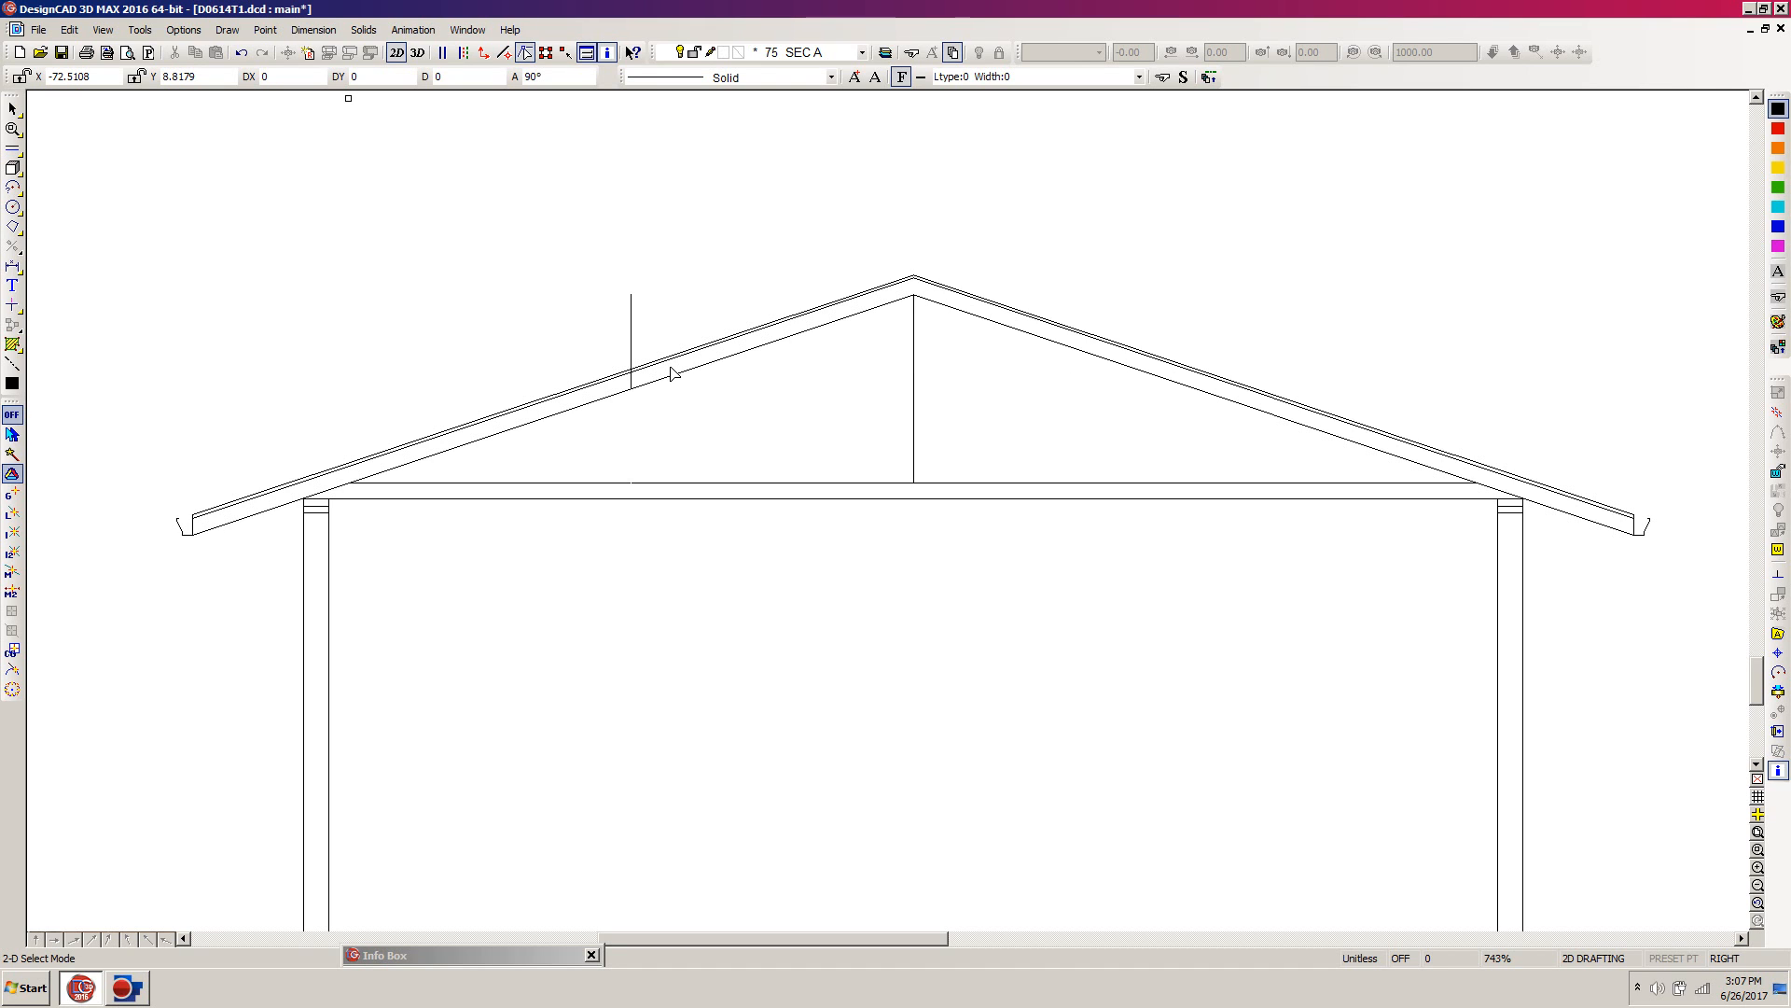
pyautogui.hotkey('ctrl', 'z')
# Shorten the parallel post line to just above the roof and trim its upper end at the left lower slope line
pyautogui.click(630, 340)
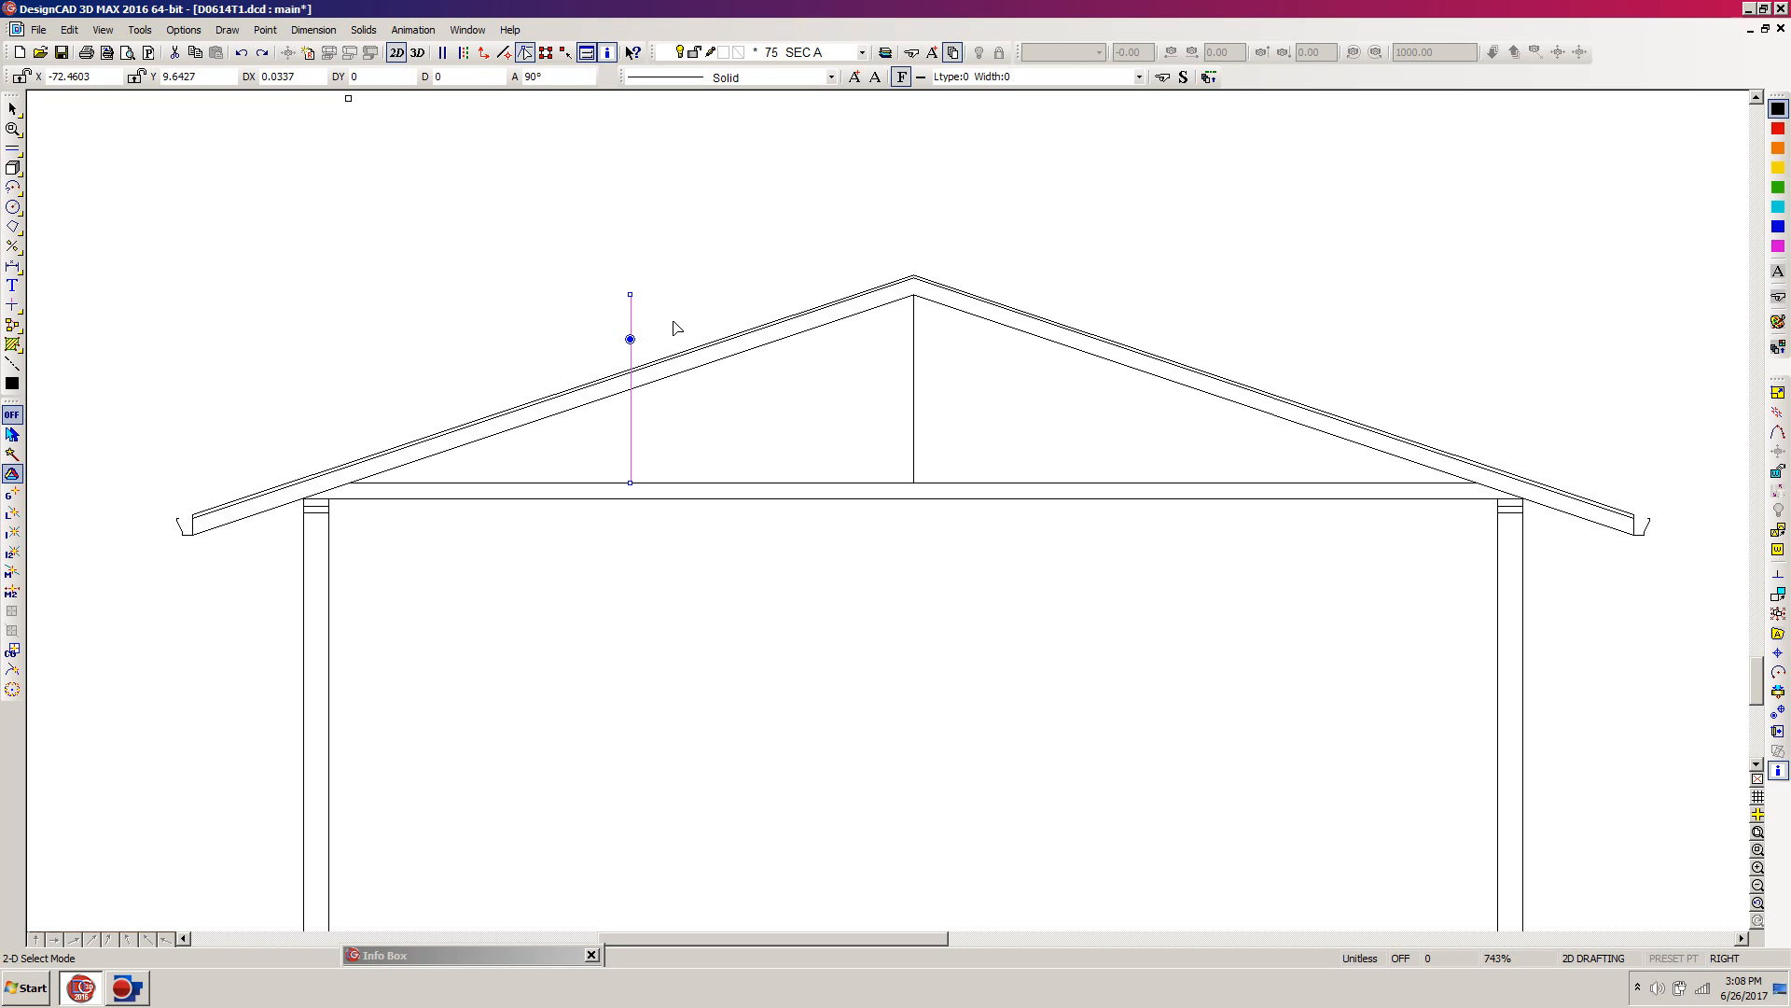
pyautogui.press('e')
pyautogui.click(635, 309)
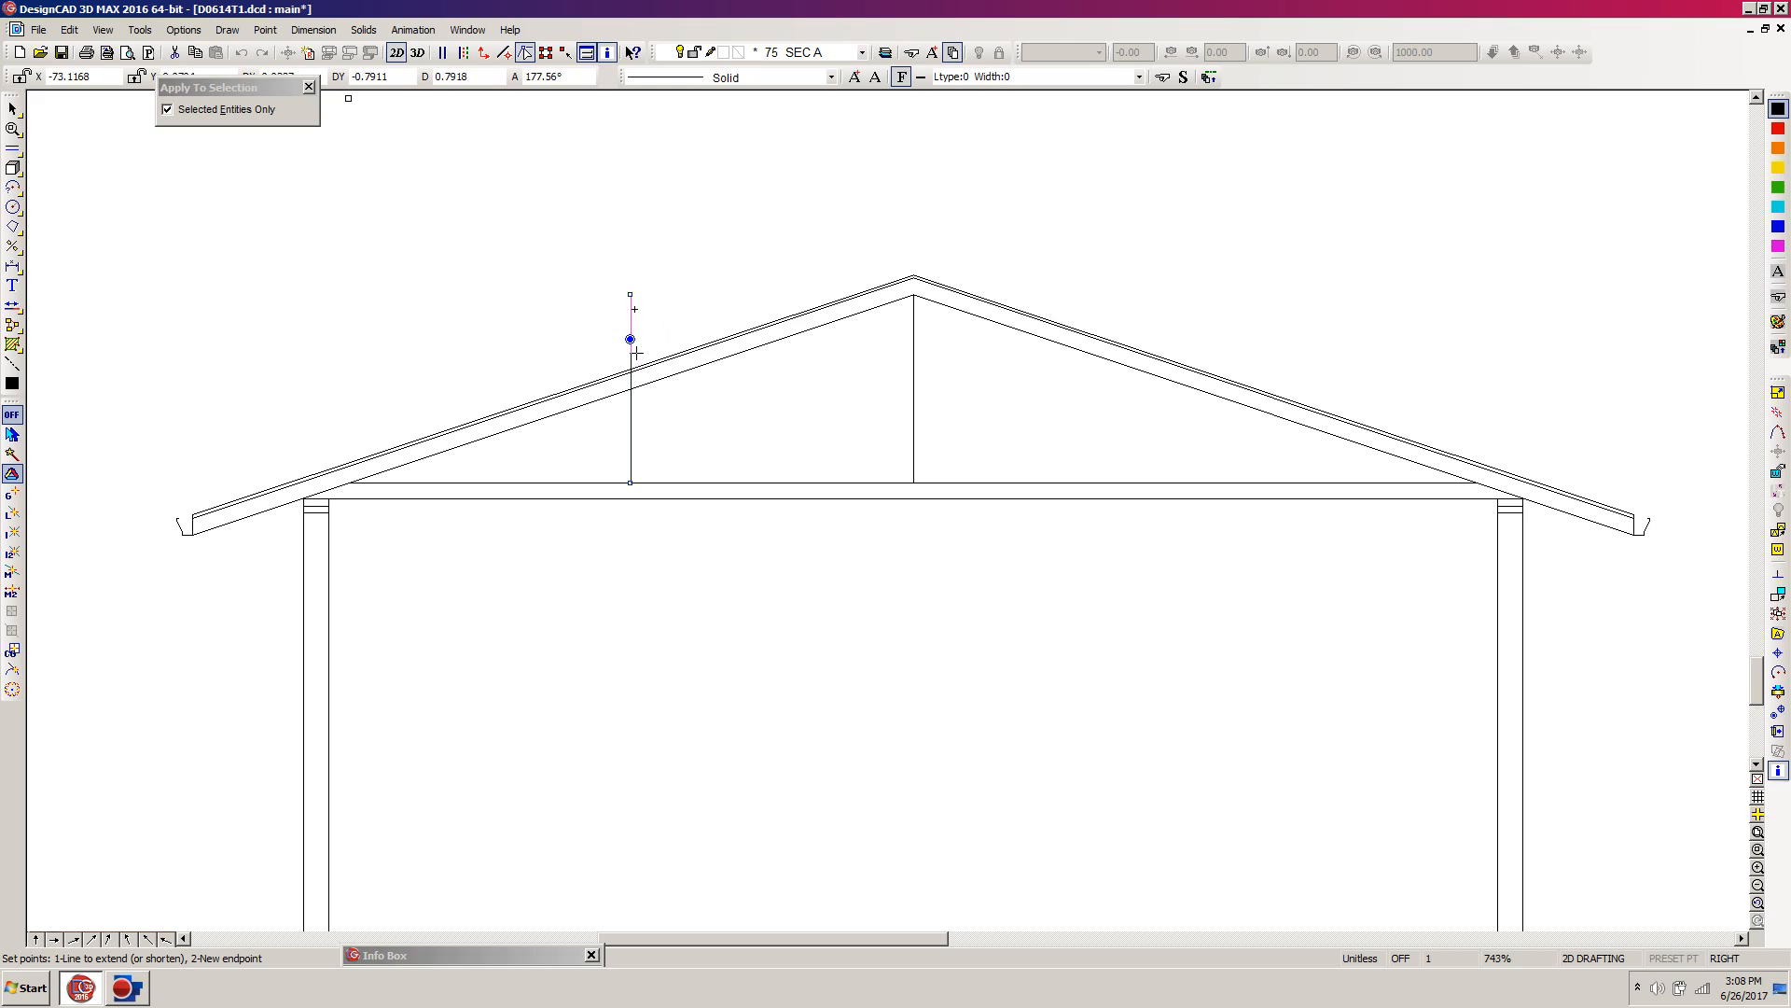
pyautogui.click(636, 353)
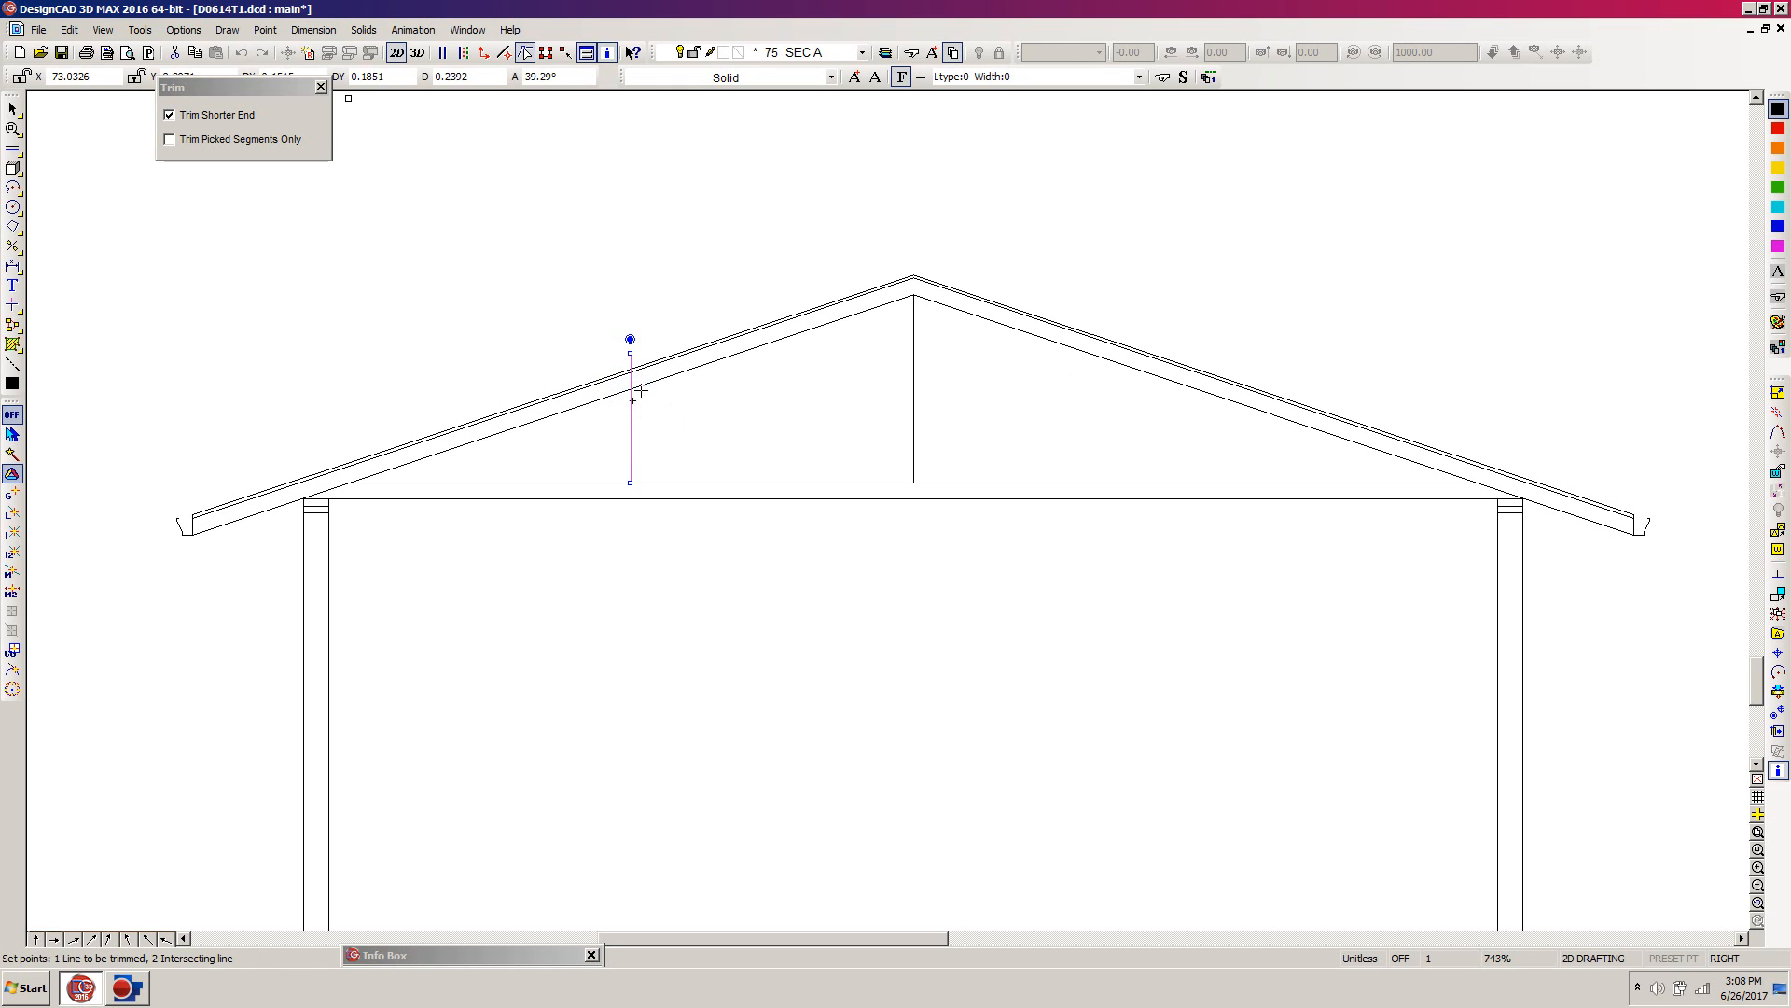
pyautogui.click(648, 388)
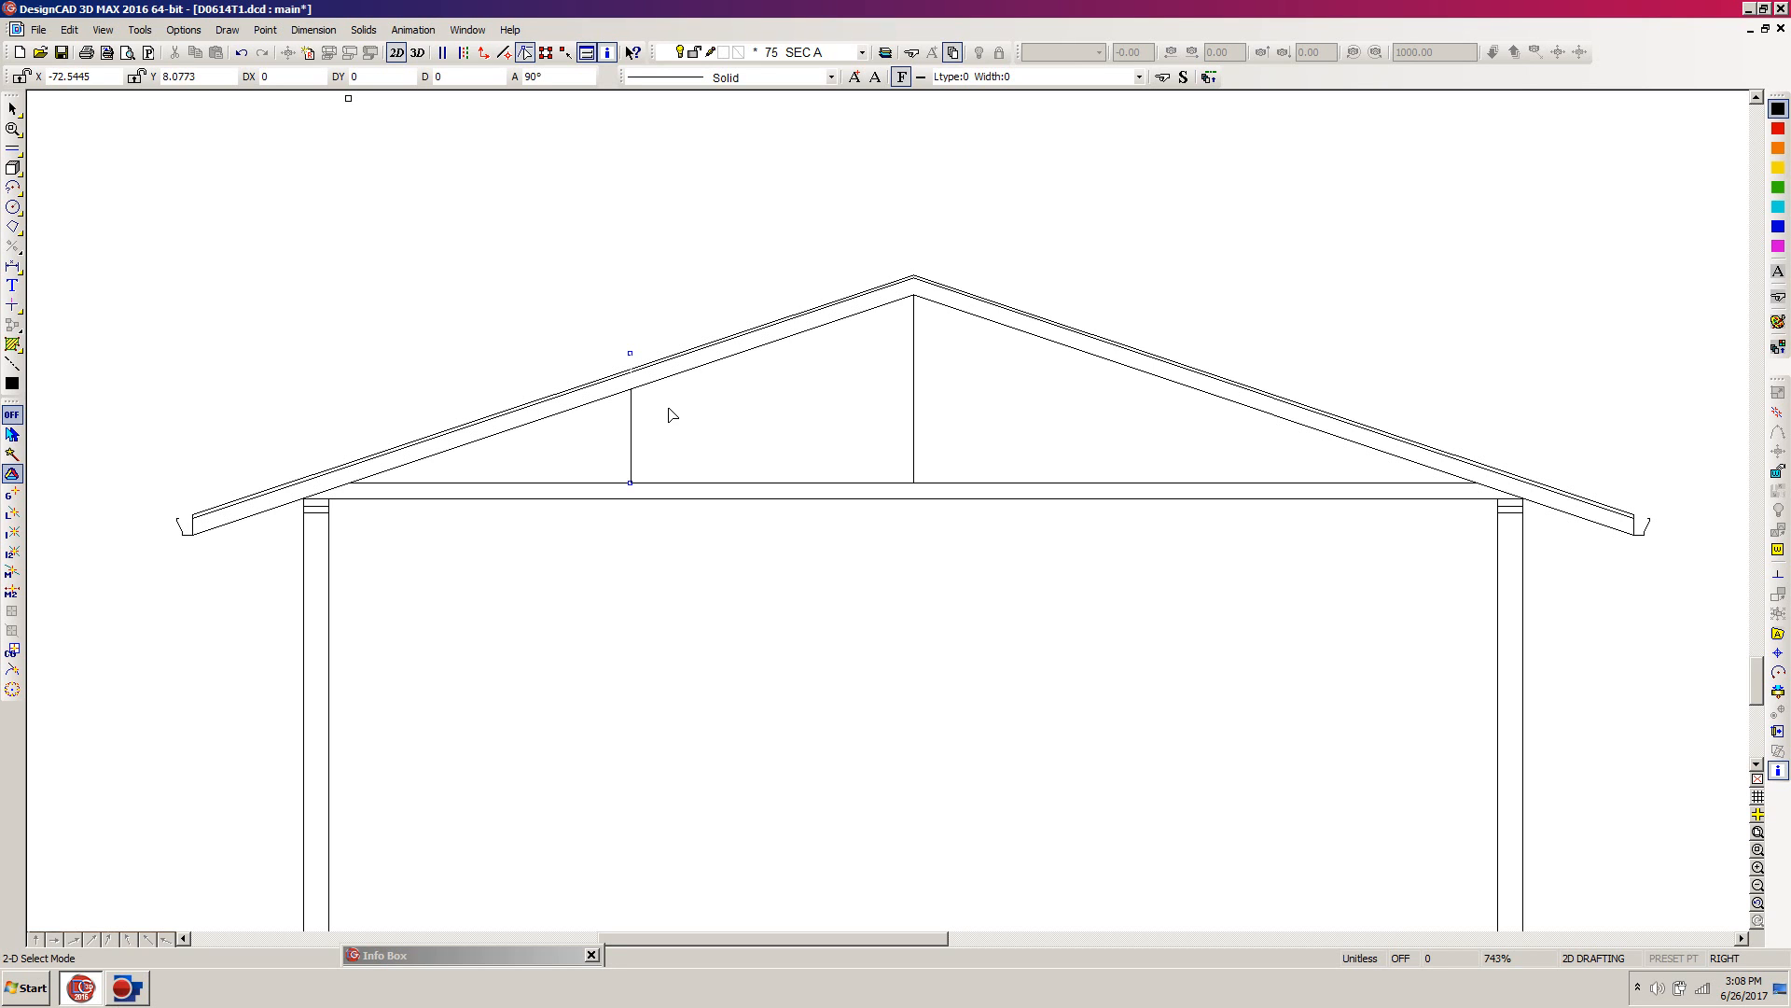
# Draw a diagonal web line from the top of the short left post to the base of the centre post
pyautogui.press('l')
pyautogui.click(630, 389)
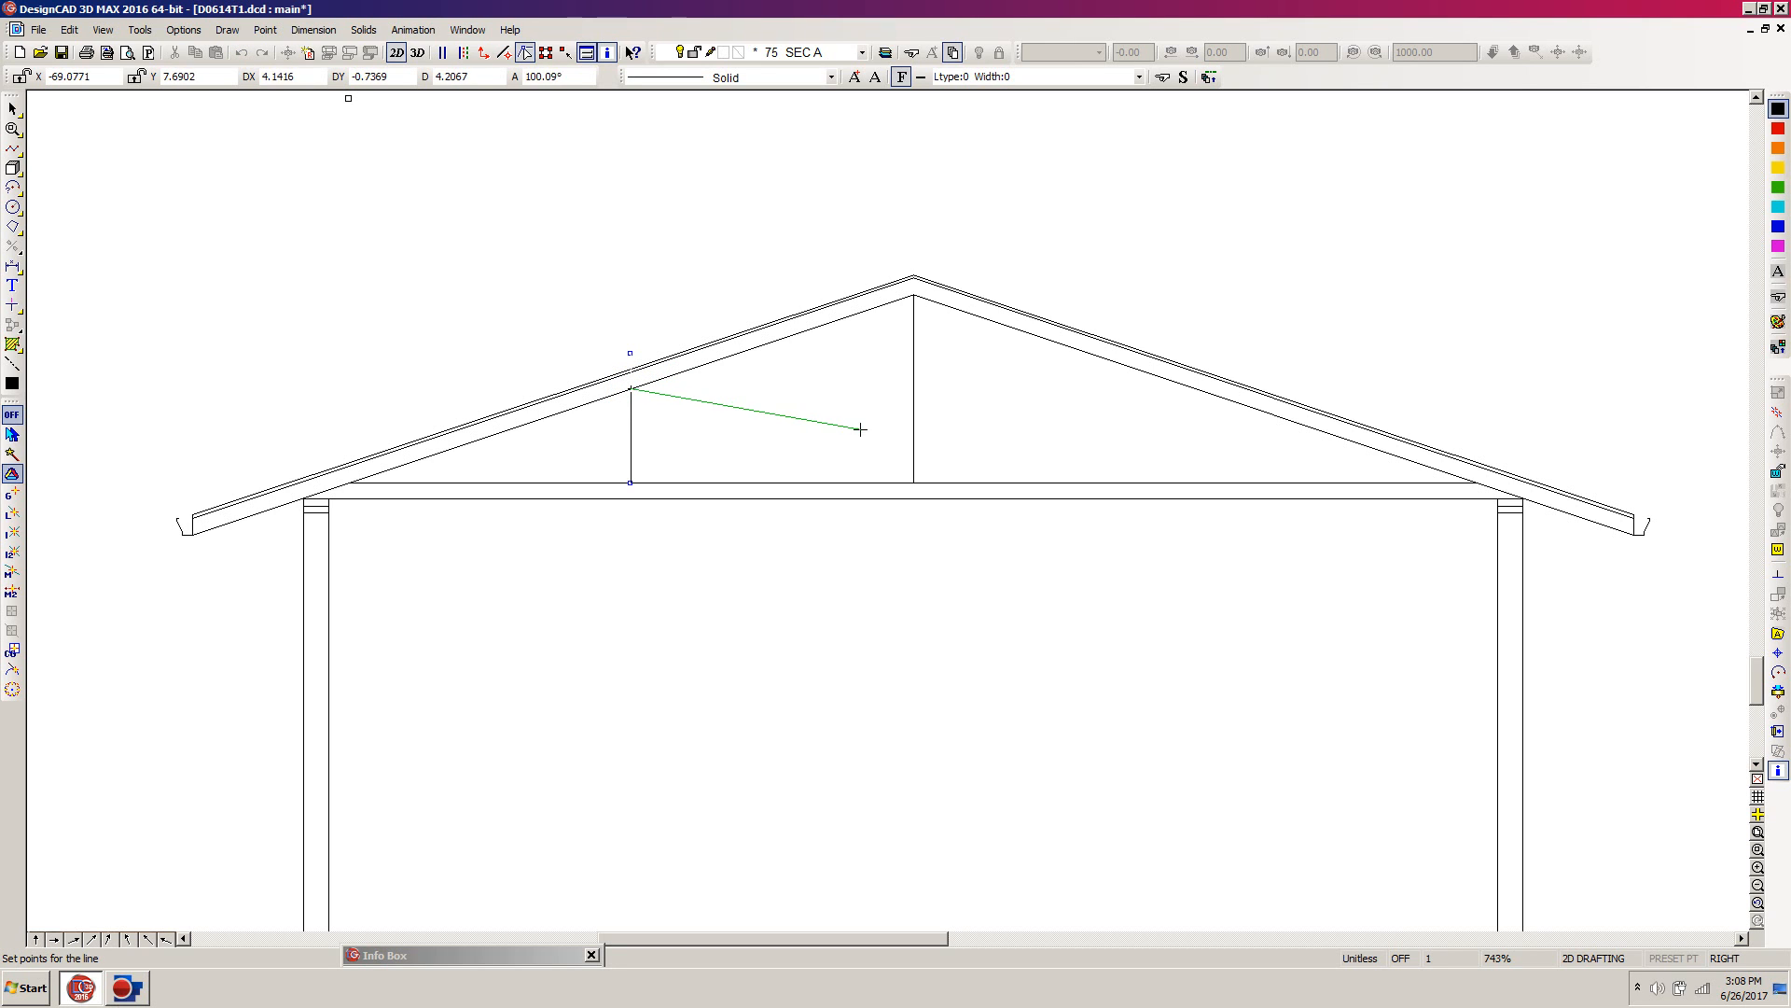
pyautogui.click(912, 483)
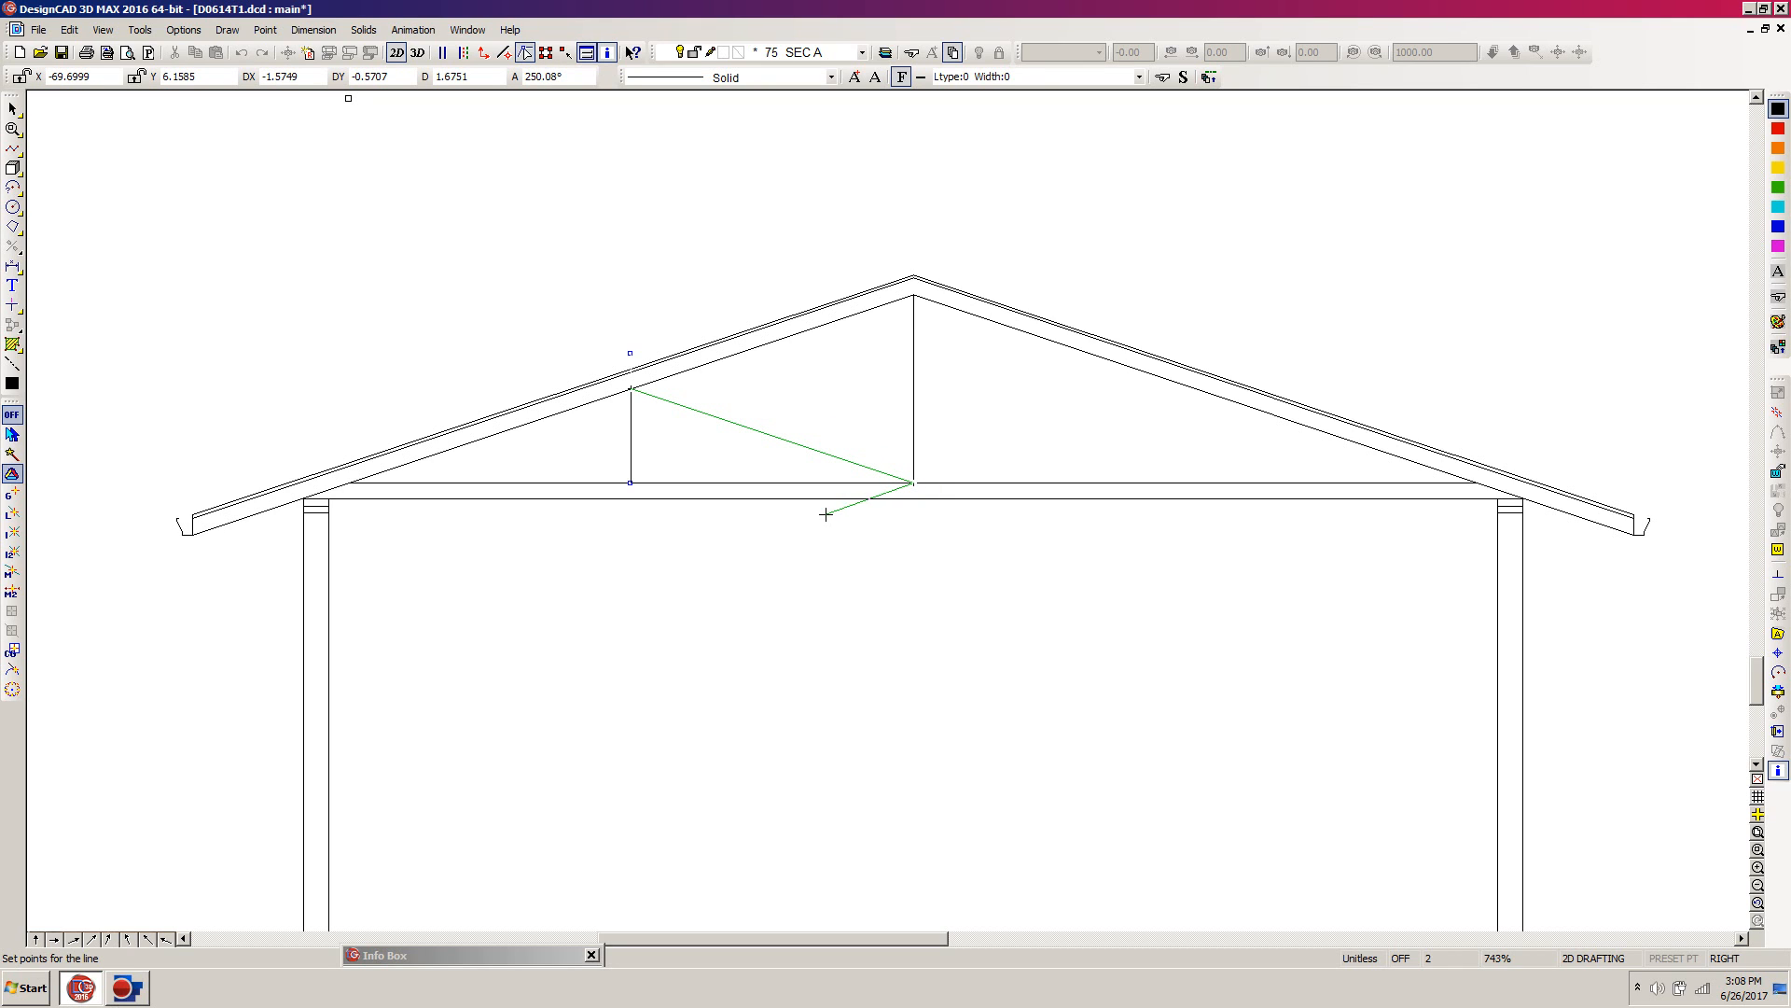
pyautogui.press('Return')
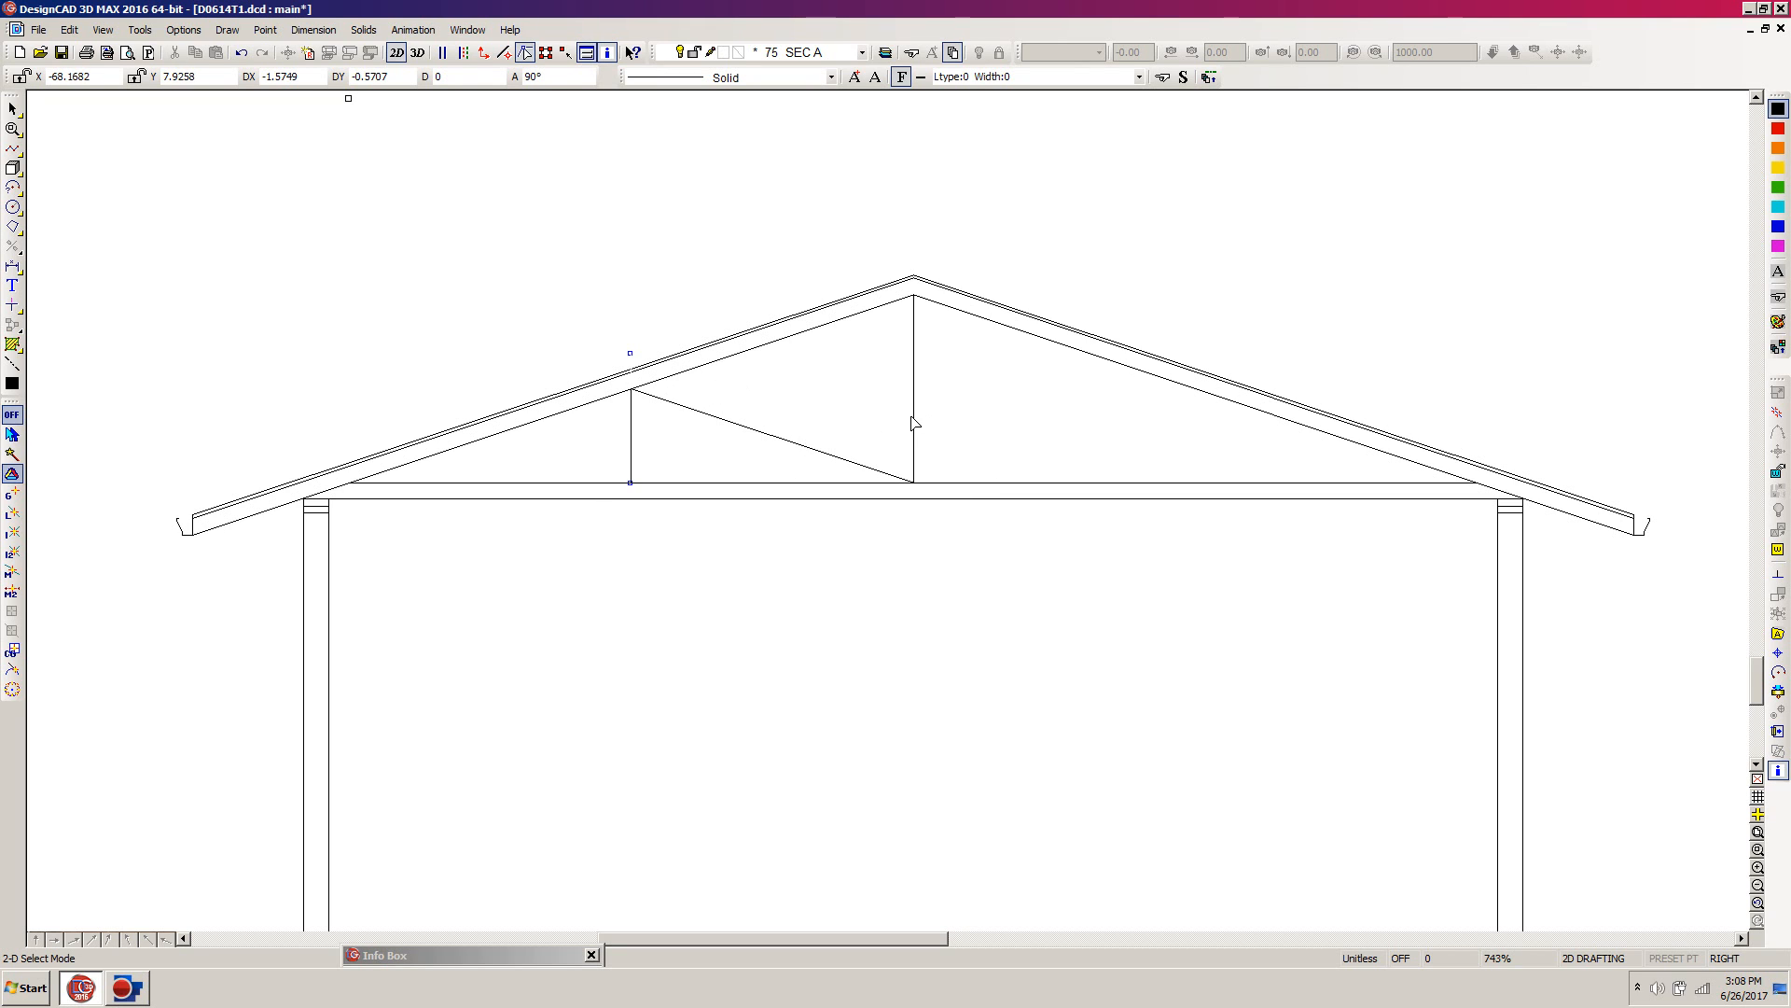
pyautogui.click(915, 370)
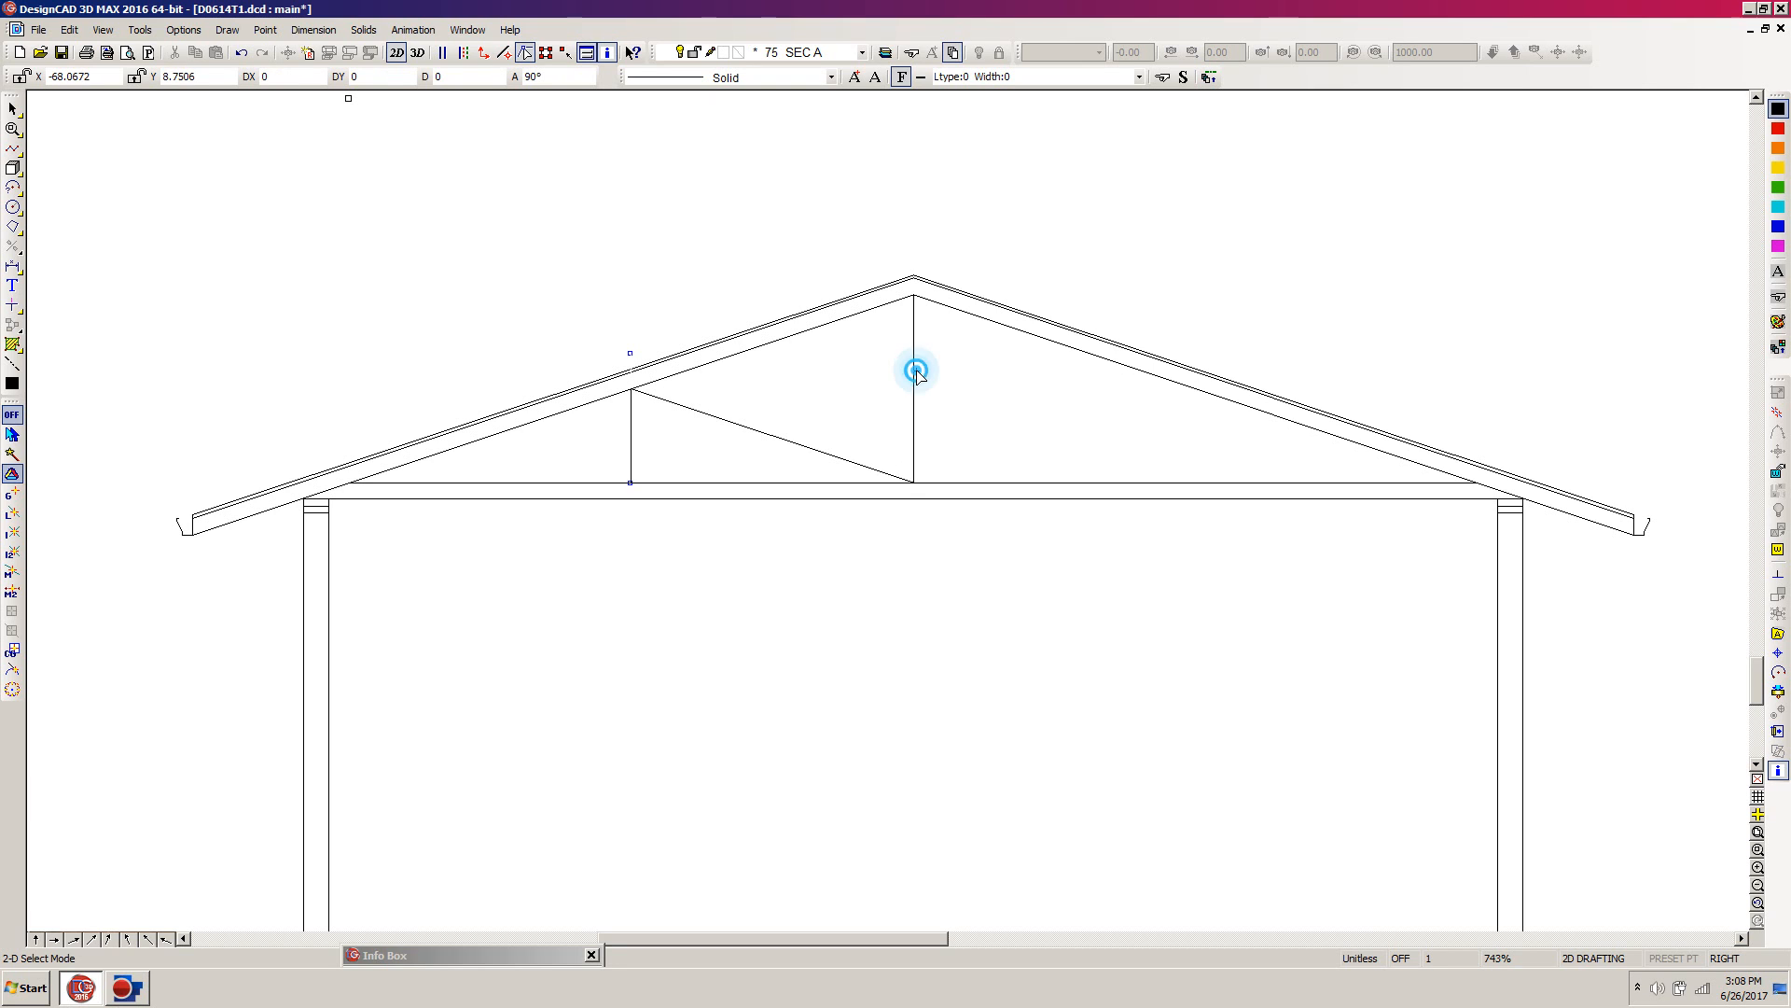
pyautogui.click(784, 423)
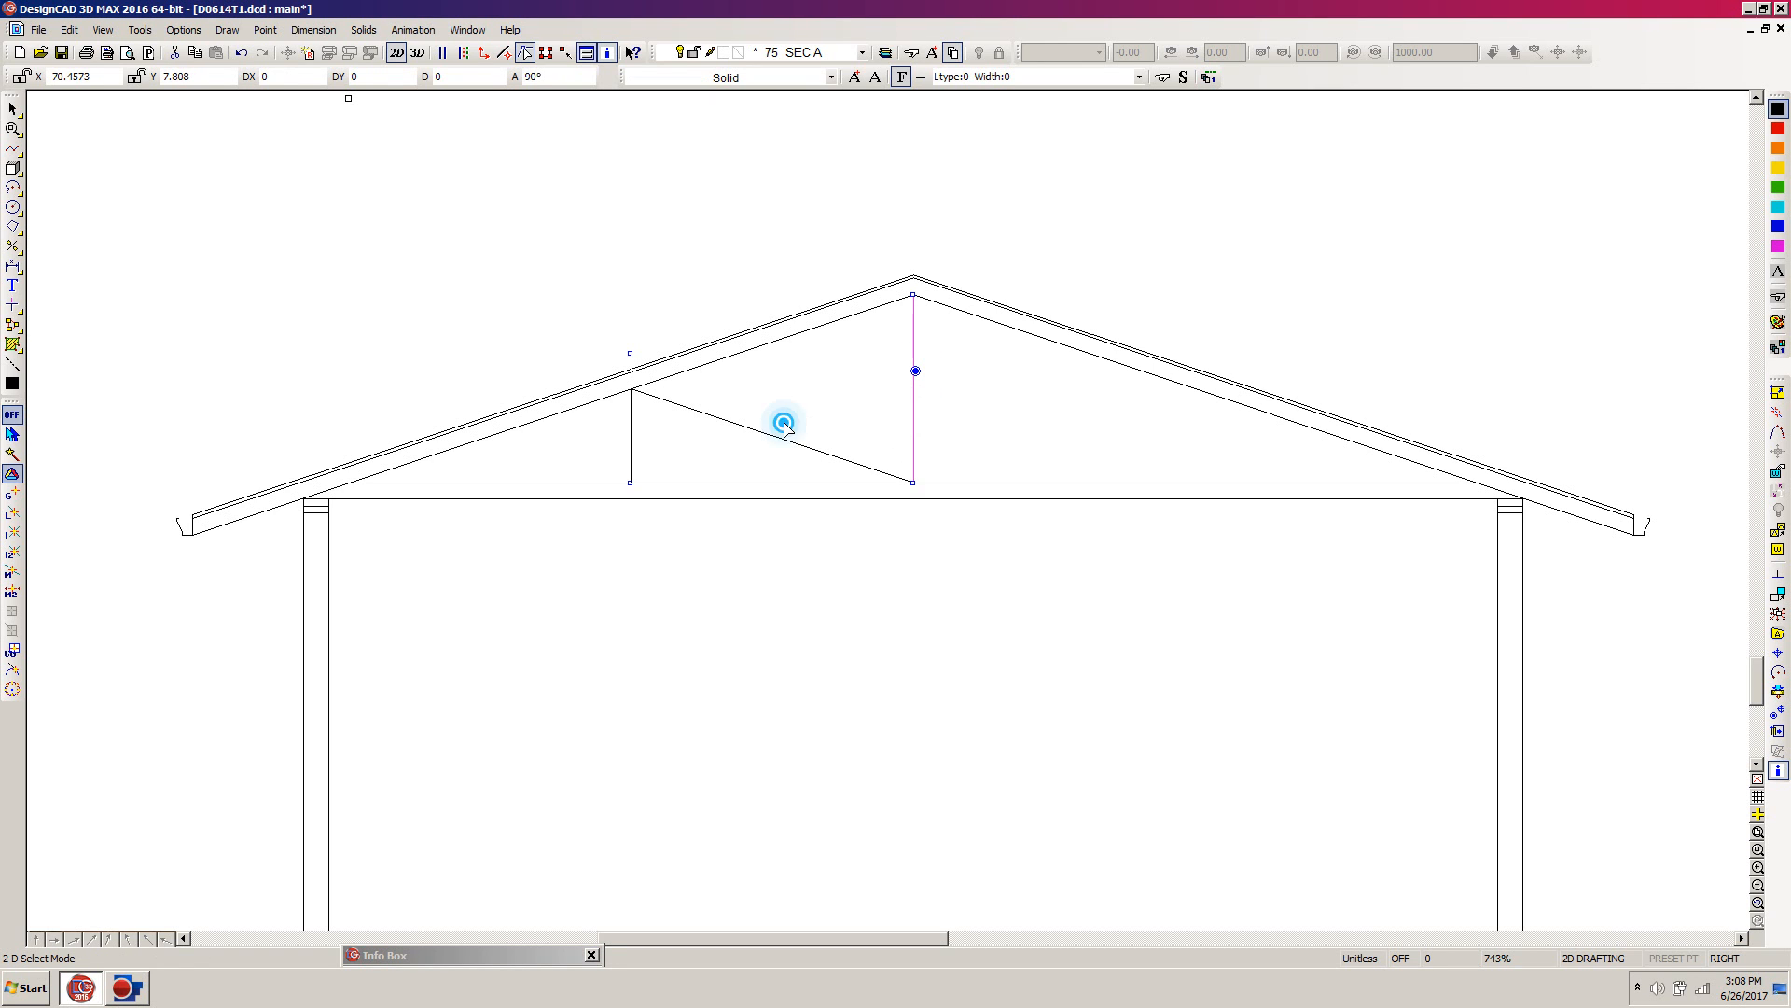
pyautogui.click(612, 449)
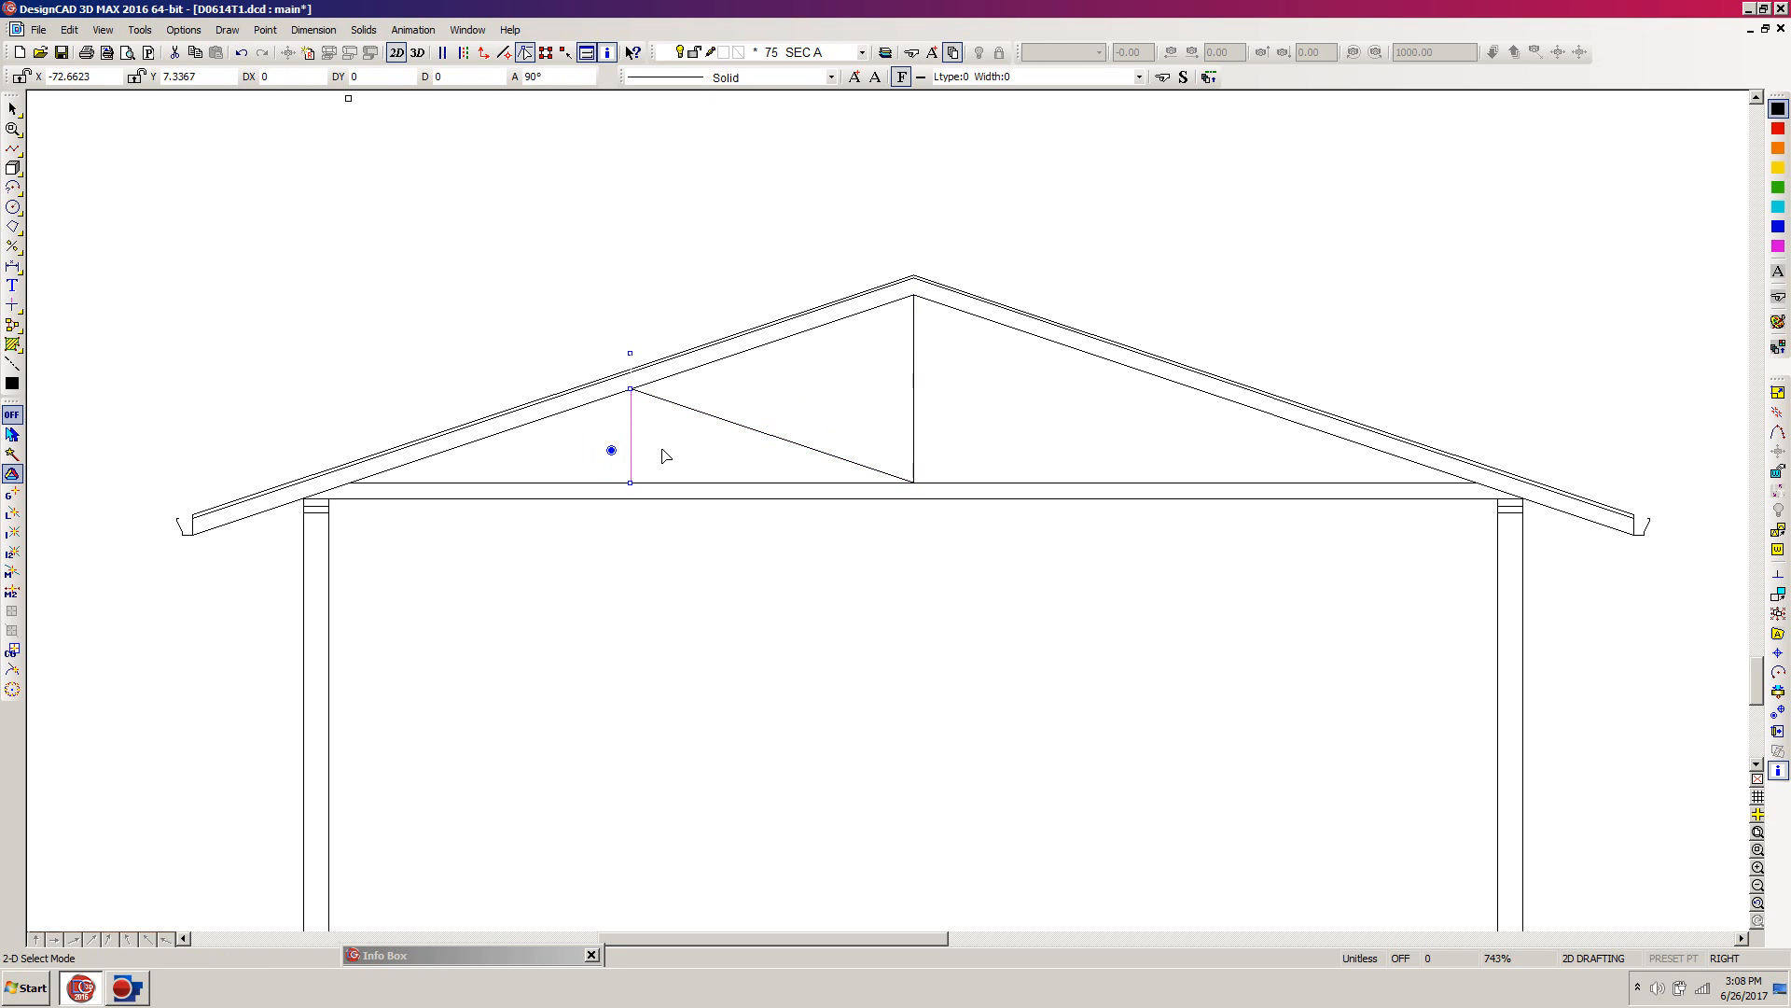
pyautogui.keyDown('shift'); pyautogui.click(732, 428); pyautogui.keyUp('shift')
pyautogui.click(929, 416)
pyautogui.press('Escape')
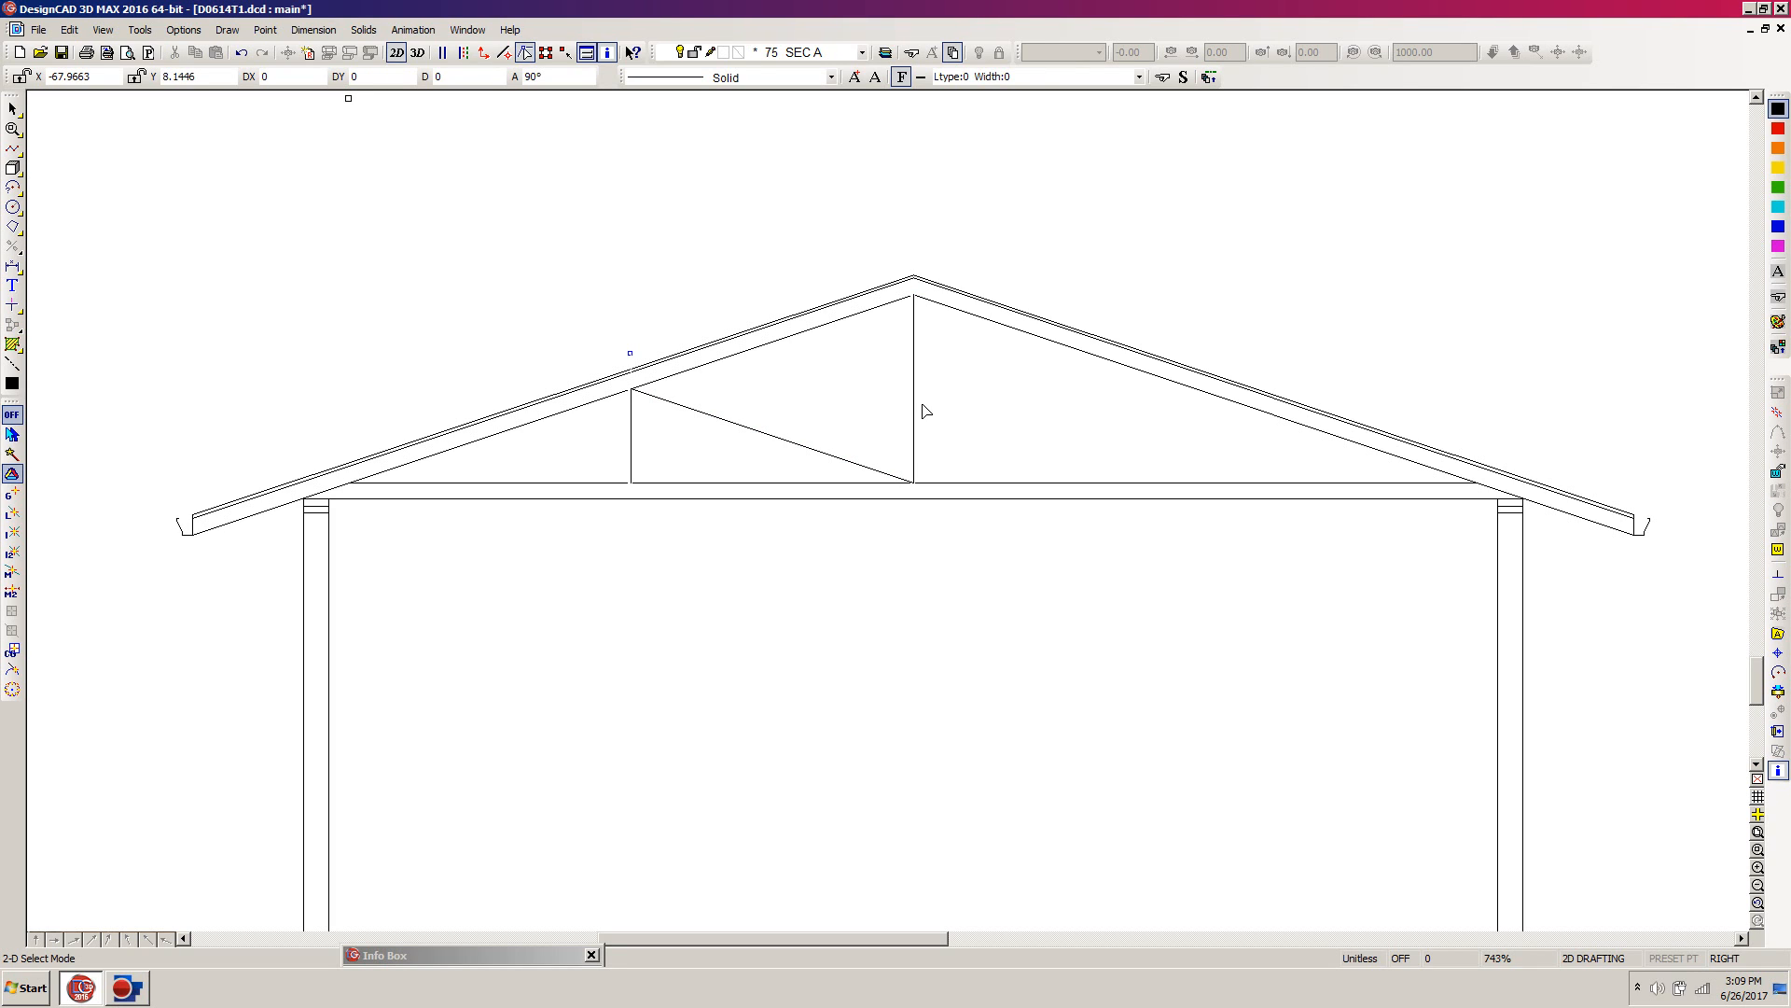
# Copy the connected truss web centrelines in parallel at a distance of 0.1458, toward the outer side of the short left post
pyautogui.click(922, 404)
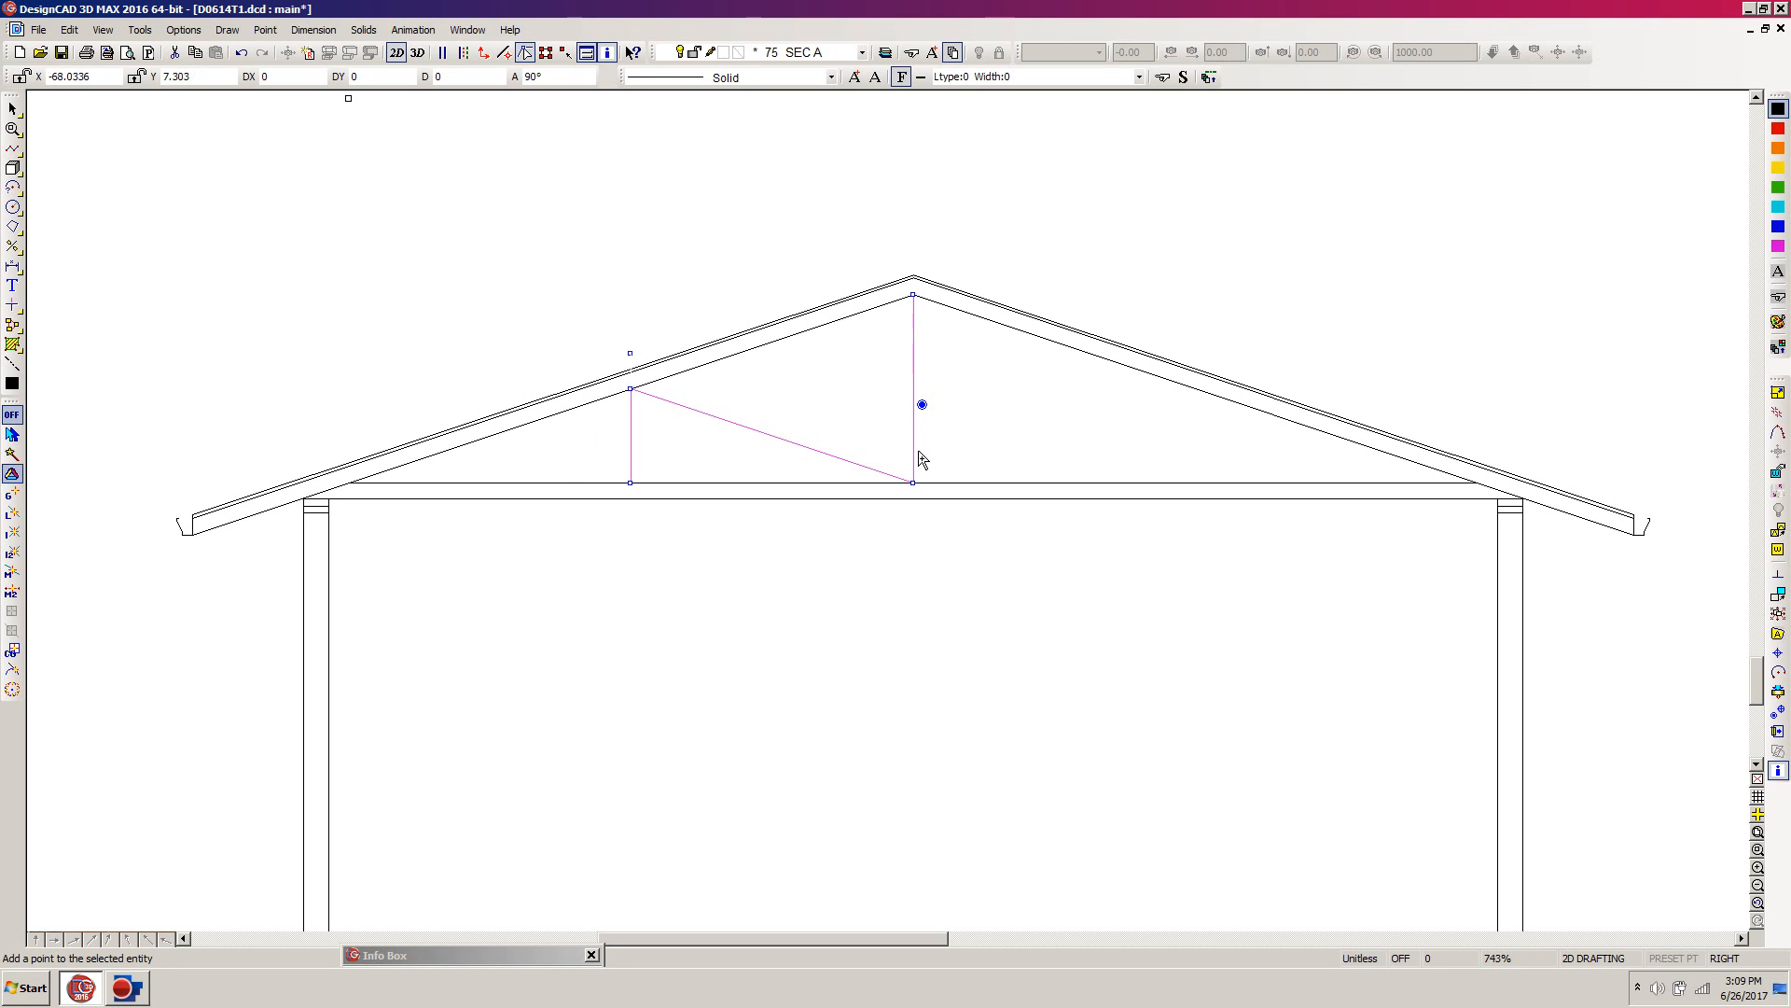
pyautogui.click(971, 469)
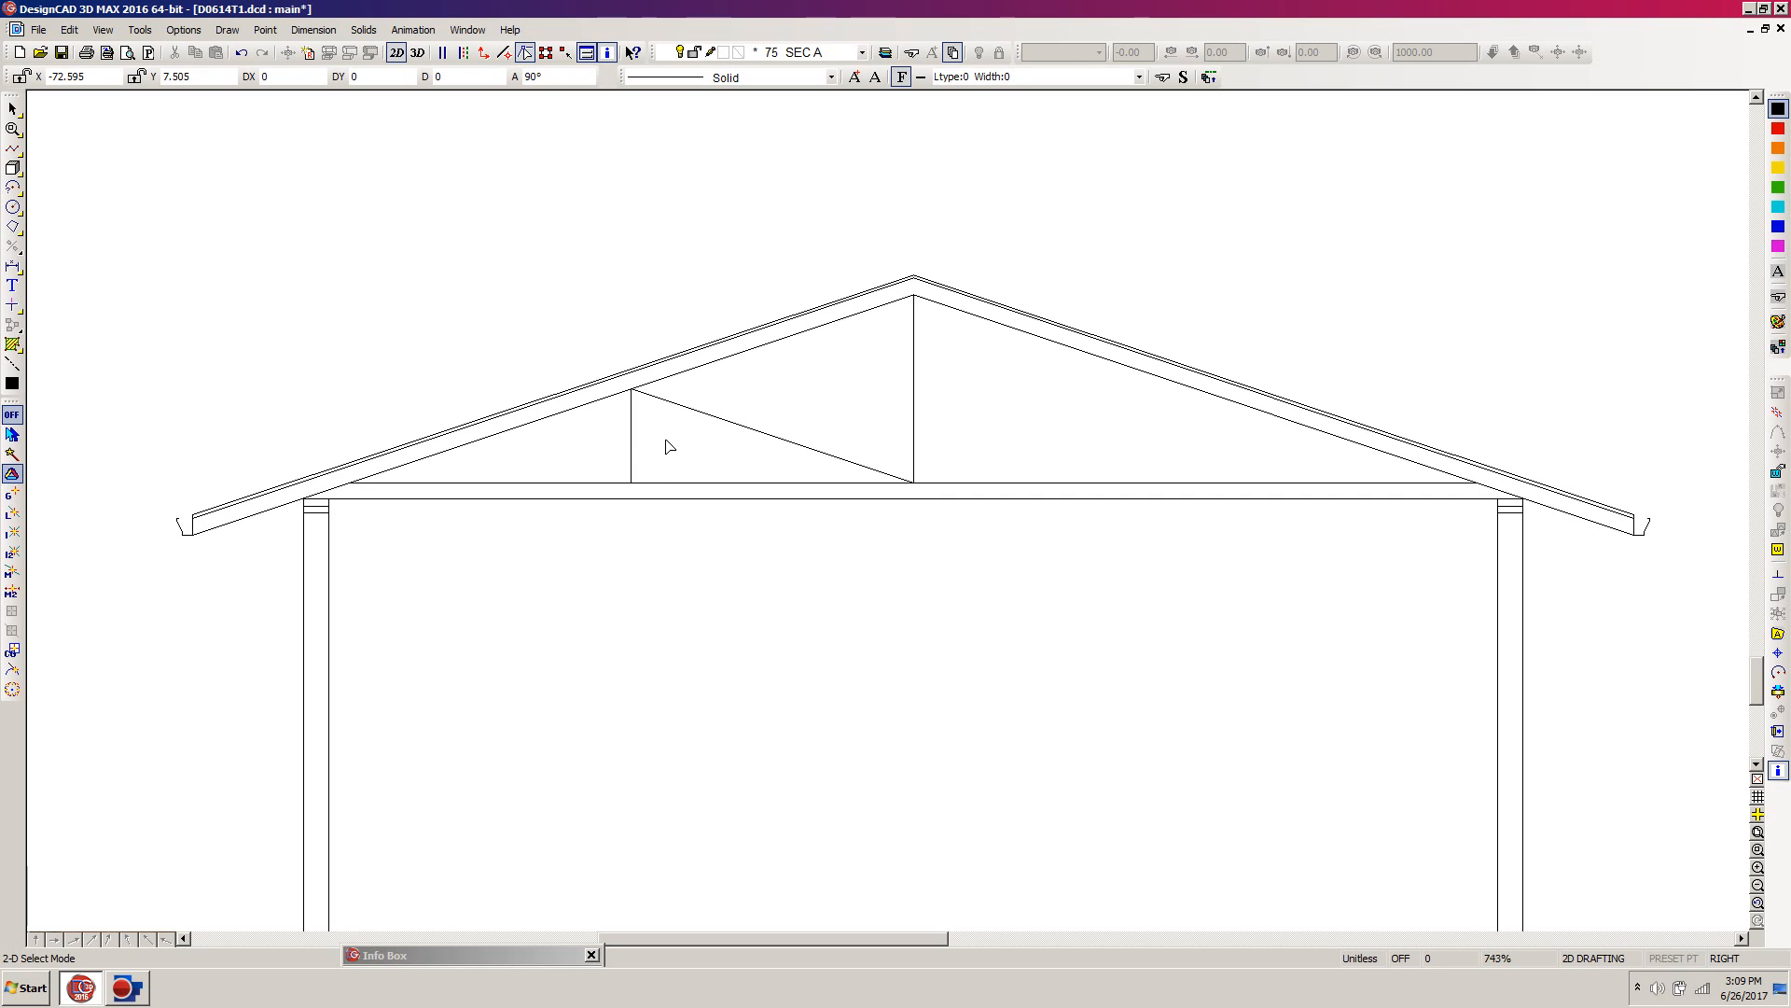
pyautogui.click(765, 436)
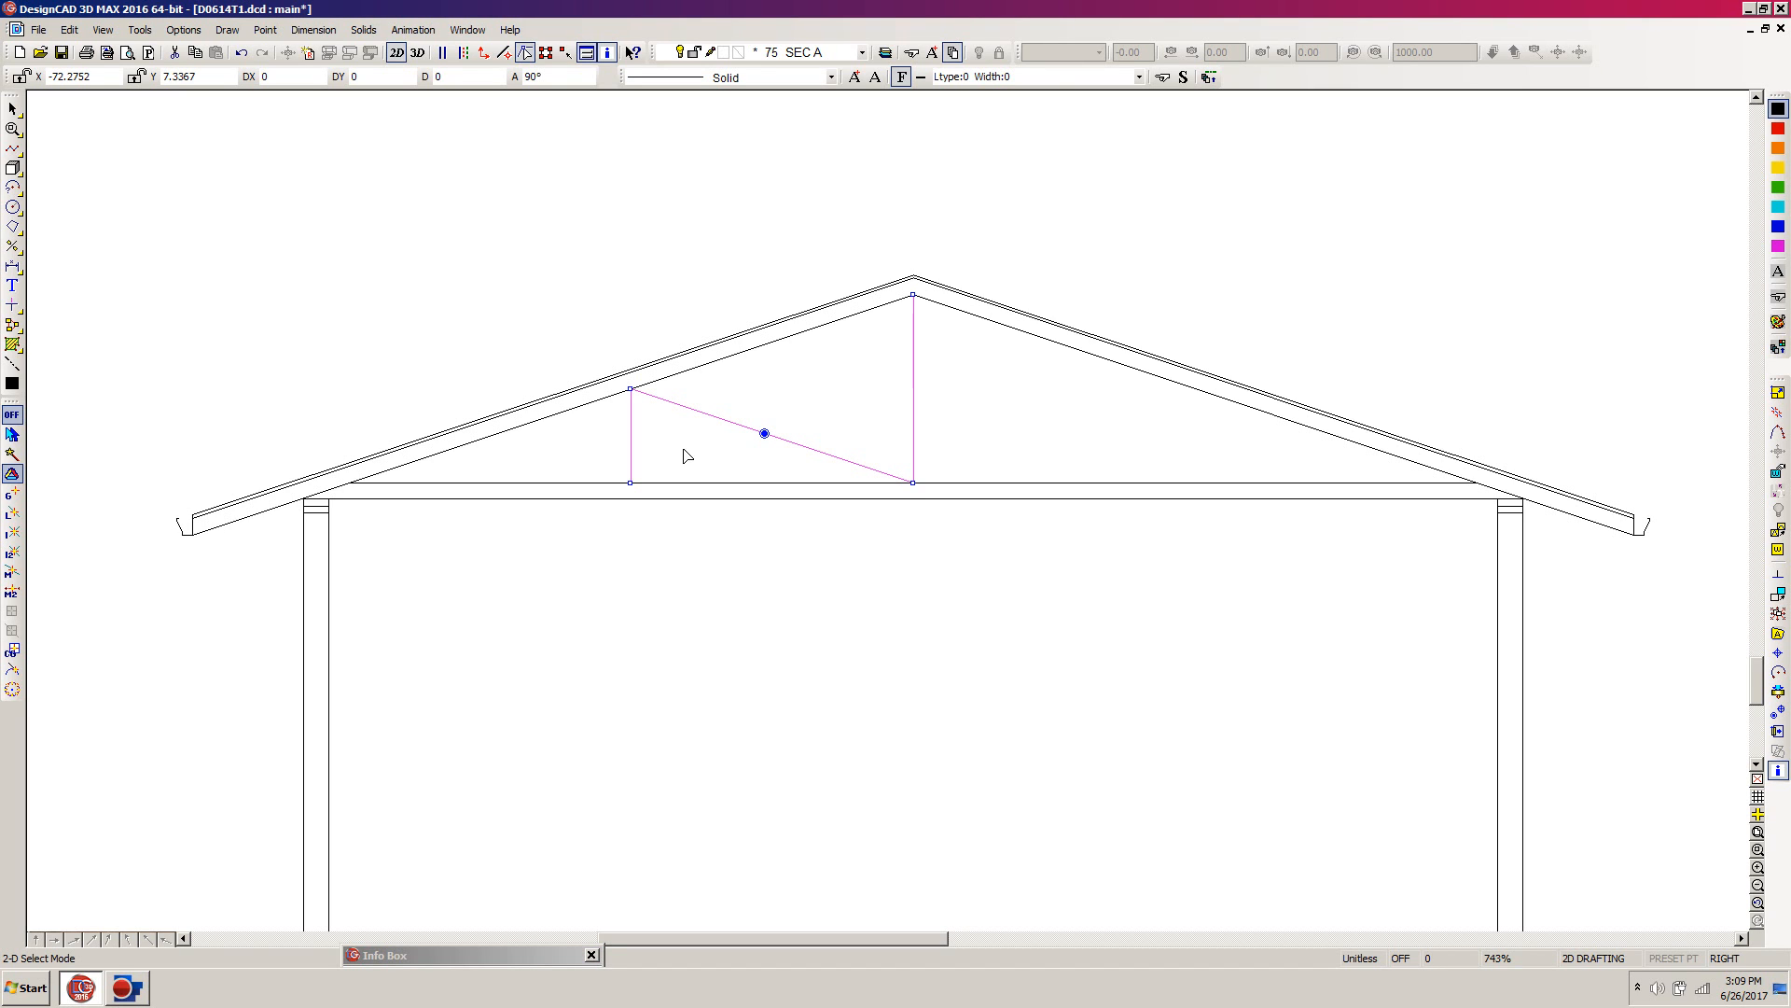
pyautogui.press('p')
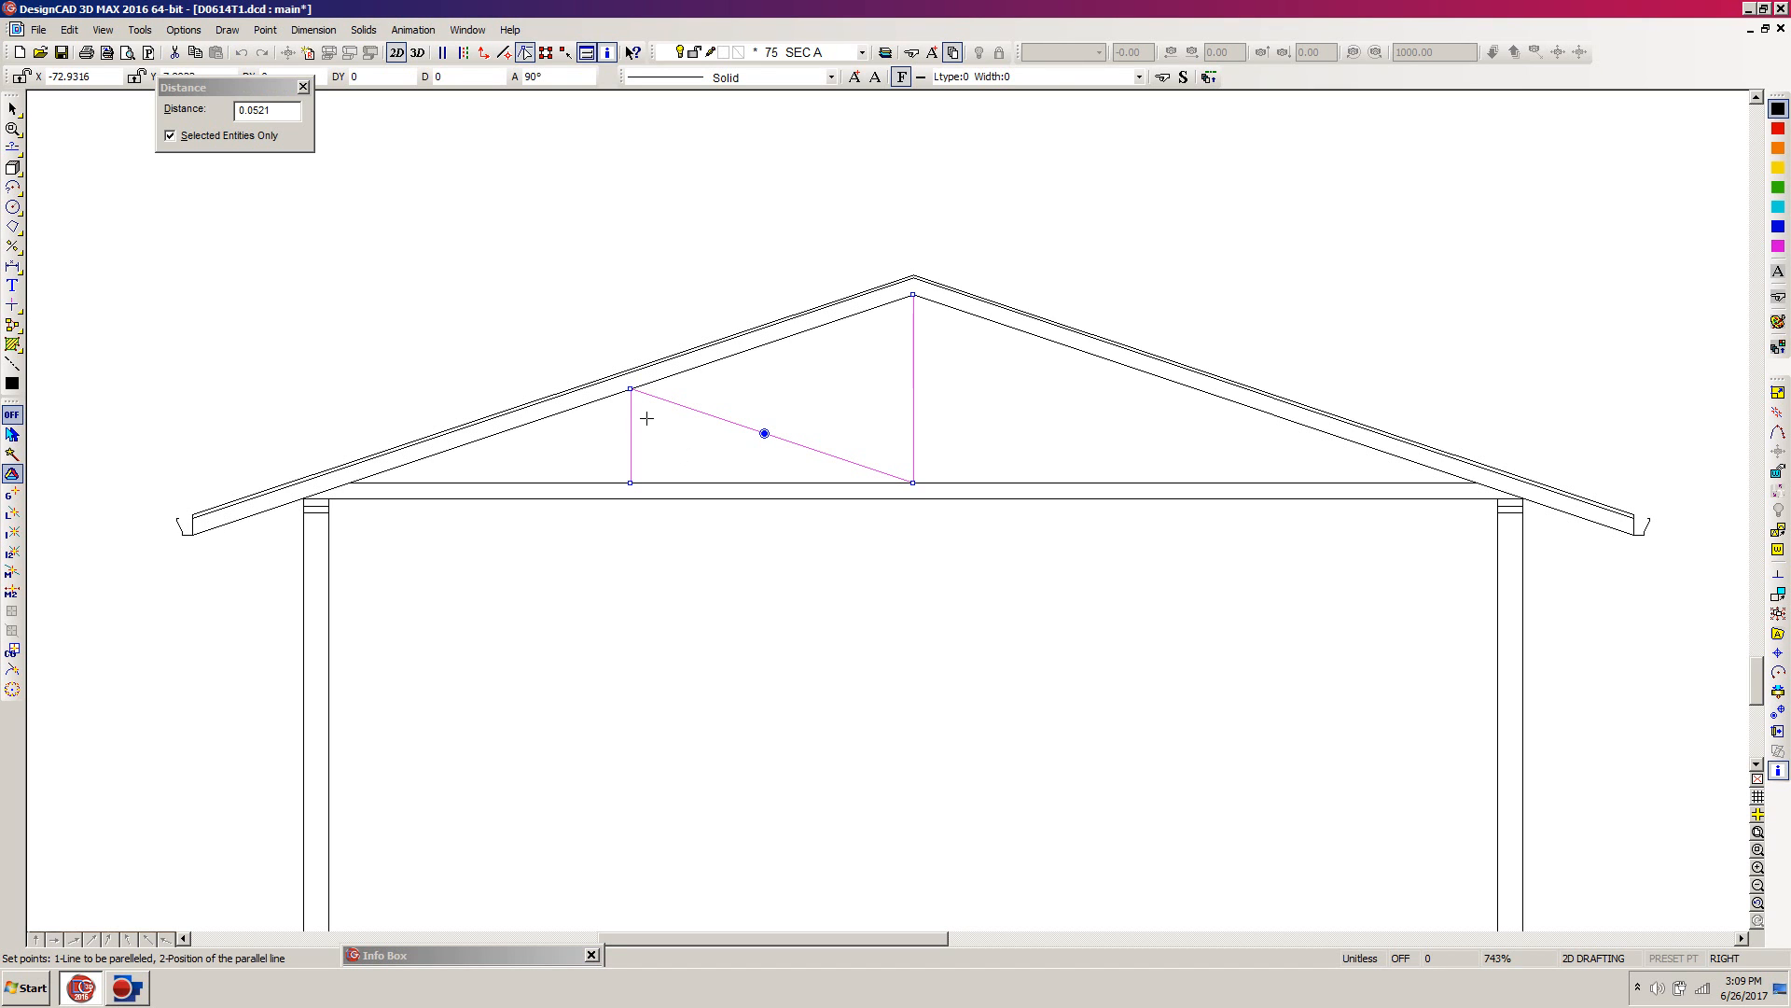
pyautogui.press('Tab')
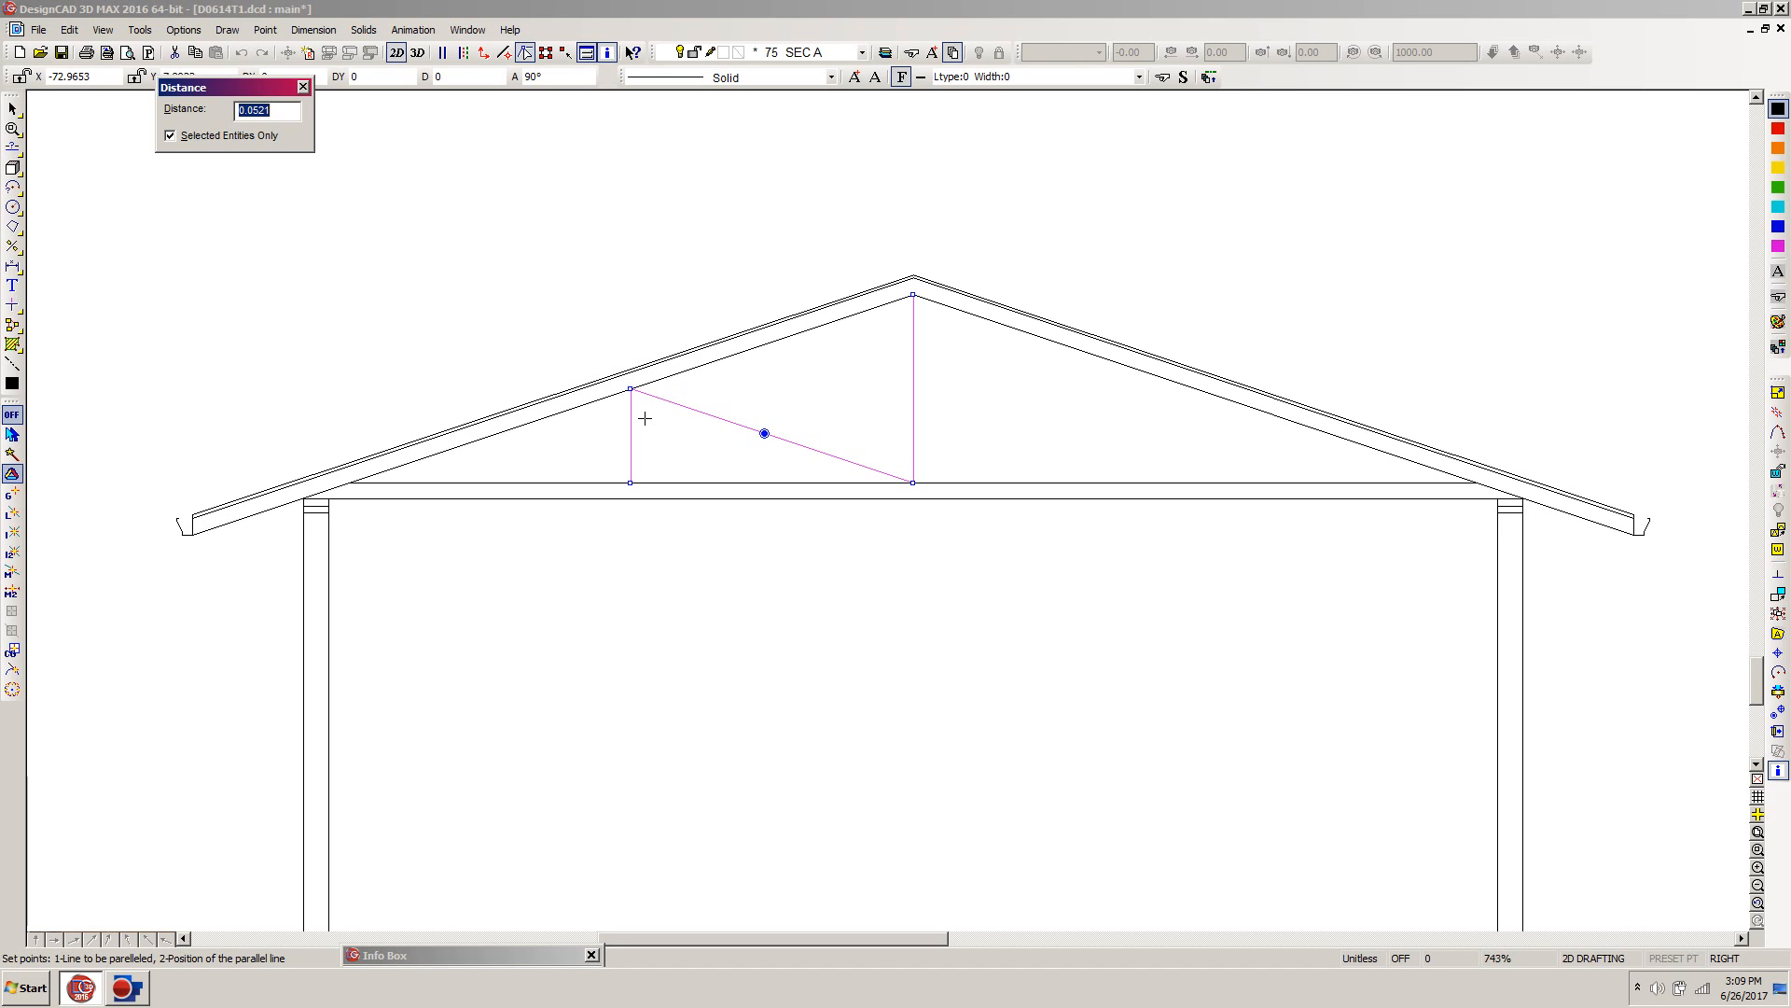
pyautogui.write('1458')
pyautogui.press('Return')
pyautogui.click(625, 444)
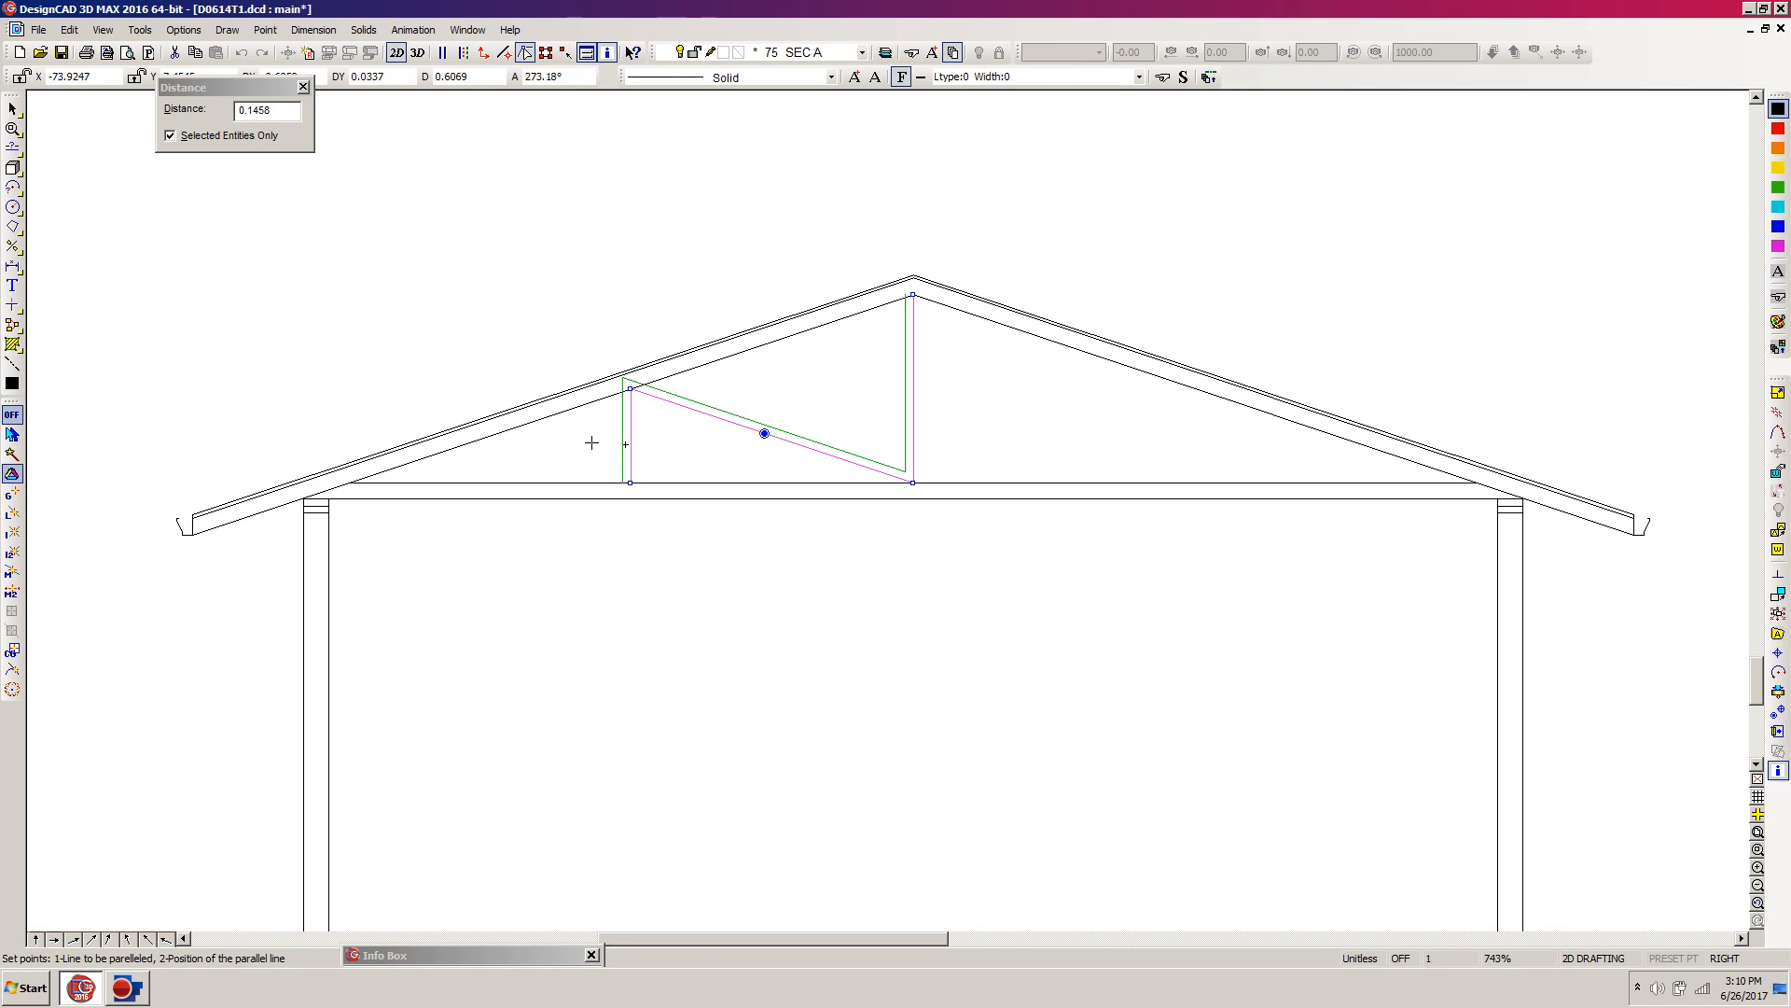
pyautogui.click(591, 442)
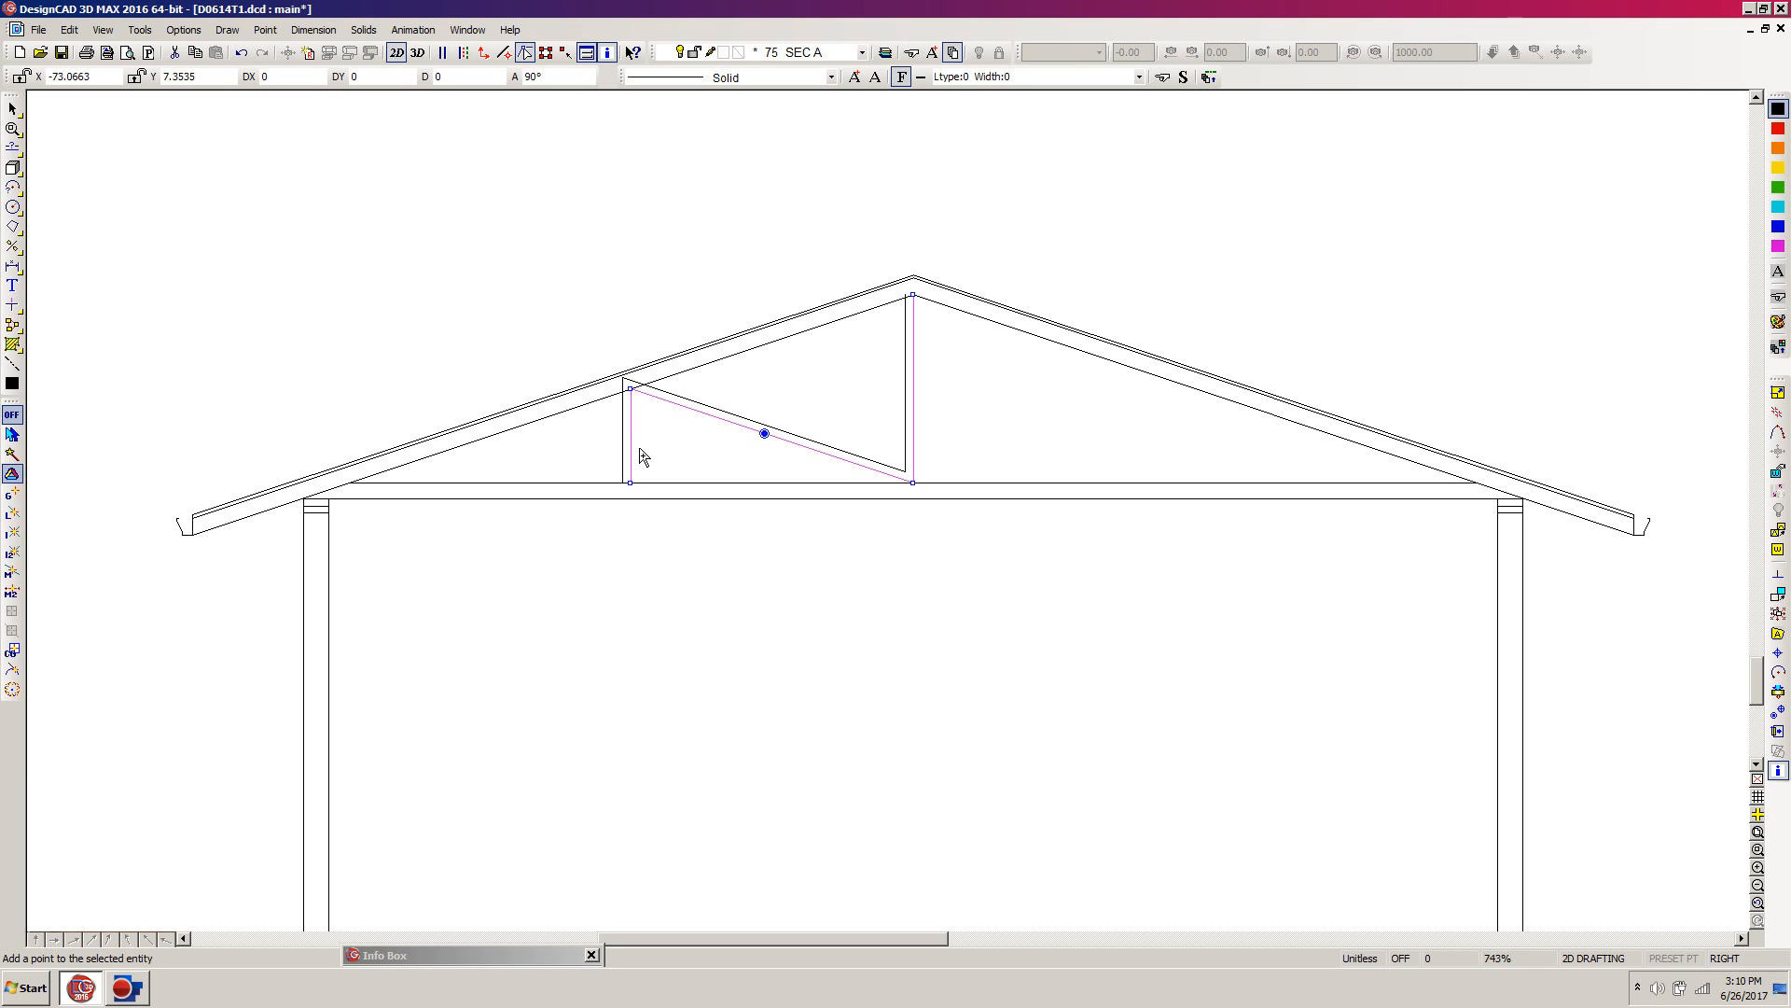
# Copy the web centrelines in parallel at 0.1458 on the opposite side and remove the original centrelines
pyautogui.press('p')
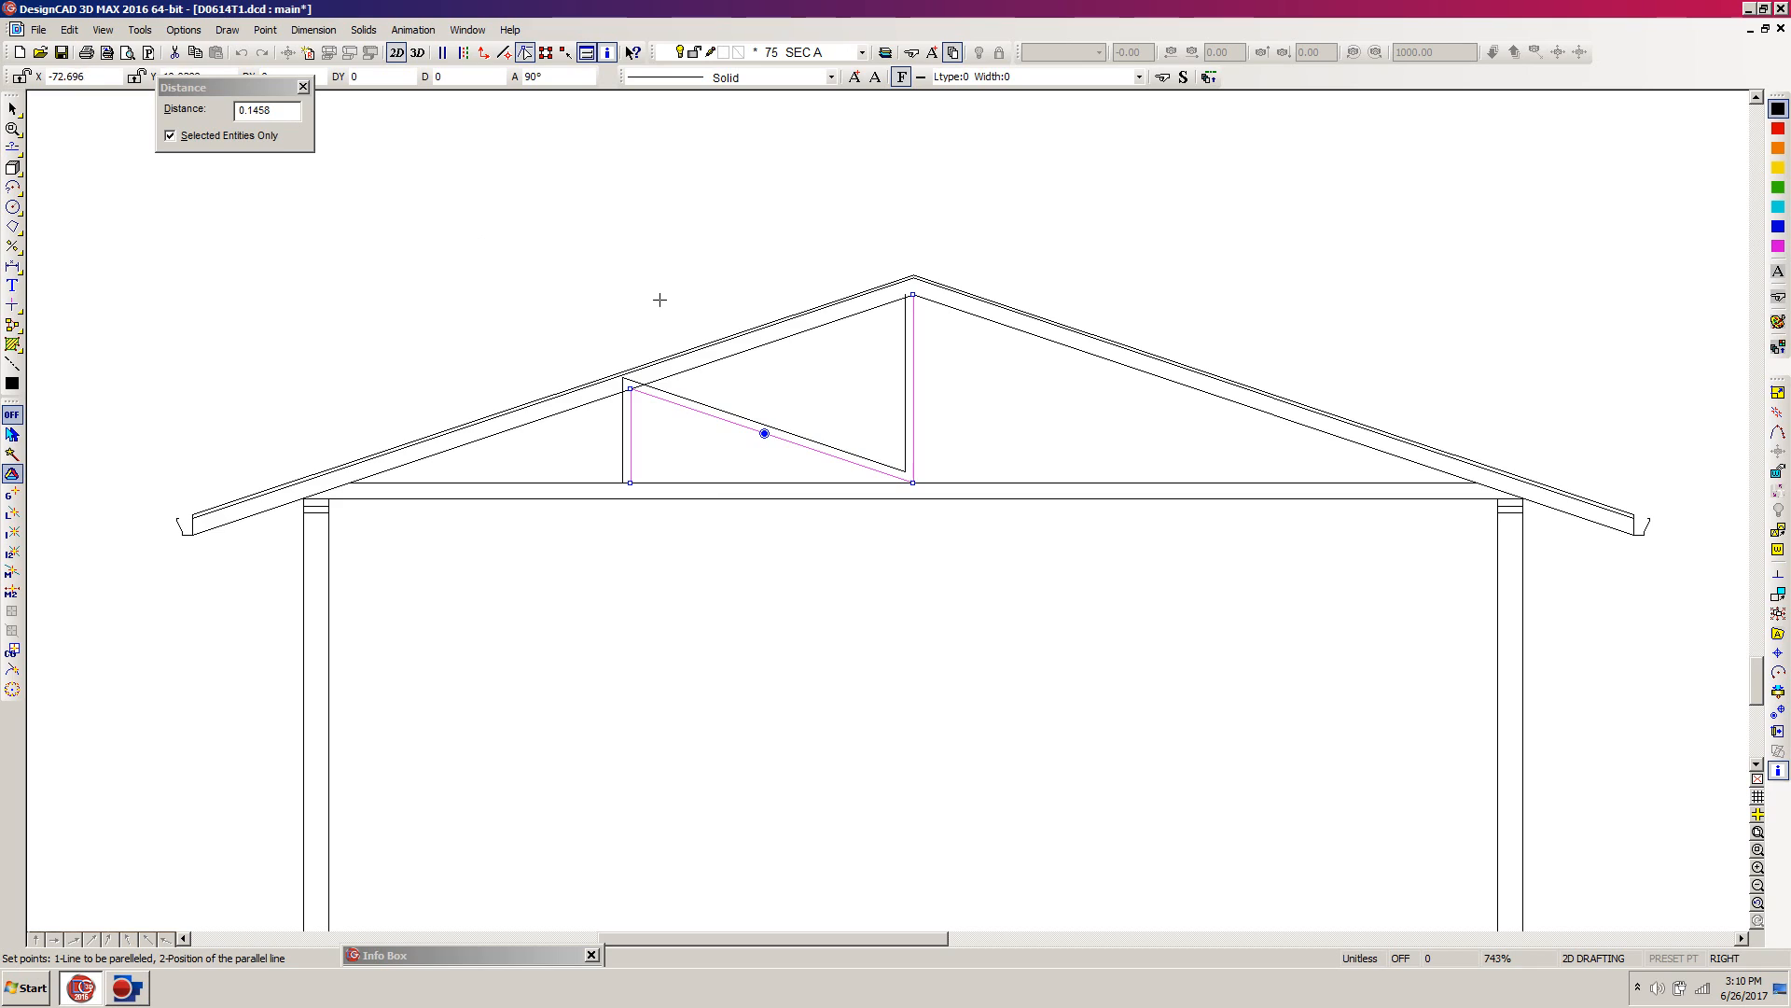
pyautogui.click(638, 457)
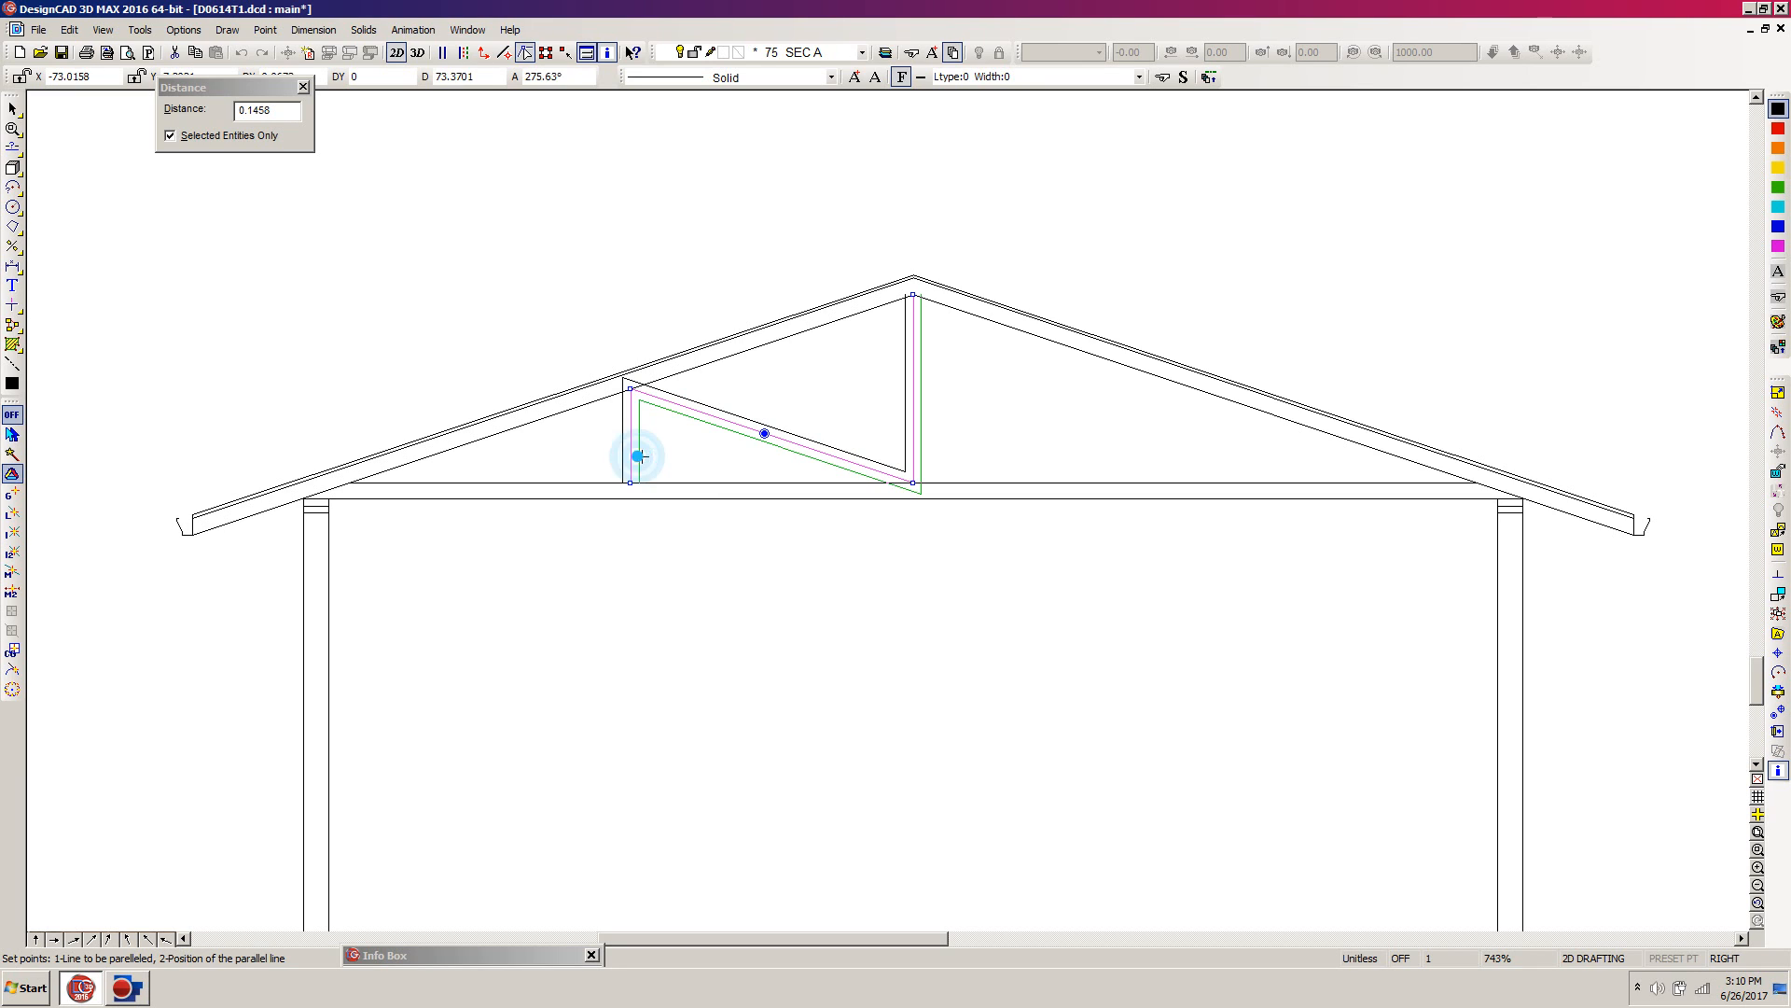
pyautogui.click(702, 457)
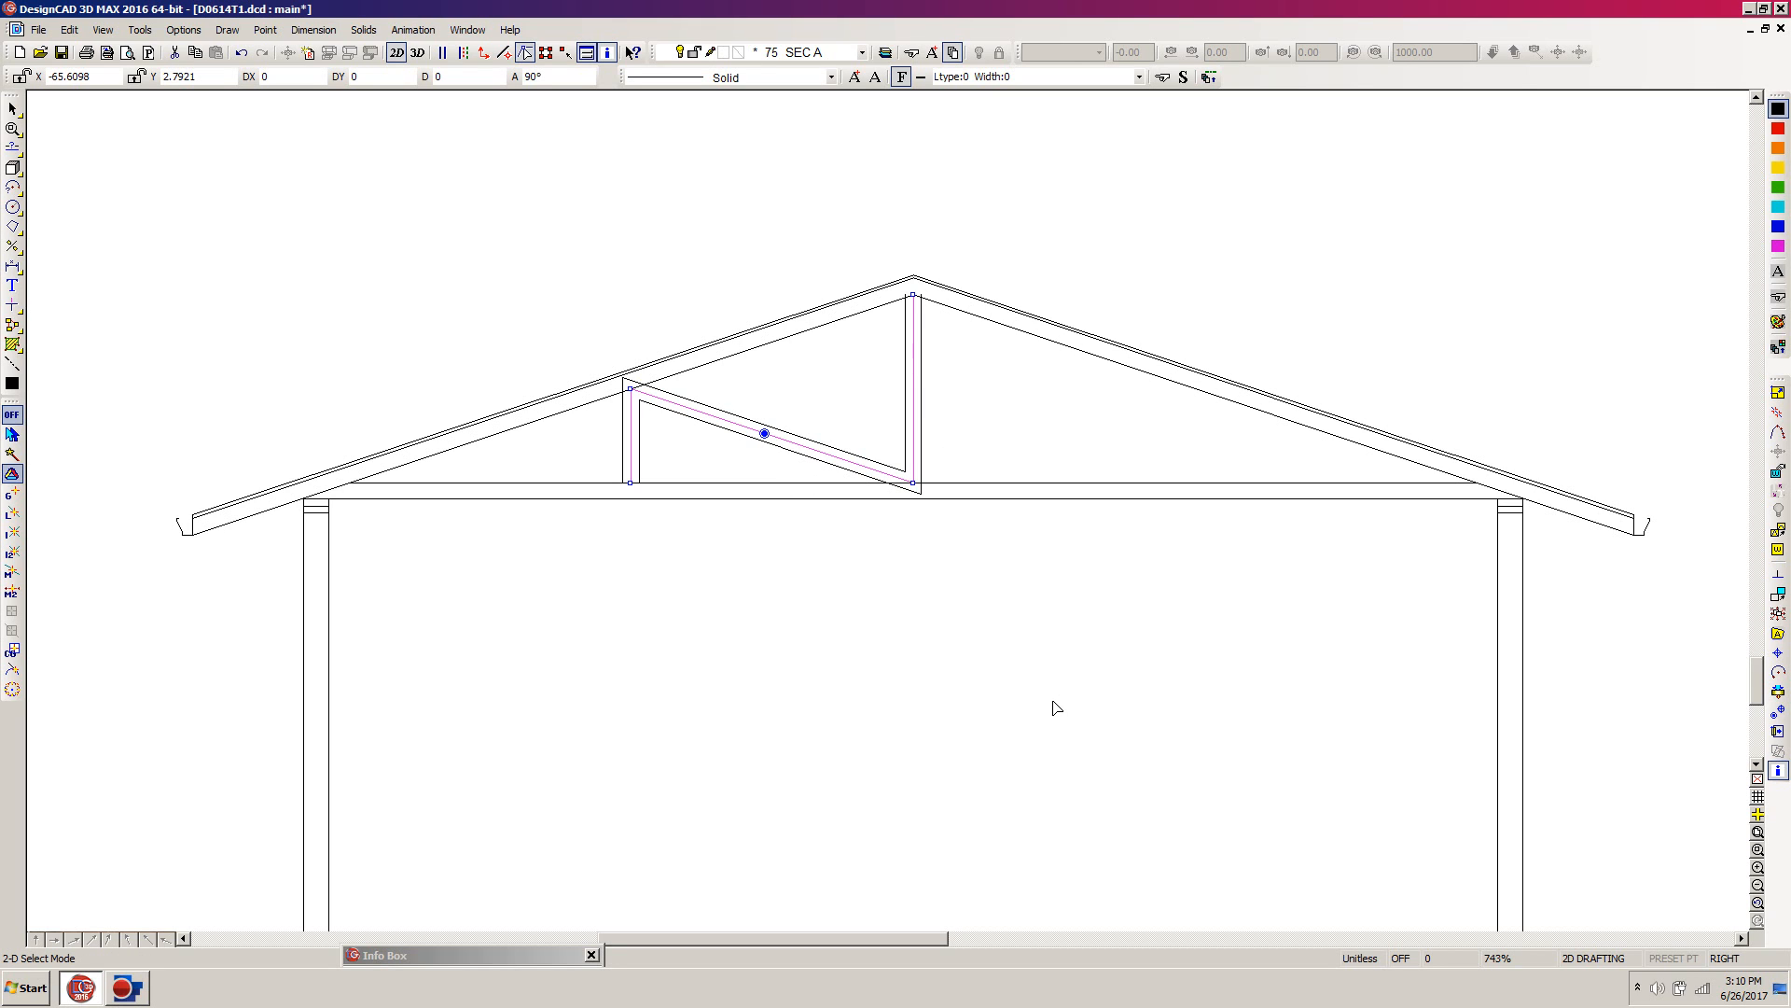
pyautogui.press('Escape')
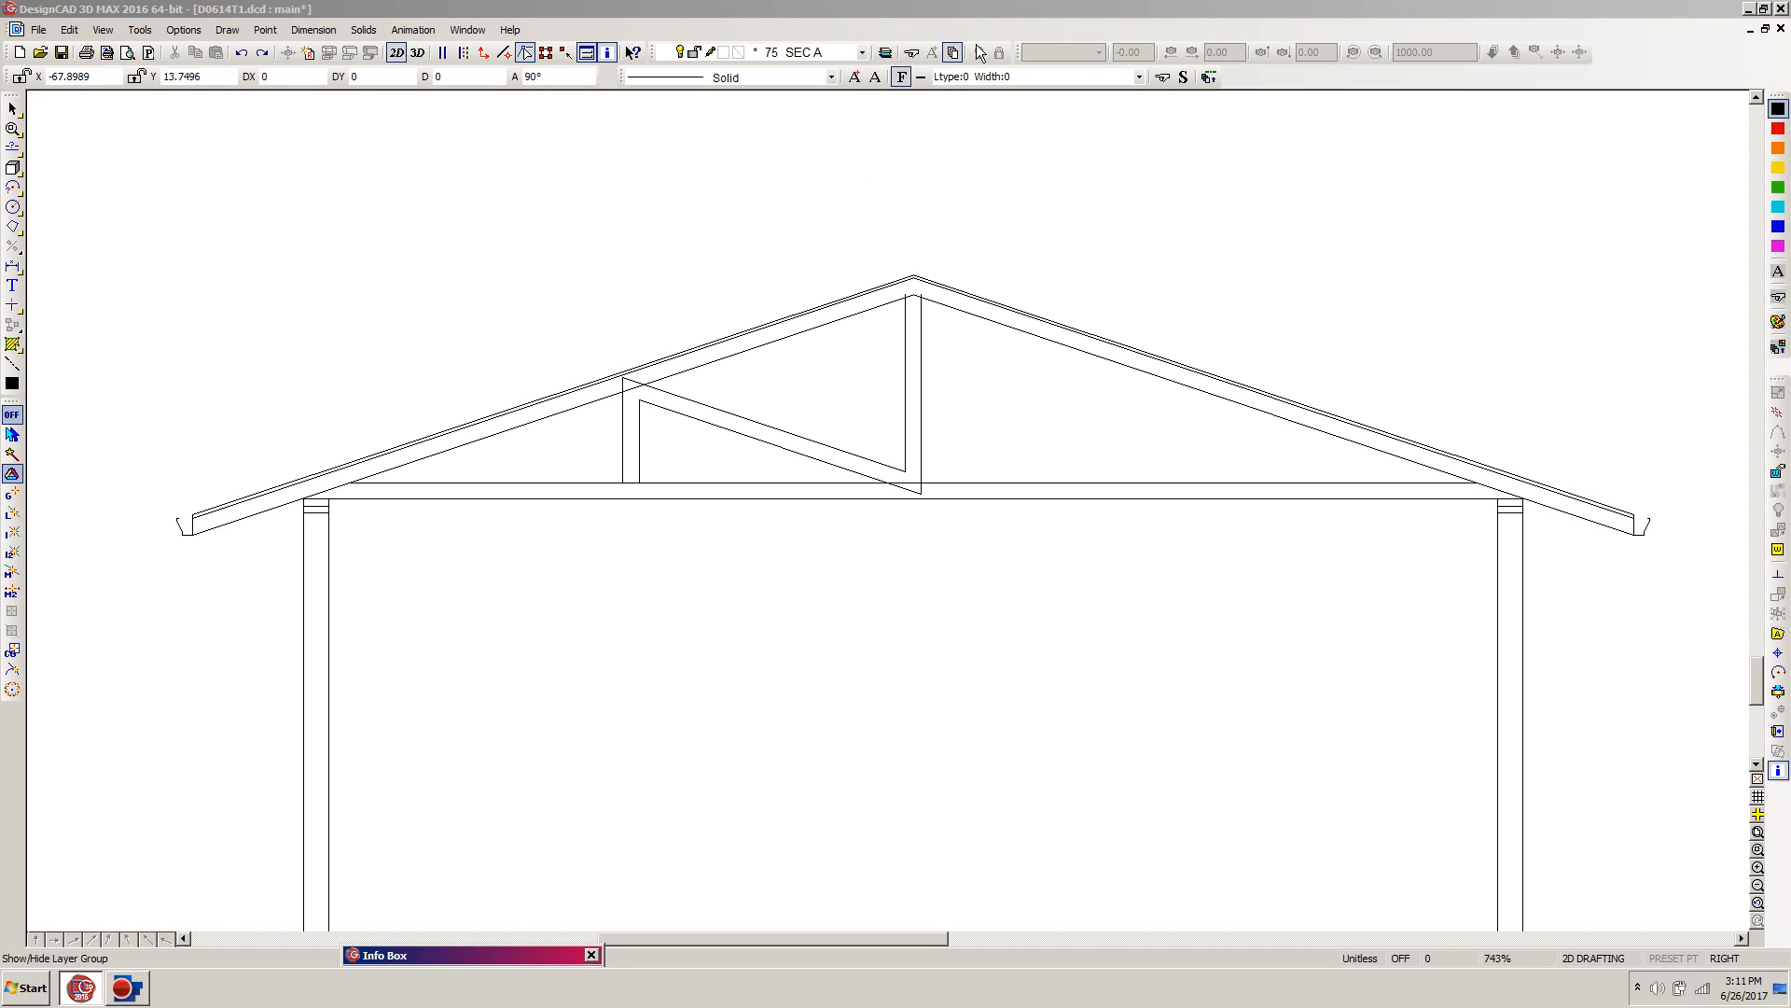
pyautogui.click(996, 4)
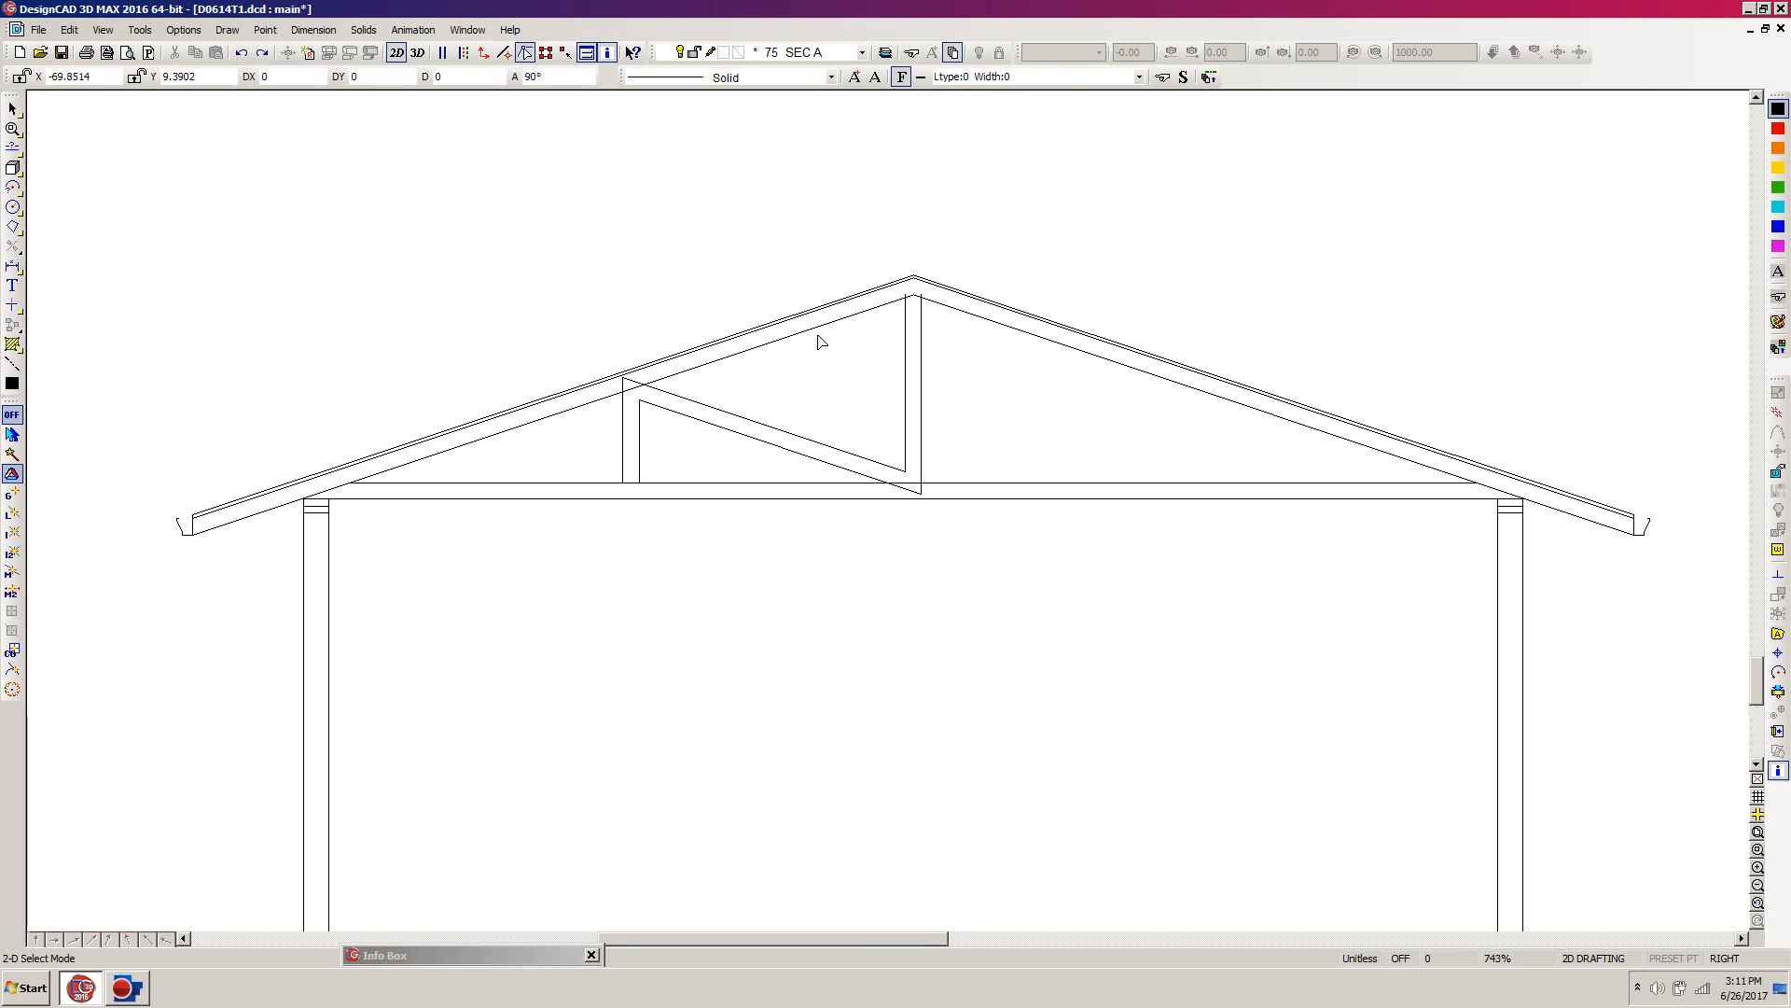
# Trim the outer short-post line with the upper diagonal line, and the lower diagonal line with the right centre-post line
pyautogui.click(770, 430)
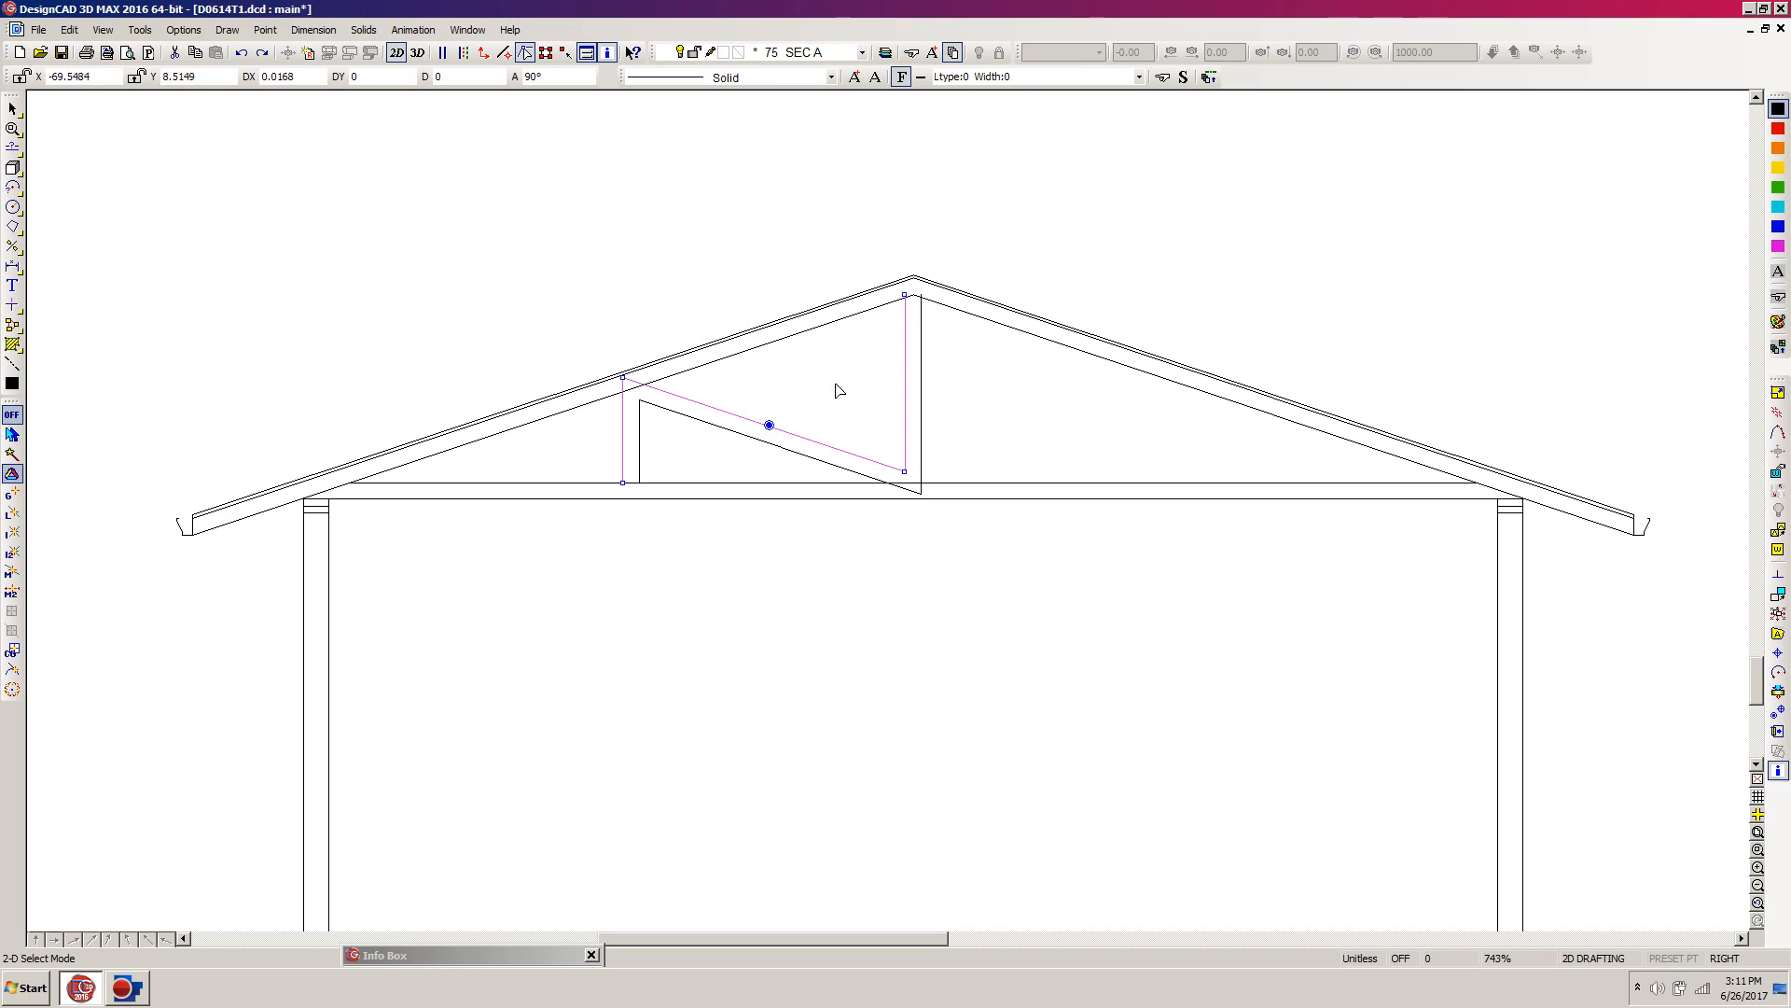
pyautogui.click(927, 402)
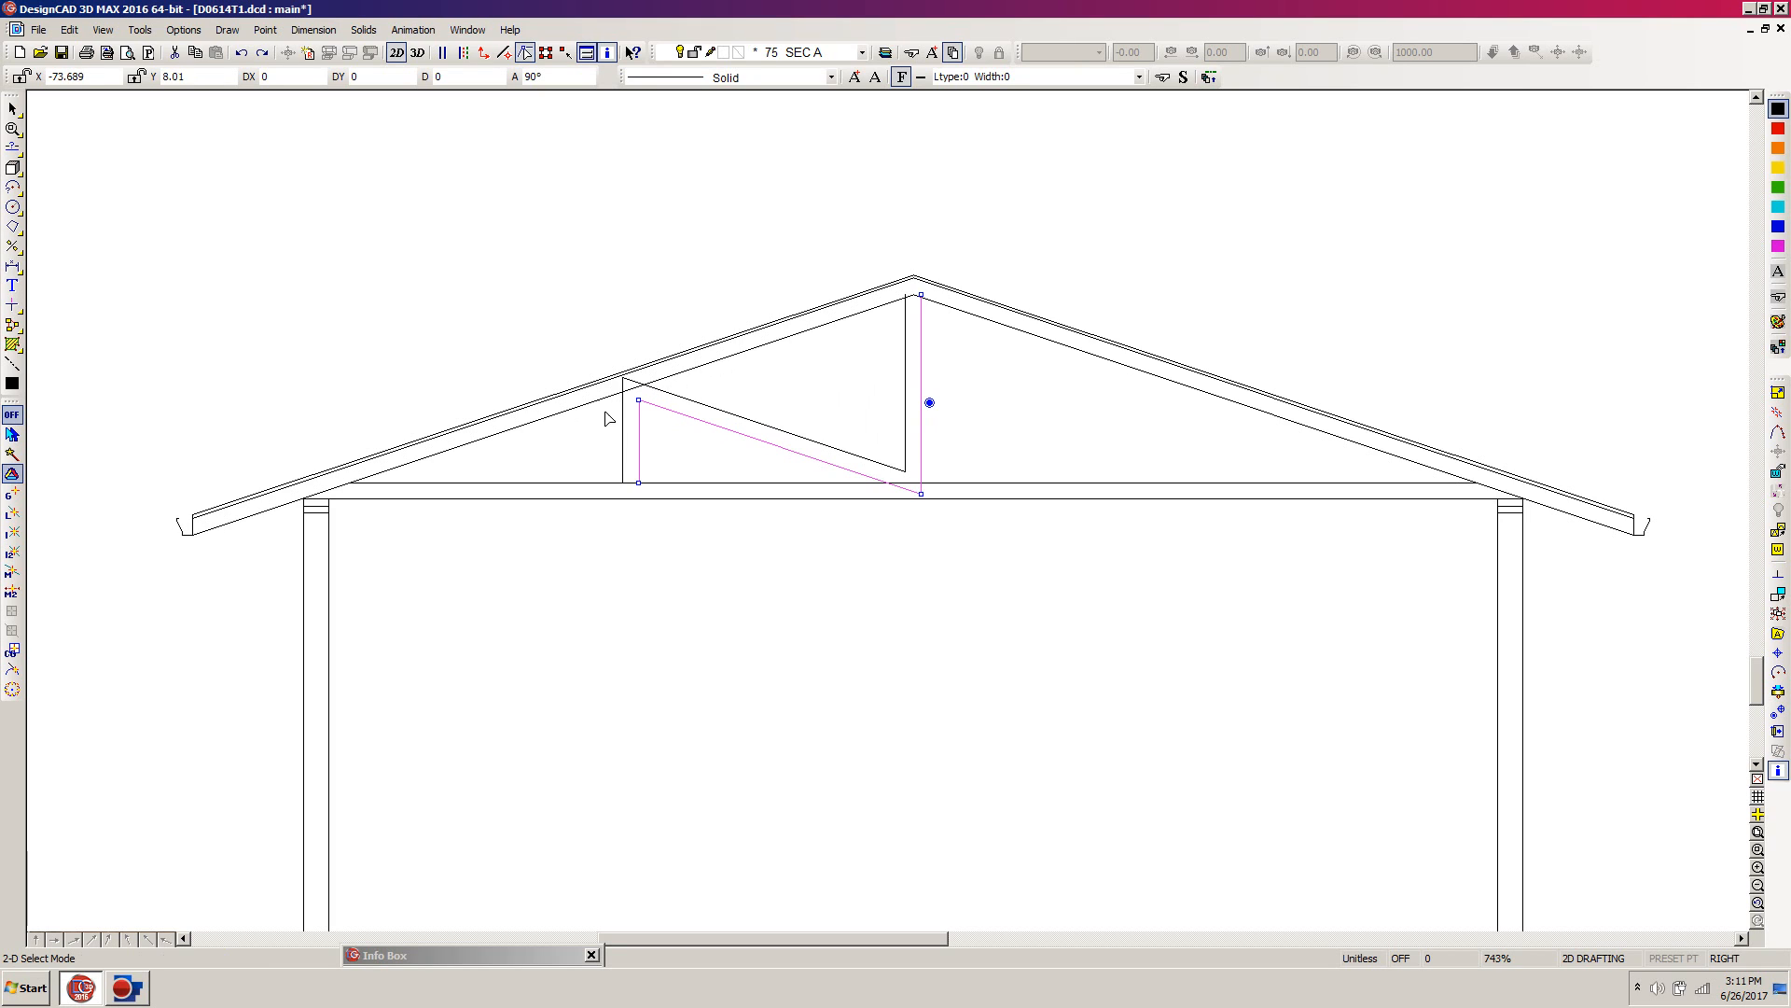
pyautogui.press('Escape')
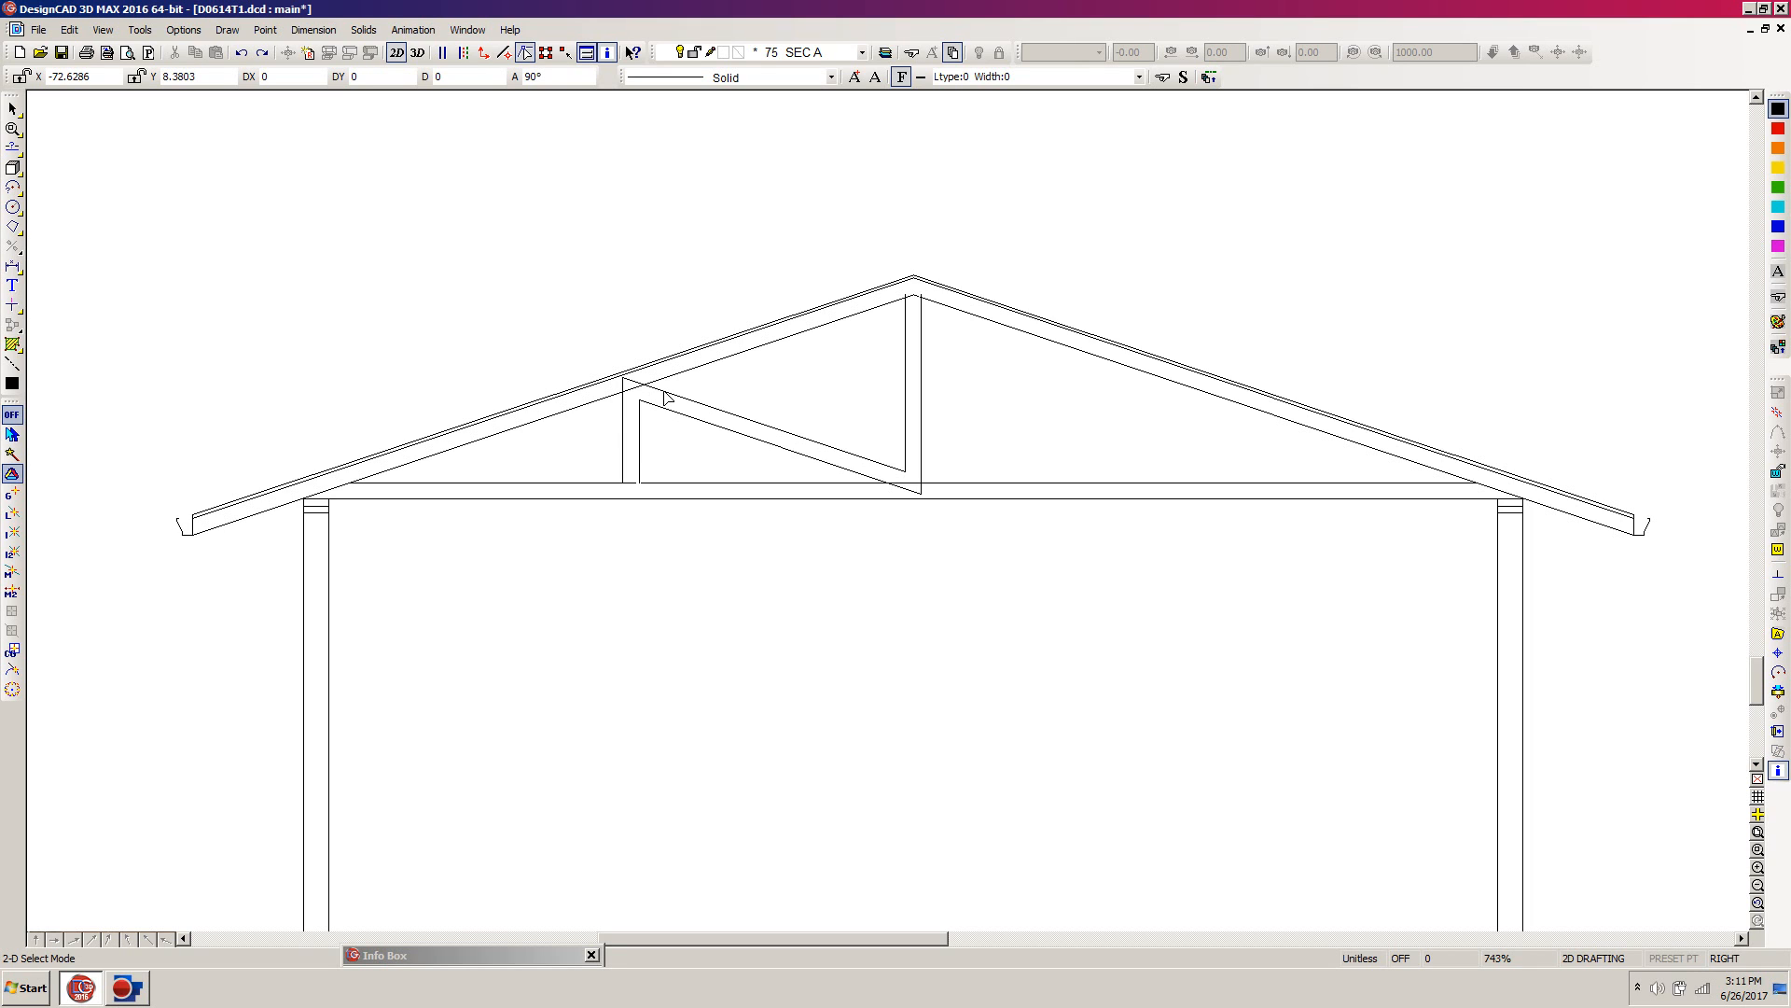
pyautogui.press('t')
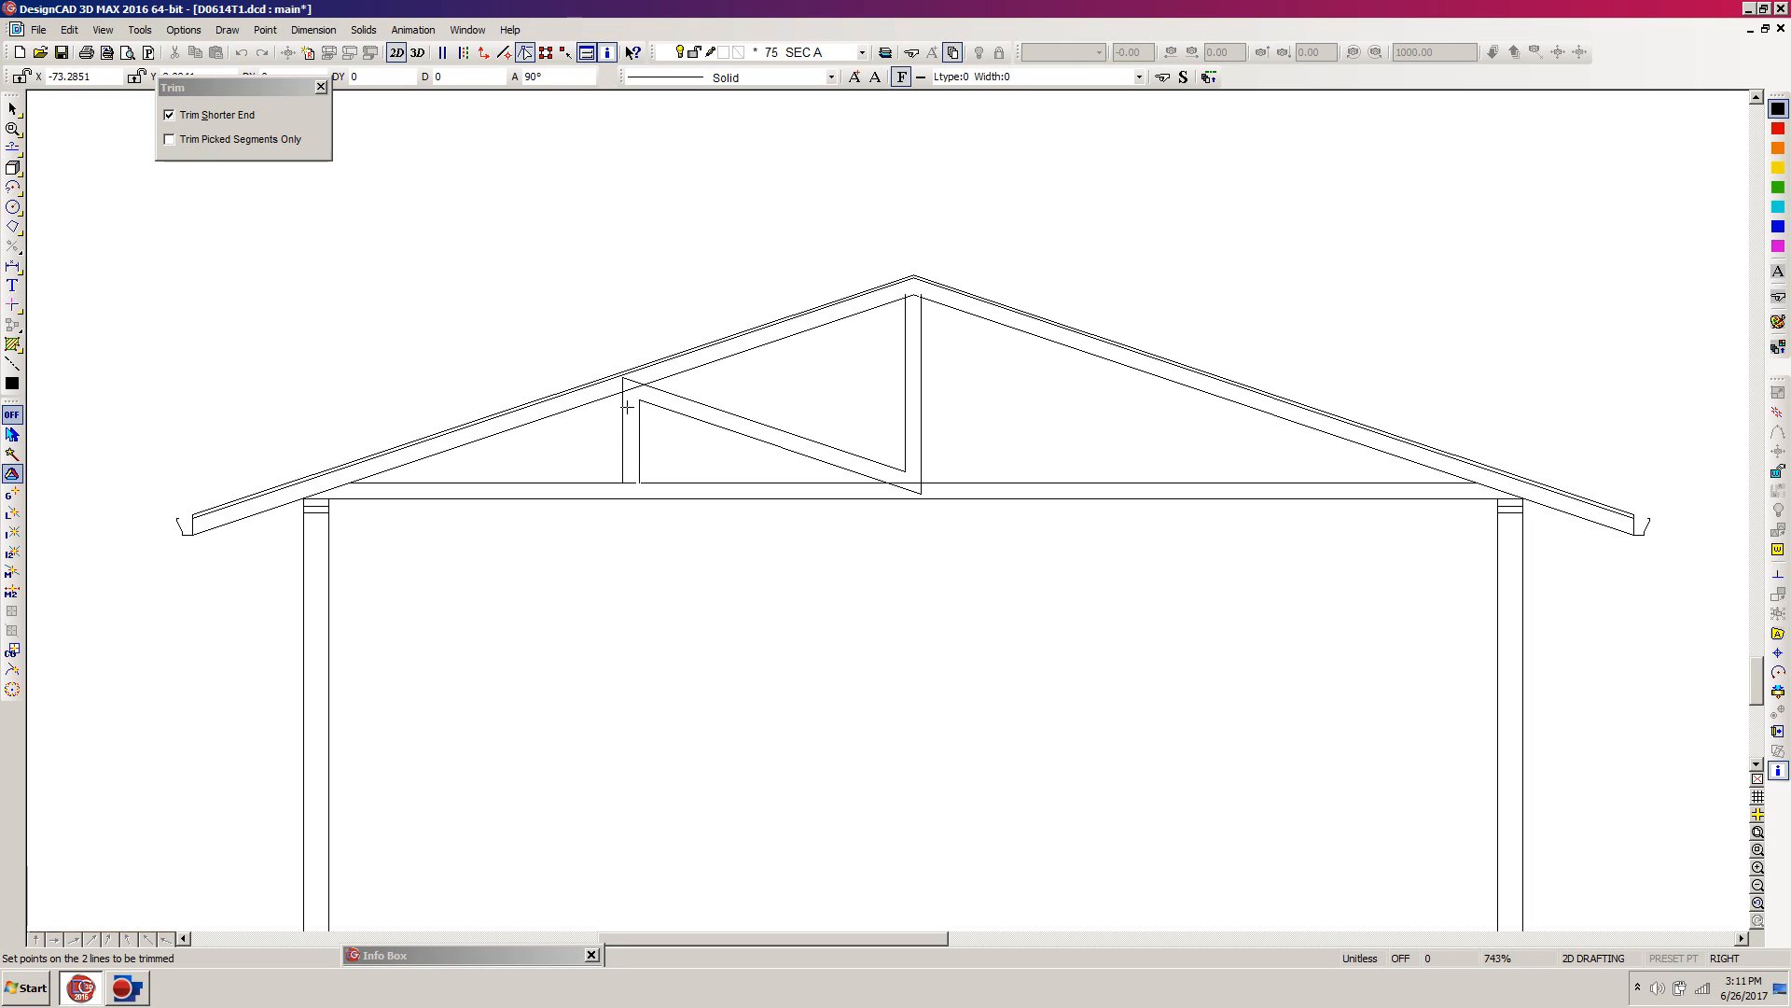
pyautogui.click(618, 407)
pyautogui.click(668, 392)
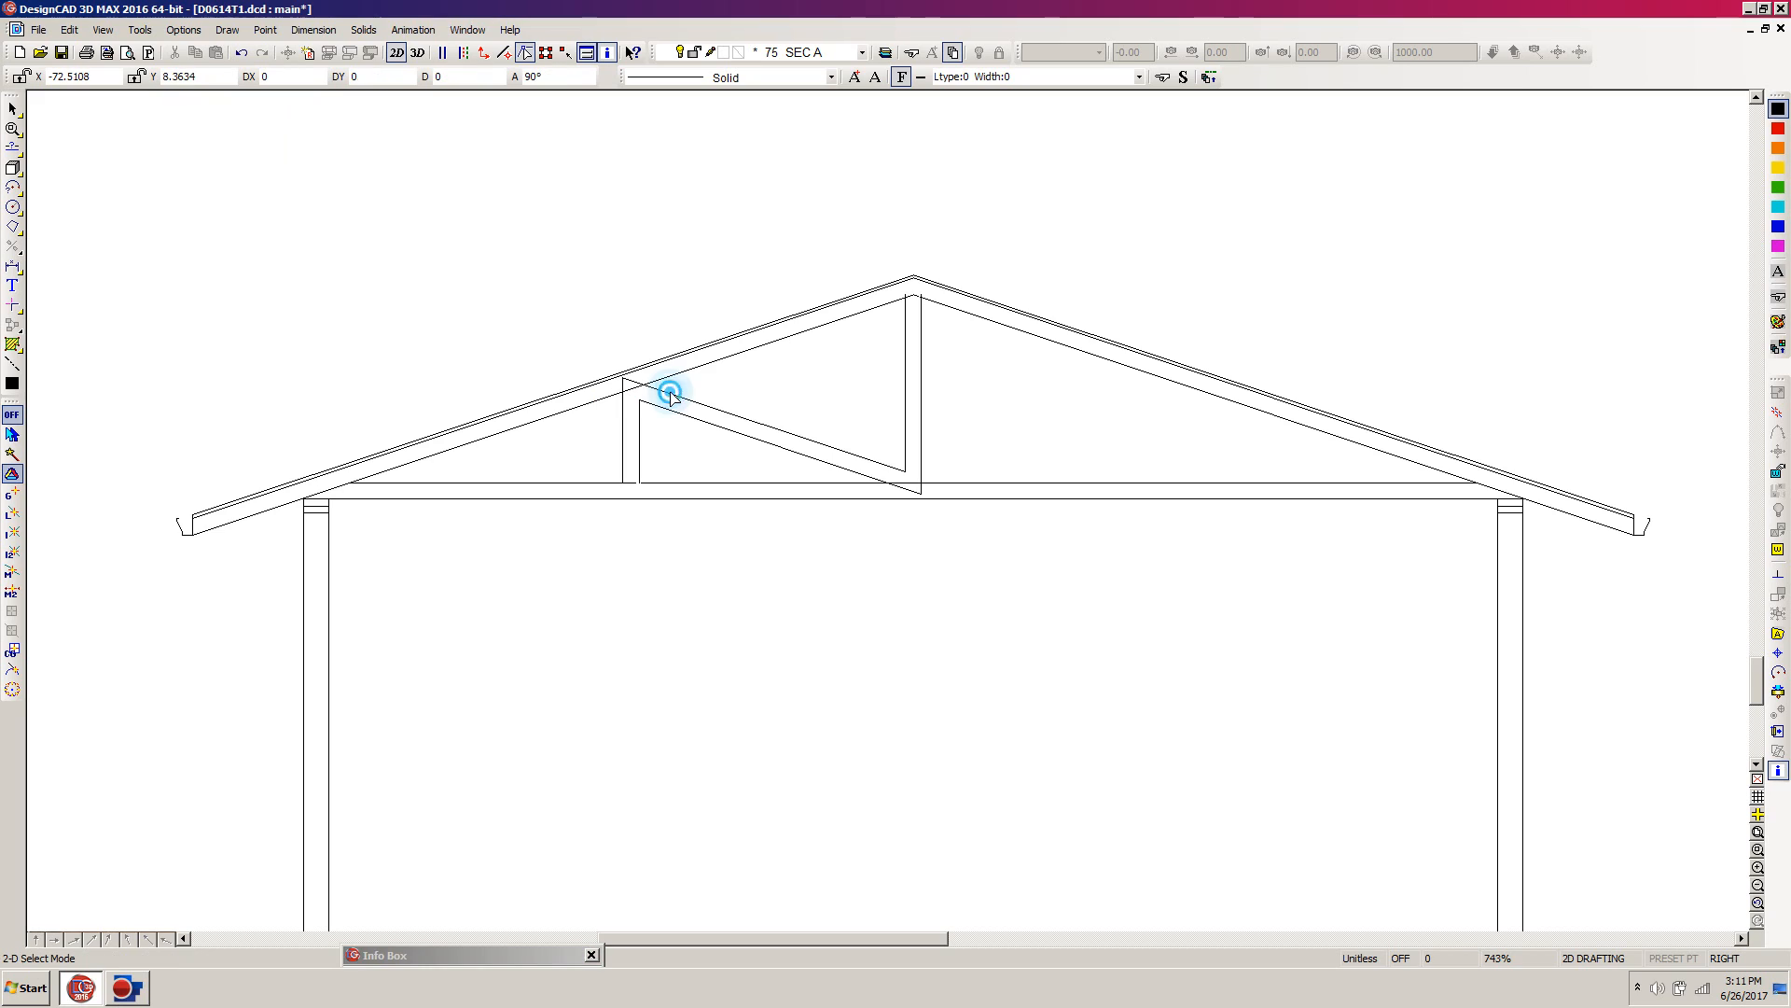
pyautogui.press('t')
pyautogui.click(853, 472)
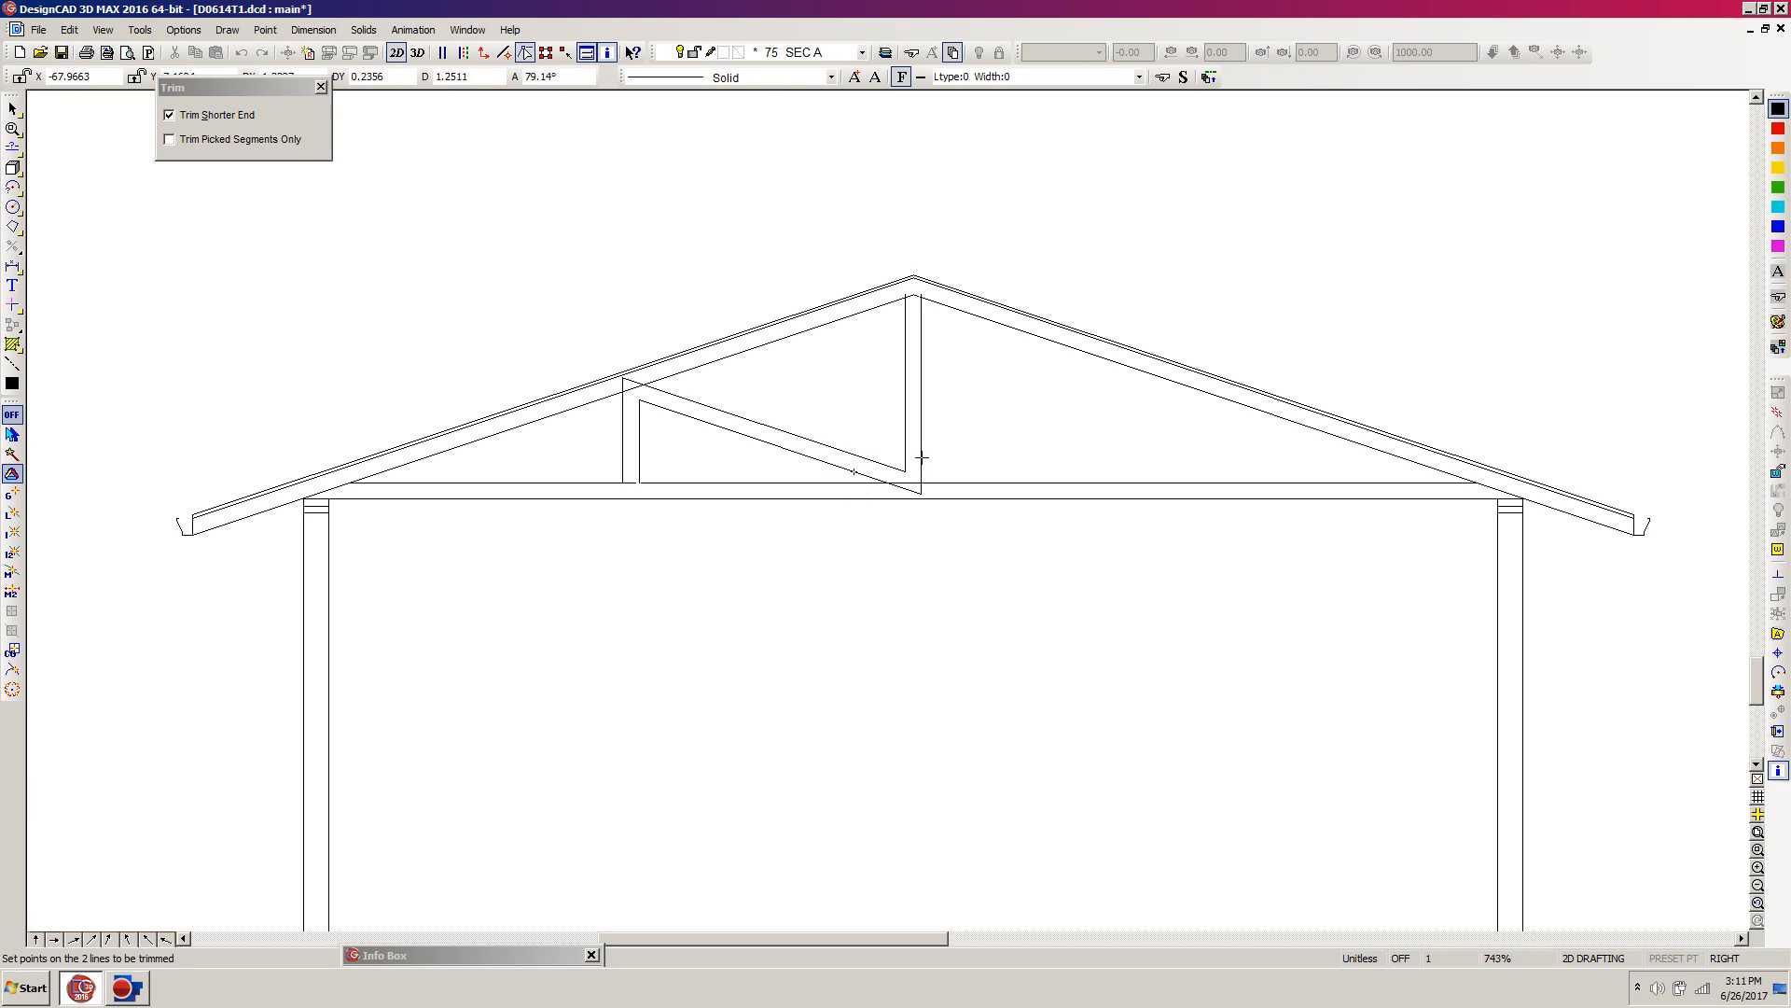
pyautogui.click(922, 458)
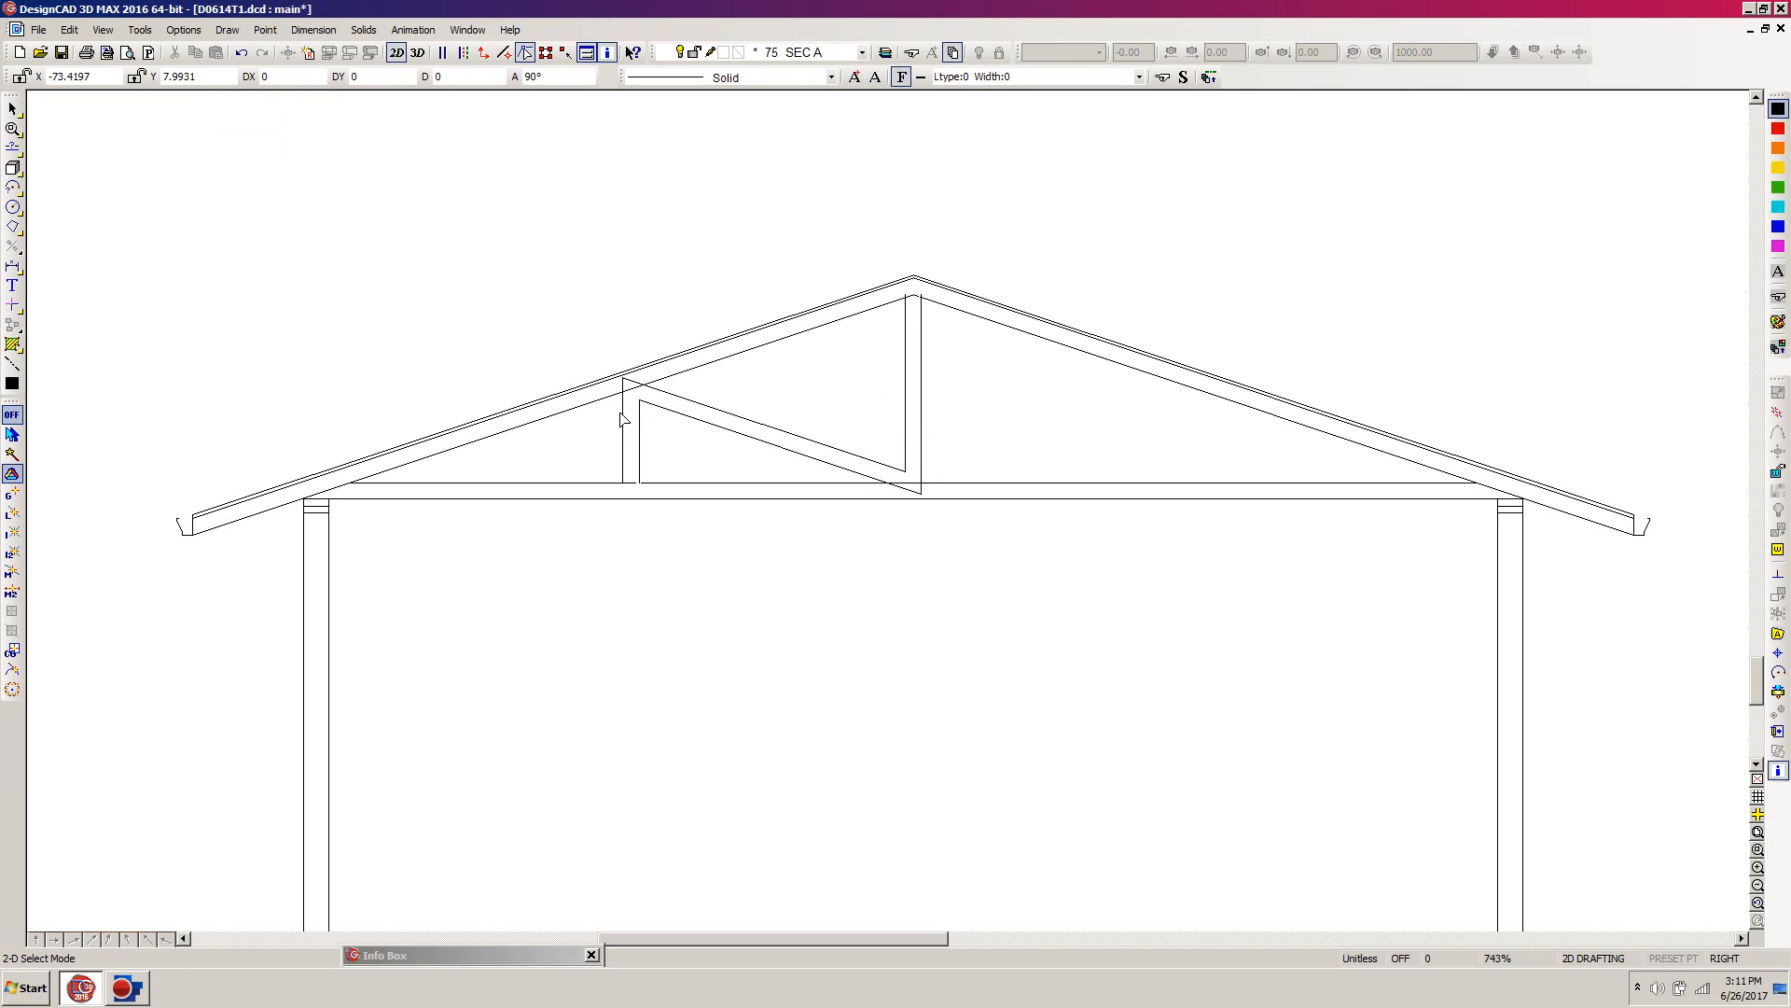
# Trim the short post's outer line and the upper diagonal line at the left roof half's lower slope line
pyautogui.press('t')
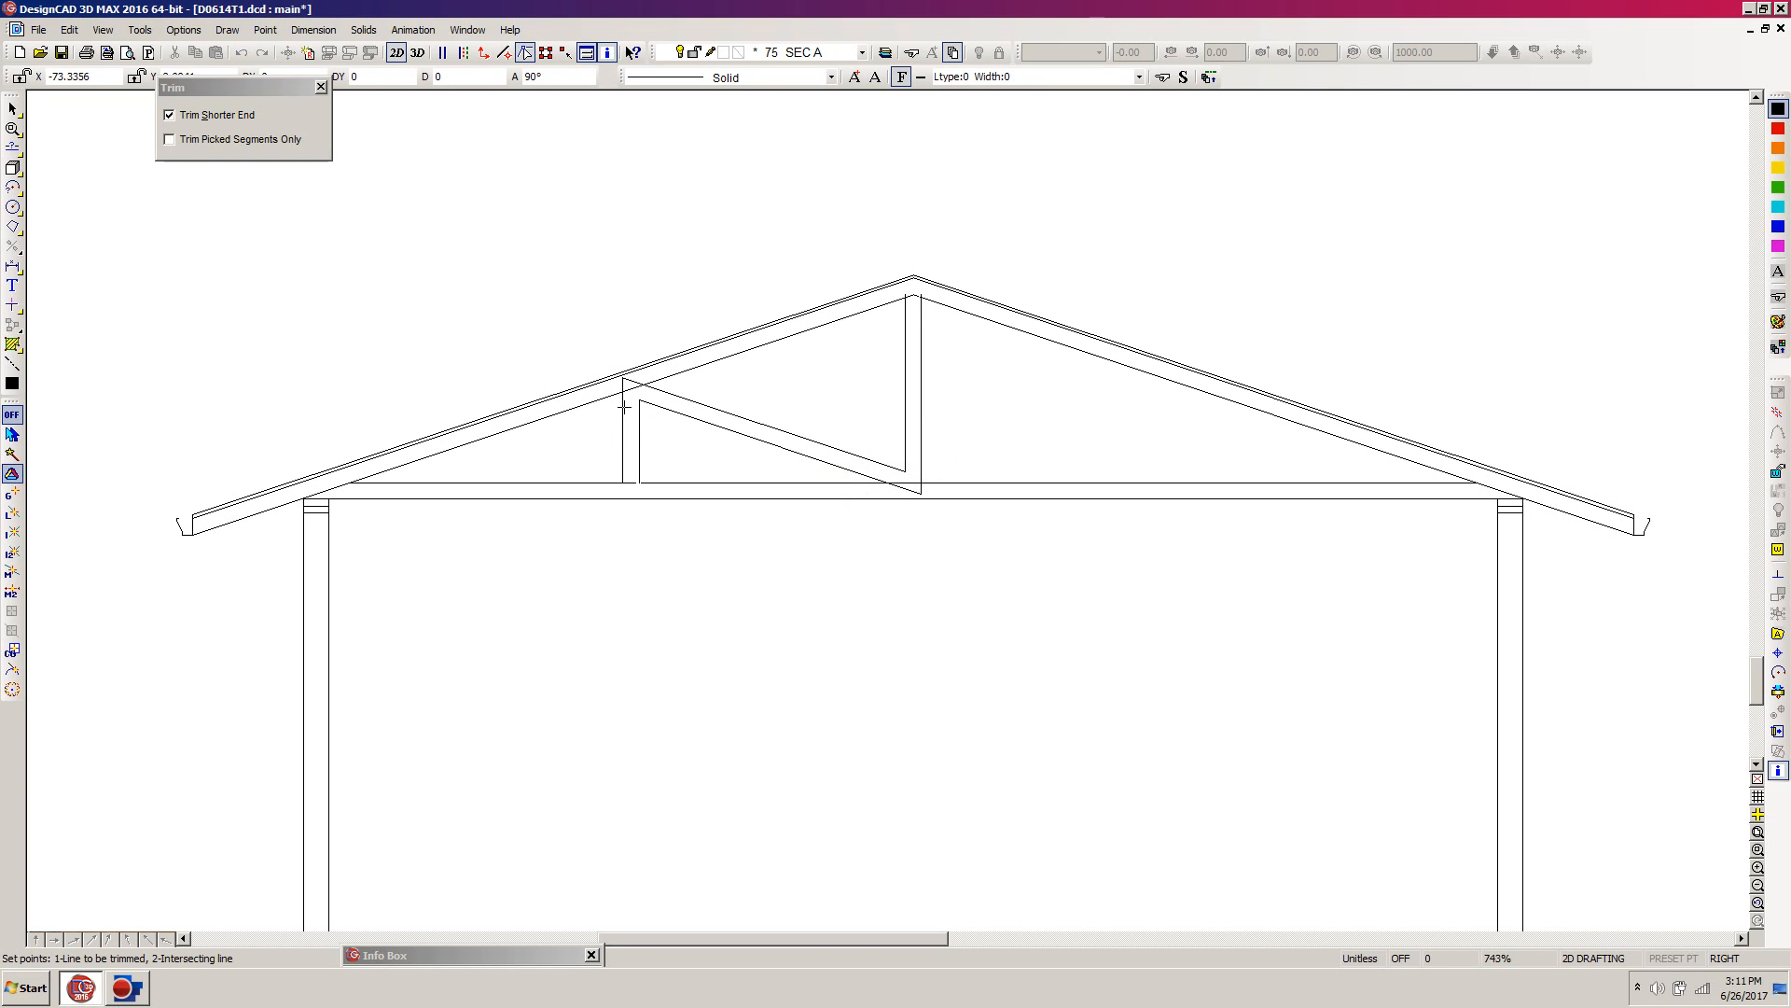
pyautogui.click(623, 407)
pyautogui.click(606, 401)
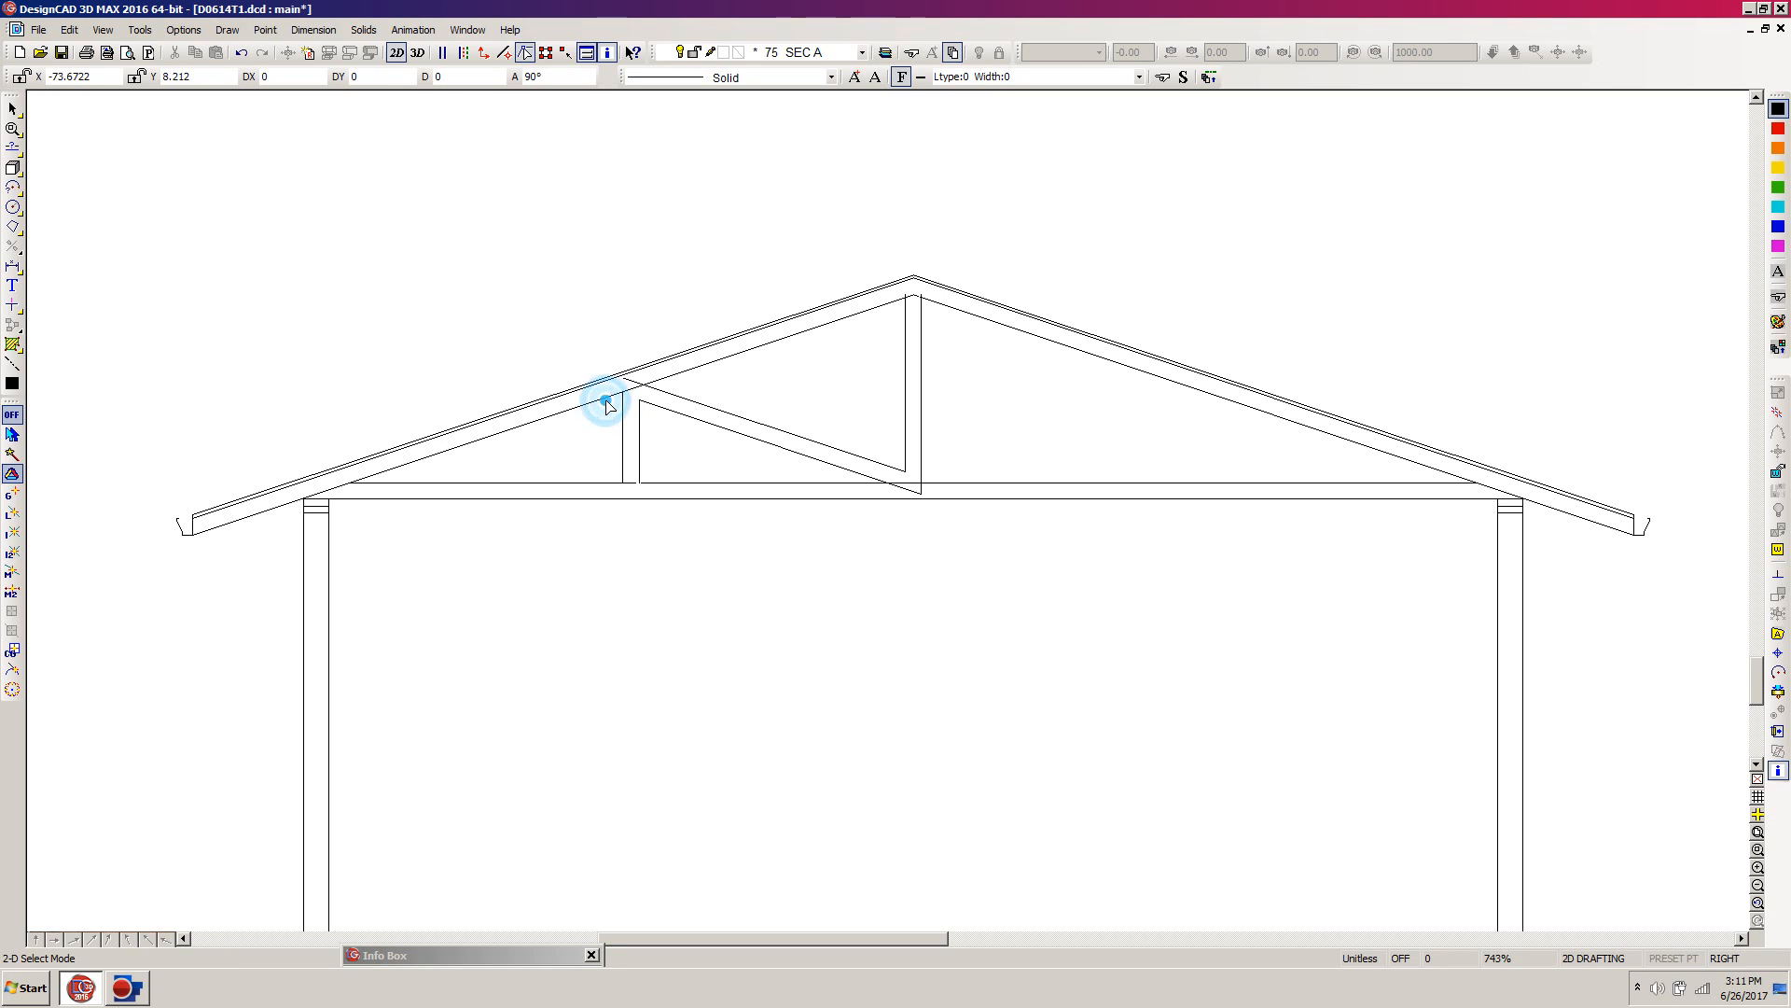
pyautogui.press('t')
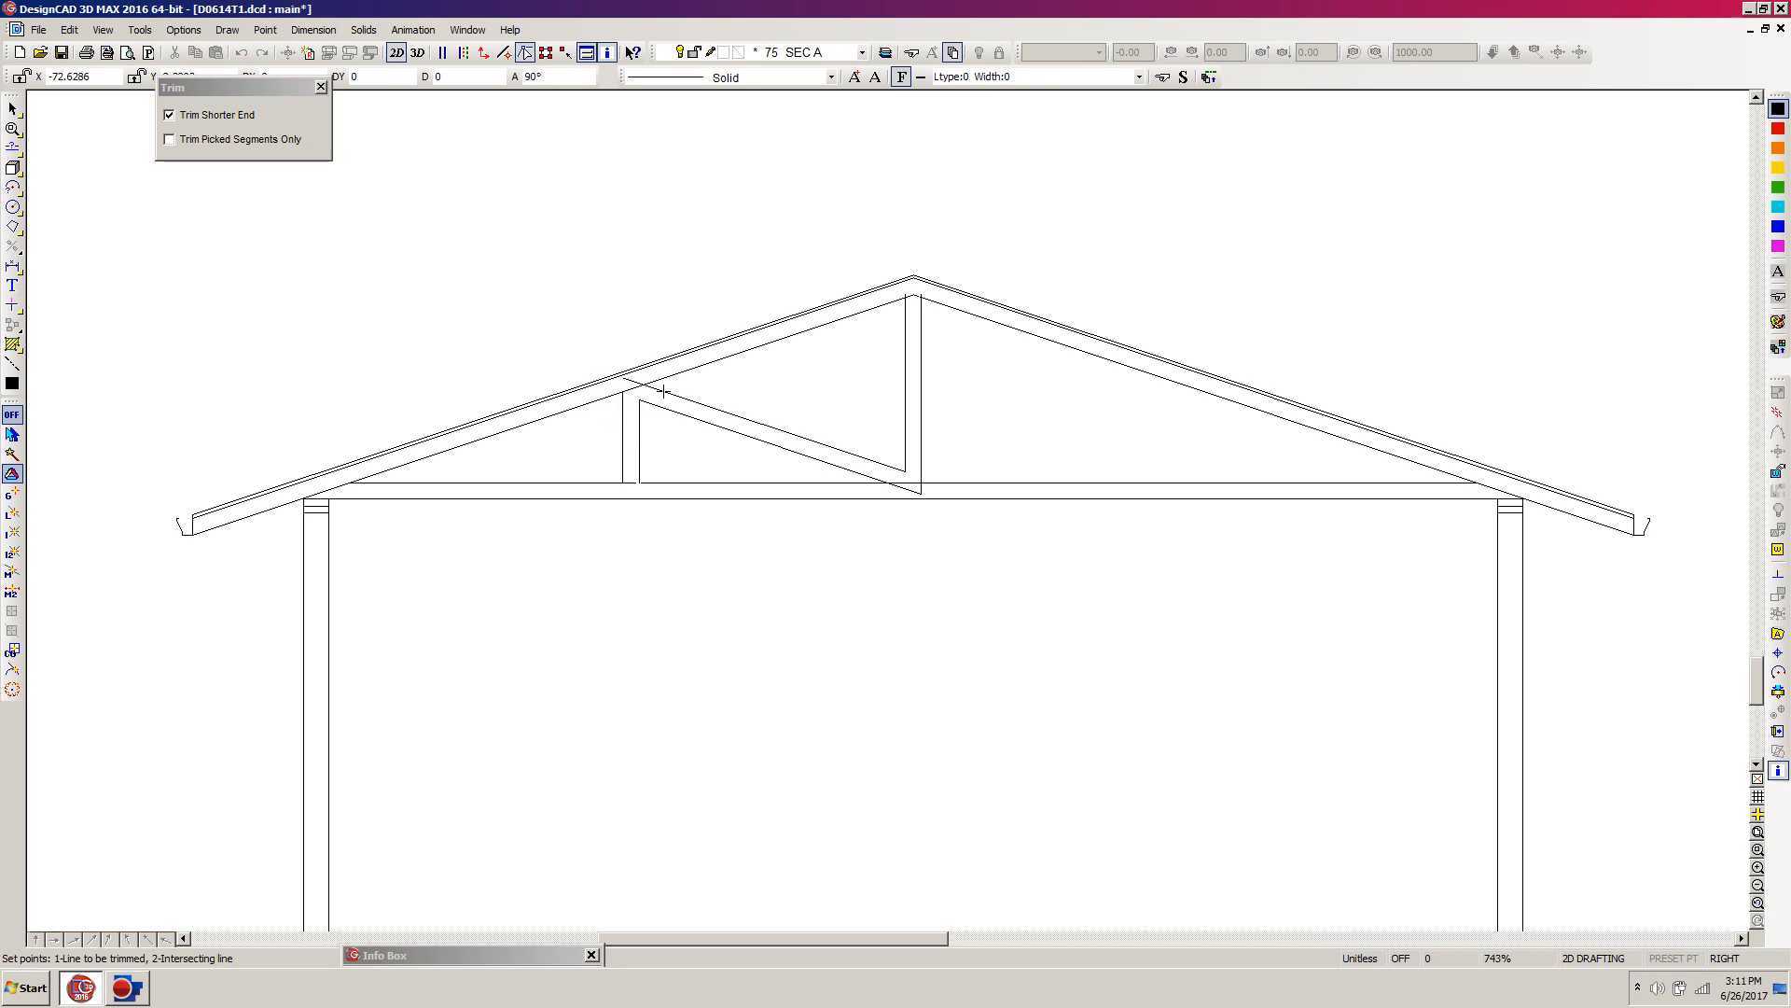
pyautogui.click(662, 390)
pyautogui.click(668, 374)
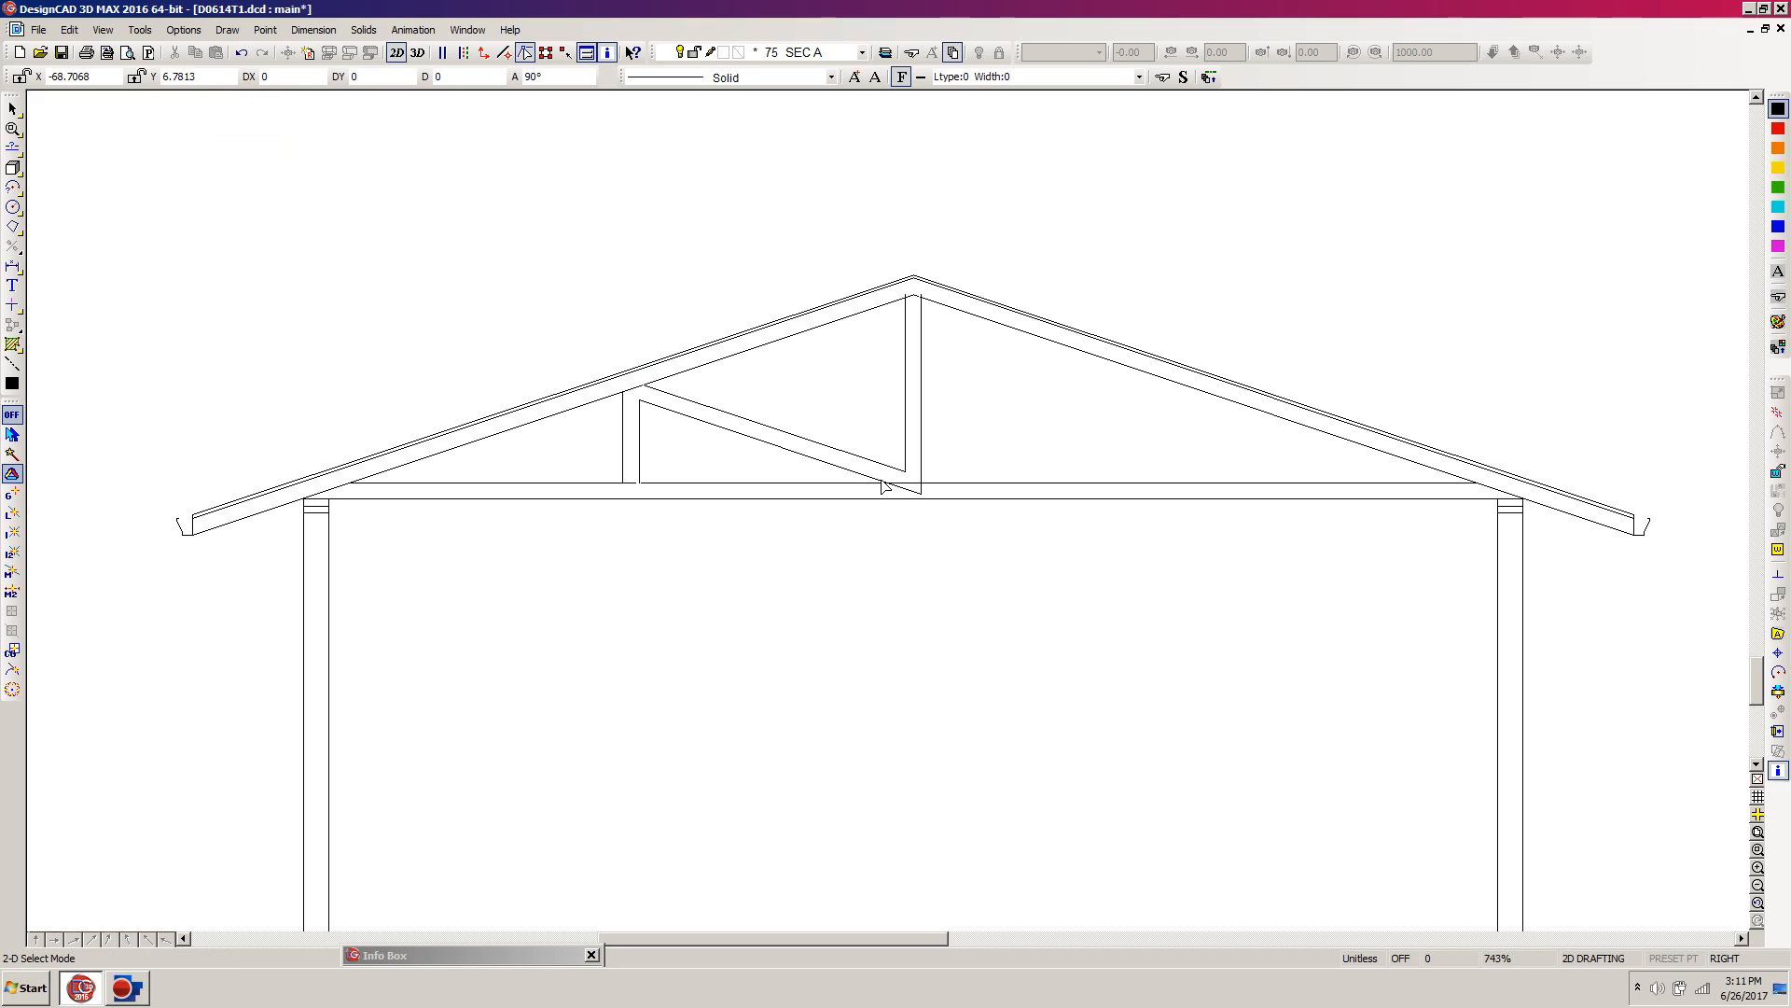
# Trim the lower diagonal line and the centre post's right line at the upper line of the bottom chord
pyautogui.press('t')
pyautogui.click(851, 471)
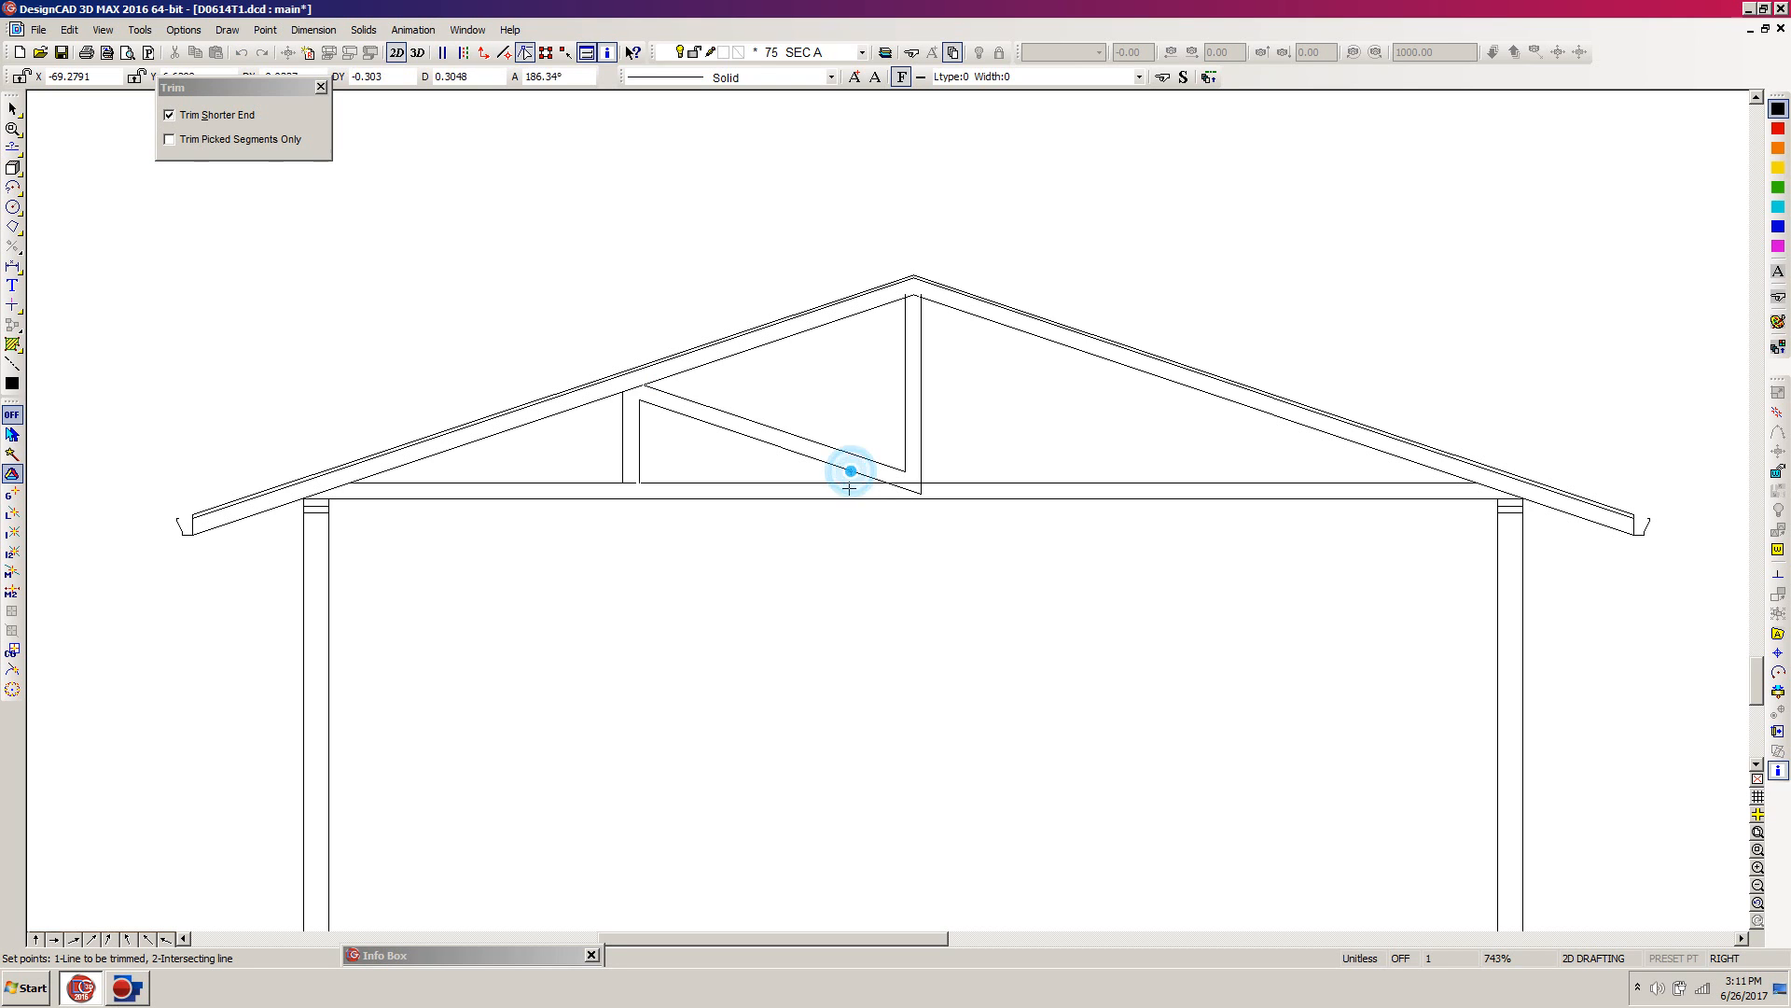
pyautogui.click(848, 484)
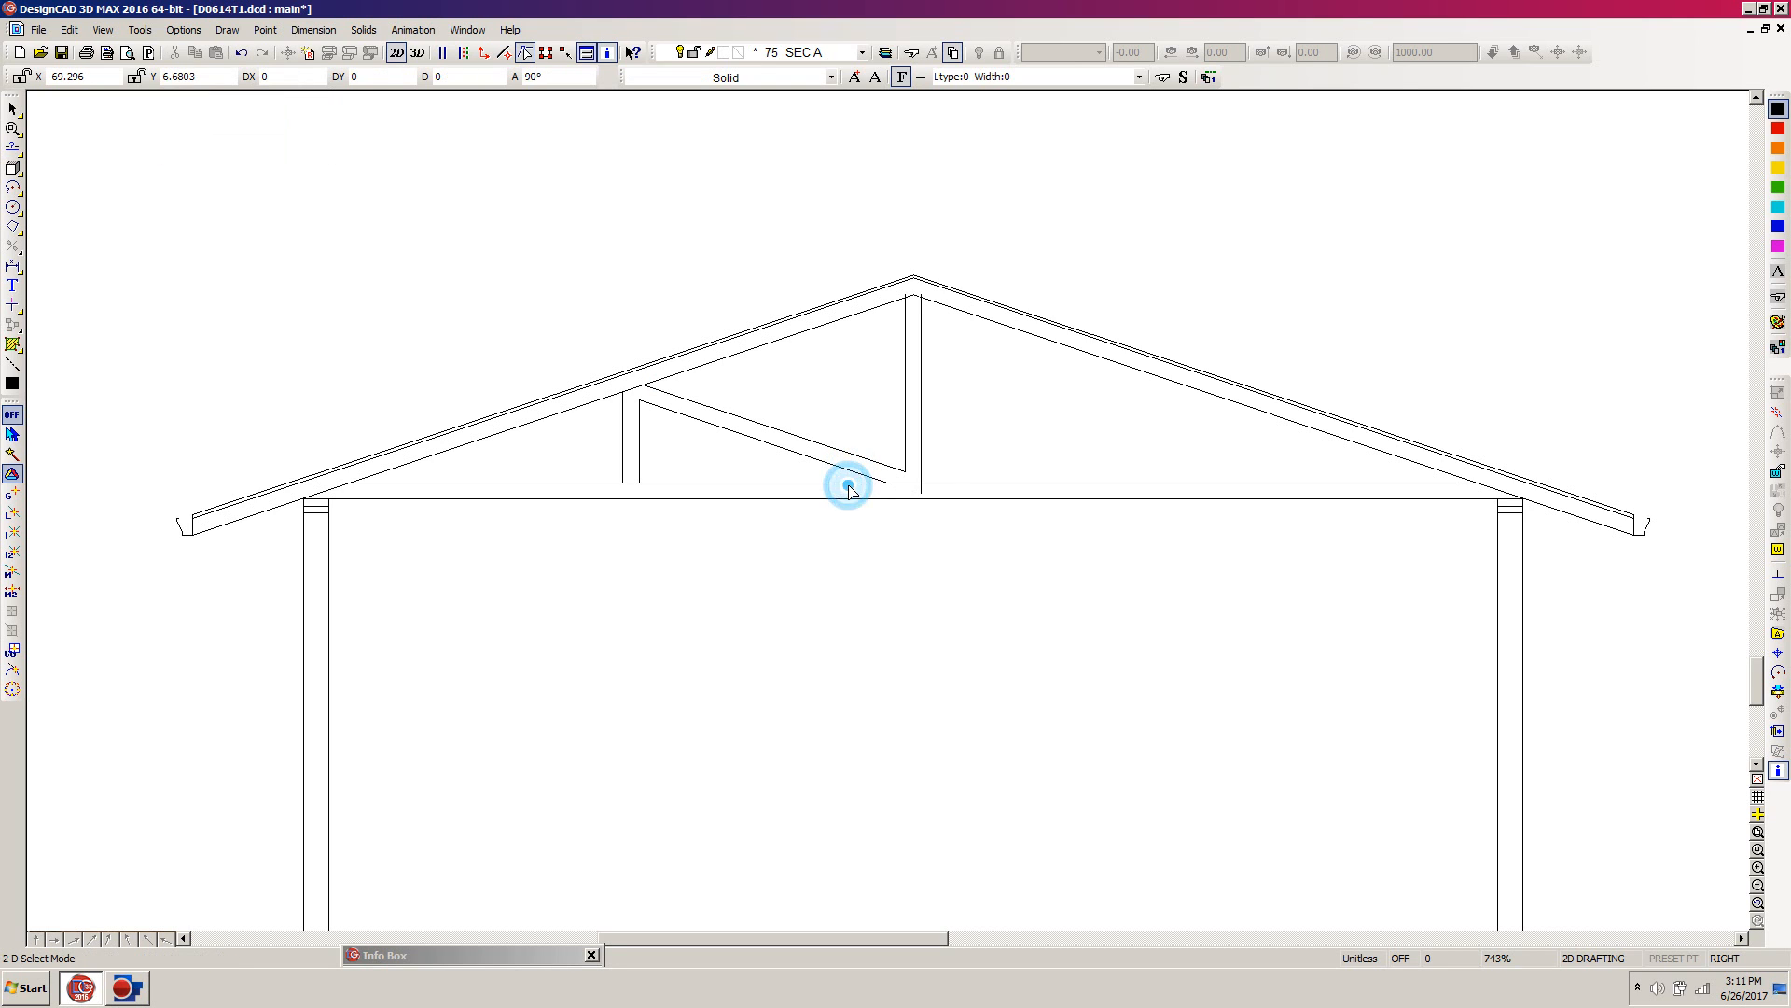
pyautogui.press('t')
pyautogui.click(922, 462)
pyautogui.click(944, 482)
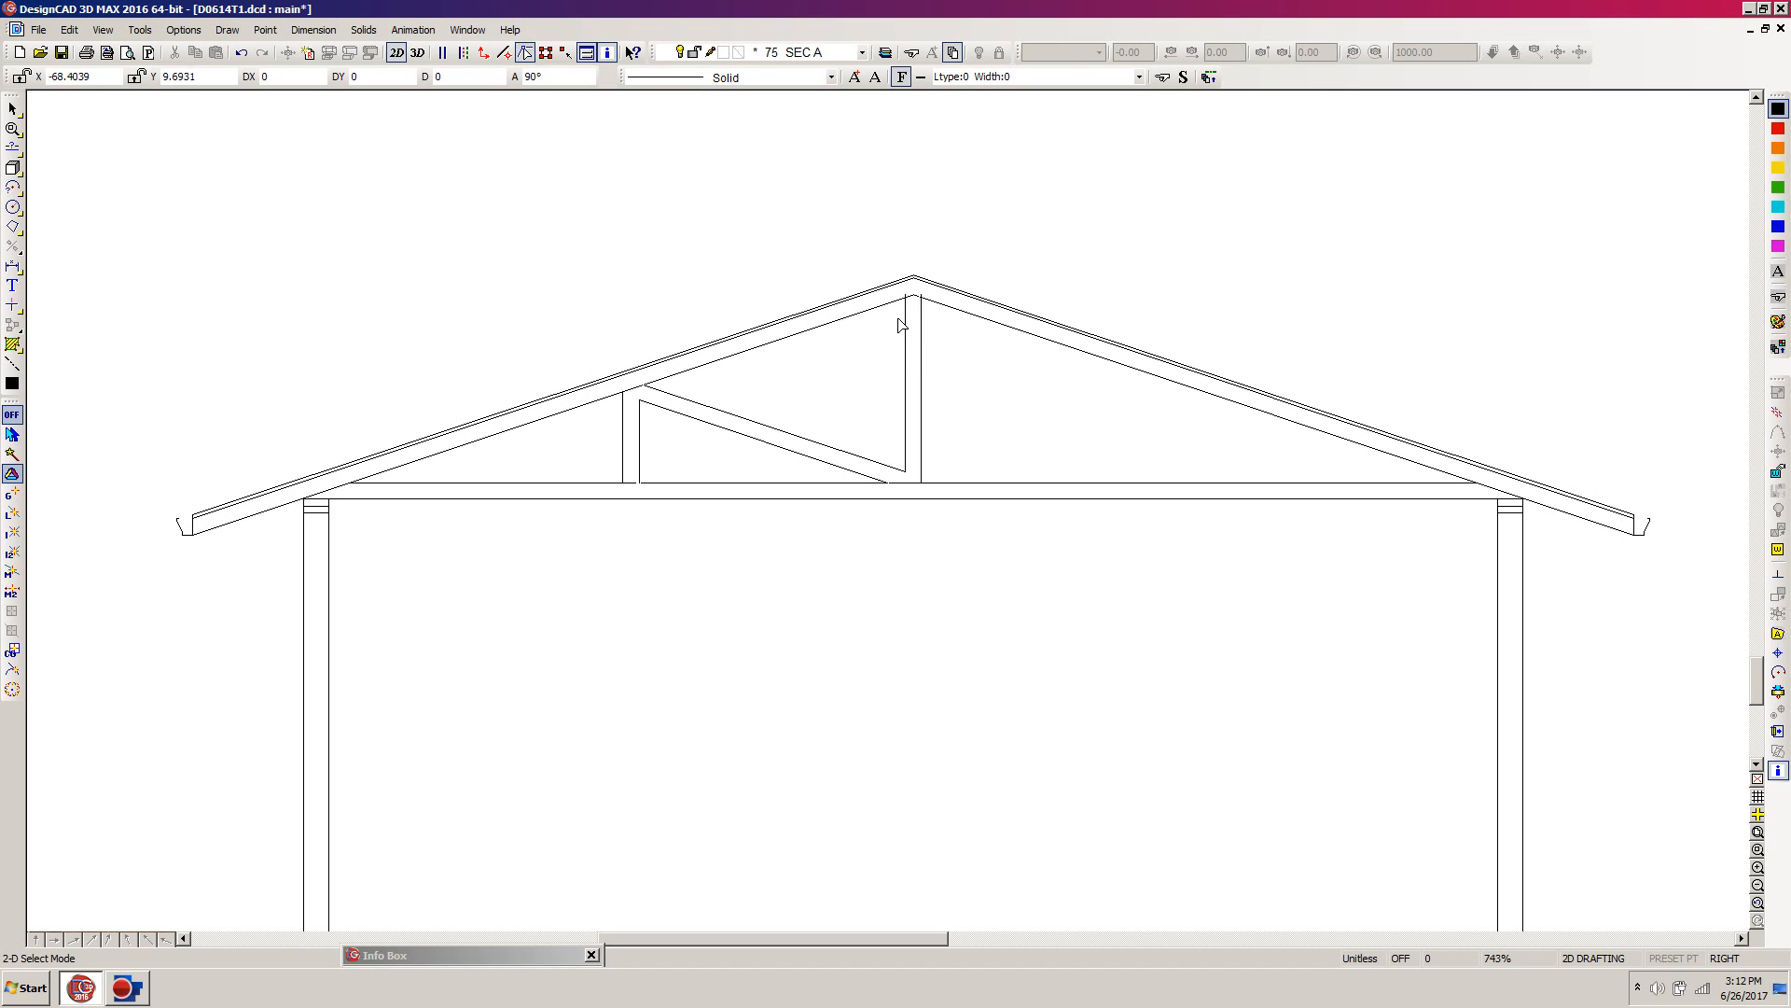
# Trim the centre post's left line at the lower roof slope line and delete the post's right line
pyautogui.press('t')
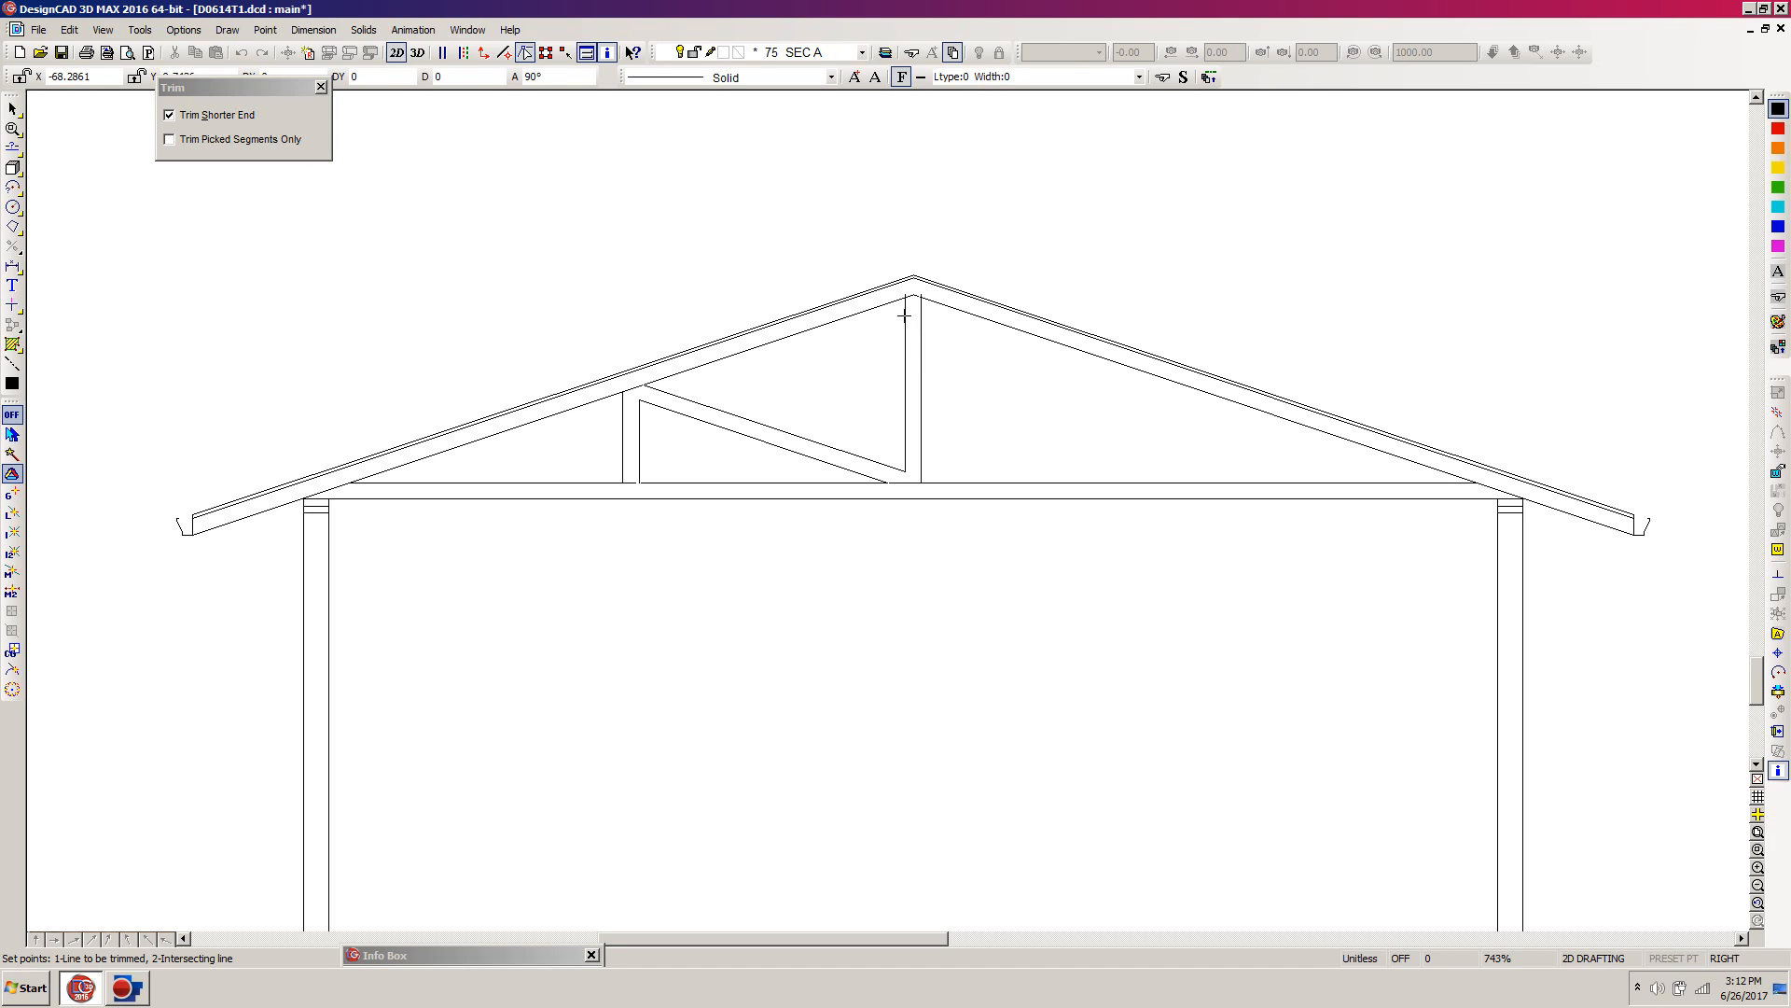
pyautogui.click(904, 316)
pyautogui.press('Escape')
pyautogui.click(924, 370)
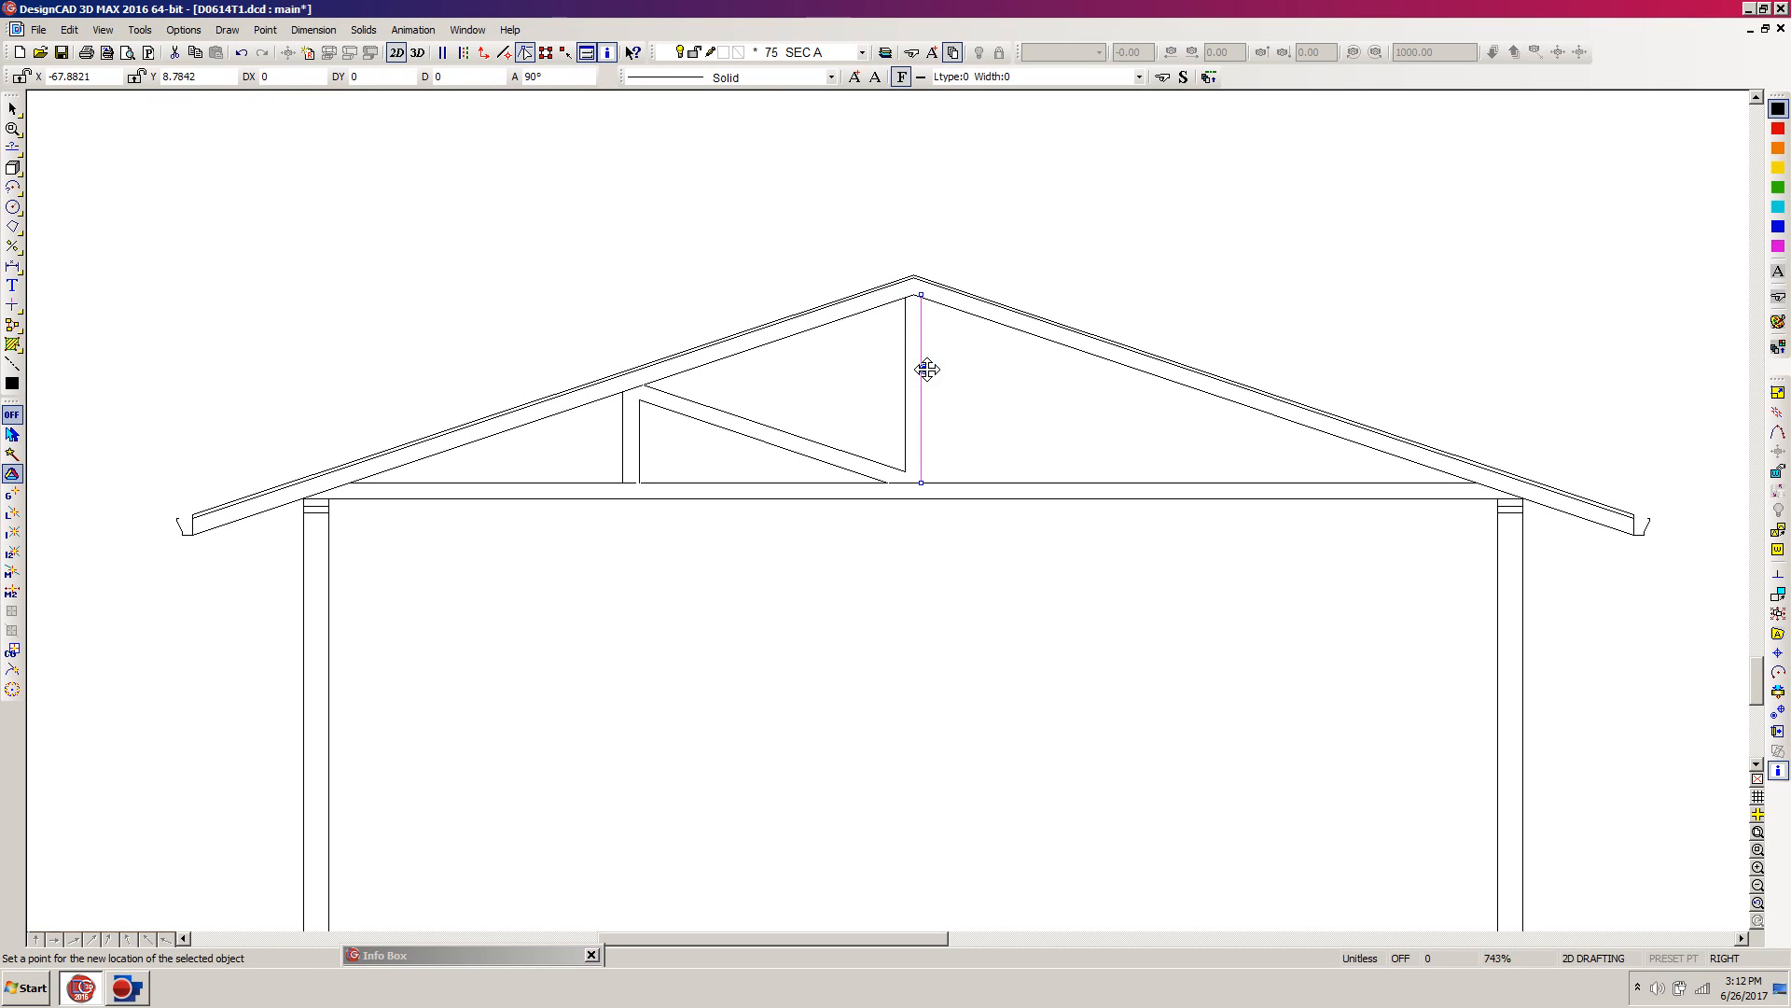
pyautogui.press('Delete')
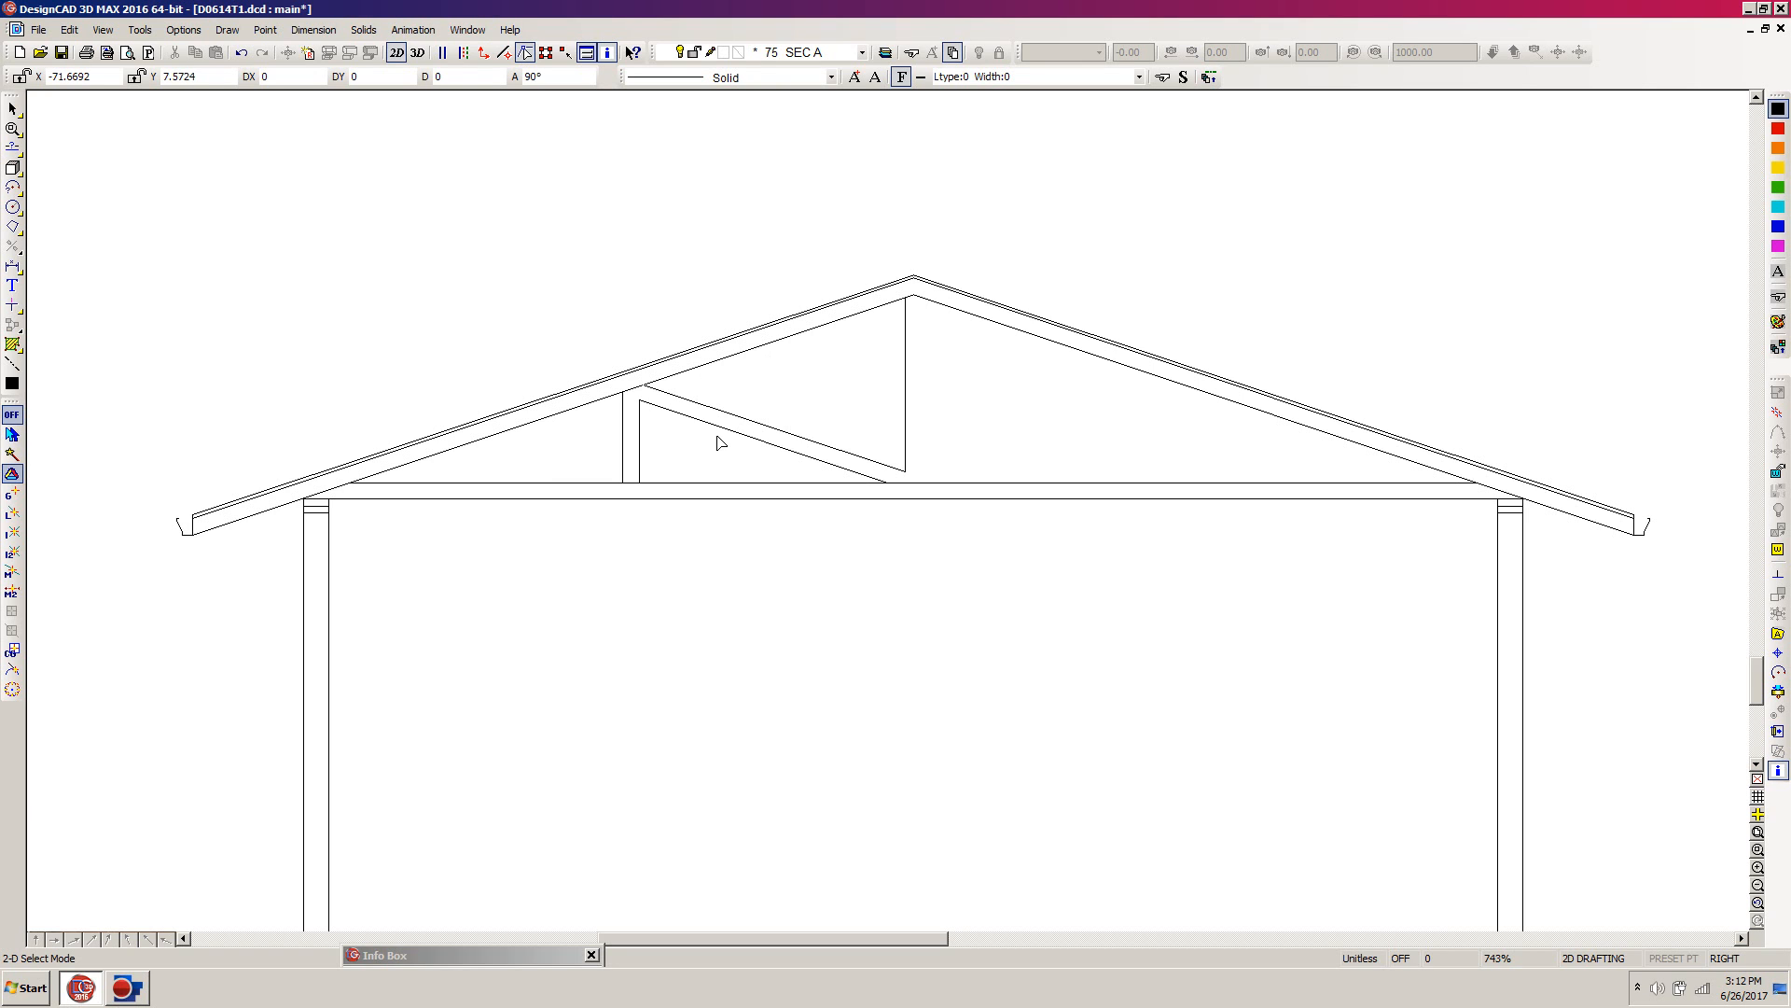
# Set the left web lines' selection handle at the inner roof peak and mirror a copy there normal to the X axis
pyautogui.moveTo(1020, 190); pyautogui.dragTo(526, 574)
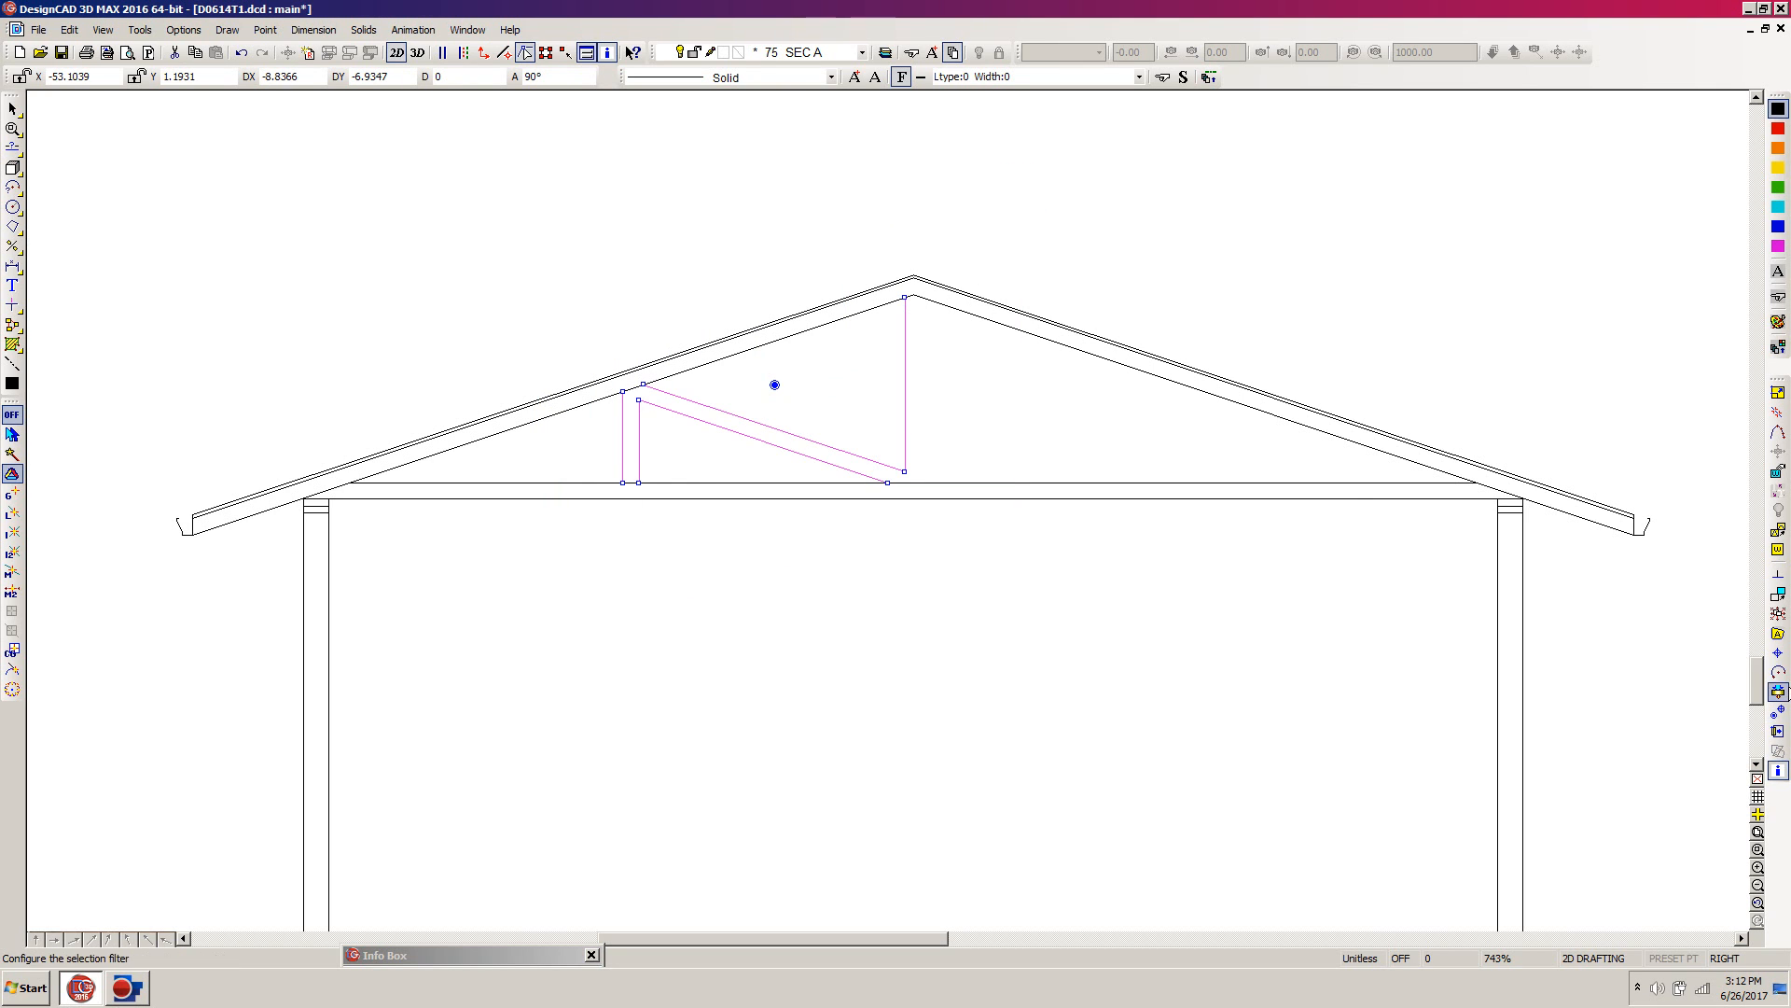
pyautogui.click(1778, 713)
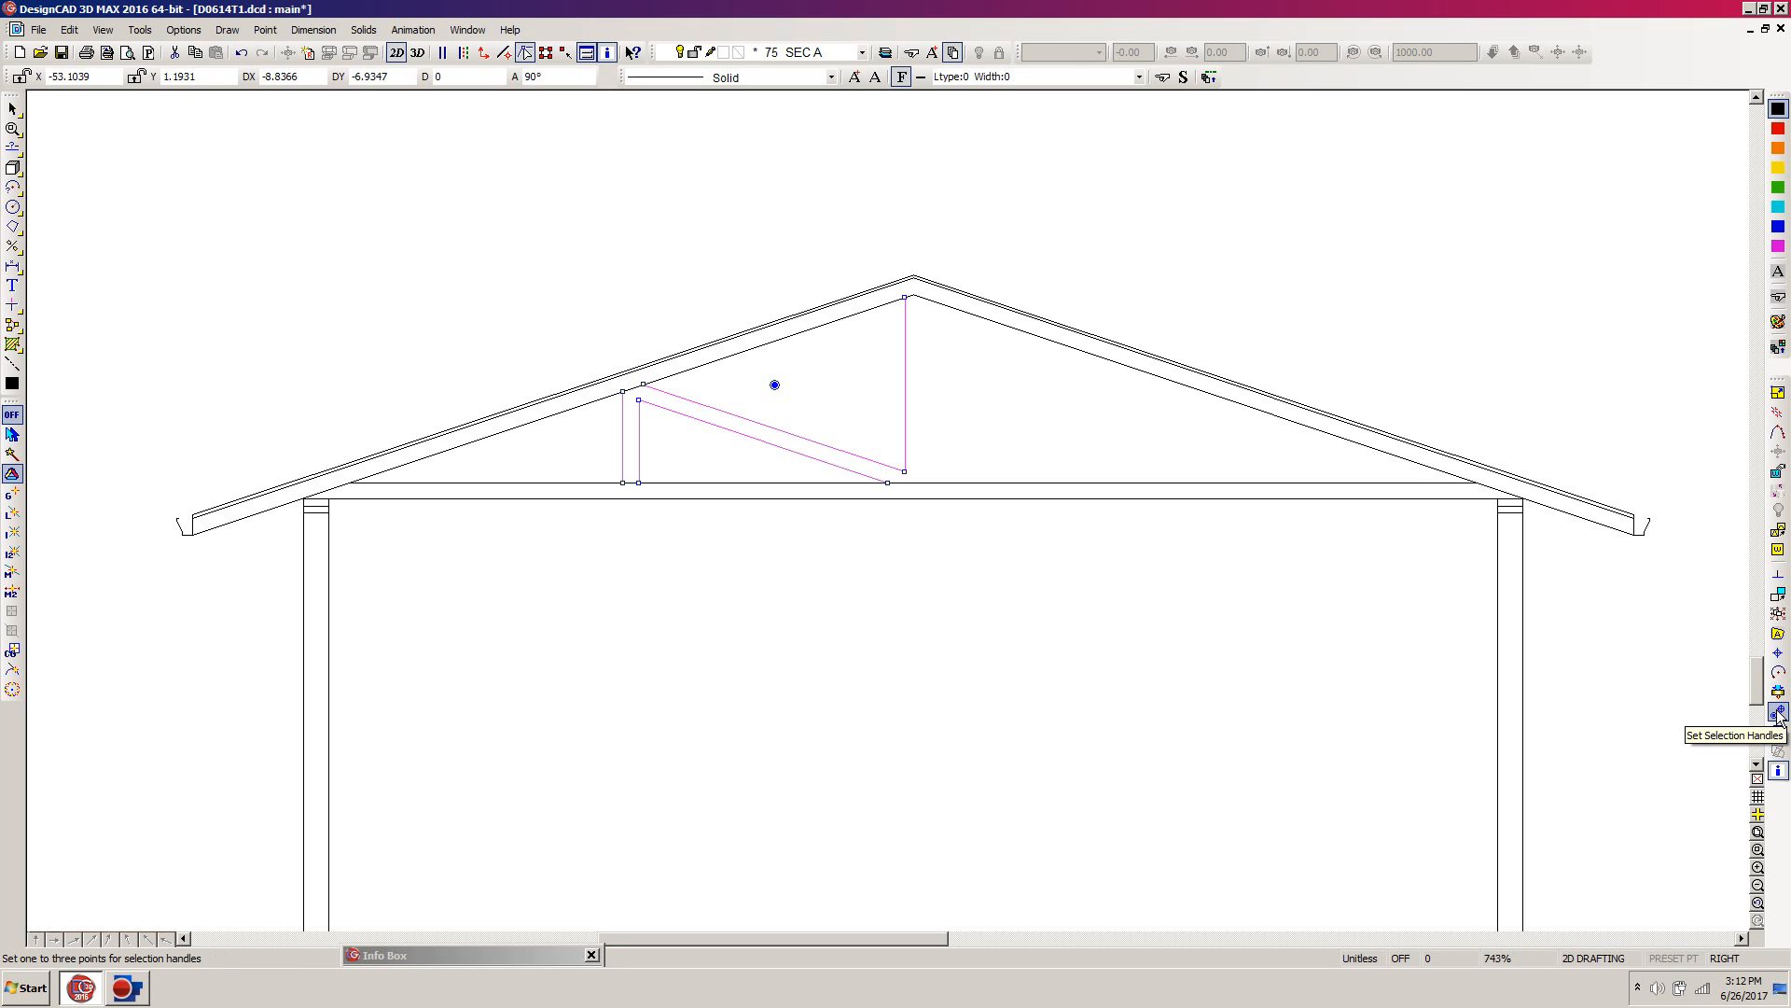
pyautogui.click(914, 294)
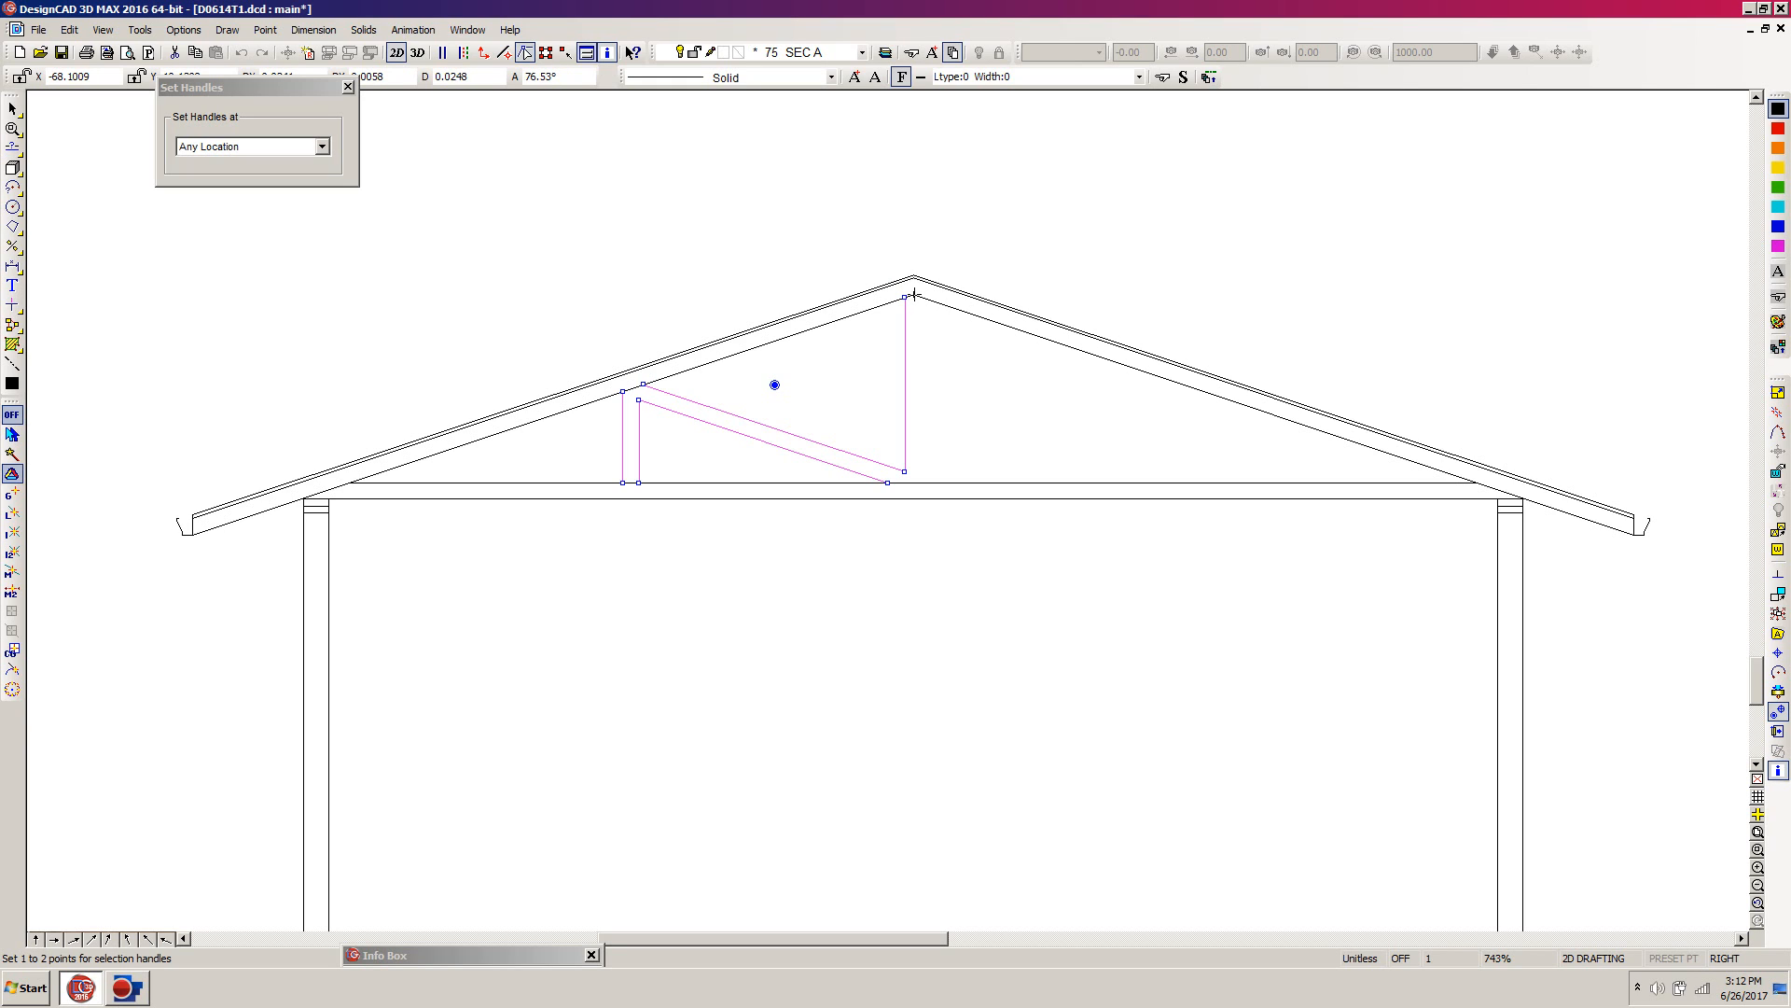
pyautogui.press('Return')
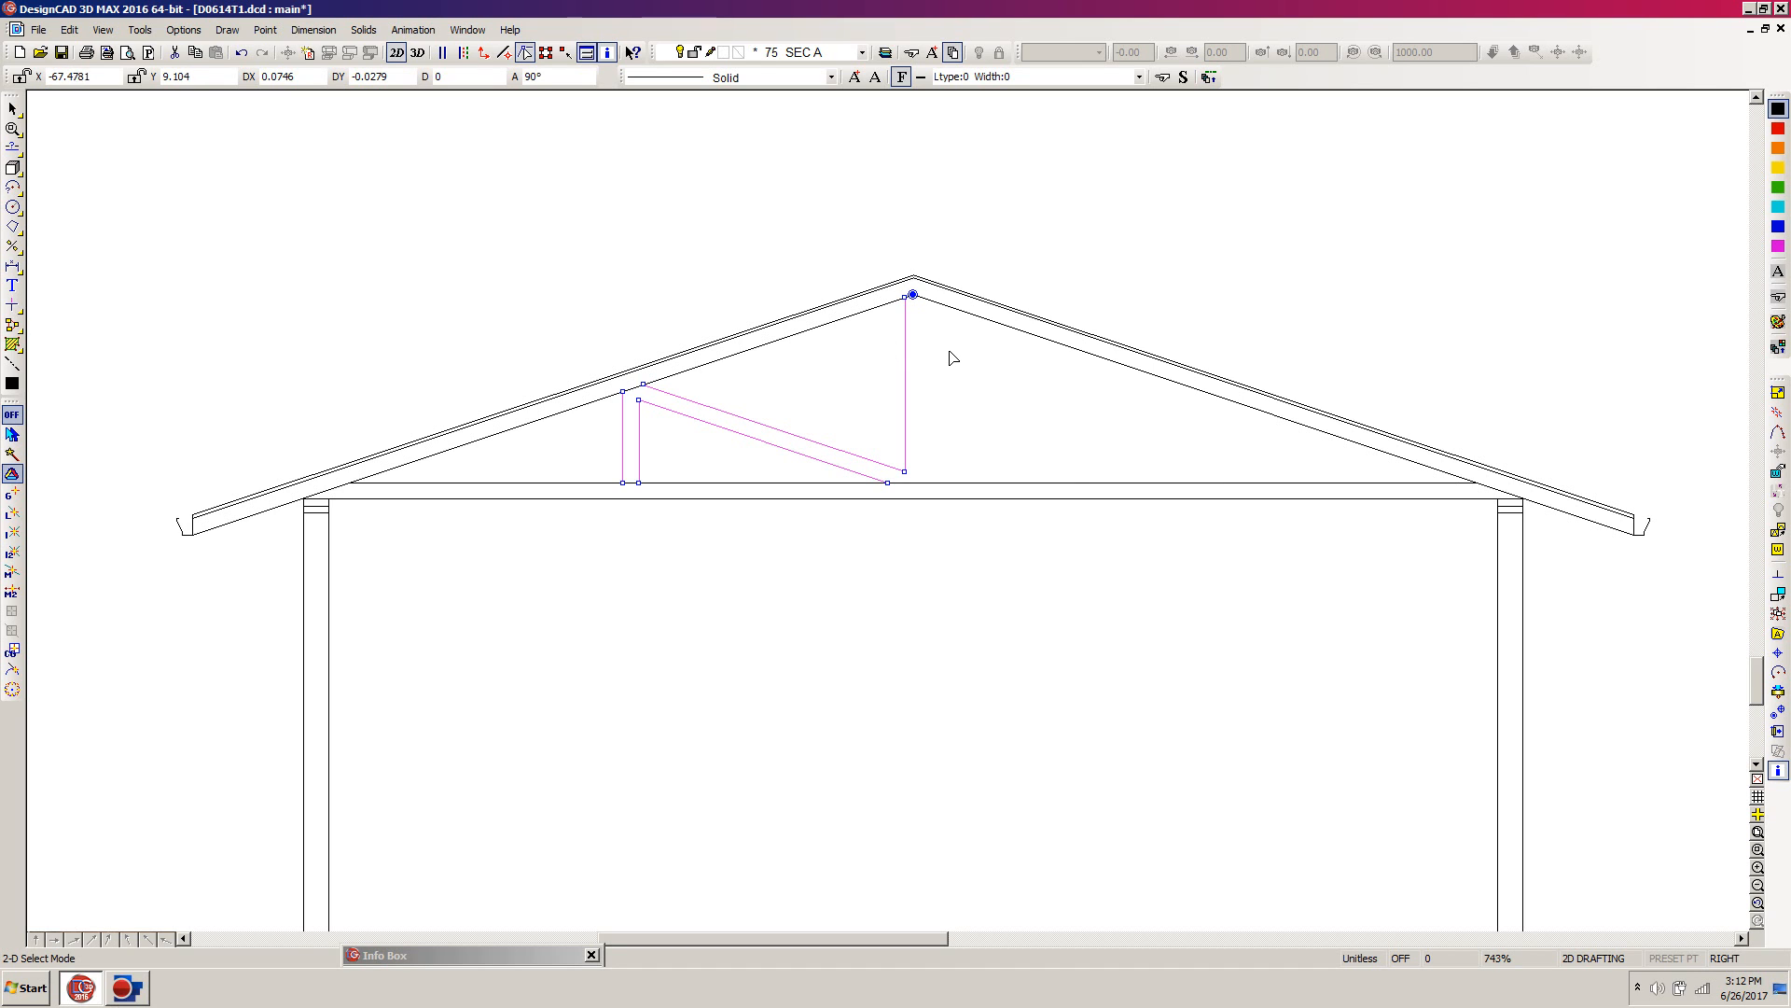
pyautogui.press('m')
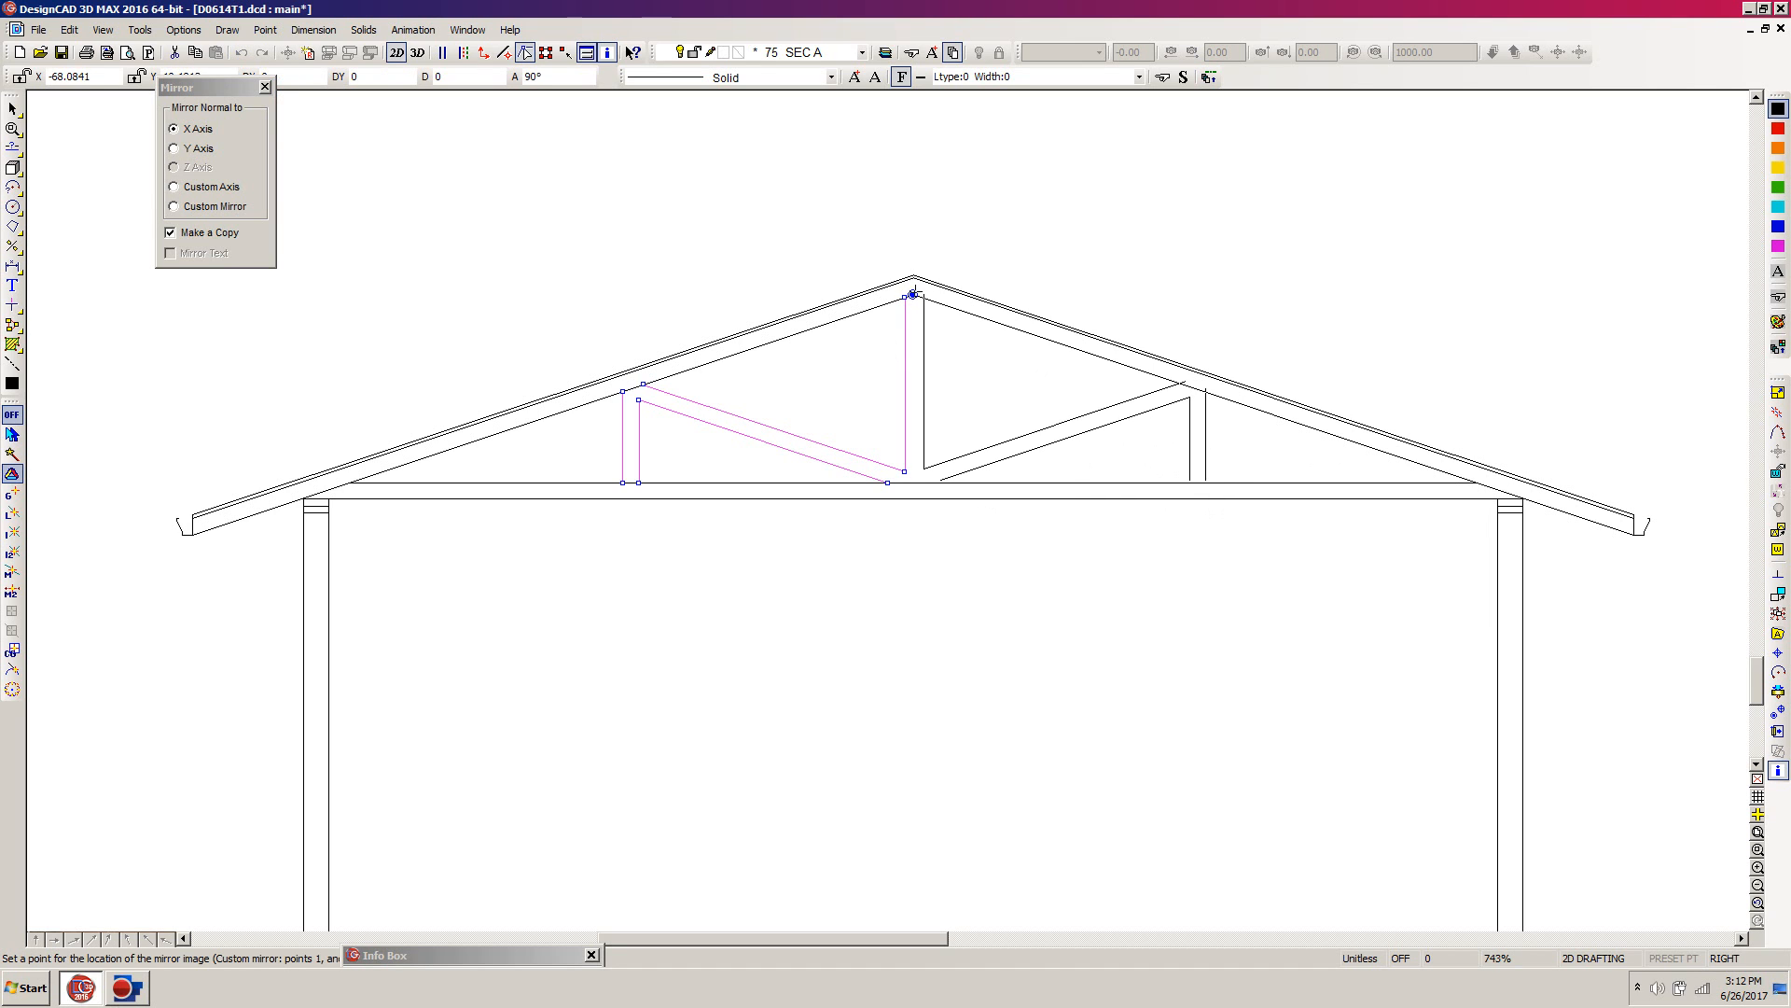
pyautogui.click(913, 294)
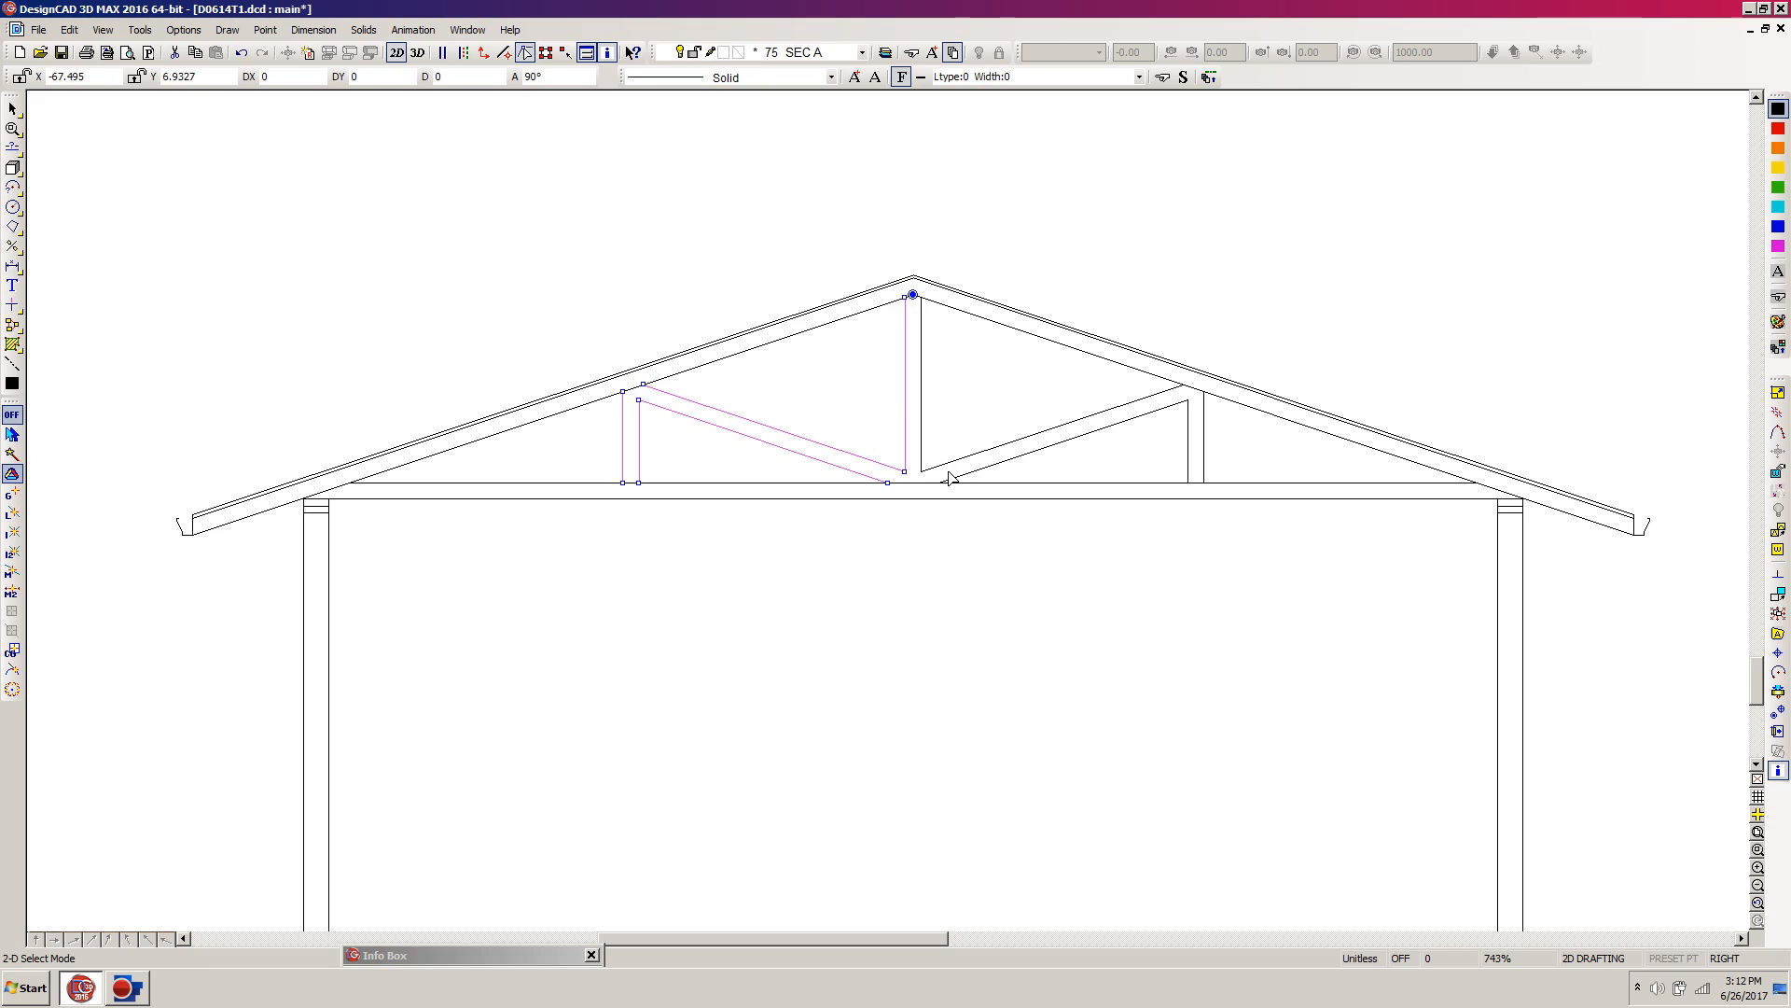
# Draw a parallel copy of the sloping floor line 4" below it
pyautogui.click(431, 513)
pyautogui.scroll(-3, 970, 534)
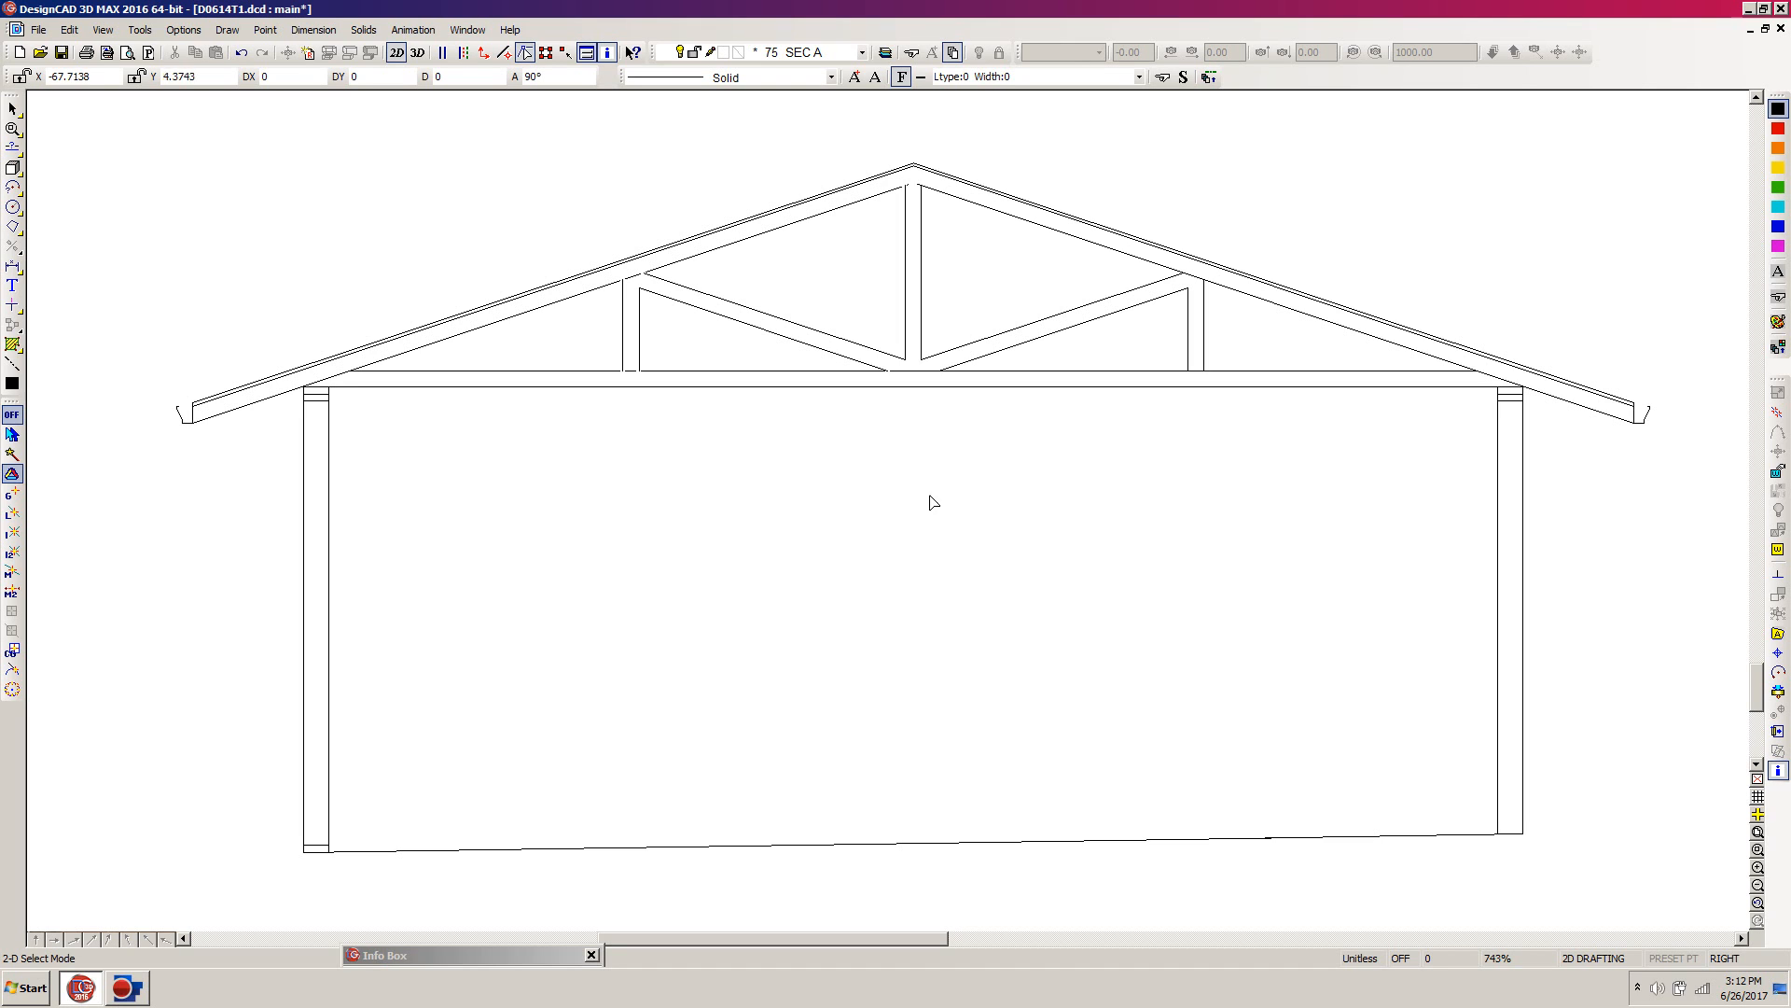
pyautogui.click(374, 58)
pyautogui.click(915, 832)
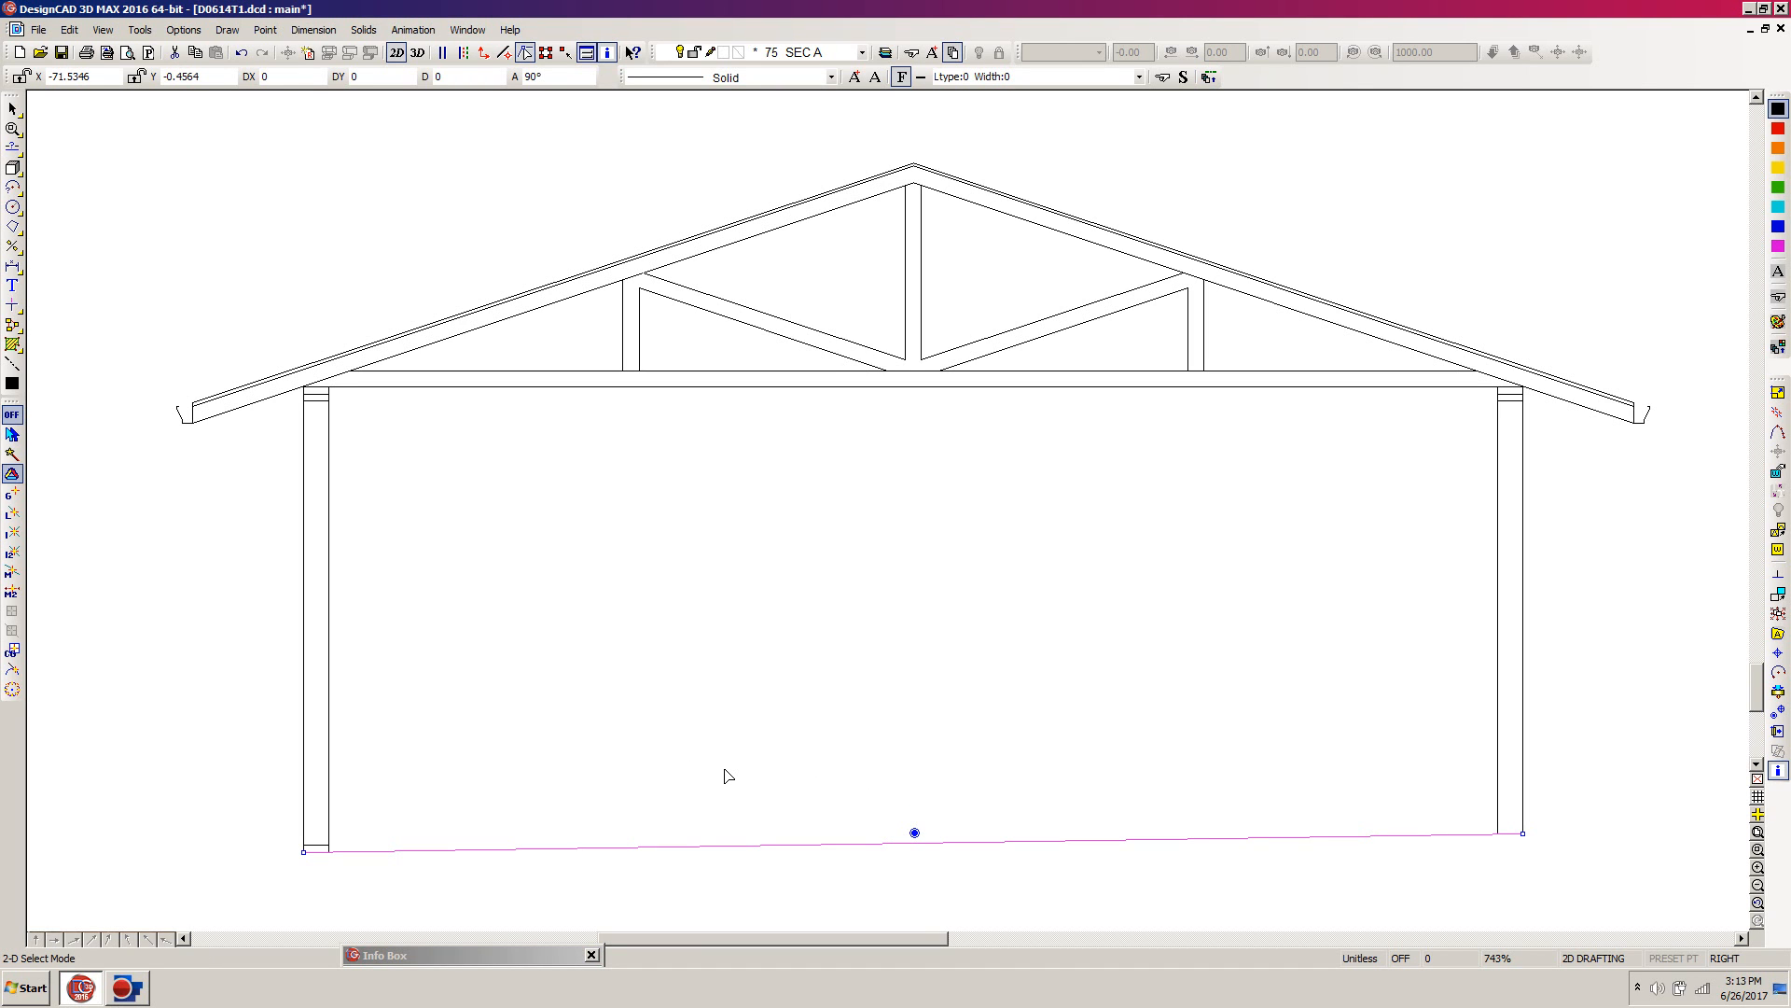
pyautogui.press('p')
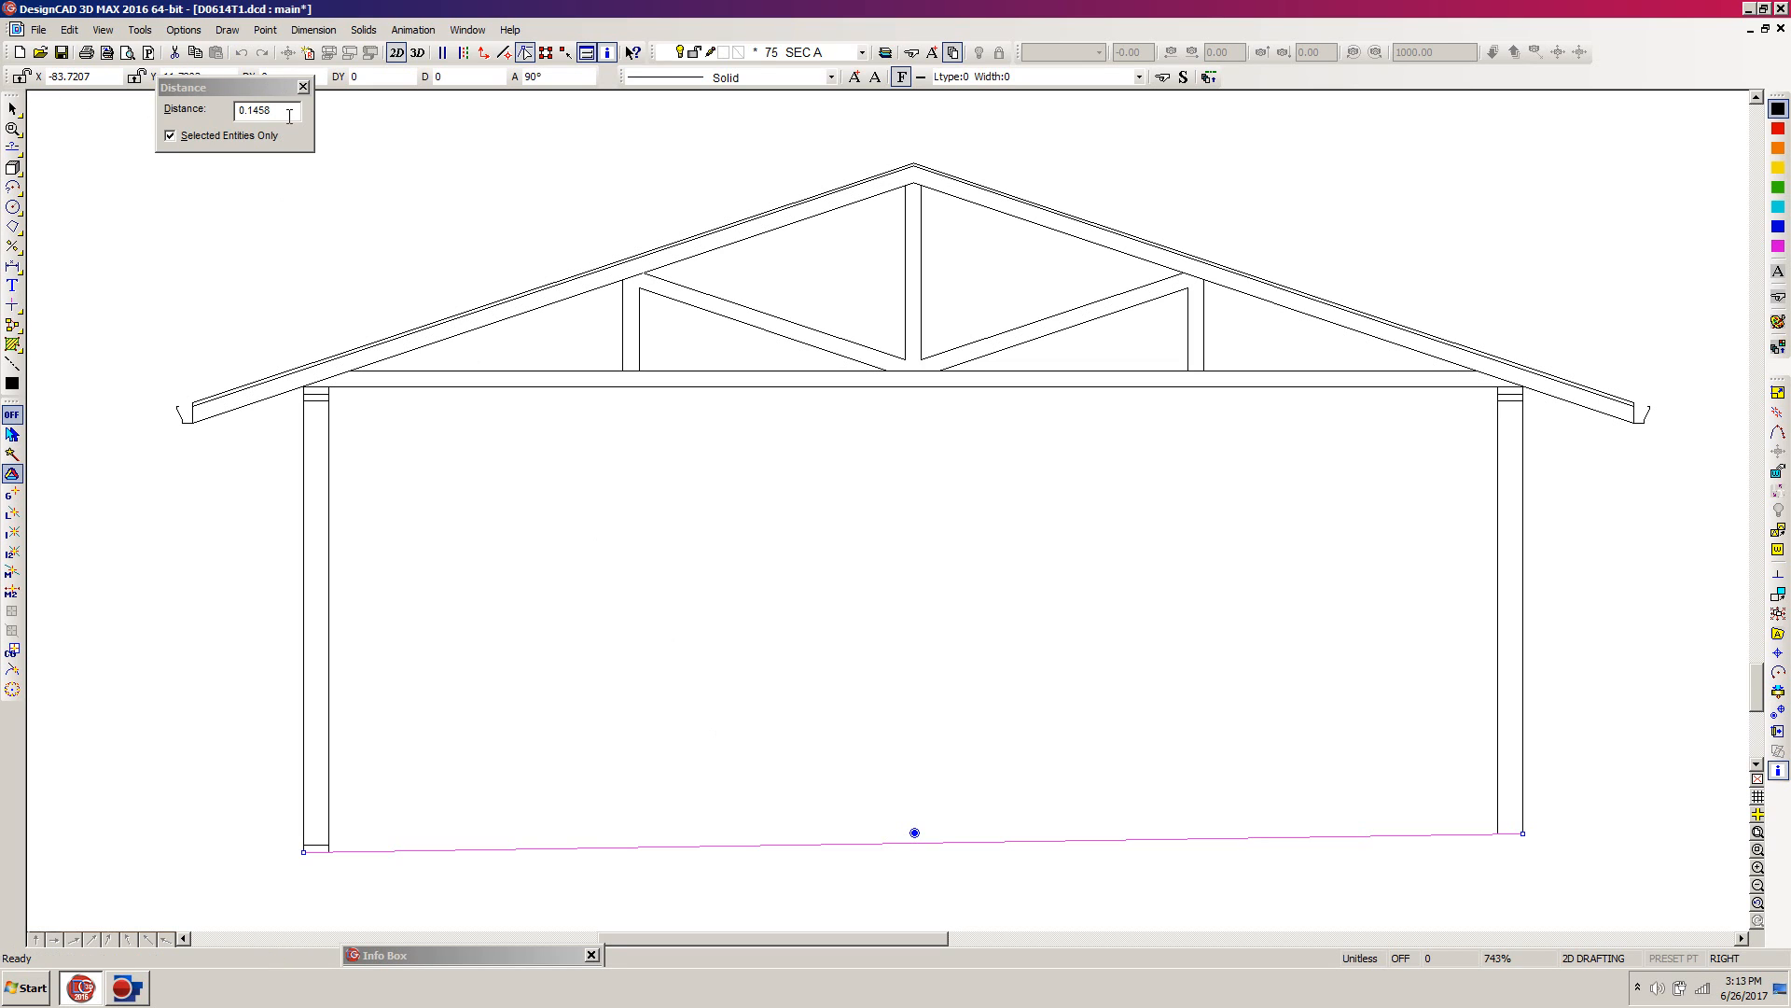
pyautogui.click(289, 111)
pyautogui.doubleClick(288, 110)
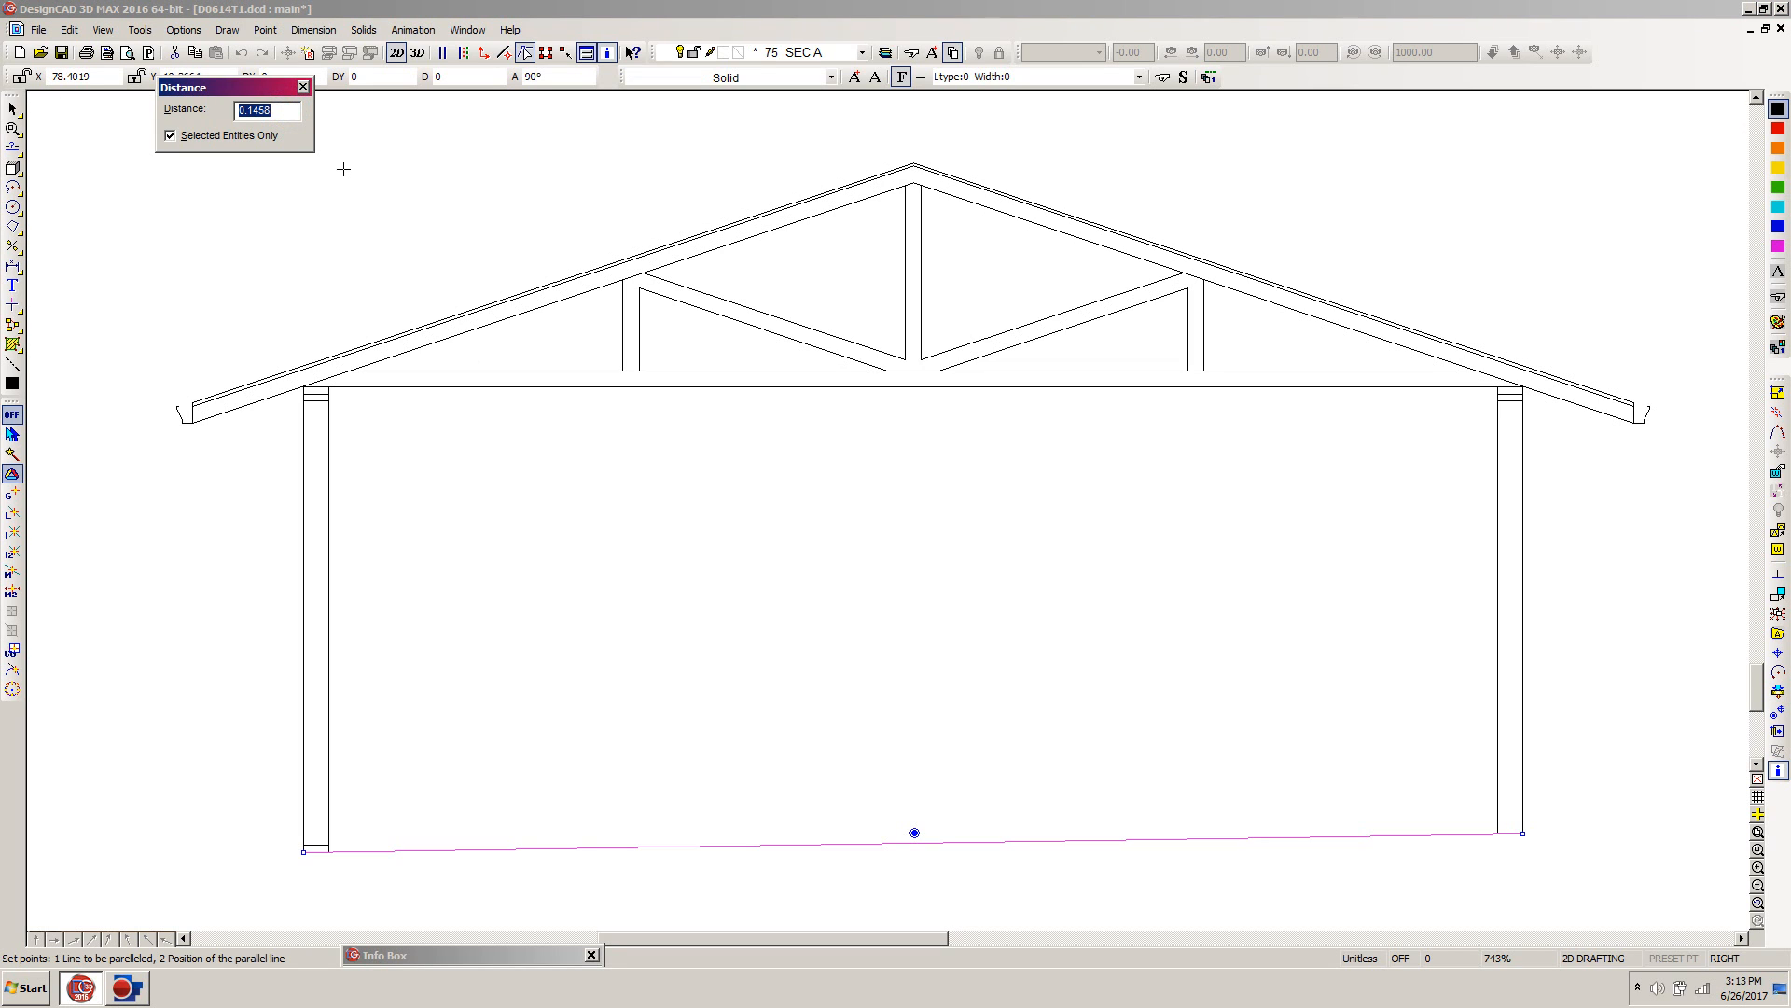
pyautogui.write('4"')
pyautogui.press('Return')
pyautogui.click(852, 867)
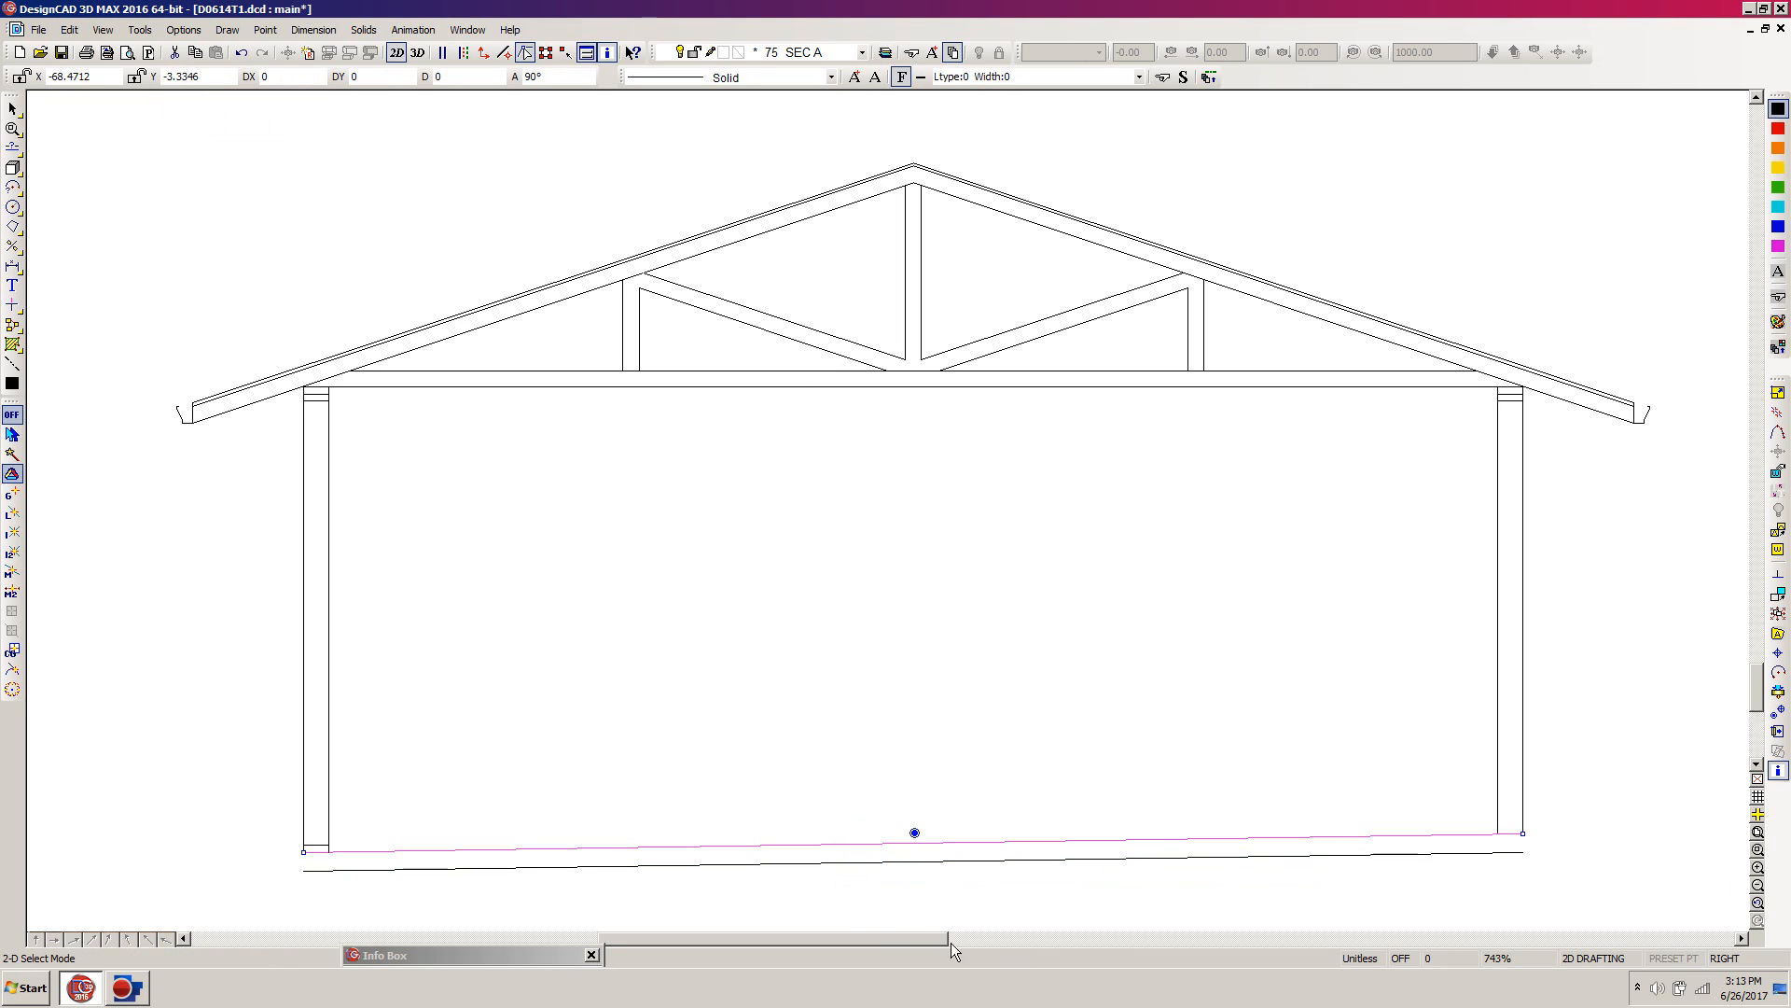
pyautogui.press('Escape')
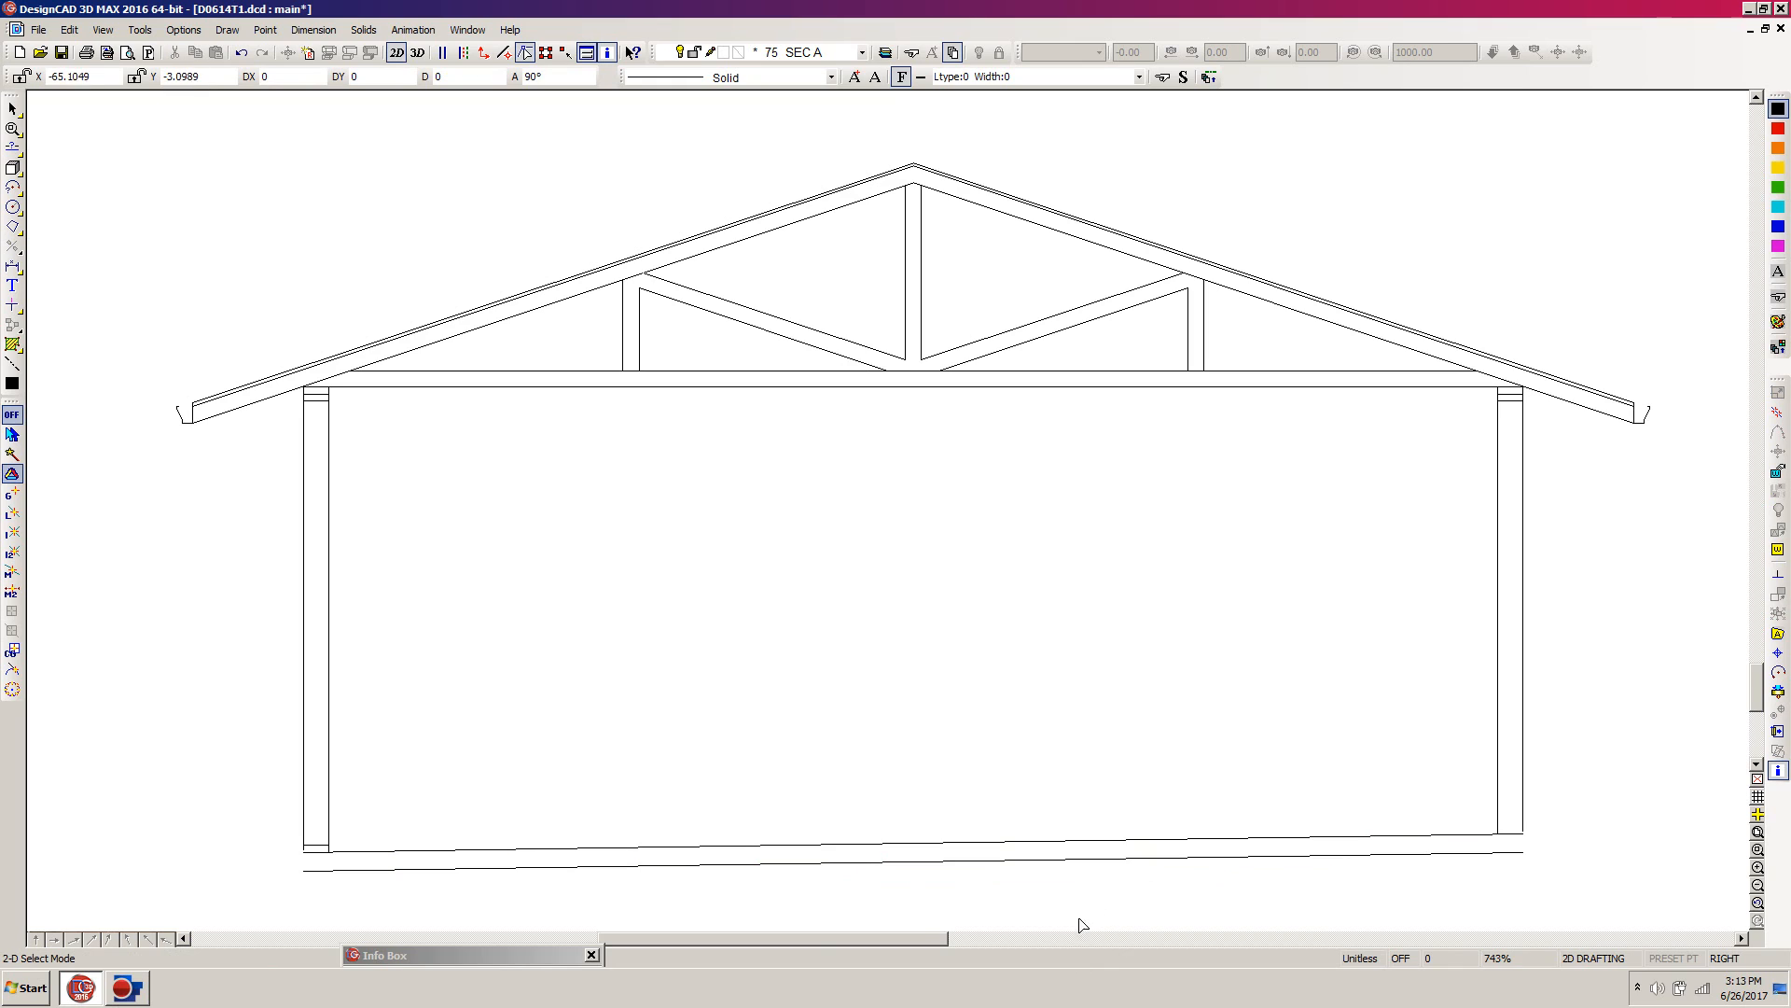
# Trim the left and right outer wall lines to meet the ends of the slab's bottom line
pyautogui.click(298, 757)
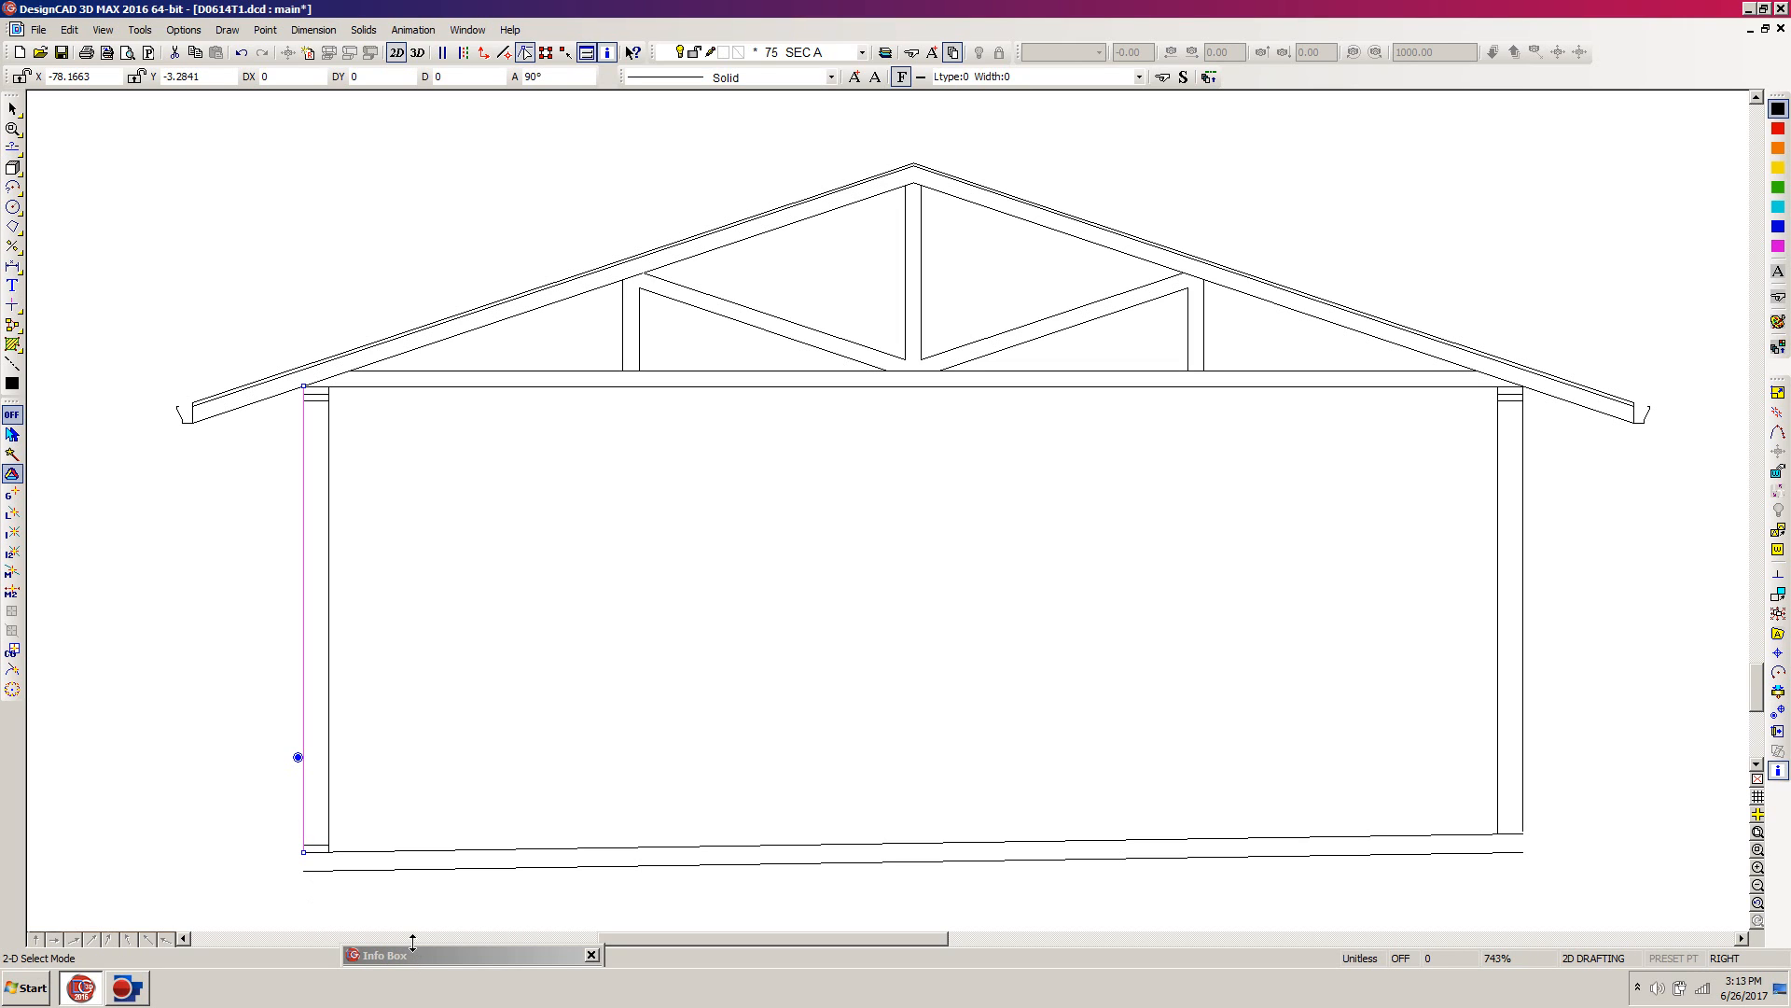
pyautogui.press('t')
pyautogui.click(303, 810)
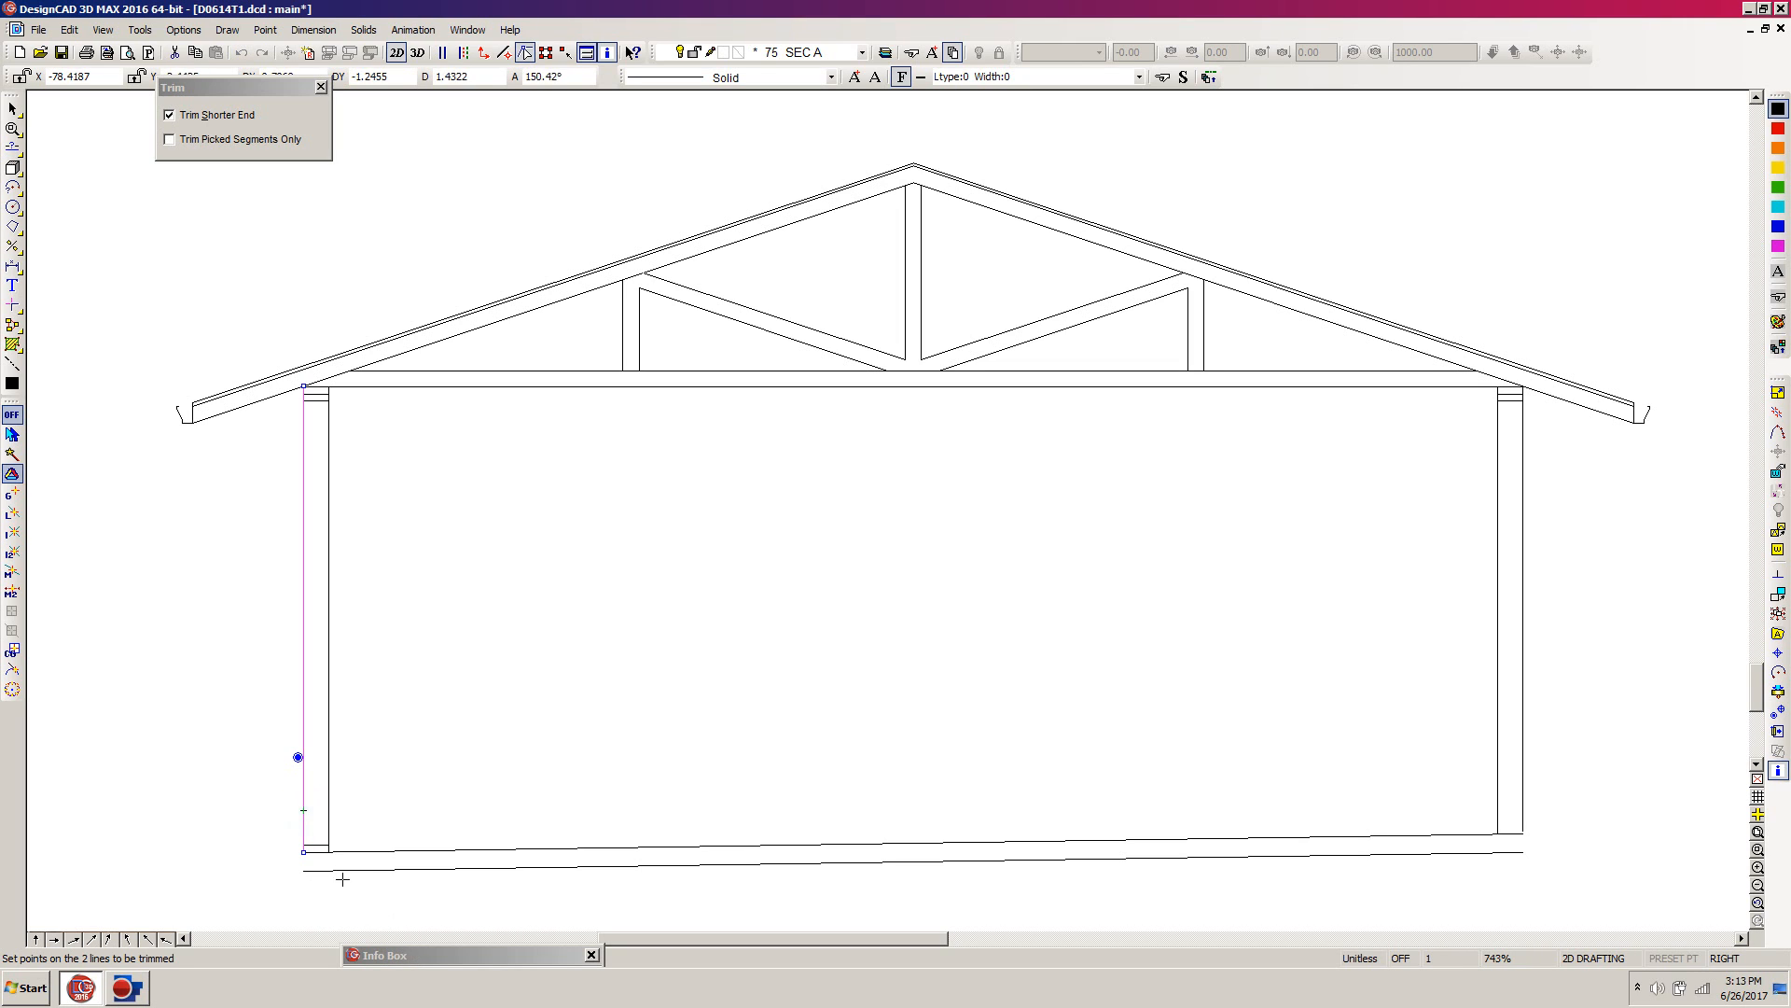
pyautogui.click(339, 870)
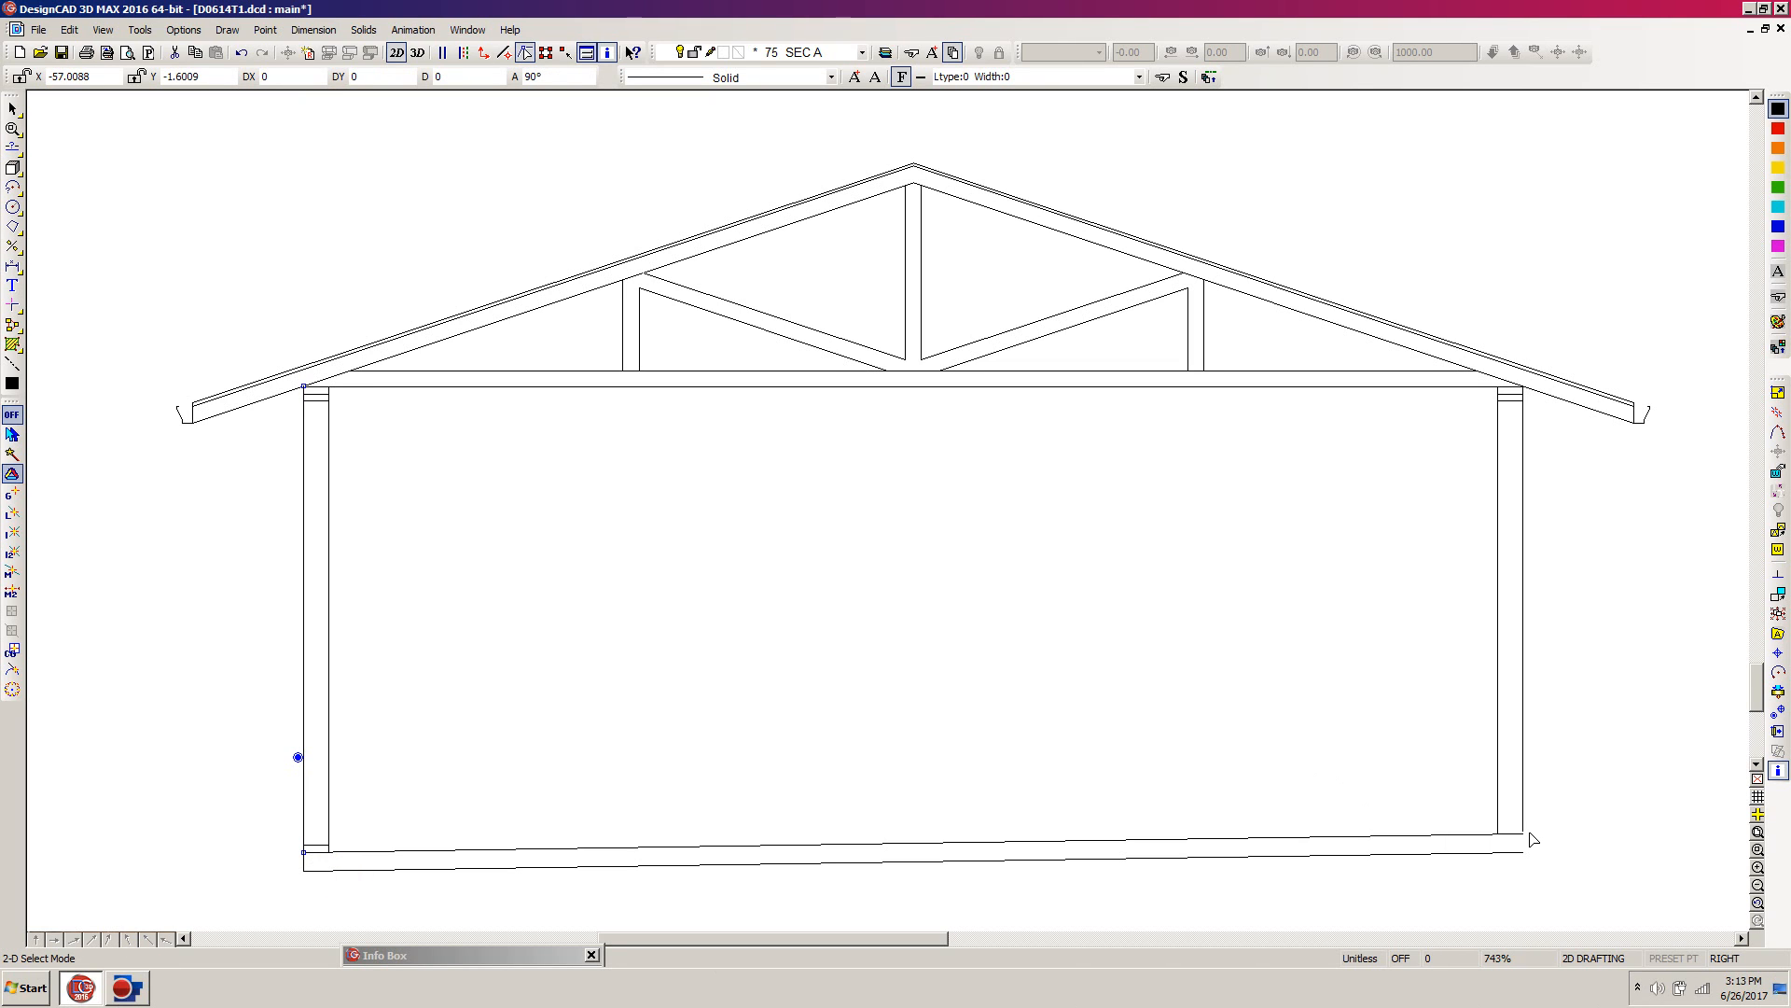
pyautogui.press('t')
pyautogui.click(1503, 851)
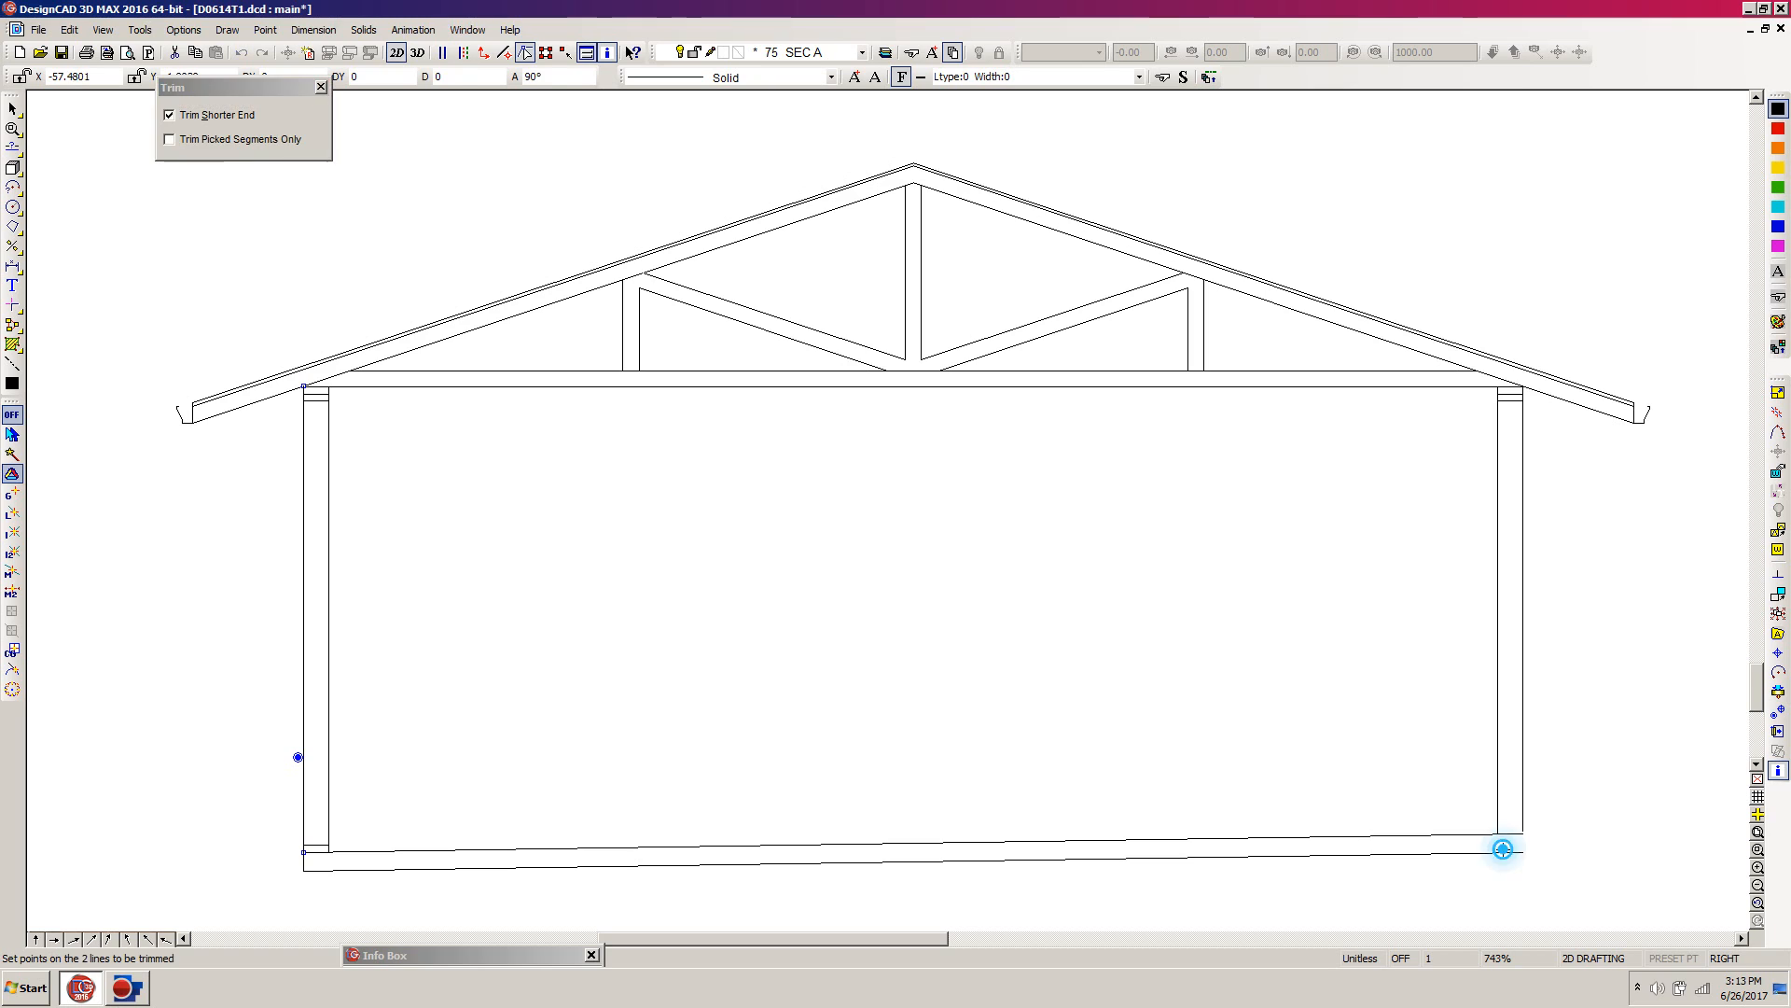
pyautogui.click(1521, 798)
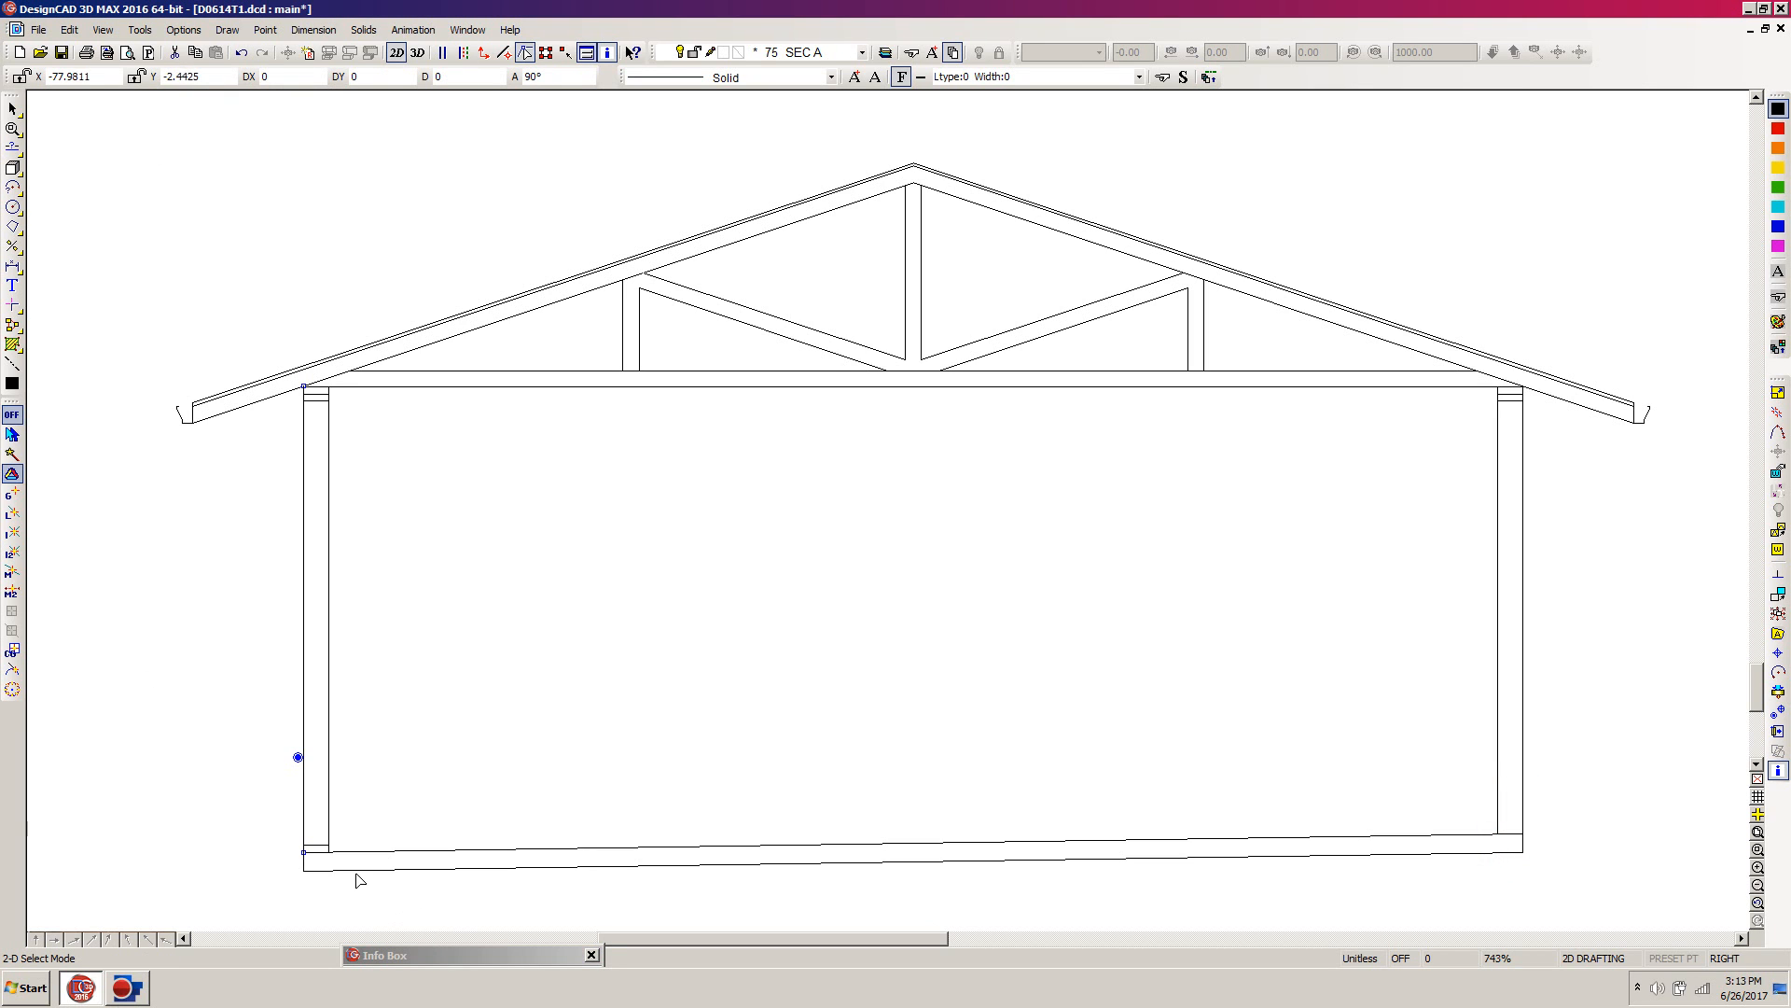
# Save the drawing and insert the symbol FTN 16 MONOLITHIC.dcd at the slab's lower left corner
pyautogui.scroll(-3, 695, 686)
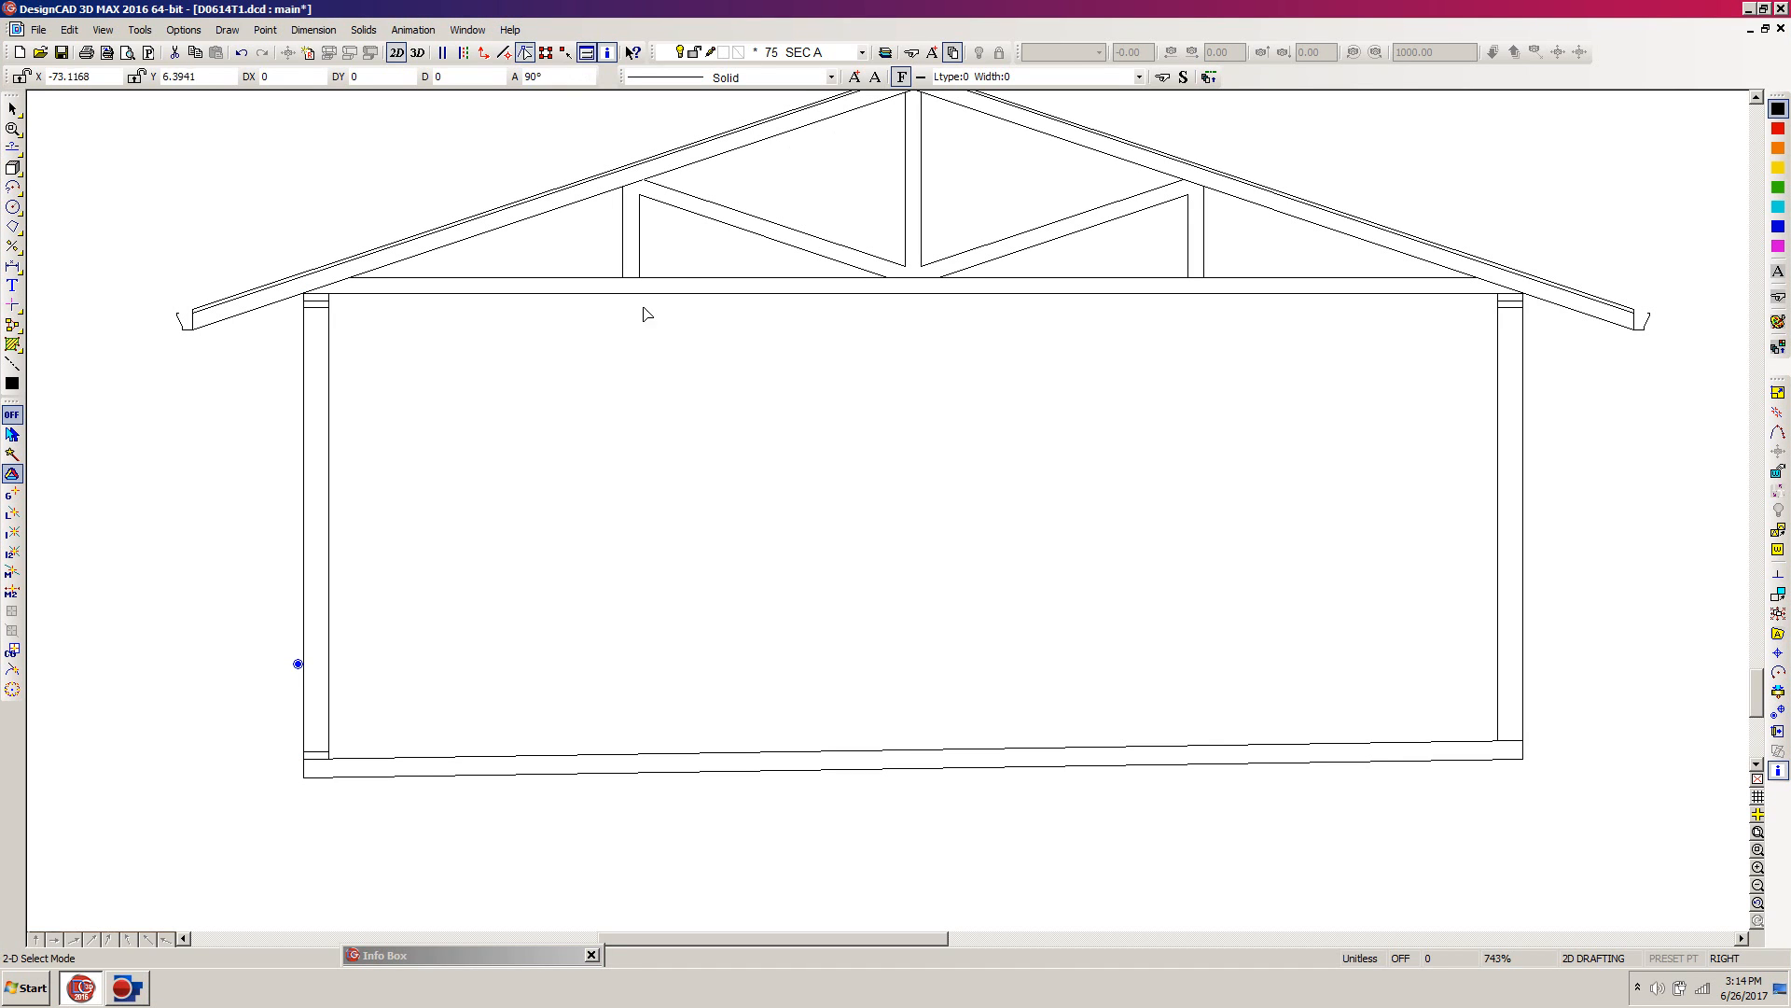
pyautogui.click(62, 53)
pyautogui.press('s')
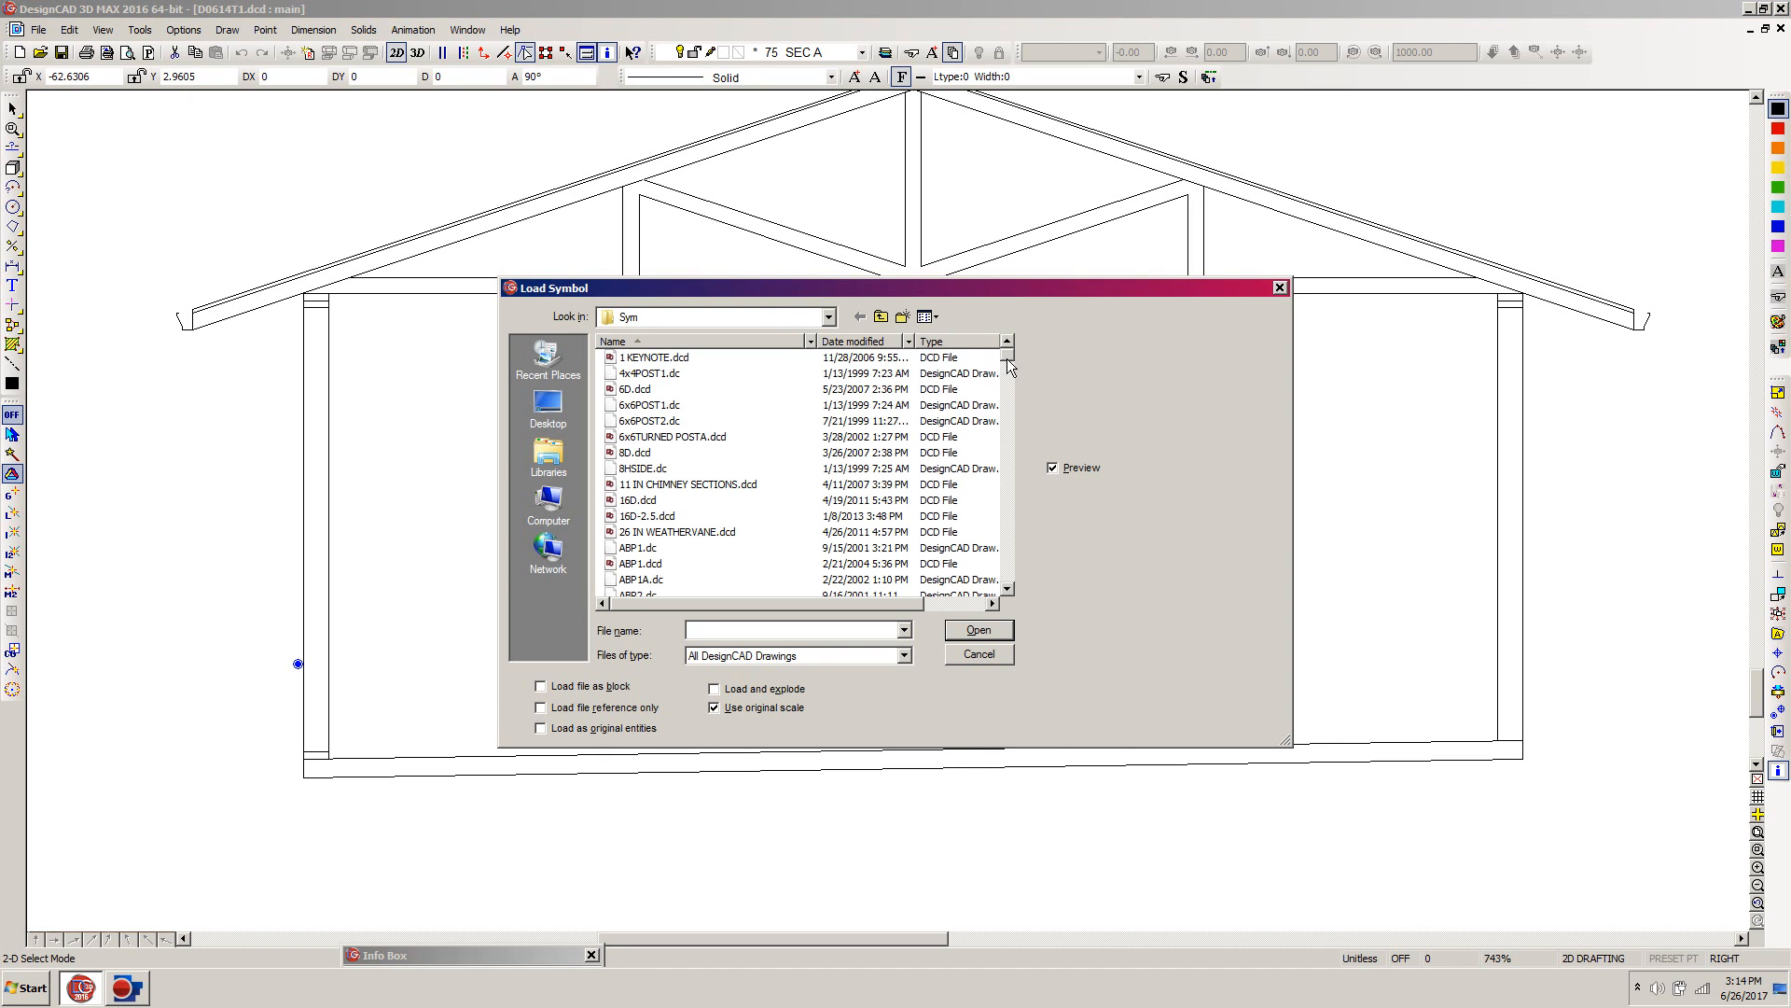
pyautogui.moveTo(1009, 367); pyautogui.dragTo(1015, 449)
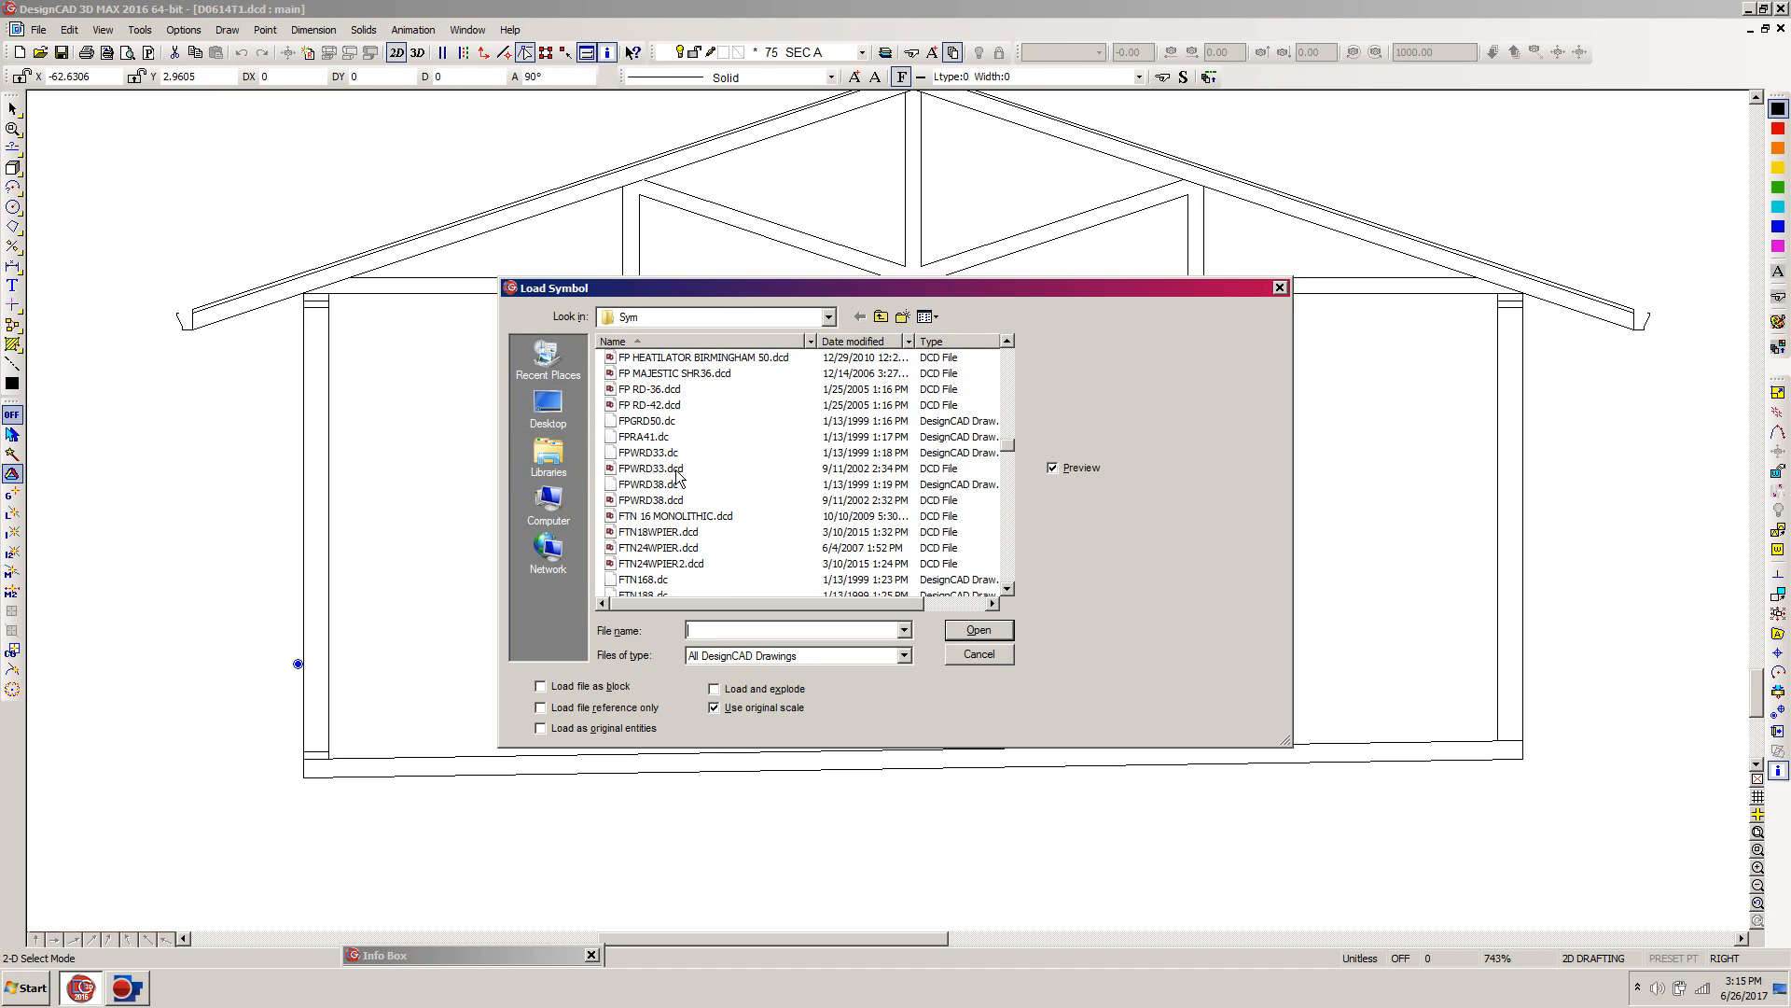
pyautogui.click(701, 518)
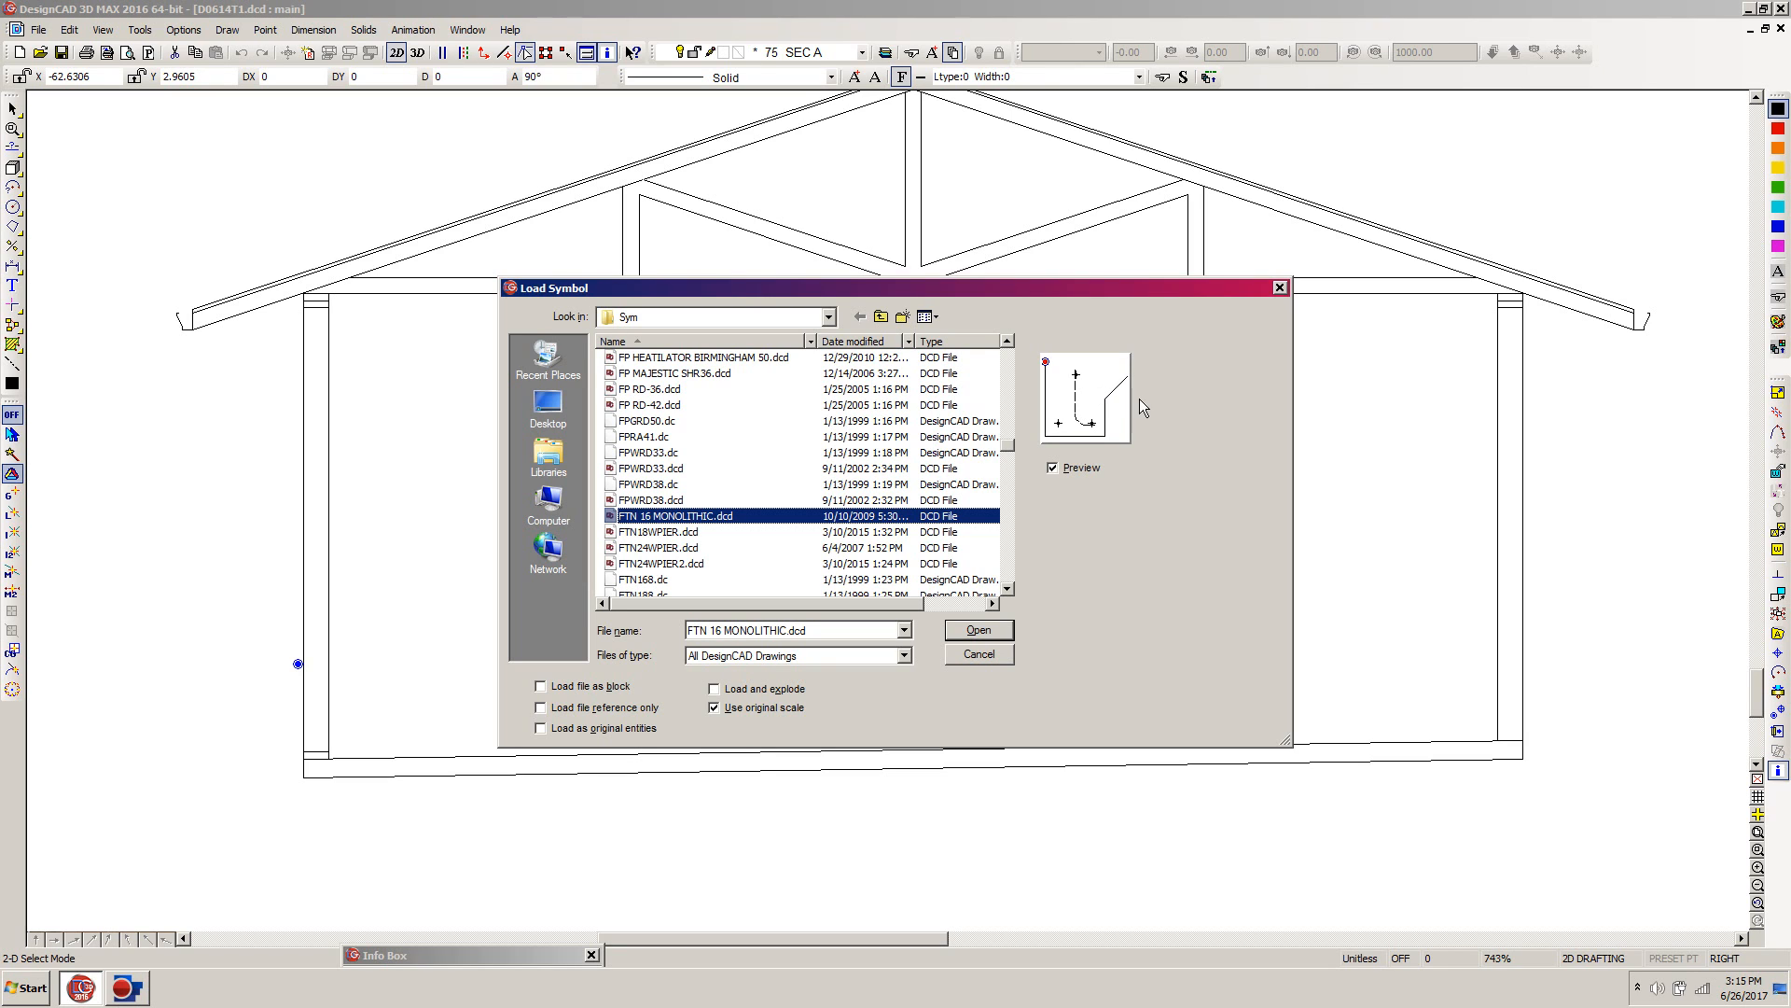
pyautogui.click(992, 630)
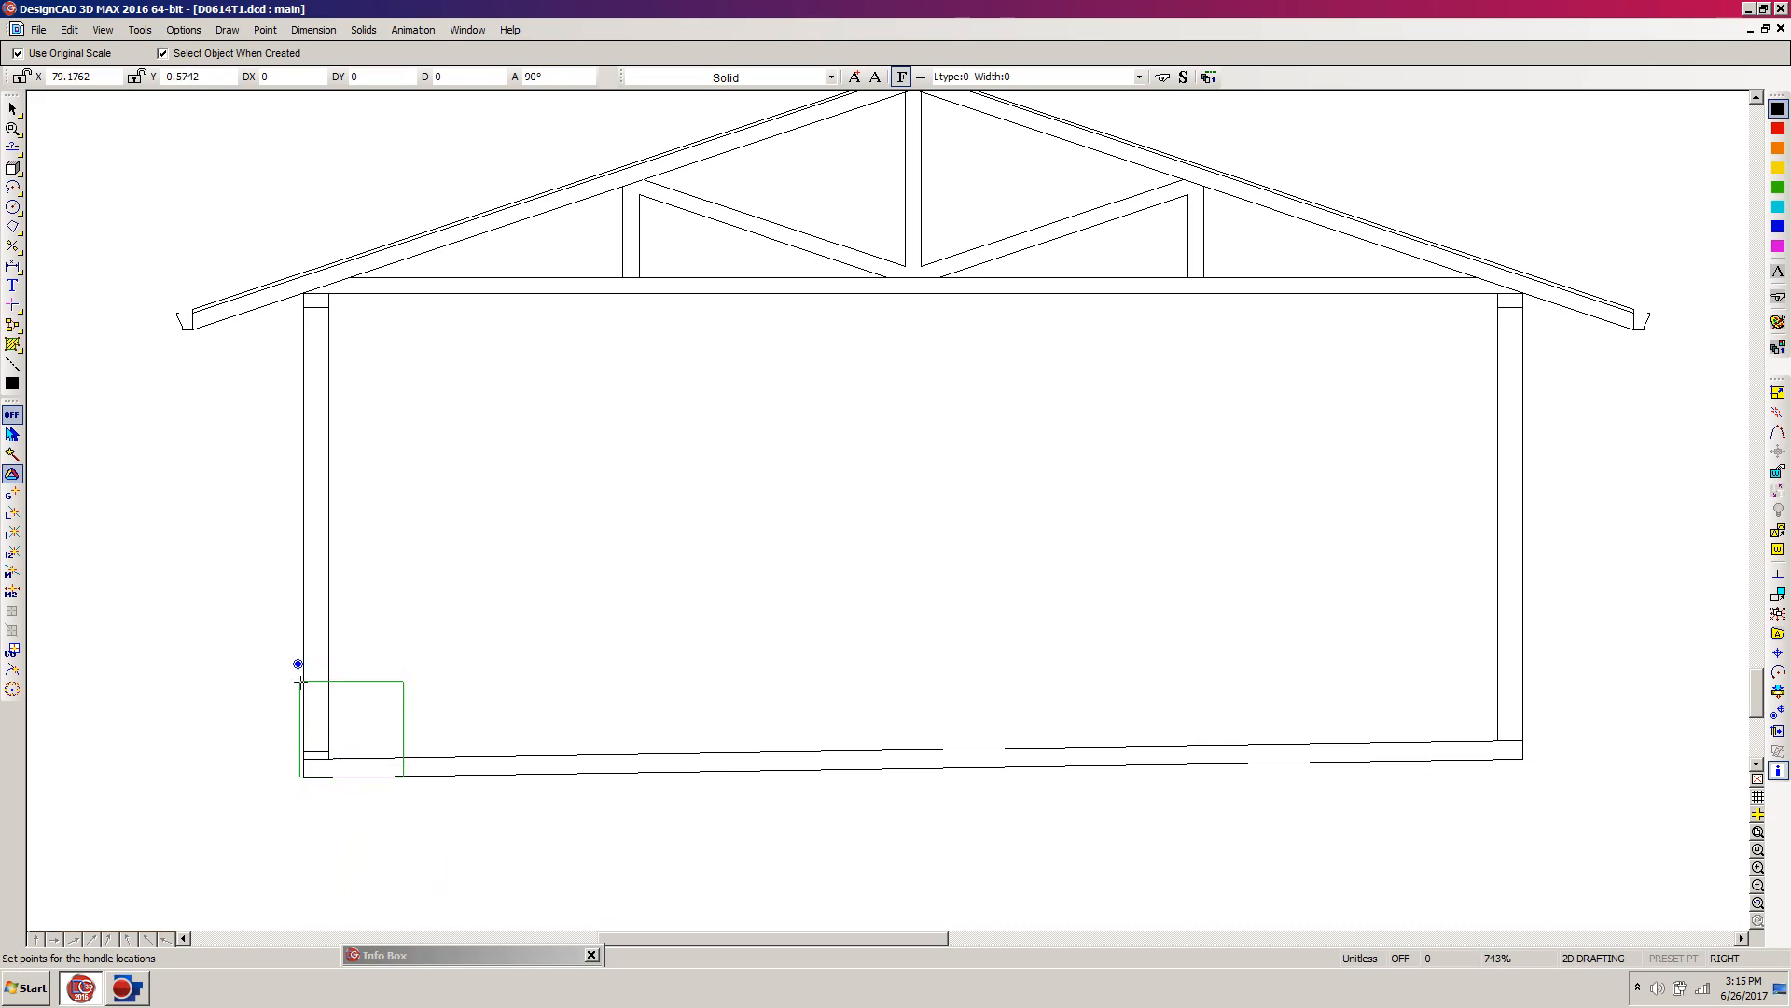
pyautogui.click(302, 775)
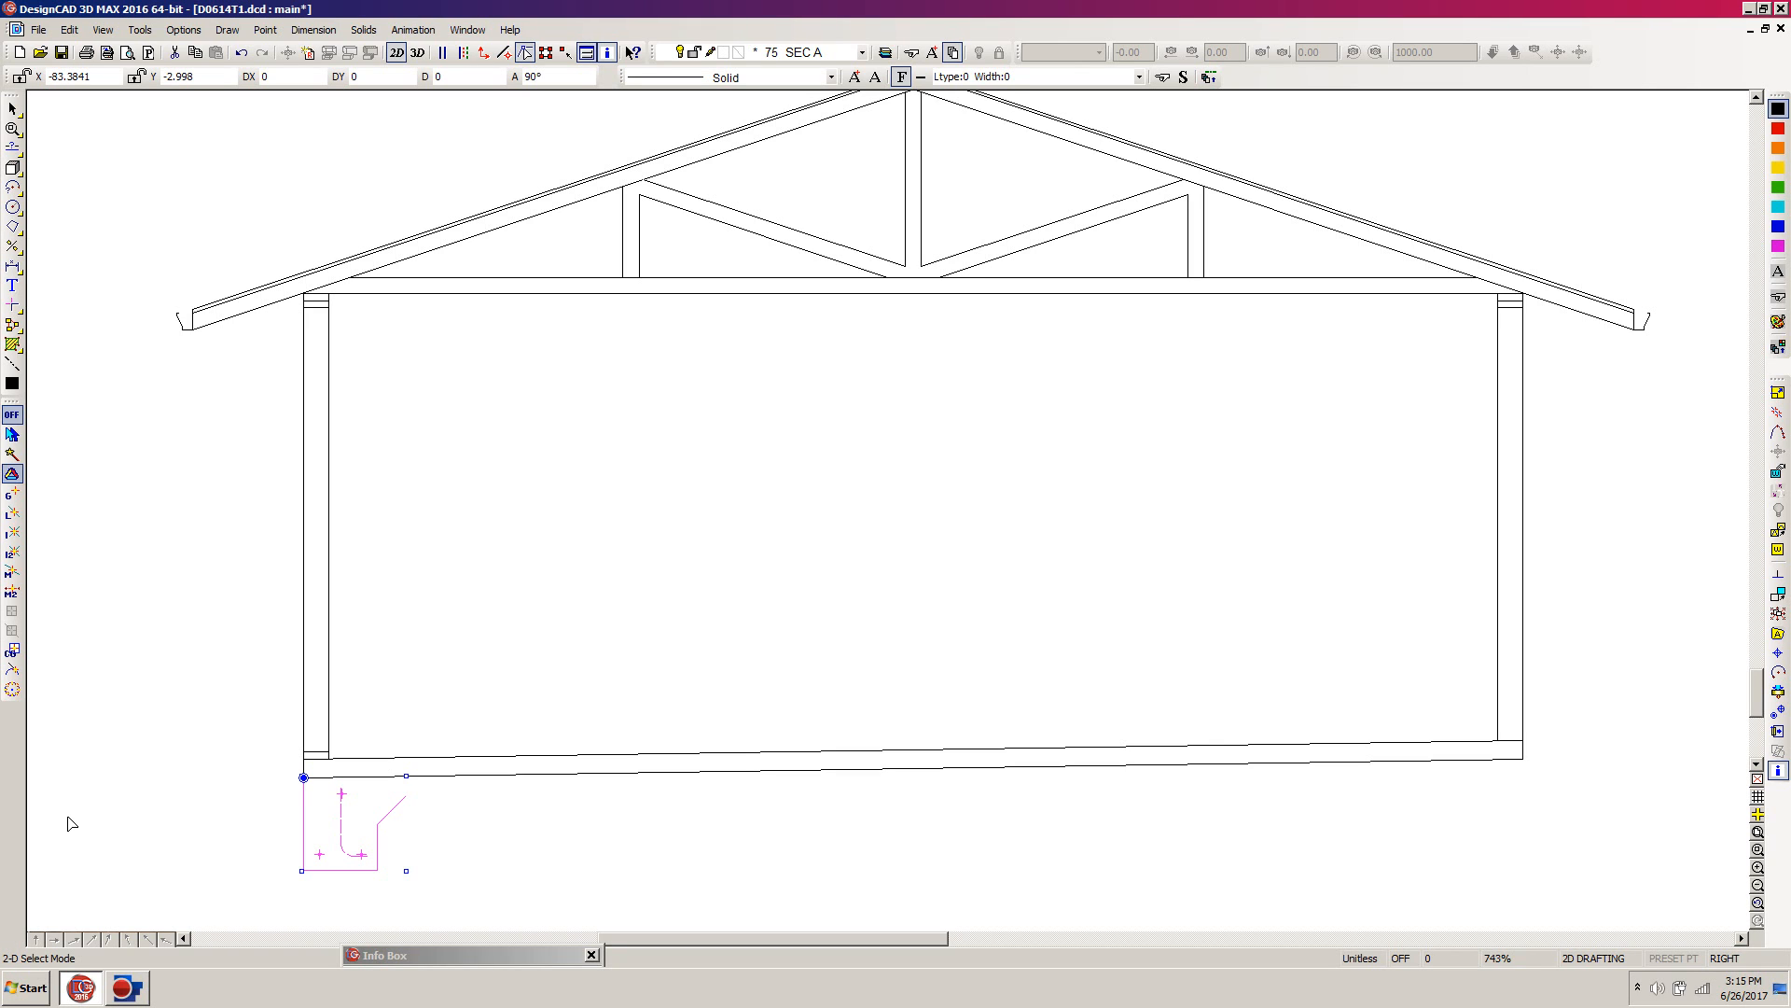
pyautogui.press('Tab')
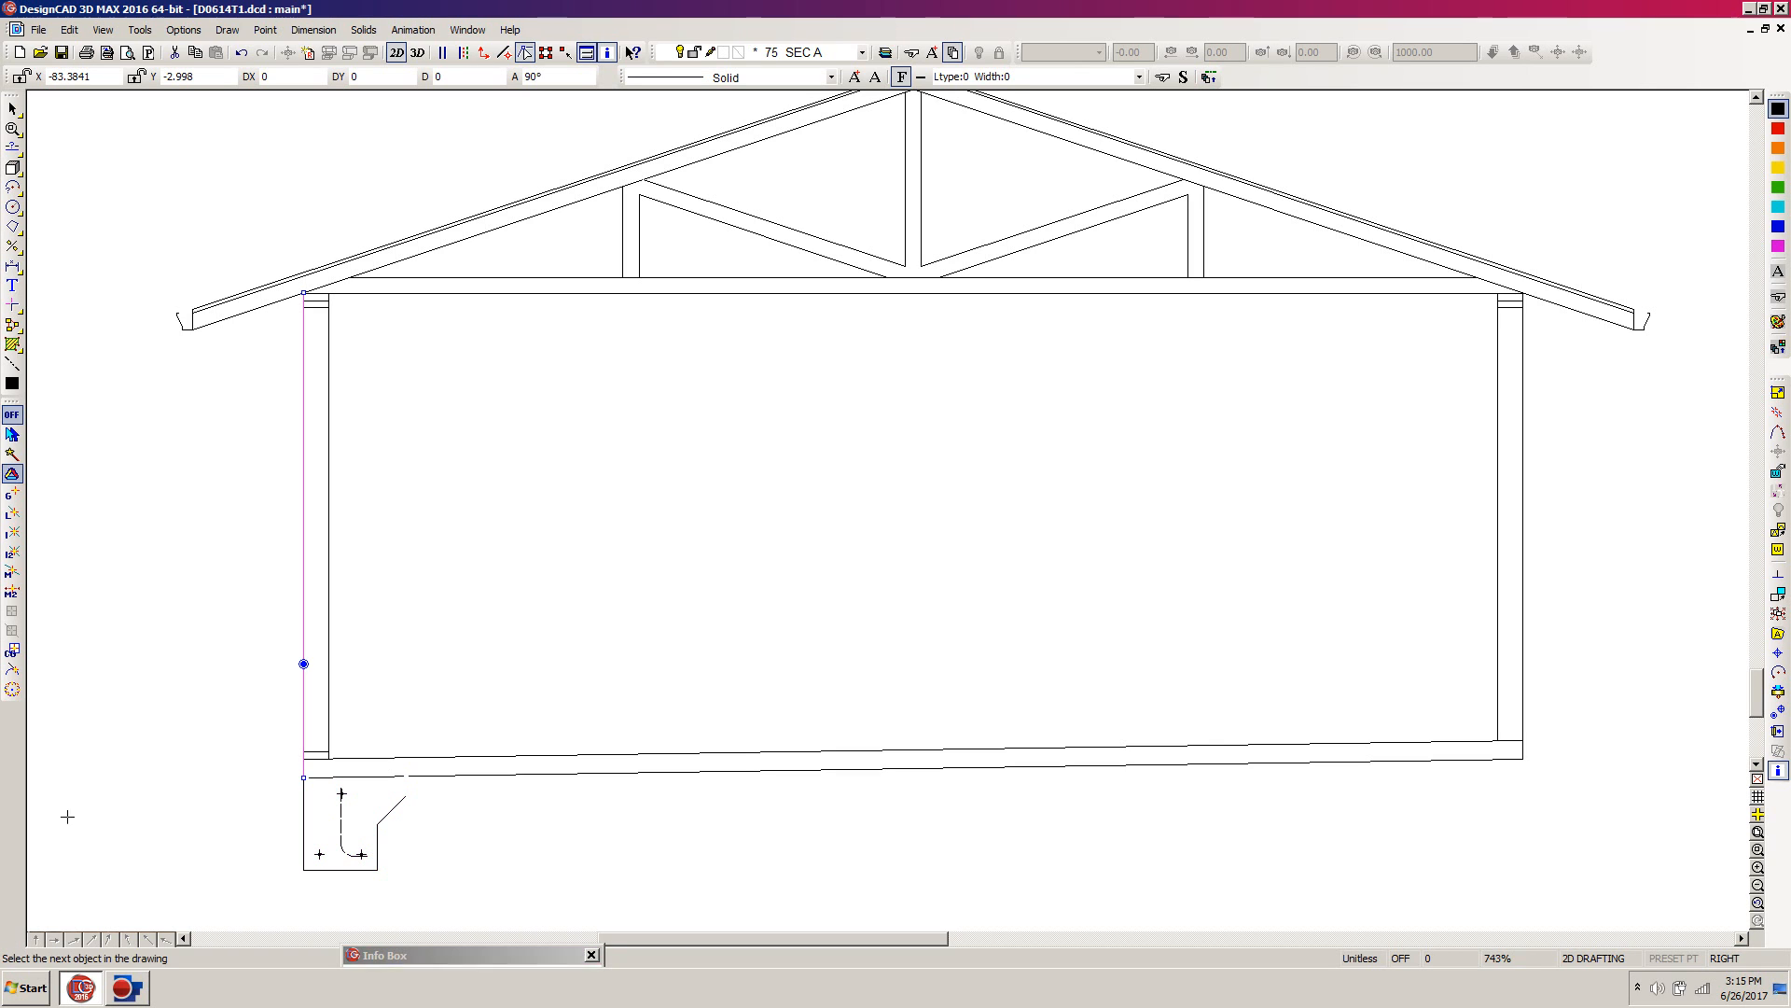
pyautogui.click(482, 519)
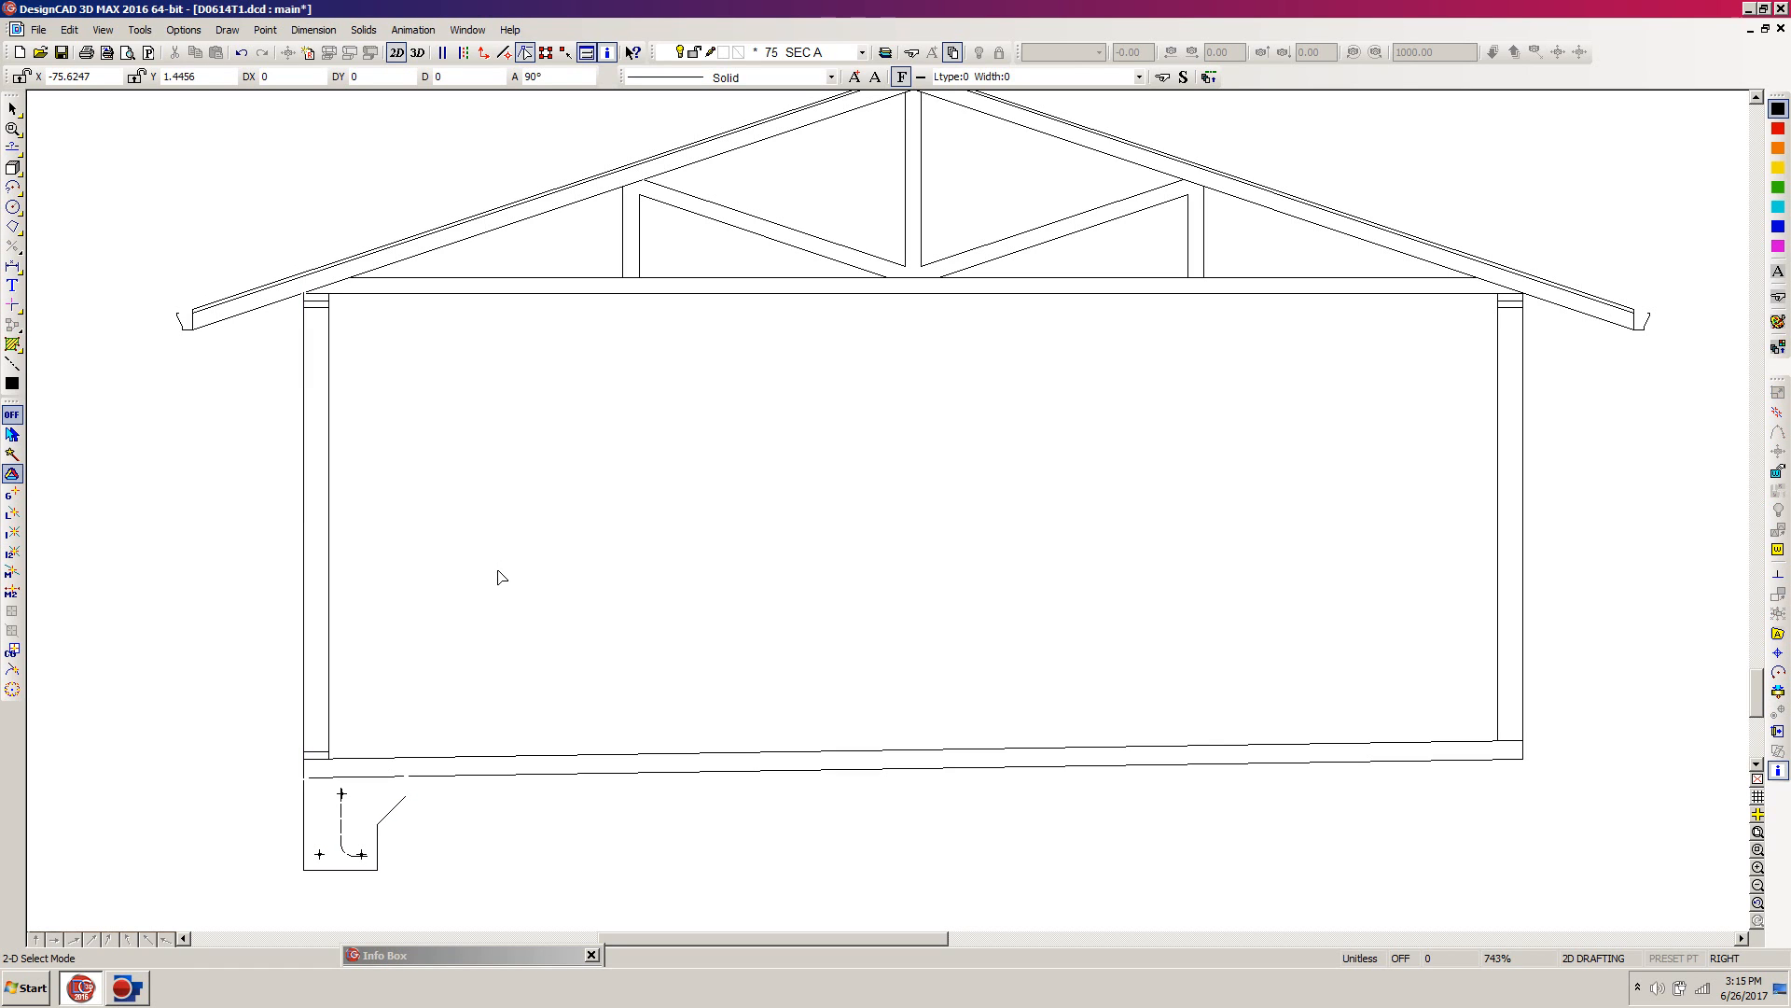
pyautogui.click(351, 877)
pyautogui.click(380, 818)
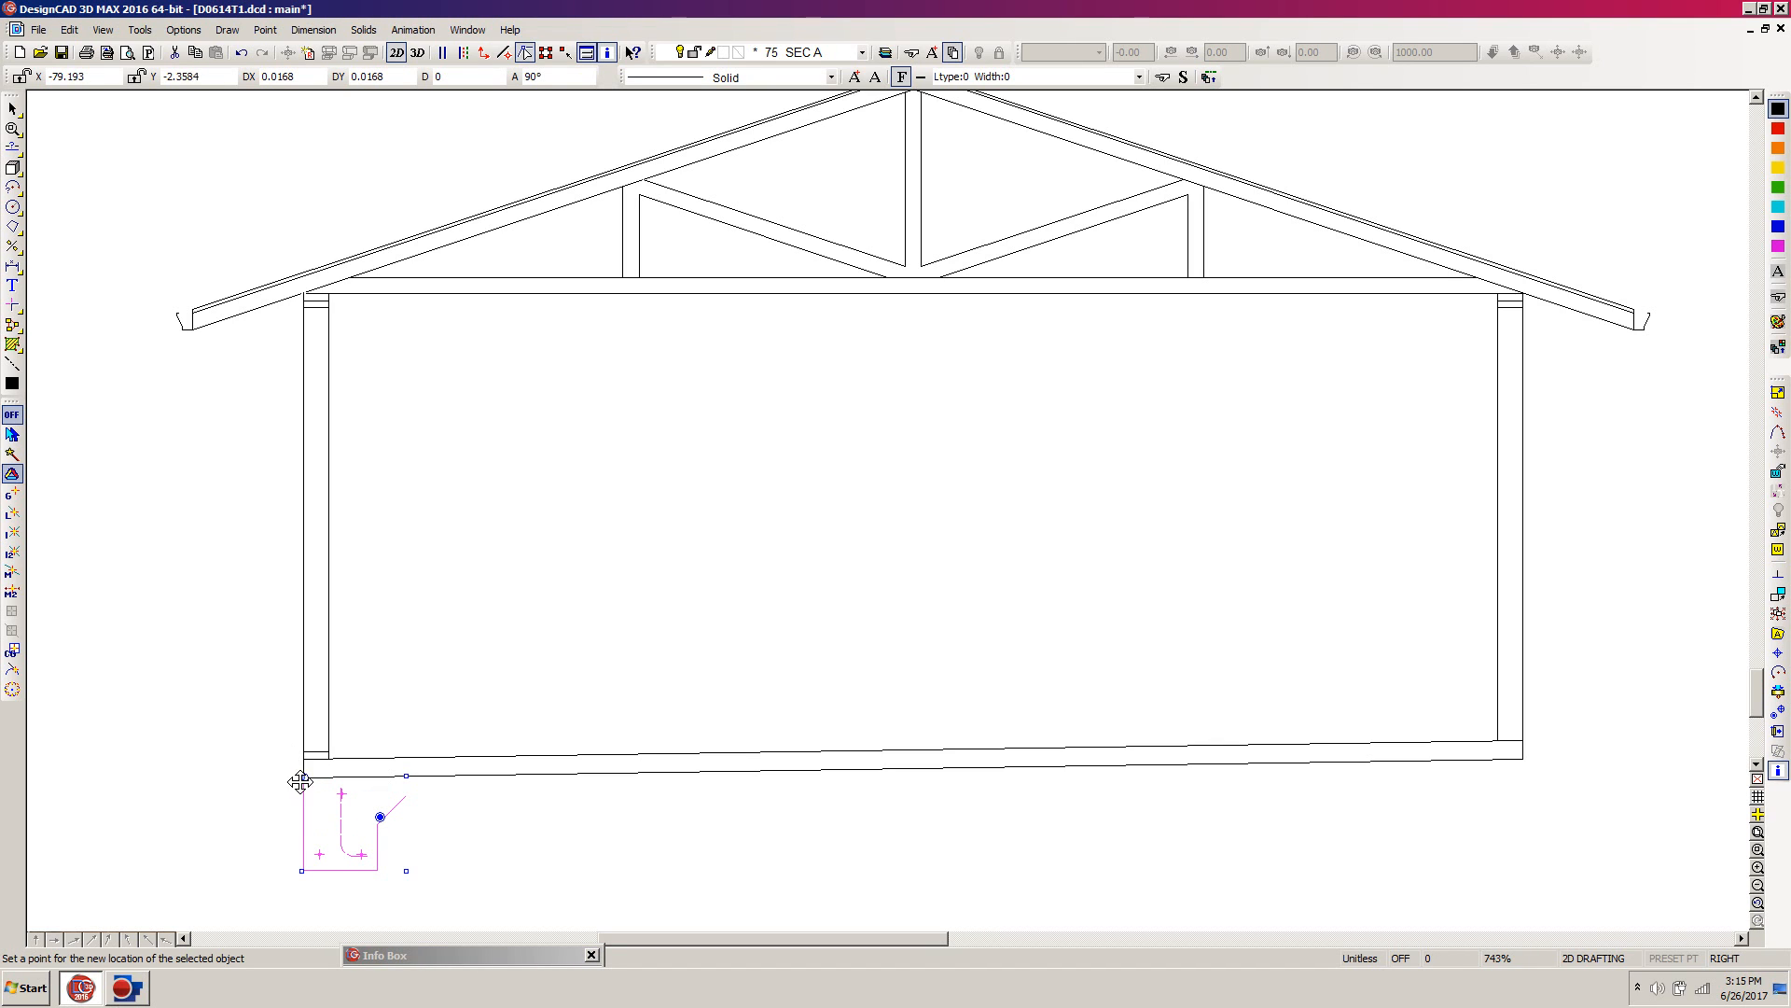
pyautogui.press('m')
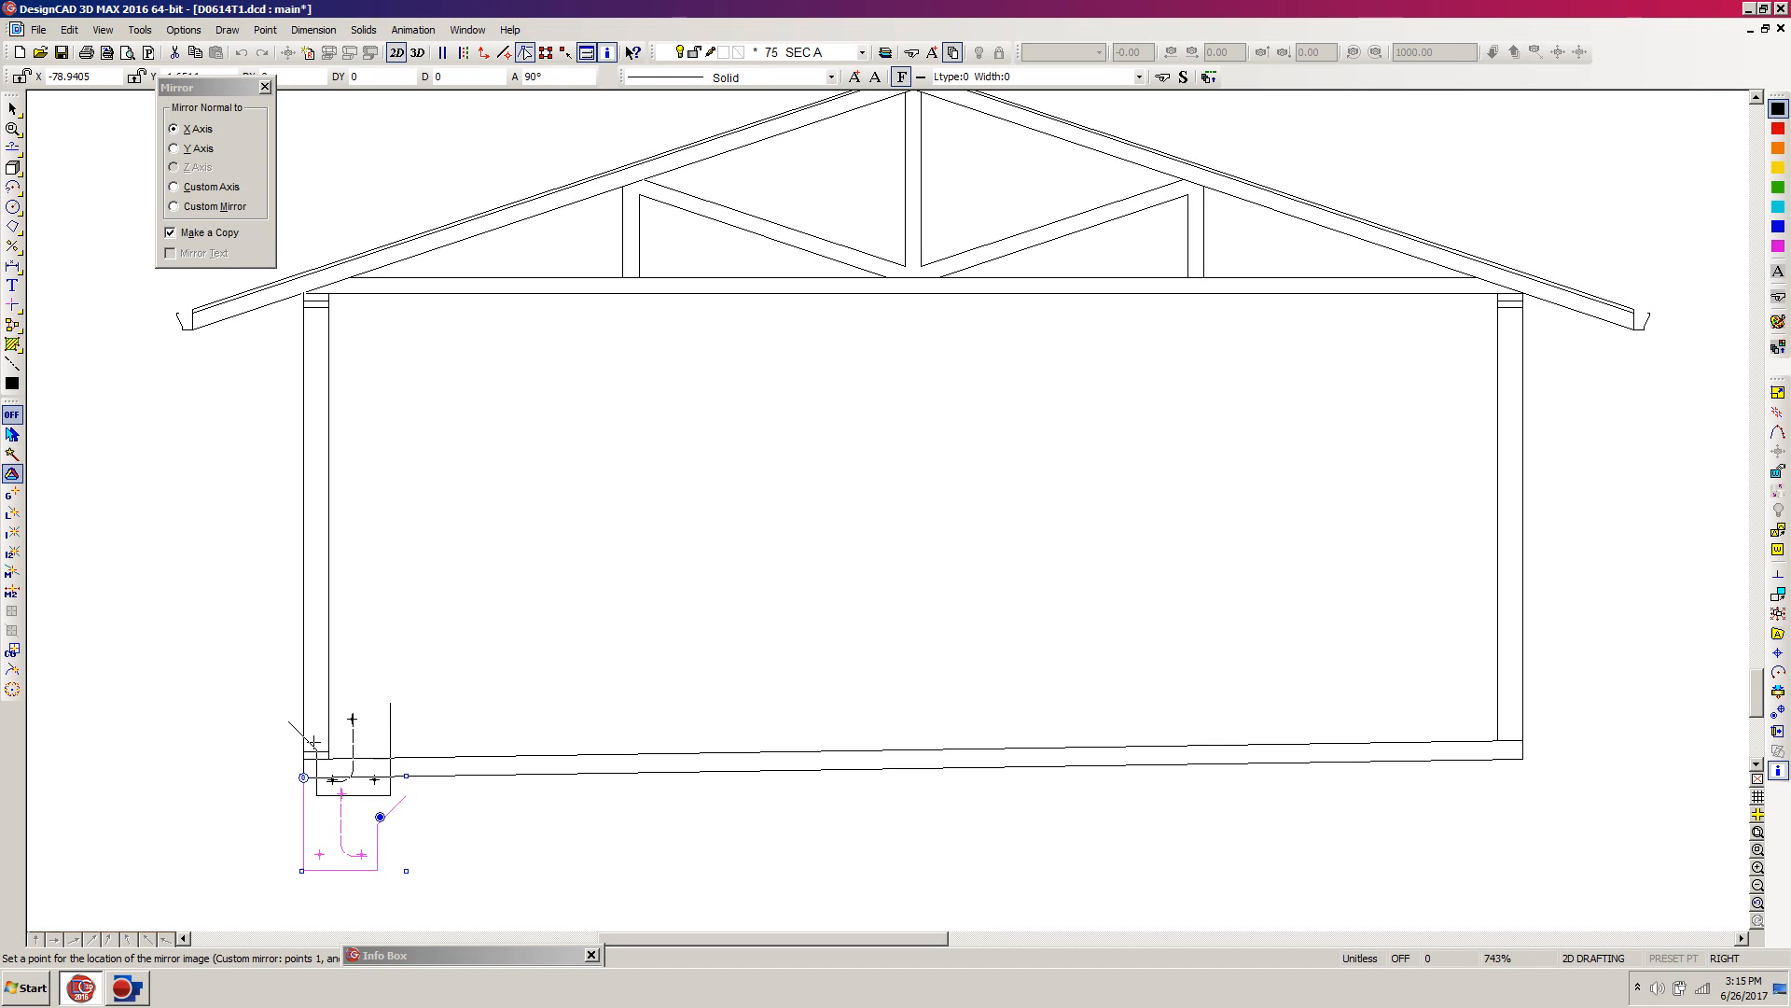
pyautogui.press('Escape')
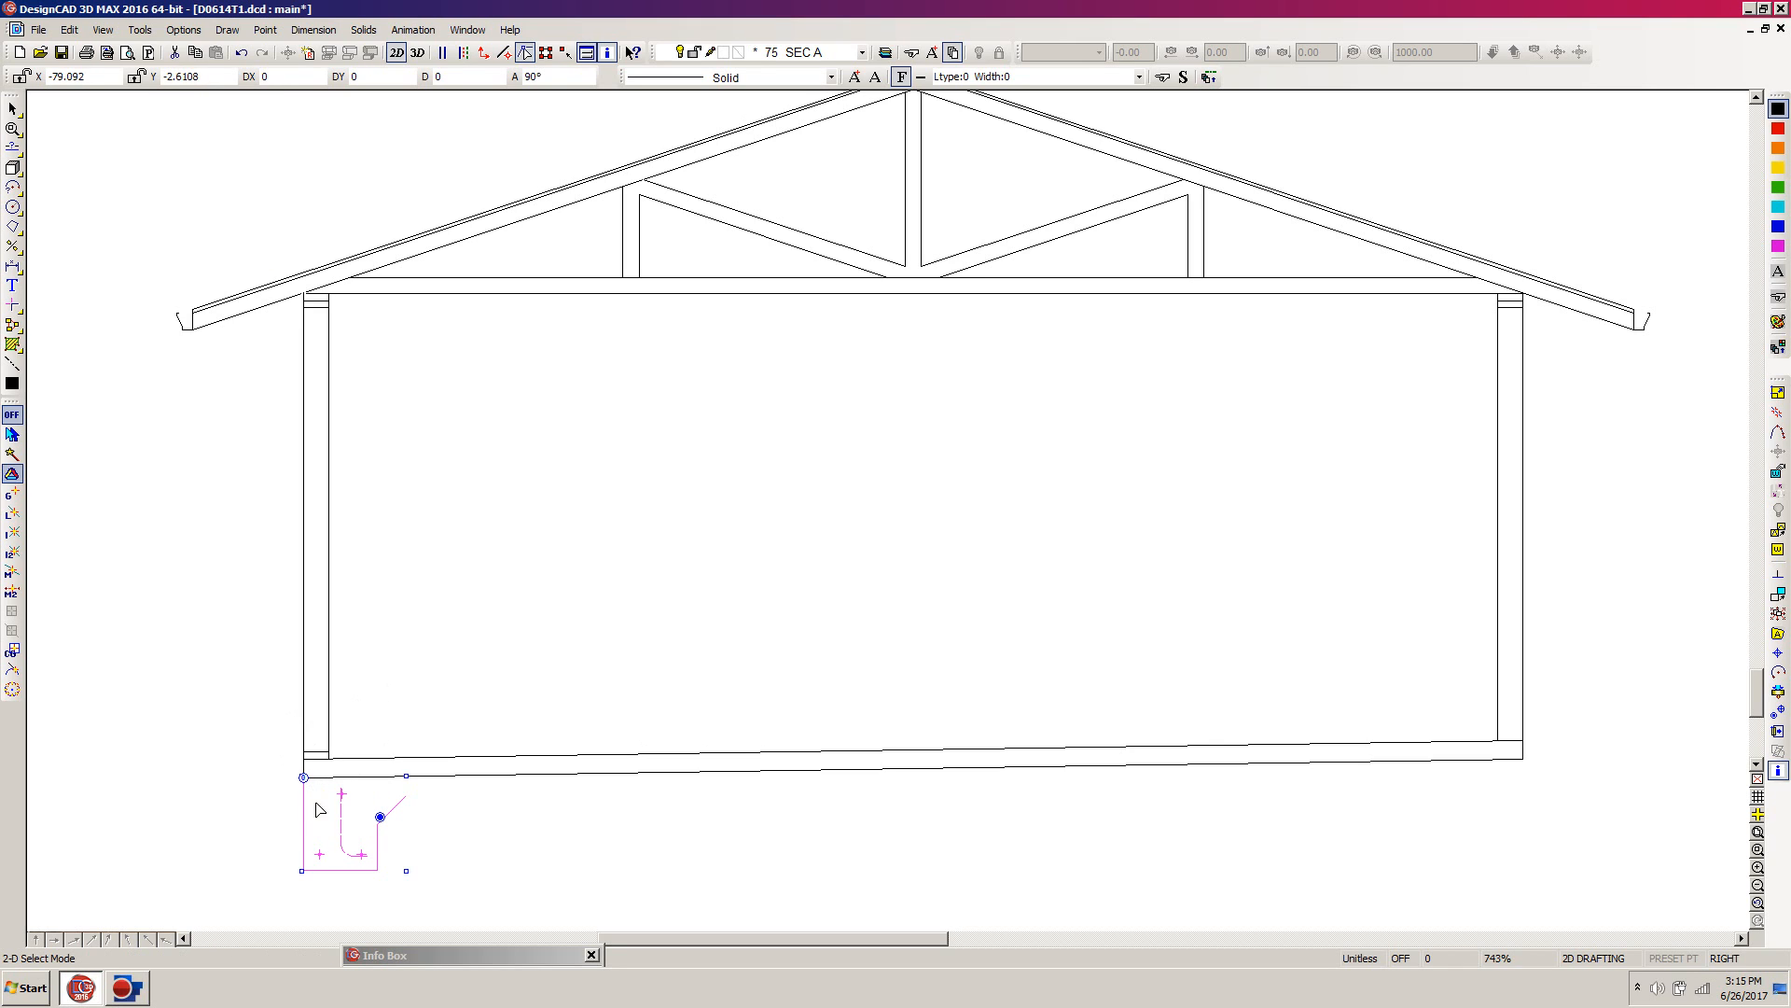
pyautogui.click(406, 813)
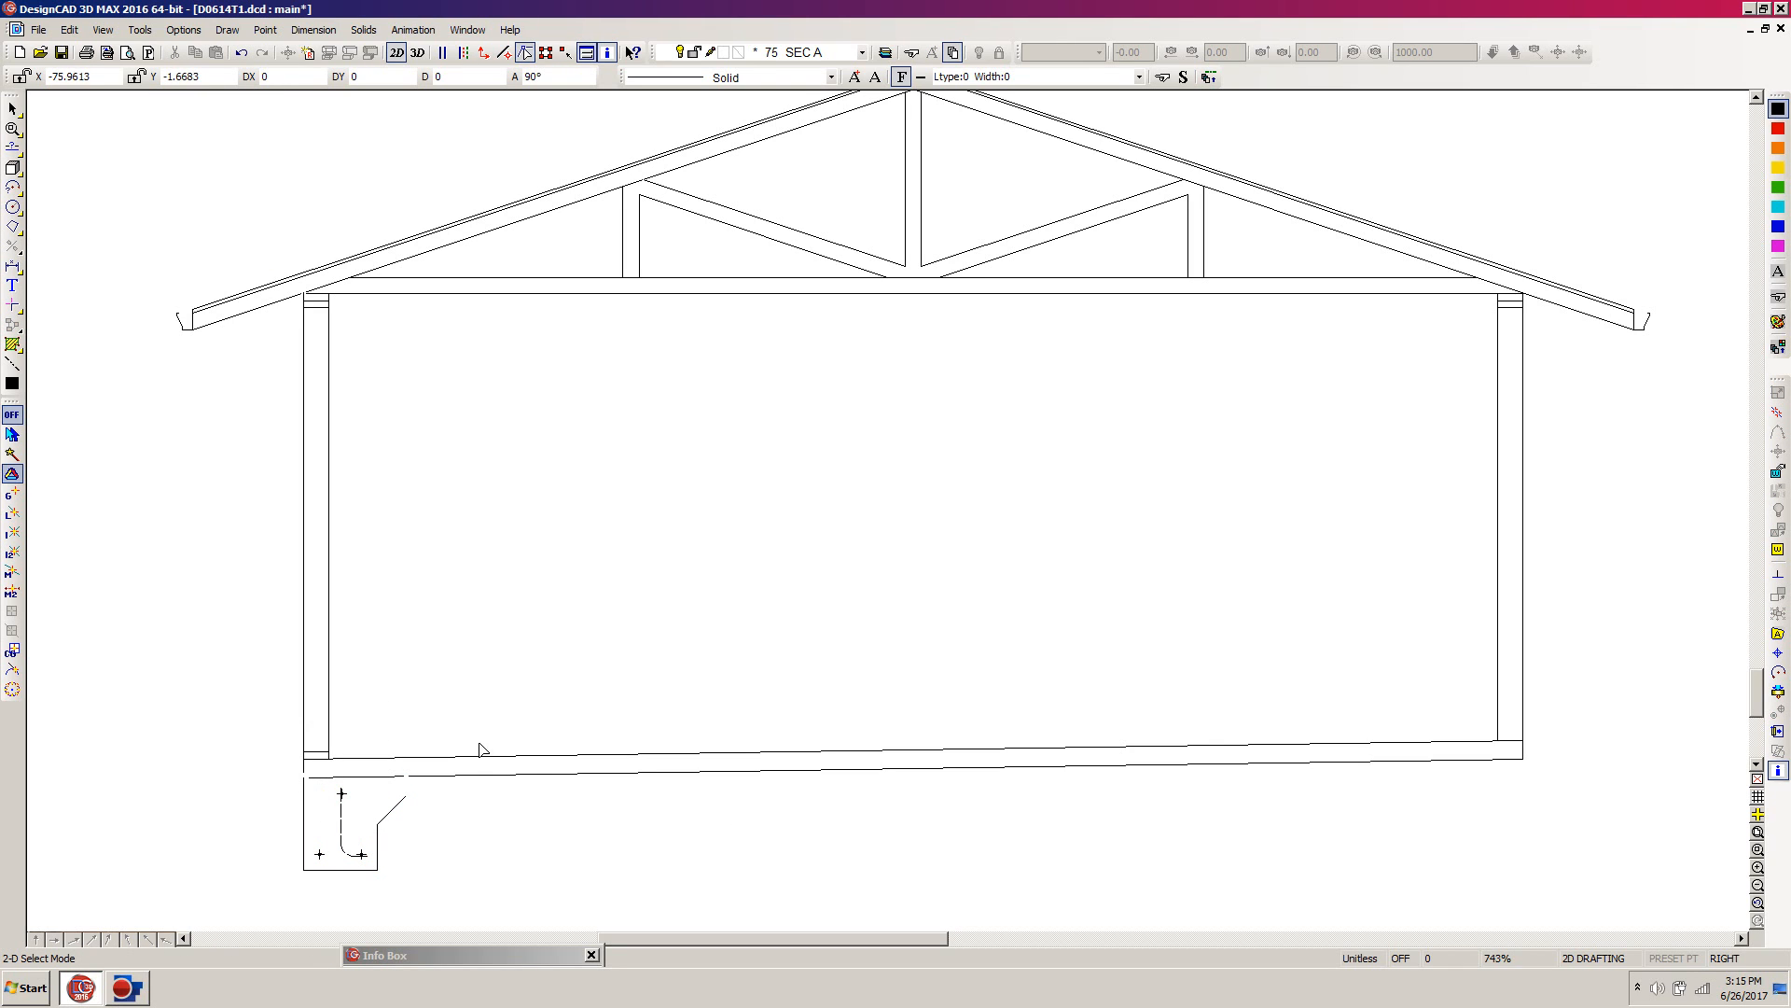
# Mirror a copy of the left footing, normal to the X axis about its upper outer corner, to the slab's lower right corner and explode both footings
pyautogui.click(305, 829)
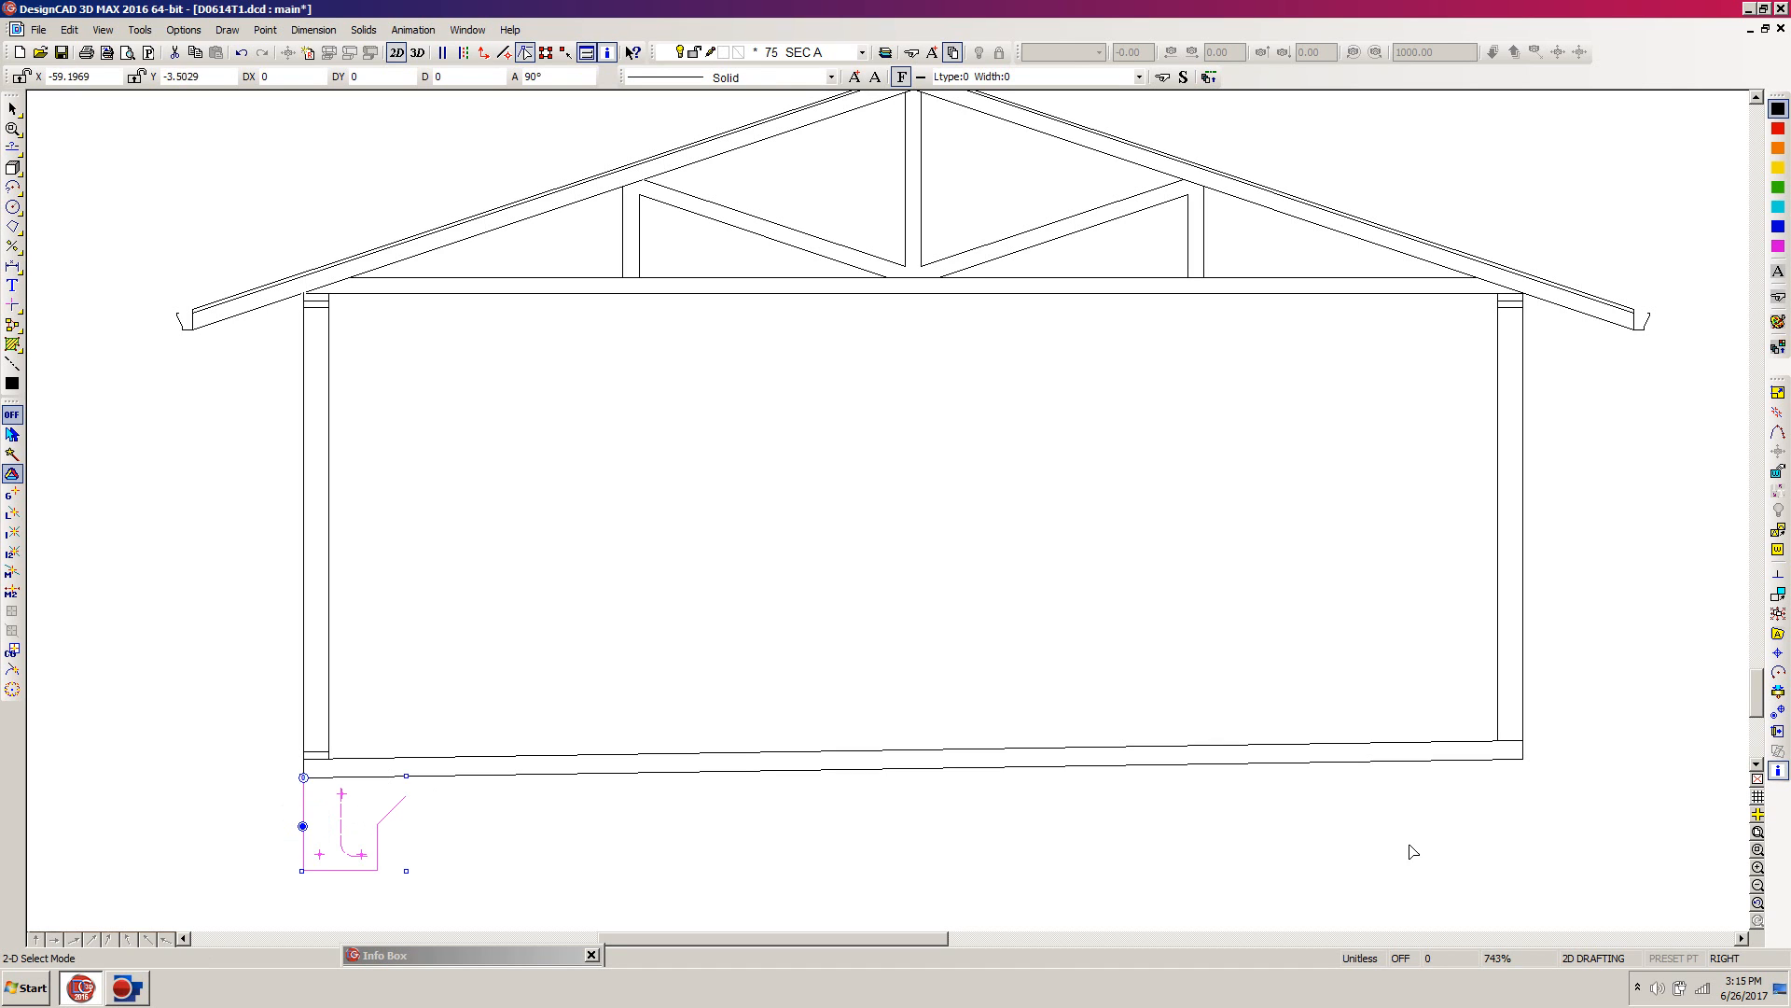
pyautogui.click(1776, 711)
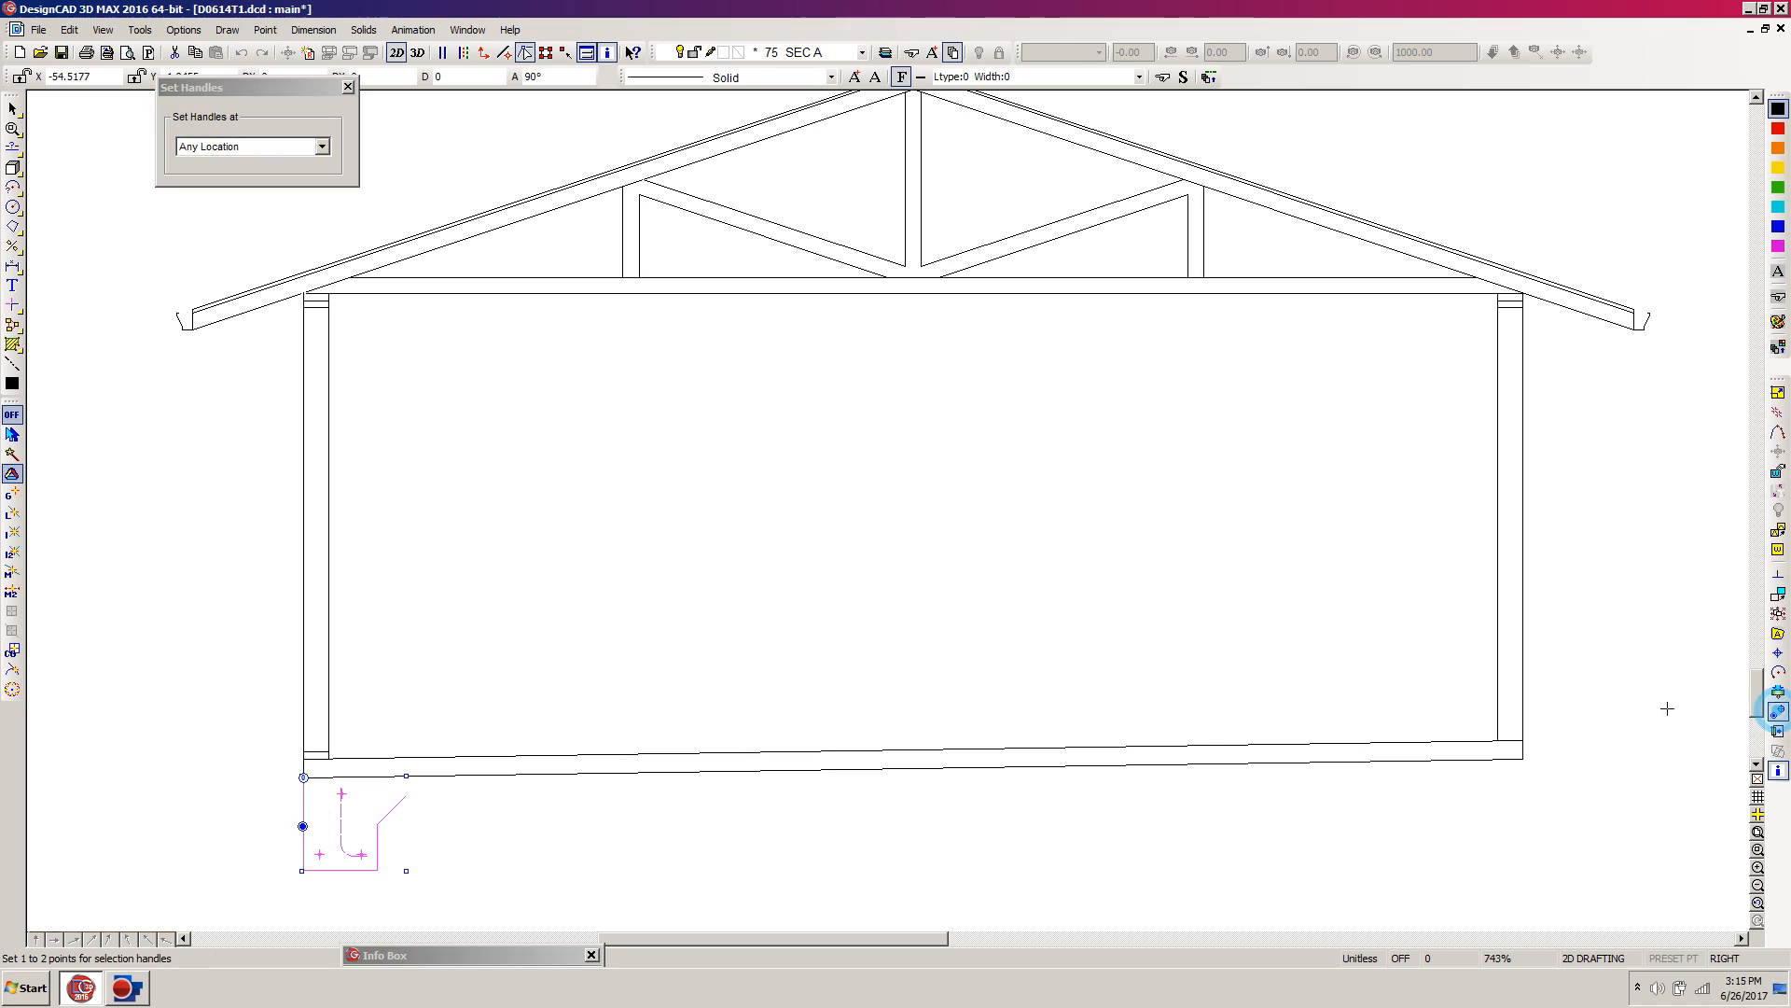
pyautogui.click(303, 777)
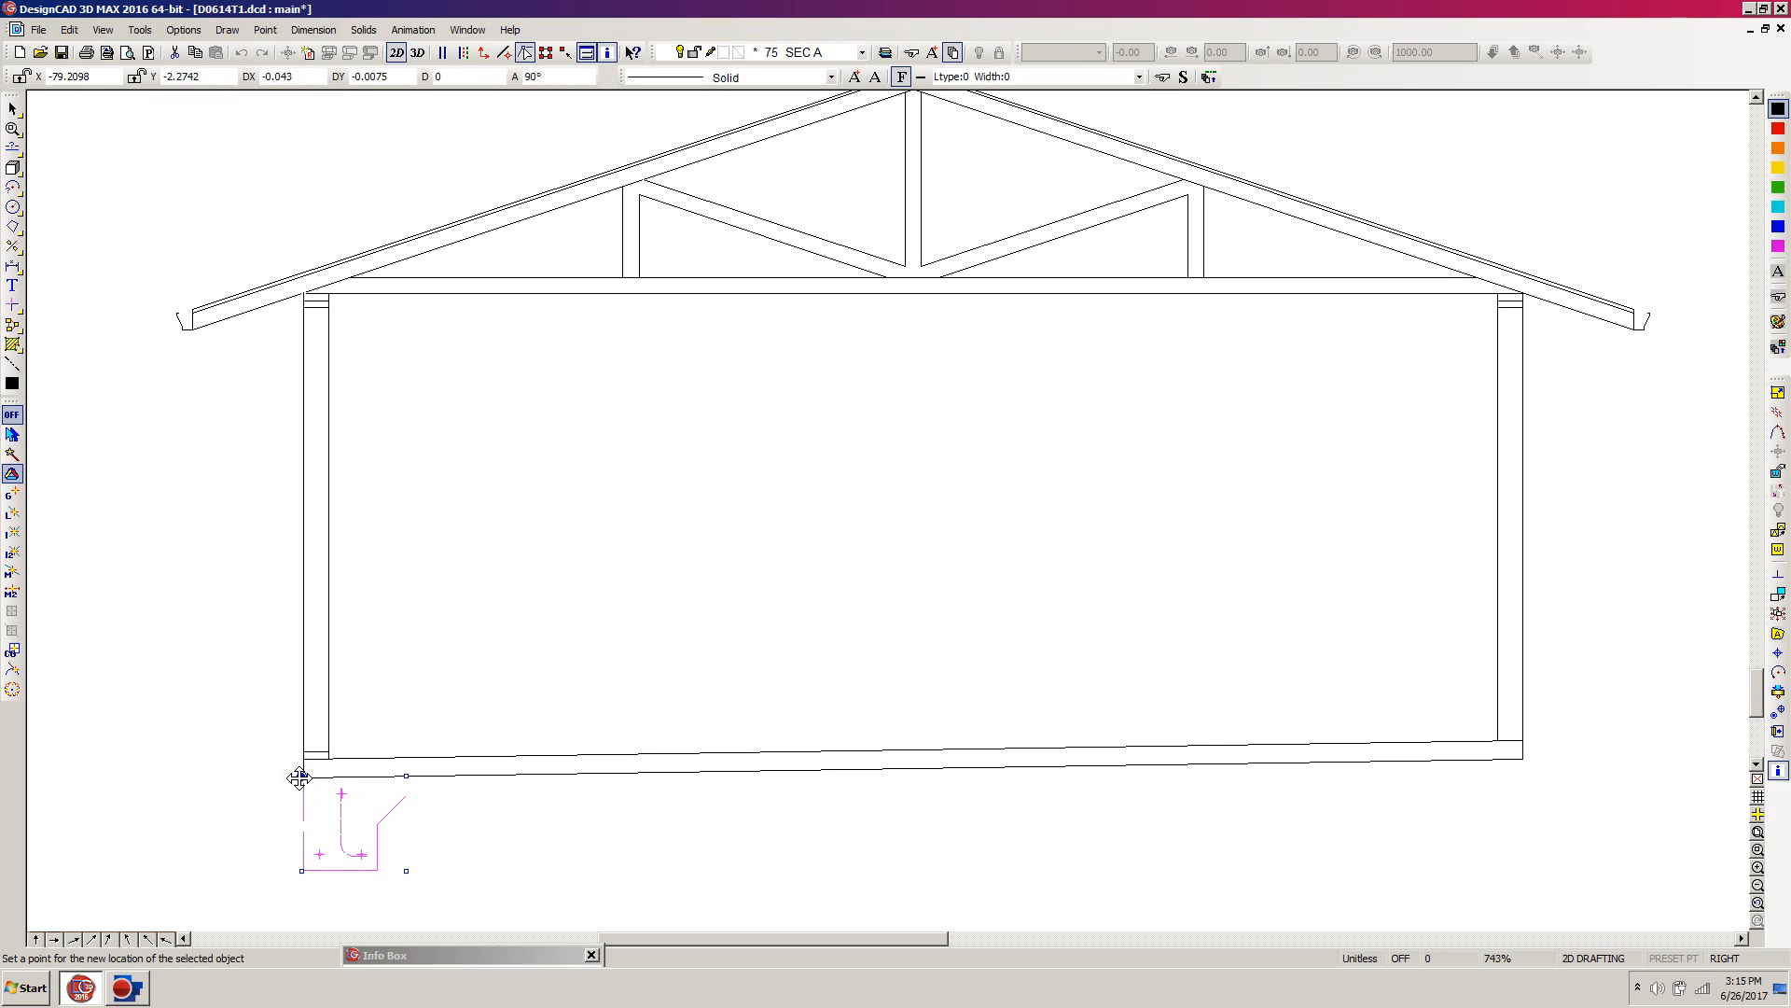
pyautogui.press('m')
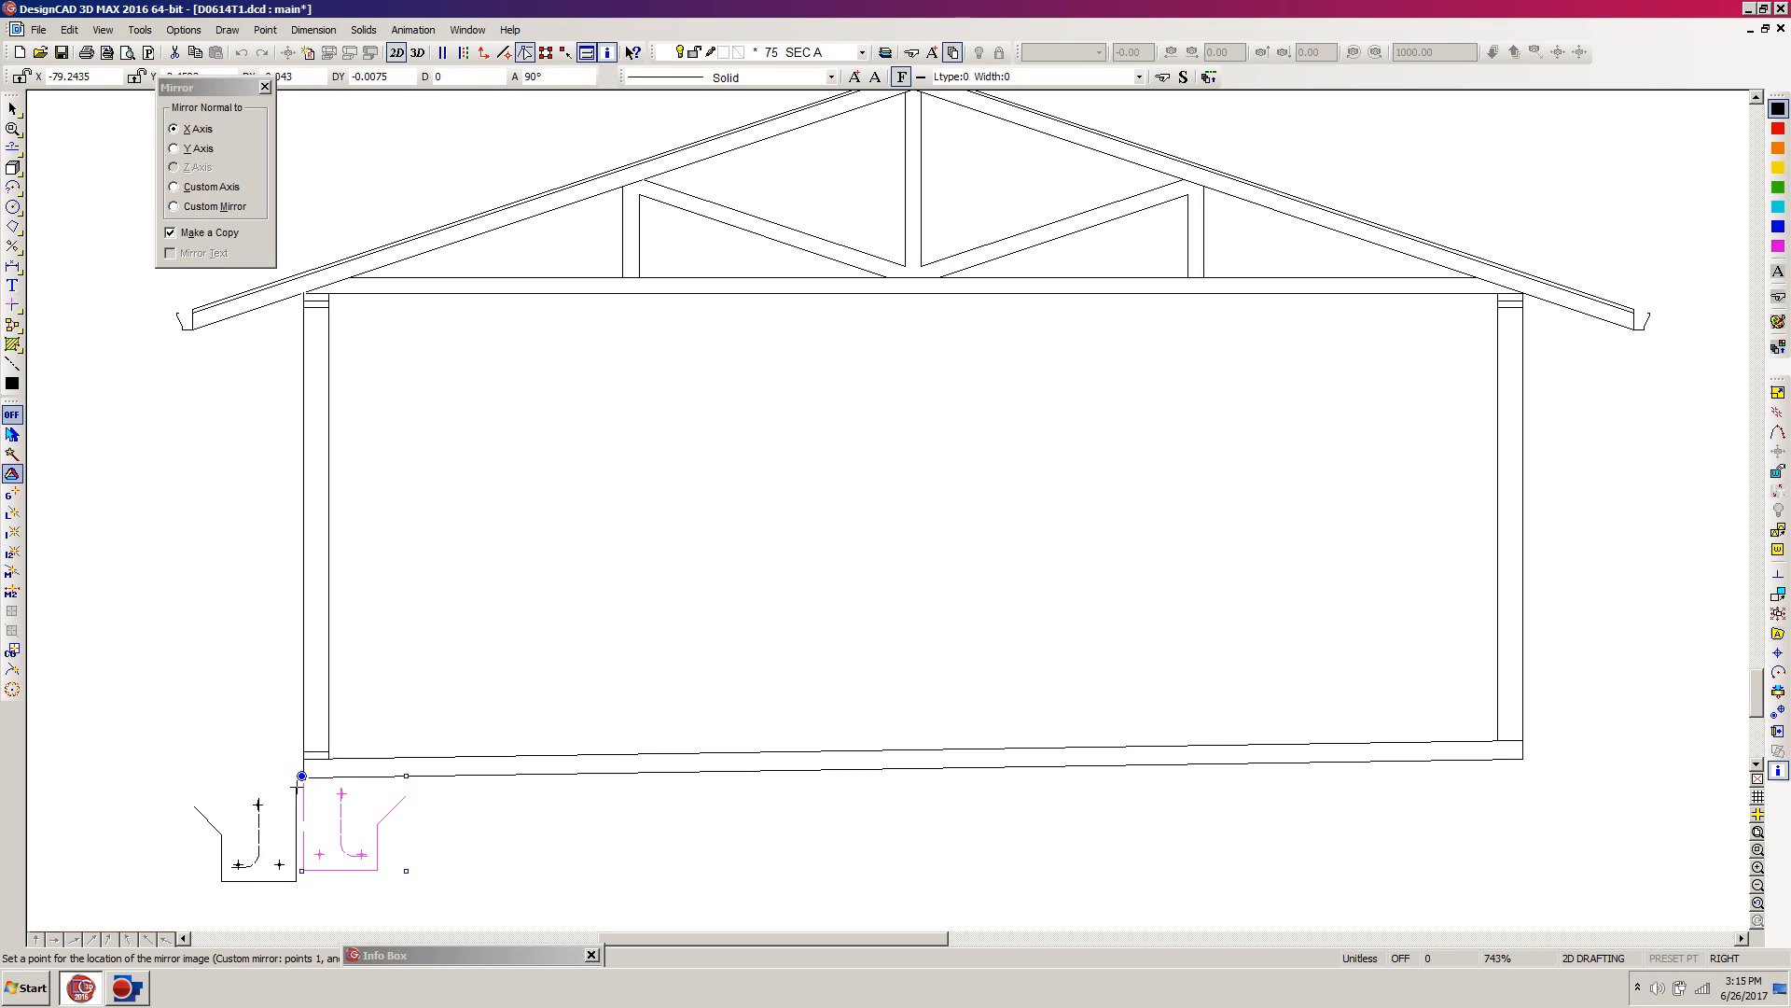
pyautogui.click(1521, 760)
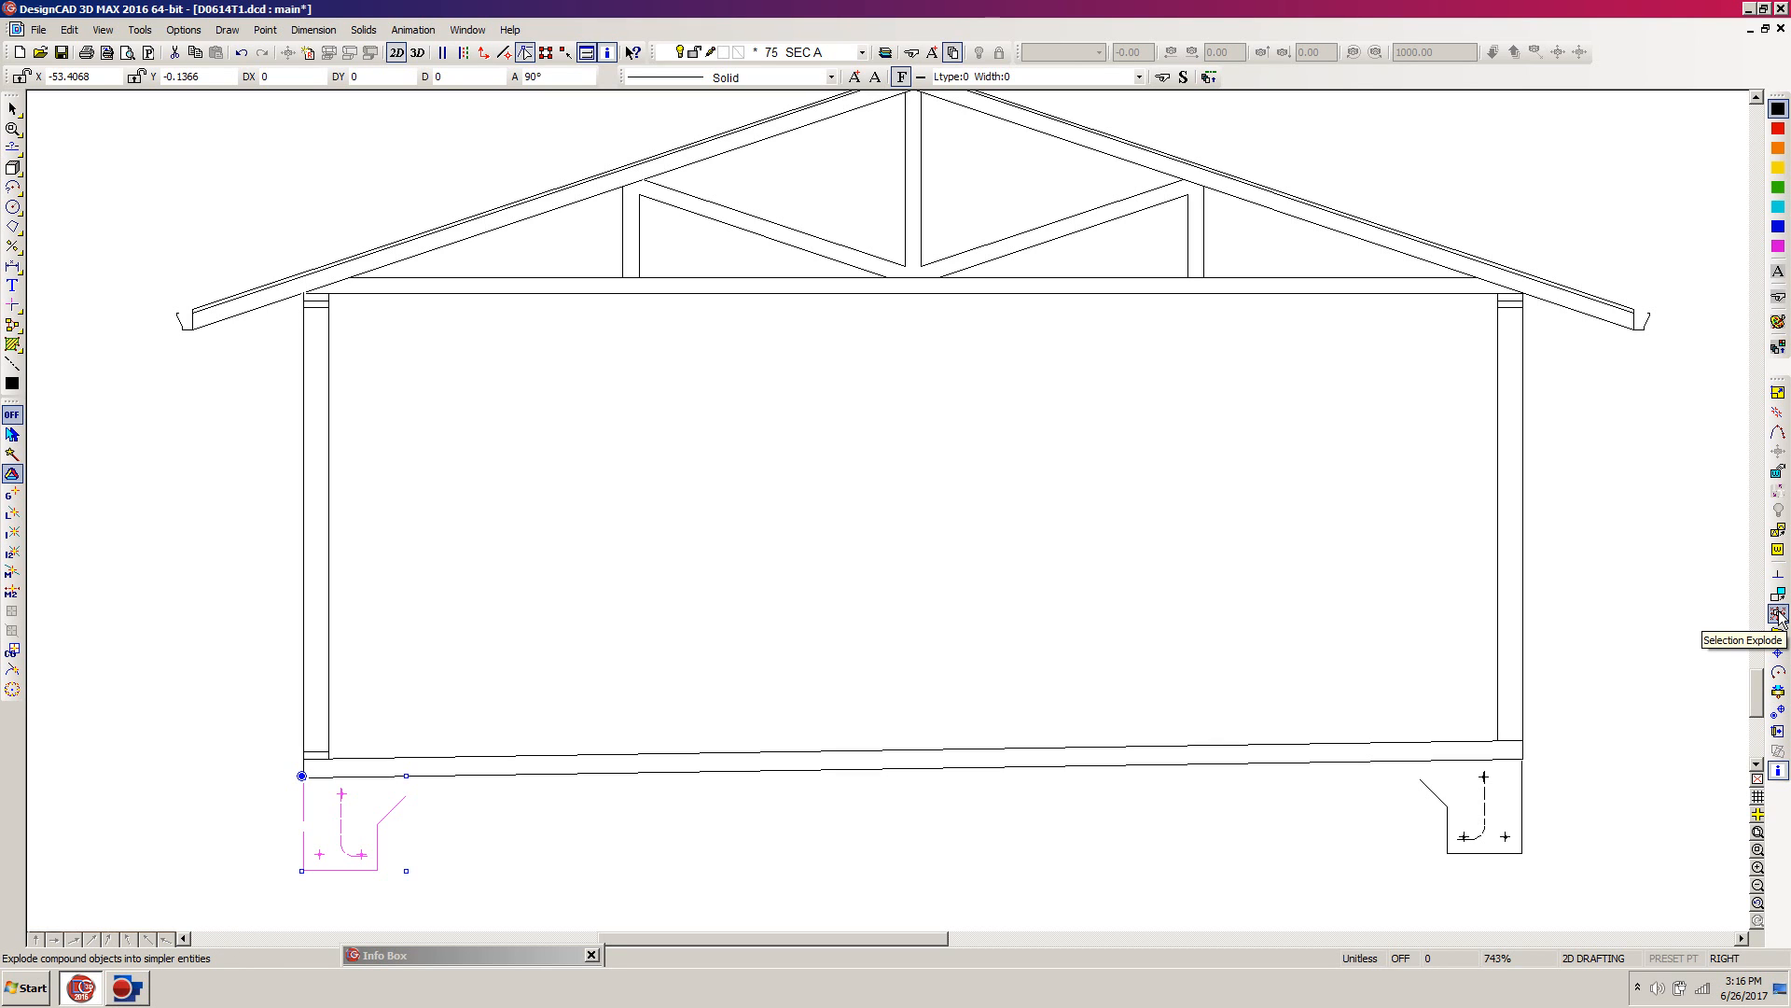
pyautogui.click(1523, 854)
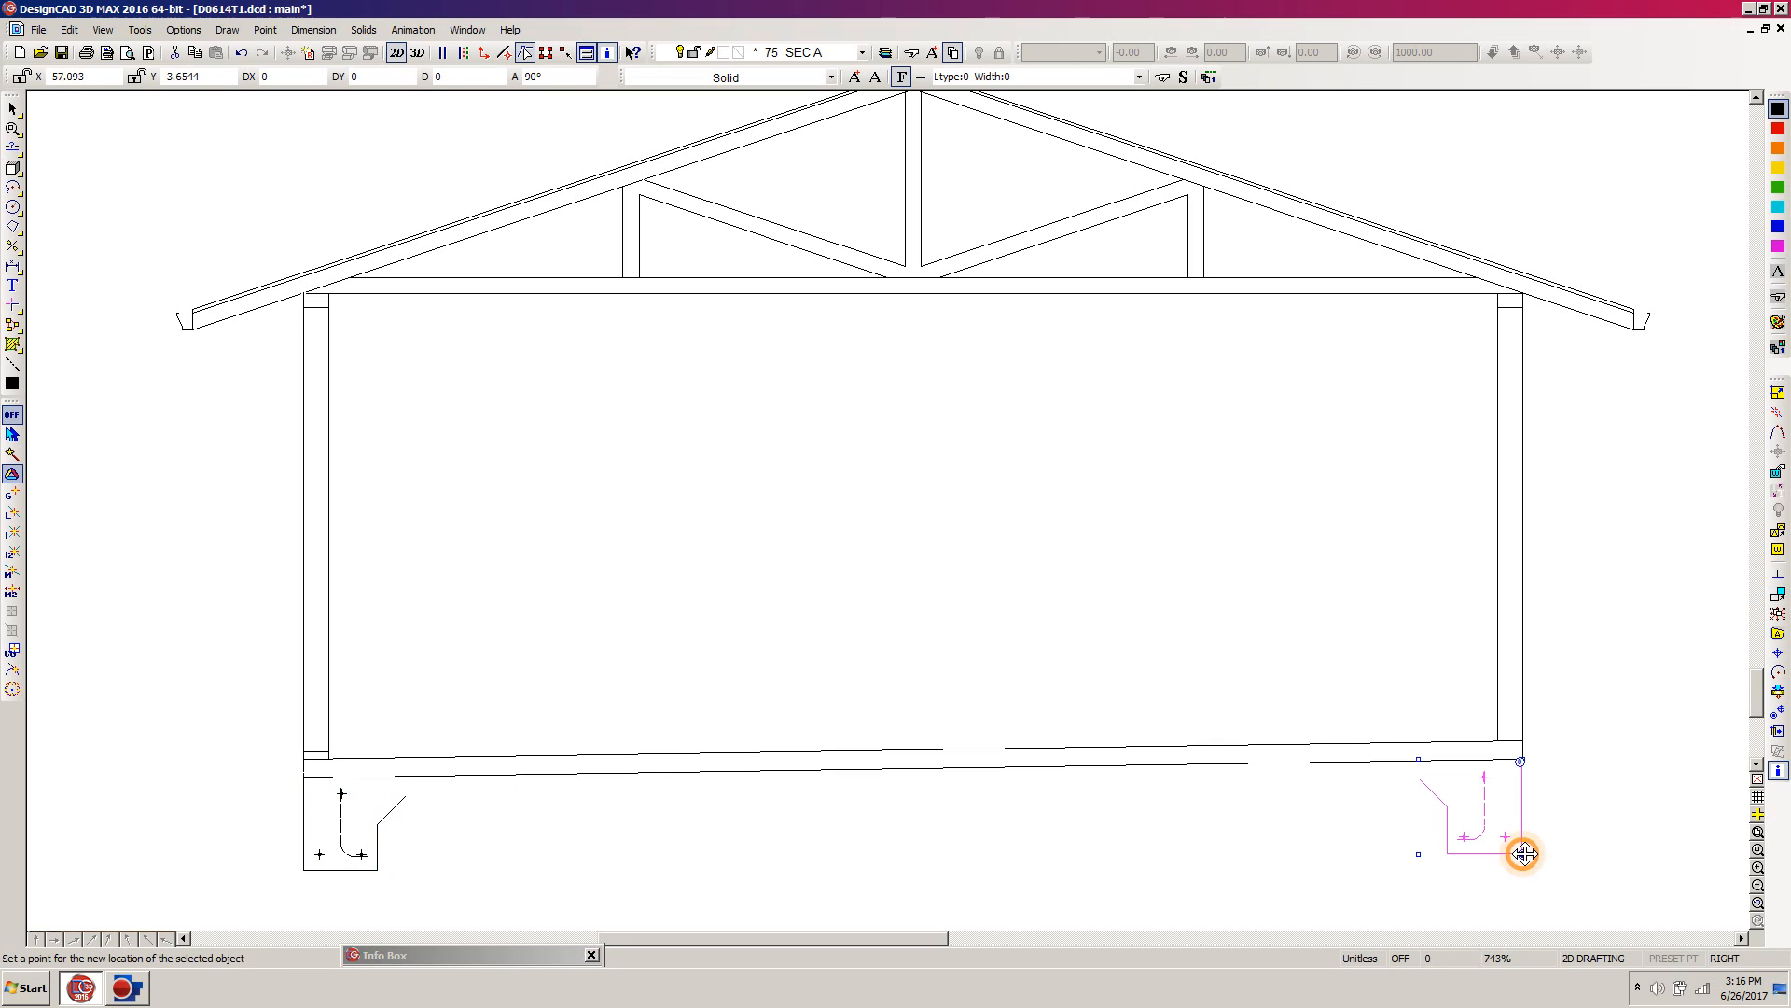
pyautogui.click(1779, 613)
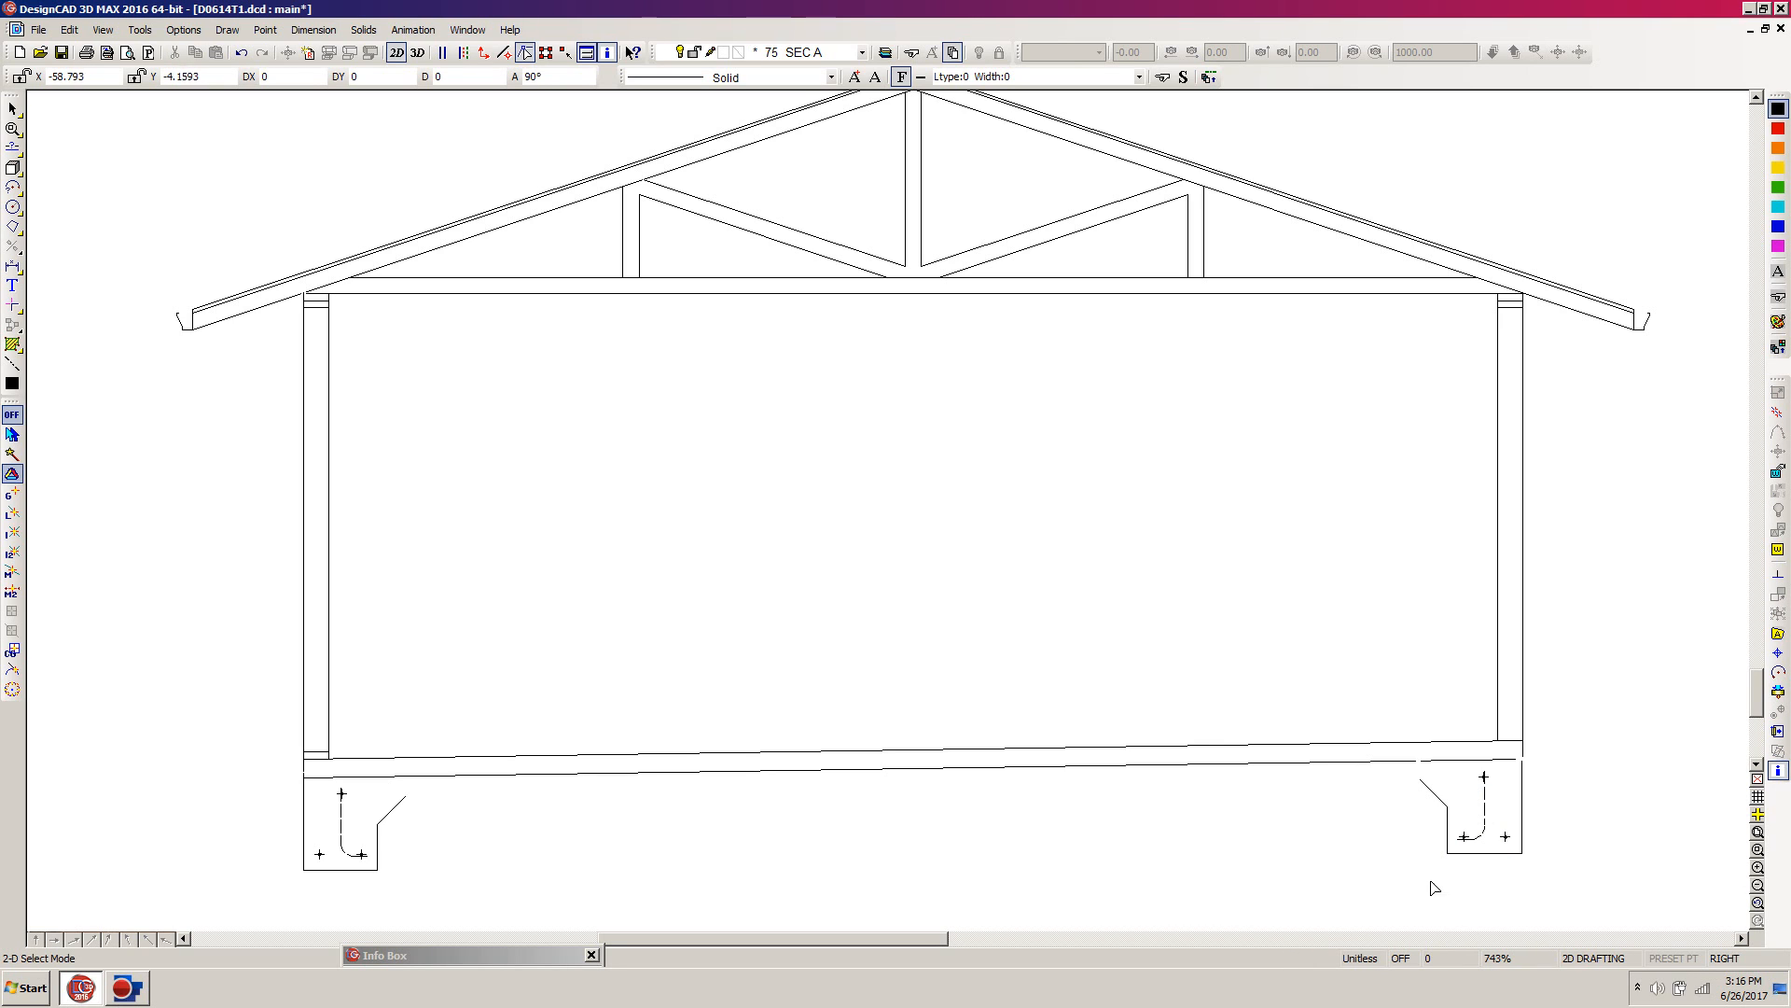
# Draw an orthogonal line from the right footing's lower inner corner across to the left footing's inner side
pyautogui.press('l')
pyautogui.click(1443, 851)
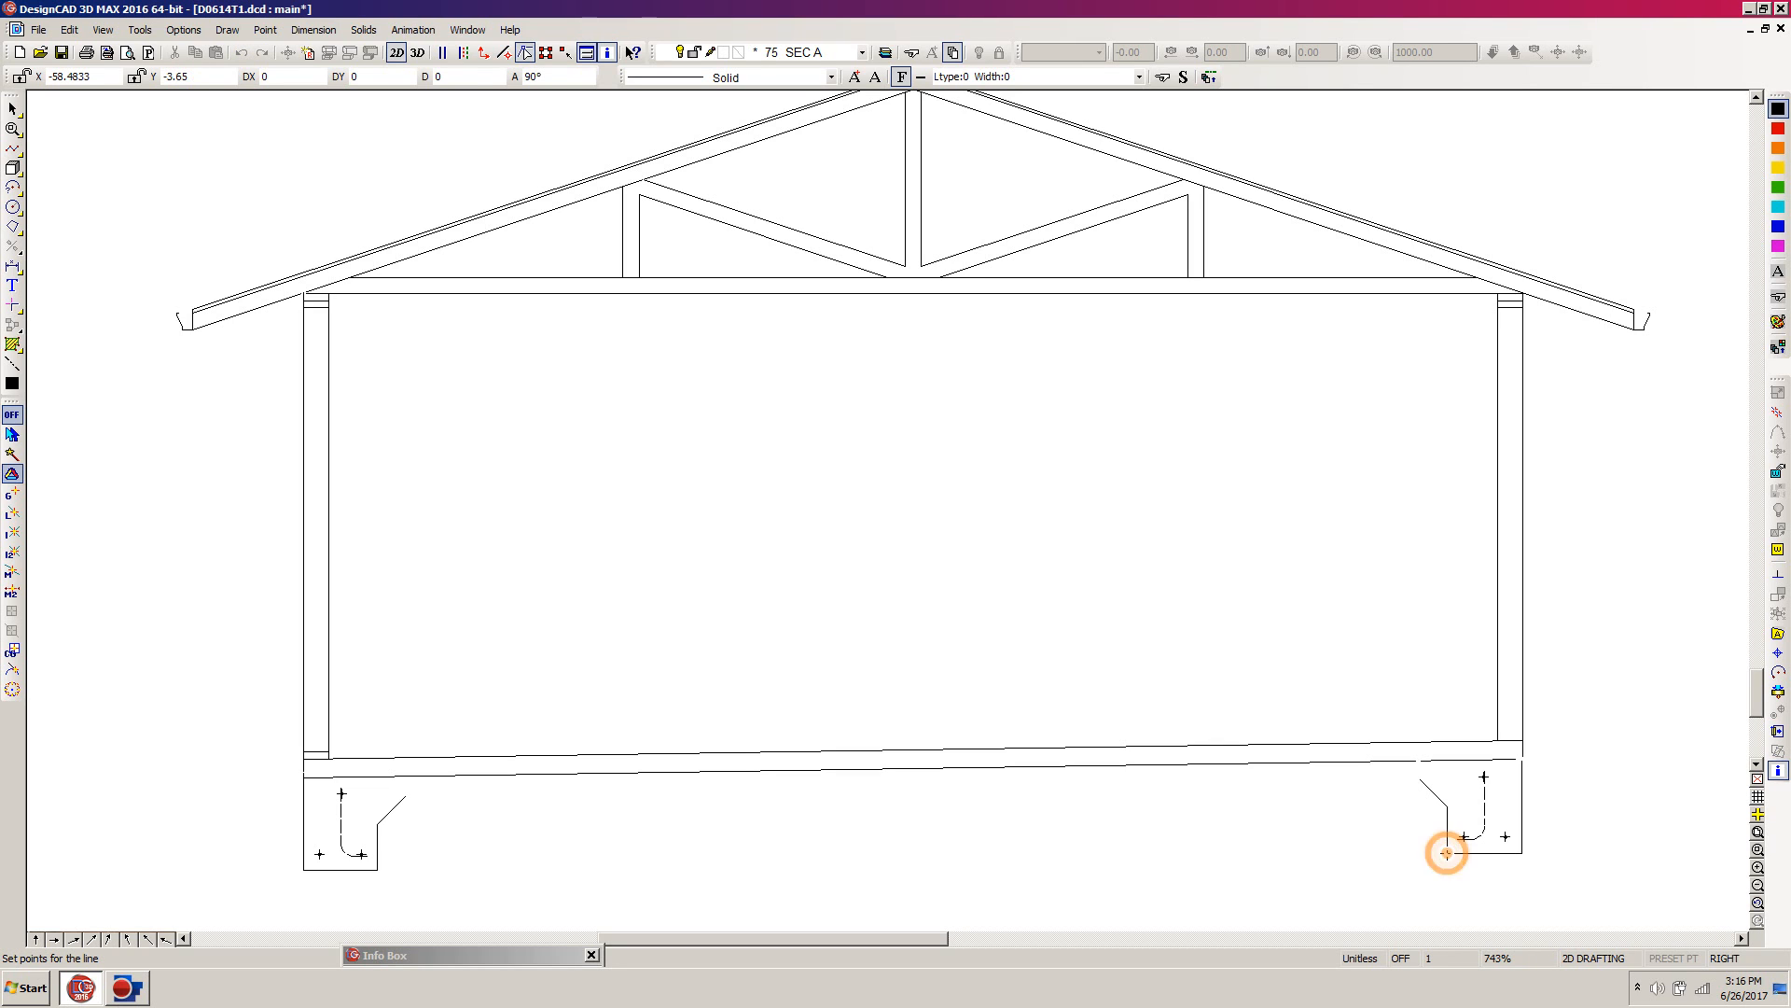
pyautogui.press('o')
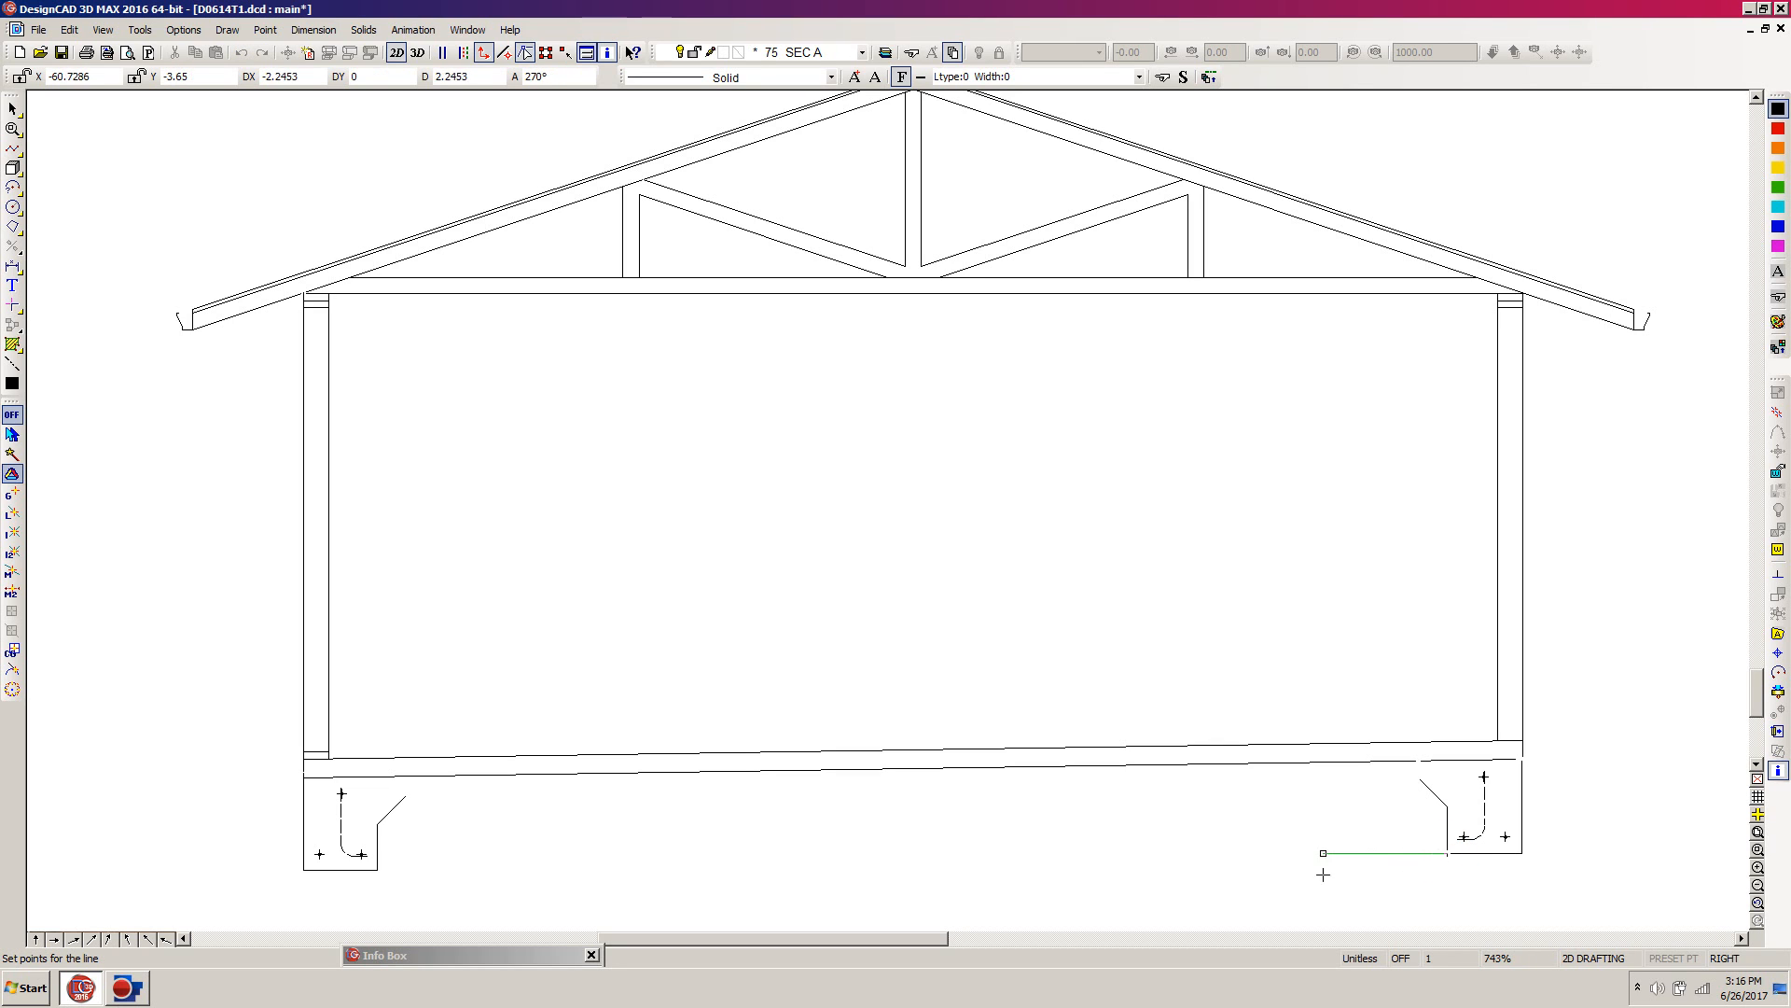
pyautogui.click(379, 873)
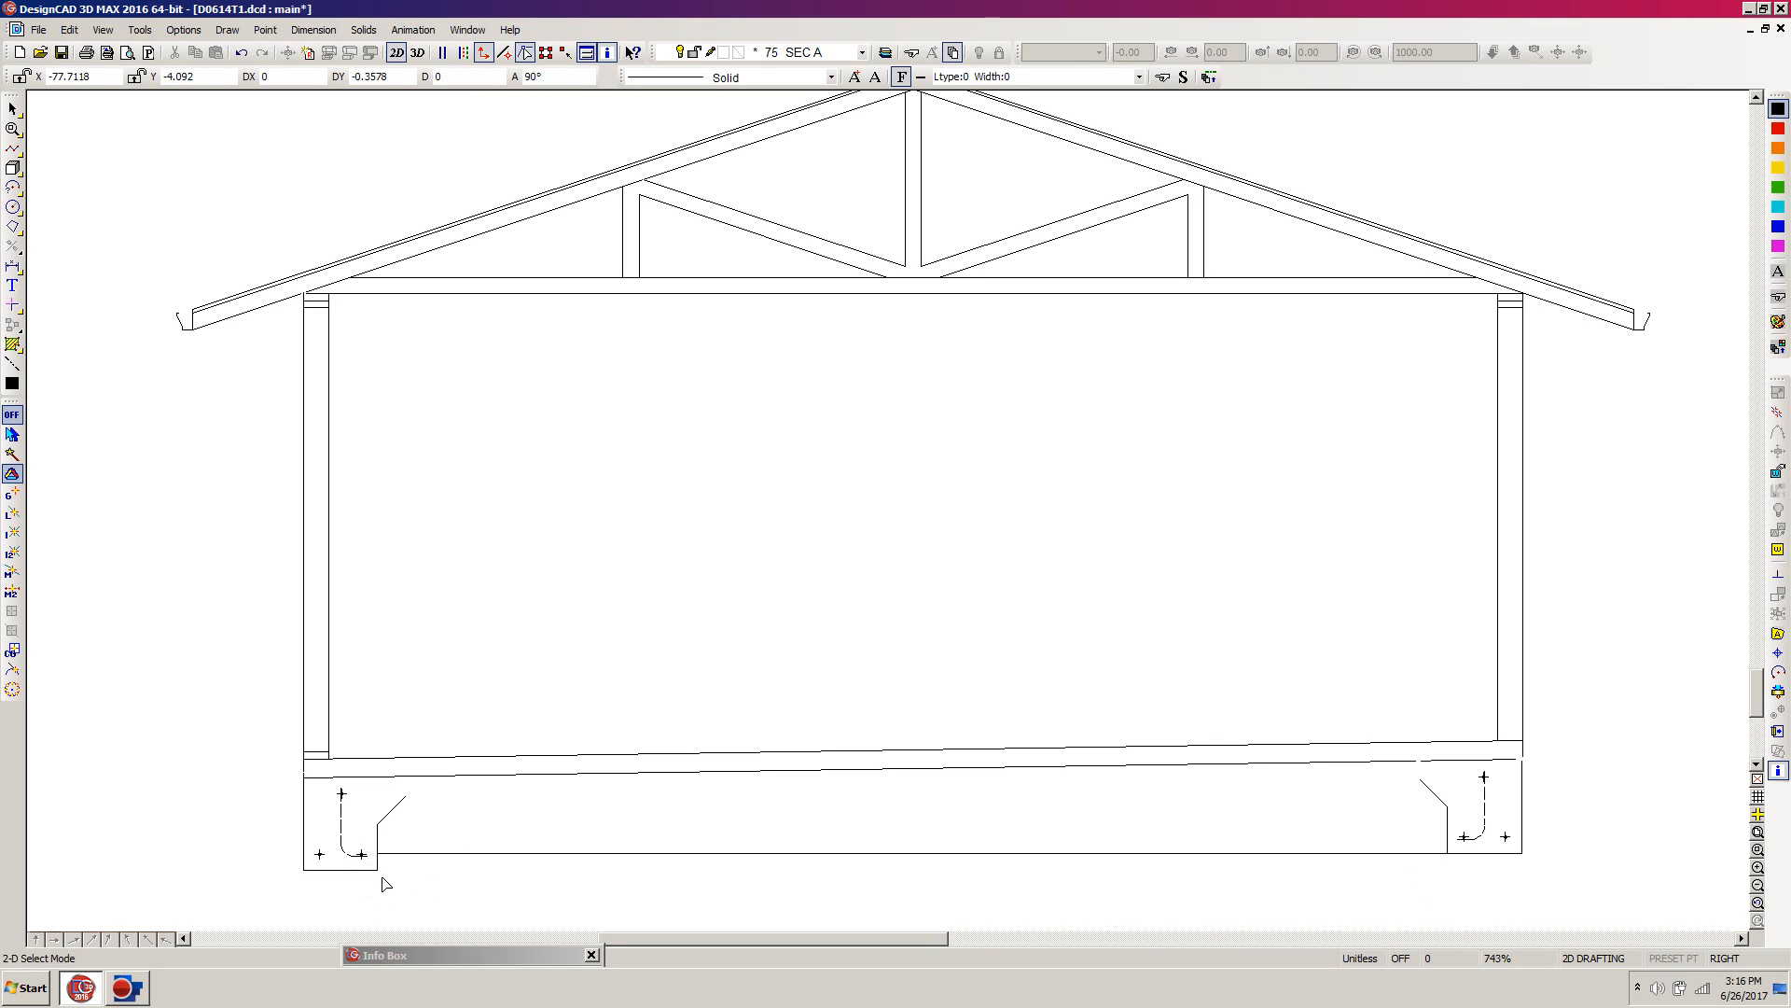
# Move the left footing up so its lower inner corner meets the left end of the horizontal reference line
pyautogui.click(262, 904)
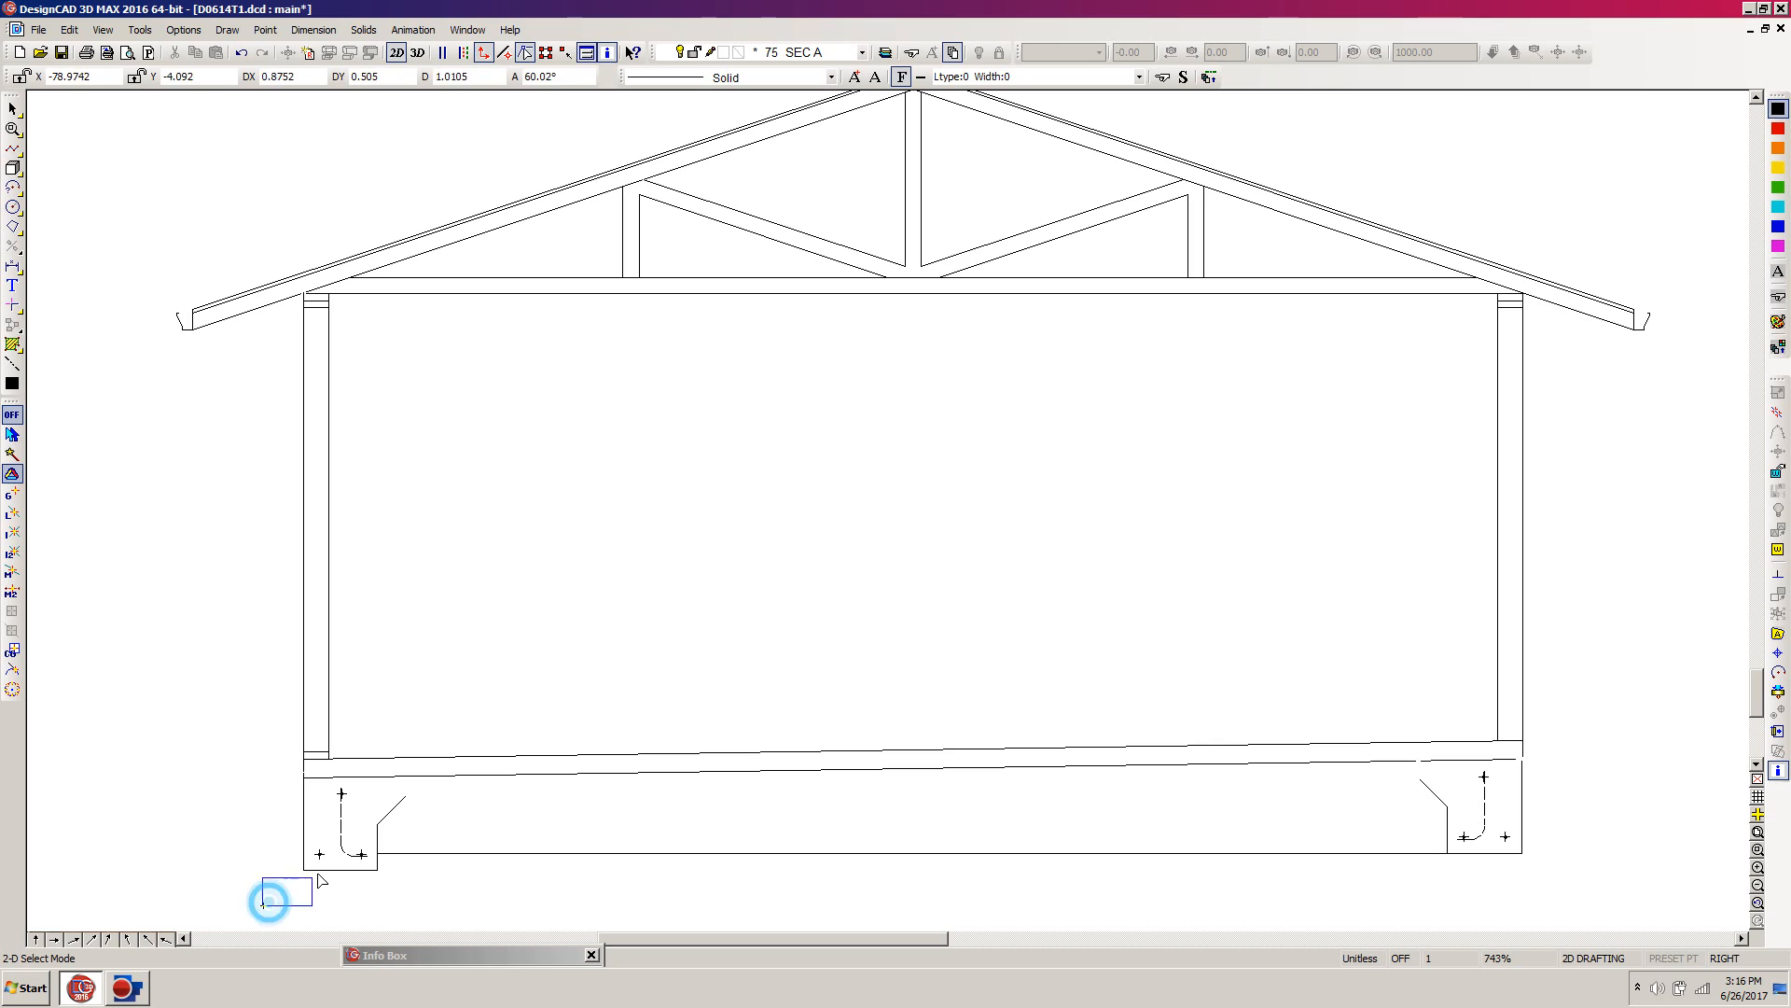
pyautogui.click(423, 769)
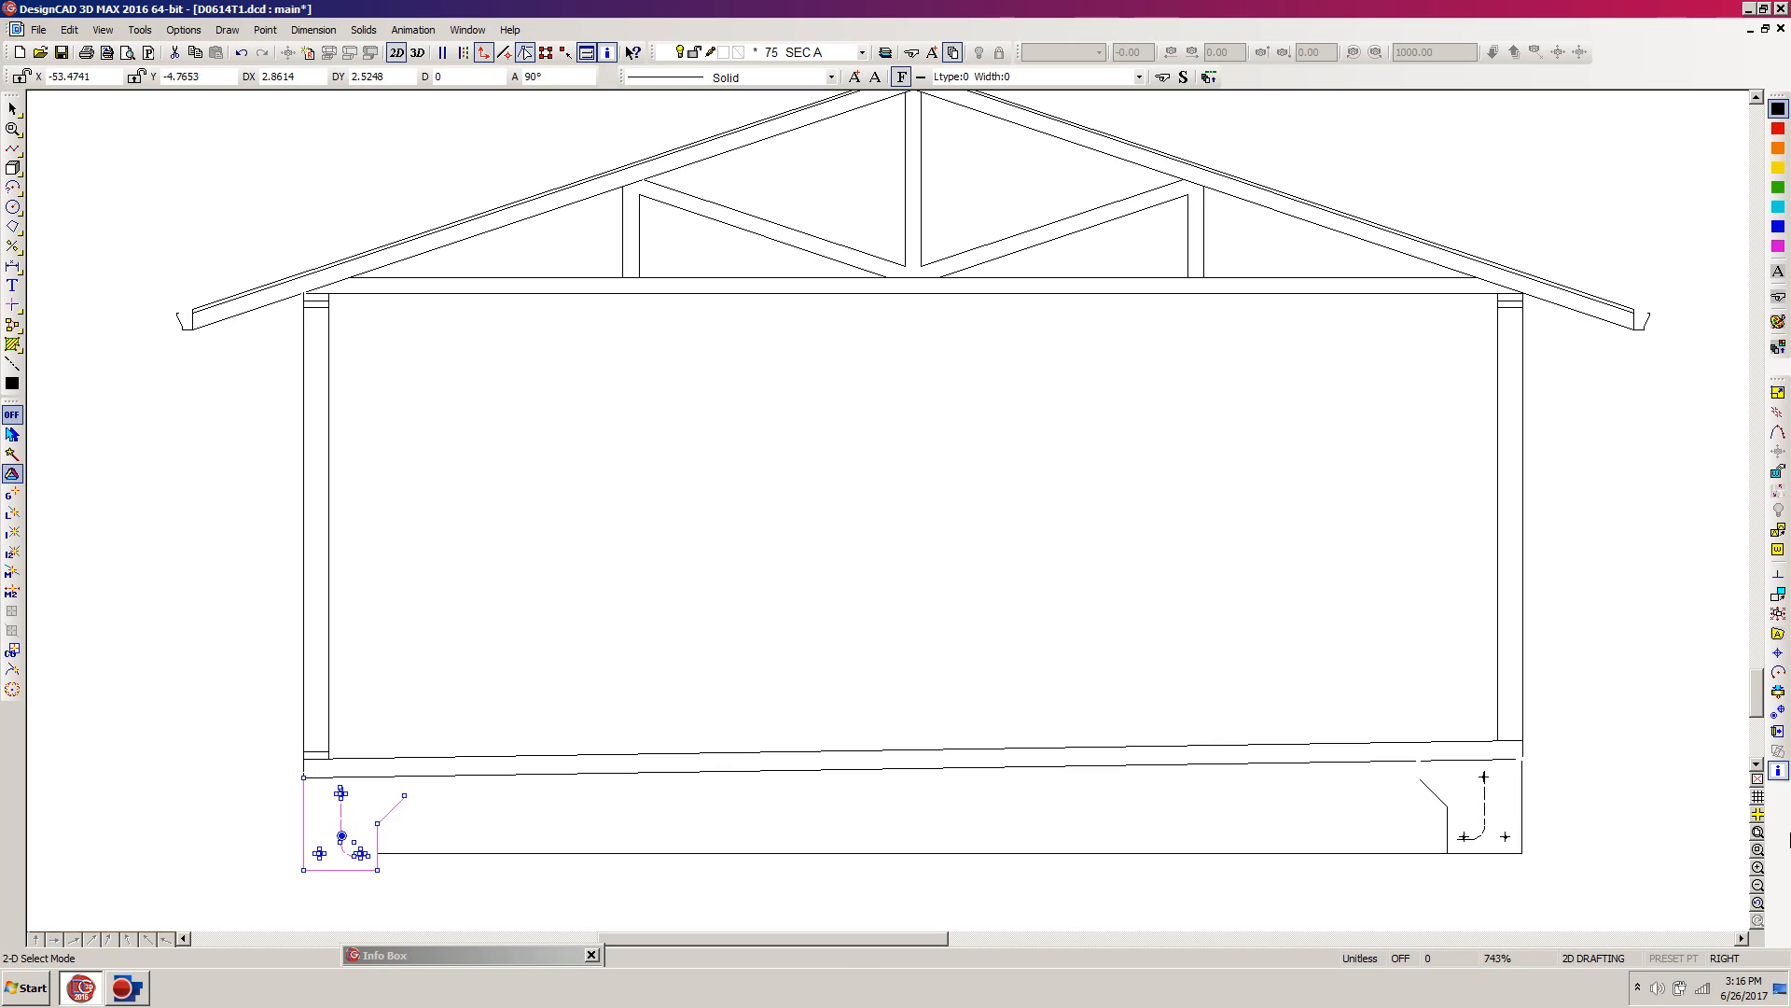
pyautogui.click(1777, 711)
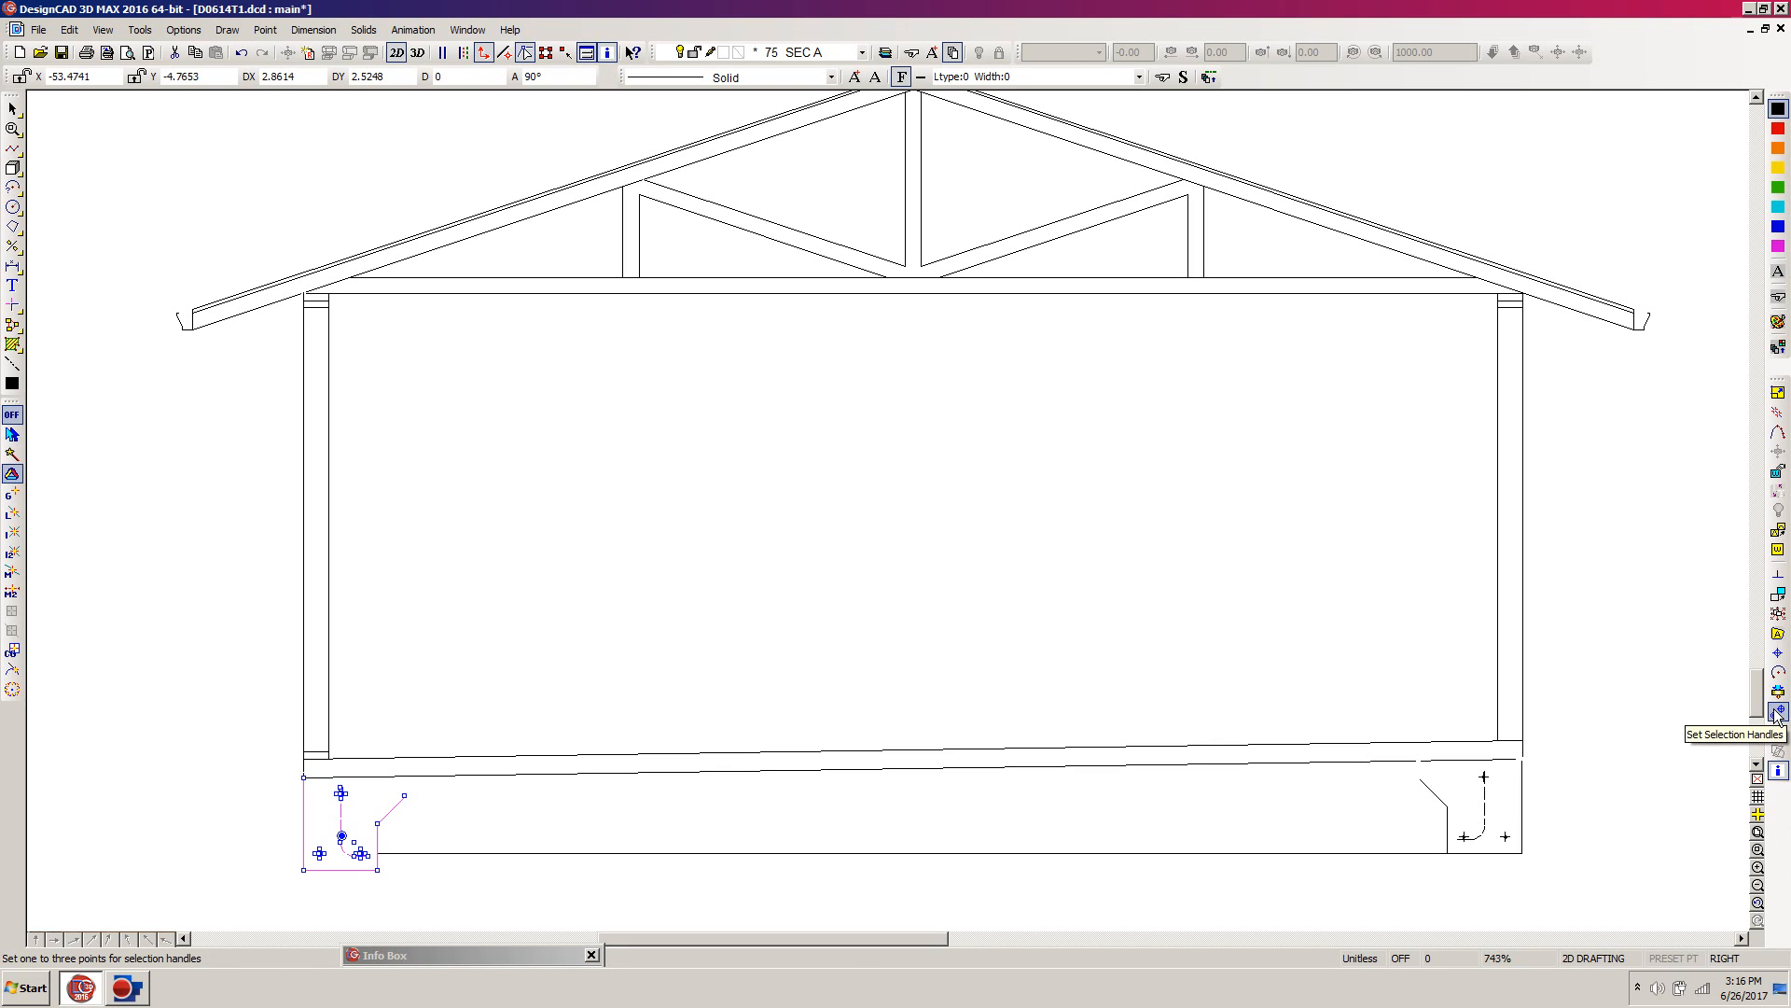
pyautogui.click(1778, 713)
pyautogui.click(392, 881)
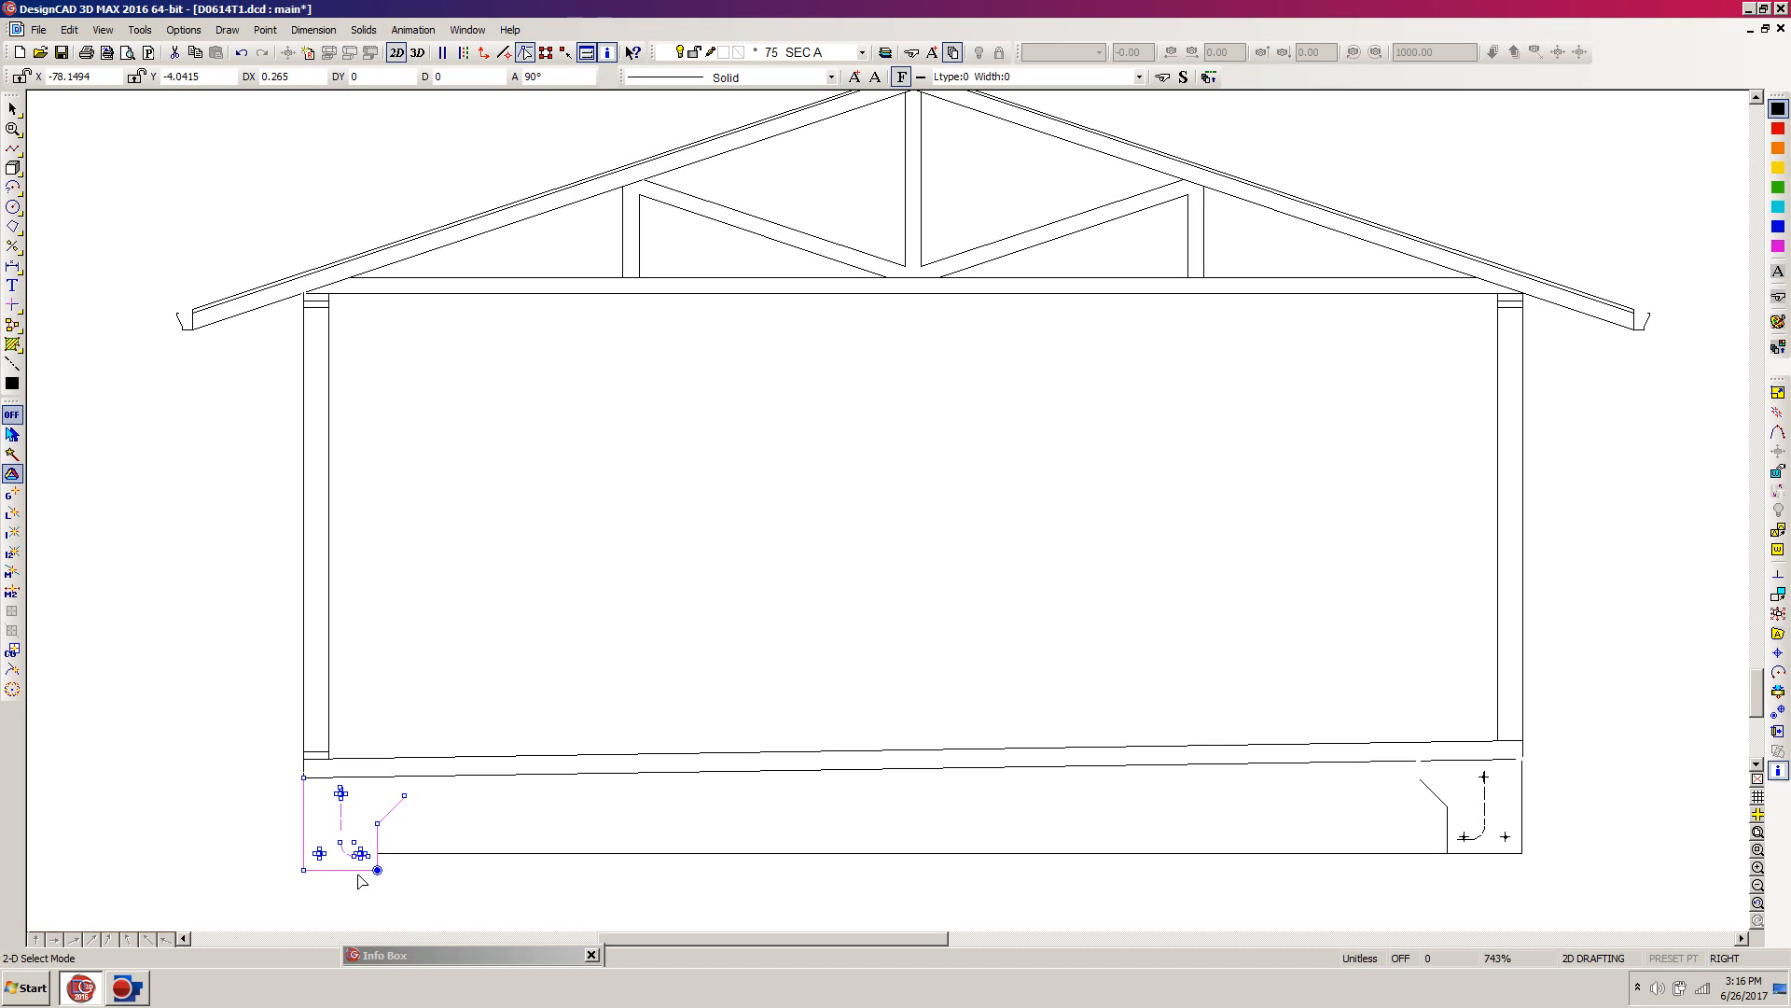
pyautogui.press('m')
pyautogui.click(377, 853)
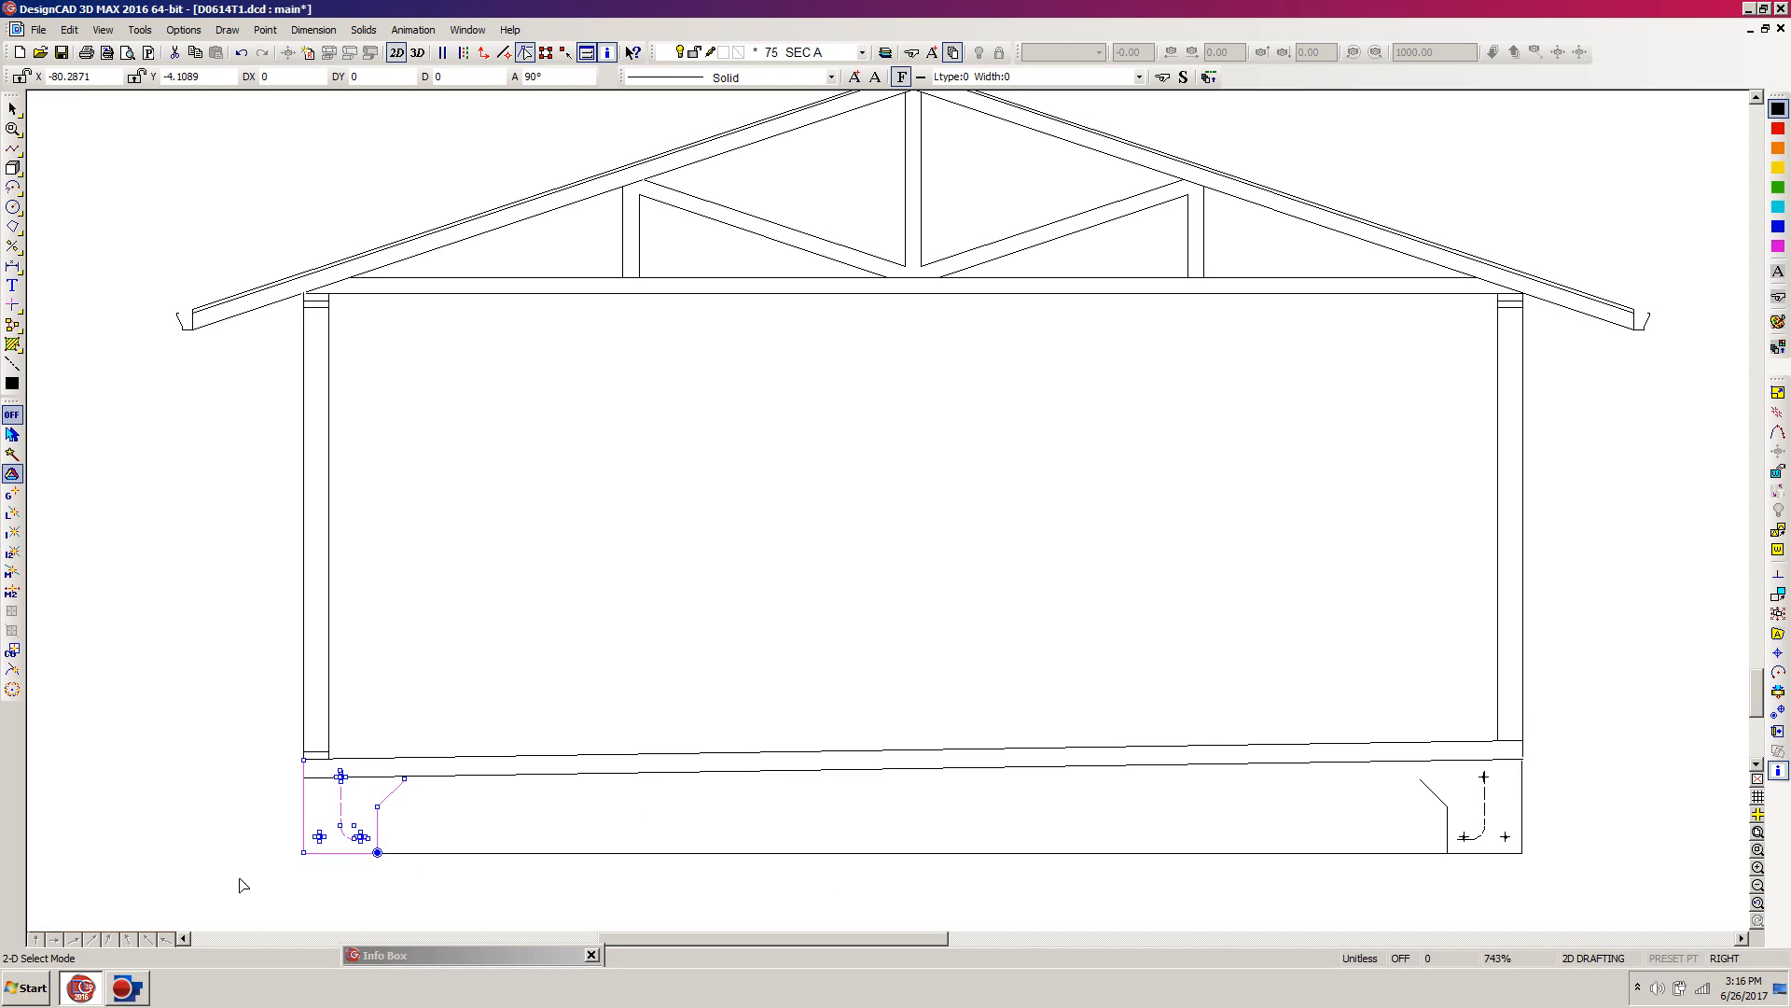
# Delete the horizontal reference line between the two footings
pyautogui.click(970, 851)
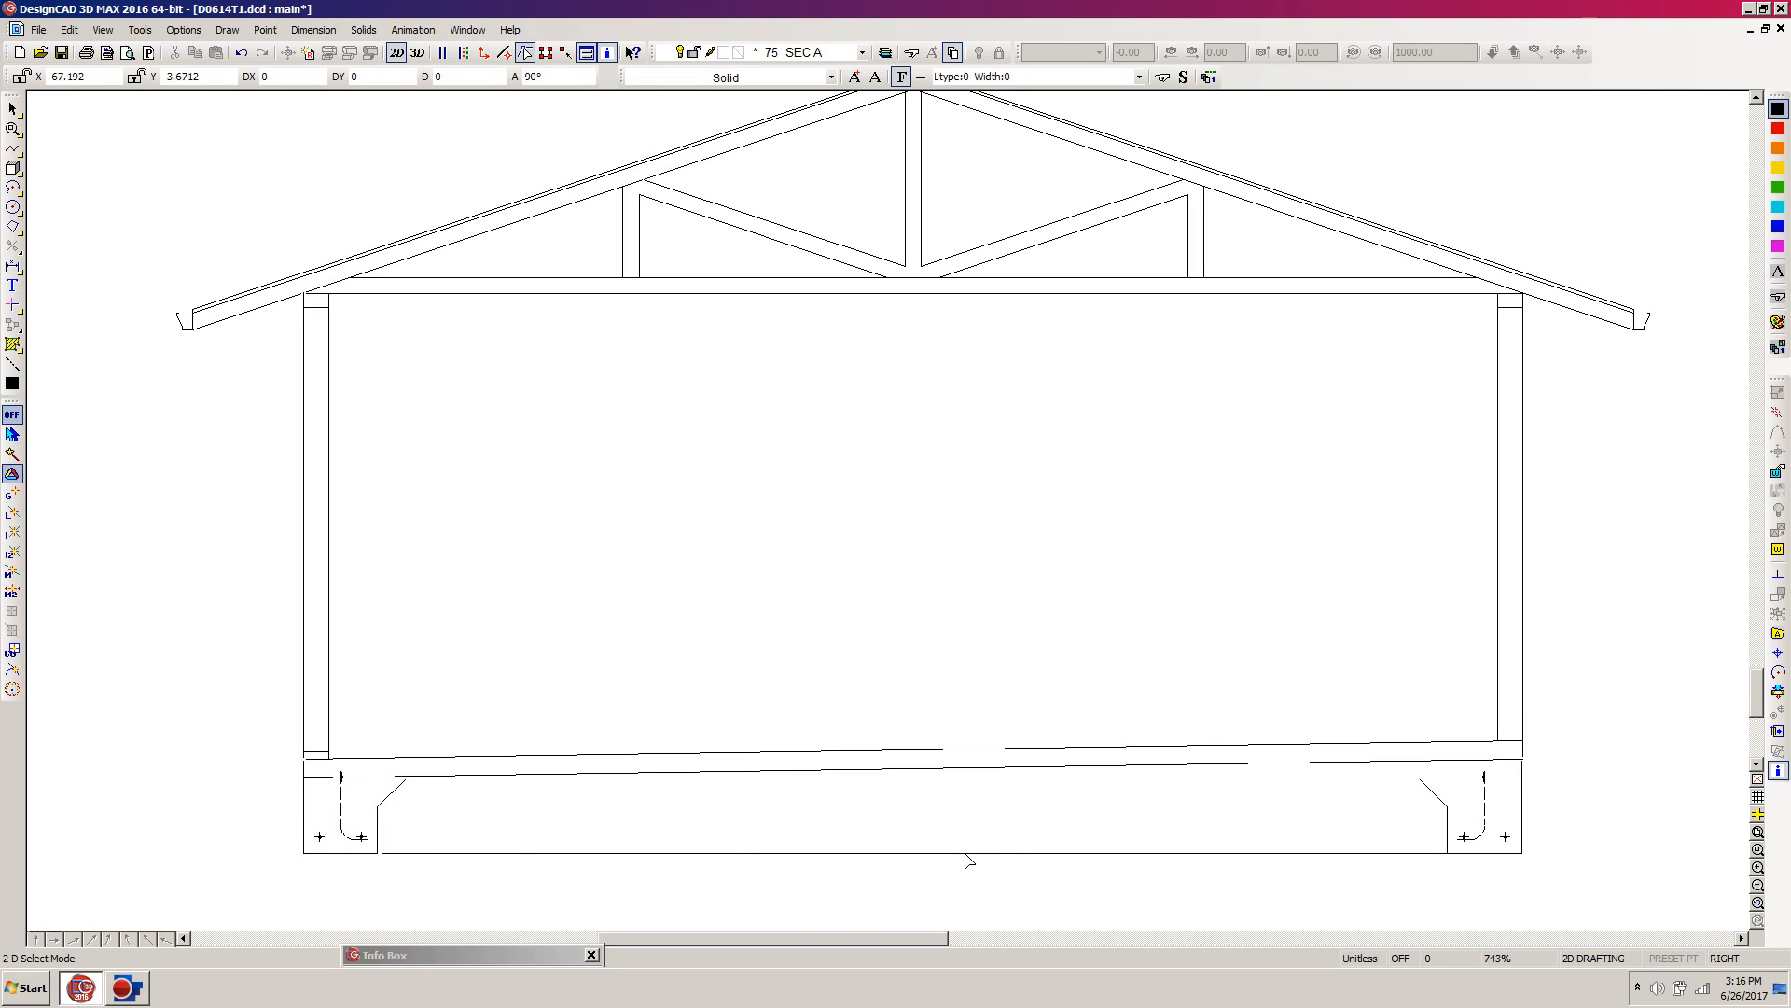
pyautogui.click(965, 853)
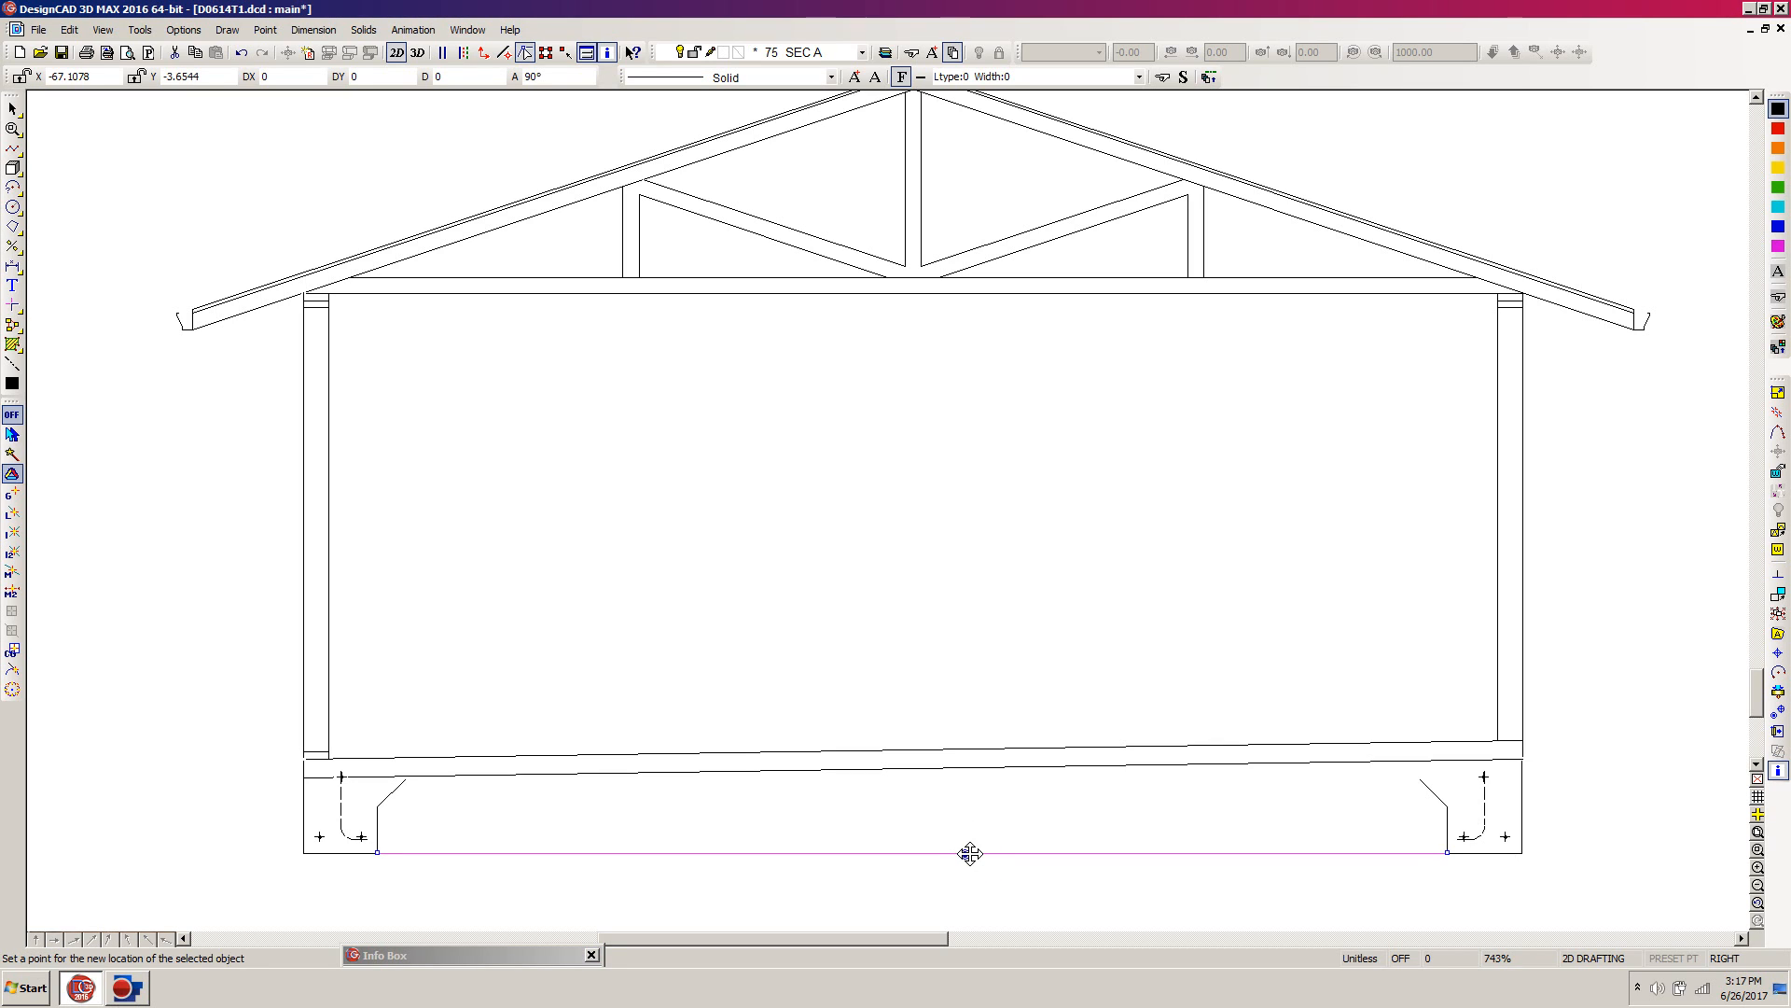
pyautogui.press('Delete')
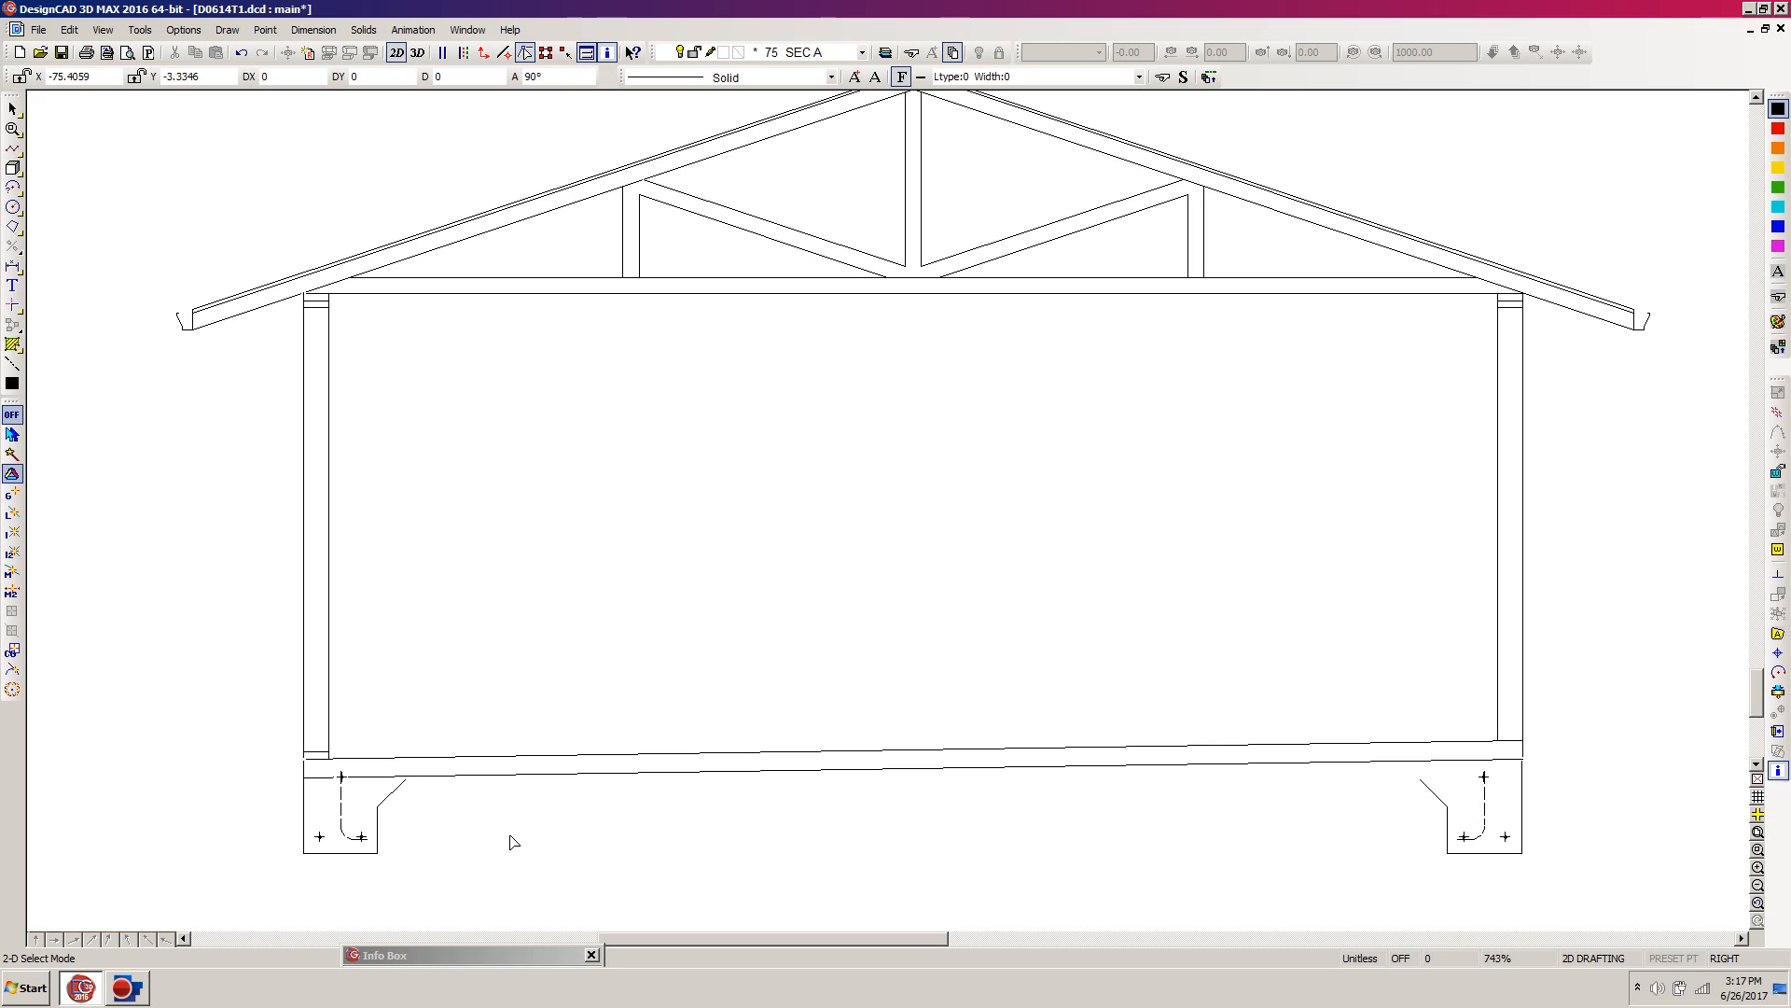
# Try to trim the left footing's sloped edge against the slab's bottom line
pyautogui.press('t')
pyautogui.click(395, 790)
pyautogui.click(431, 778)
# Shorten both ends of the slab's bottom line back to near the tops of the footings' sloped inner edges
pyautogui.click(432, 778)
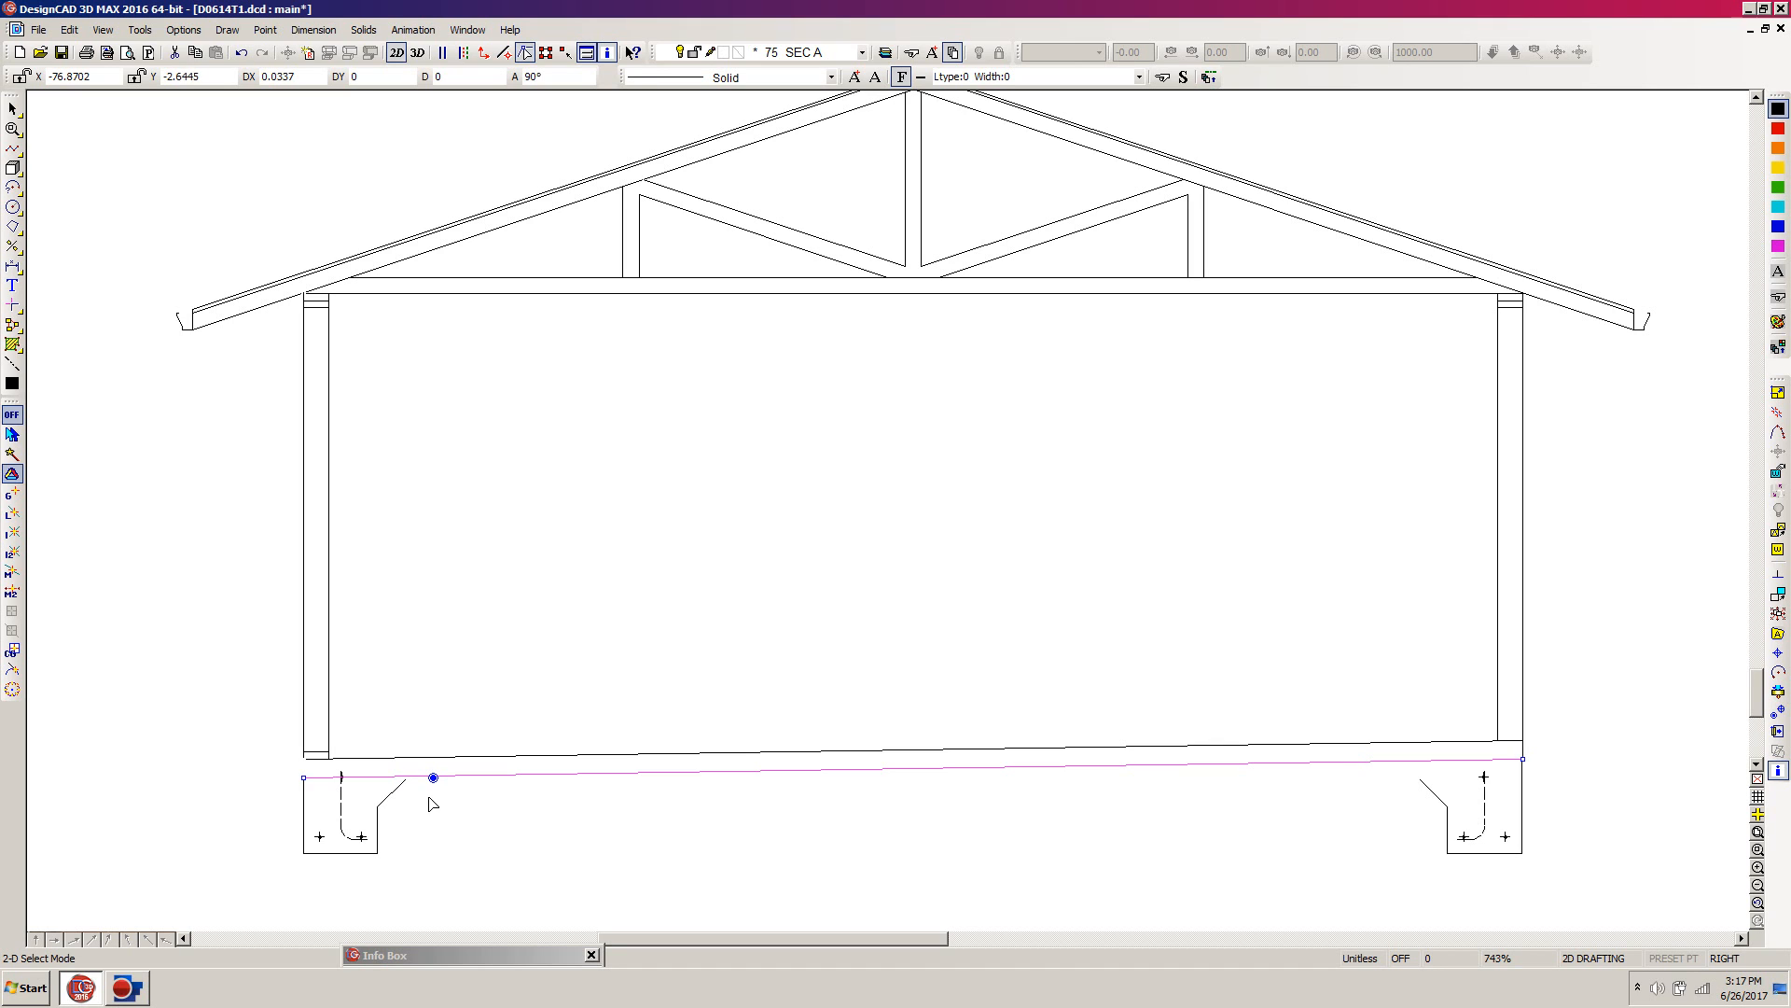
pyautogui.press('e')
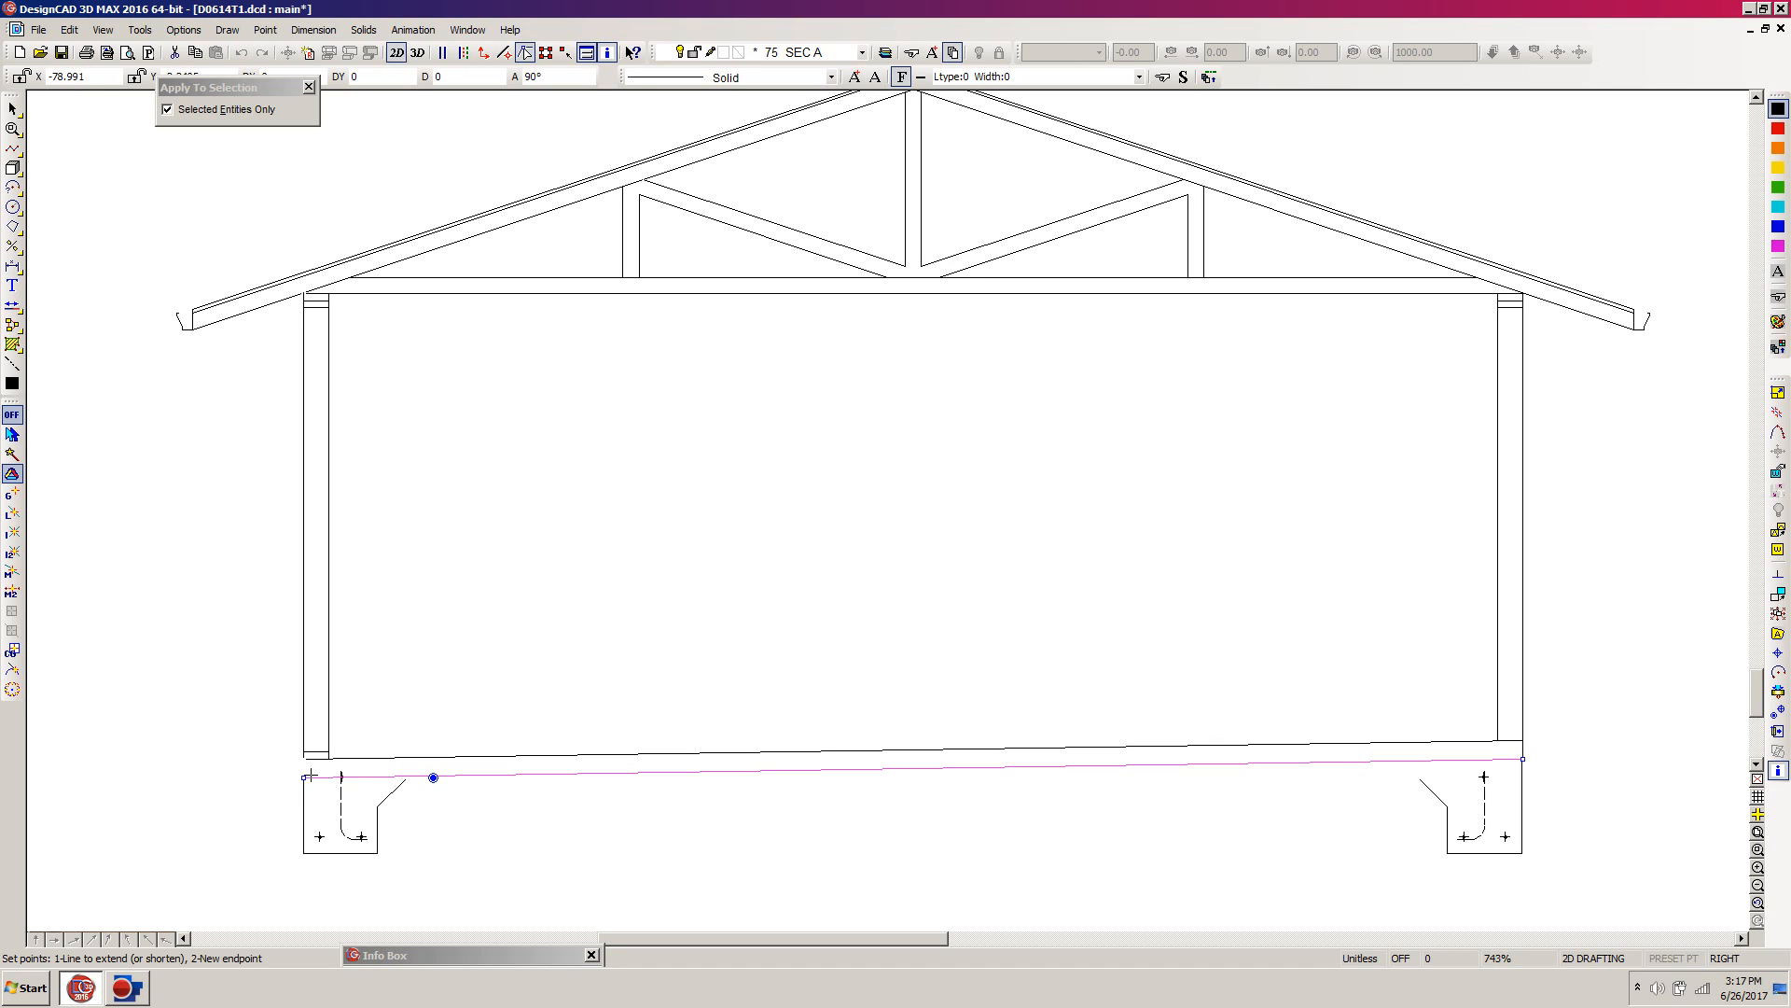
pyautogui.click(319, 776)
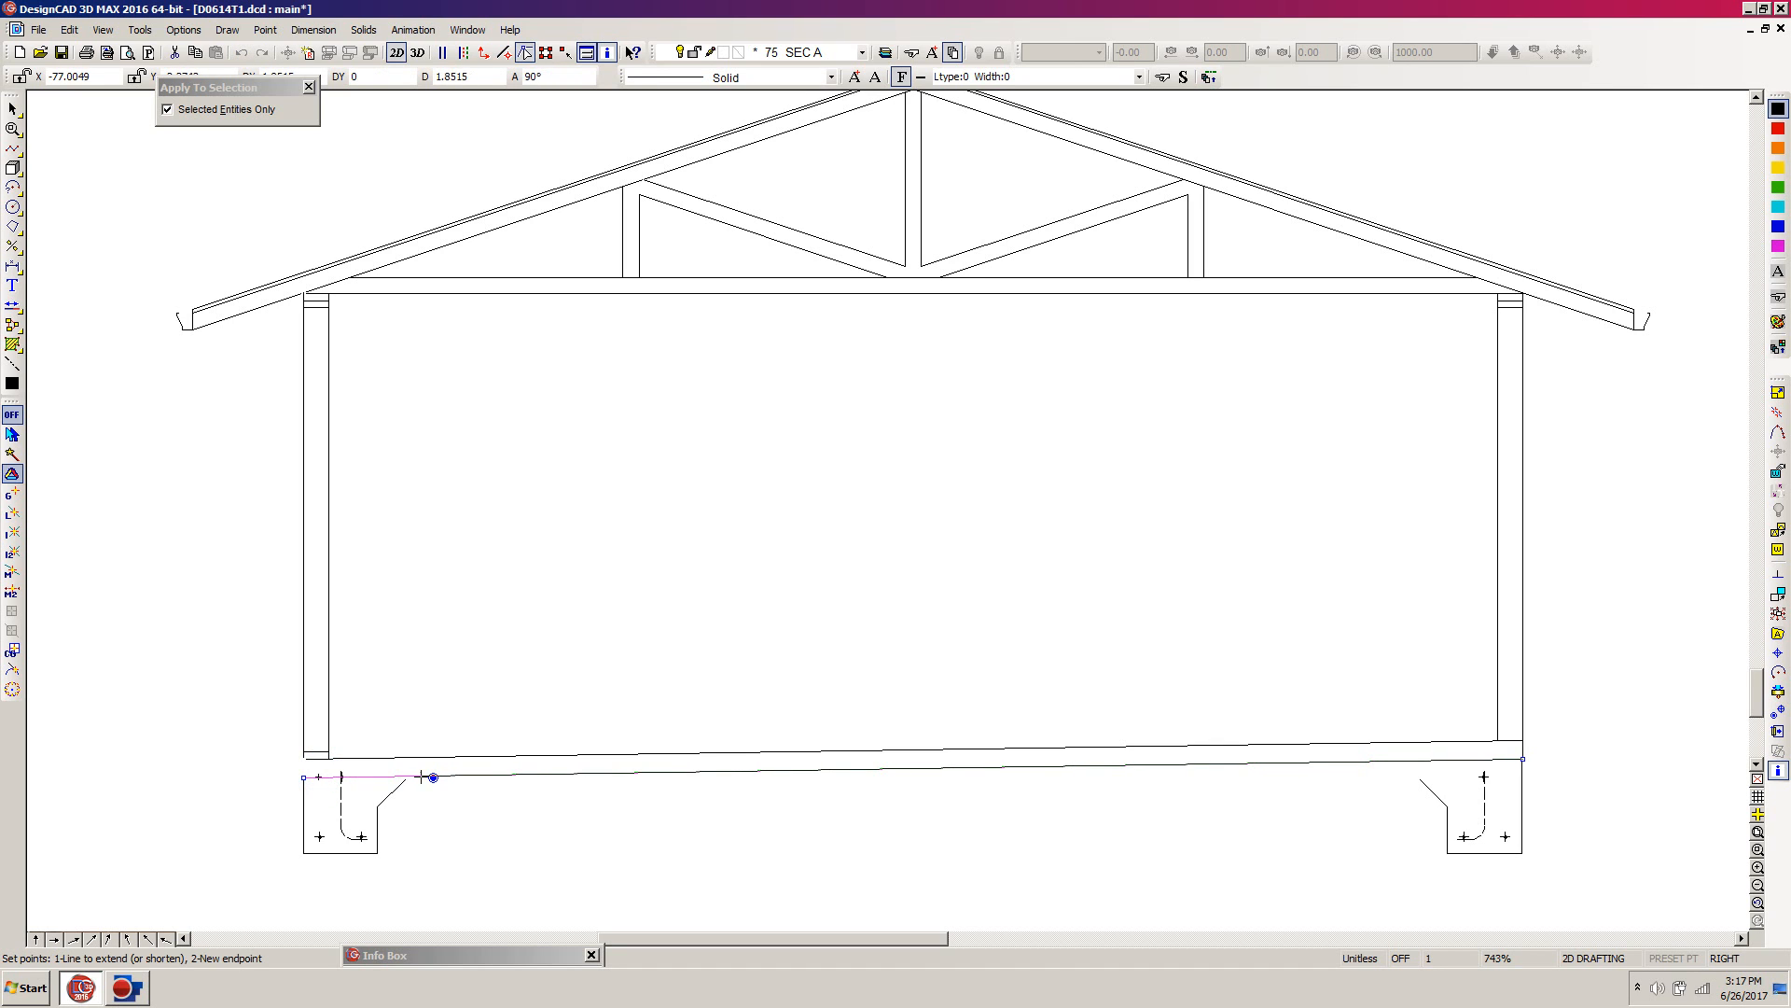
pyautogui.click(391, 776)
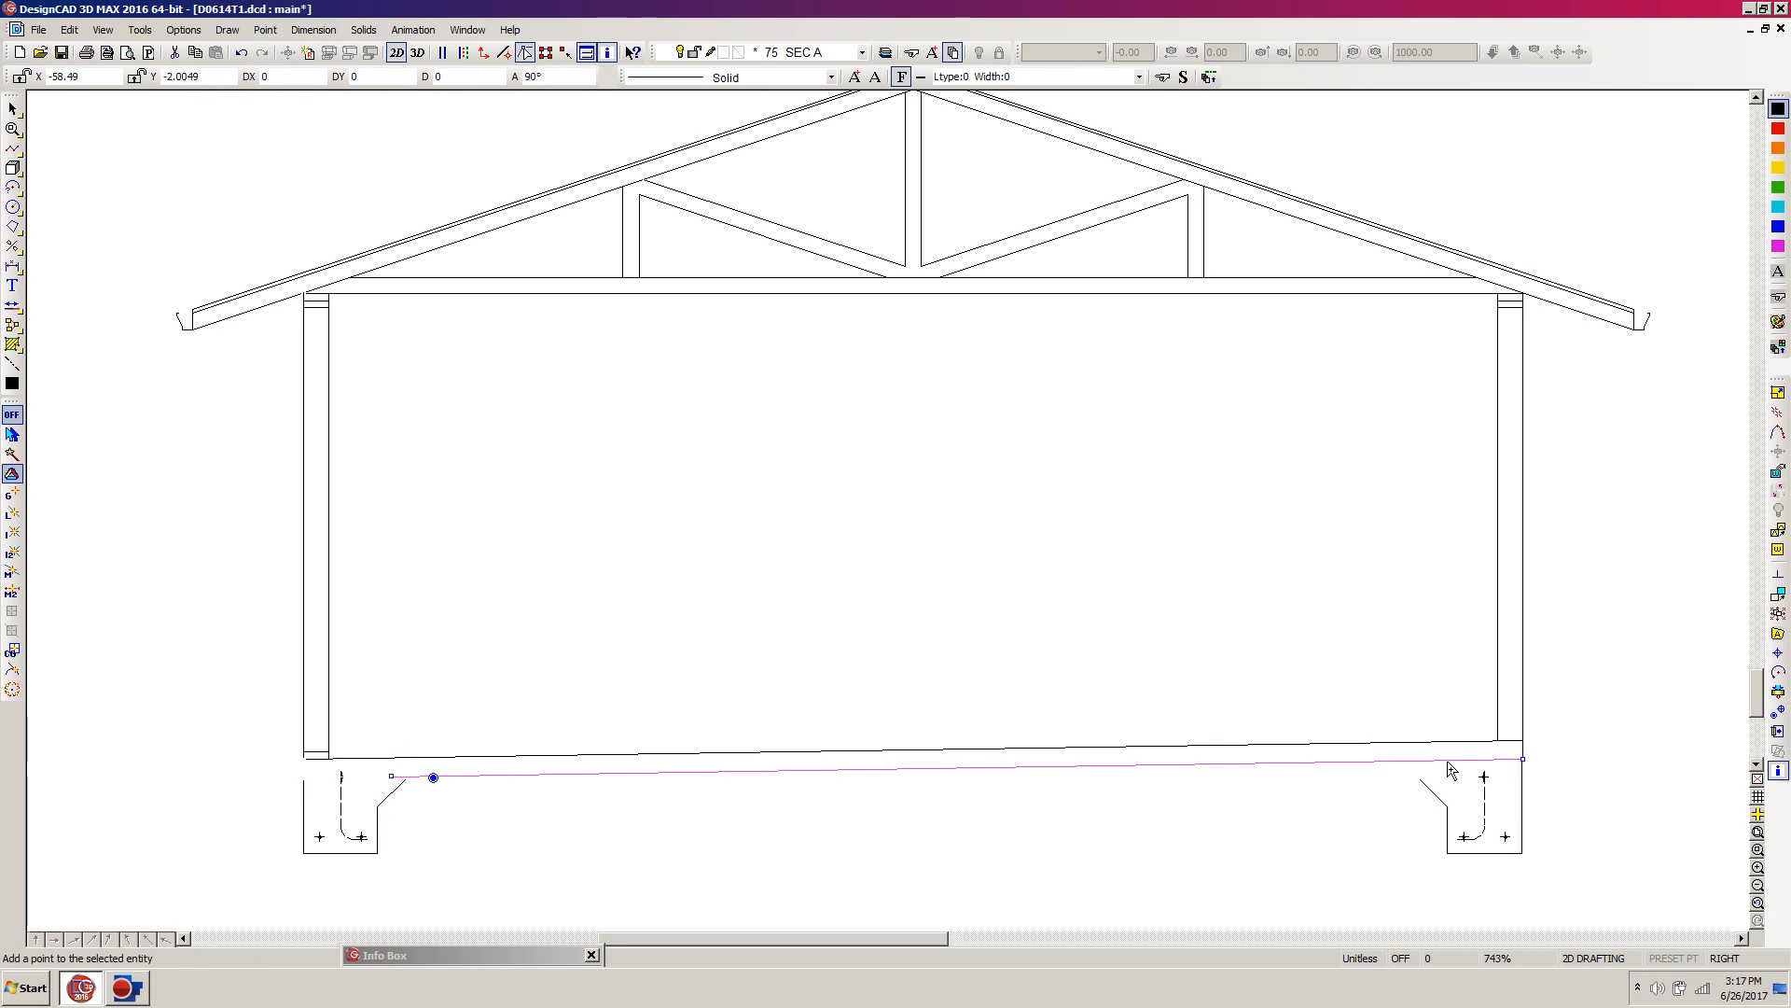
pyautogui.press('e')
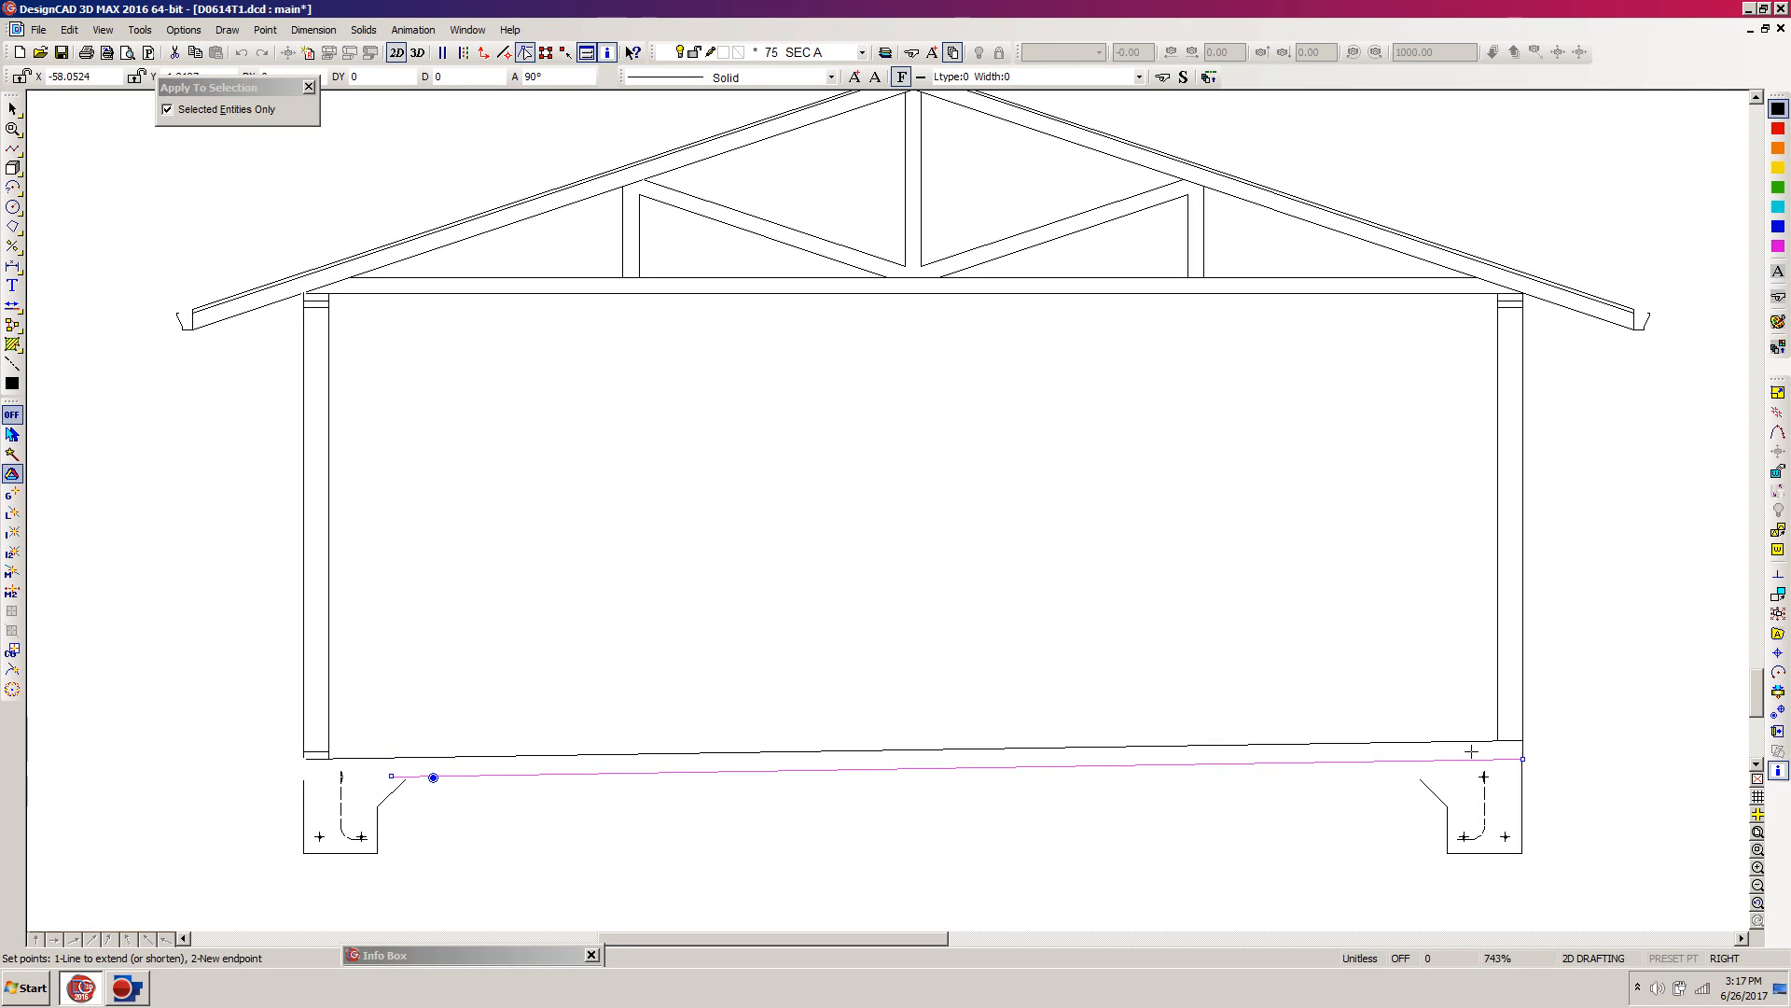
pyautogui.click(1411, 761)
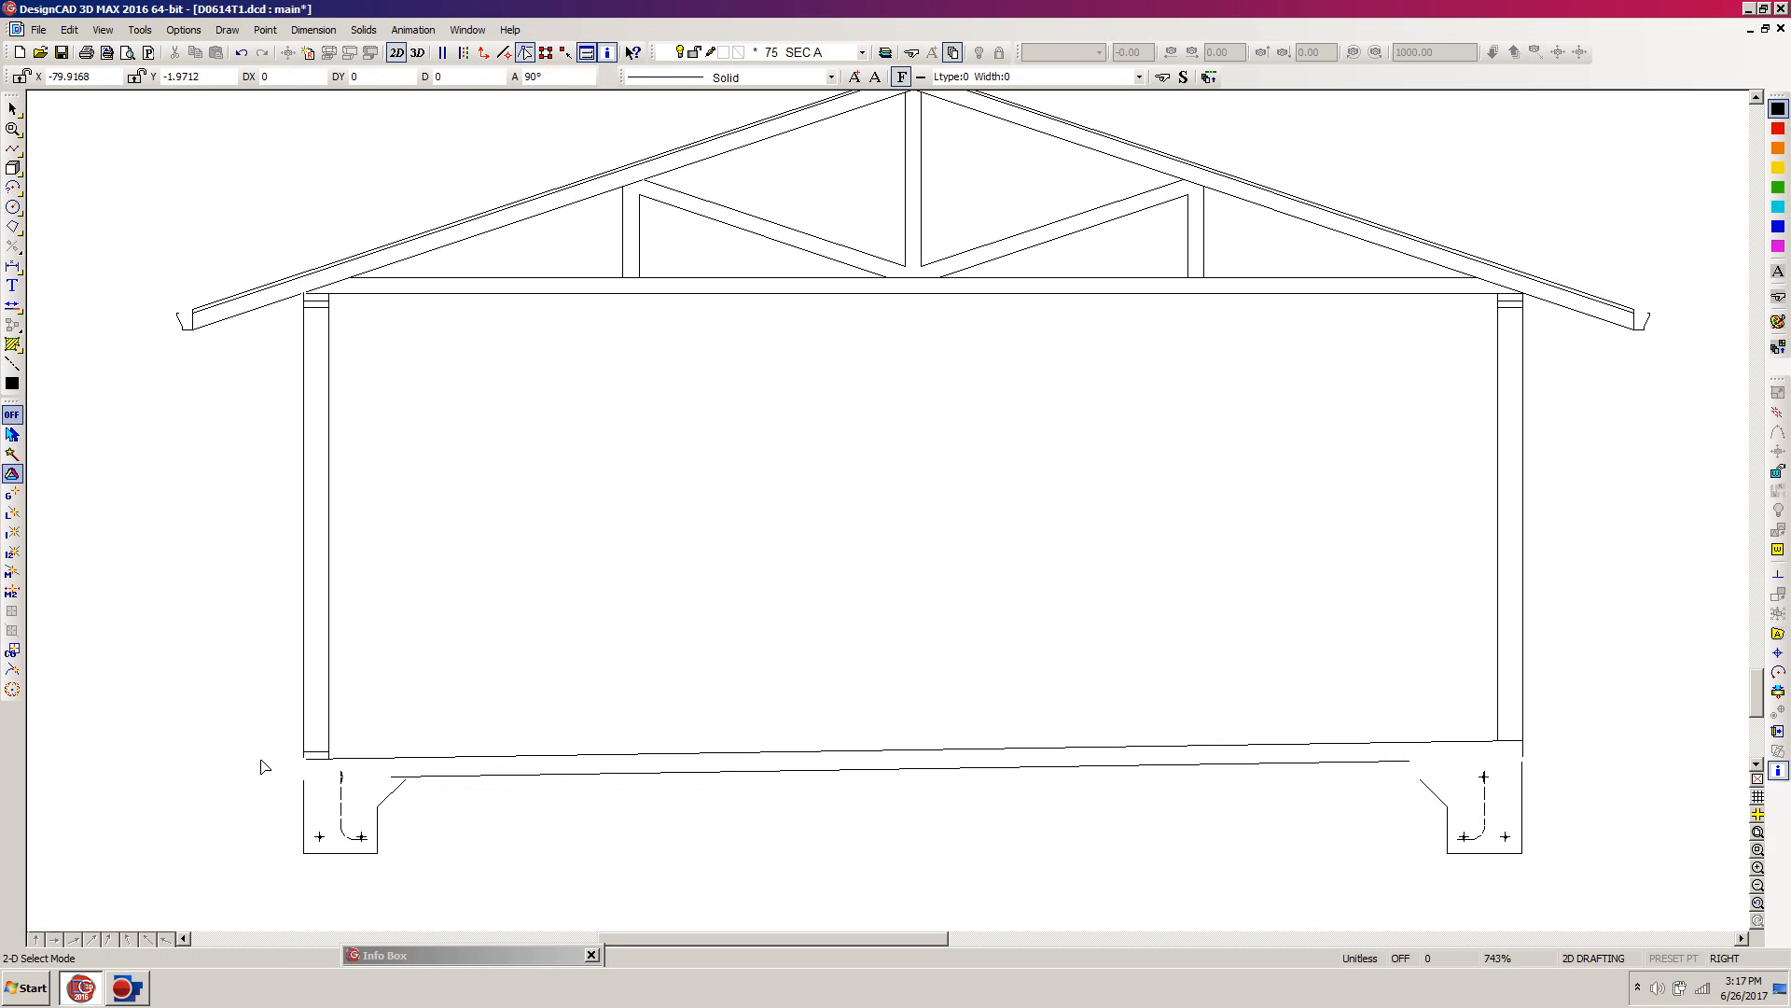
# Trim the sloped inner edges of both footings and the slab's bottom line to meet at corners
pyautogui.press('t')
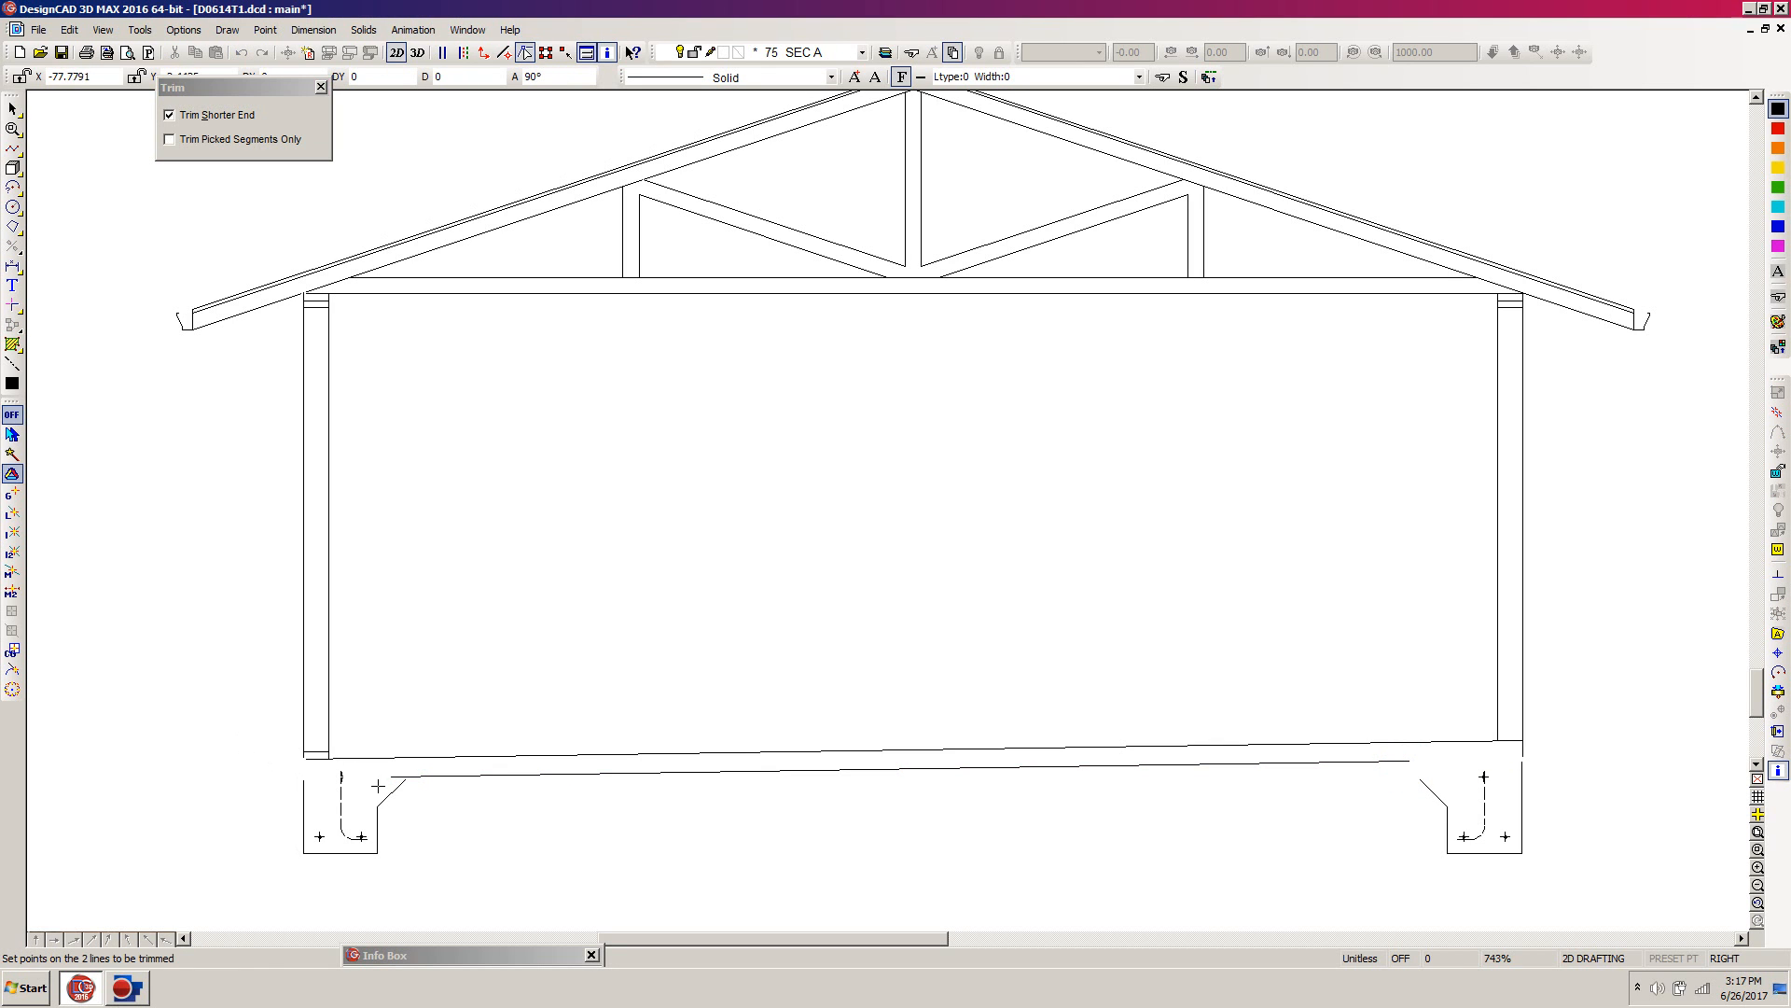
pyautogui.click(394, 789)
pyautogui.click(423, 776)
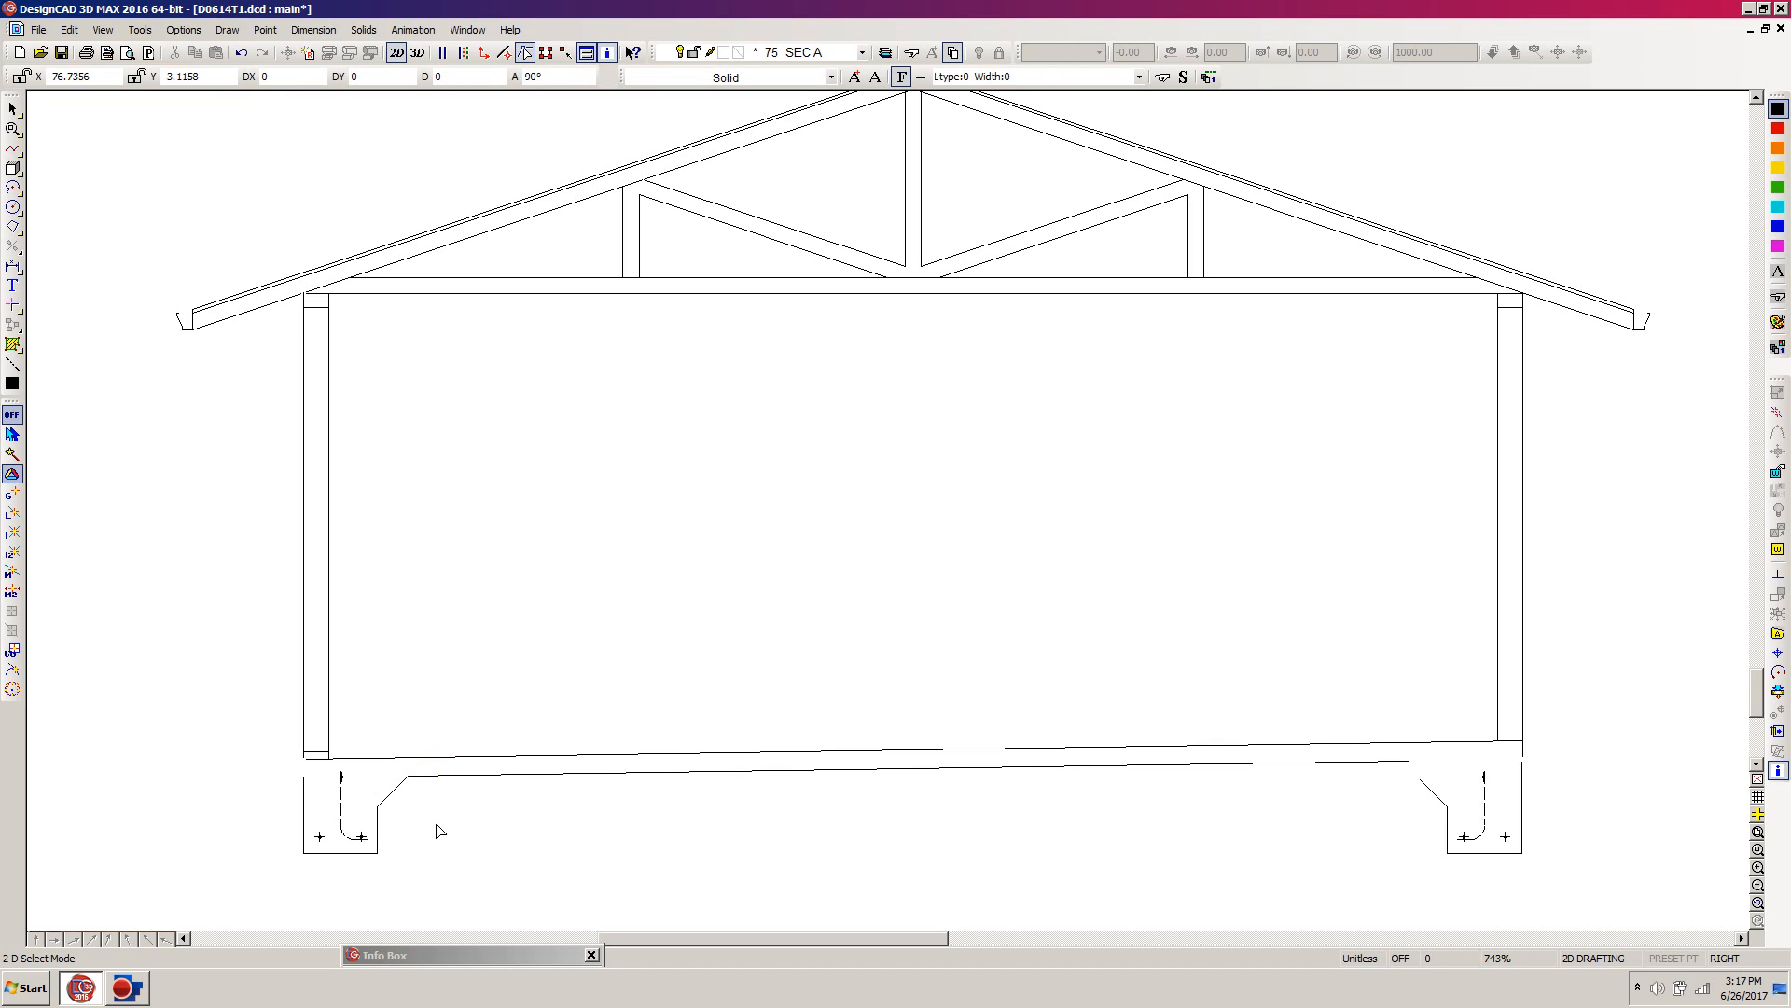
pyautogui.press('t')
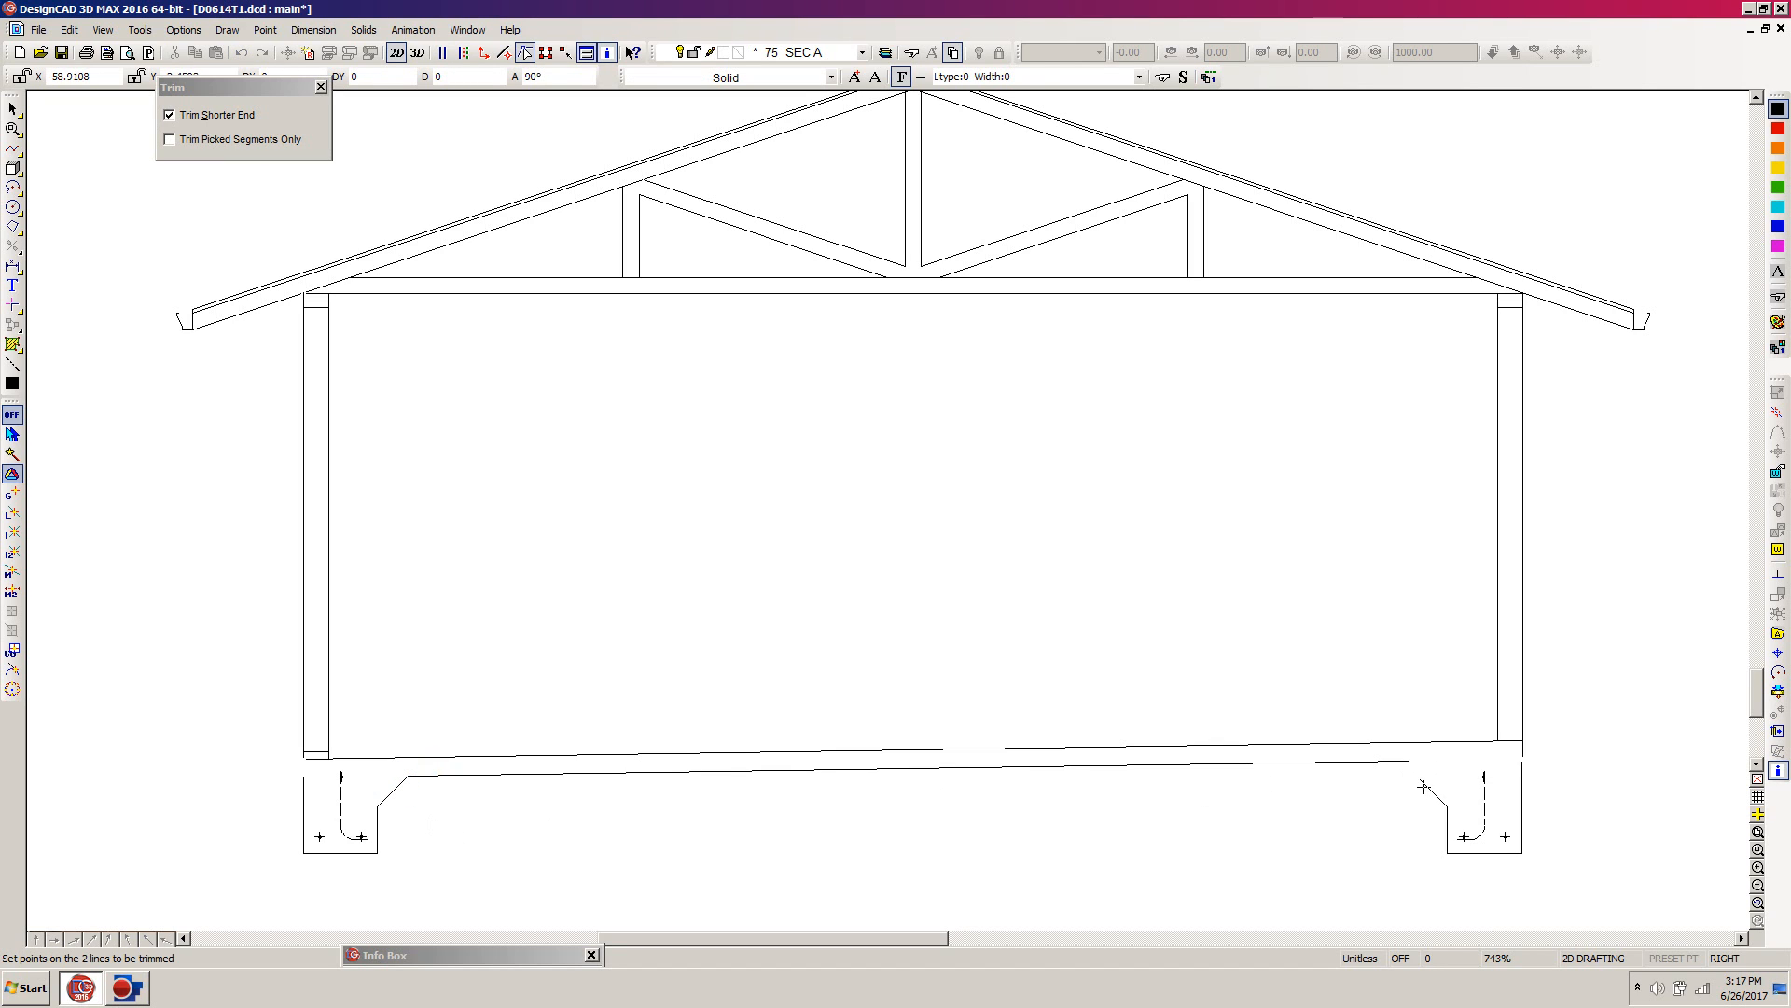
pyautogui.click(1424, 786)
pyautogui.click(1387, 763)
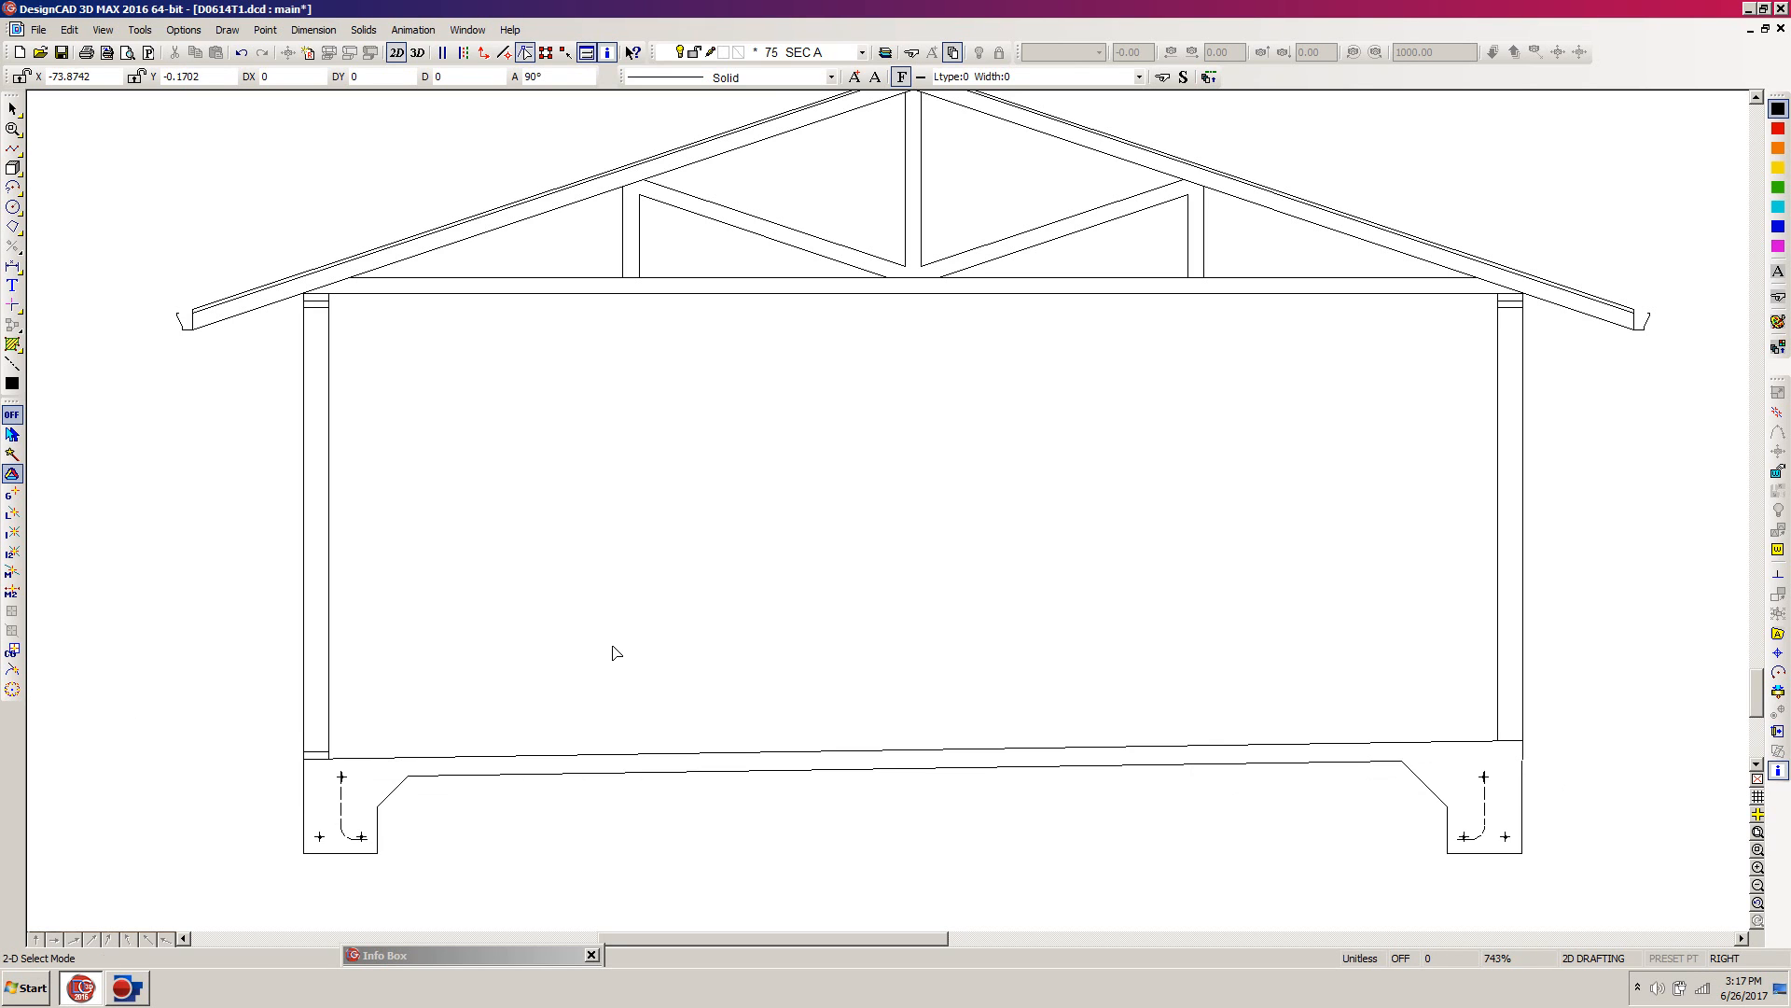
pyautogui.scroll(1, 754, 601)
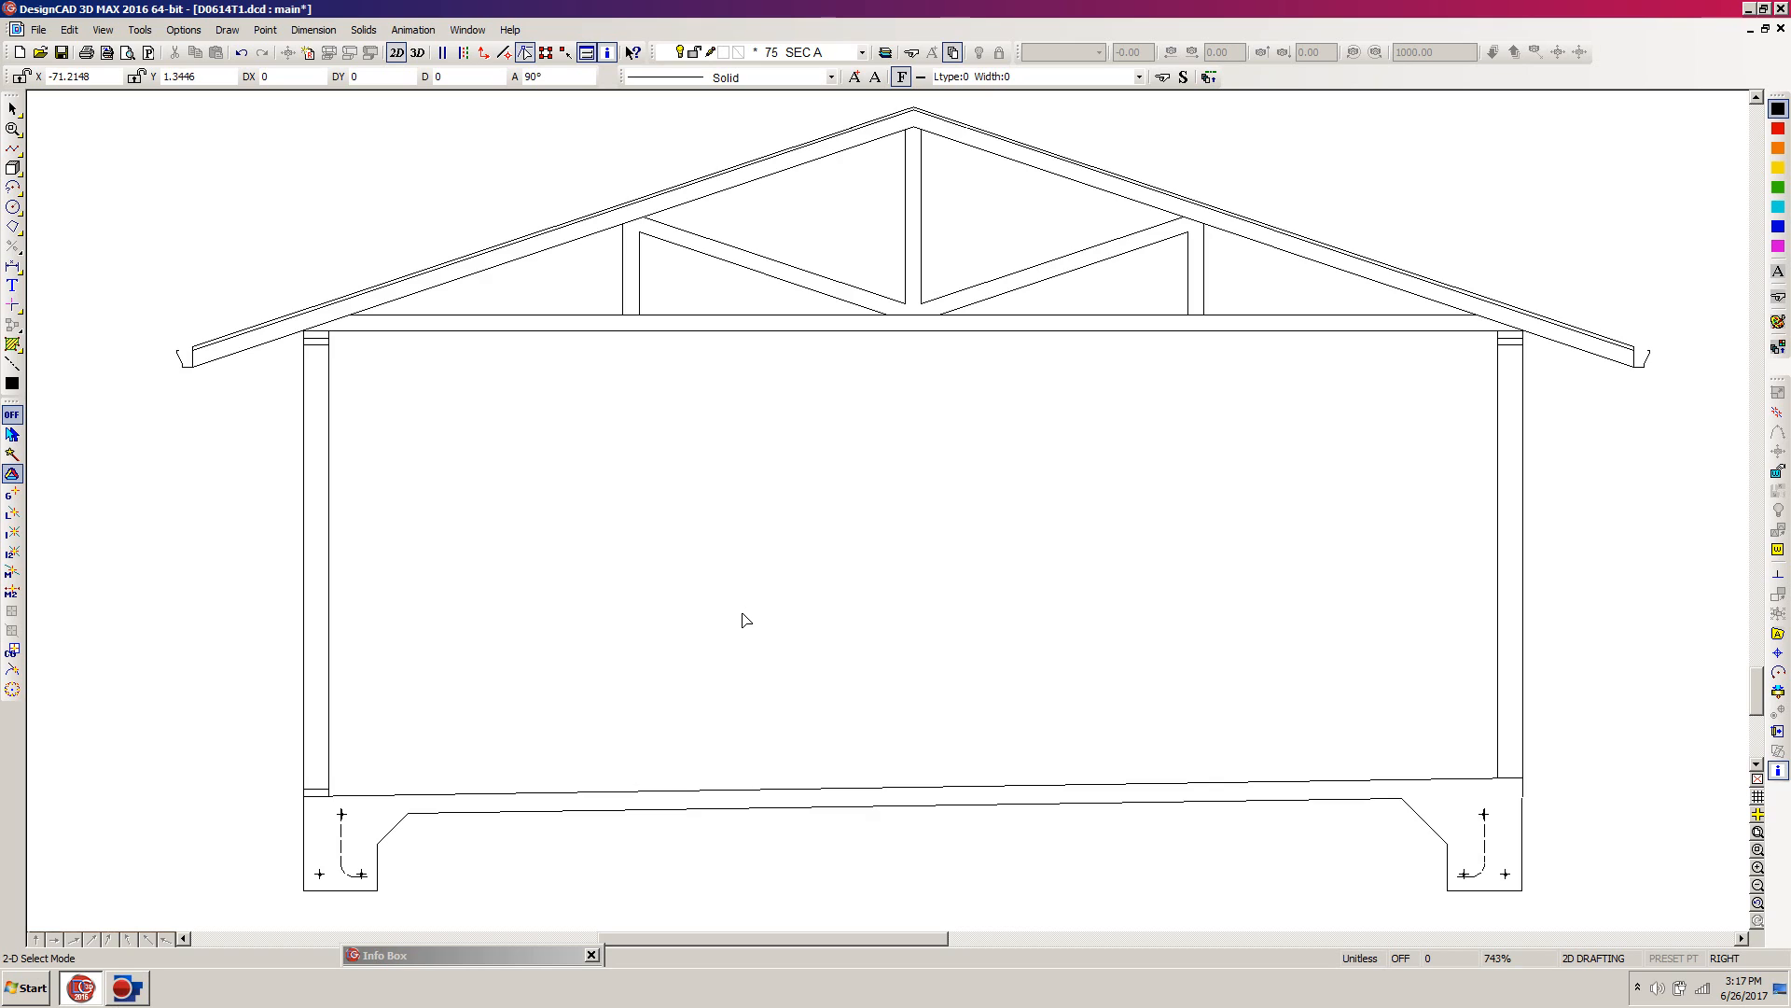
pyautogui.scroll(-2, 747, 621)
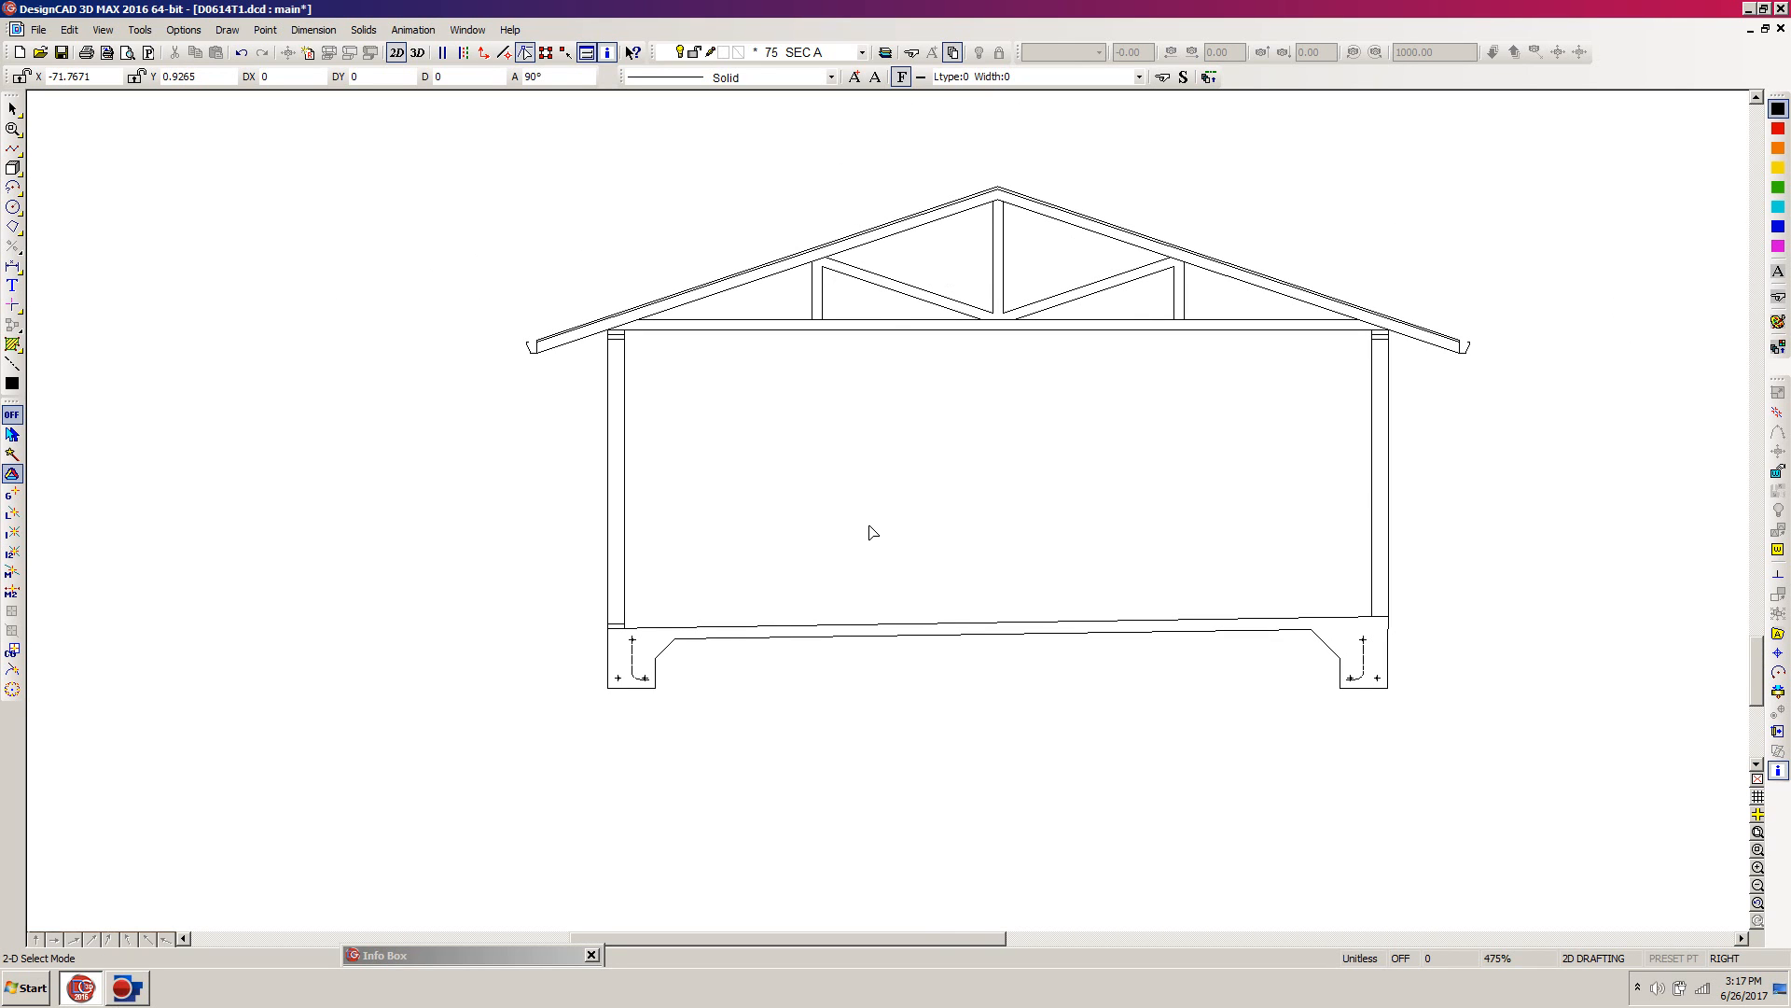